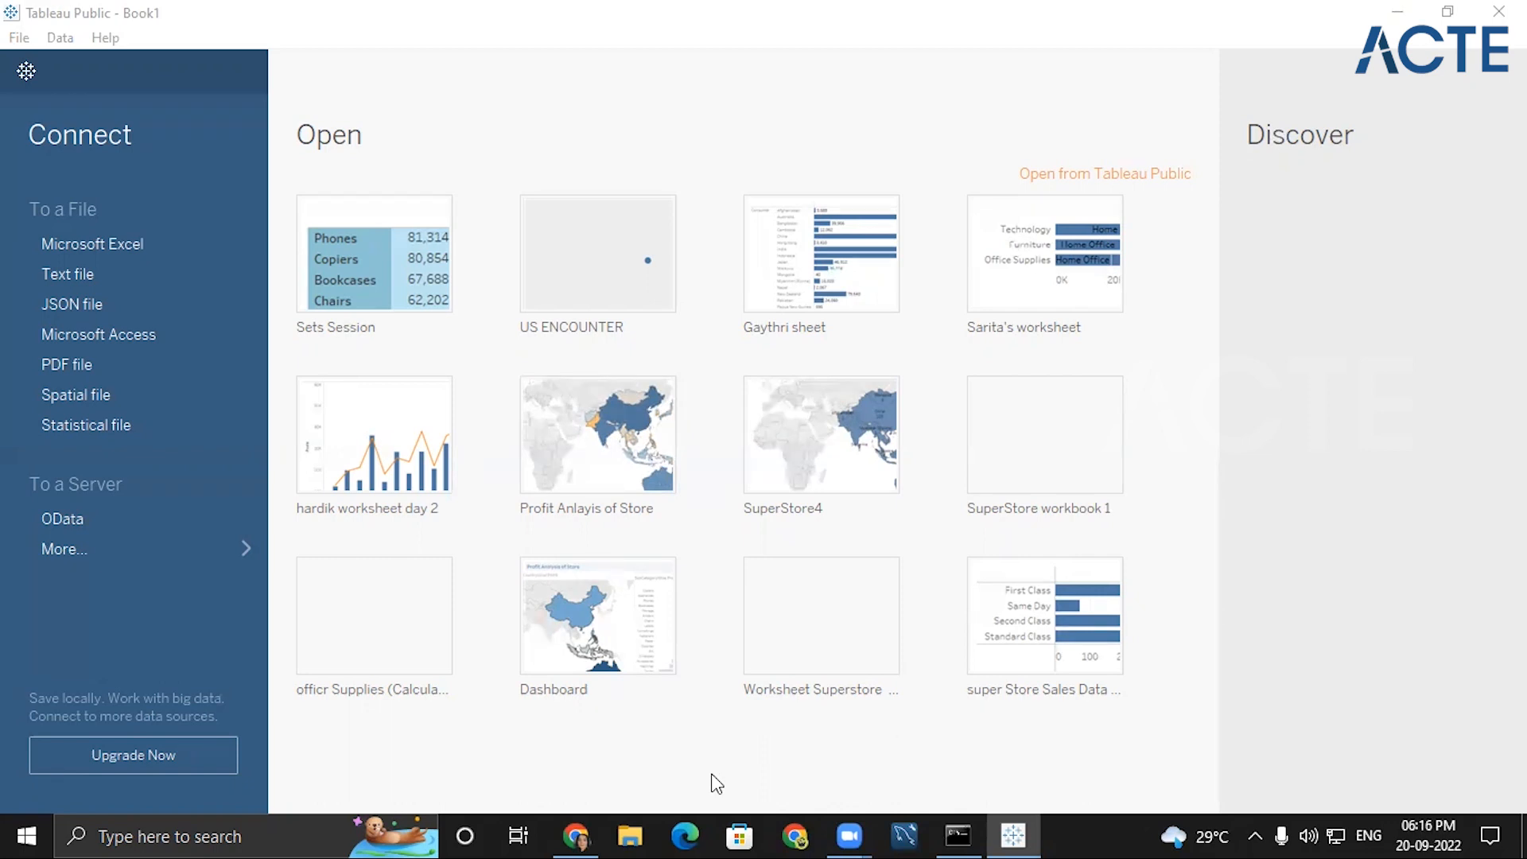
- Connect to the Excel workbook Super Store Sales data in the tableau > Dataset folder on Local Disk (D:)
left_click(155, 259)
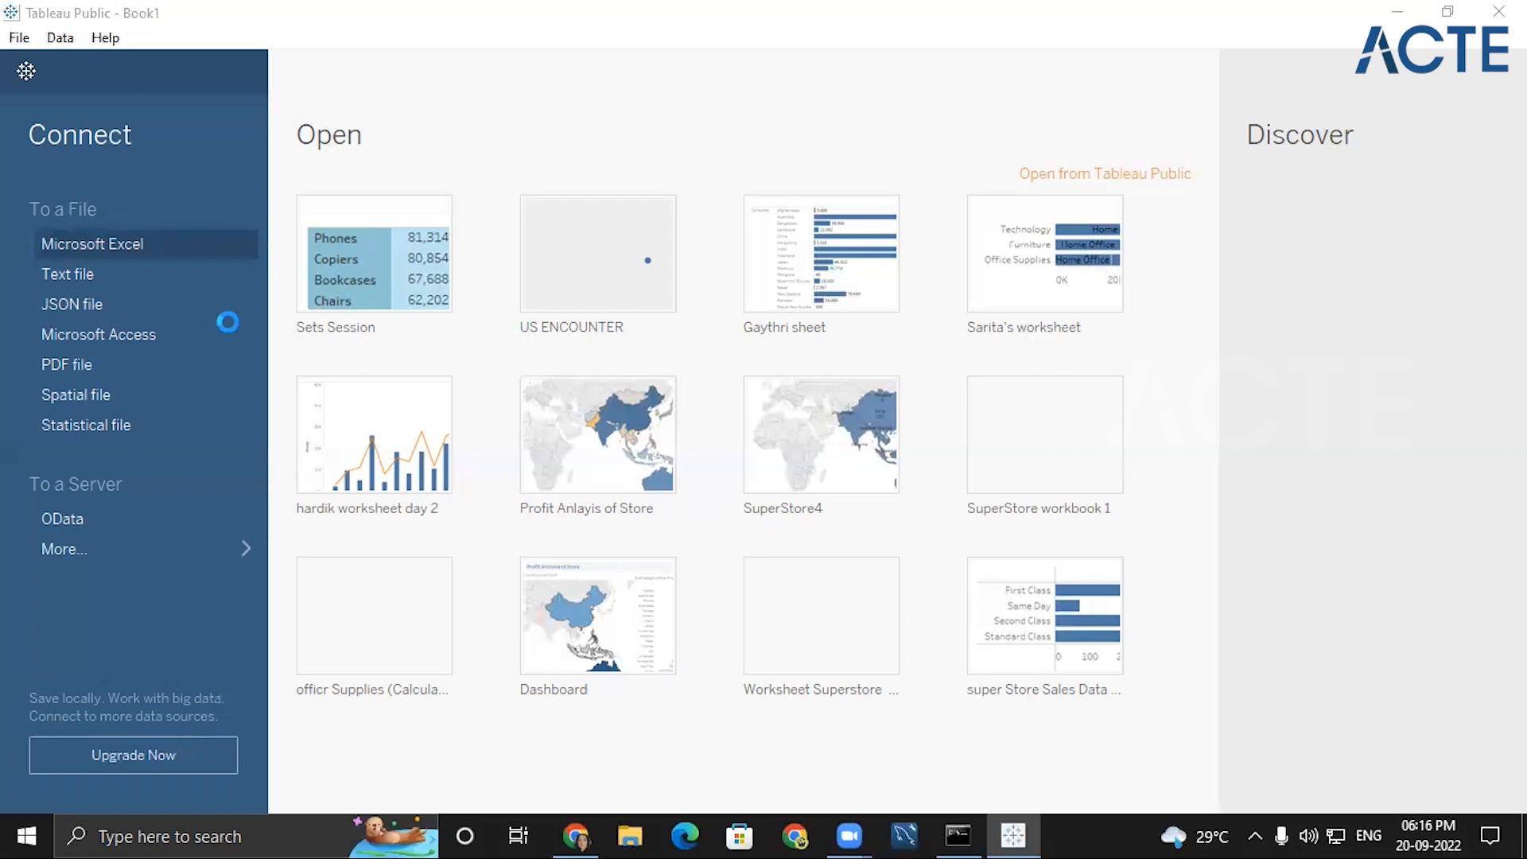
scroll(303, 283, "down", 2)
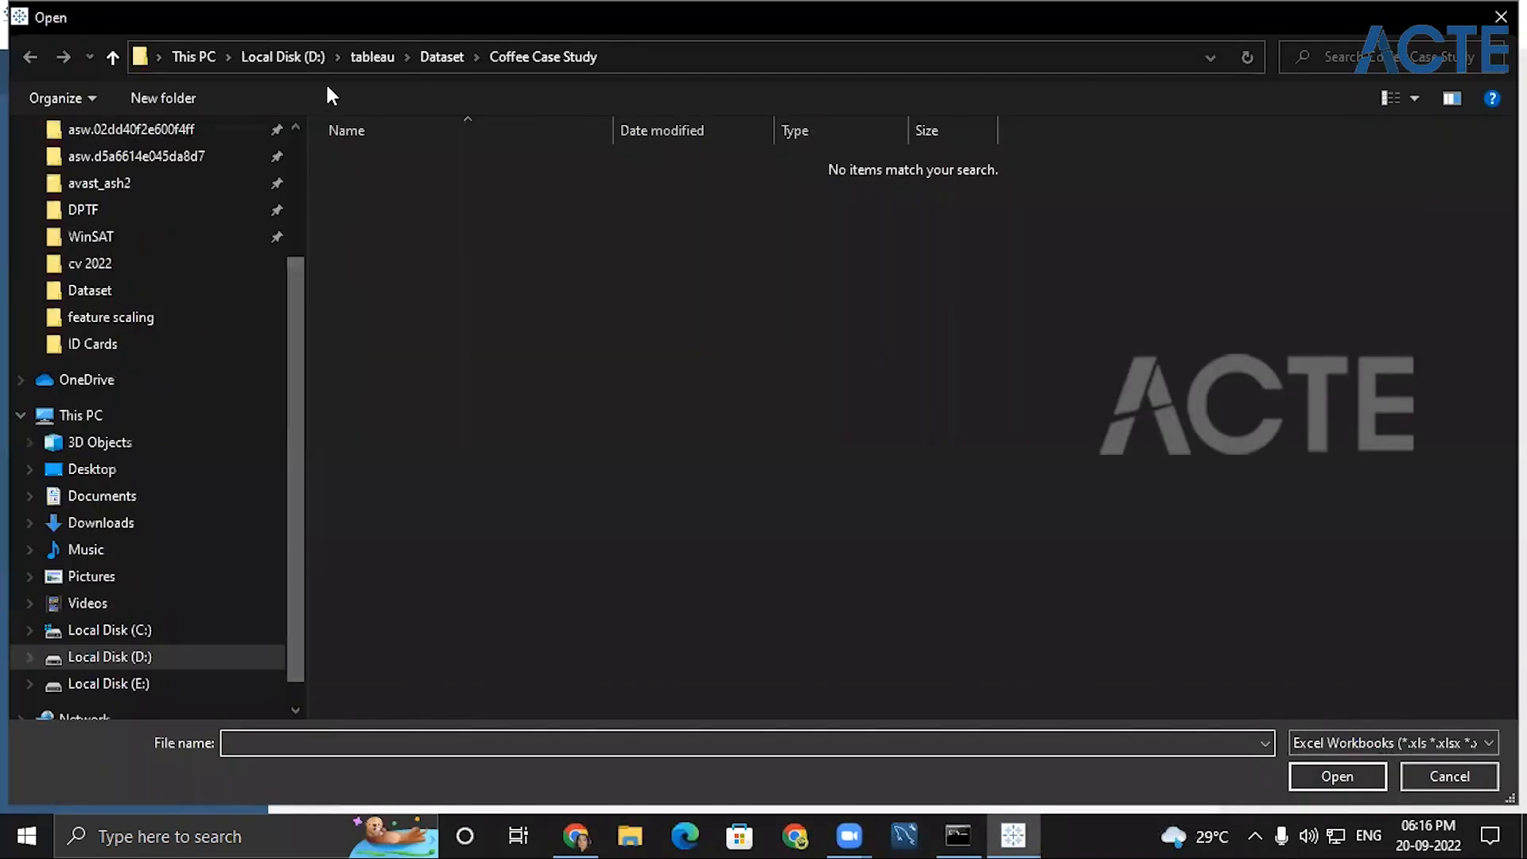
left_click(284, 56)
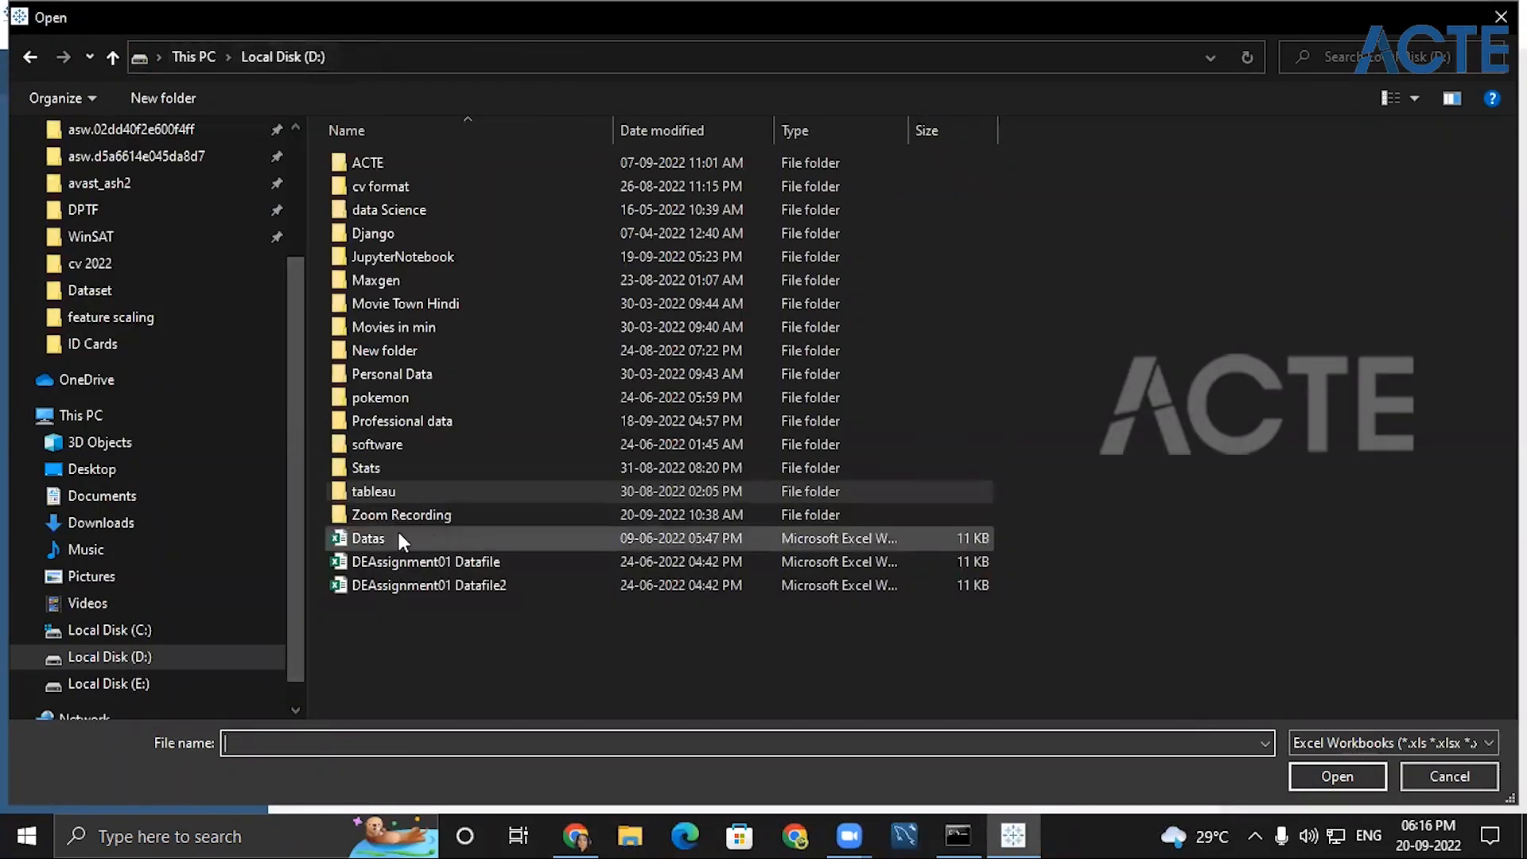
double_click(358, 490)
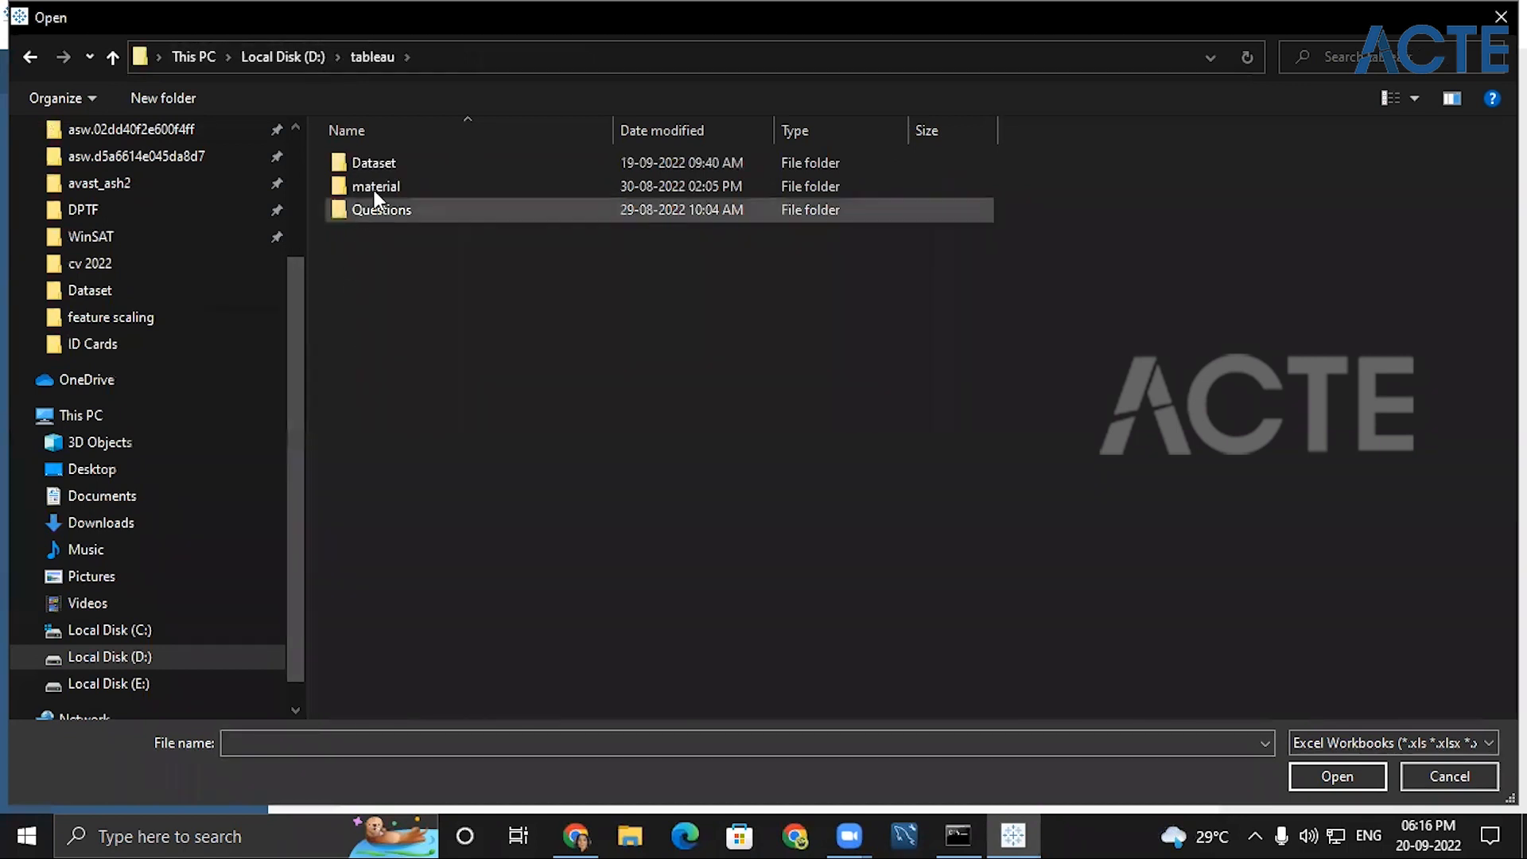
double_click(391, 161)
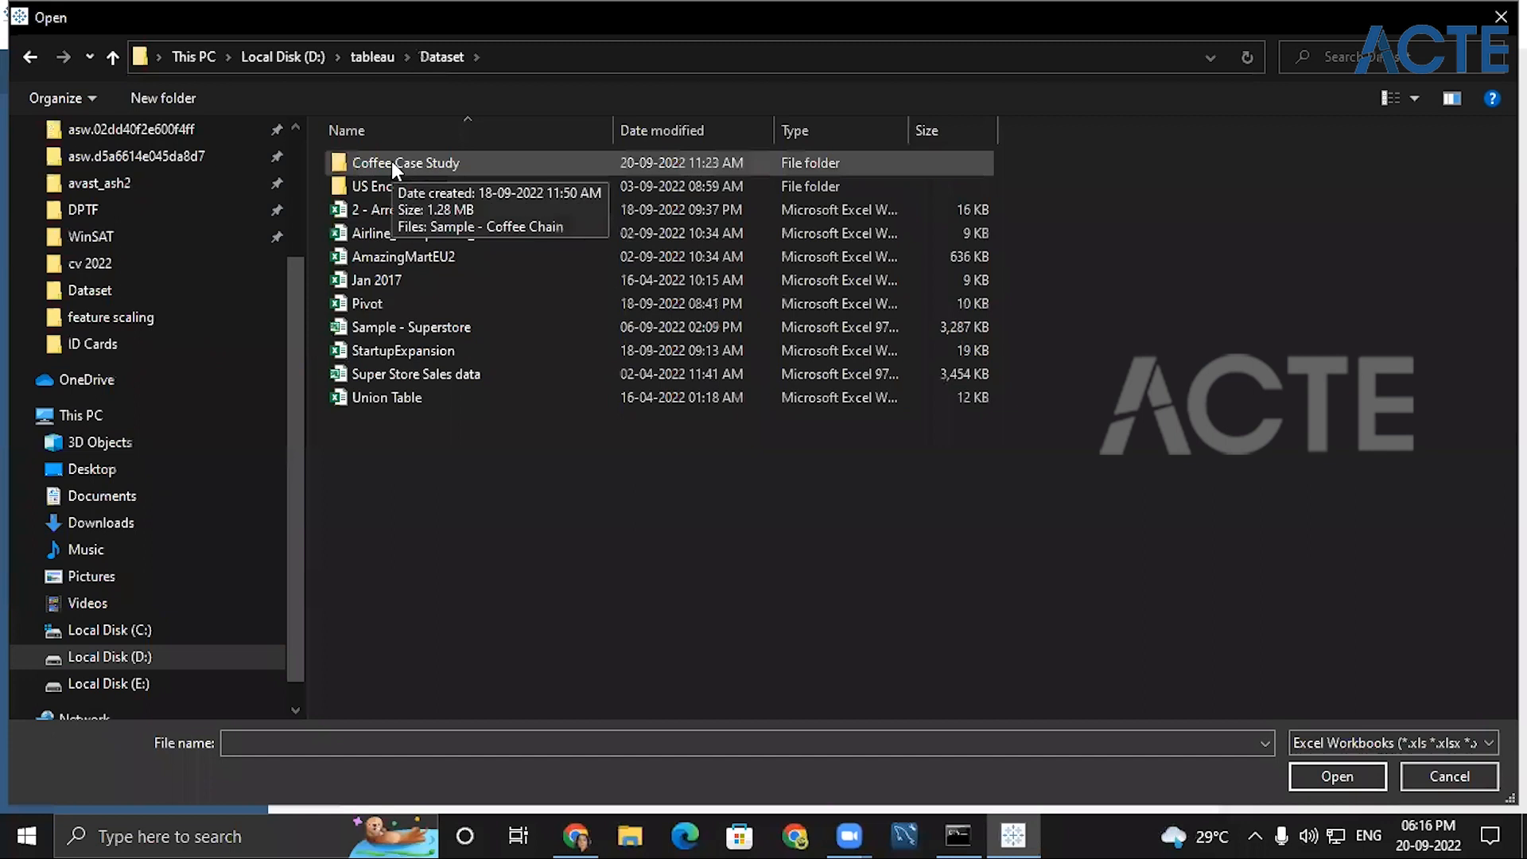
double_click(434, 373)
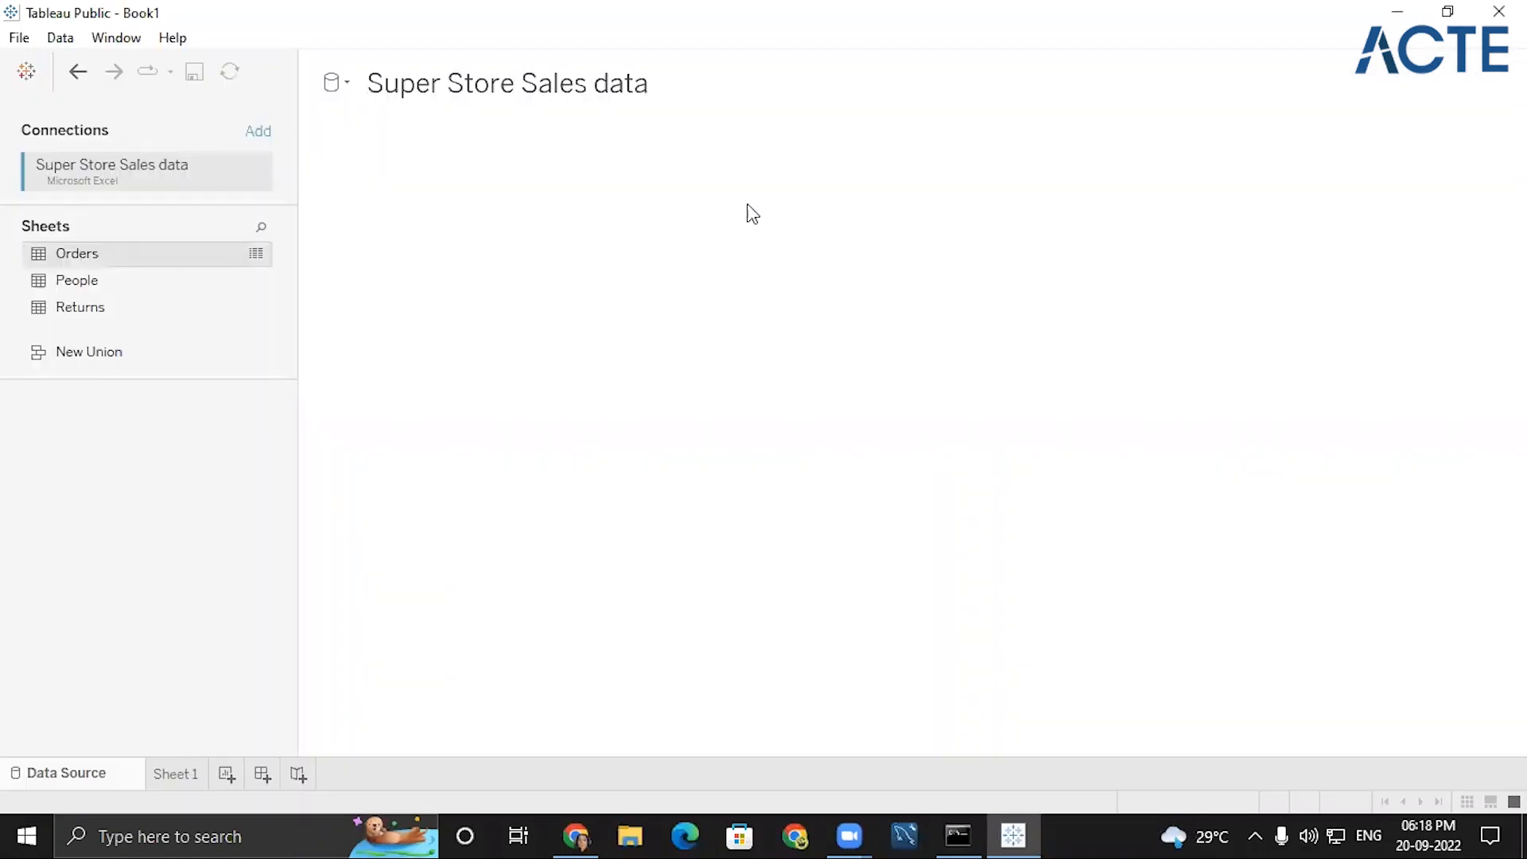
- Add the Orders table to the data source canvas and go to Sheet 1
left_click_drag(748, 205, 749, 203)
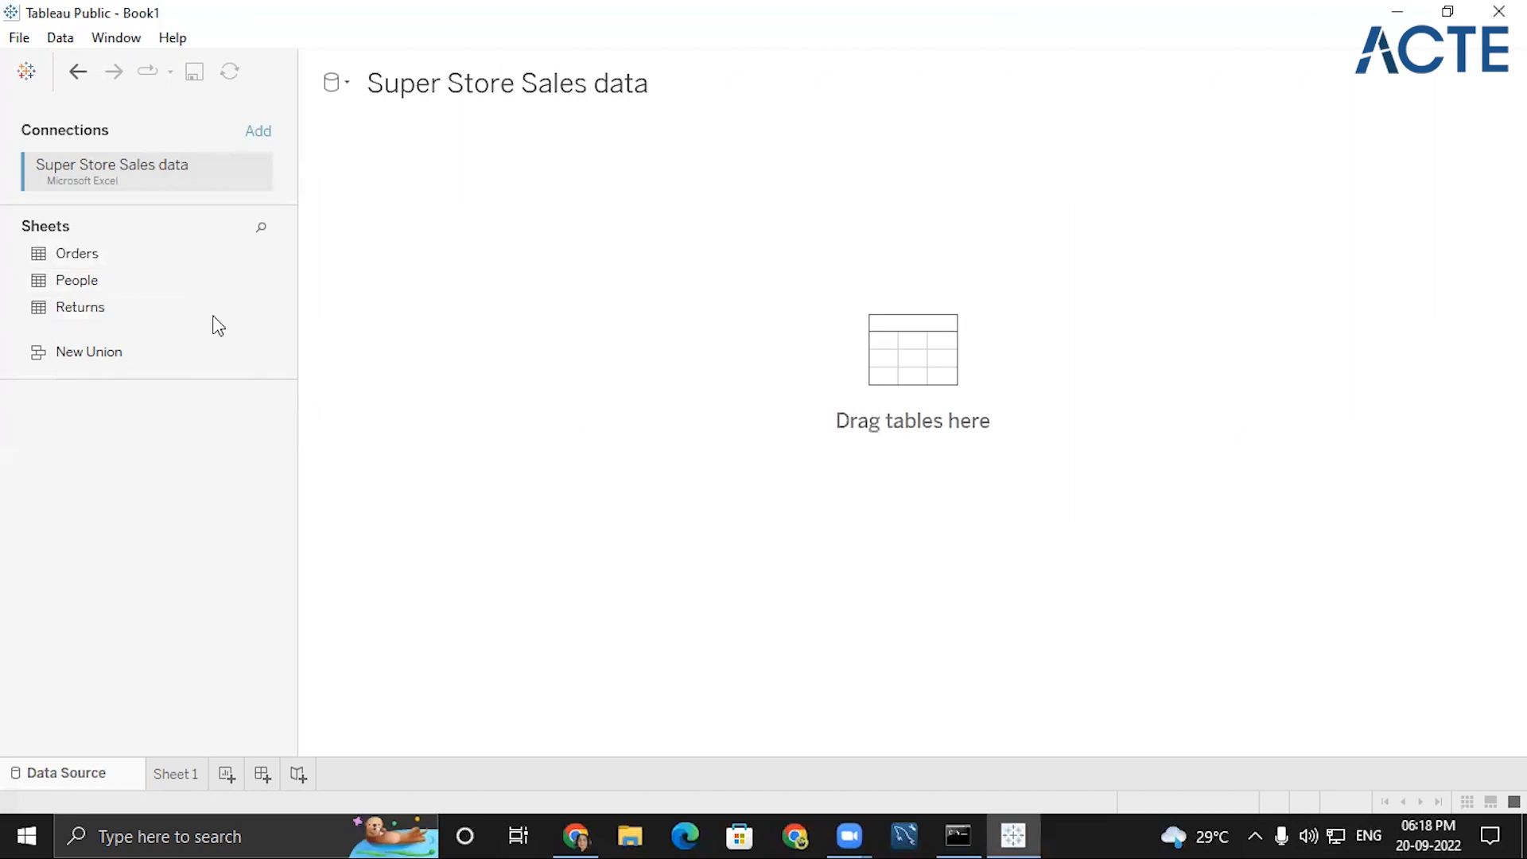
left_click_drag(103, 252, 761, 167)
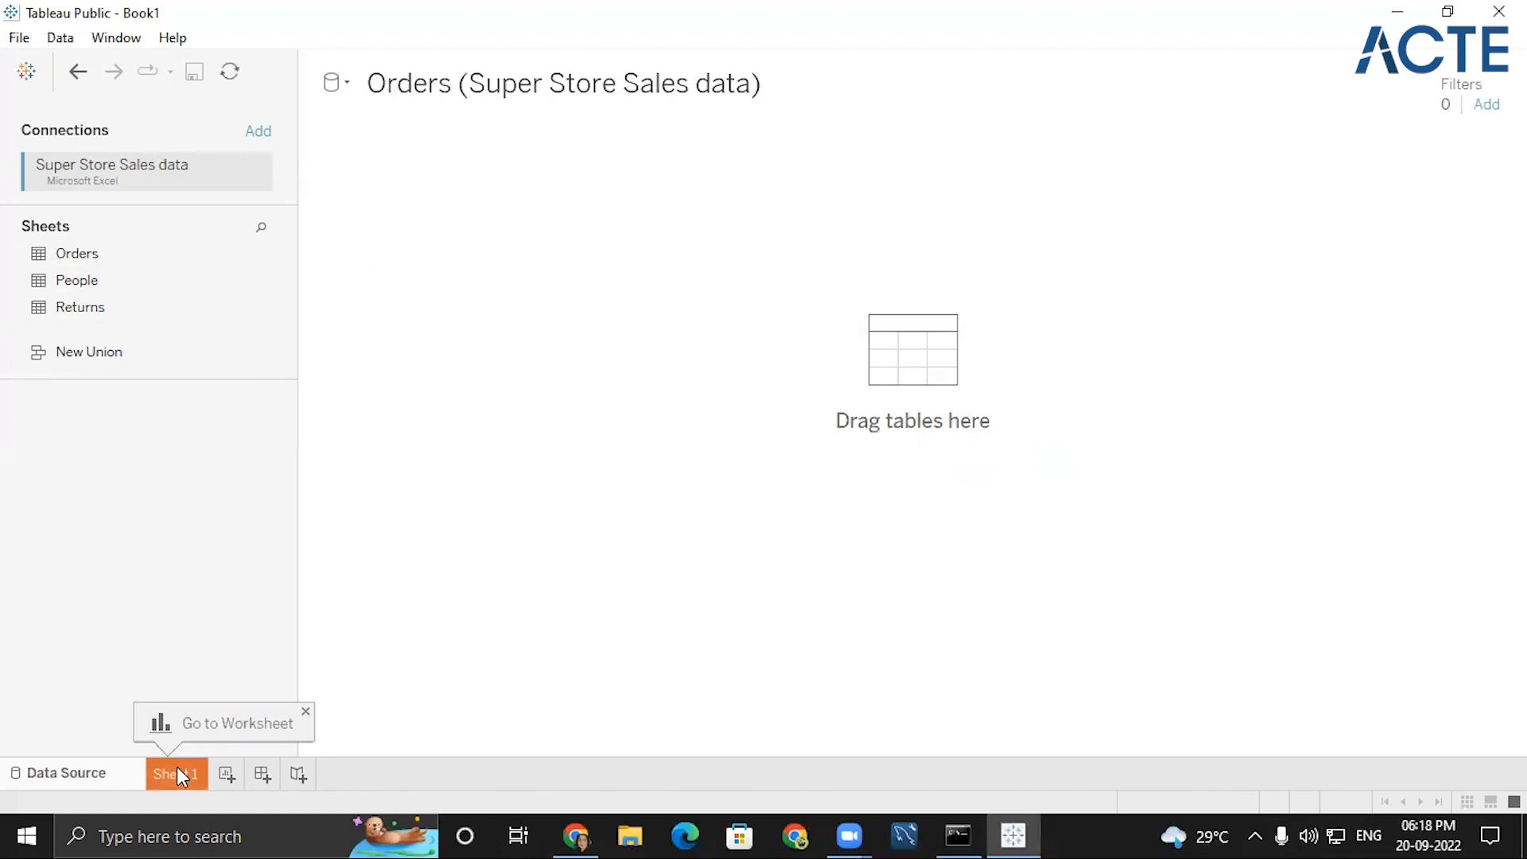
left_click(177, 768)
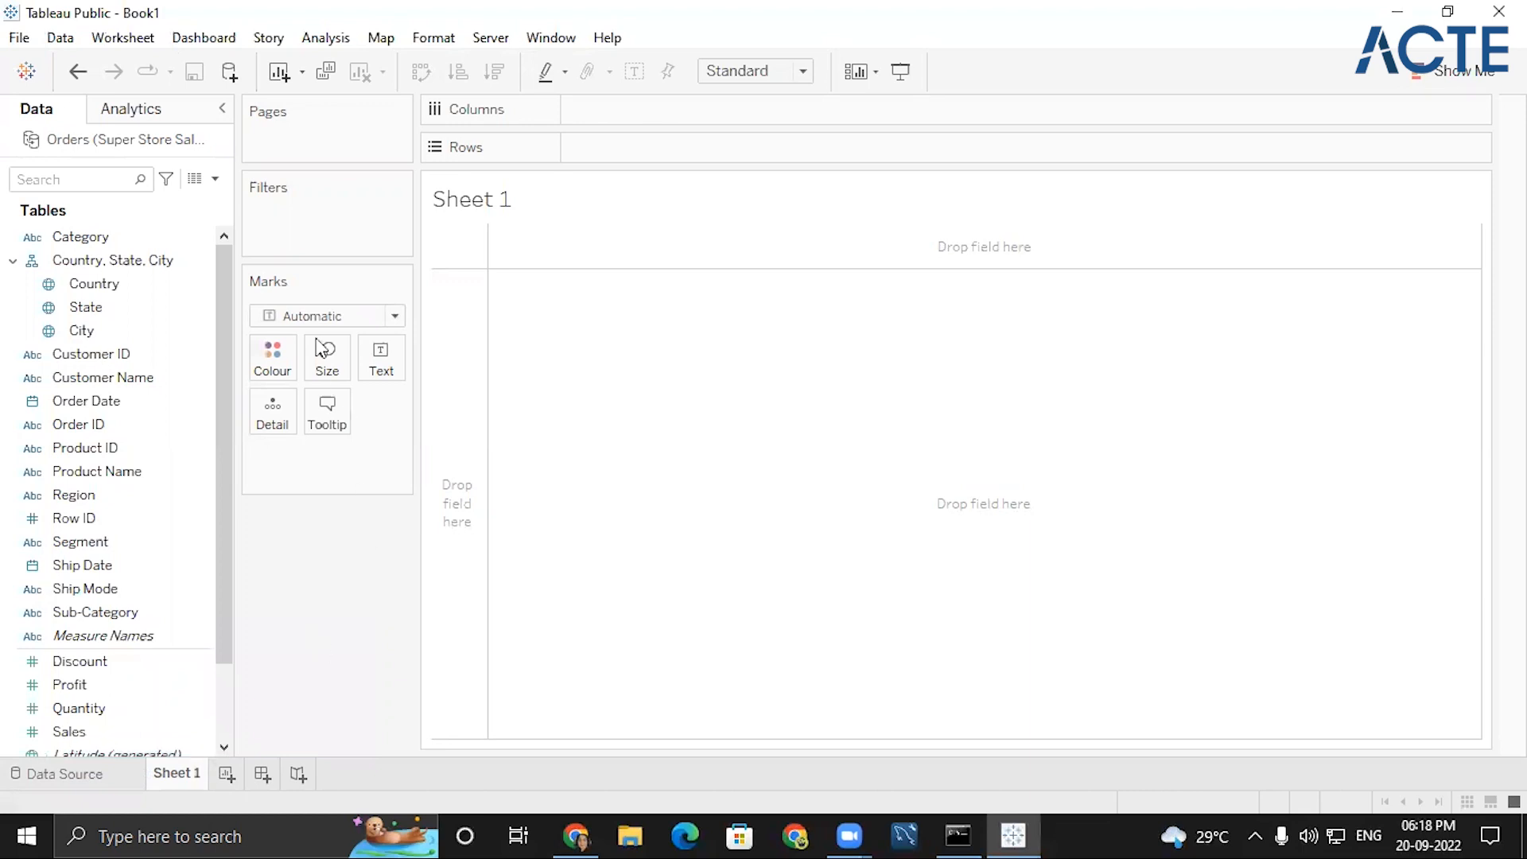
left_click(184, 542)
left_click(132, 614)
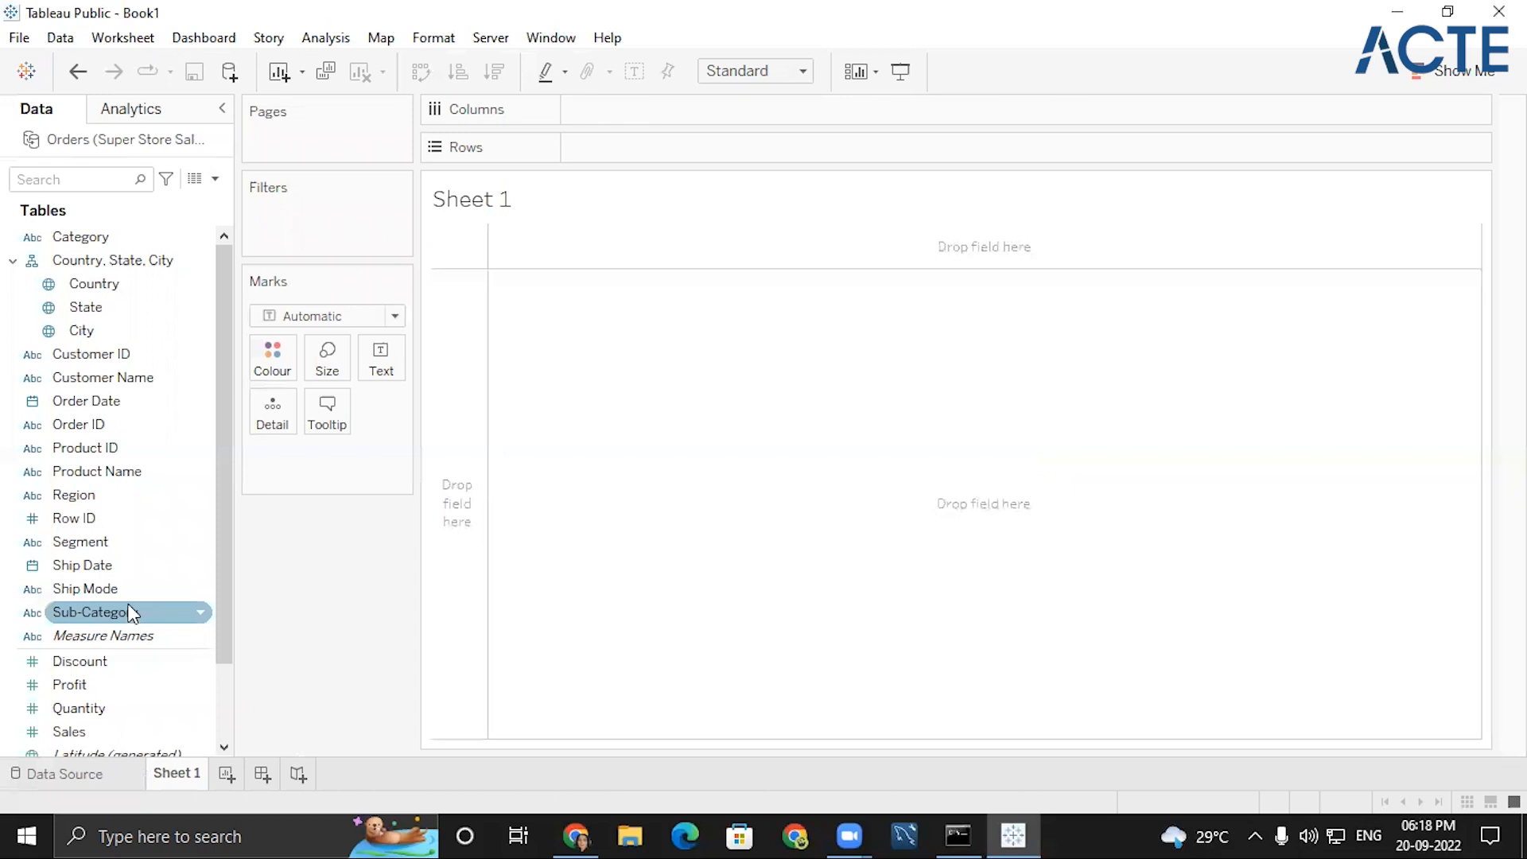
left_click(170, 544)
left_click(253, 322)
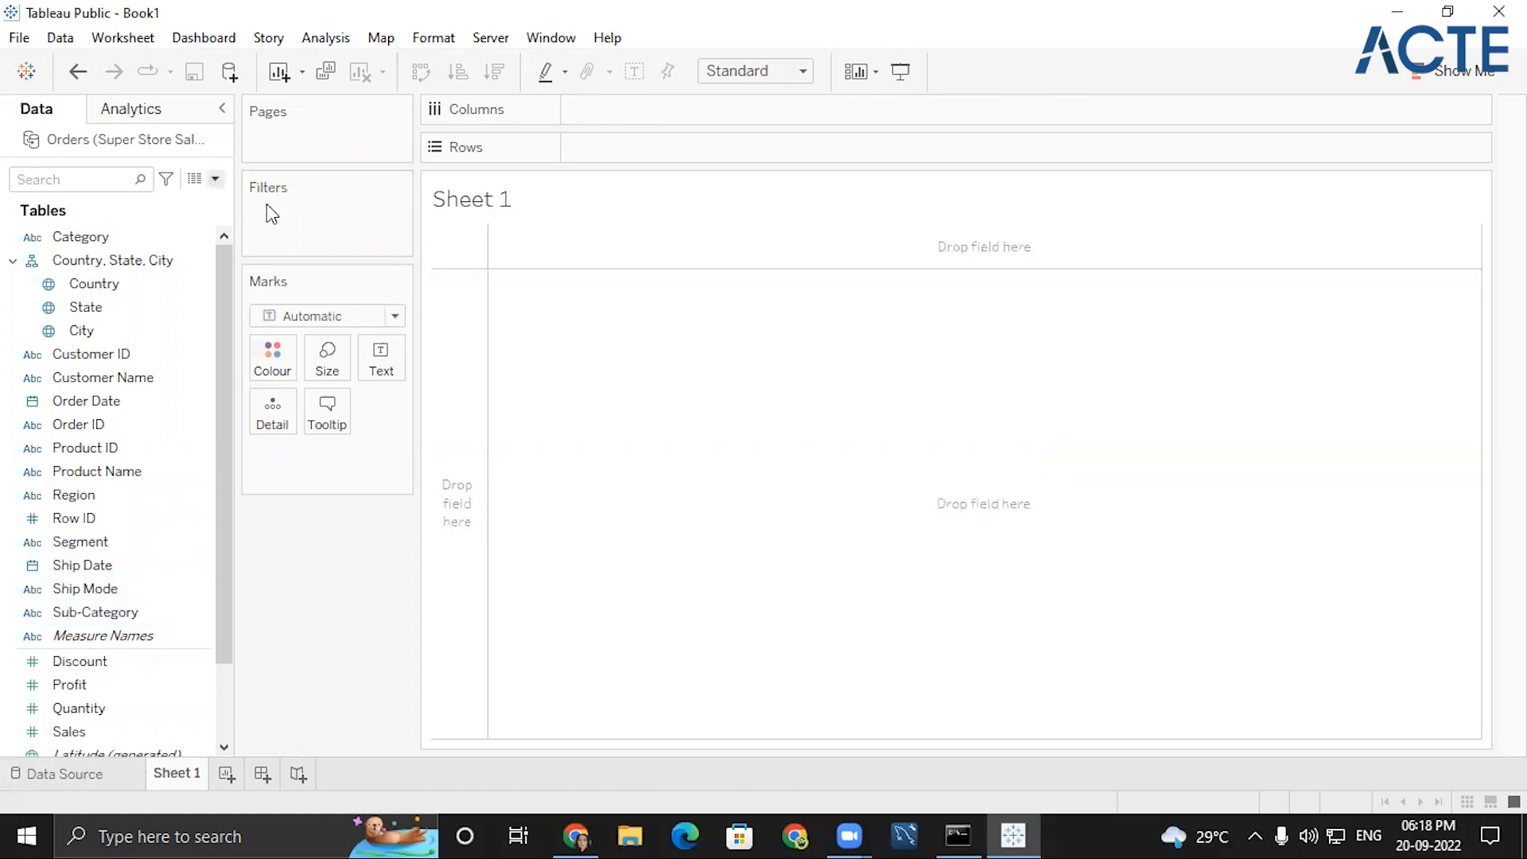
- Start a new parameter and name it "Top 0r Bottom"
left_click(216, 180)
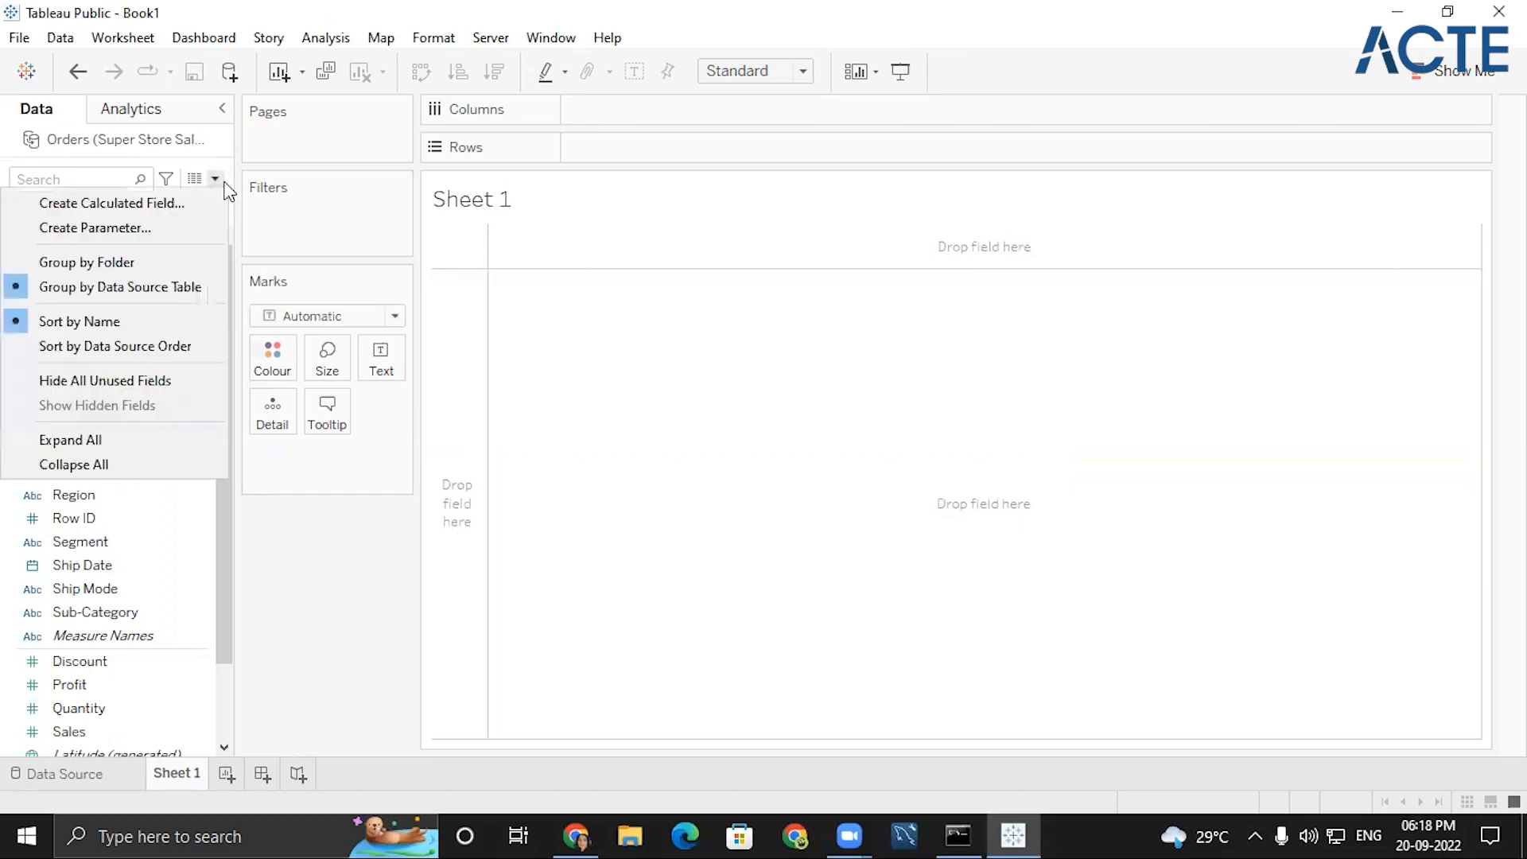
left_click(132, 223)
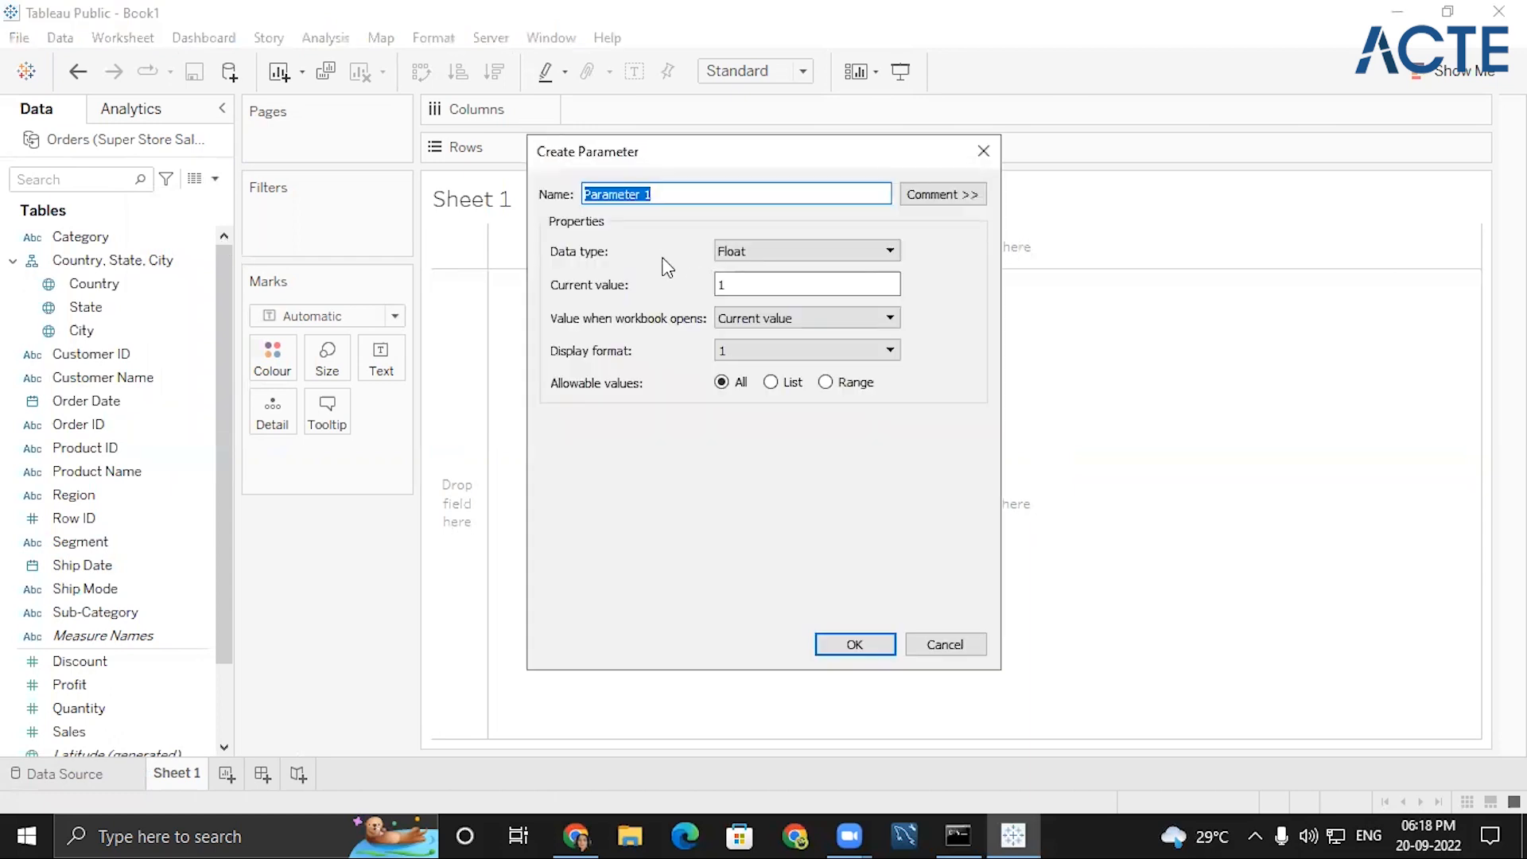
type("To")
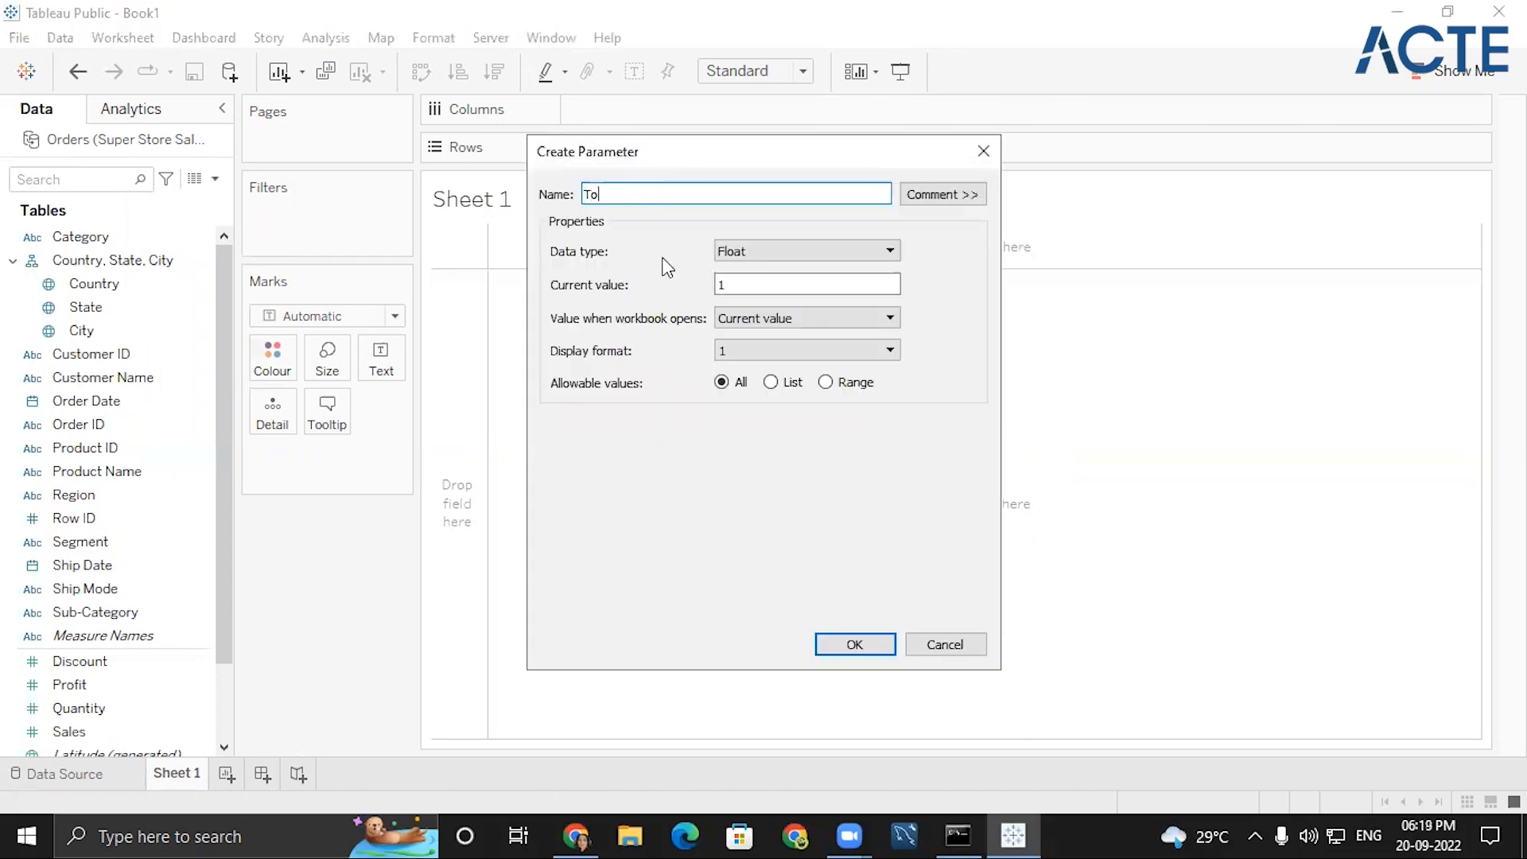
type("p 0r Bottom")
- Try to define the parameter as an Integer list containing the value Top
left_click(779, 250)
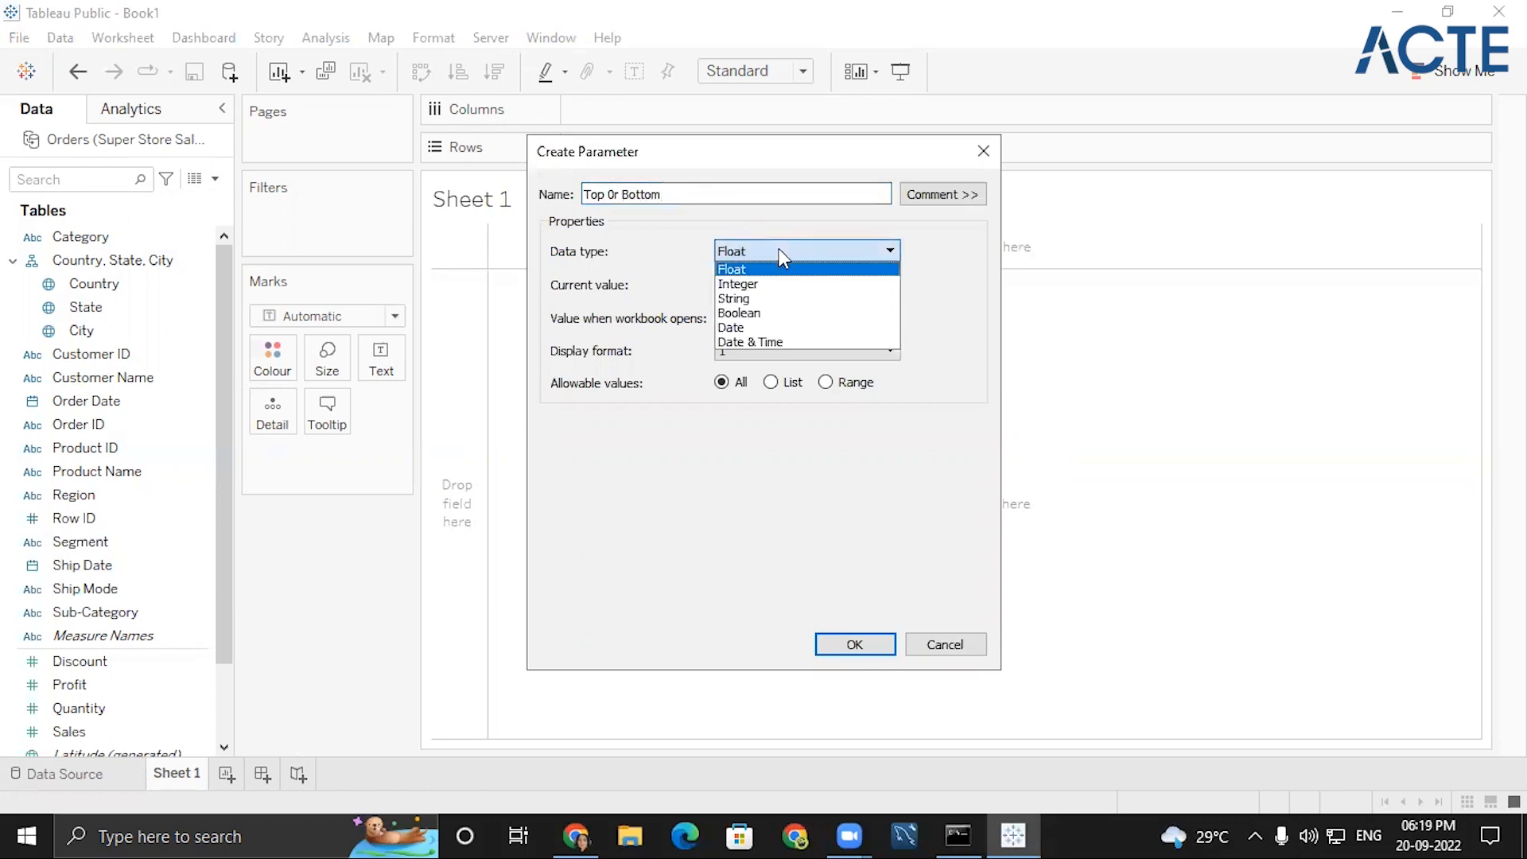
left_click(760, 285)
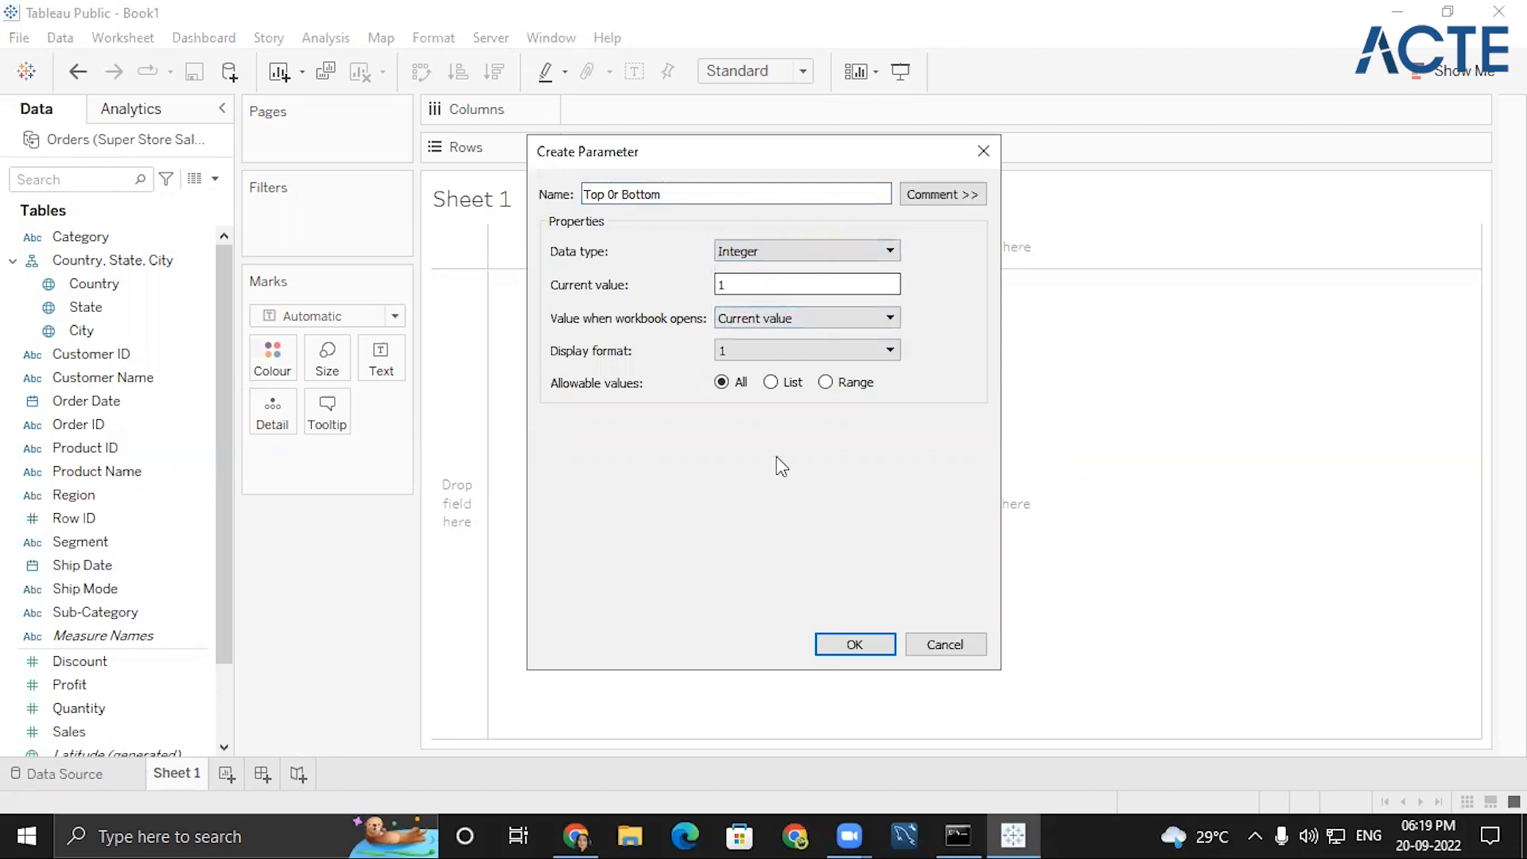
left_click(770, 382)
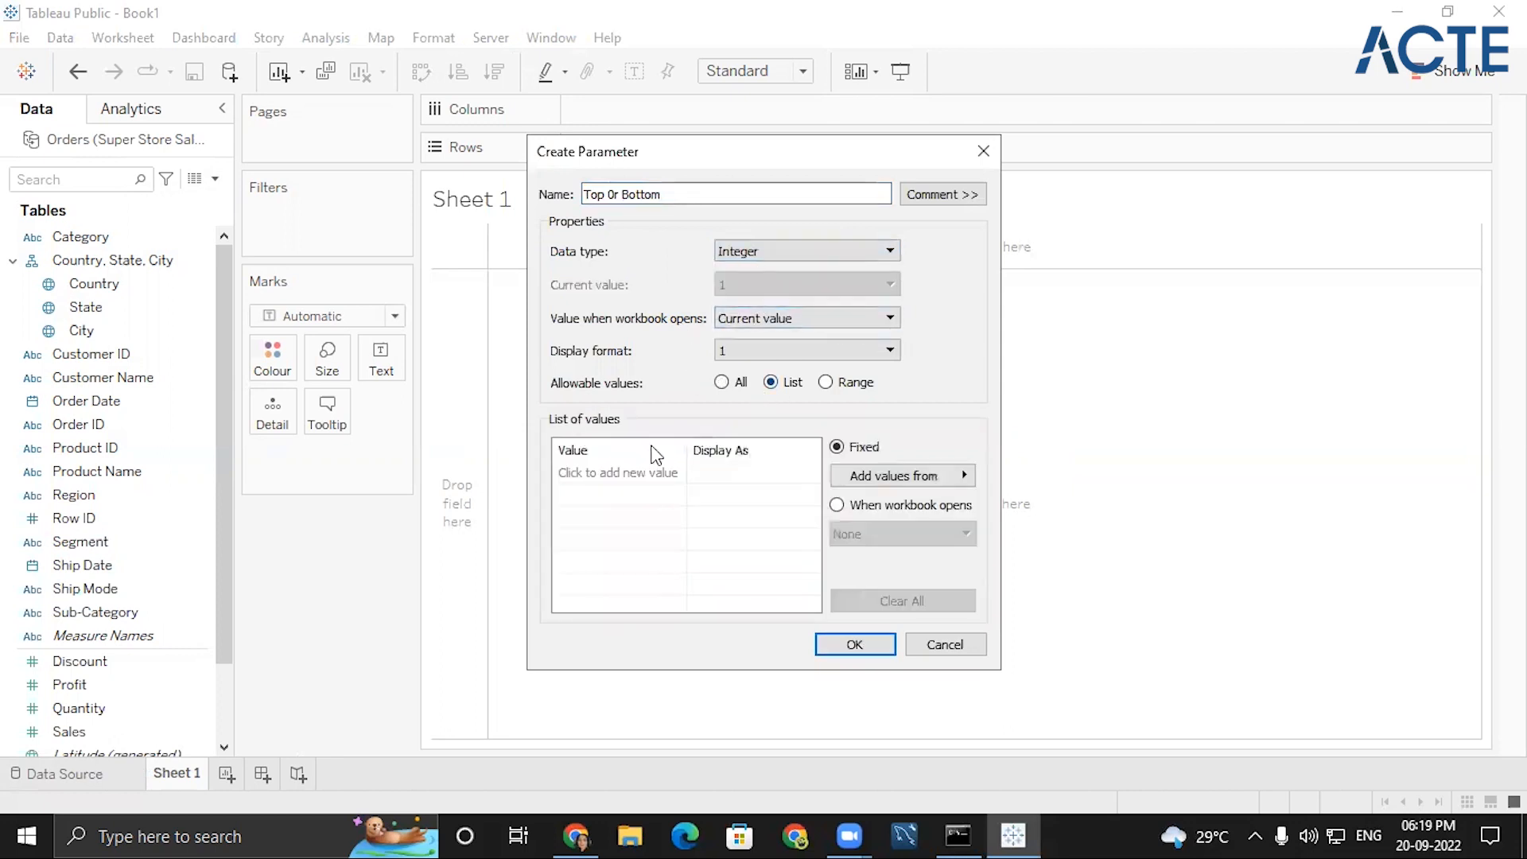
left_click(631, 473)
type("Top")
key("BackSpace")
key("BackSpace")
key("BackSpace")
type("Top")
key("Return")
left_click(649, 537)
left_click(612, 473)
type("Top")
left_click(635, 504)
left_click(642, 472)
type("Top")
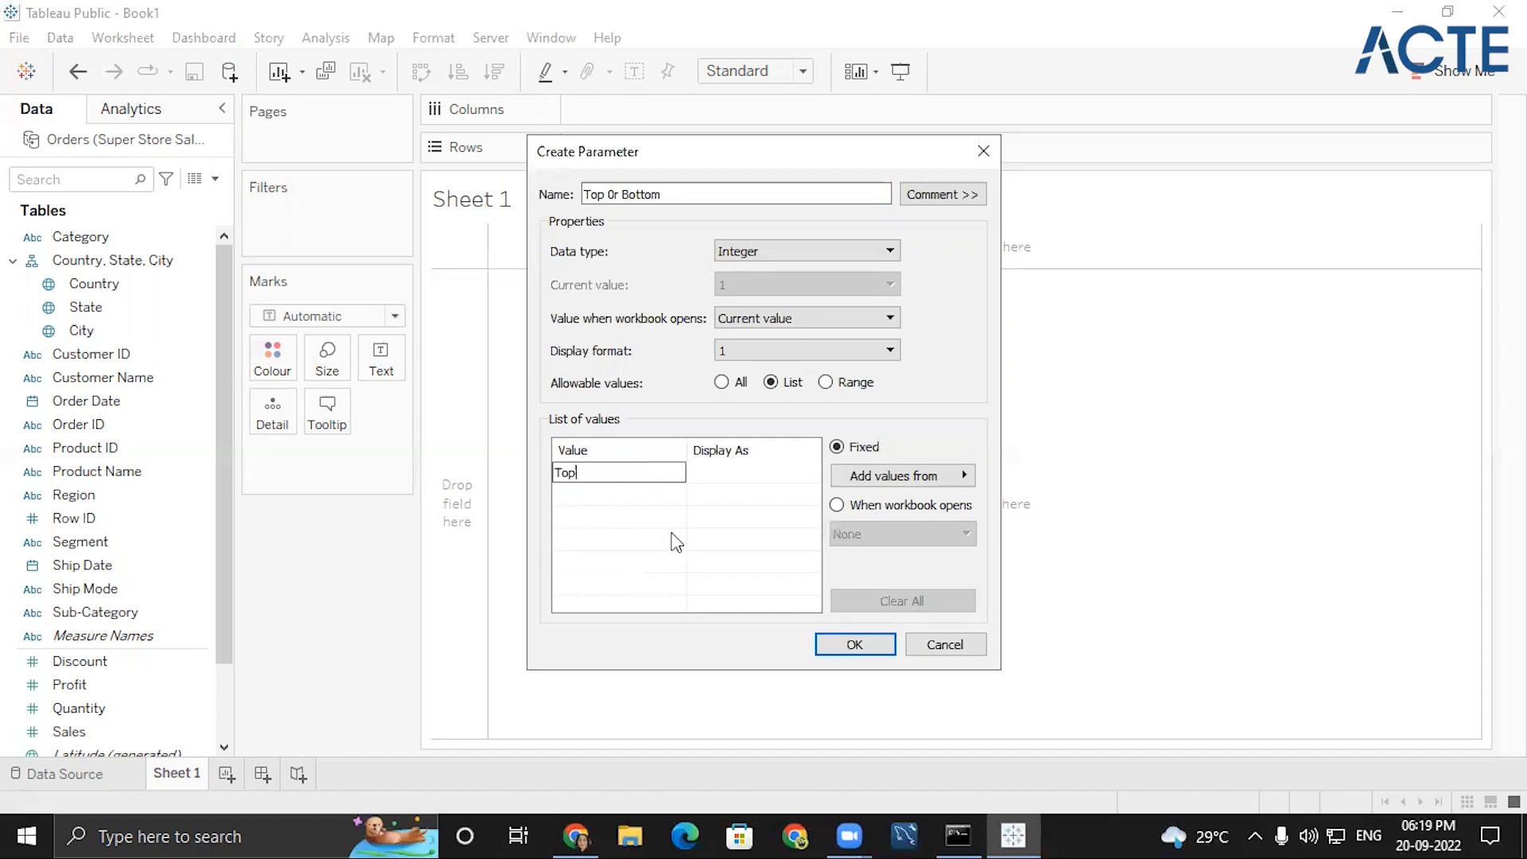
key("Tab")
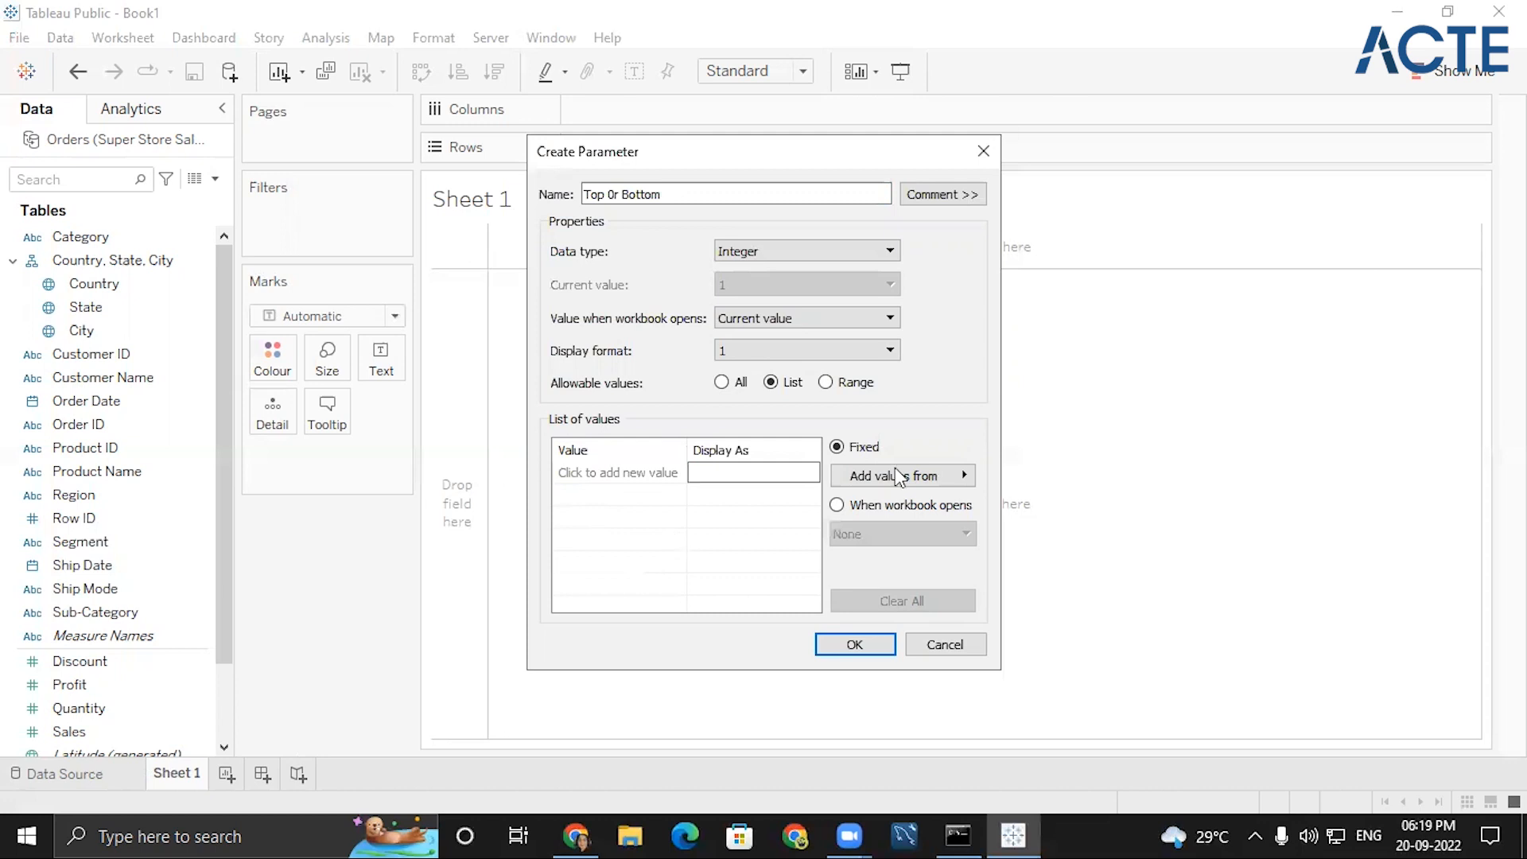
left_click(724, 384)
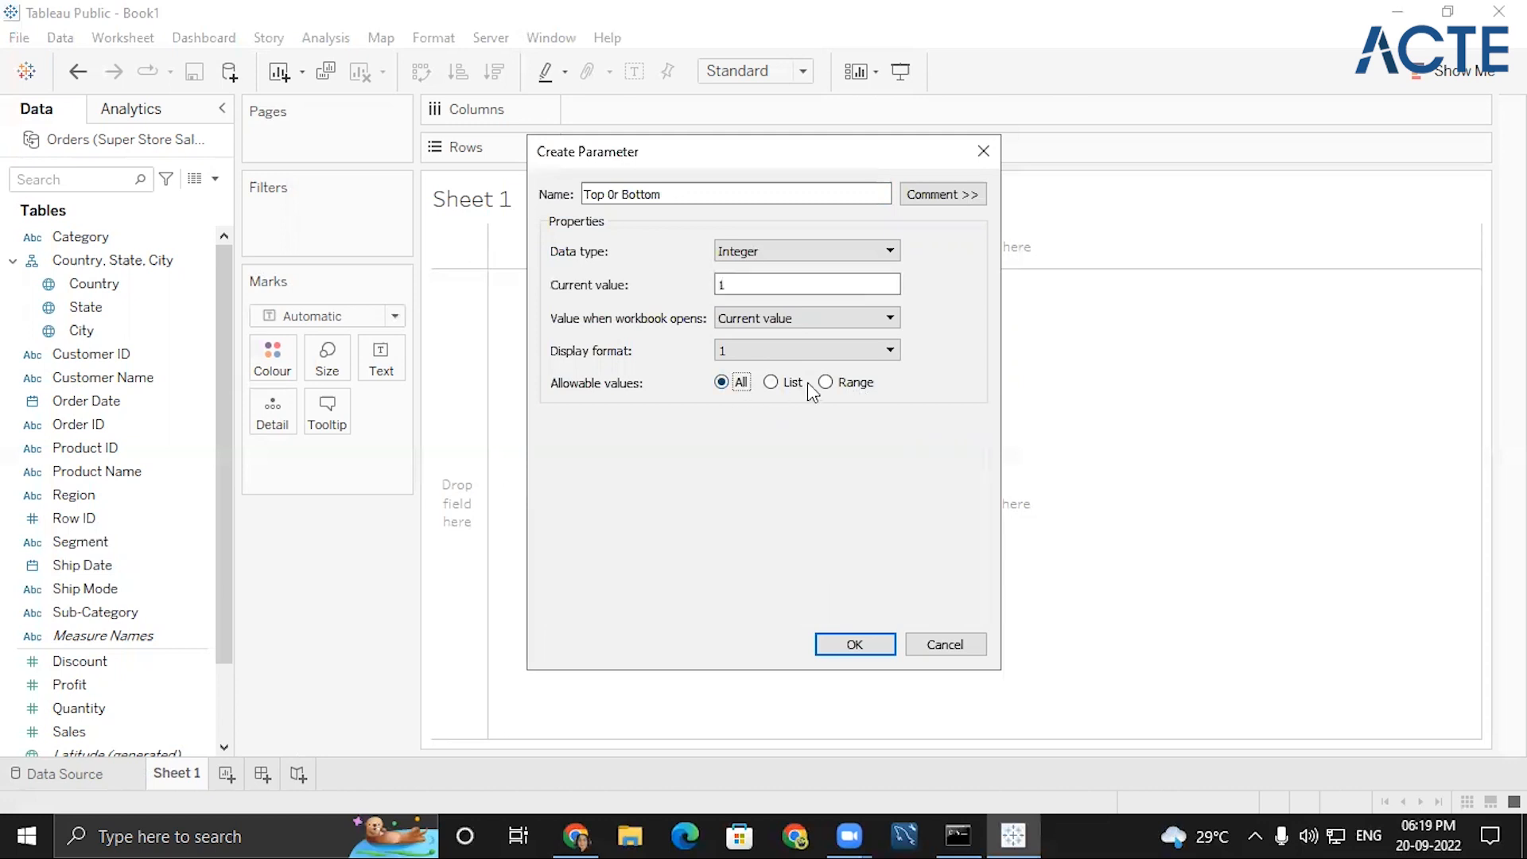
left_click(791, 322)
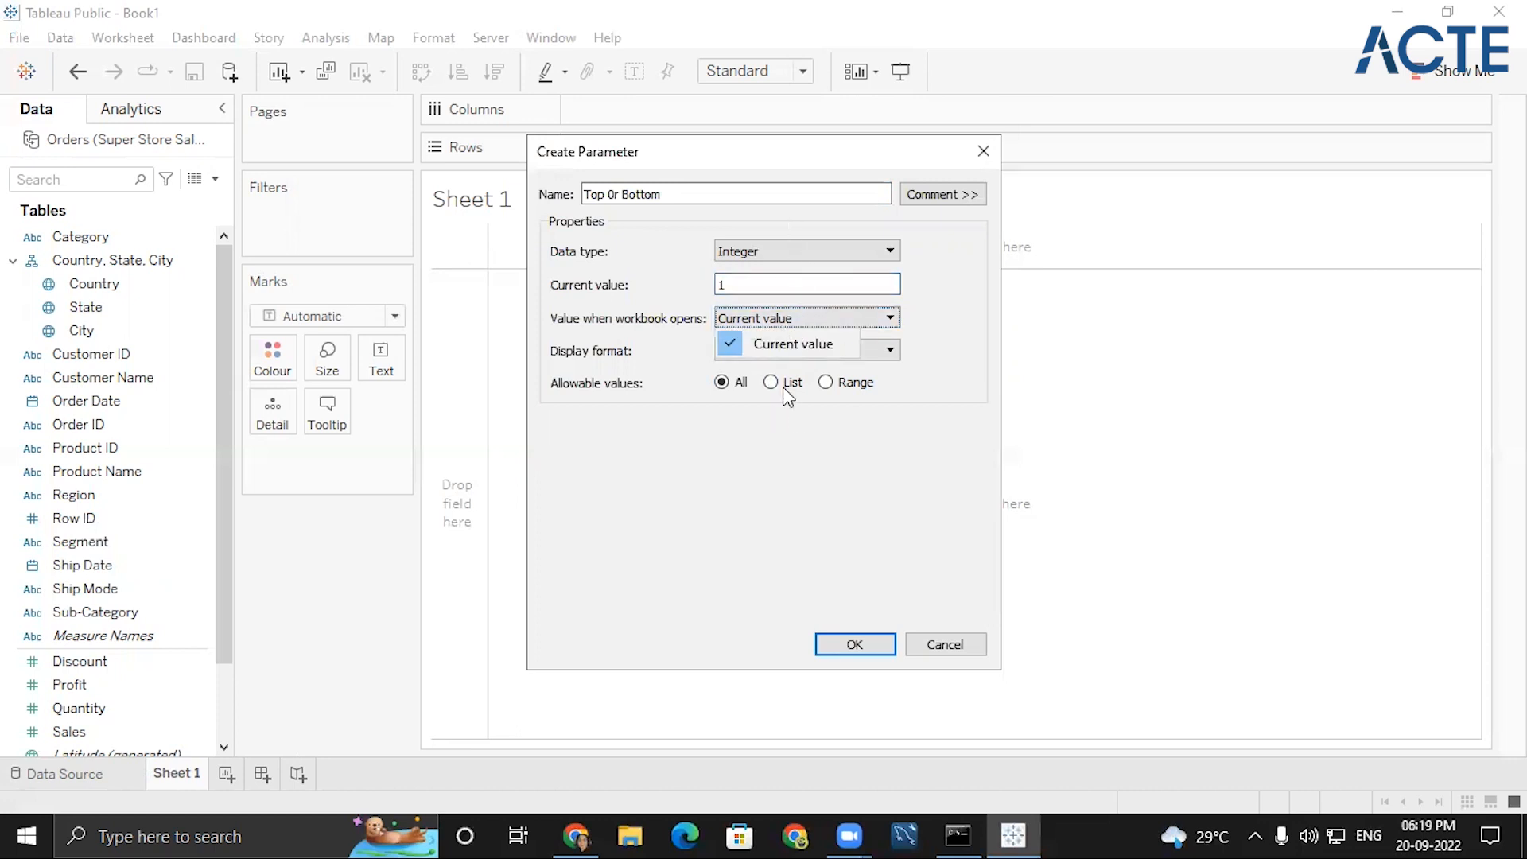
- Set the parameter's data type to String, list Top and Bottom as its allowable values, and create it
left_click(755, 253)
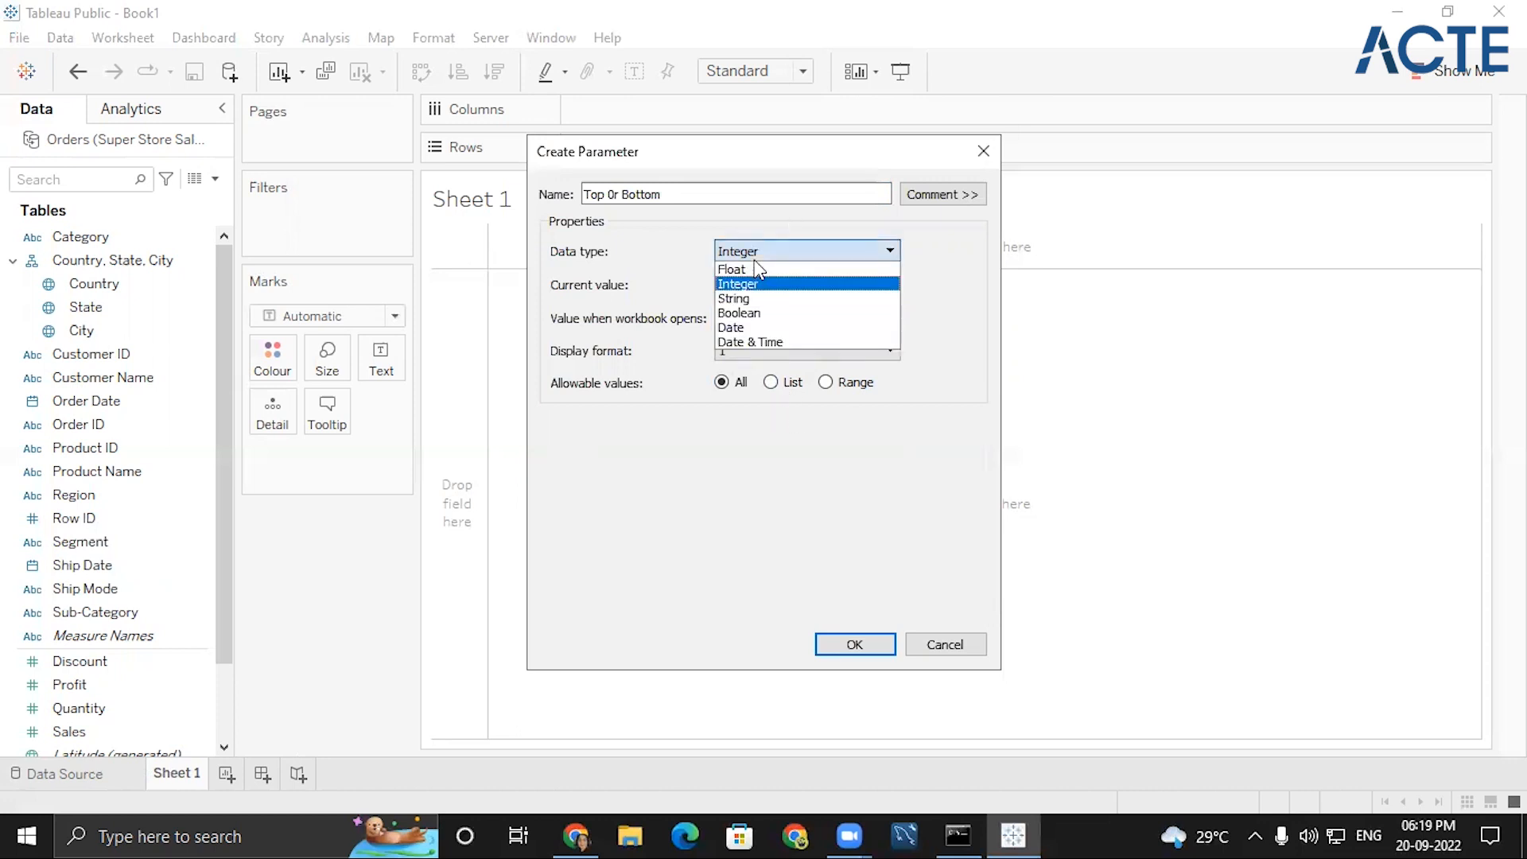
left_click(752, 299)
left_click(785, 384)
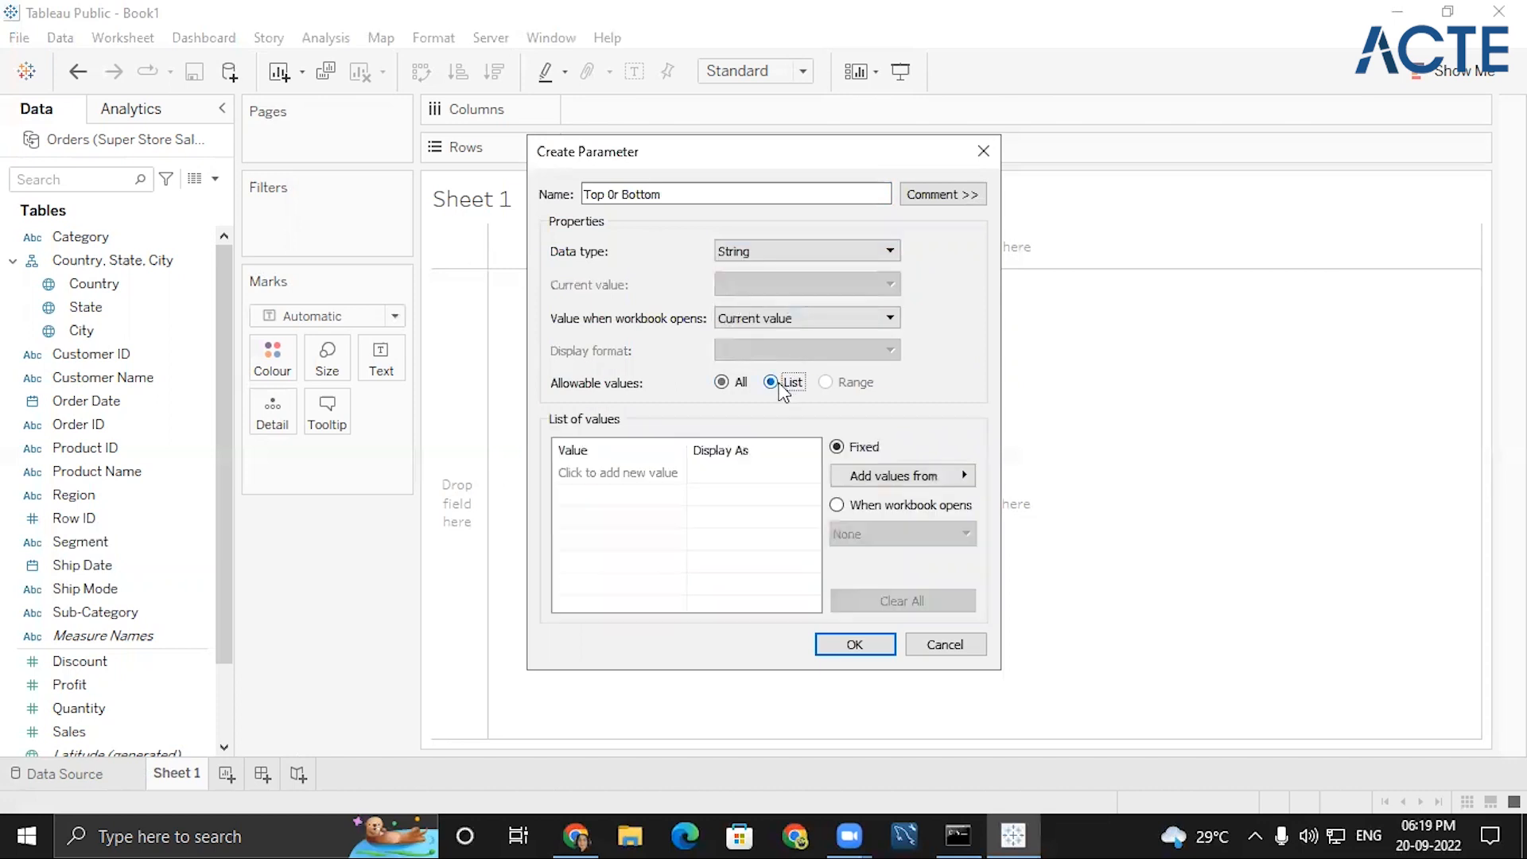
left_click(636, 473)
type("To")
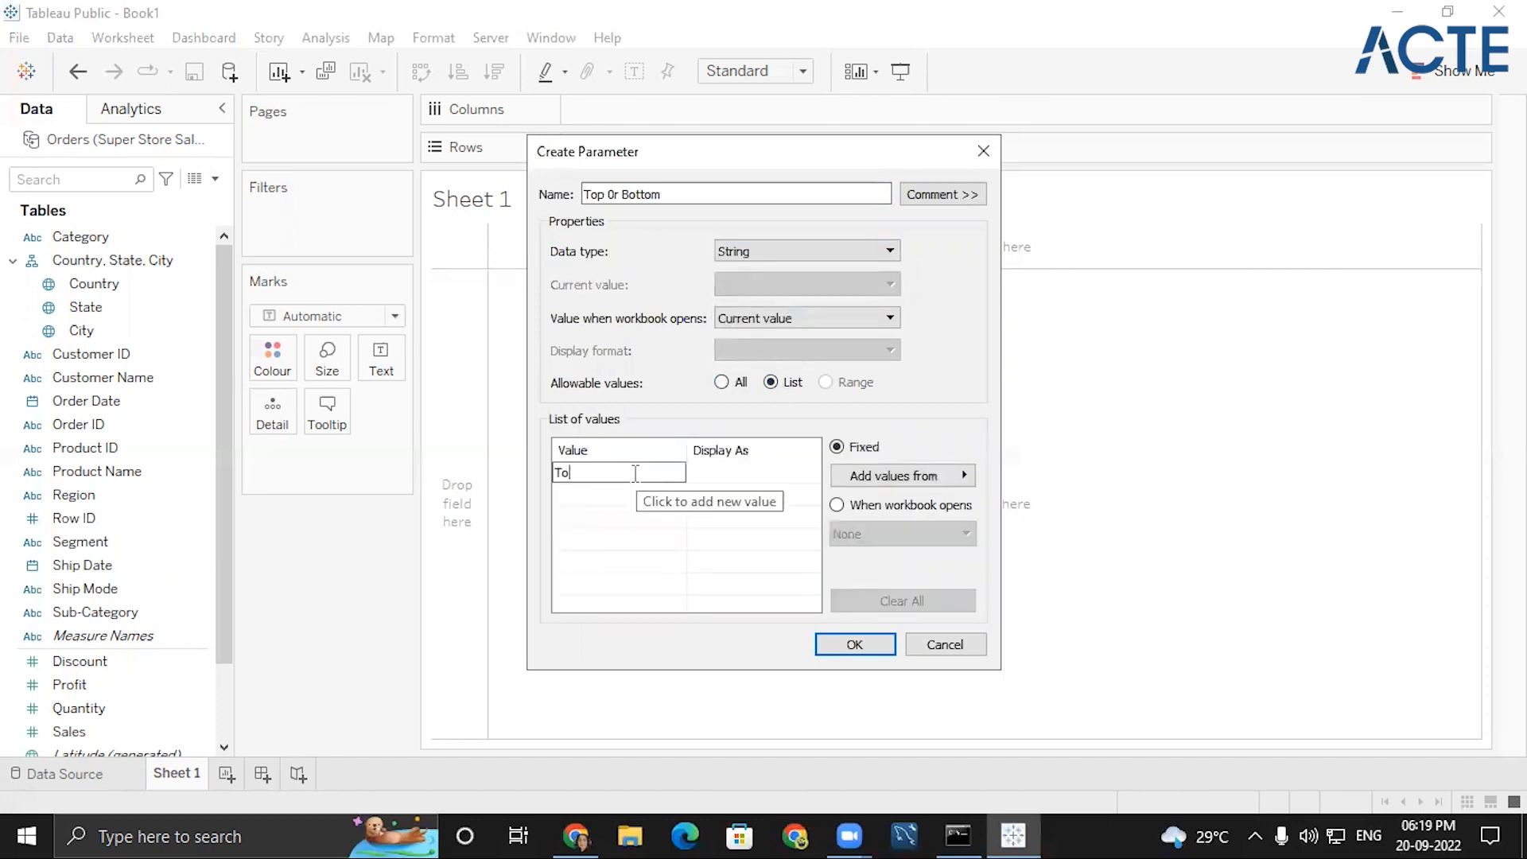
type("p")
key("Return")
type("Bottom")
key("Return")
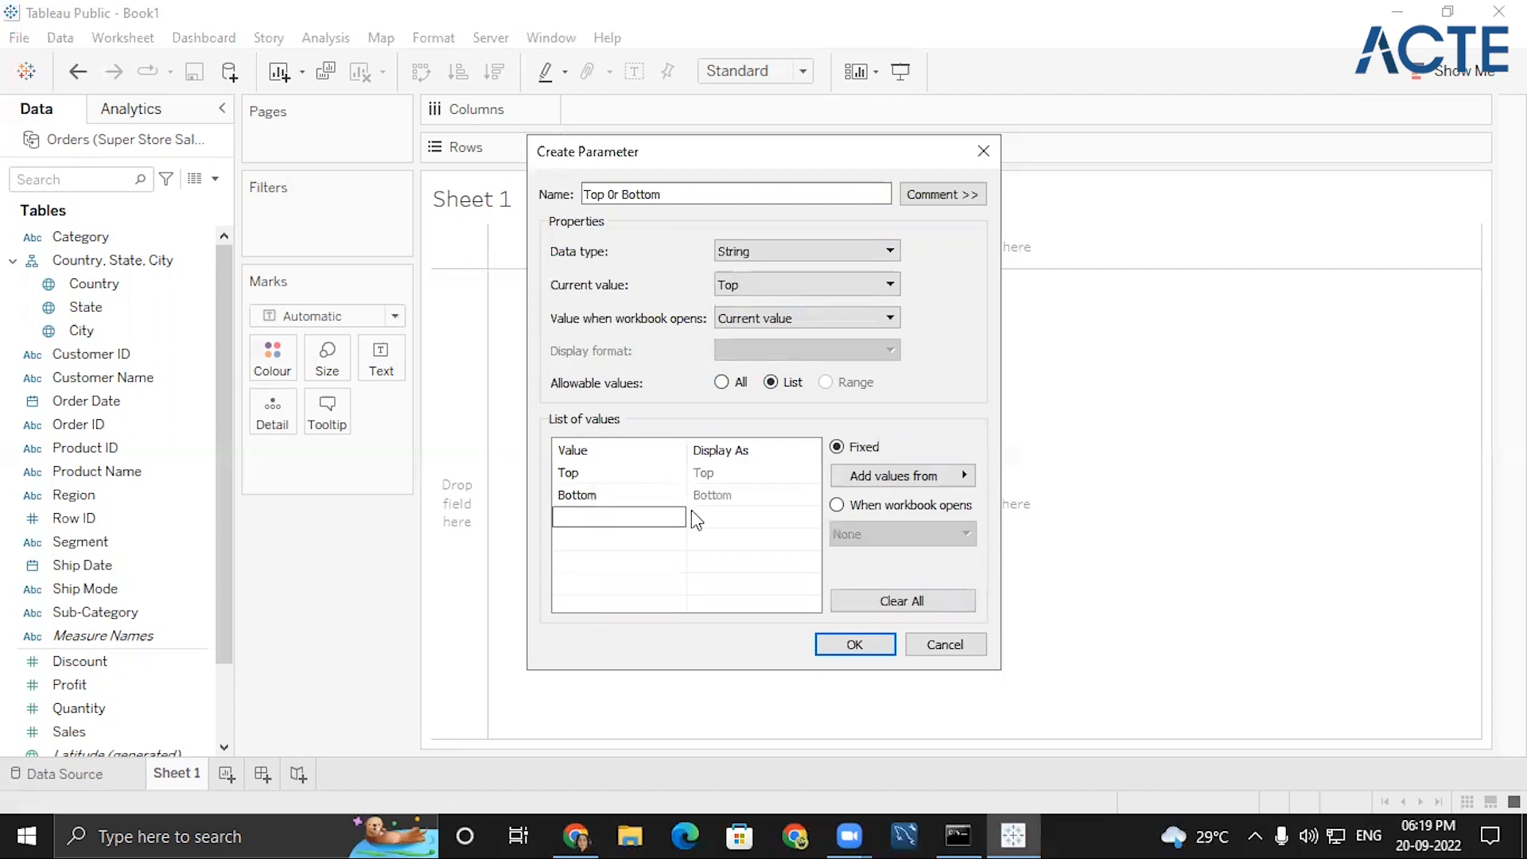
left_click(853, 644)
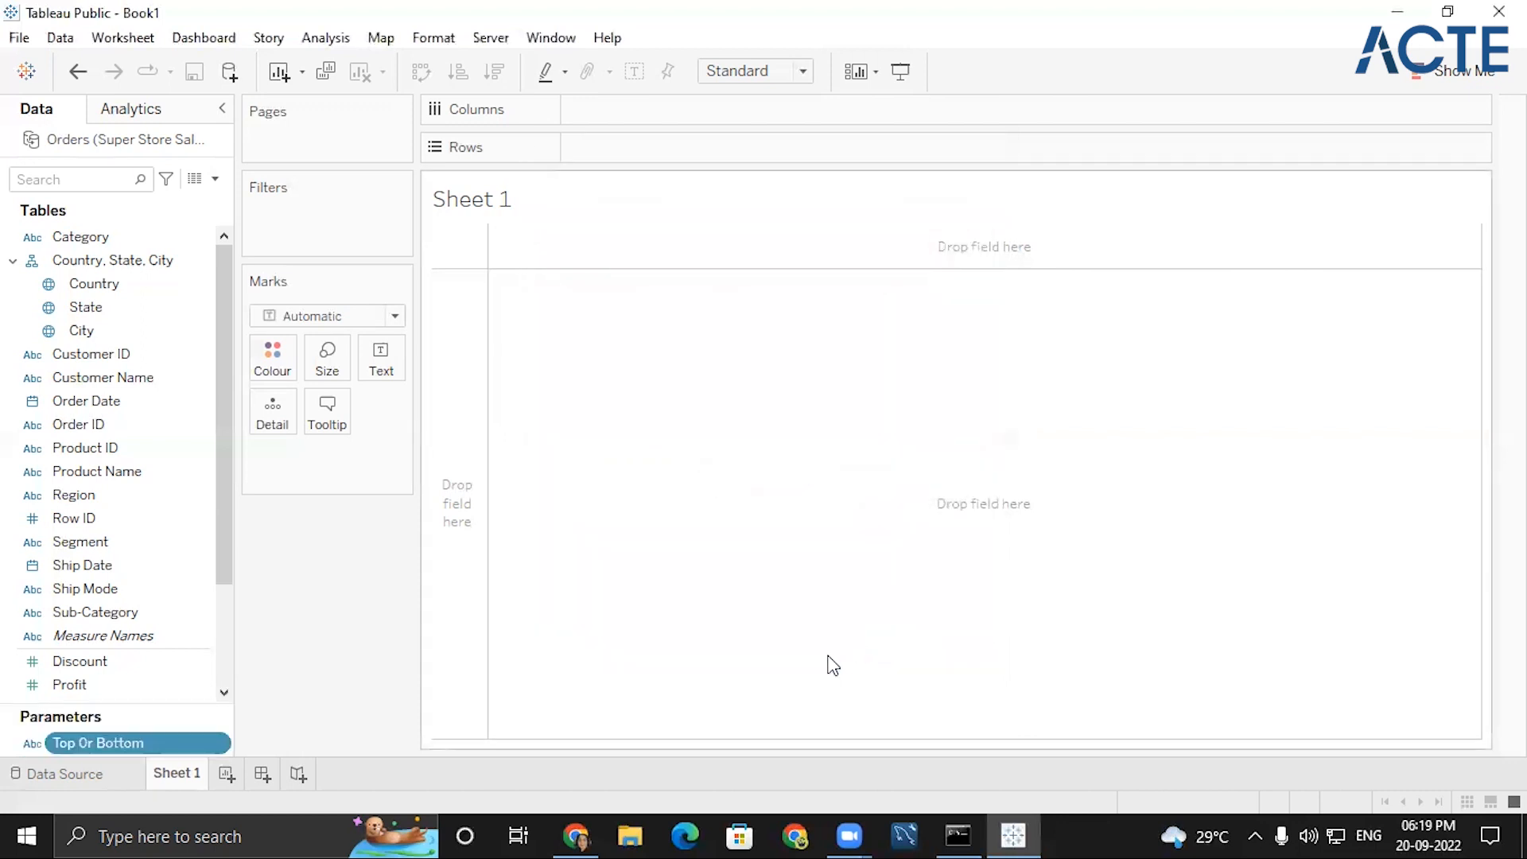
- Show the Top 0r Bottom parameter control on the sheet and switch its value to Bottom
left_click(225, 743)
left_click(309, 375)
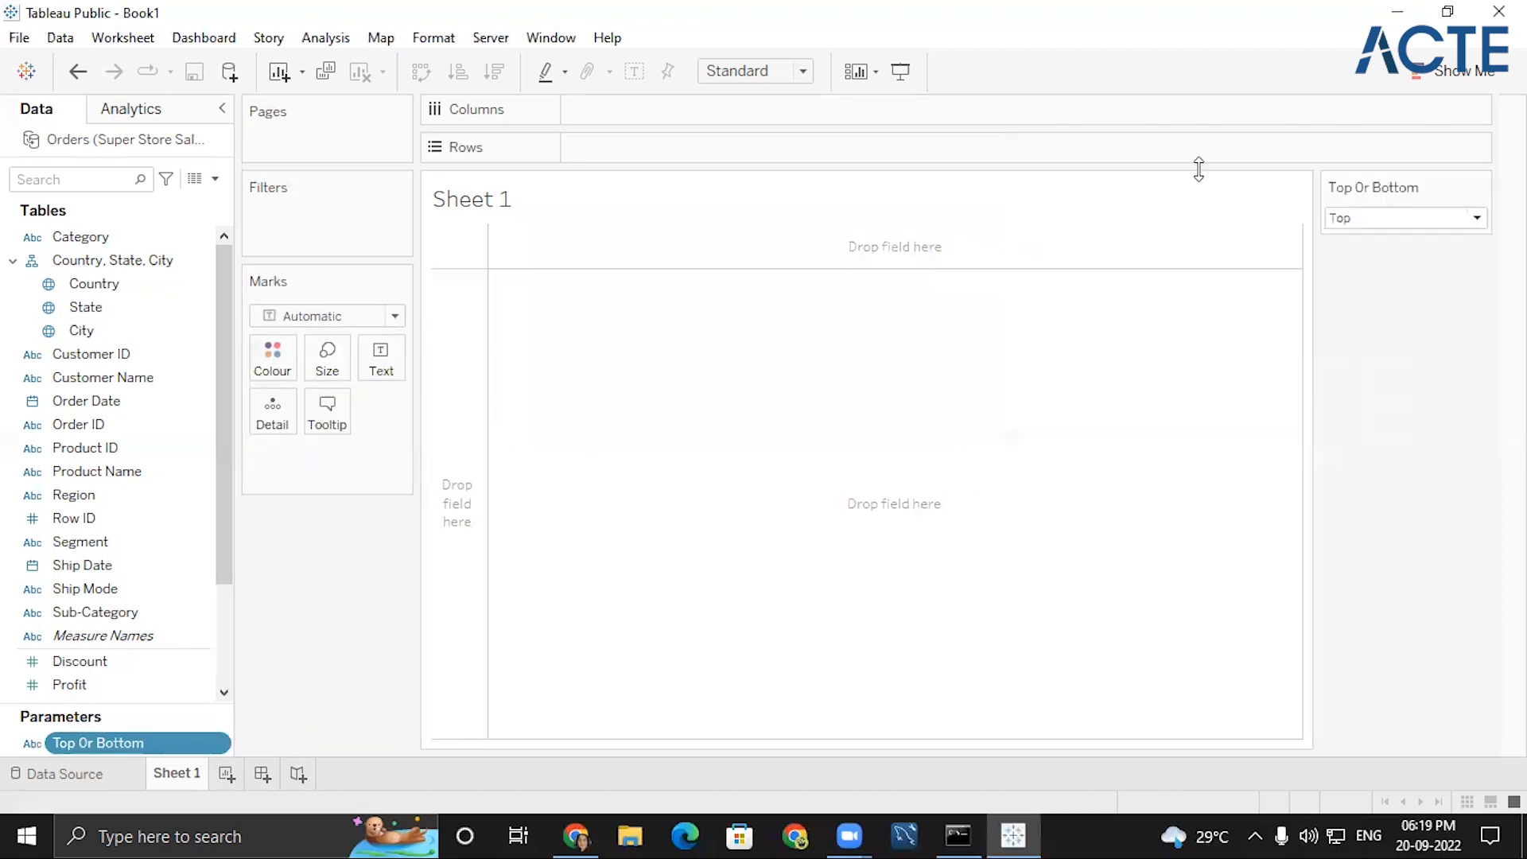
left_click(1402, 217)
left_click(1367, 239)
left_click(1370, 220)
left_click(1371, 258)
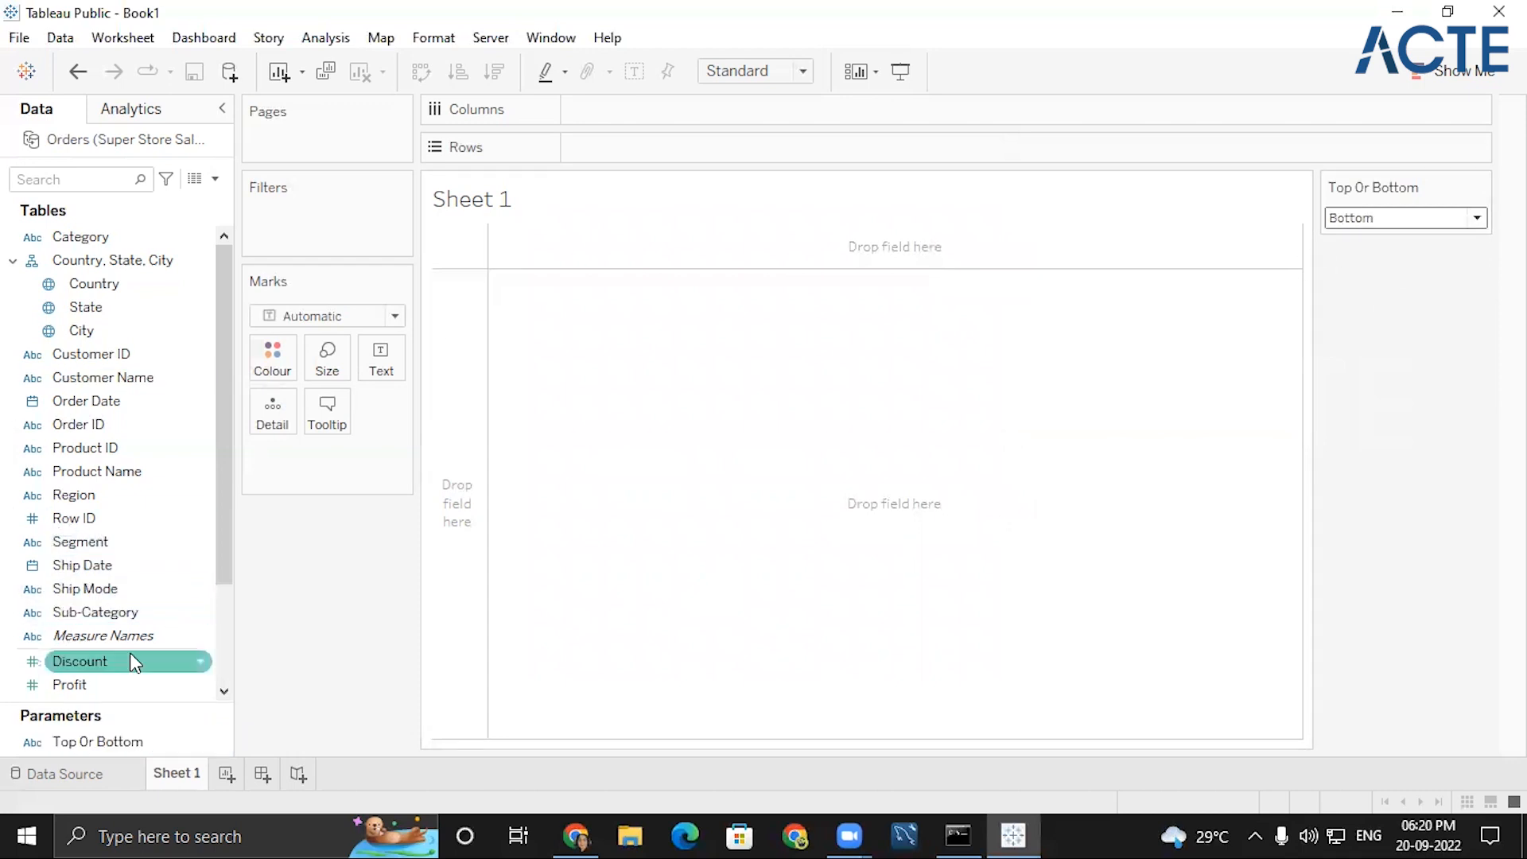
- Build a text table with Sub-Category on rows and the sum of Sales as the values
left_click(132, 617)
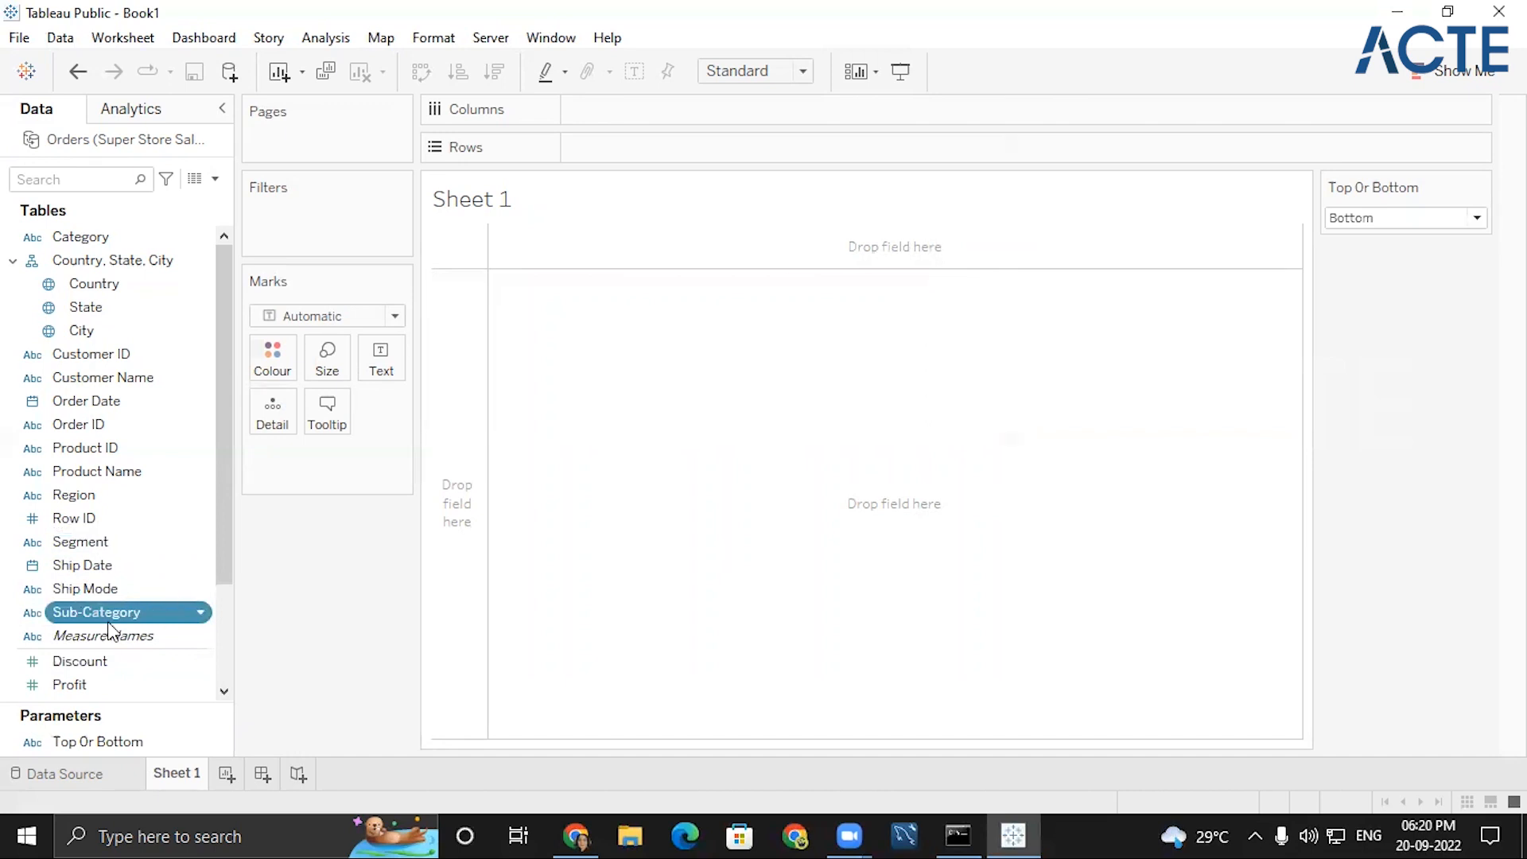
double_click(111, 620)
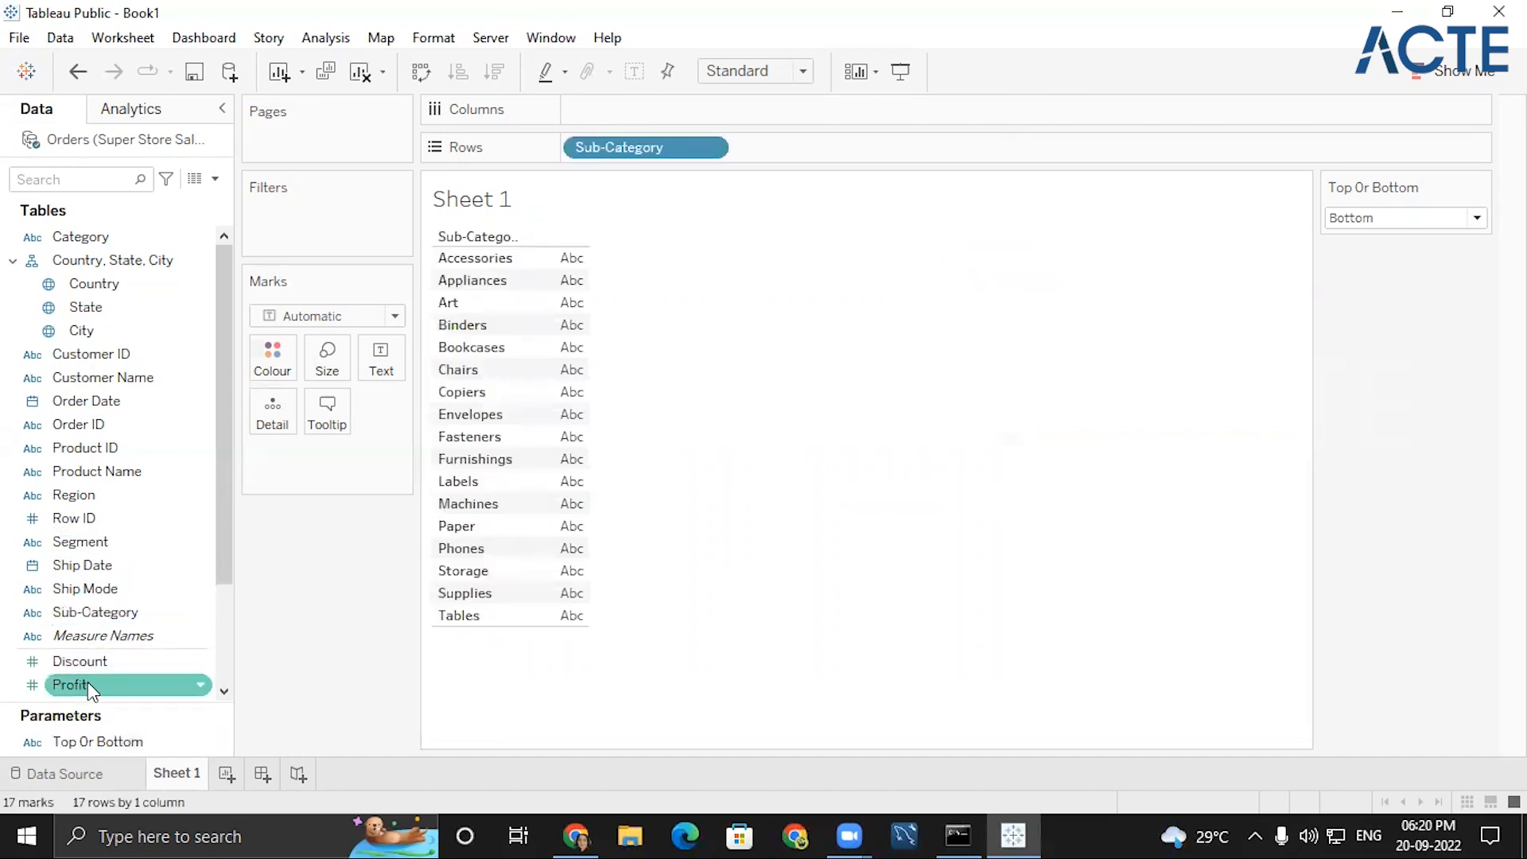
scroll(96, 668, "down", 2)
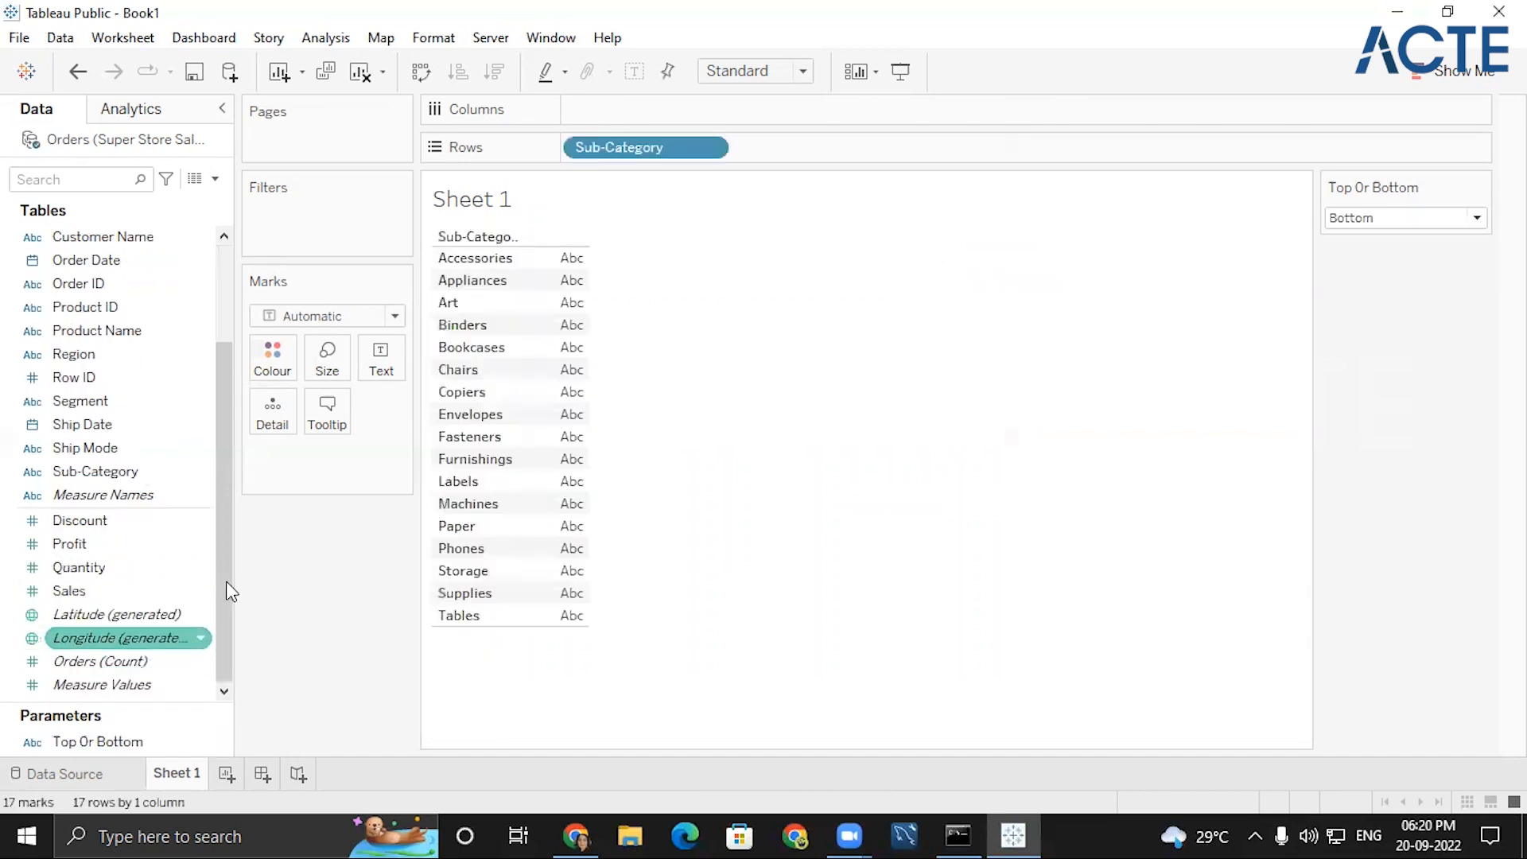
double_click(95, 590)
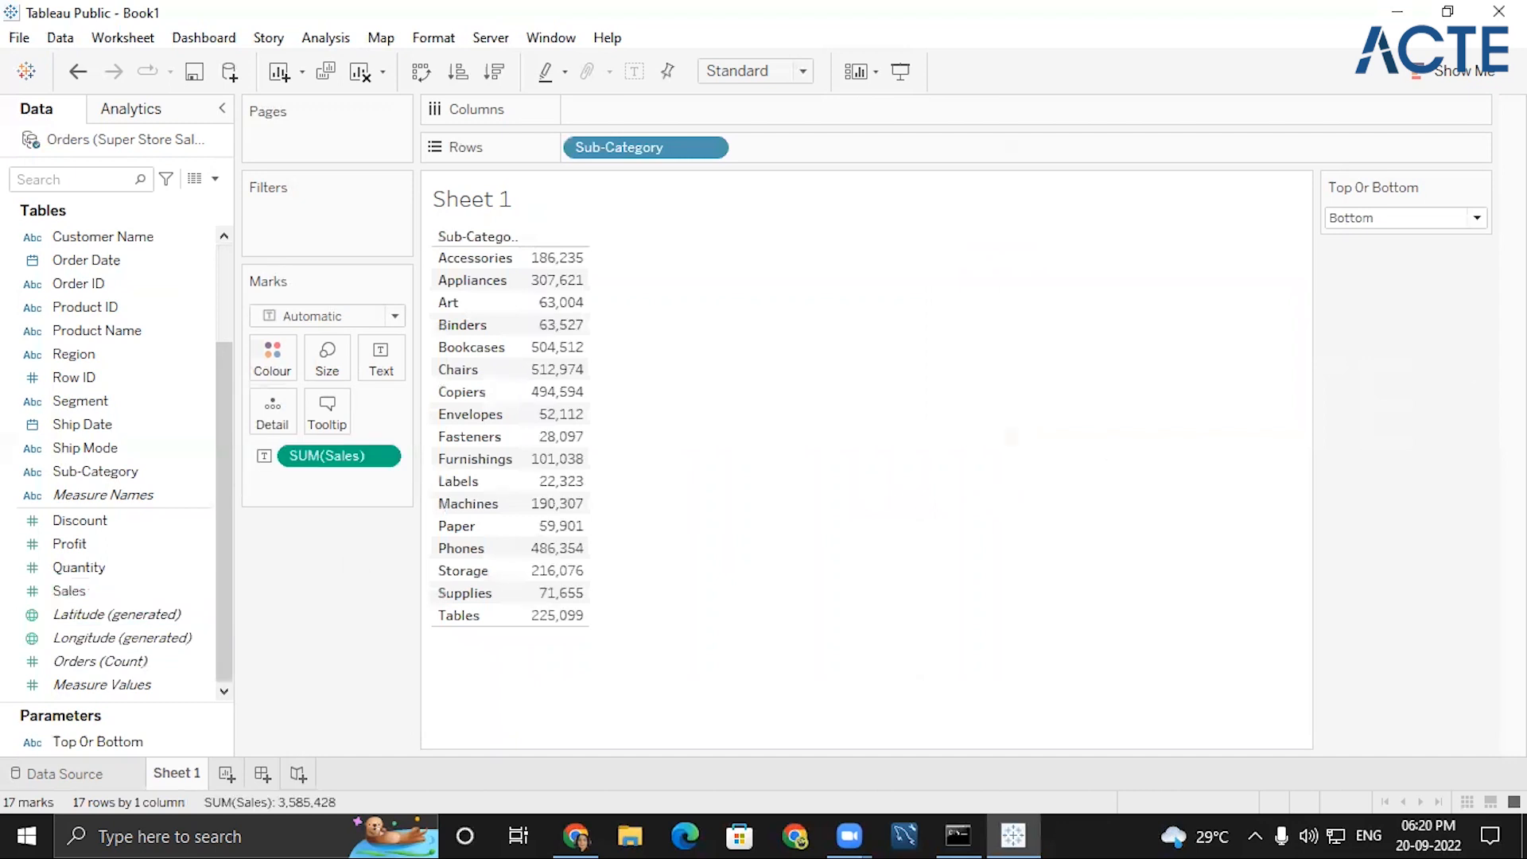
- Test the Top 0r Bottom parameter by switching it between Top and Bottom, ending on Top
left_click(1368, 218)
left_click(1348, 239)
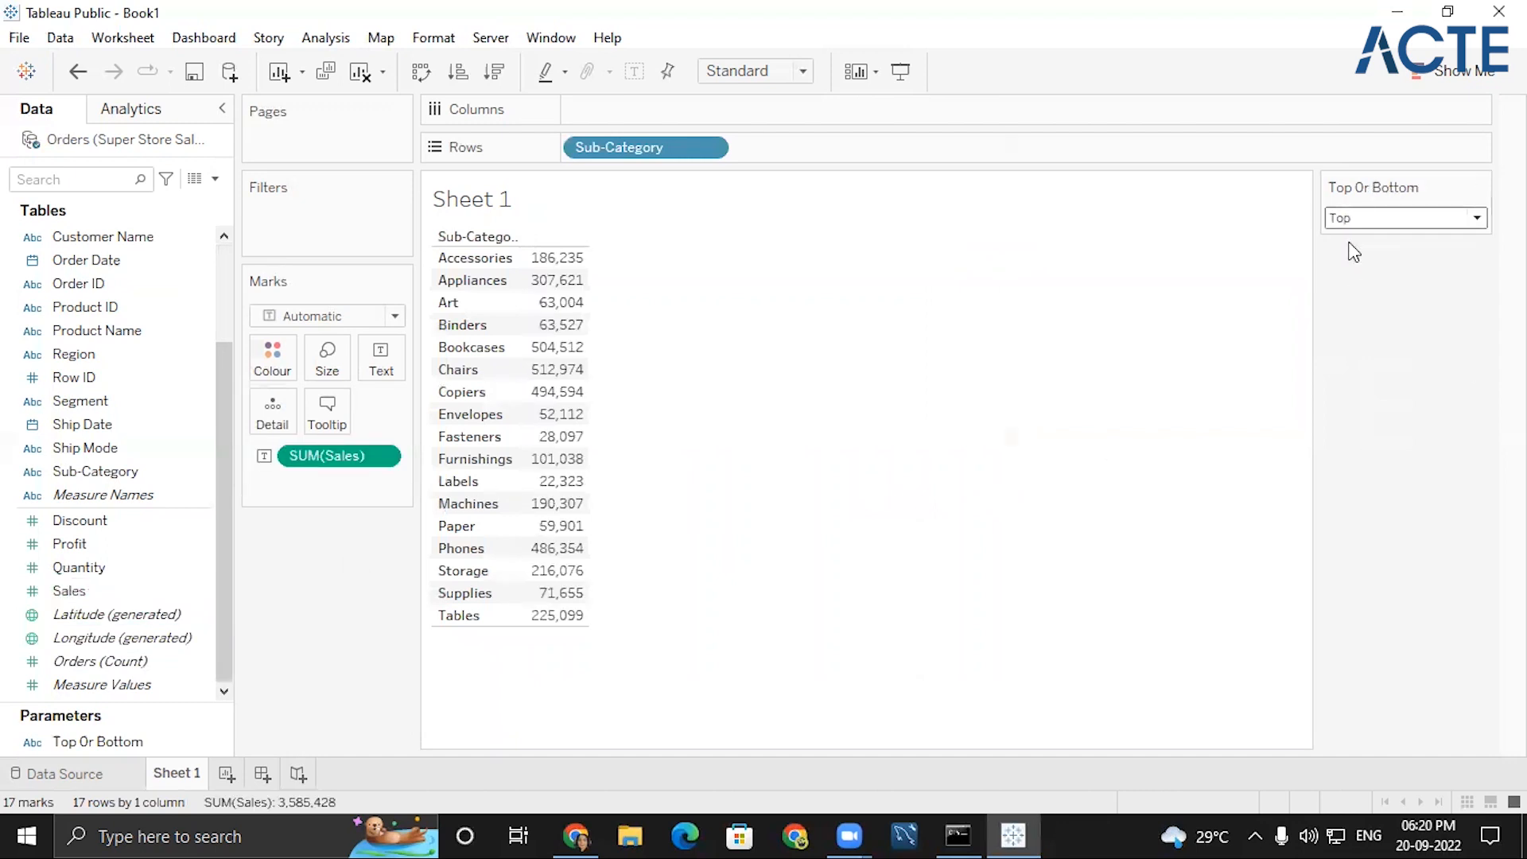
left_click(1362, 223)
left_click(1366, 259)
left_click(1366, 215)
left_click(1374, 238)
left_click(212, 181)
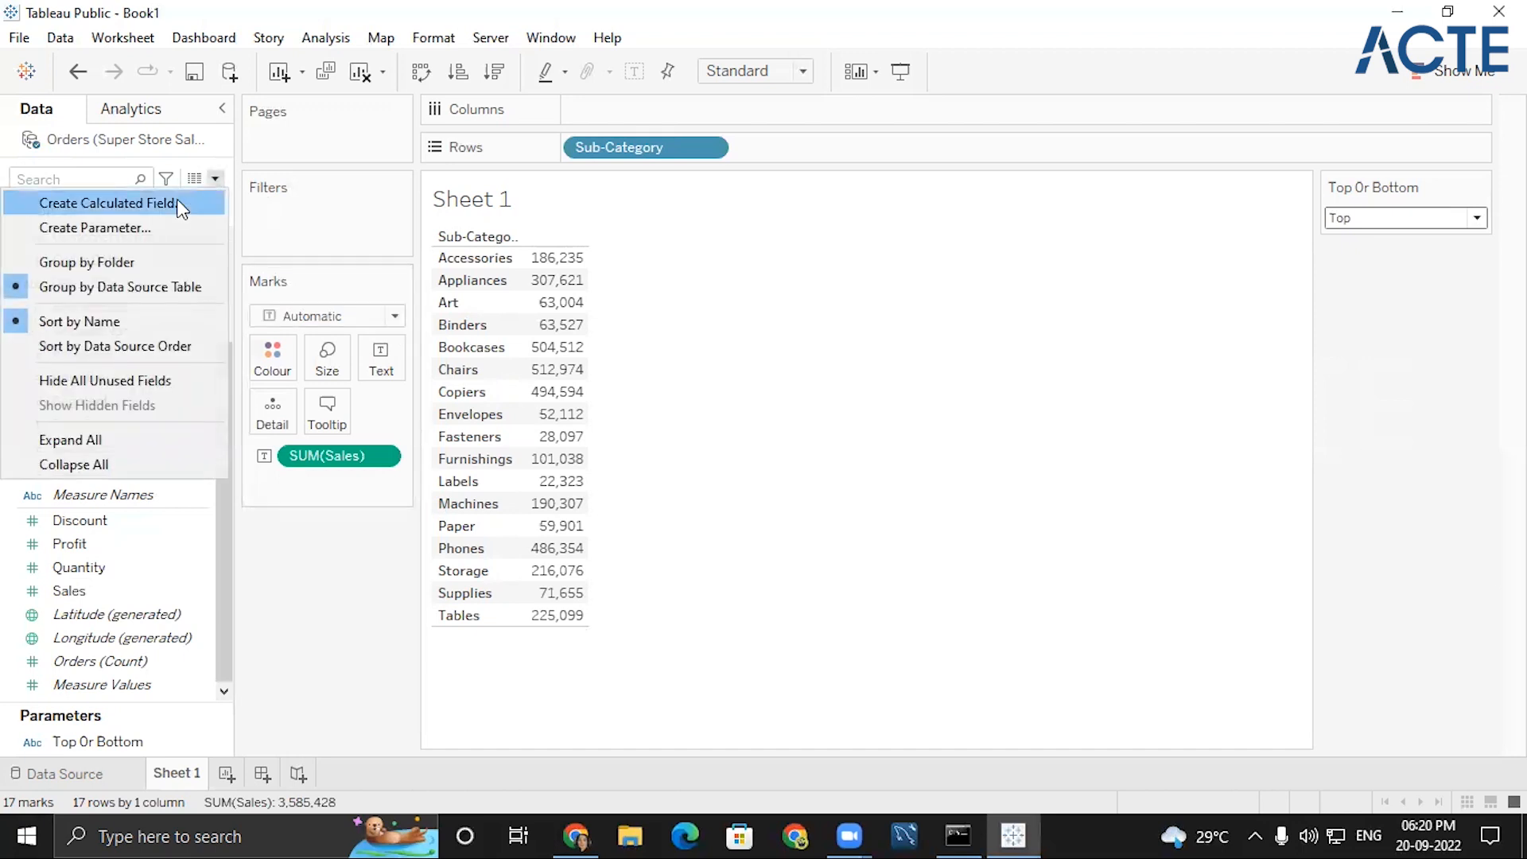
left_click(179, 202)
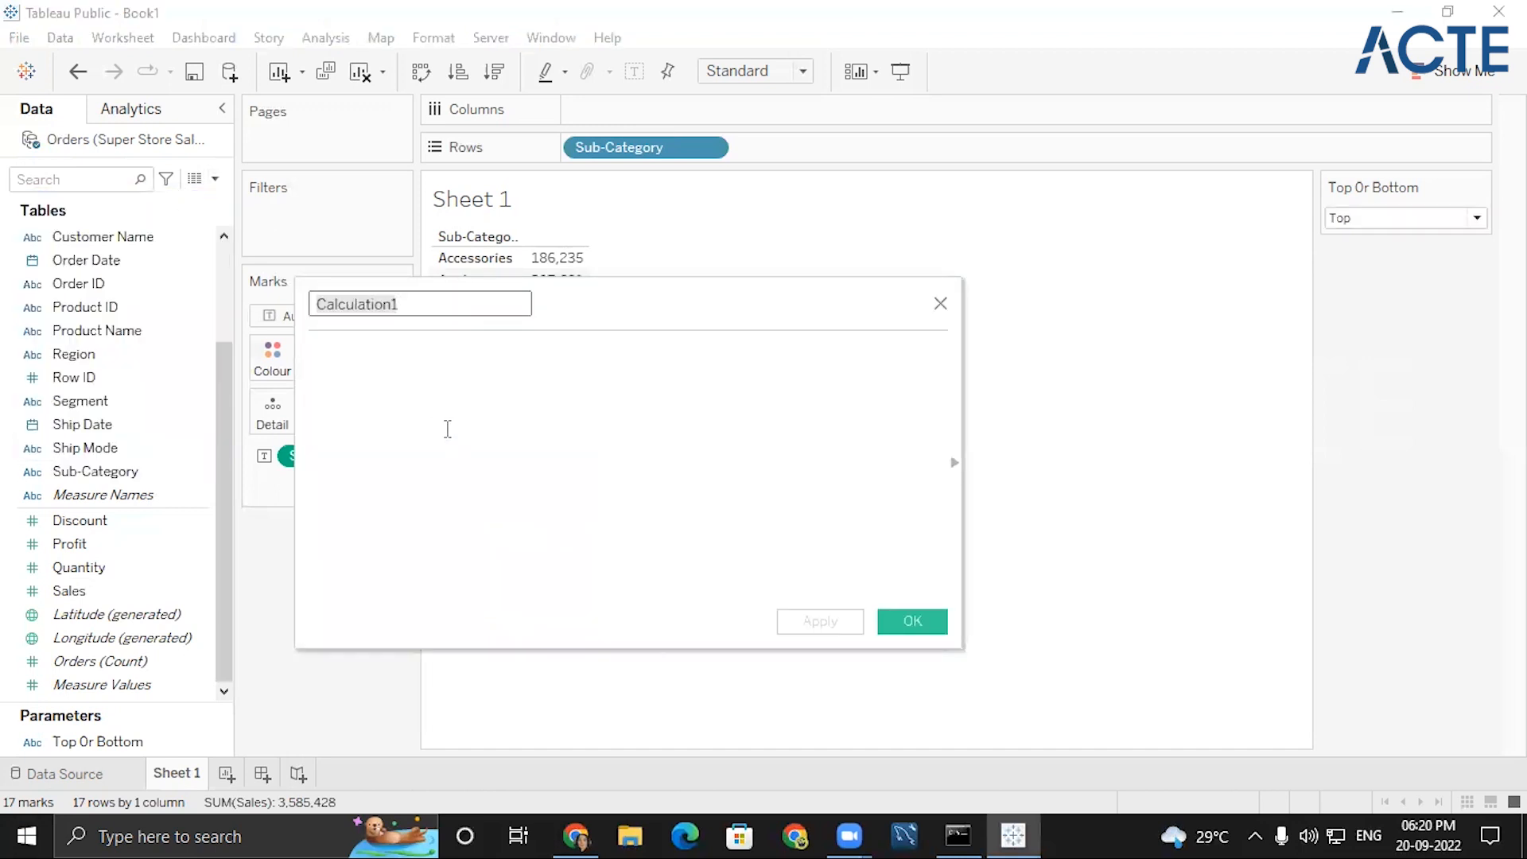
key("BackSpace")
type("/Bo")
key("BackSpace")
type("ottom")
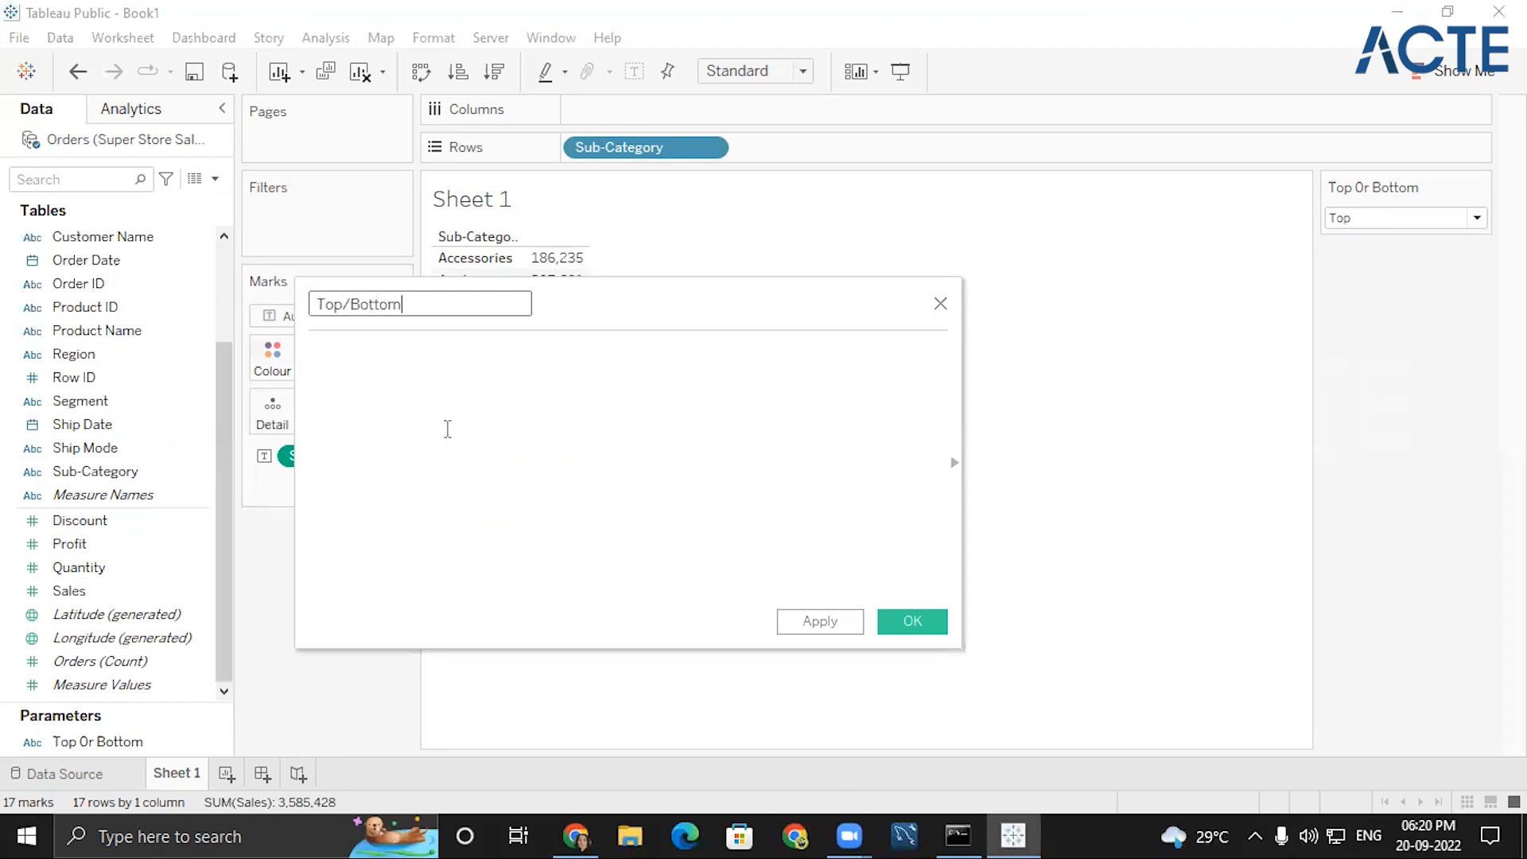
left_click(561, 366)
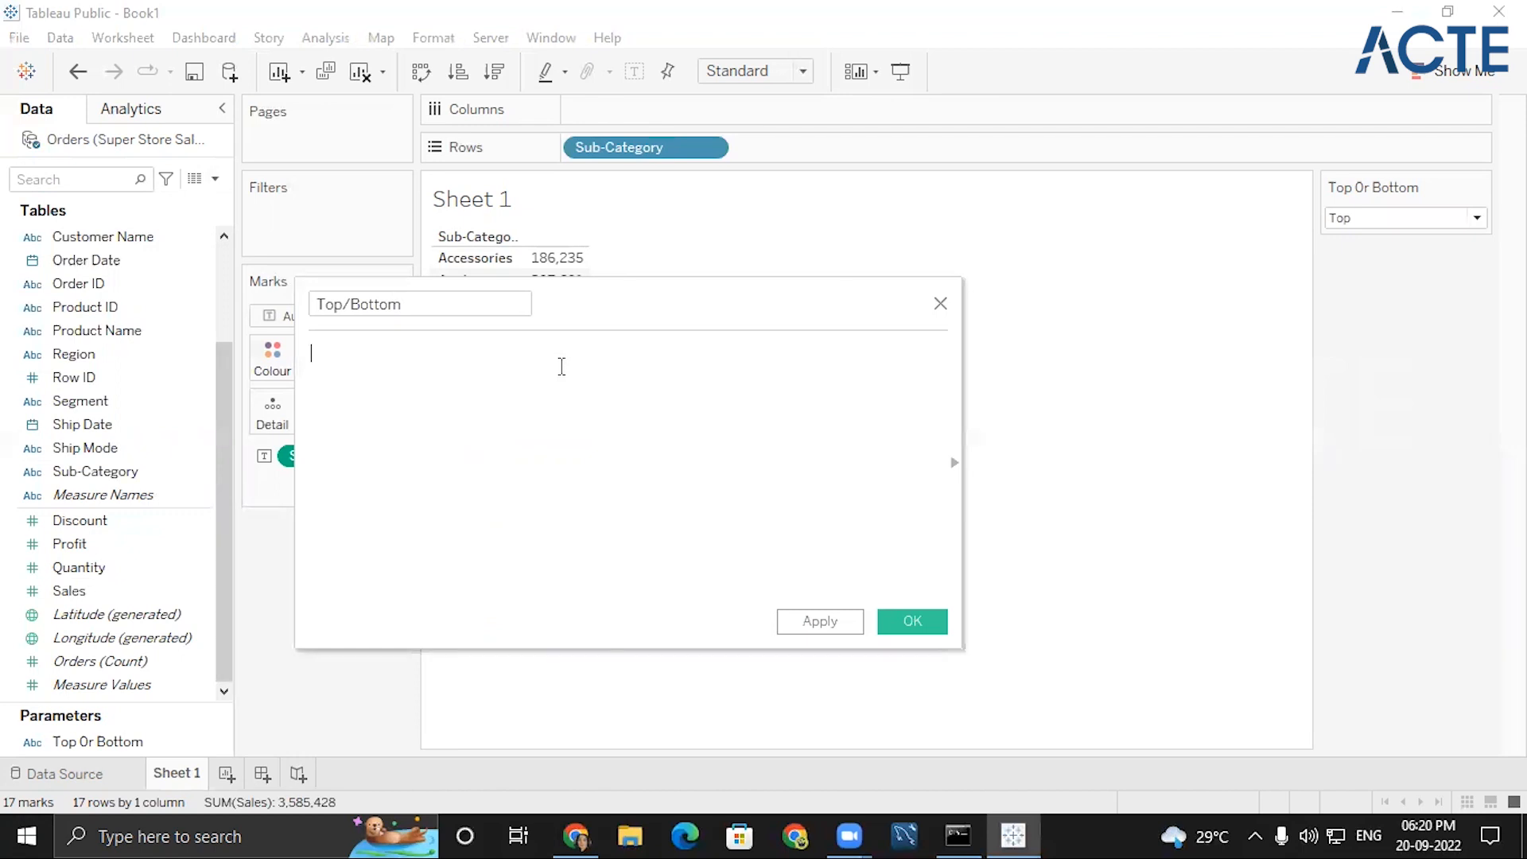
left_click(940, 303)
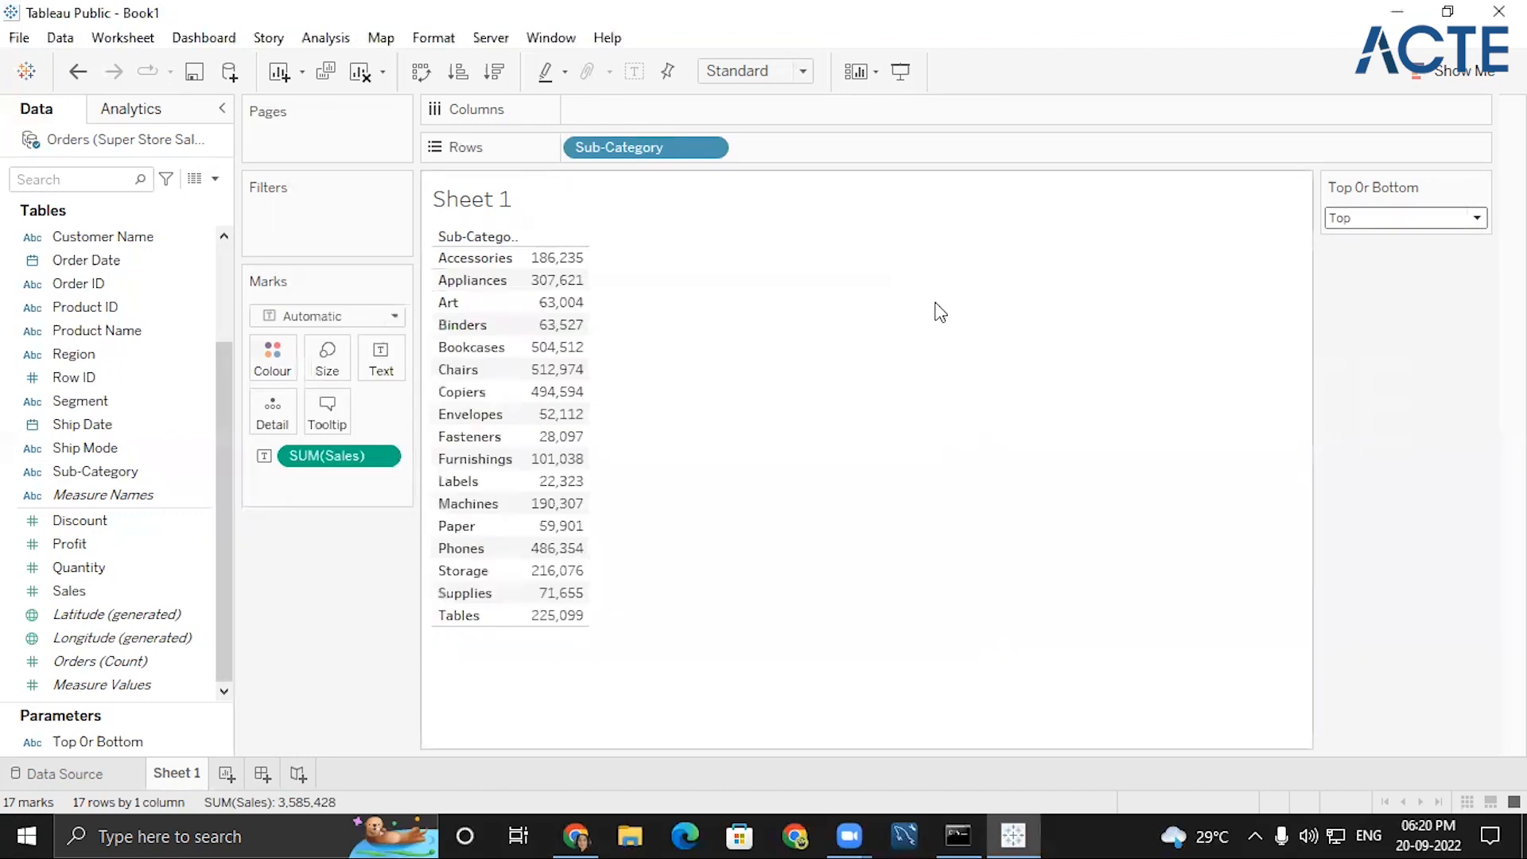
- Apply the Rank quick table calculation to the summed Sales and sort the sub-categories from highest to lowest rank number
left_click(383, 459)
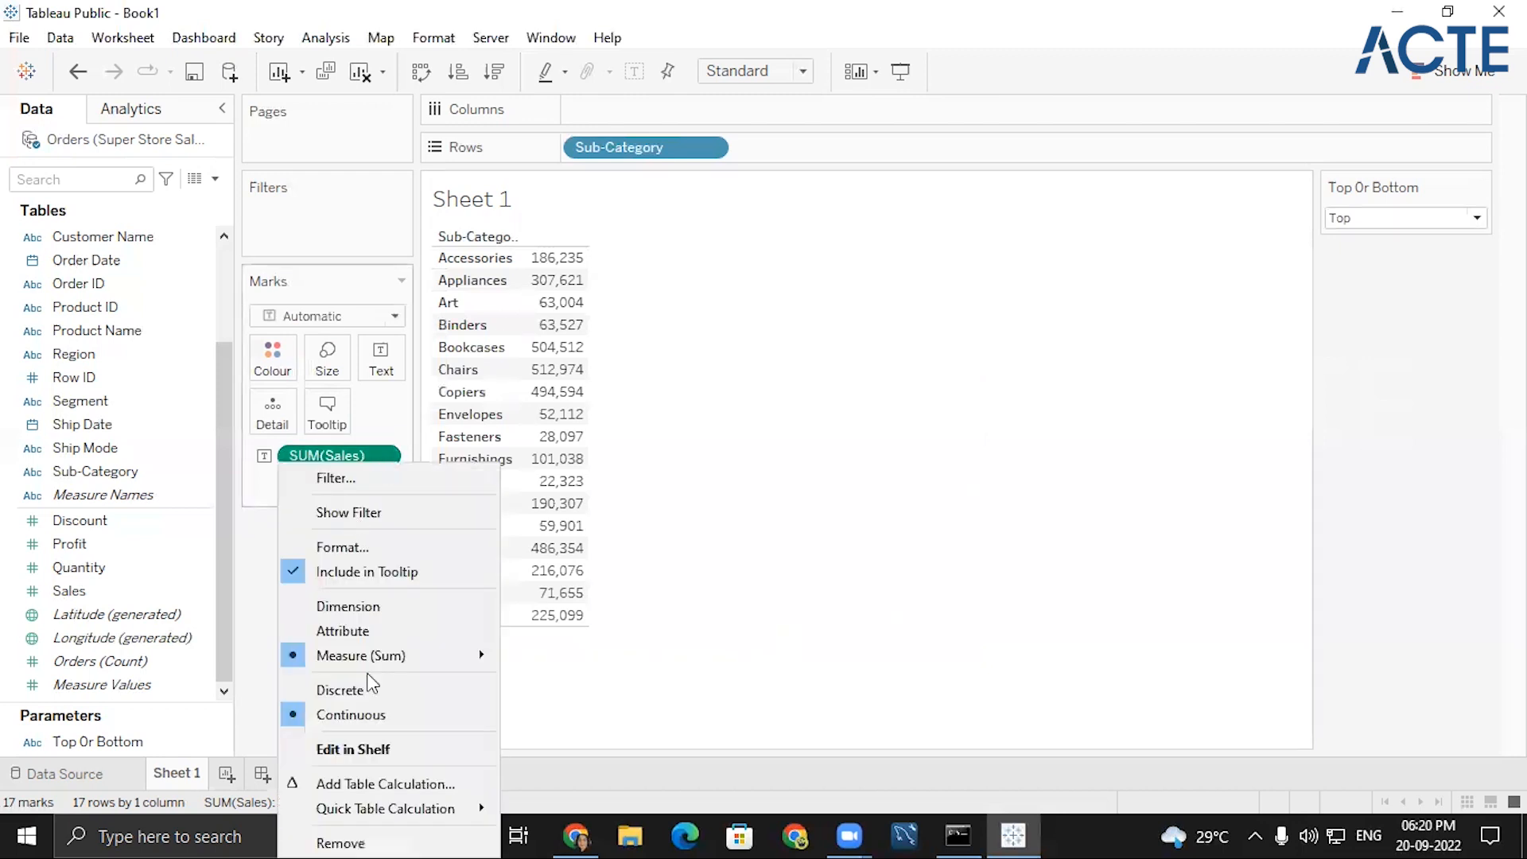
mouse_move(421, 811)
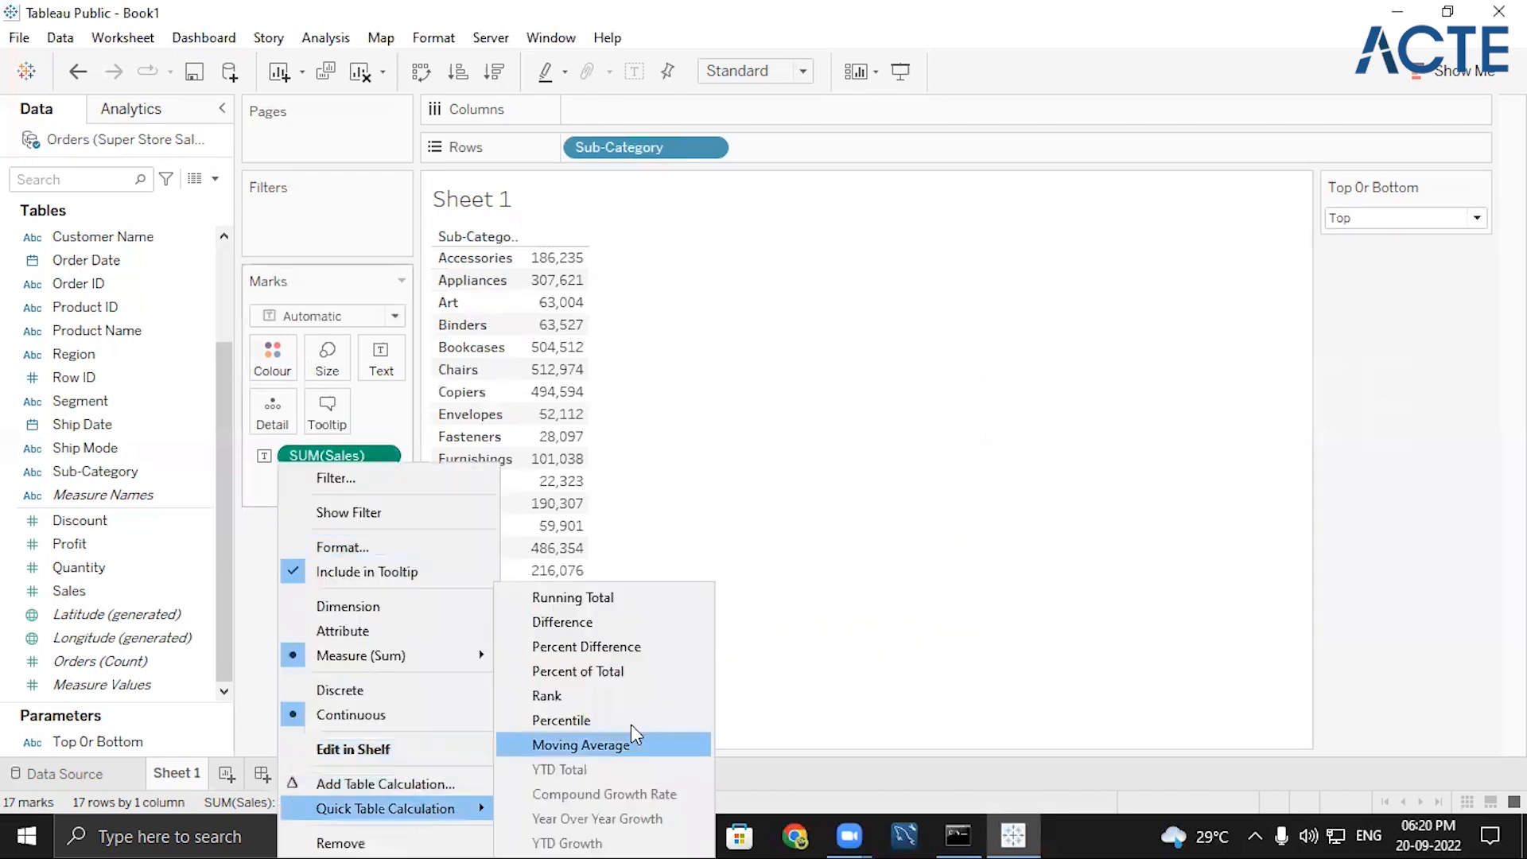
left_click(547, 697)
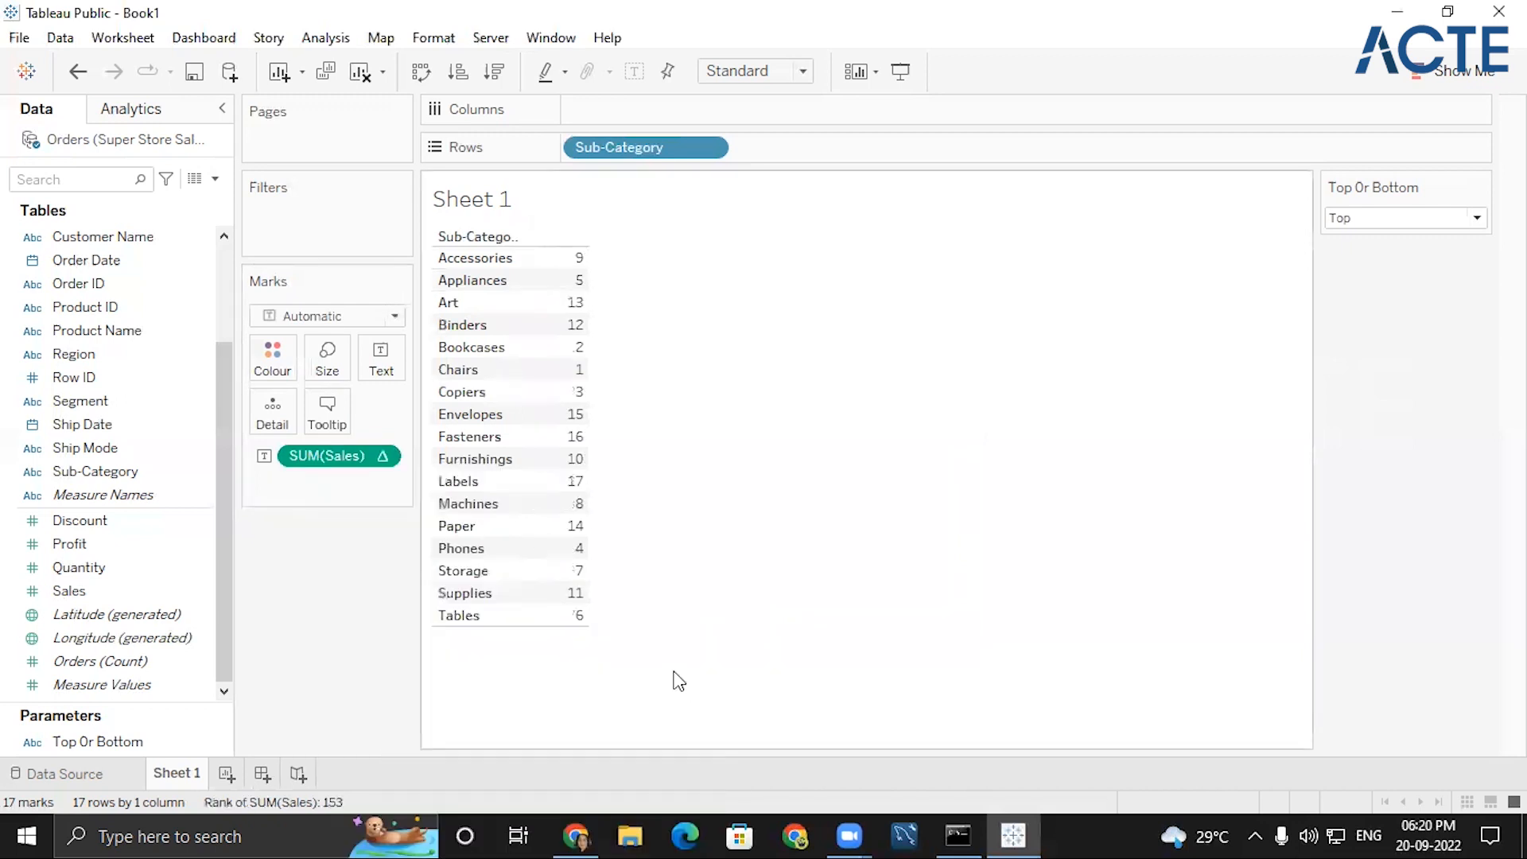
left_click(512, 237)
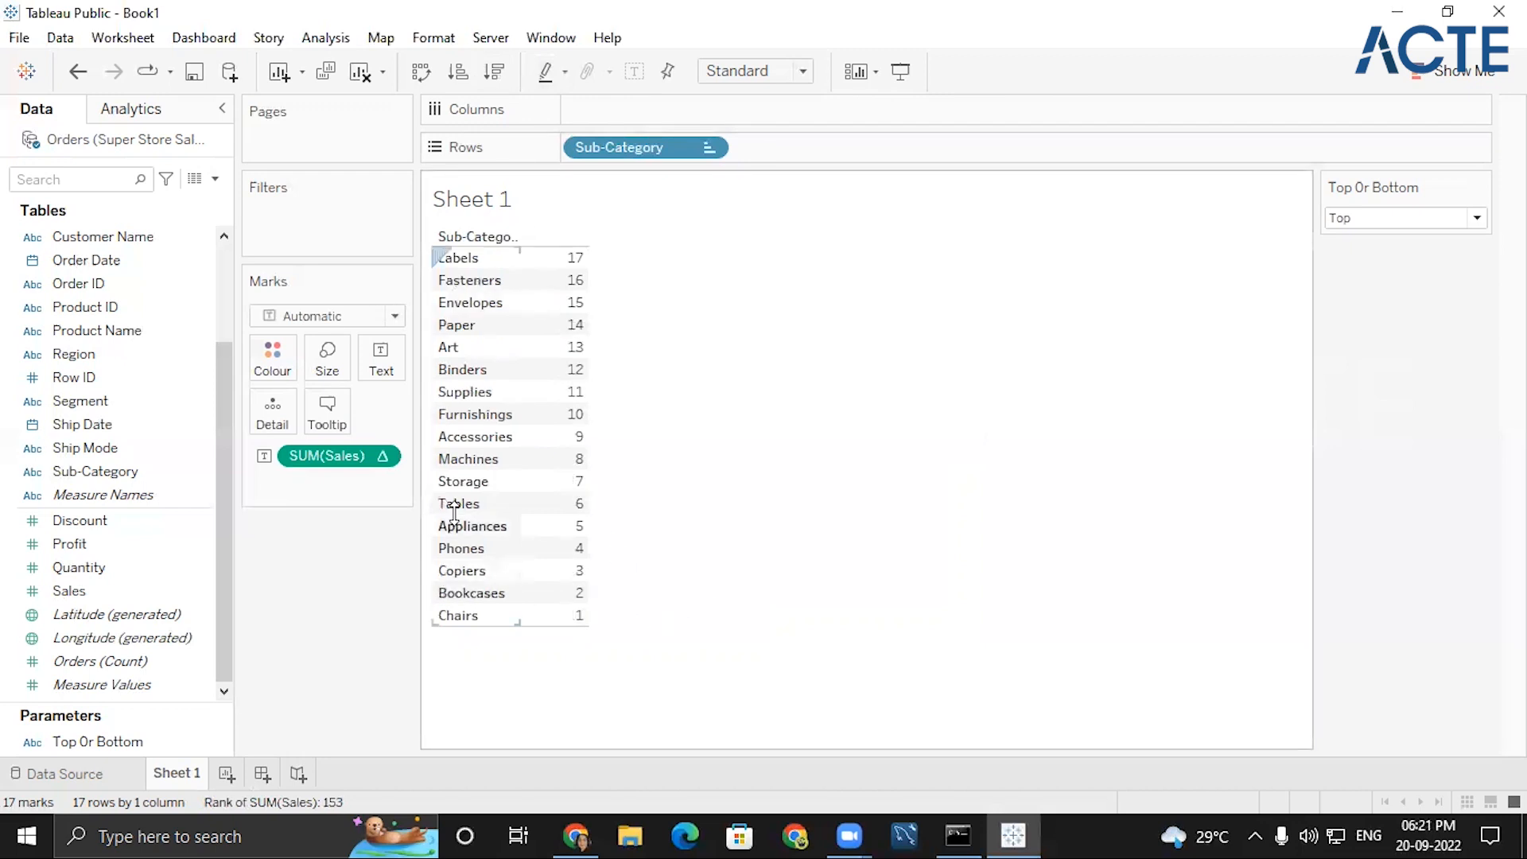
mouse_move(559, 312)
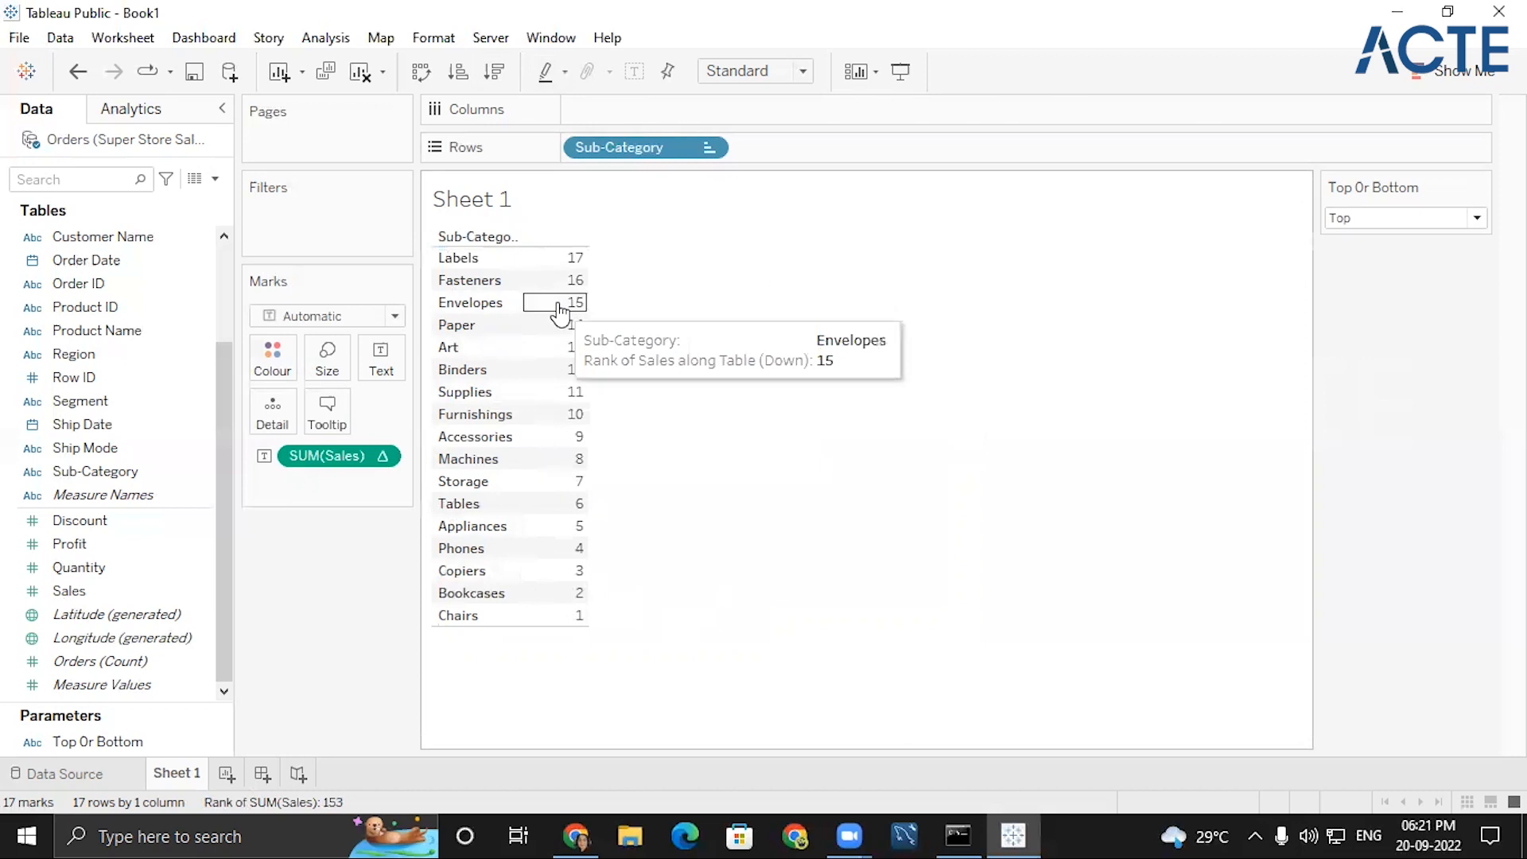
- Replace the ranked Sales in the table with the plain sum of Sales and sort the sub-categories in descending order
left_click(382, 458)
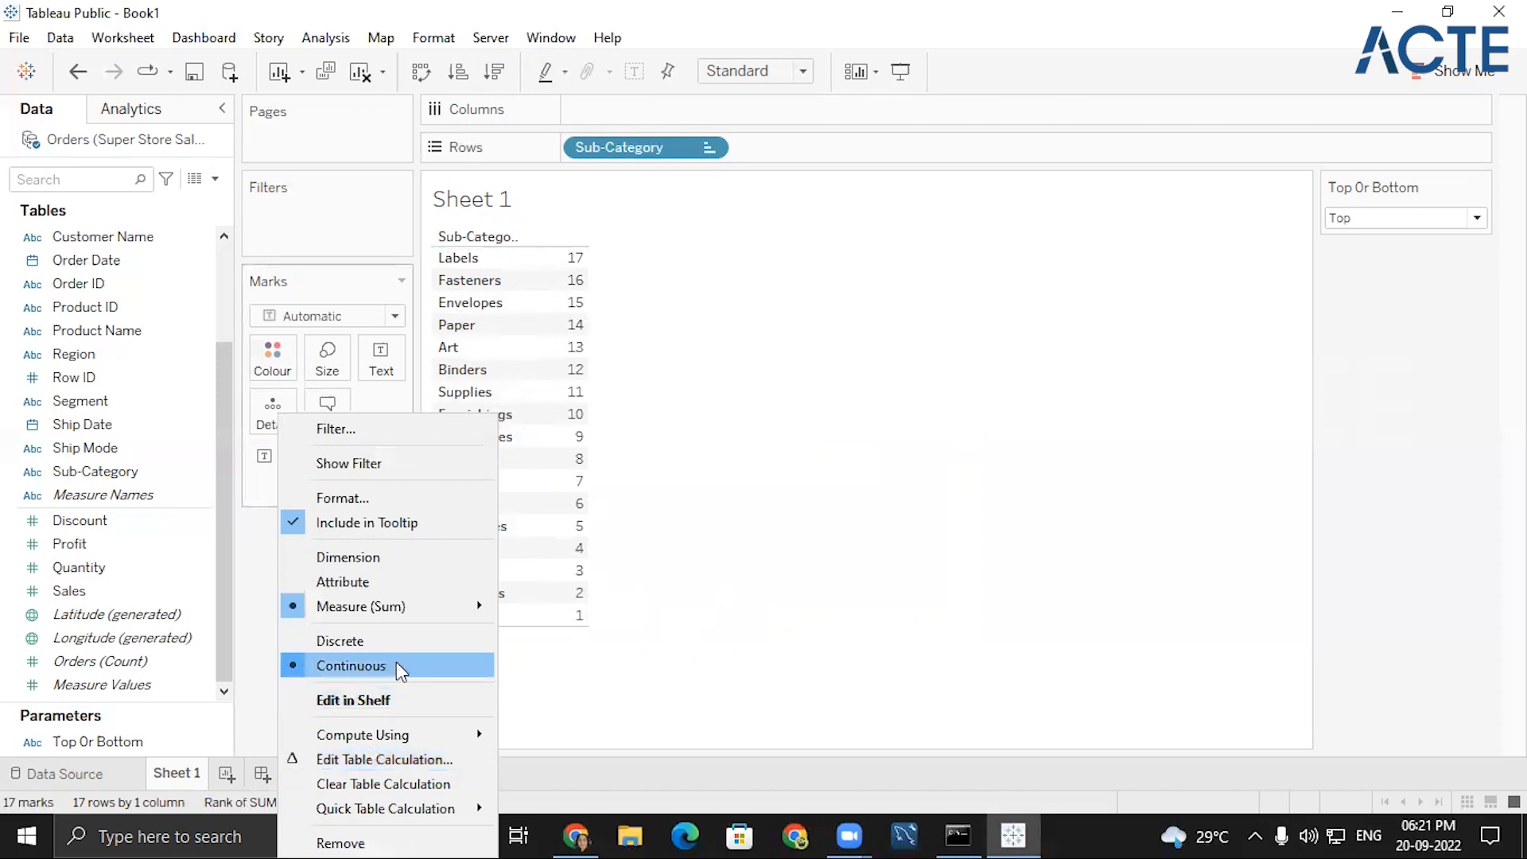
left_click(233, 426)
left_click(384, 458)
left_click(366, 835)
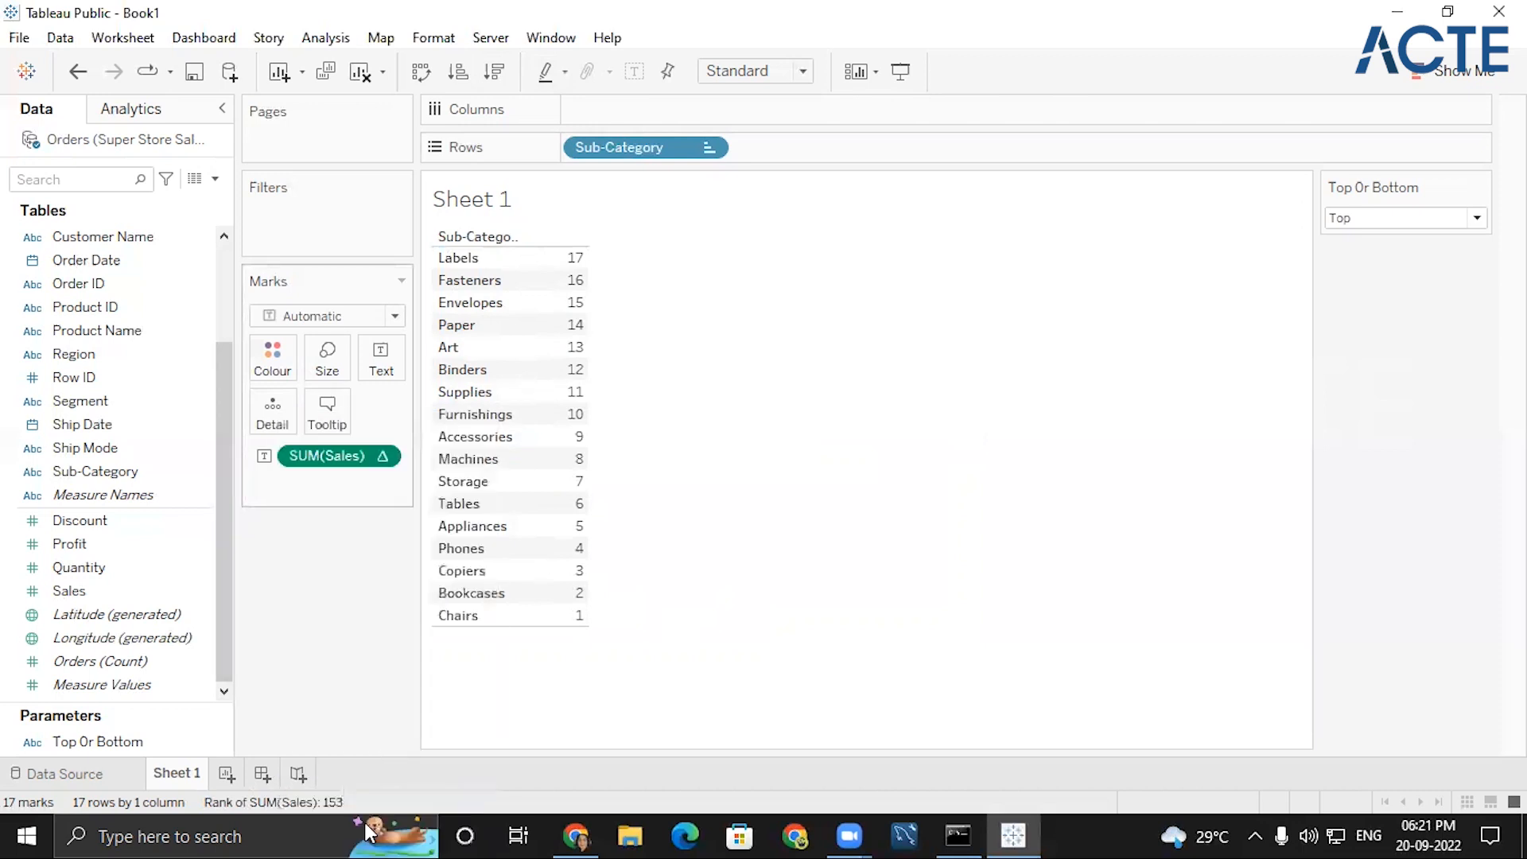
left_click(152, 589)
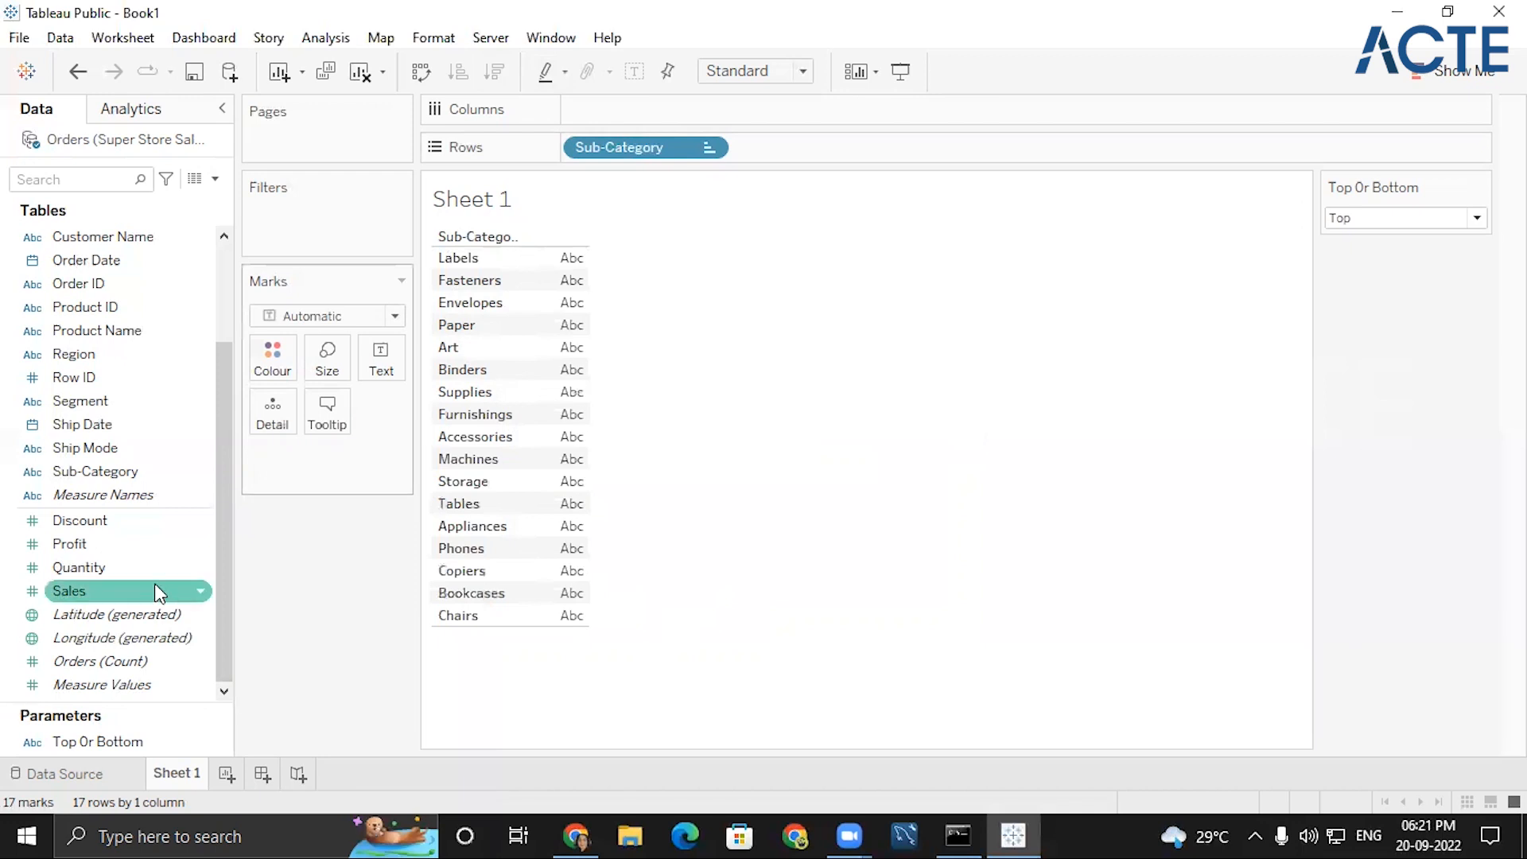
double_click(114, 584)
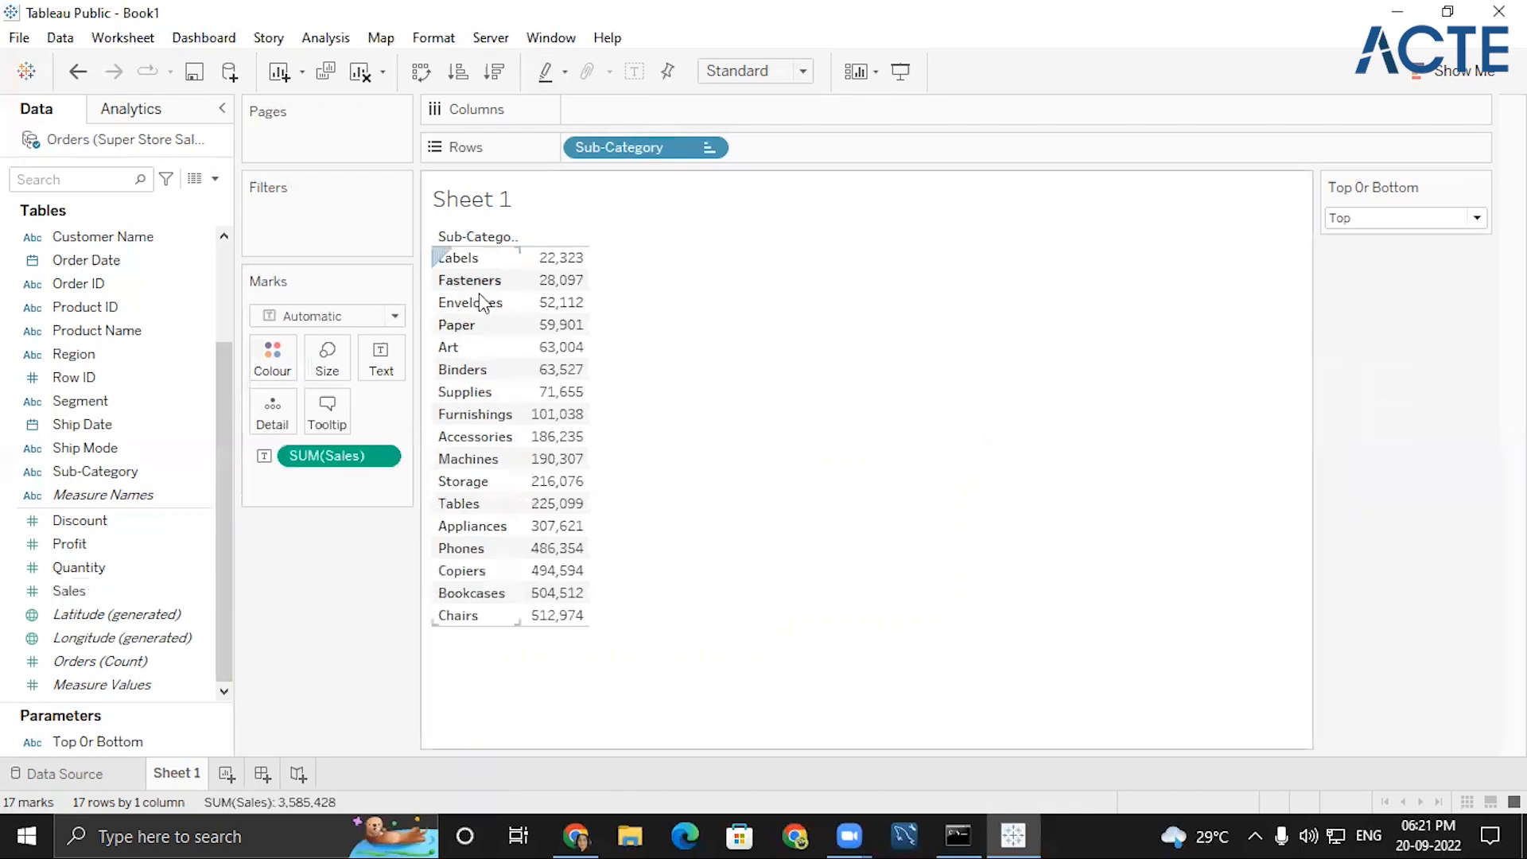
left_click(499, 83)
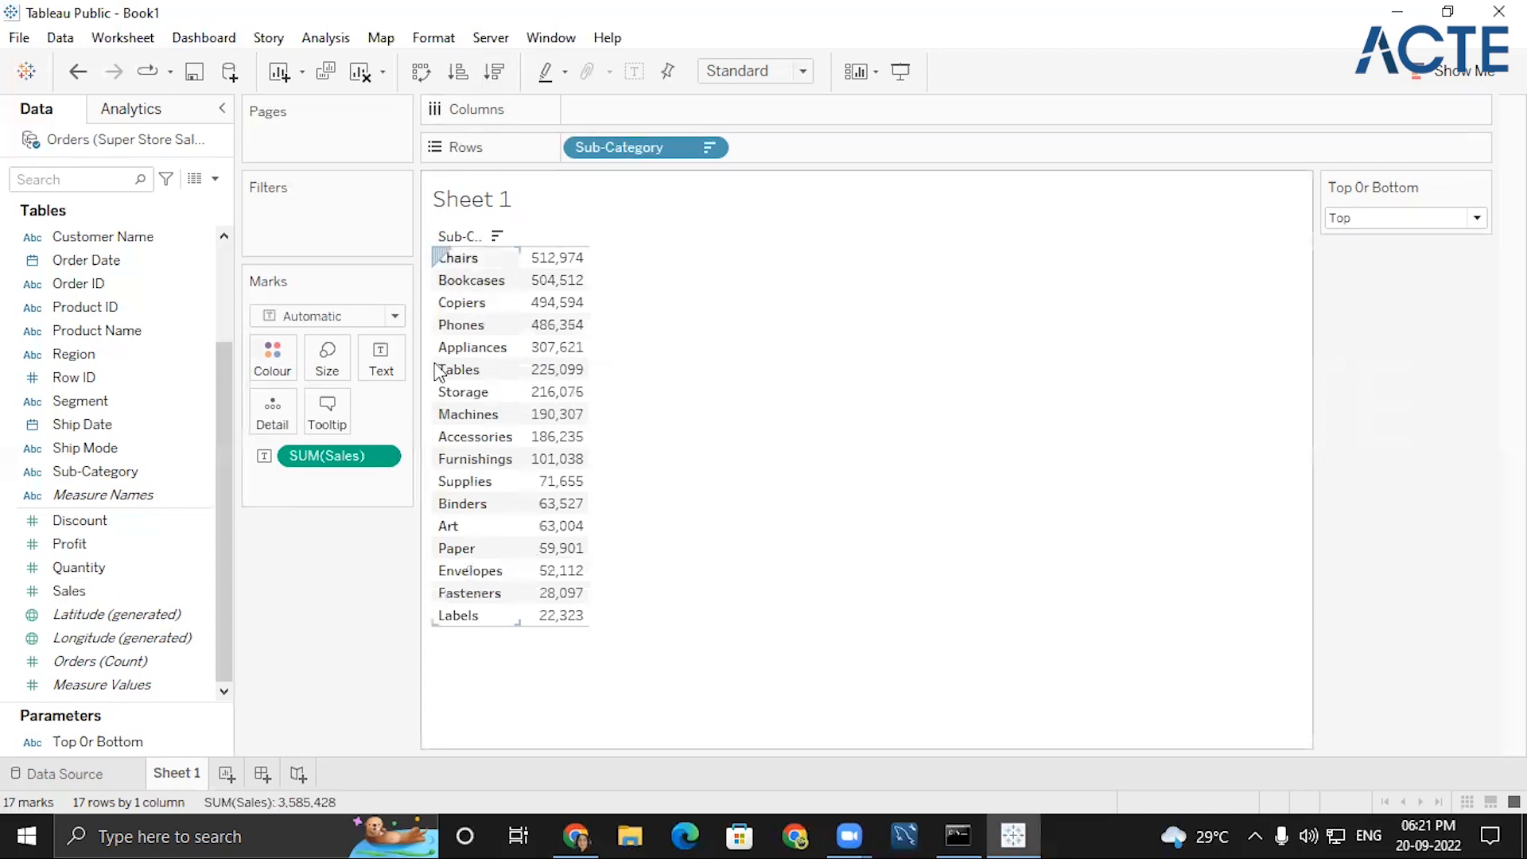
- Turn the descending Sales values into ranks with a quick table calculation, and remove Sales from the marks
left_click(390, 456)
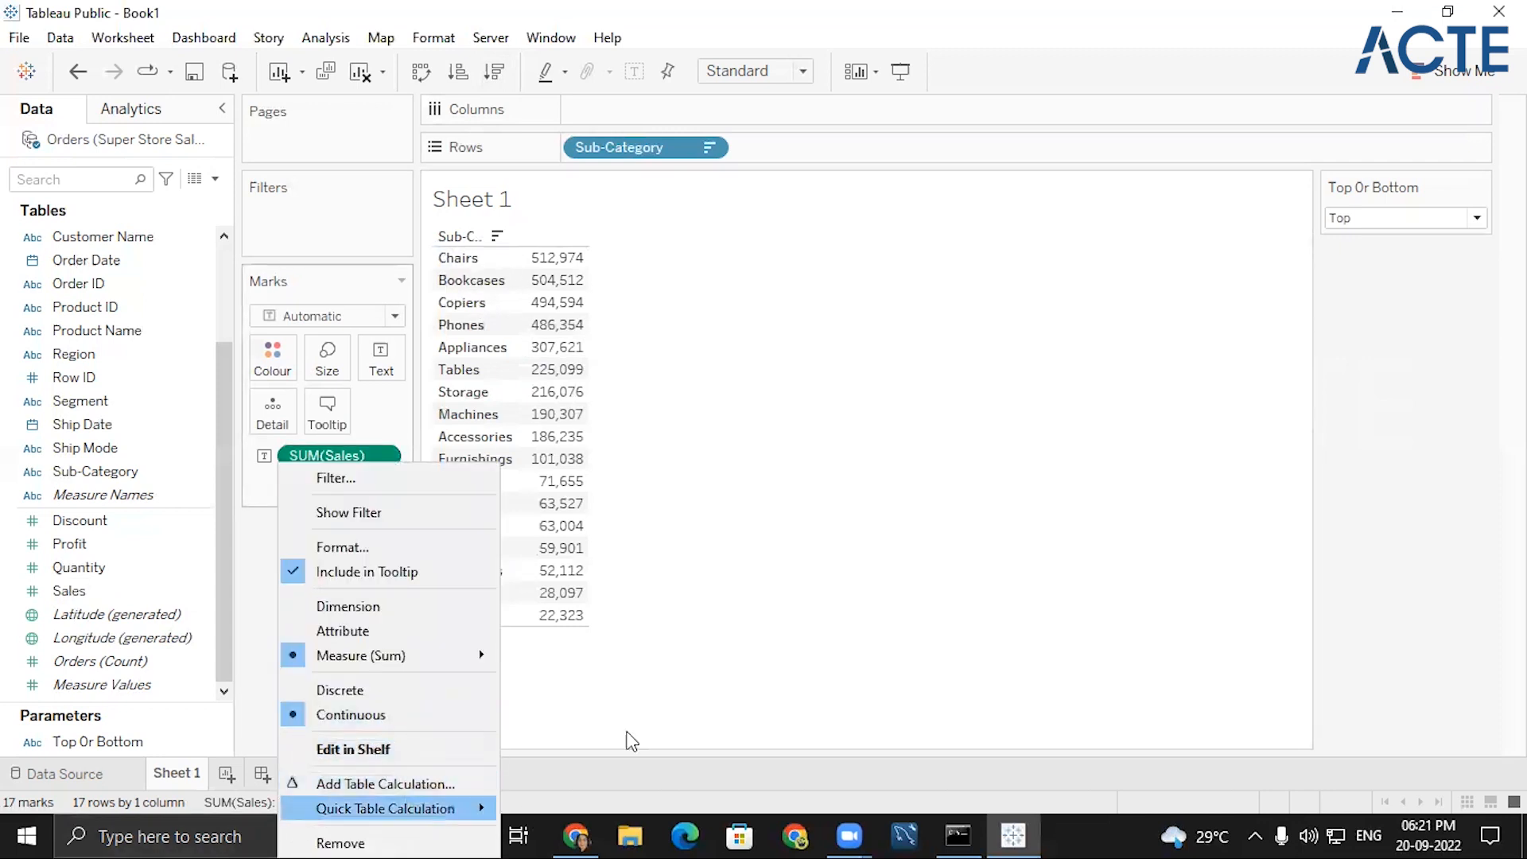
mouse_move(407, 808)
left_click(562, 689)
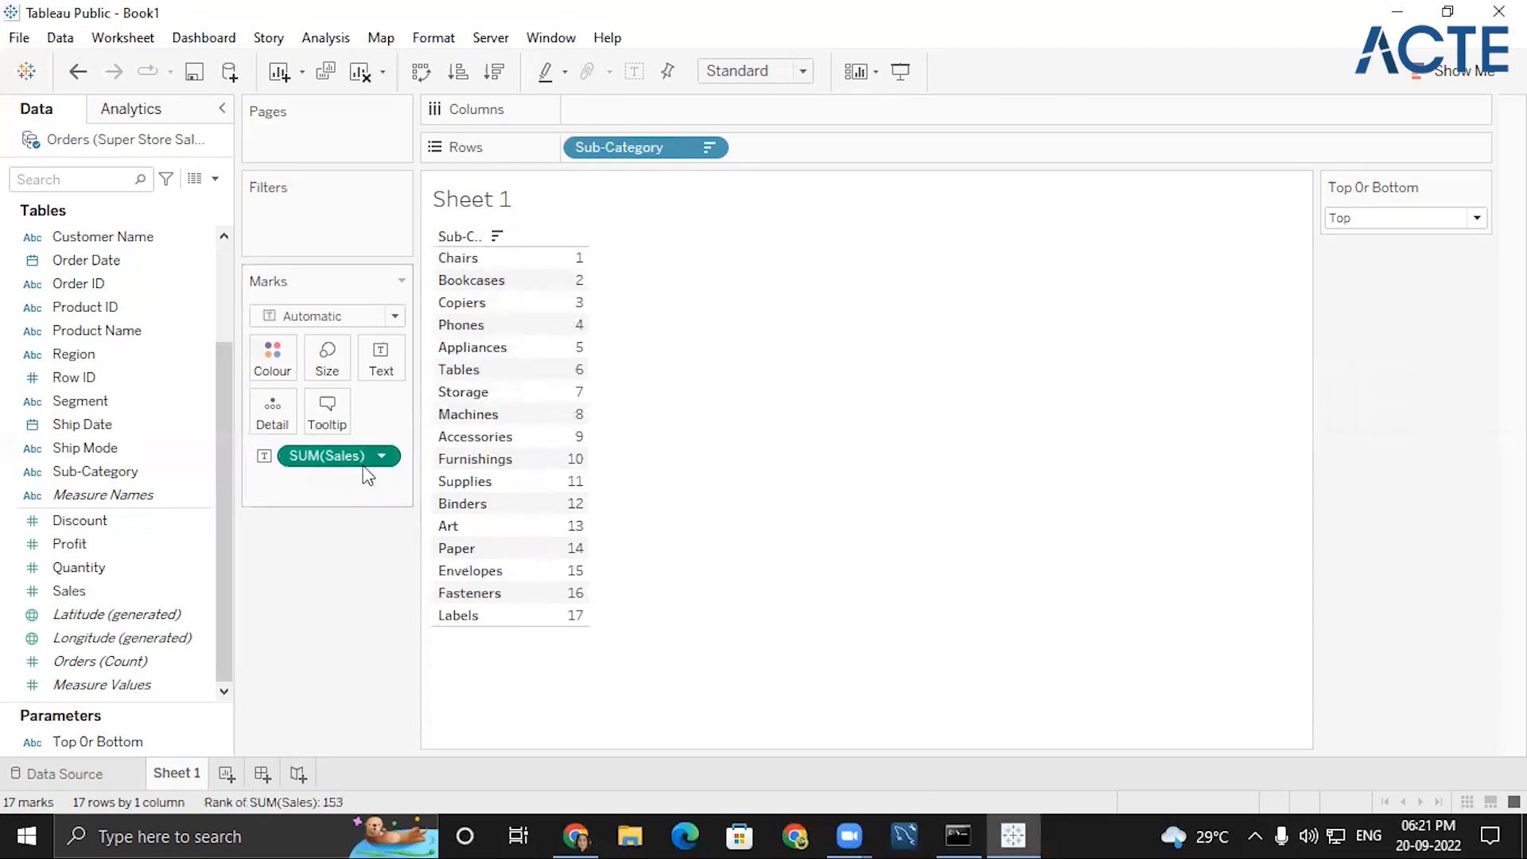
left_click(383, 458)
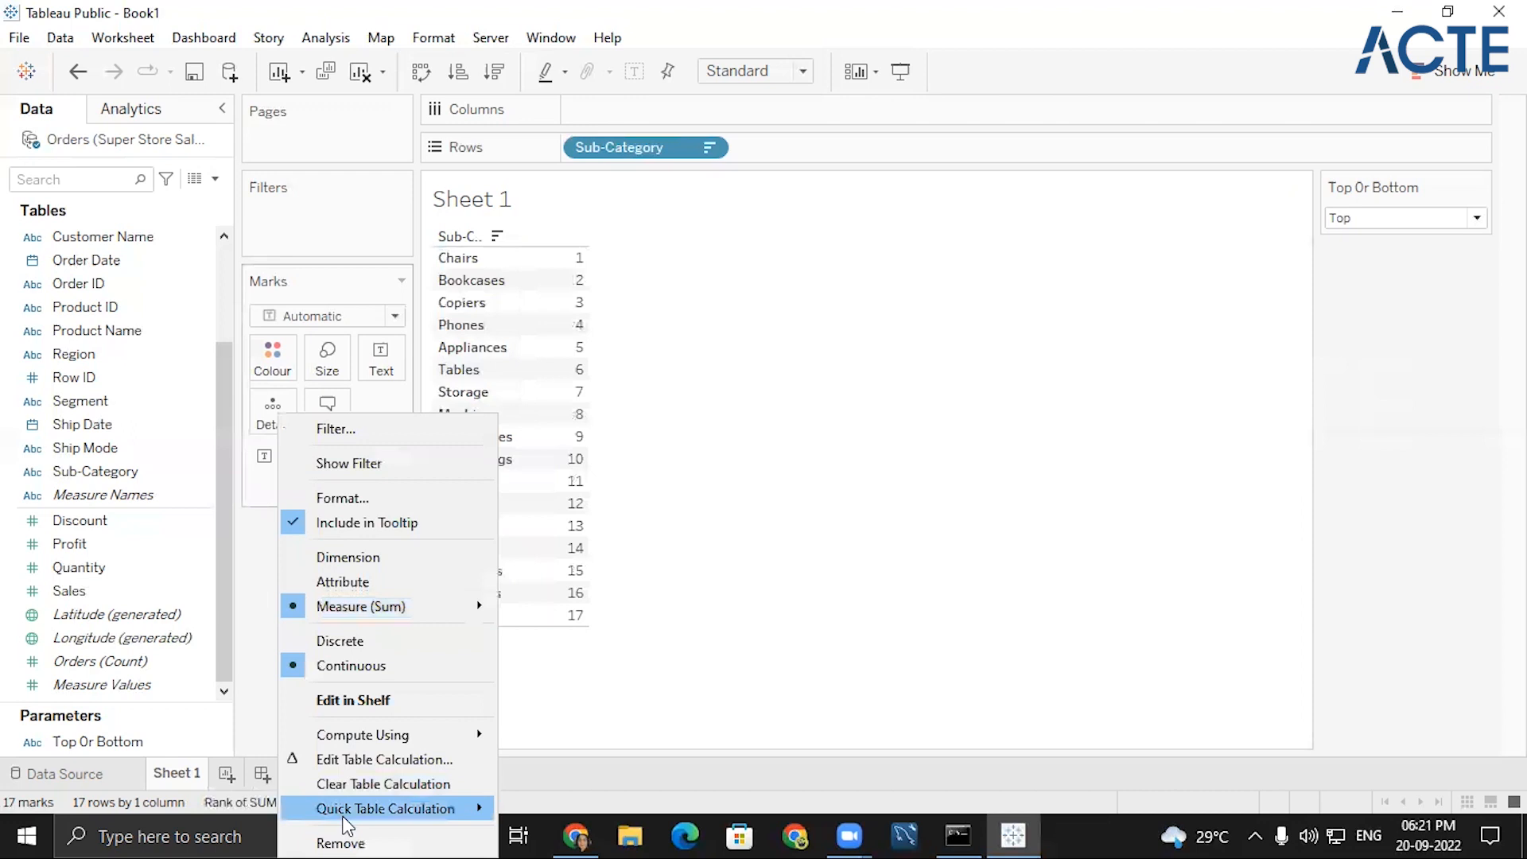
left_click(352, 839)
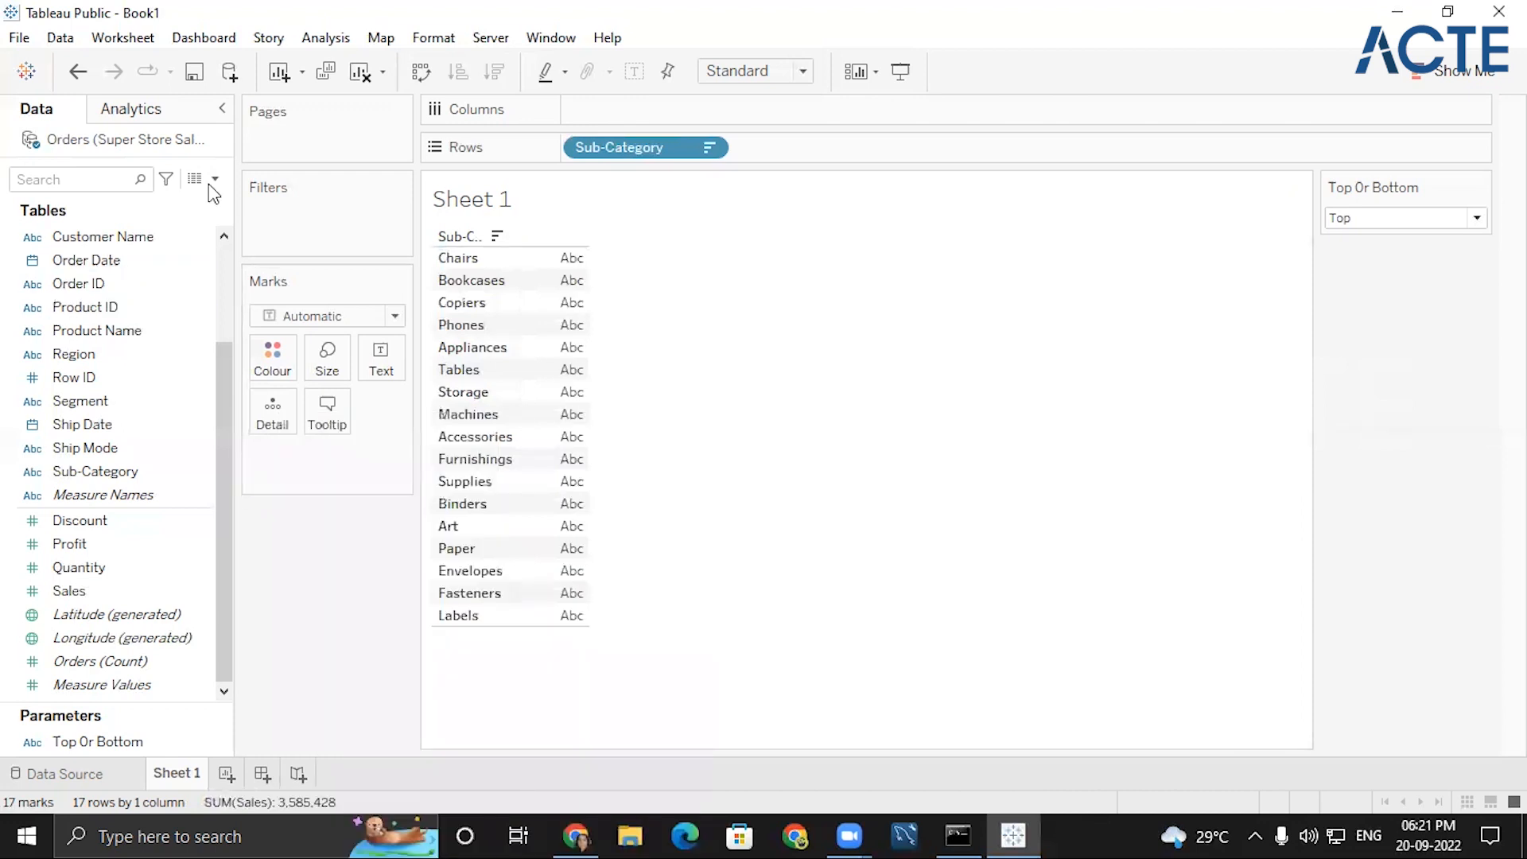
- Start a new calculated field named Tom /Bottom
left_click(215, 179)
left_click(179, 204)
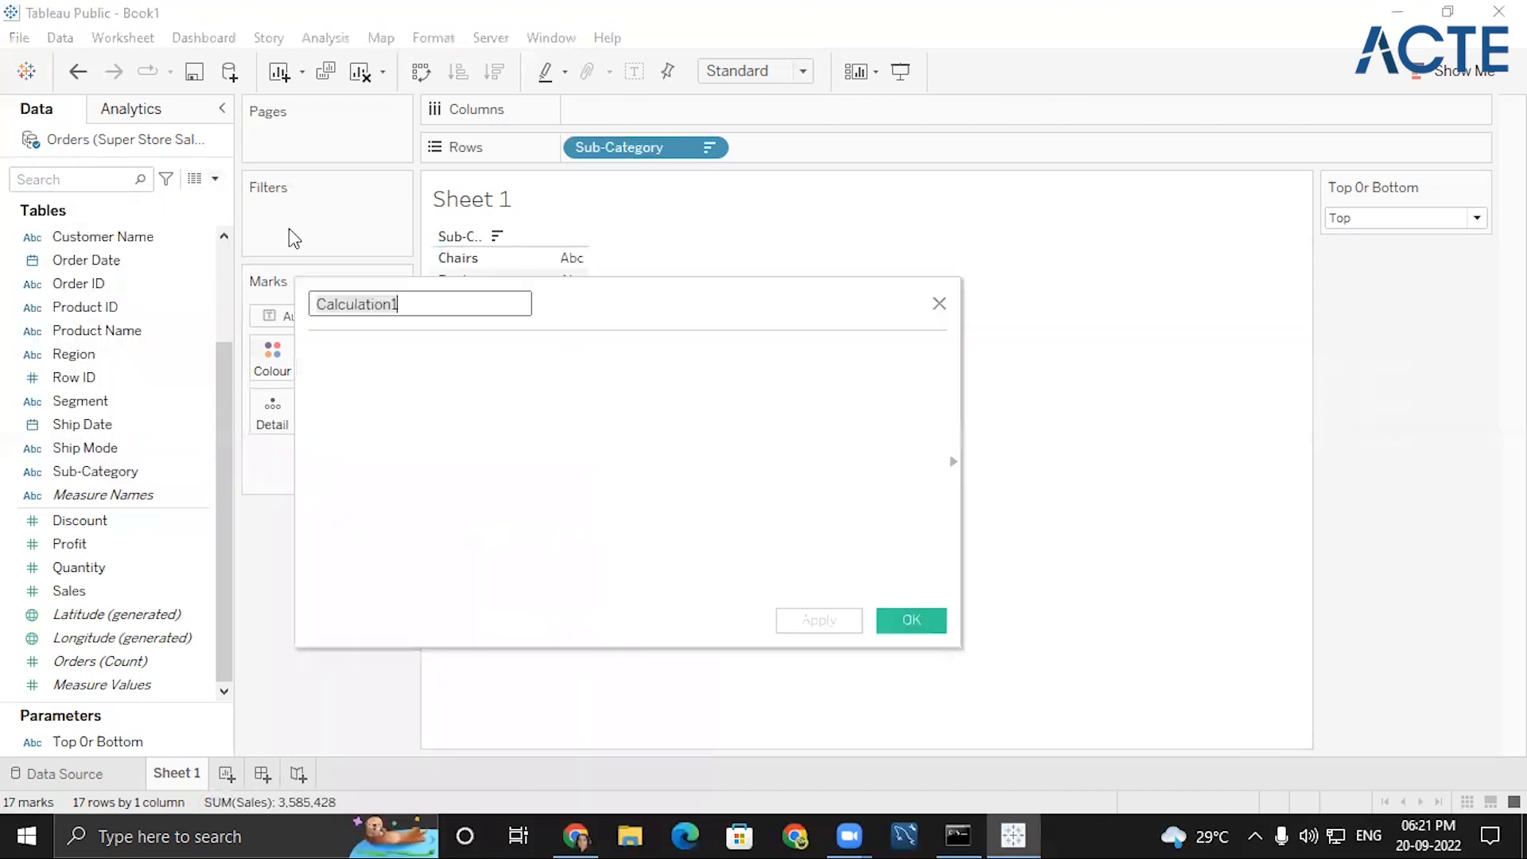
type("top")
key("BackSpace")
key("BackSpace")
key("BackSpace")
type("Tom ")
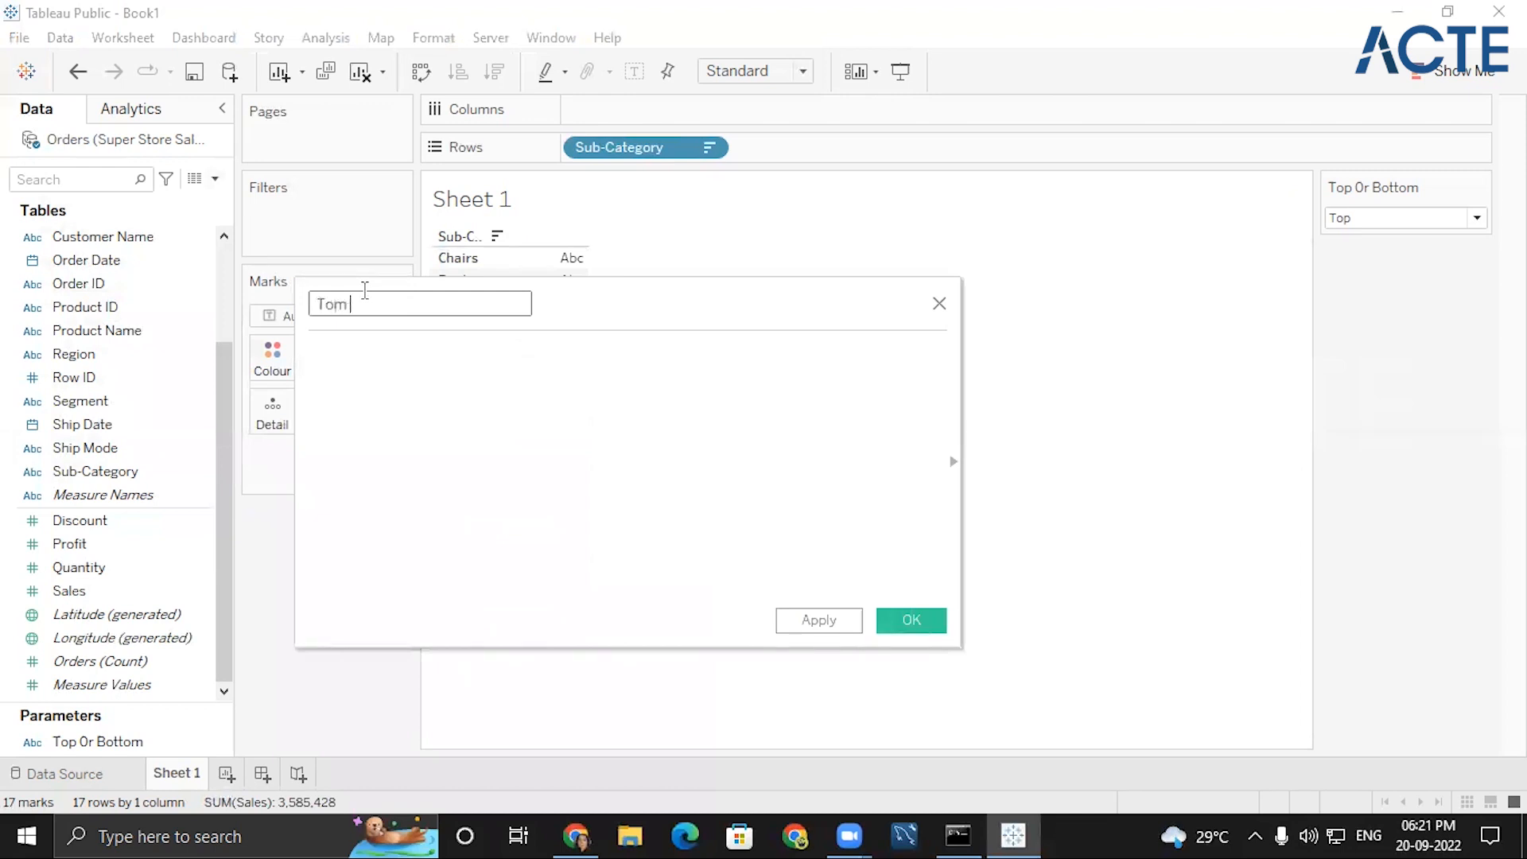
type("/Bottom")
left_click(474, 384)
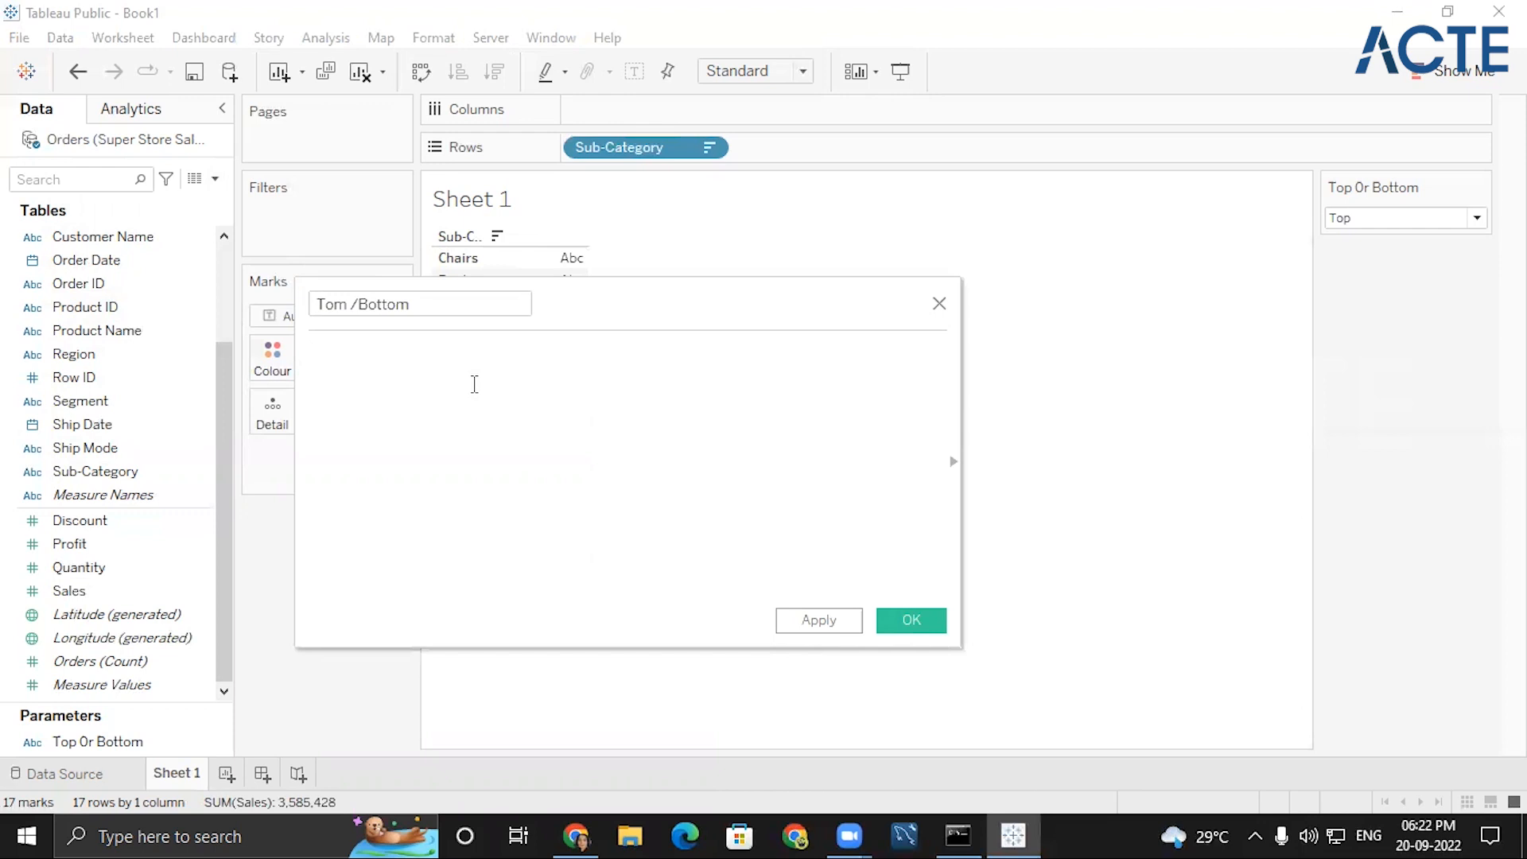
- Begin the field's formula with CASE [Top 0r Bottom] and, on a new line, WHEN "Top" THEN
type("case")
key("Return")
type("top")
key("Return")
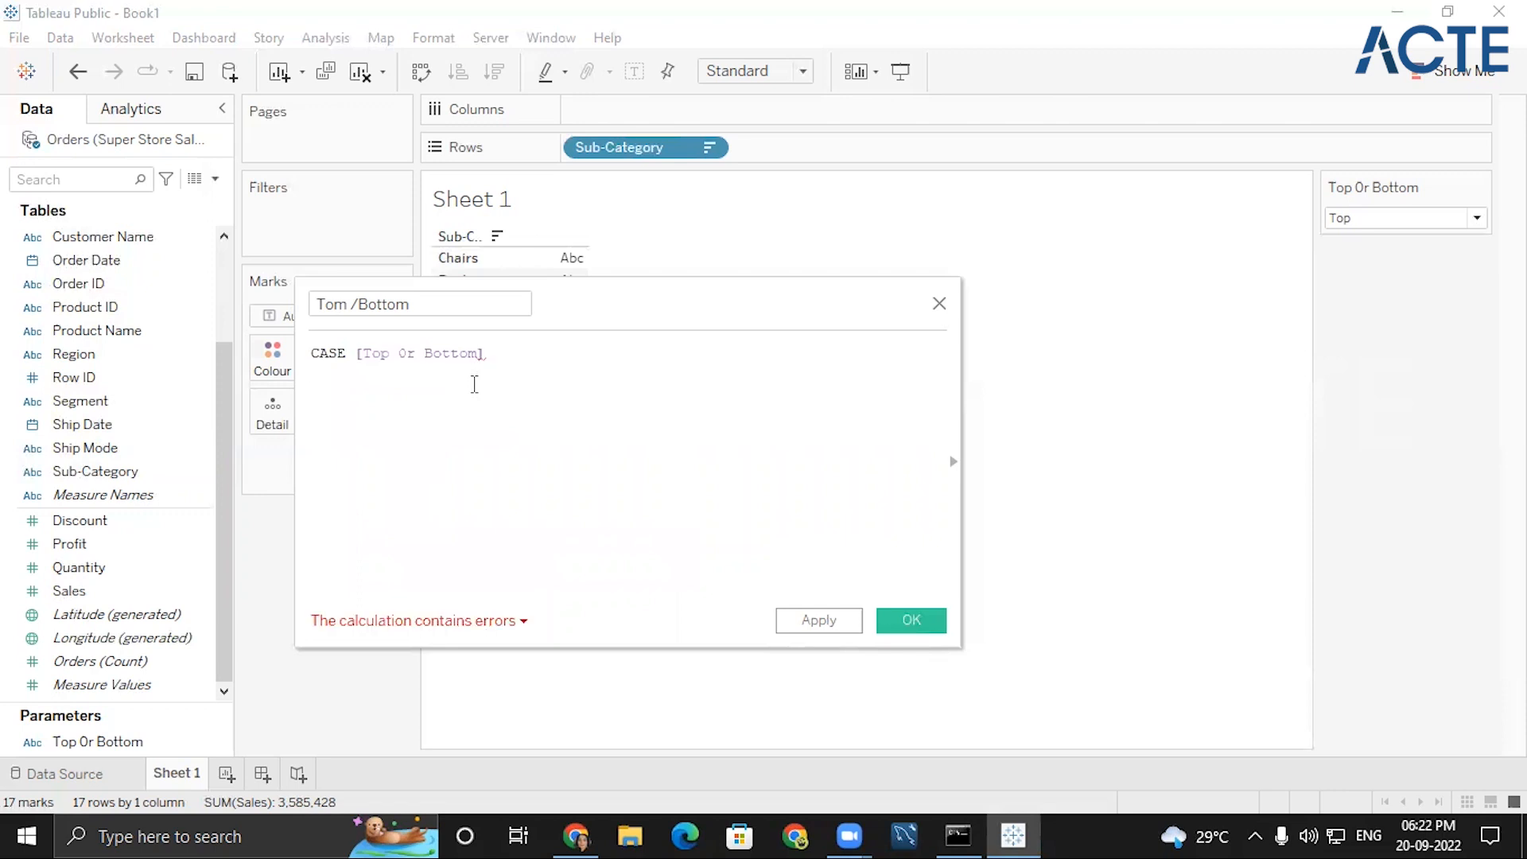
key("Return")
type("when")
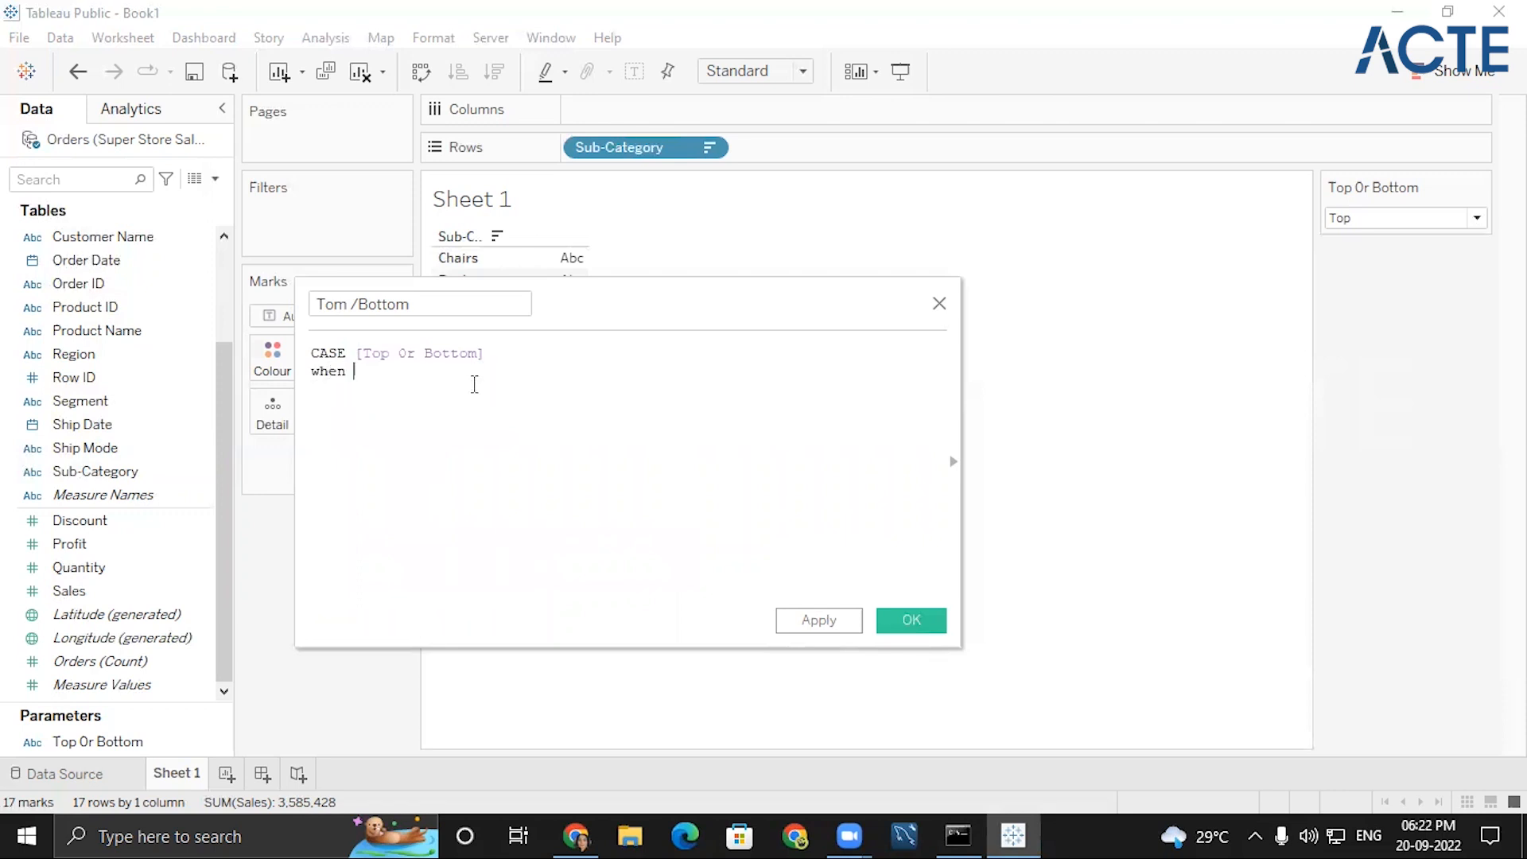
key("Return")
type("\"Top\" th")
key("Return")
- Add RANK(SUM([Sales])) as the result of the "Top" case
type("rank(")
key("Return")
key("BackSpace")
key("BackSpace")
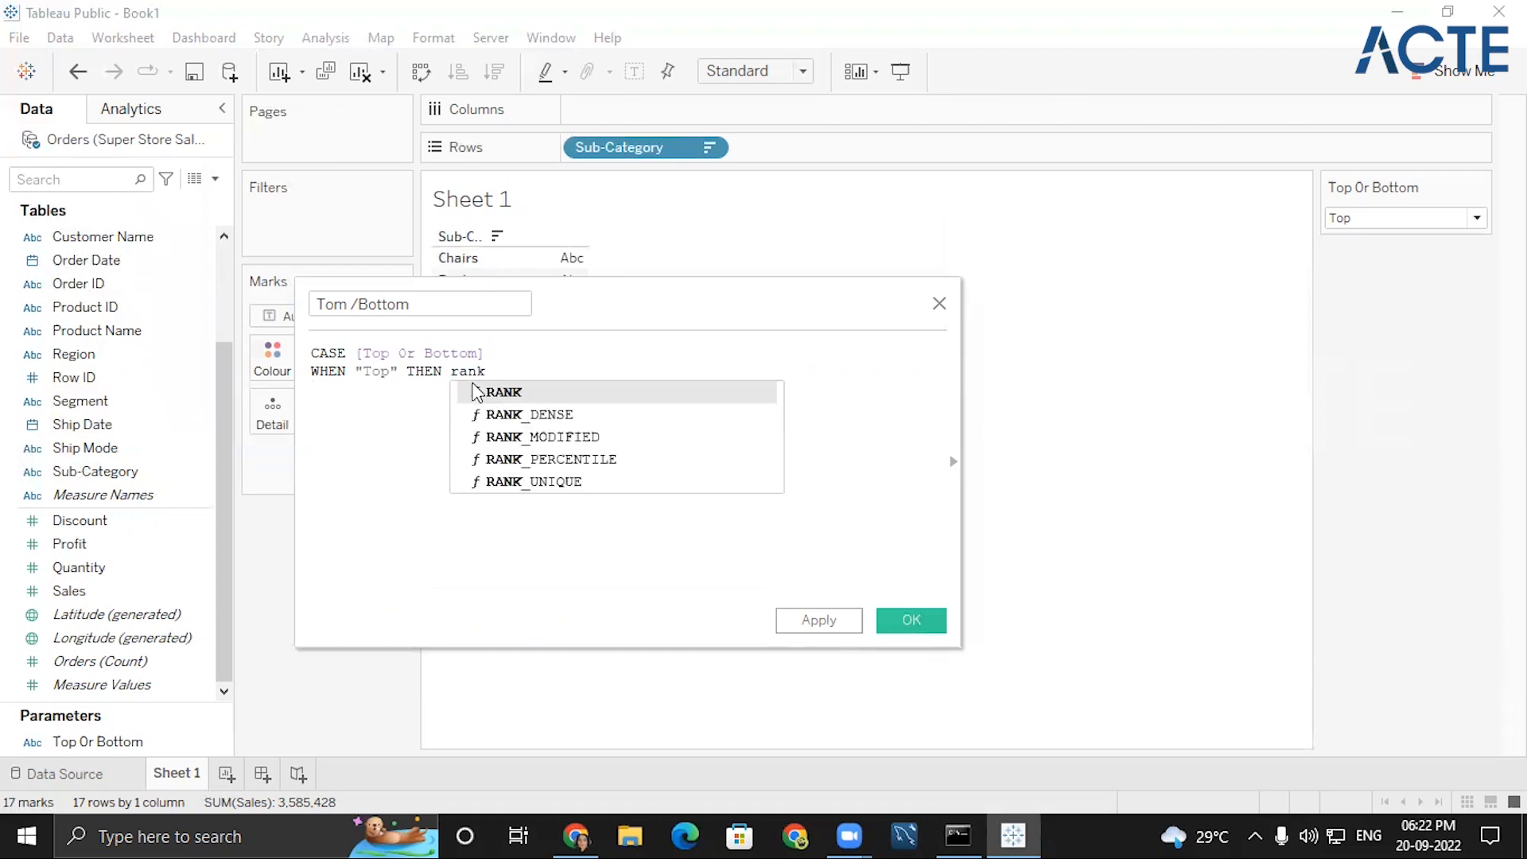
double_click(493, 392)
type("s")
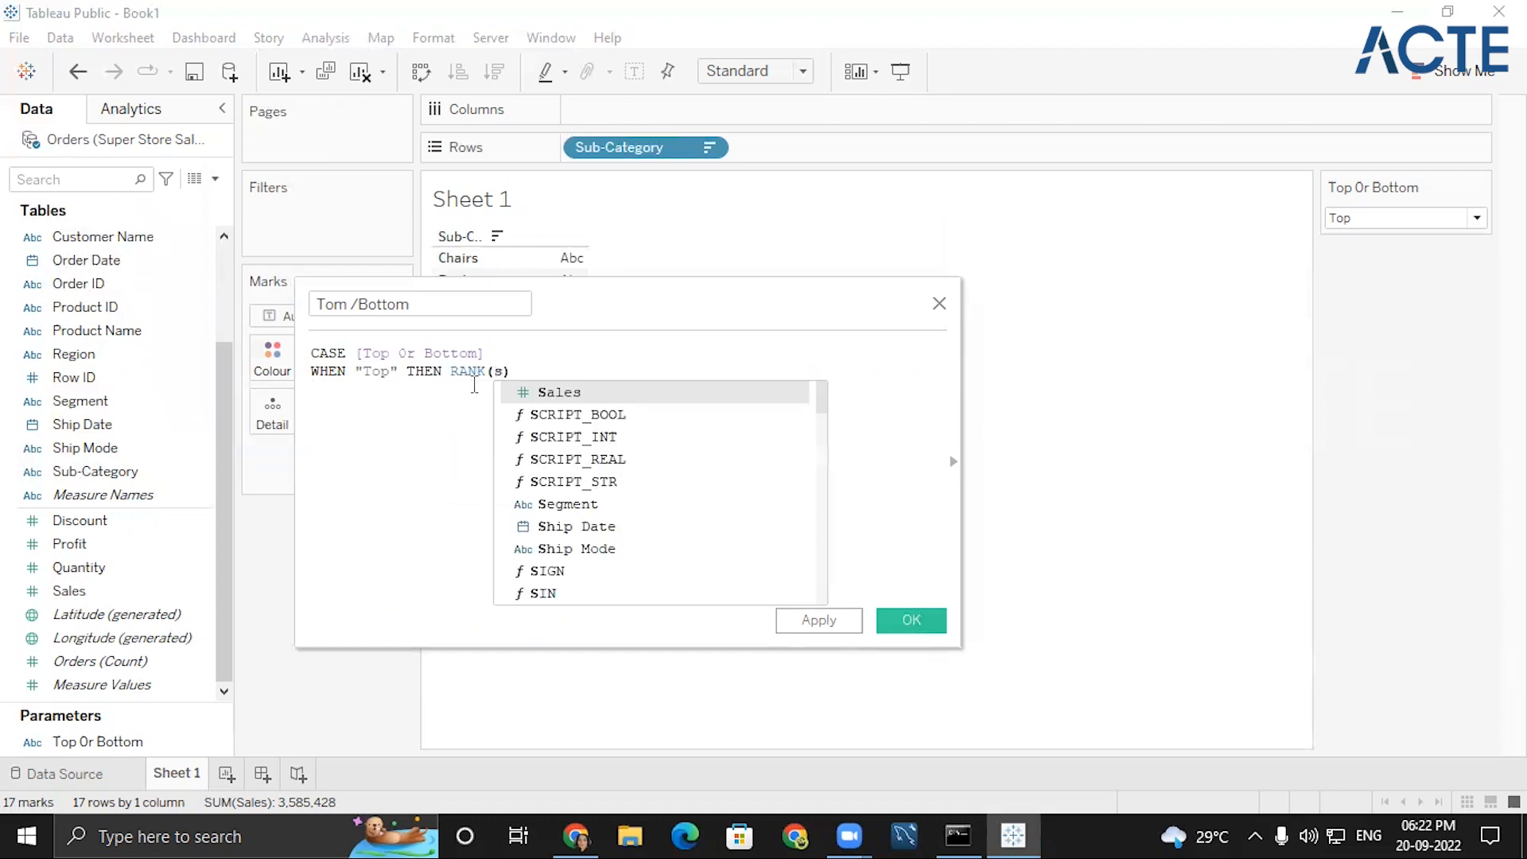
type("um")
key("Return")
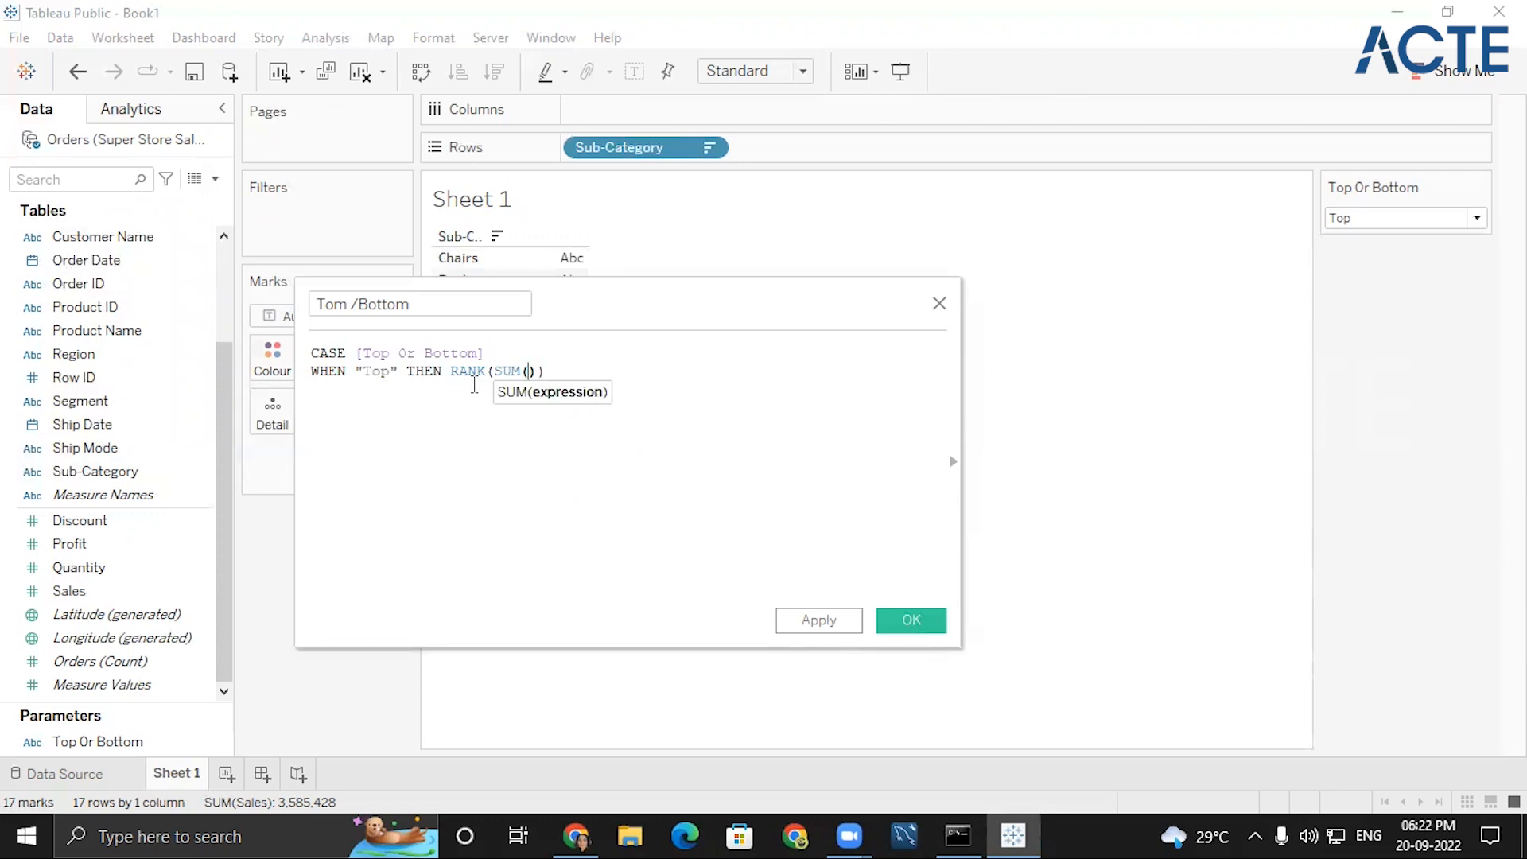
type("sale")
key("Return")
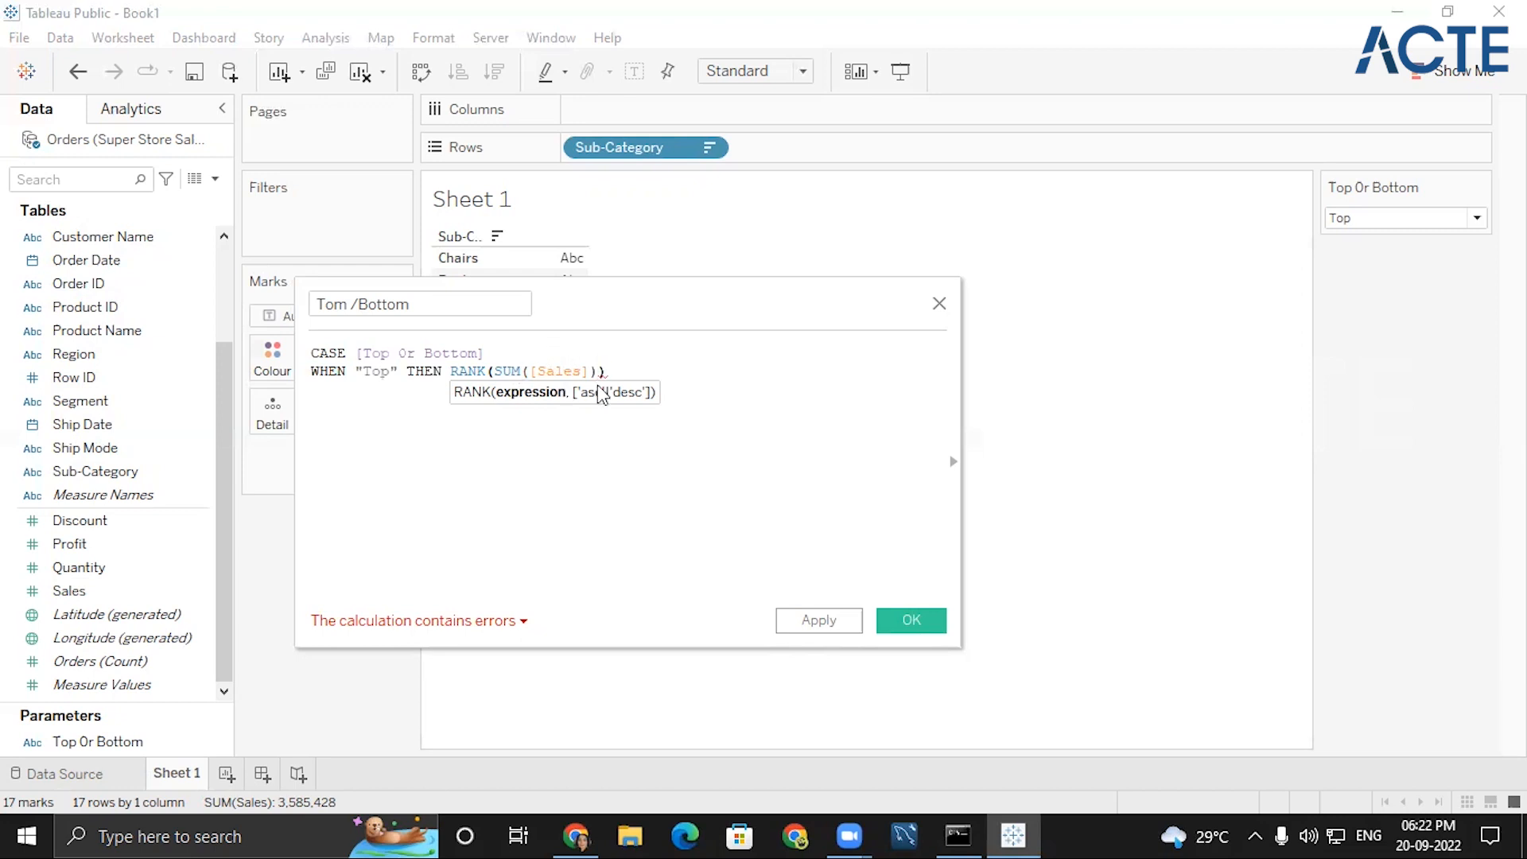
- Make the "Top" rank descending with the argument 'desc' and limit it with <=5
type(",")
type("''")
type("d")
type("esc")
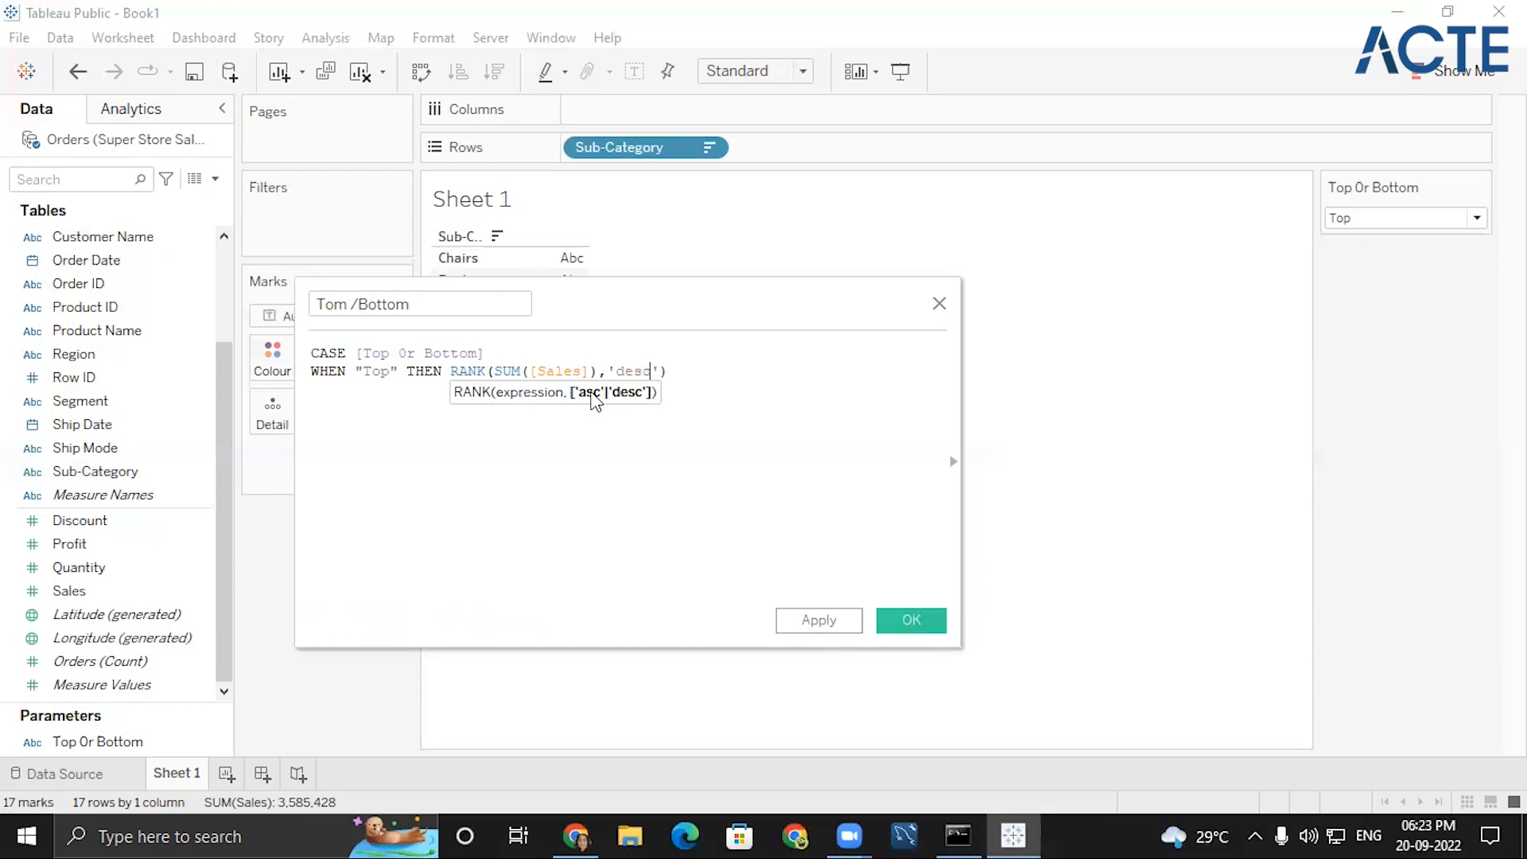
left_click(713, 400)
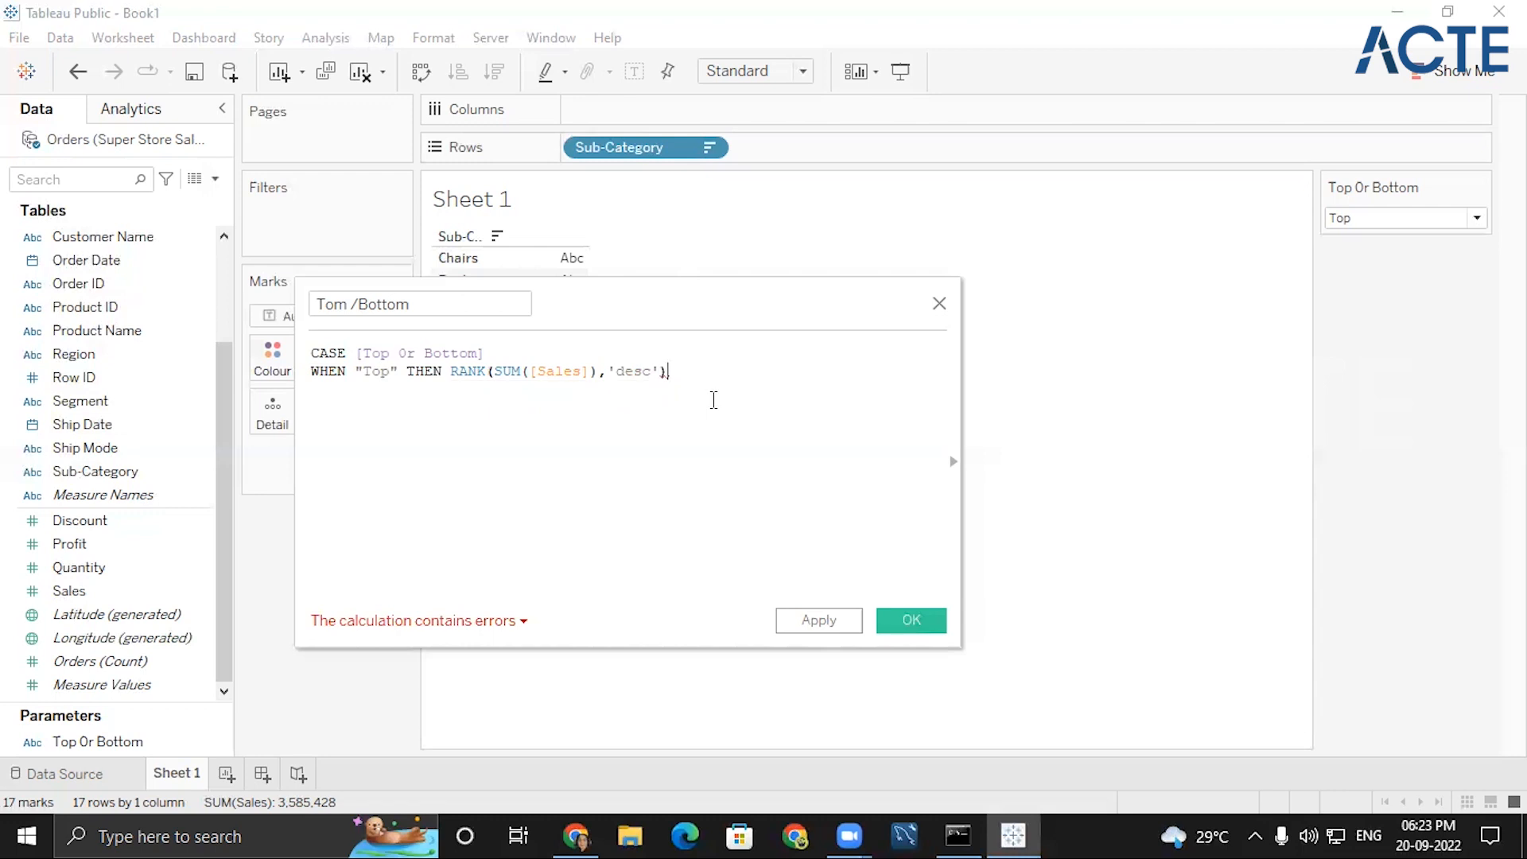
type("<=5")
key("Return")
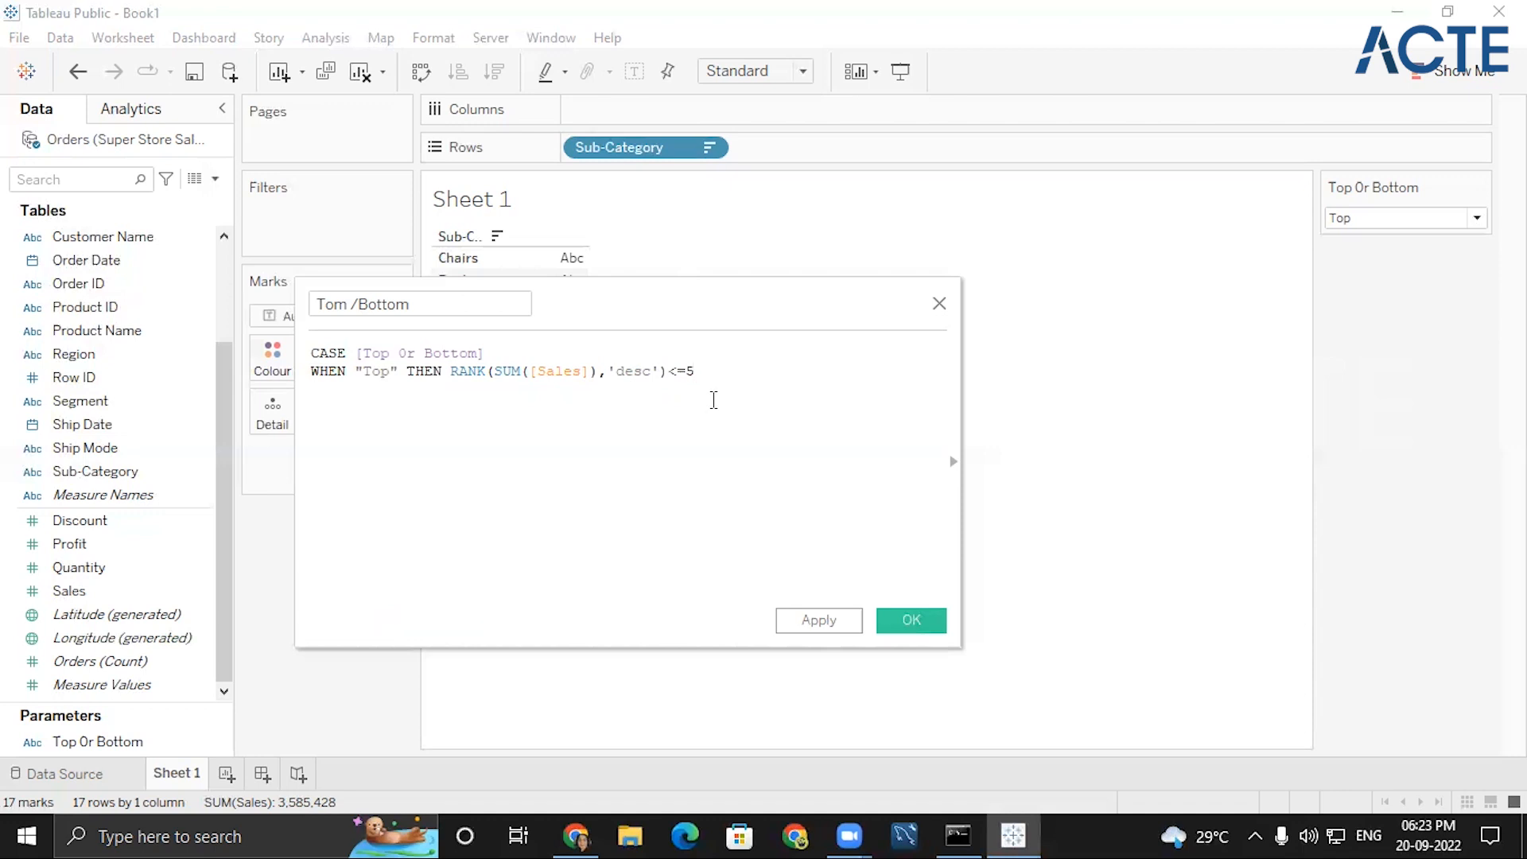
- Add the alternative branch ELSE RANK(SUM([Sales]),'asc')<=5 on the formula's next line
type("w")
key("BackSpace")
type("else")
key("Return")
type("rank")
key("Return")
type("sum")
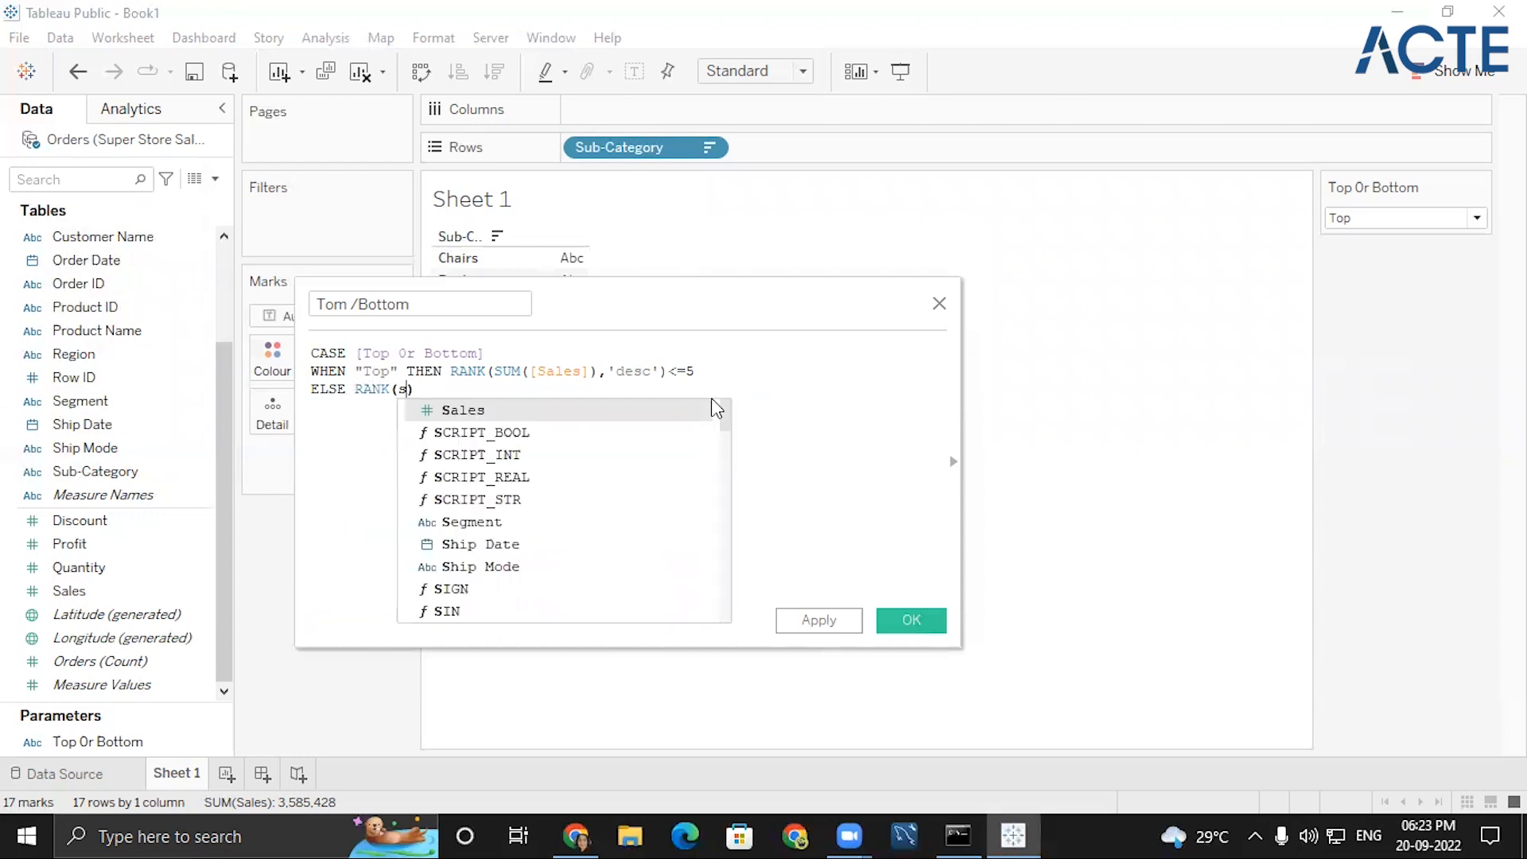
key("Return")
type("sal")
key("Return")
type(",'asc")
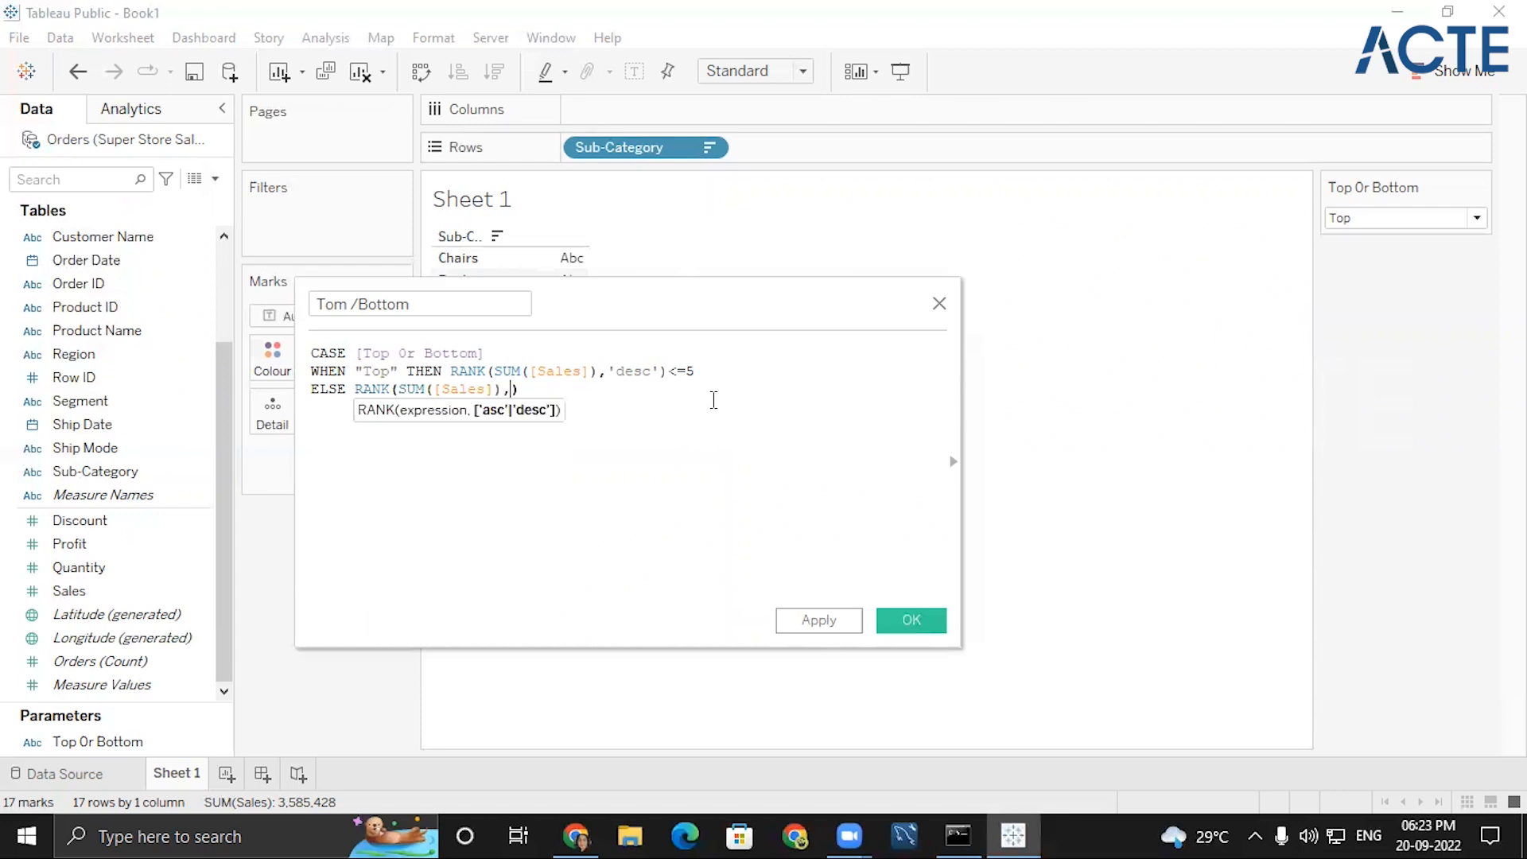
type("')<=5")
- Close the CASE expression with END on its own line
key("Return")
type("end")
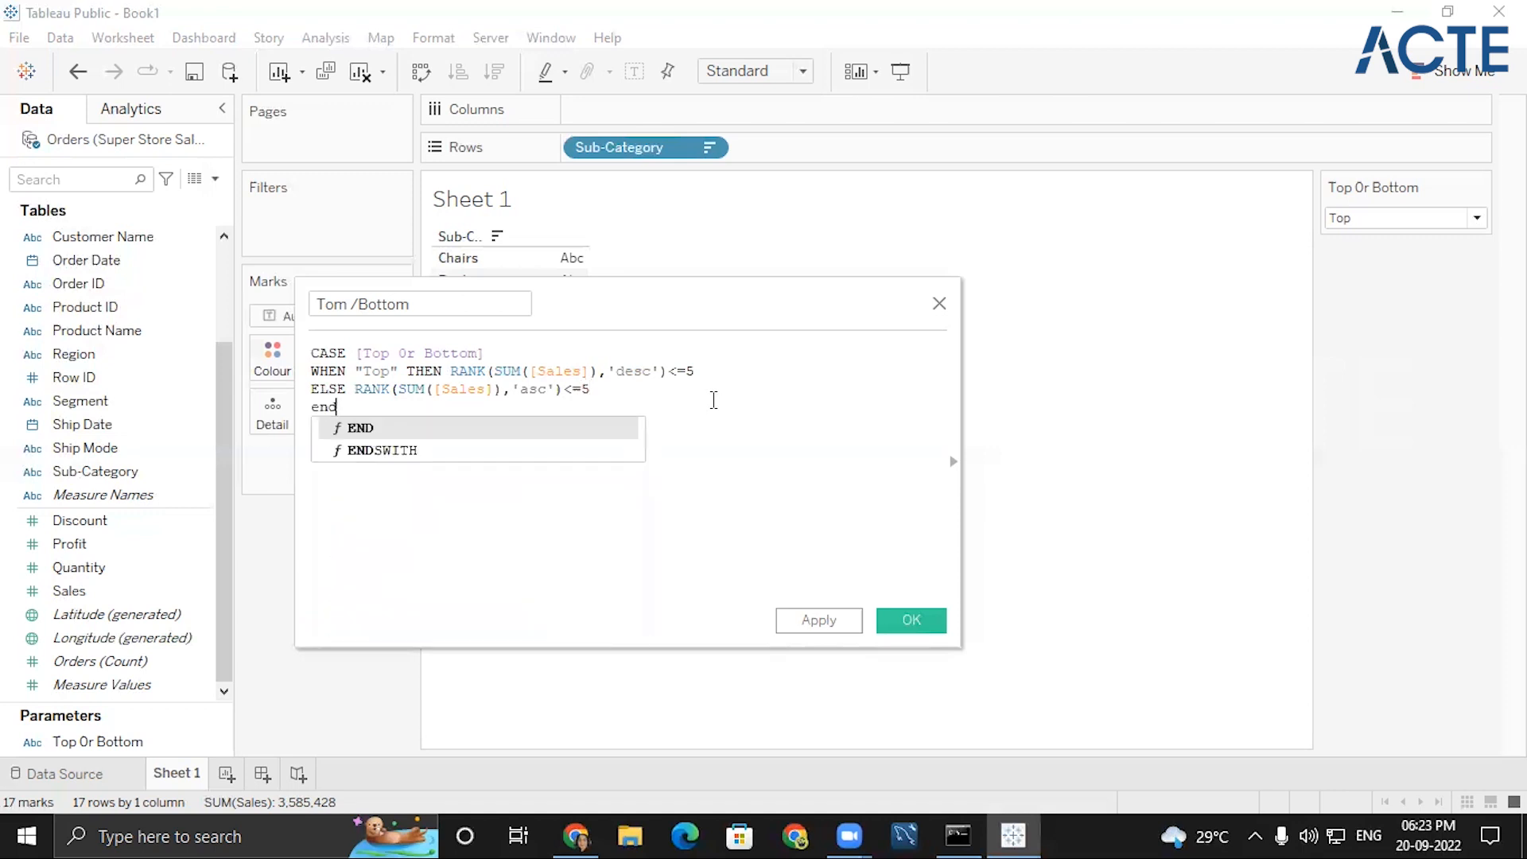
key("Return")
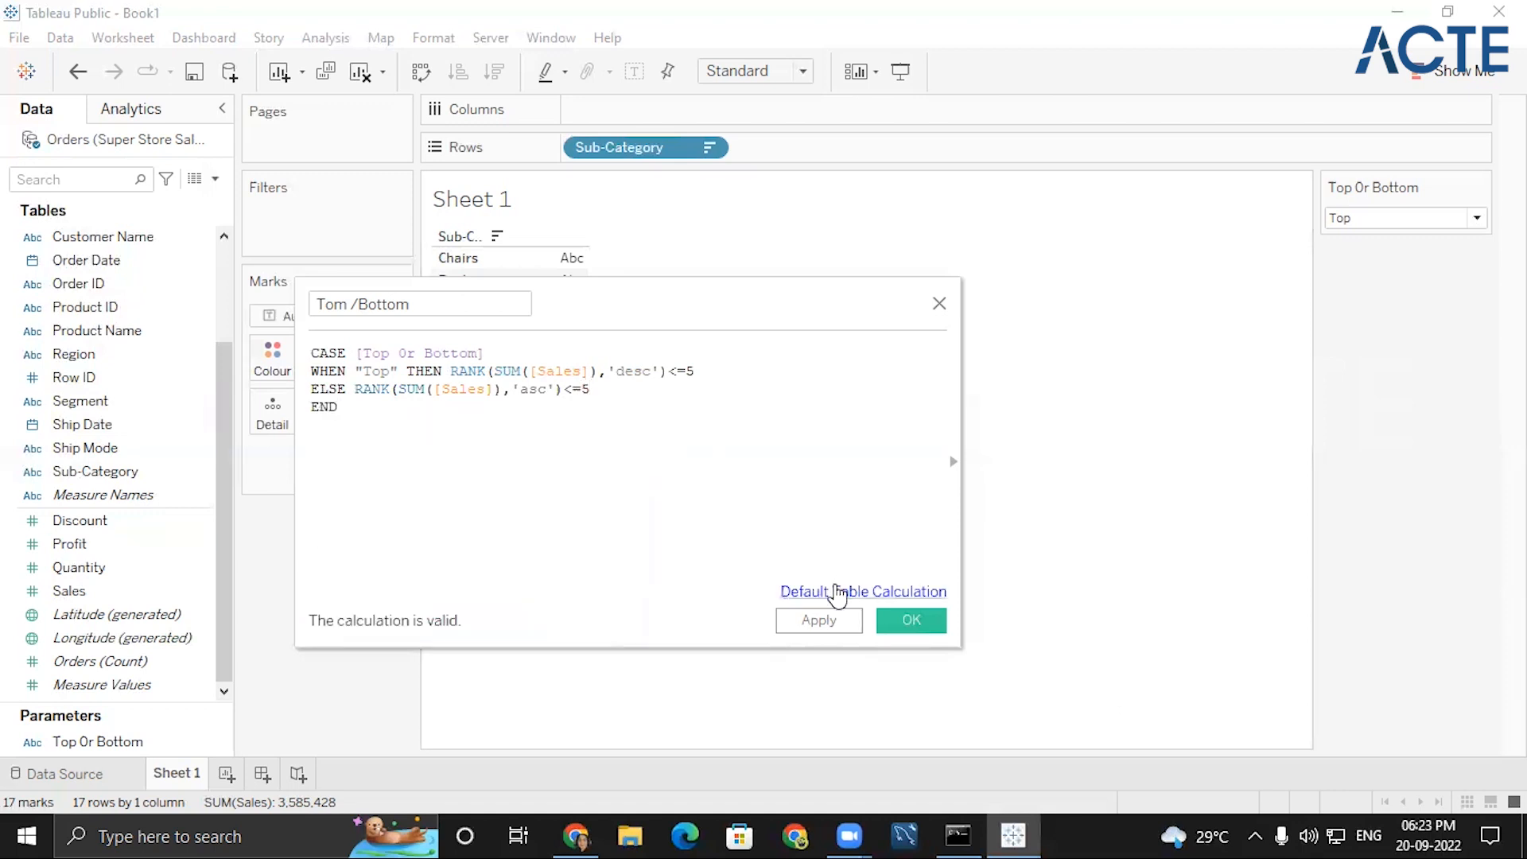
- Save the Tom /Bottom calculation and filter the sub-categories by it, keeping only True
left_click(828, 627)
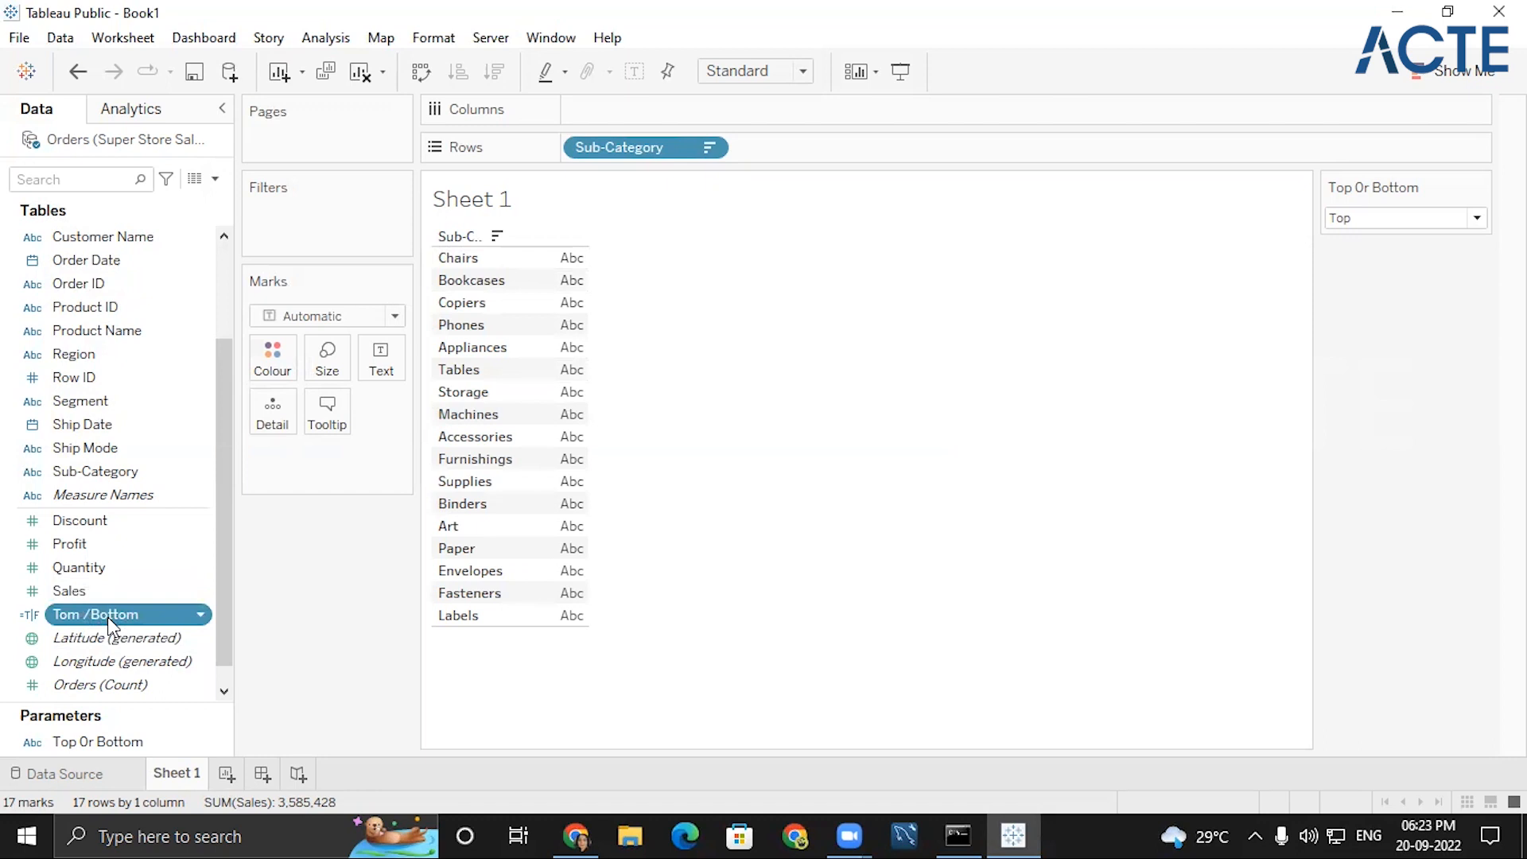
left_click_drag(107, 617, 297, 218)
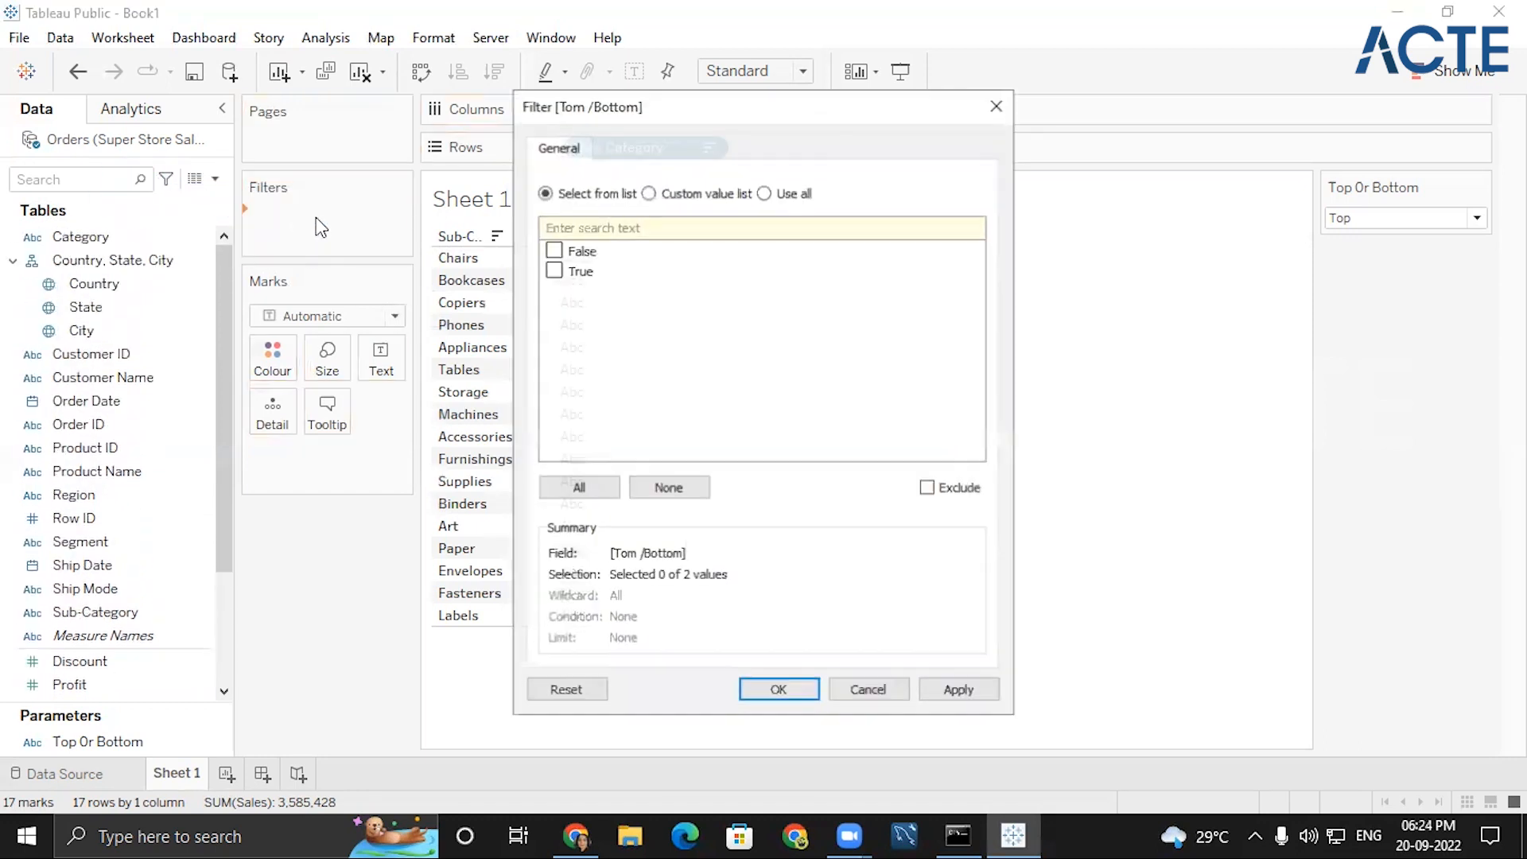
left_click(551, 270)
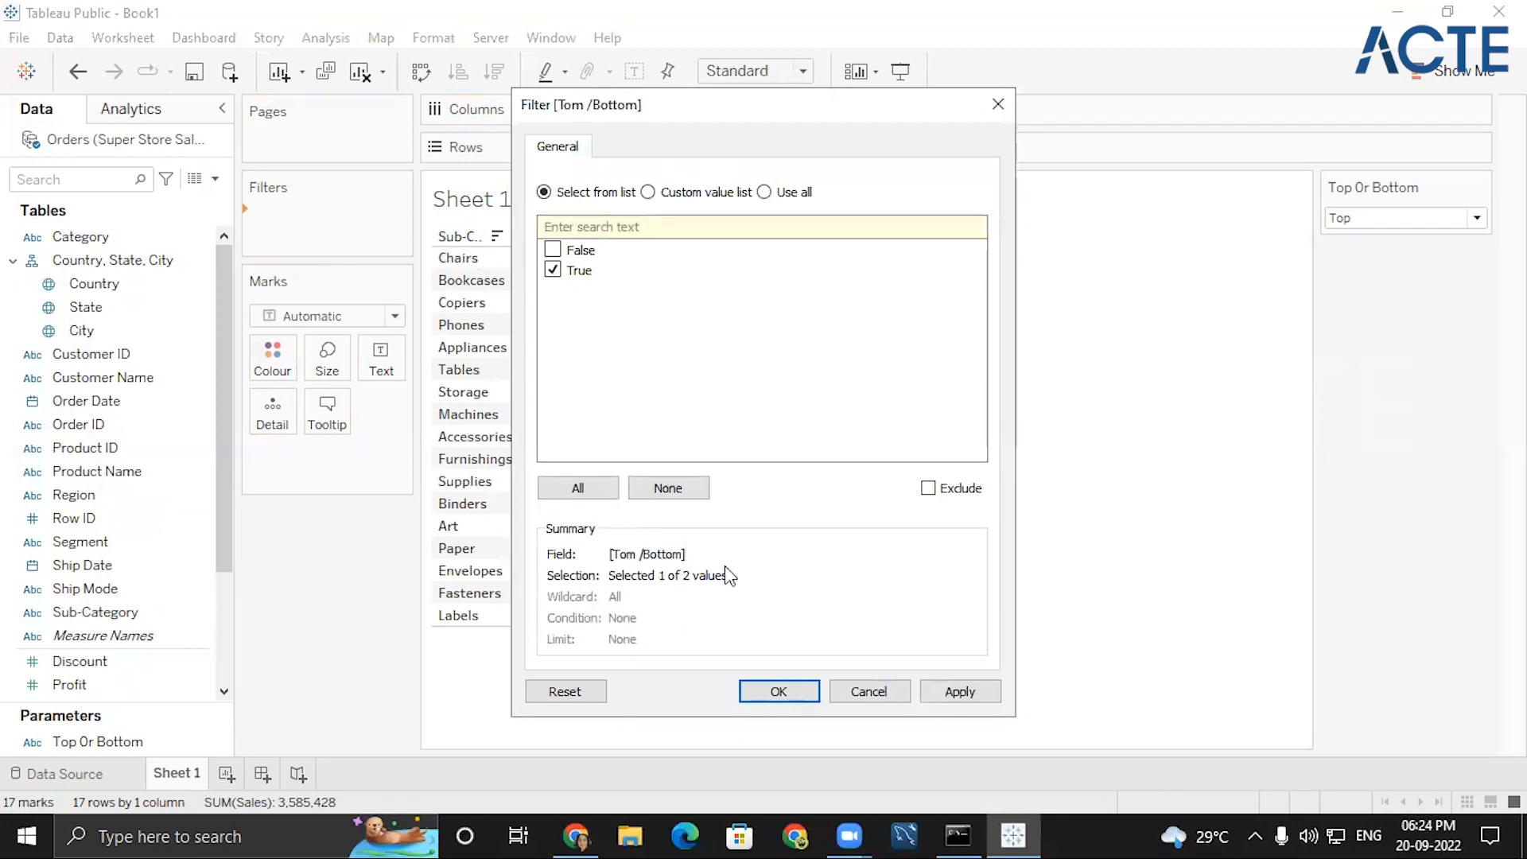
left_click(776, 691)
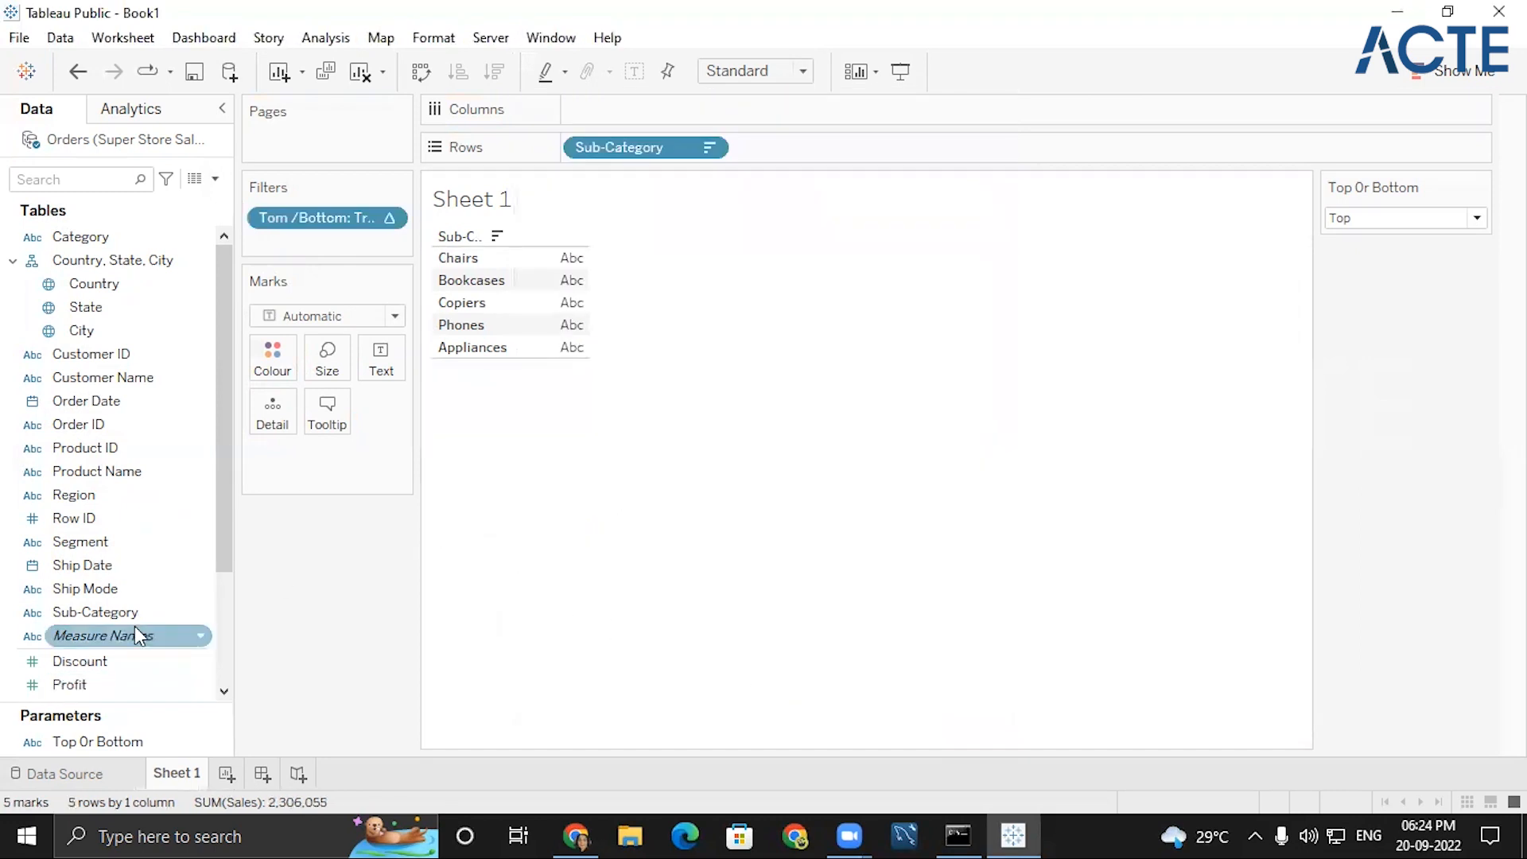
- Show Sales for each listed sub-category and switch the Top 0r Bottom parameter to Bottom
scroll(100, 604, "down", 3)
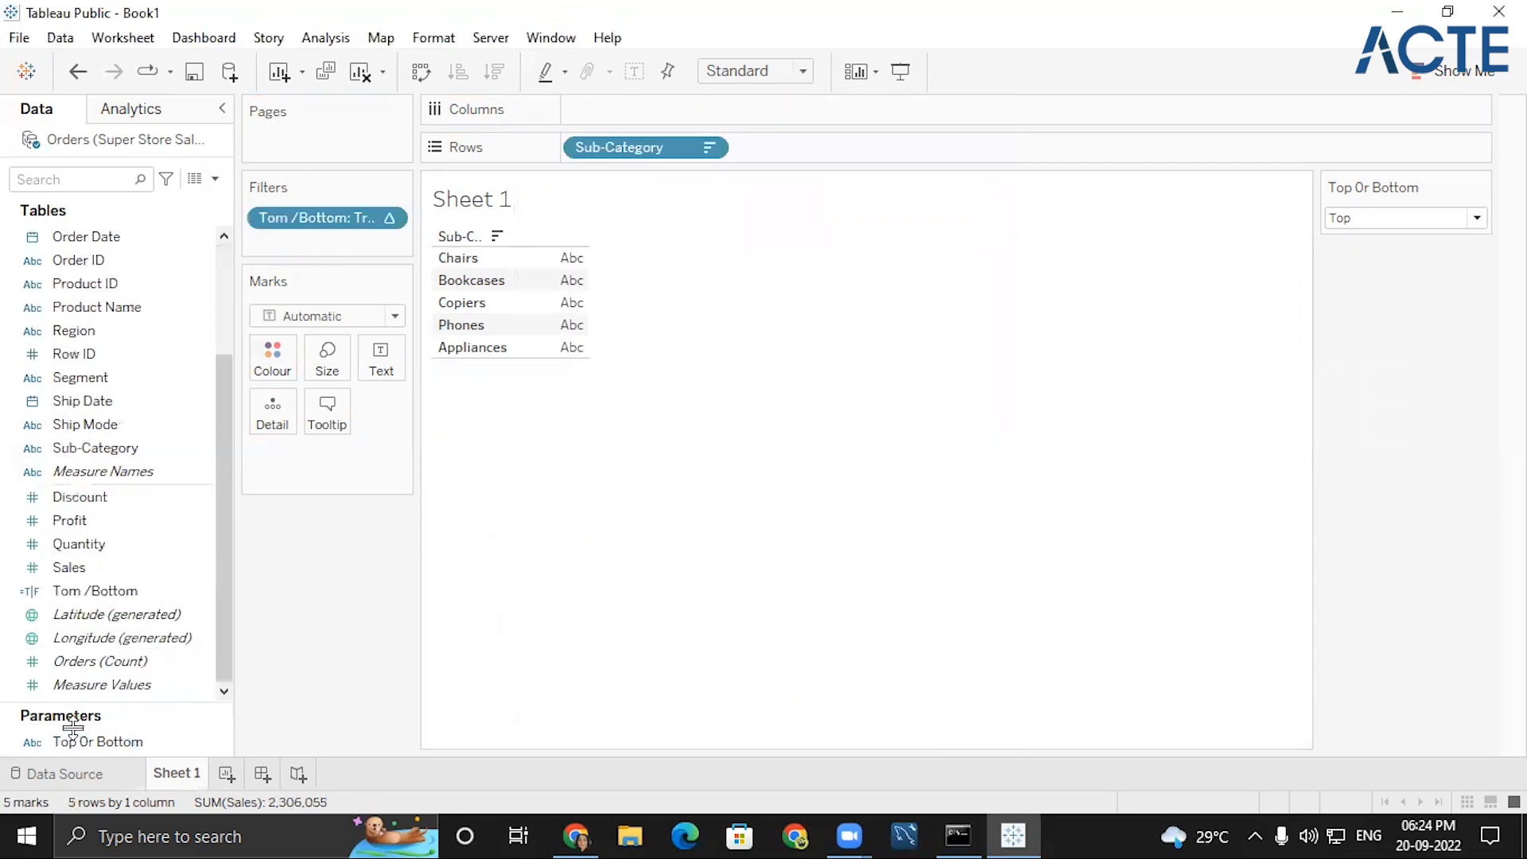
double_click(99, 565)
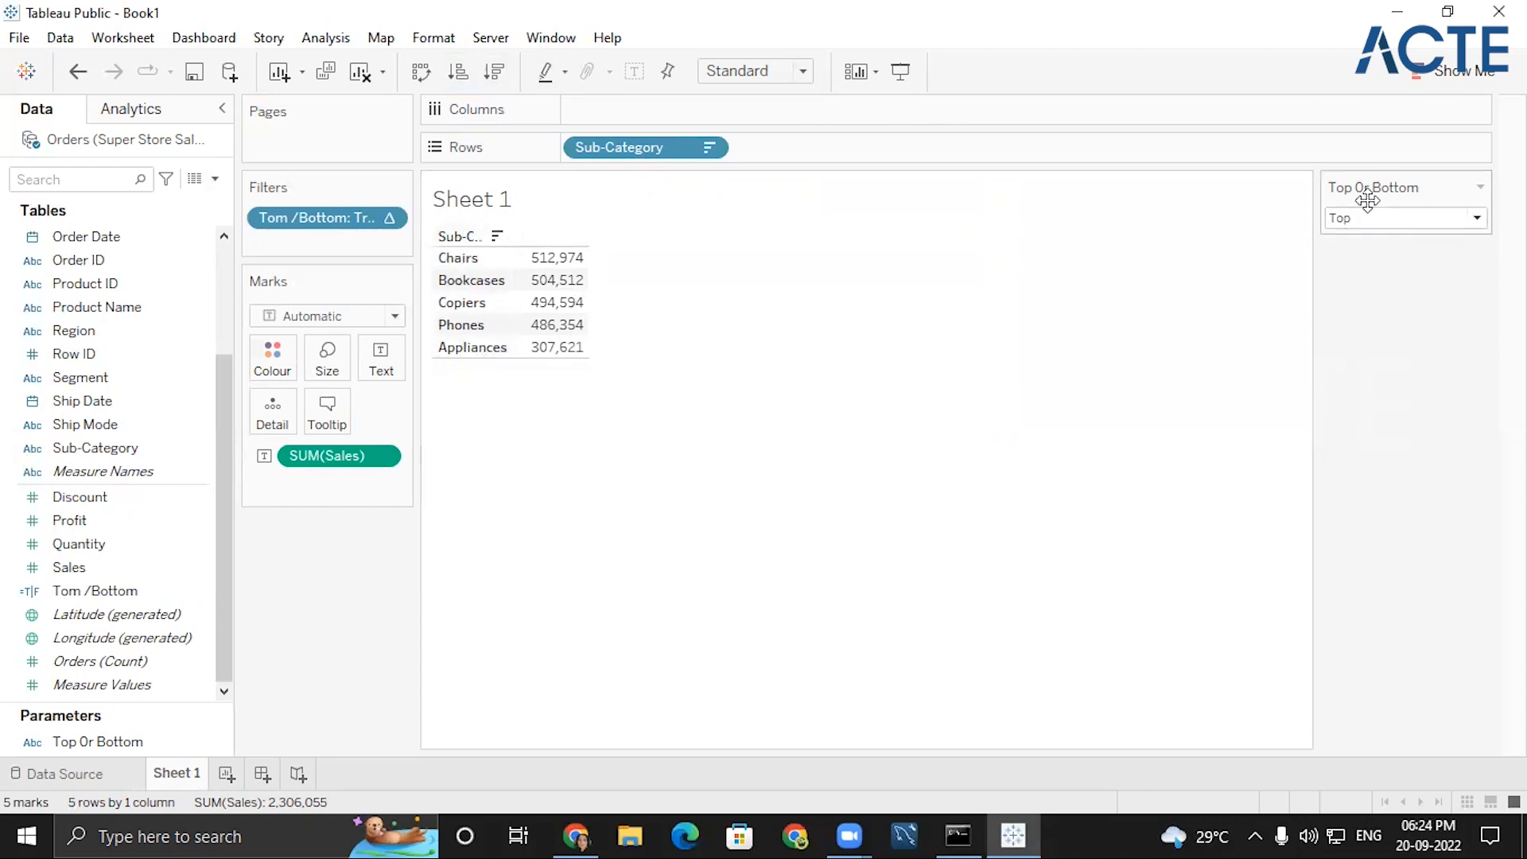
left_click(1360, 226)
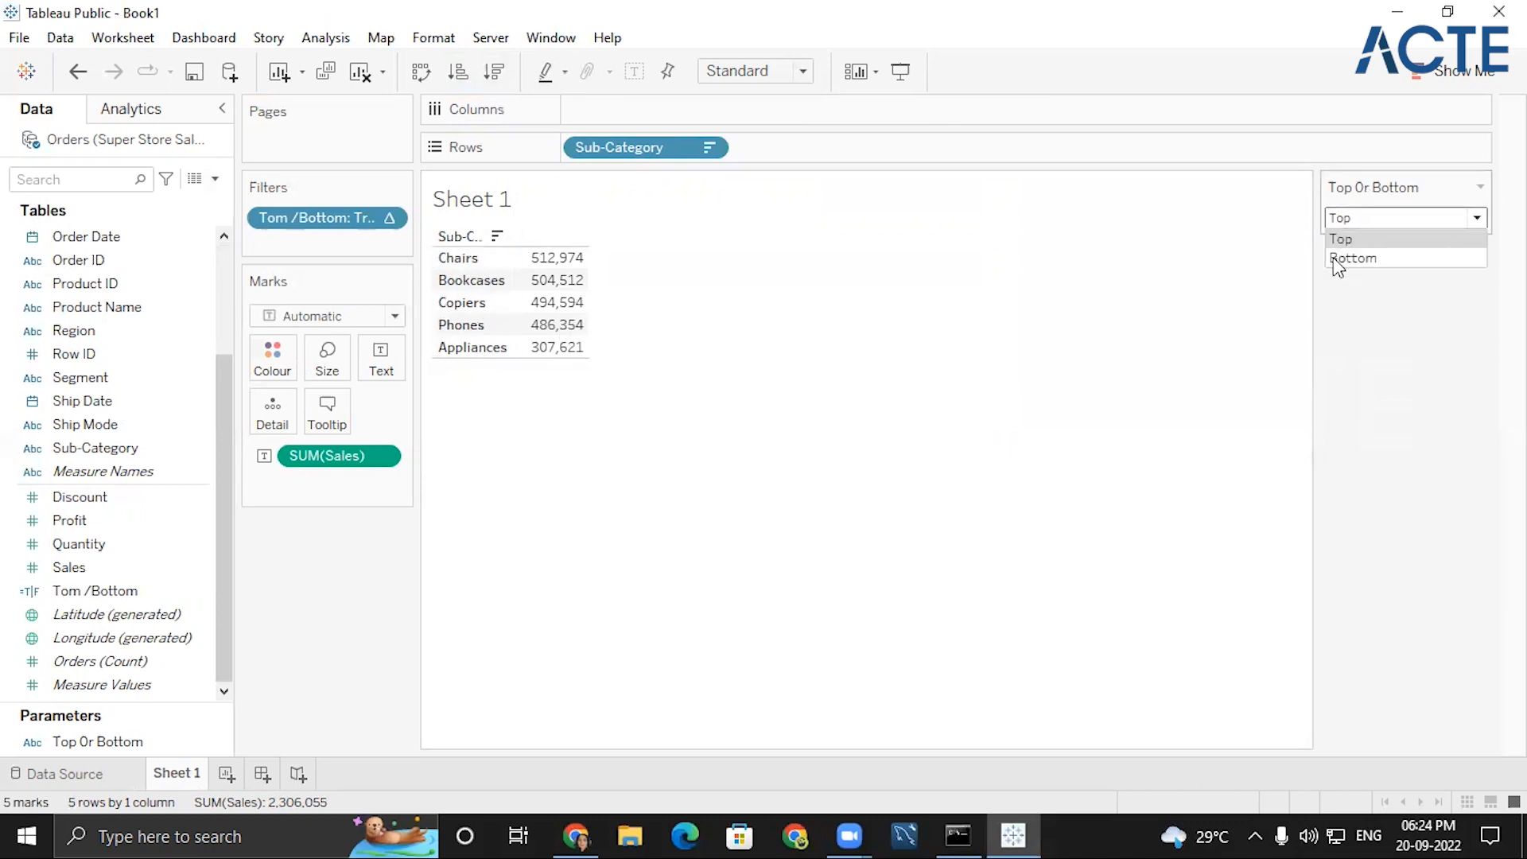
left_click(1338, 260)
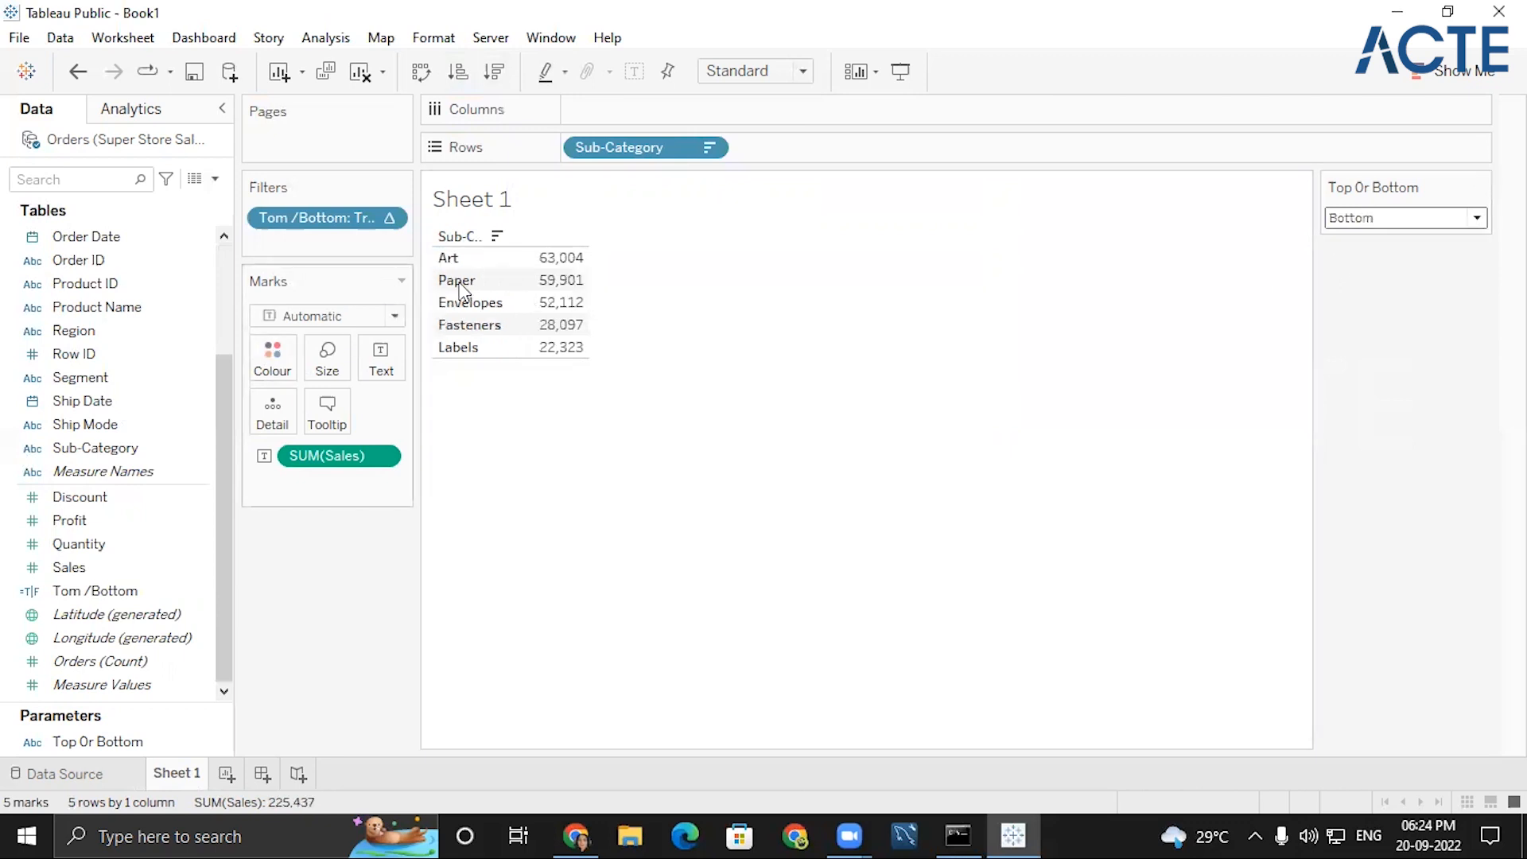
- Remove the Tom /Bottom filter from the sub-category view
mouse_move(528, 364)
right_click(319, 217)
left_click(365, 416)
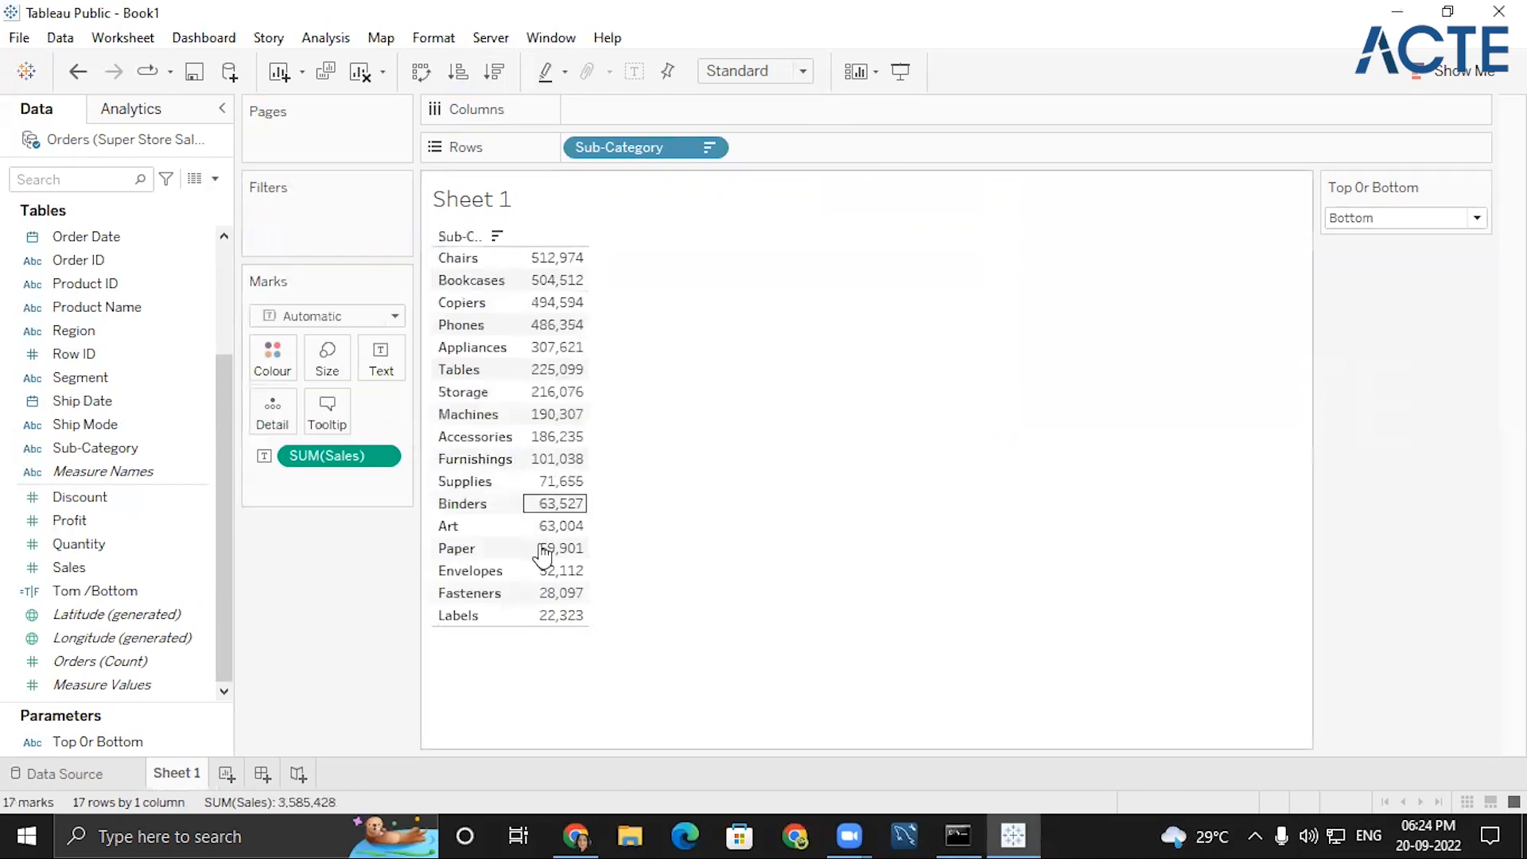
- Sort the sub-categories by sales in ascending order and return them to descending order
left_click(464, 80)
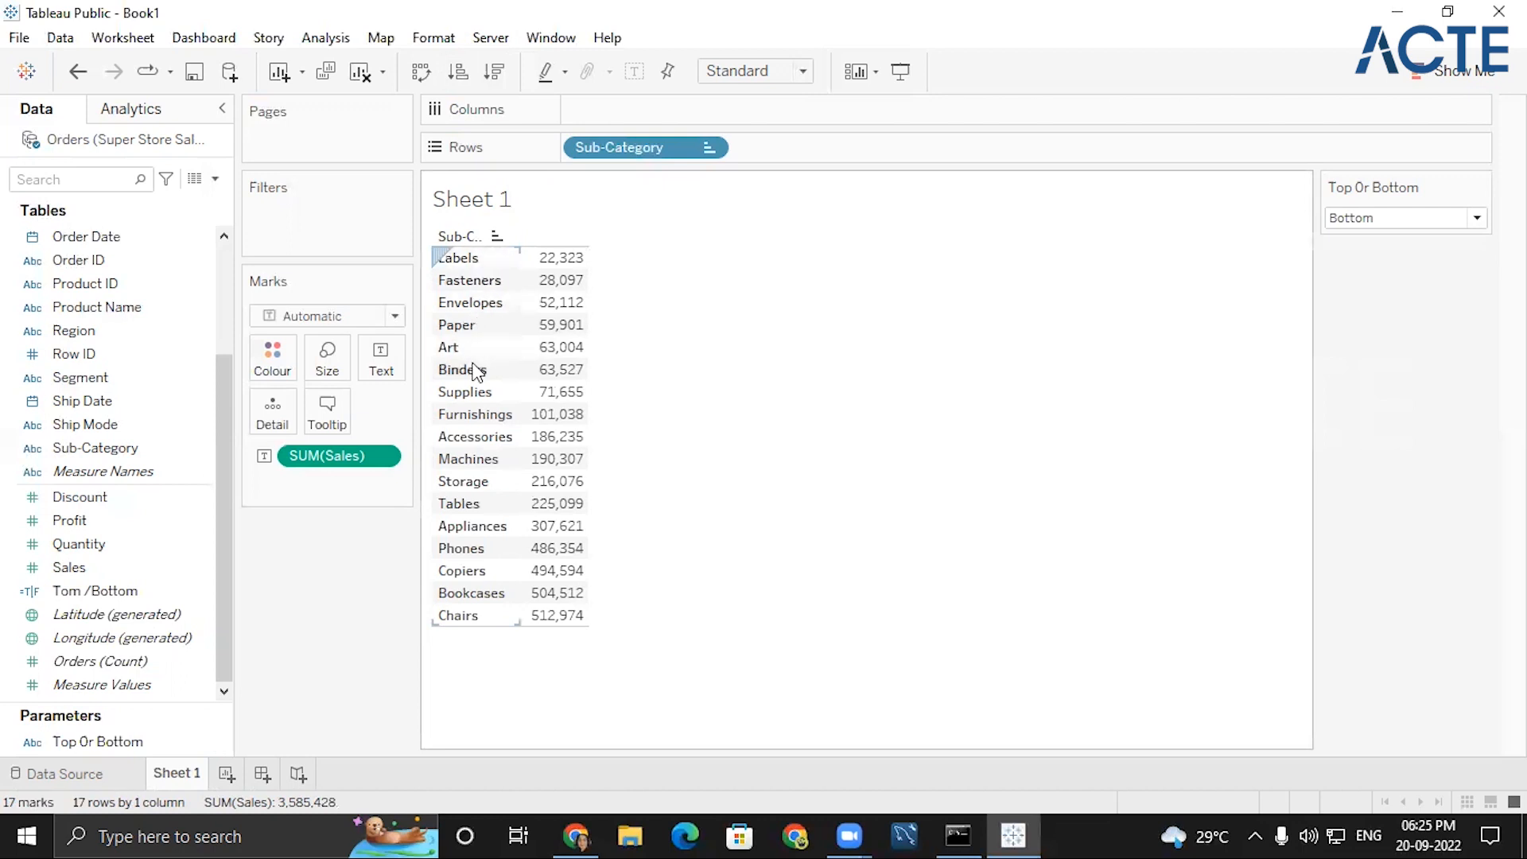
left_click(499, 74)
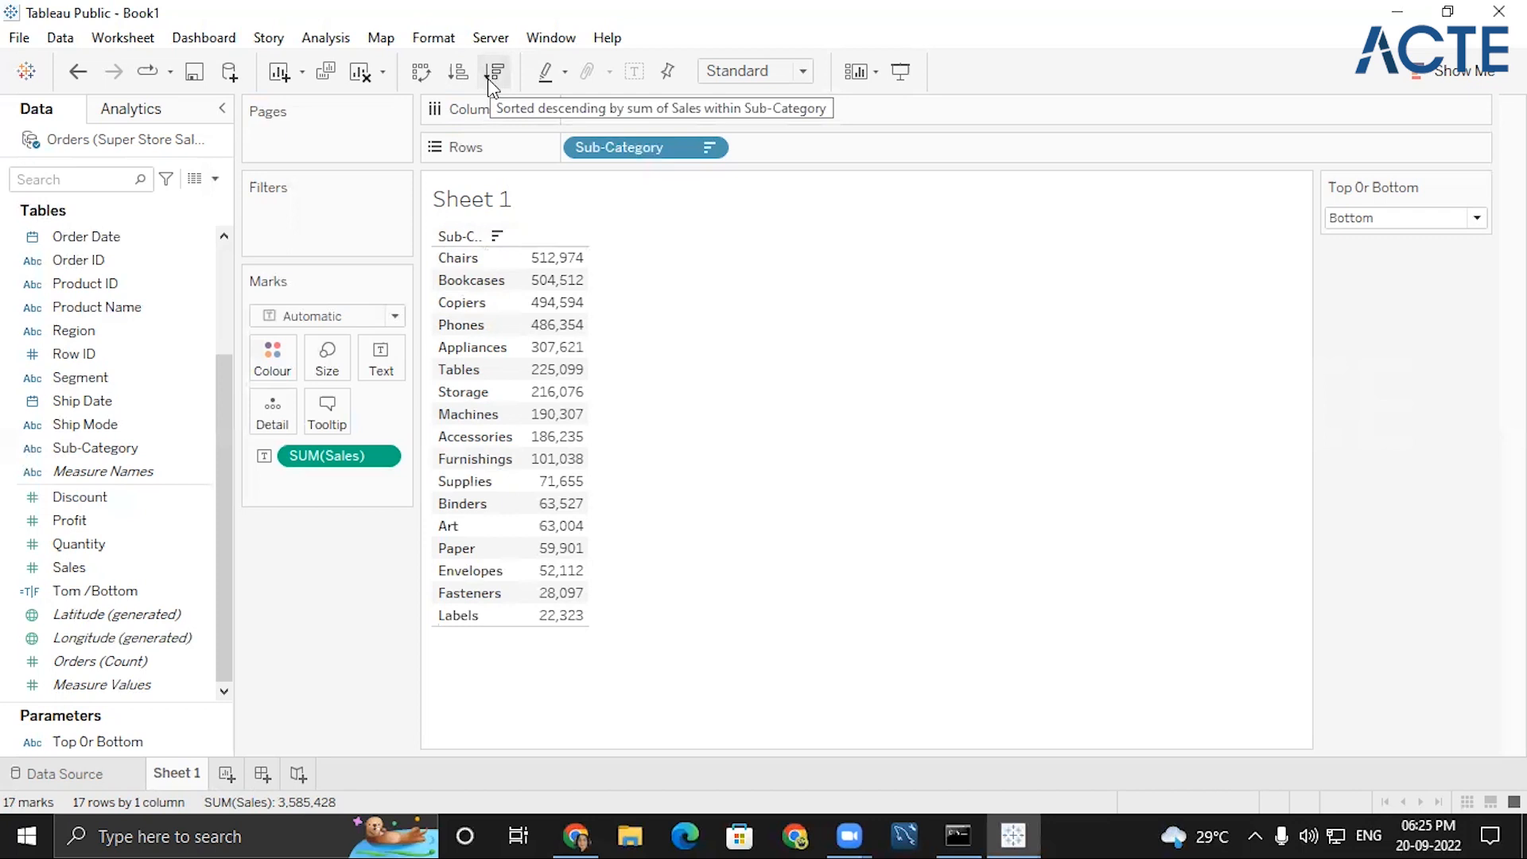
- Review the definition of the Top 0r Bottom parameter and close it without changes
left_click(167, 741)
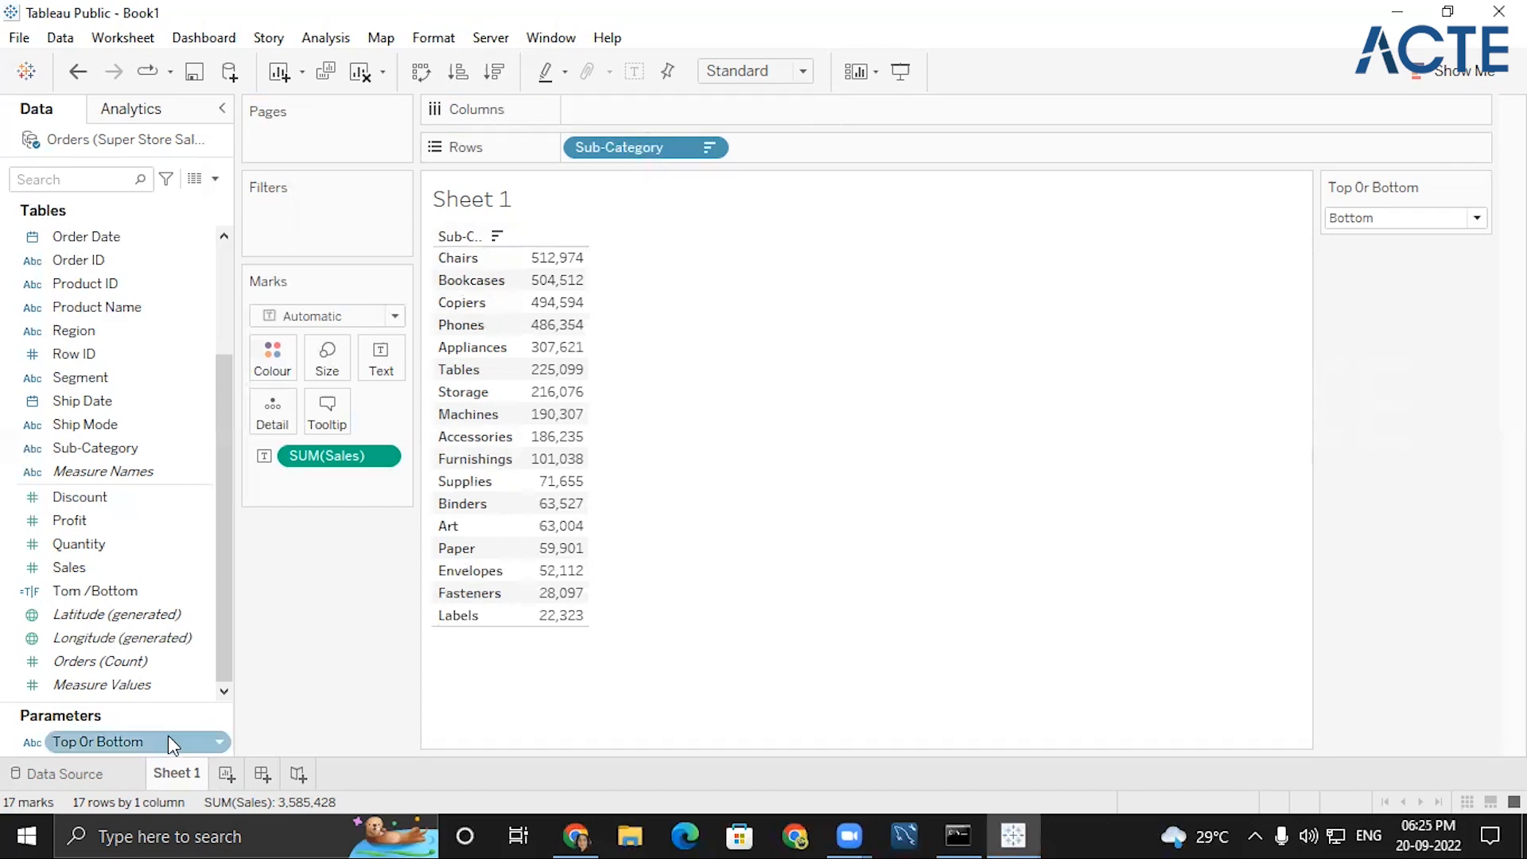
left_click(222, 742)
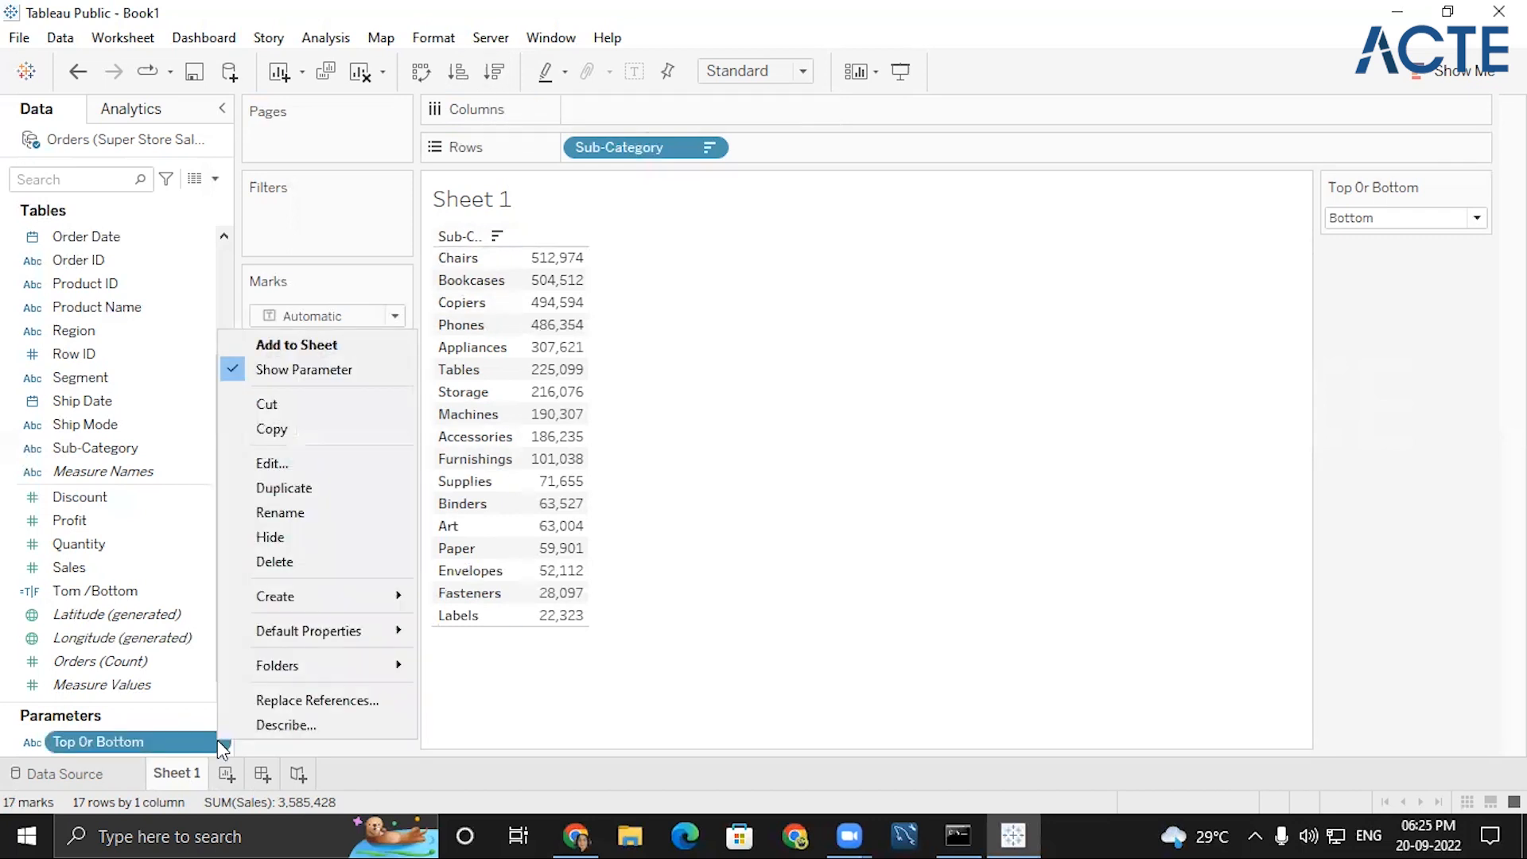
left_click(313, 457)
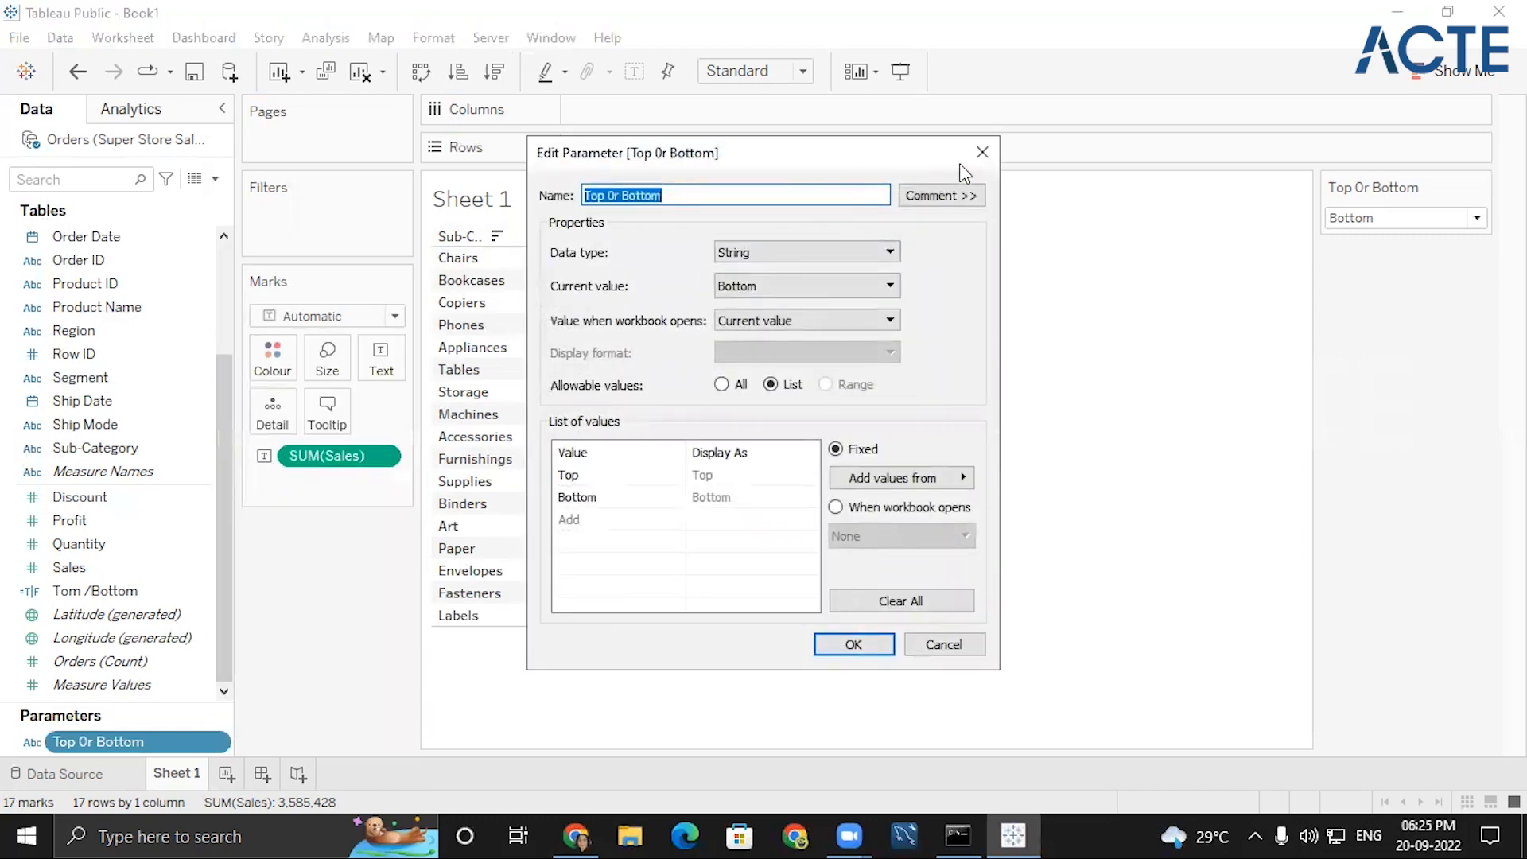
left_click(978, 154)
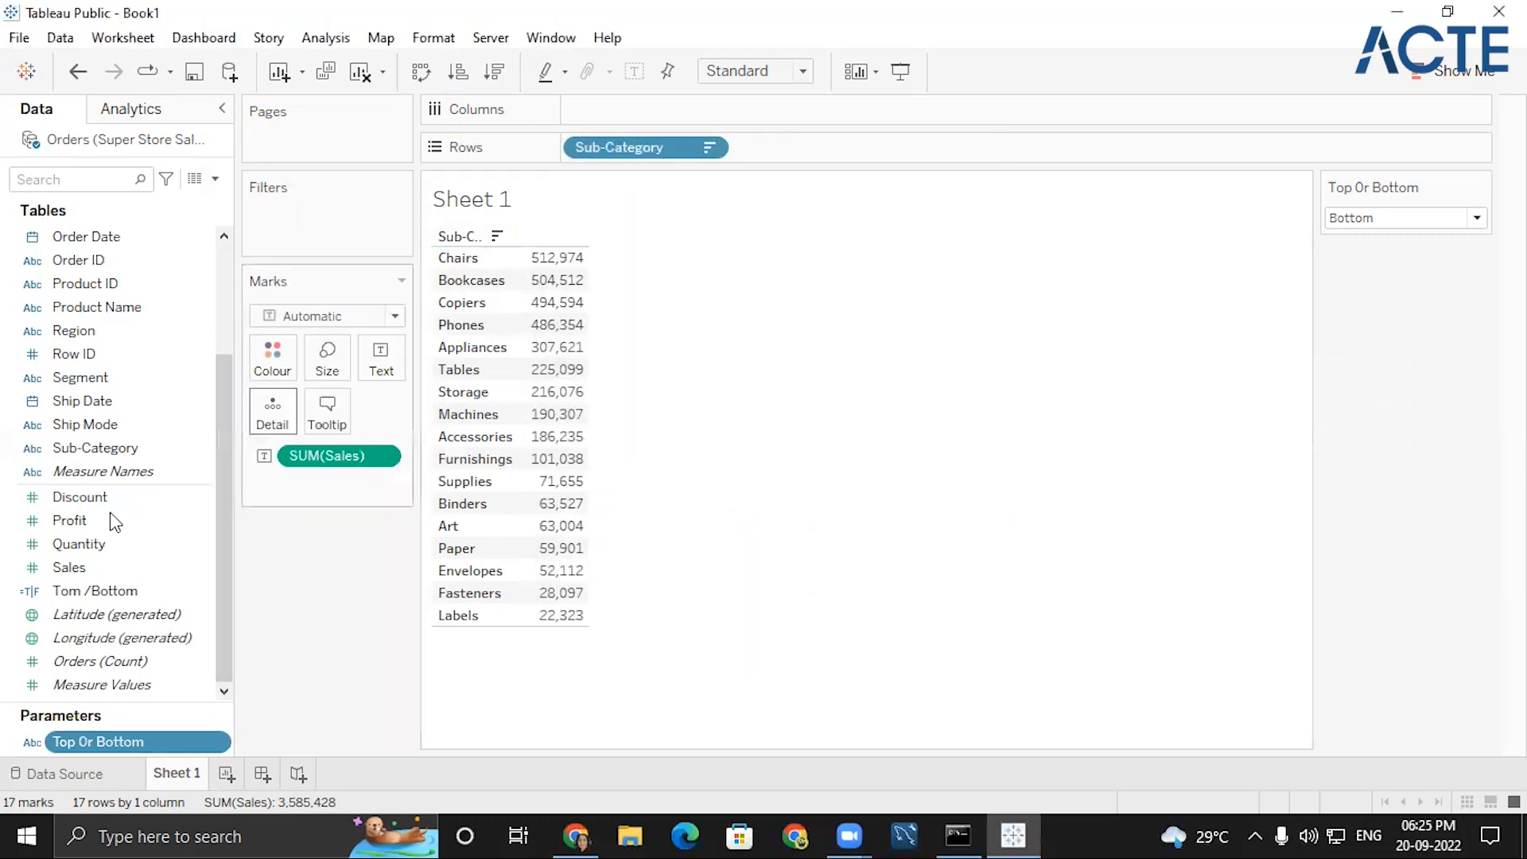
- Review the formula of the Tom /Bottom calculated field and close it without changes
left_click(203, 595)
left_click(204, 595)
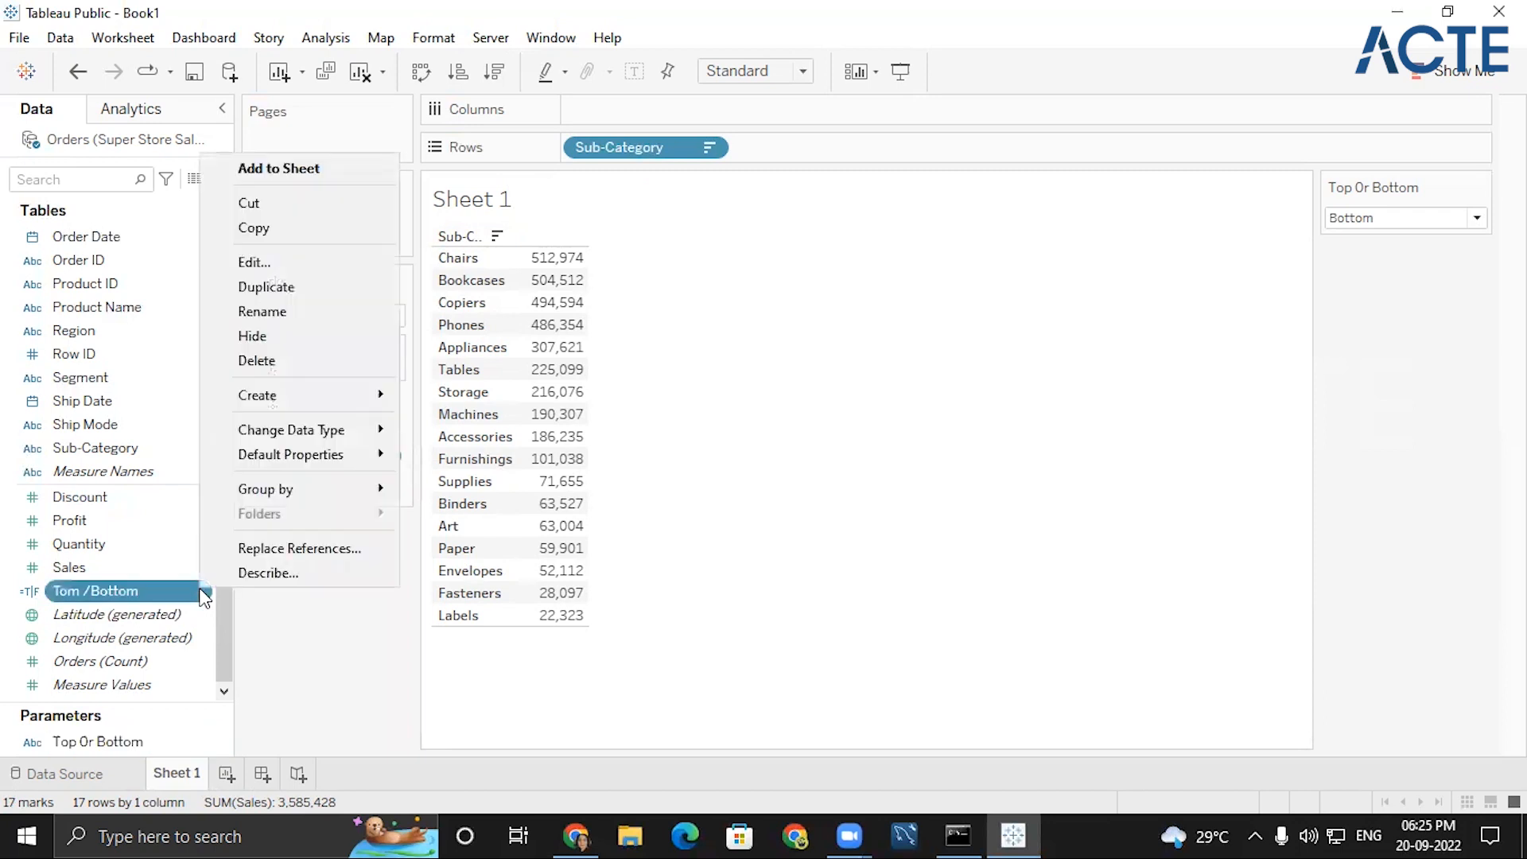
left_click(286, 262)
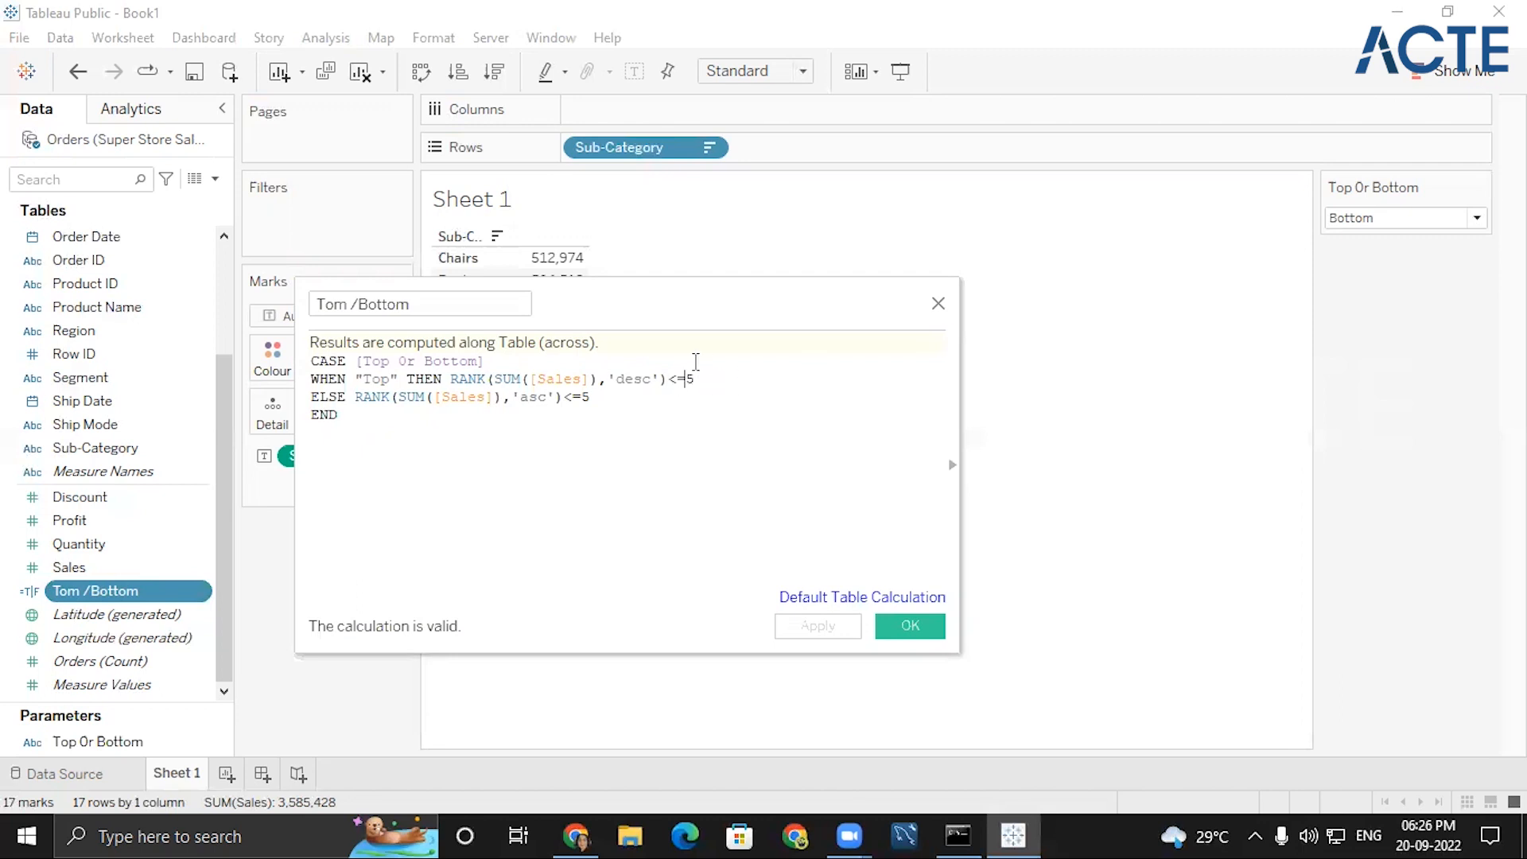
left_click(938, 303)
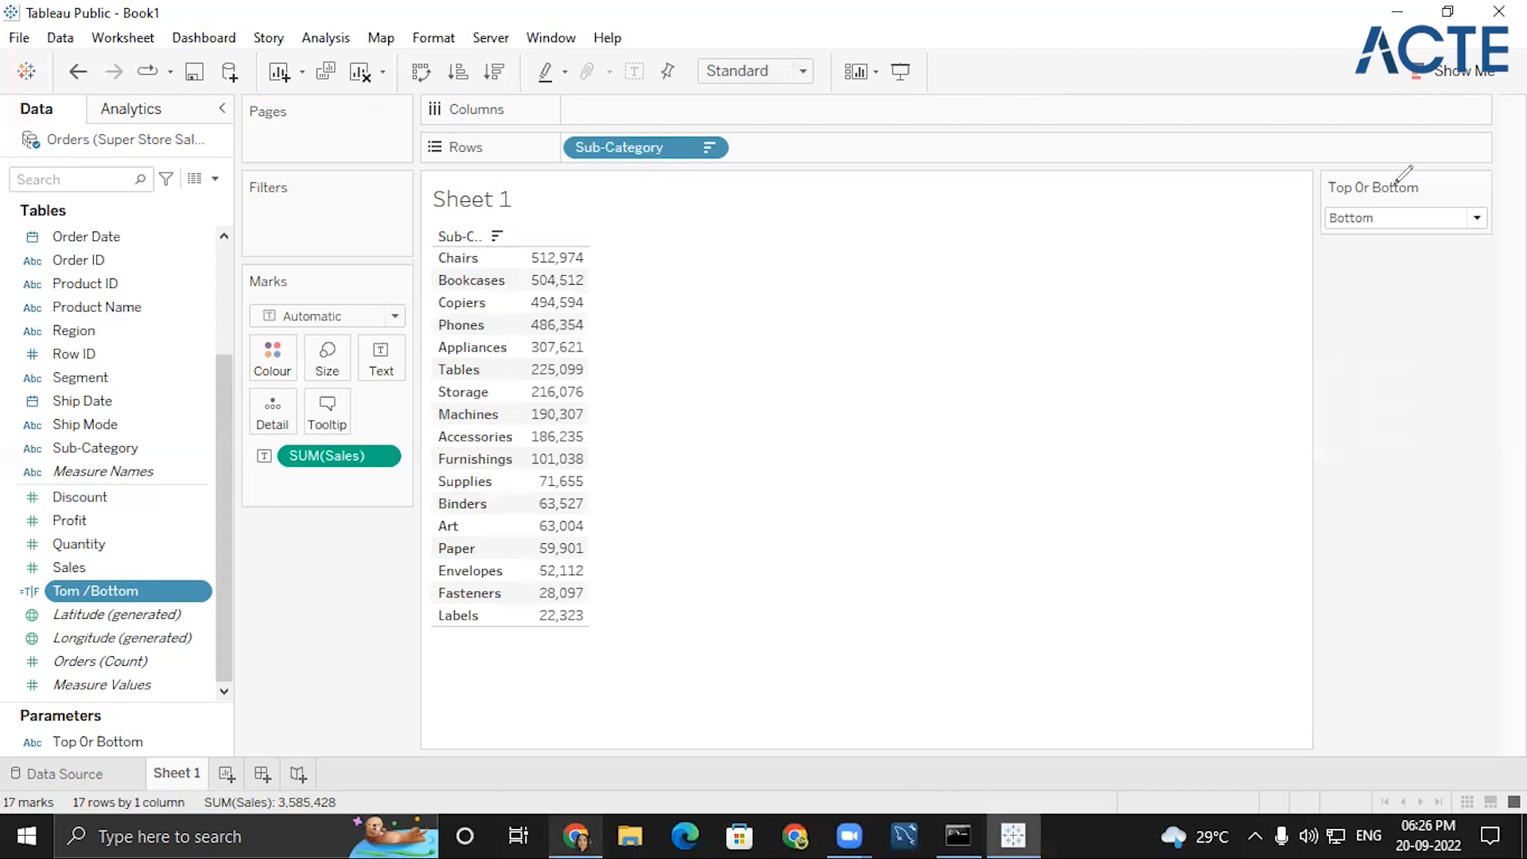
- Draw a tick beside Top 0r Bottom and annotate the screen with "1) Identity the city which have sales >50k and profit more than 4k"
left_click_drag(1402, 188, 1432, 161)
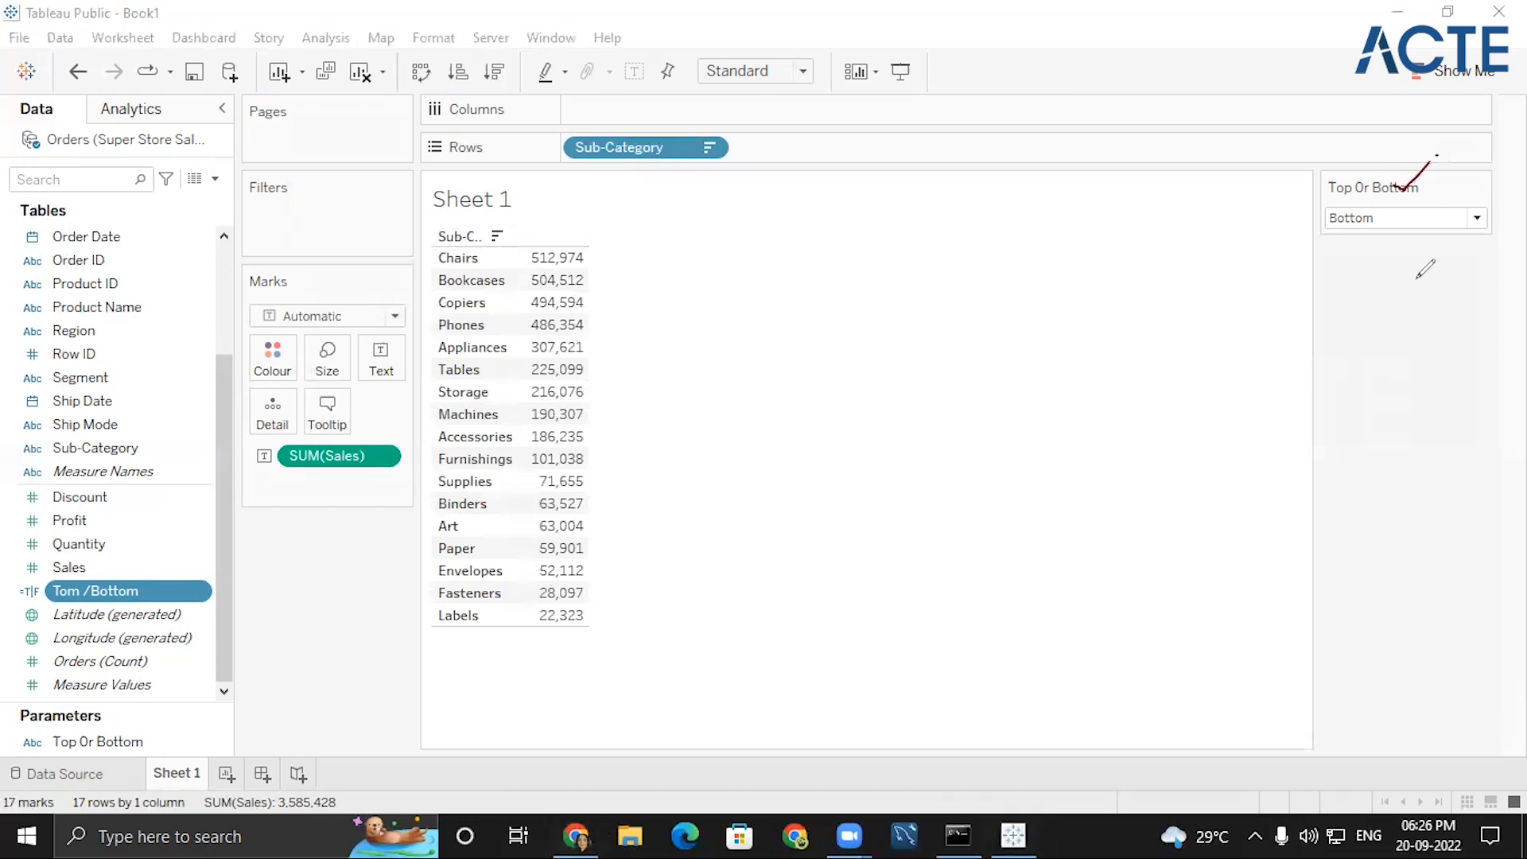
left_click_drag(1392, 253, 1399, 257)
left_click(1067, 279)
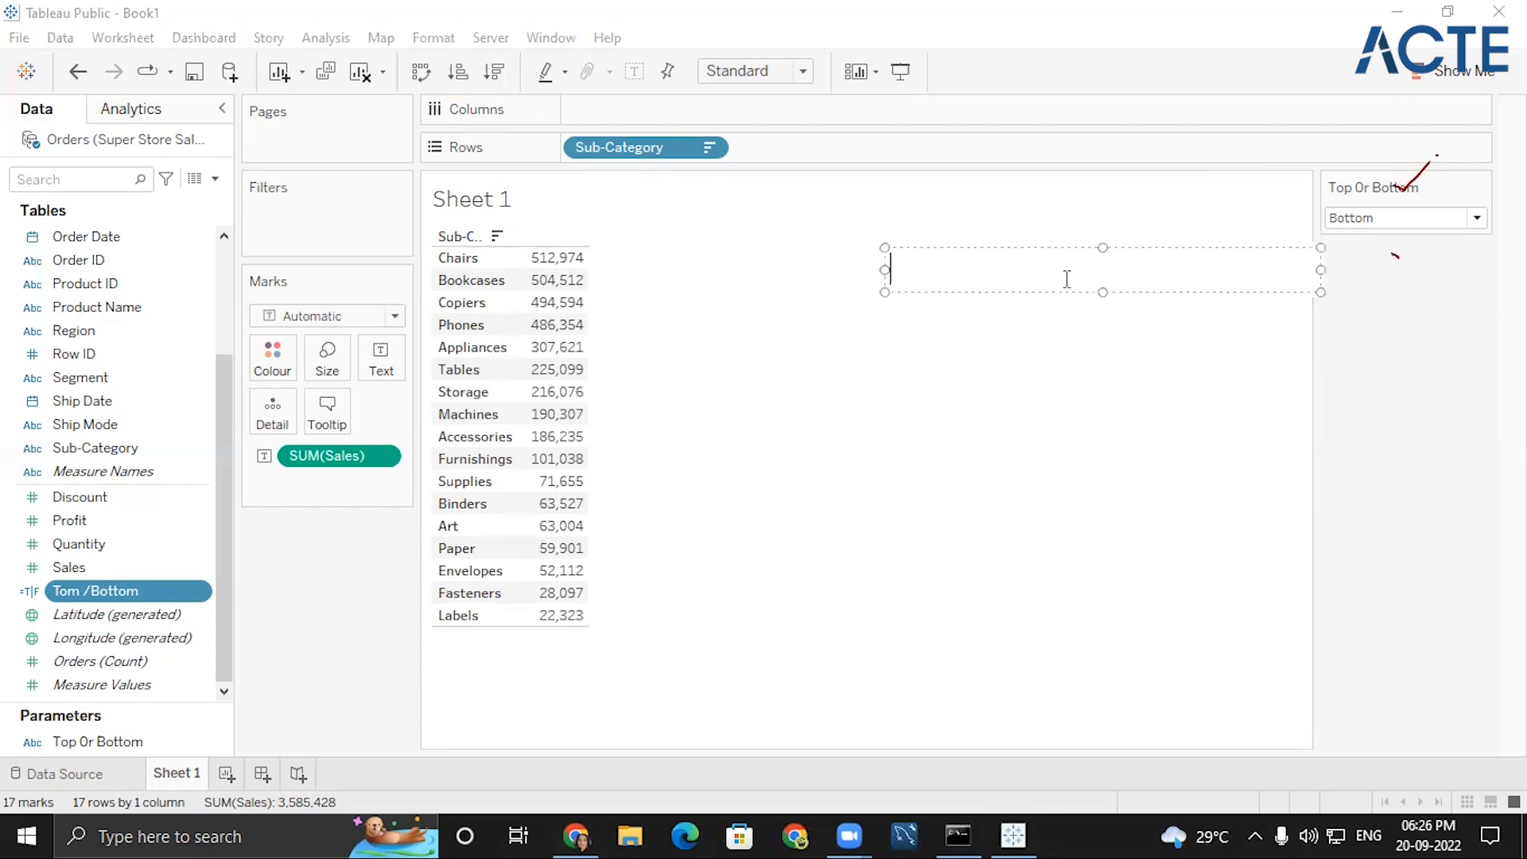
type("1) Identity")
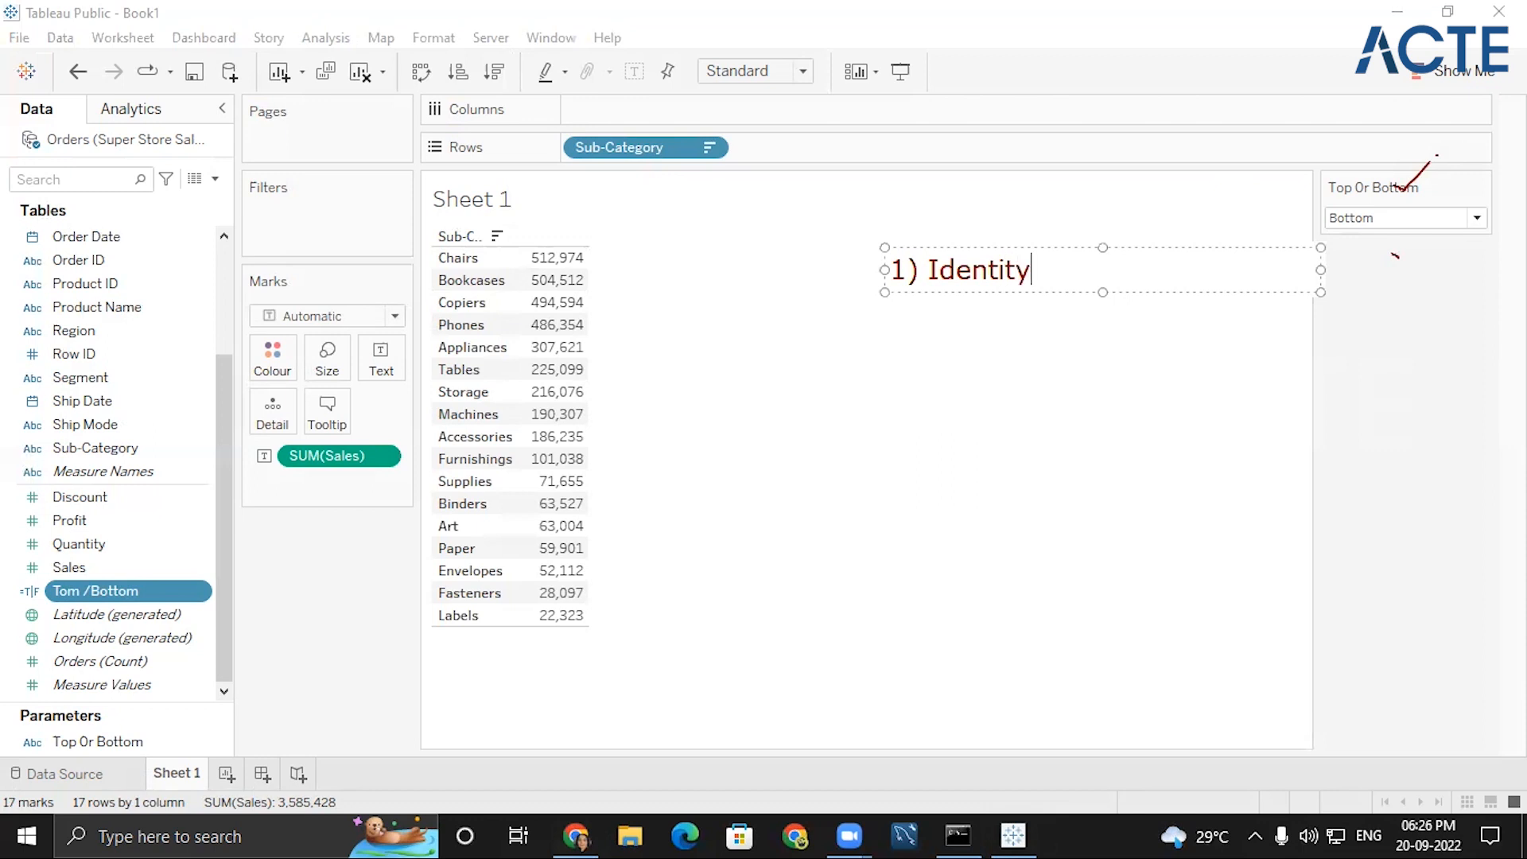
type(" the city w")
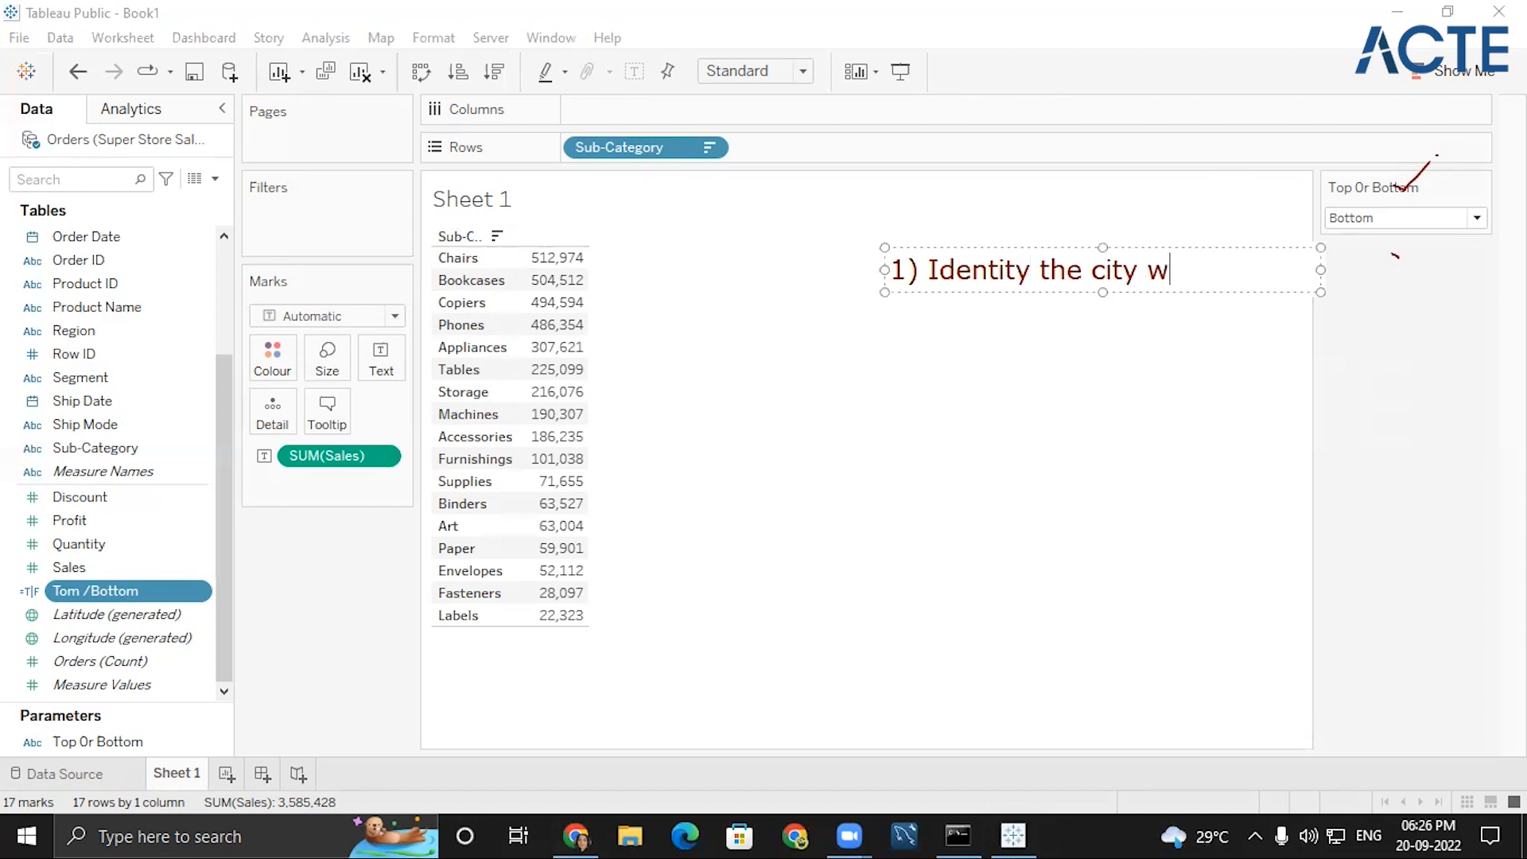
type("hich have ")
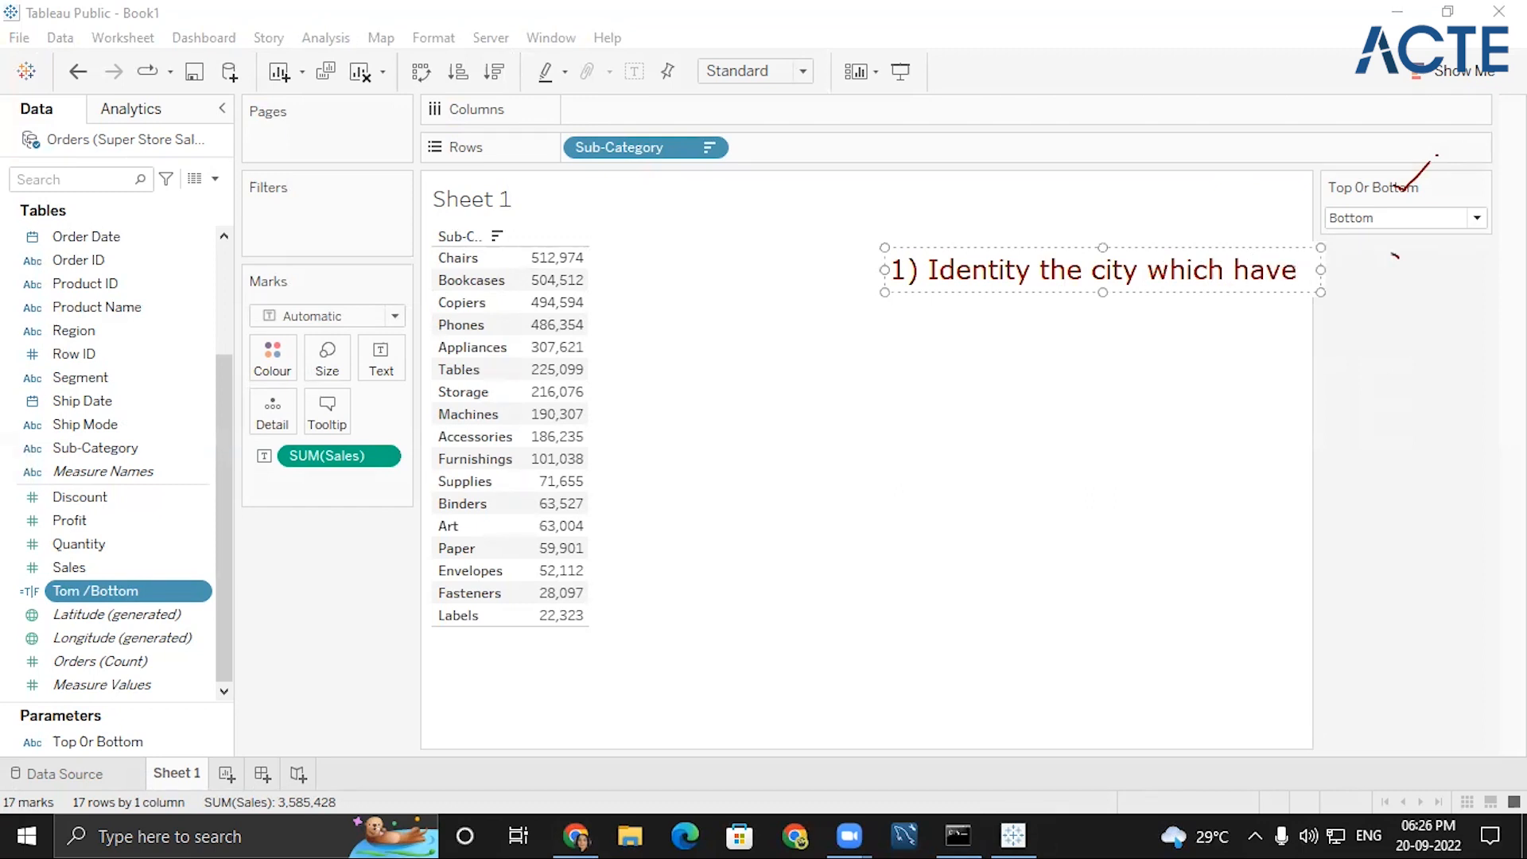
type("sales >50k a")
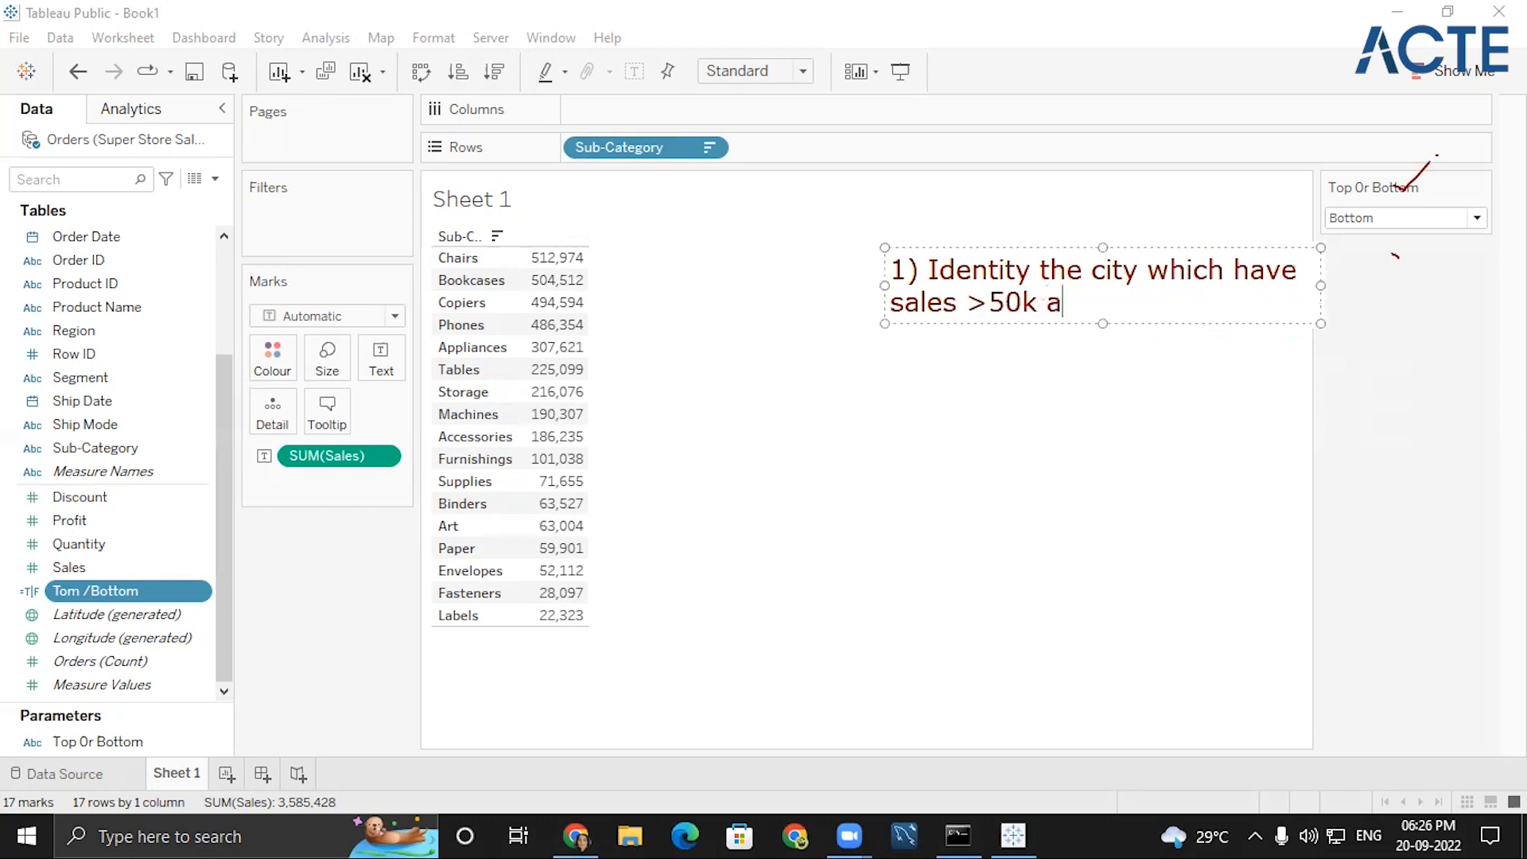
type("nd profit more t")
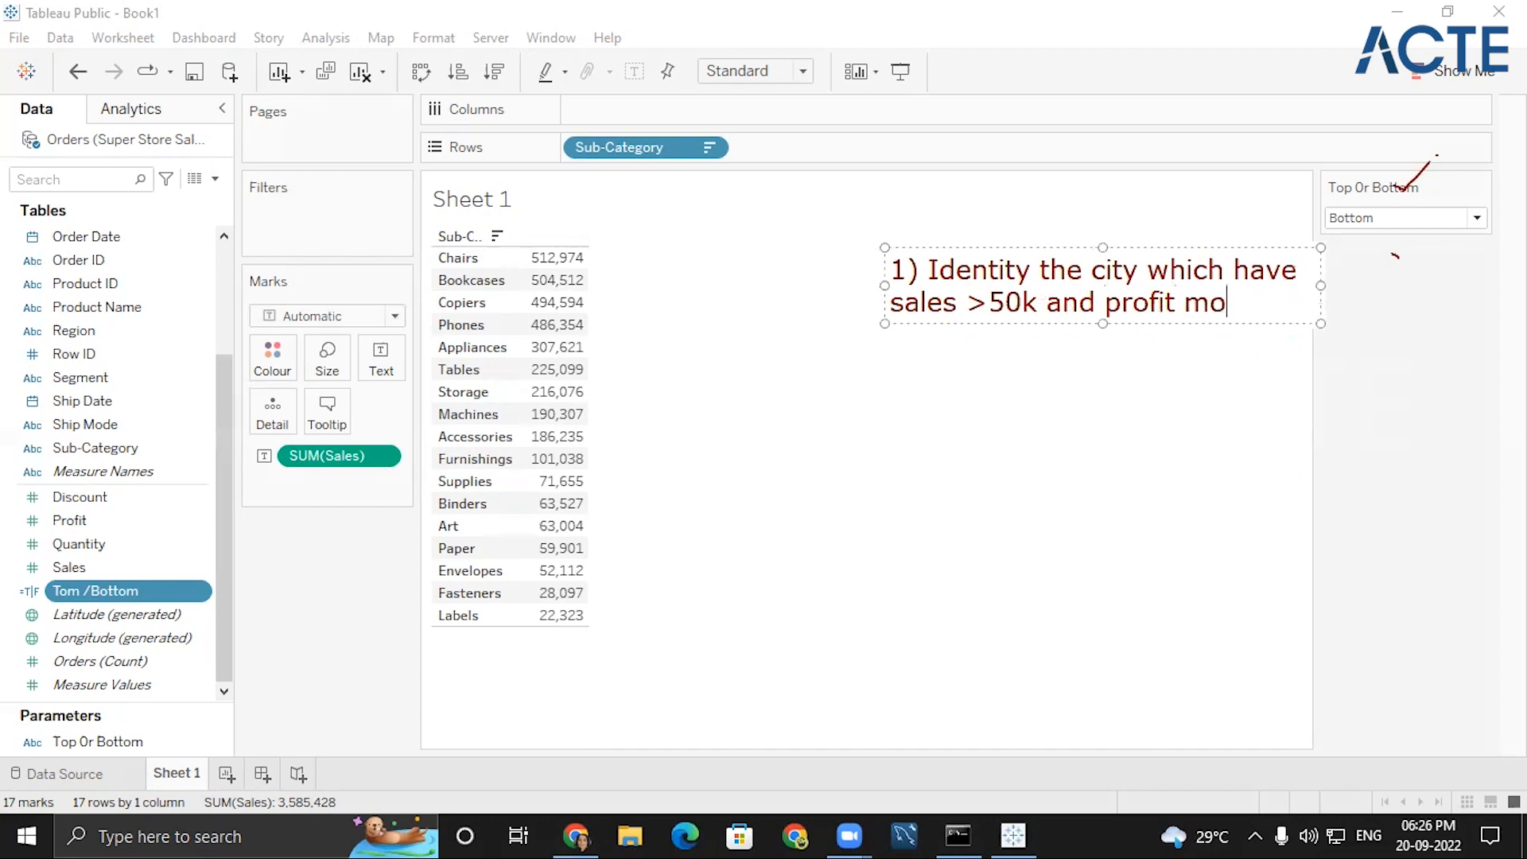
key("BackSpace")
type("re than")
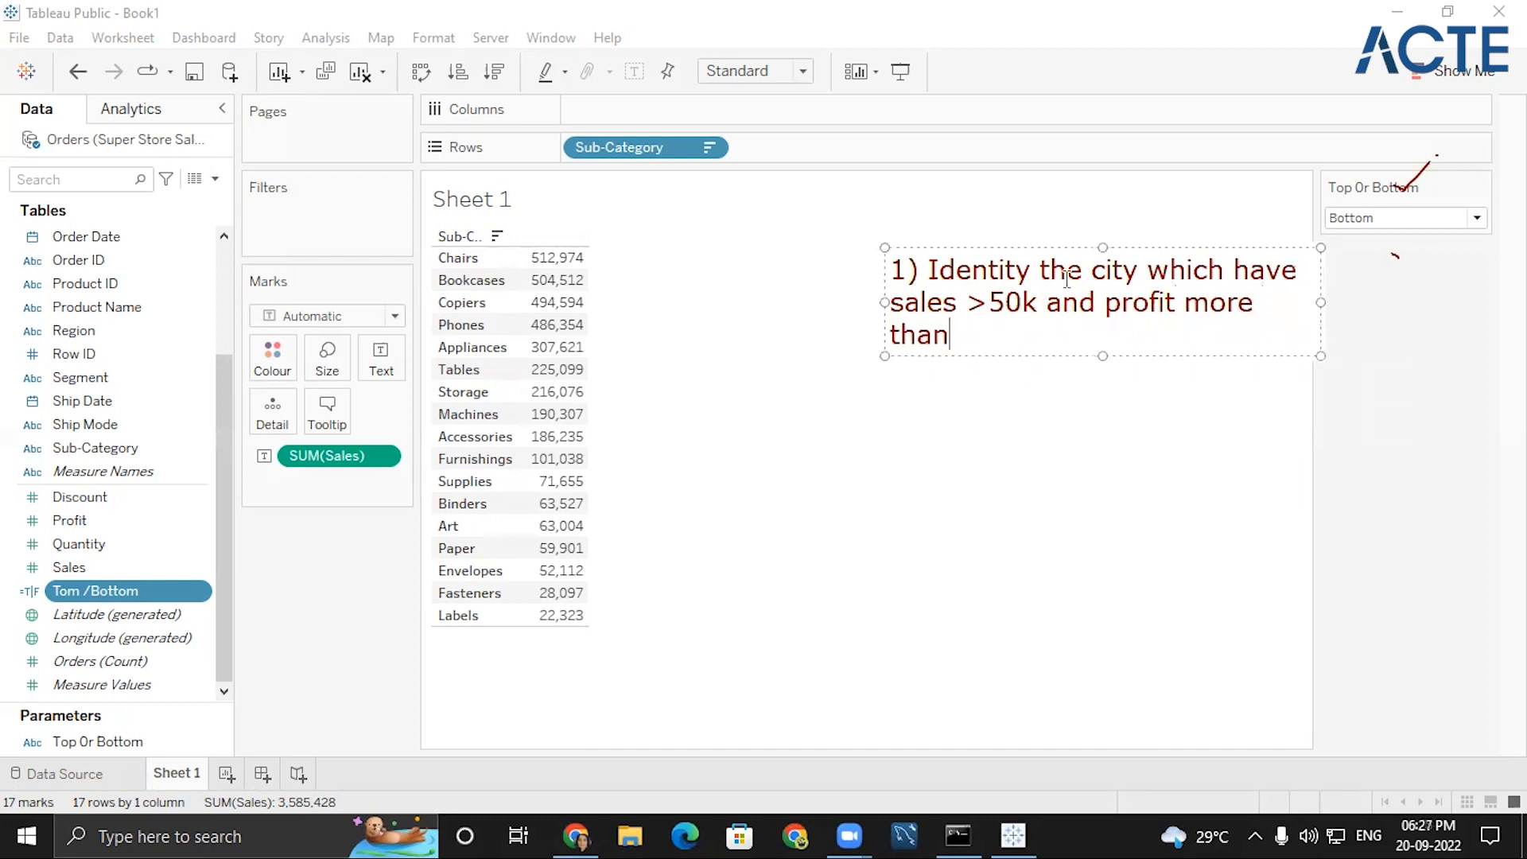
type(" 4k")
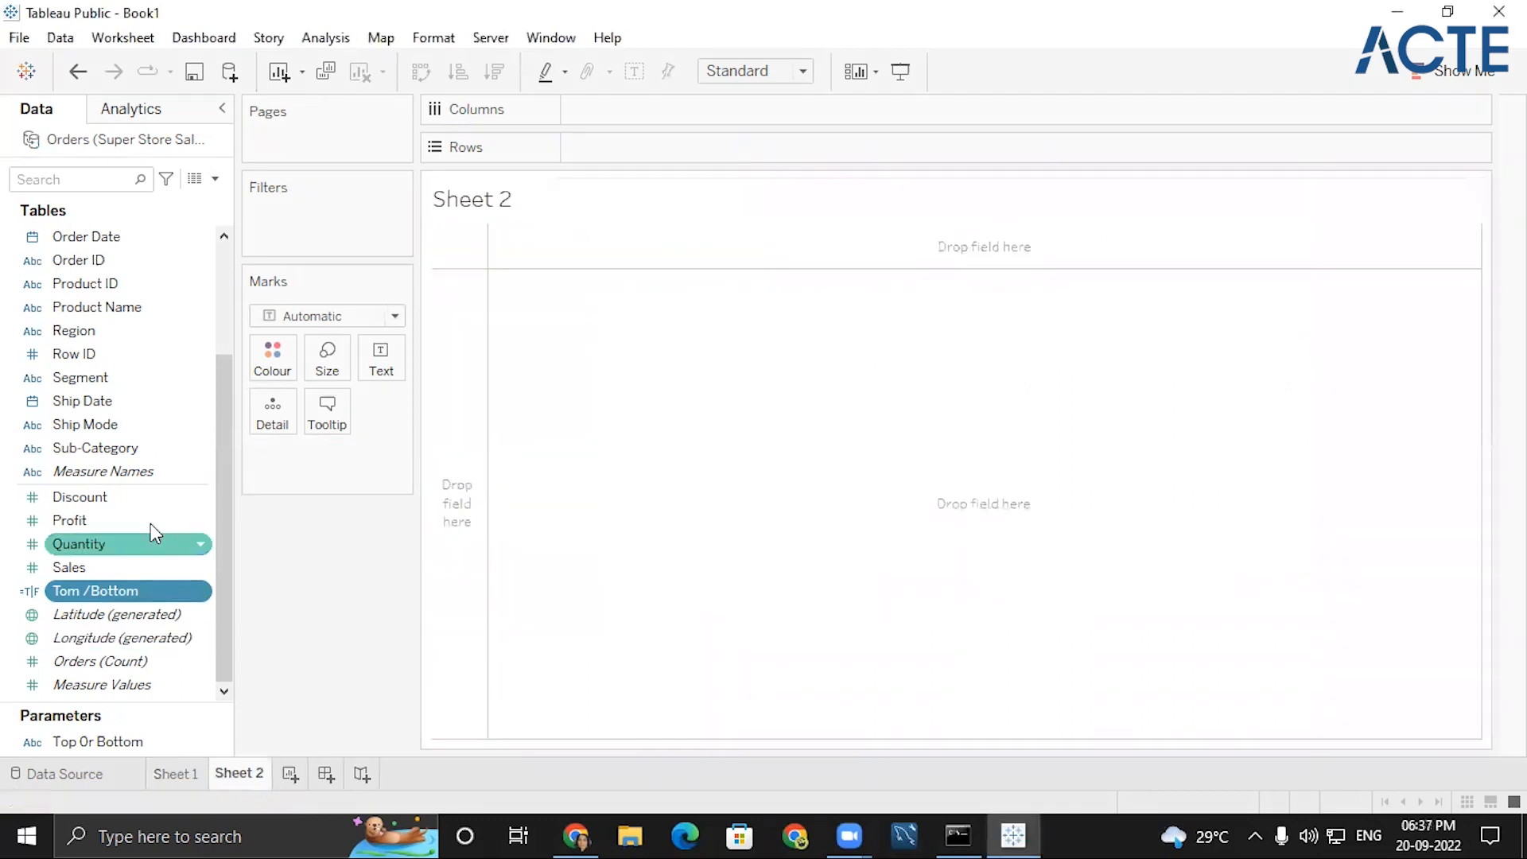
- Plot the City field on the empty Sheet 2 as a map with country and state detail
scroll(151, 488, "up", 3)
left_click(97, 303)
left_click(109, 328)
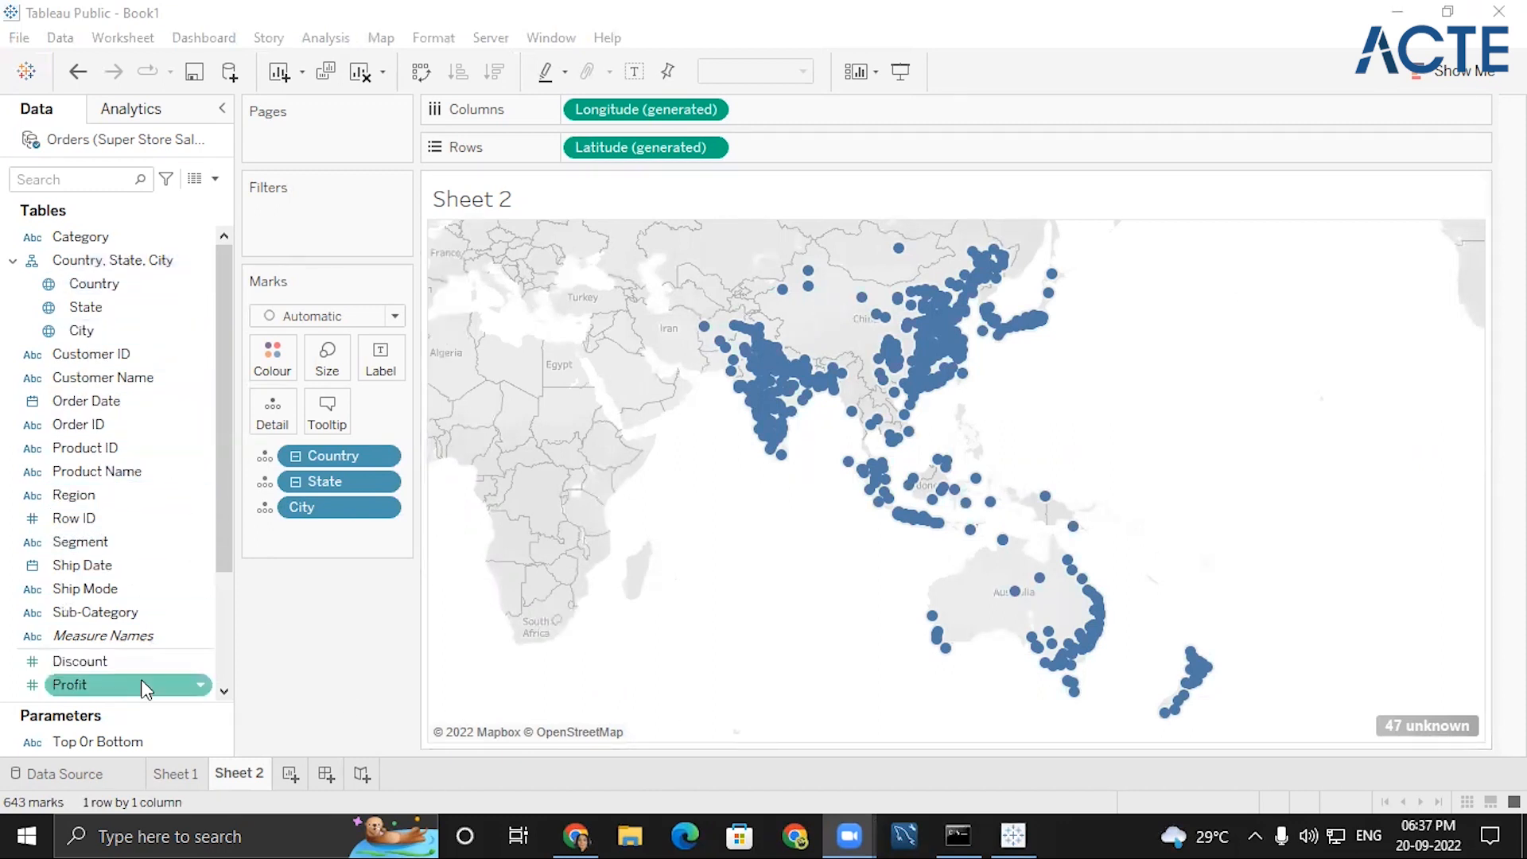
- Add Sales to the city map so that it sizes the marks
scroll(95, 678, "down", 3)
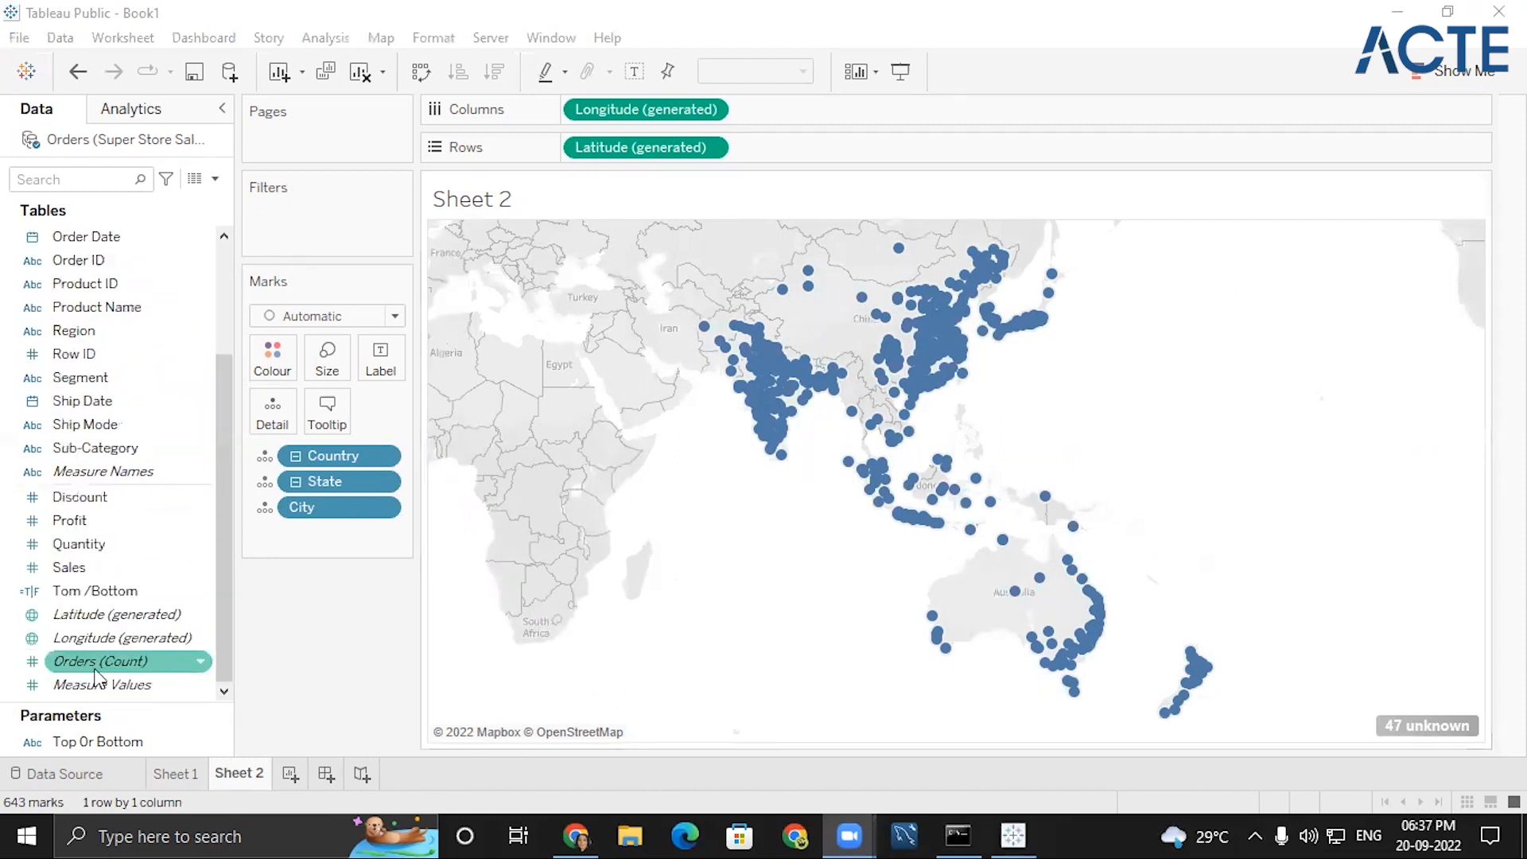
left_click(84, 563)
double_click(85, 563)
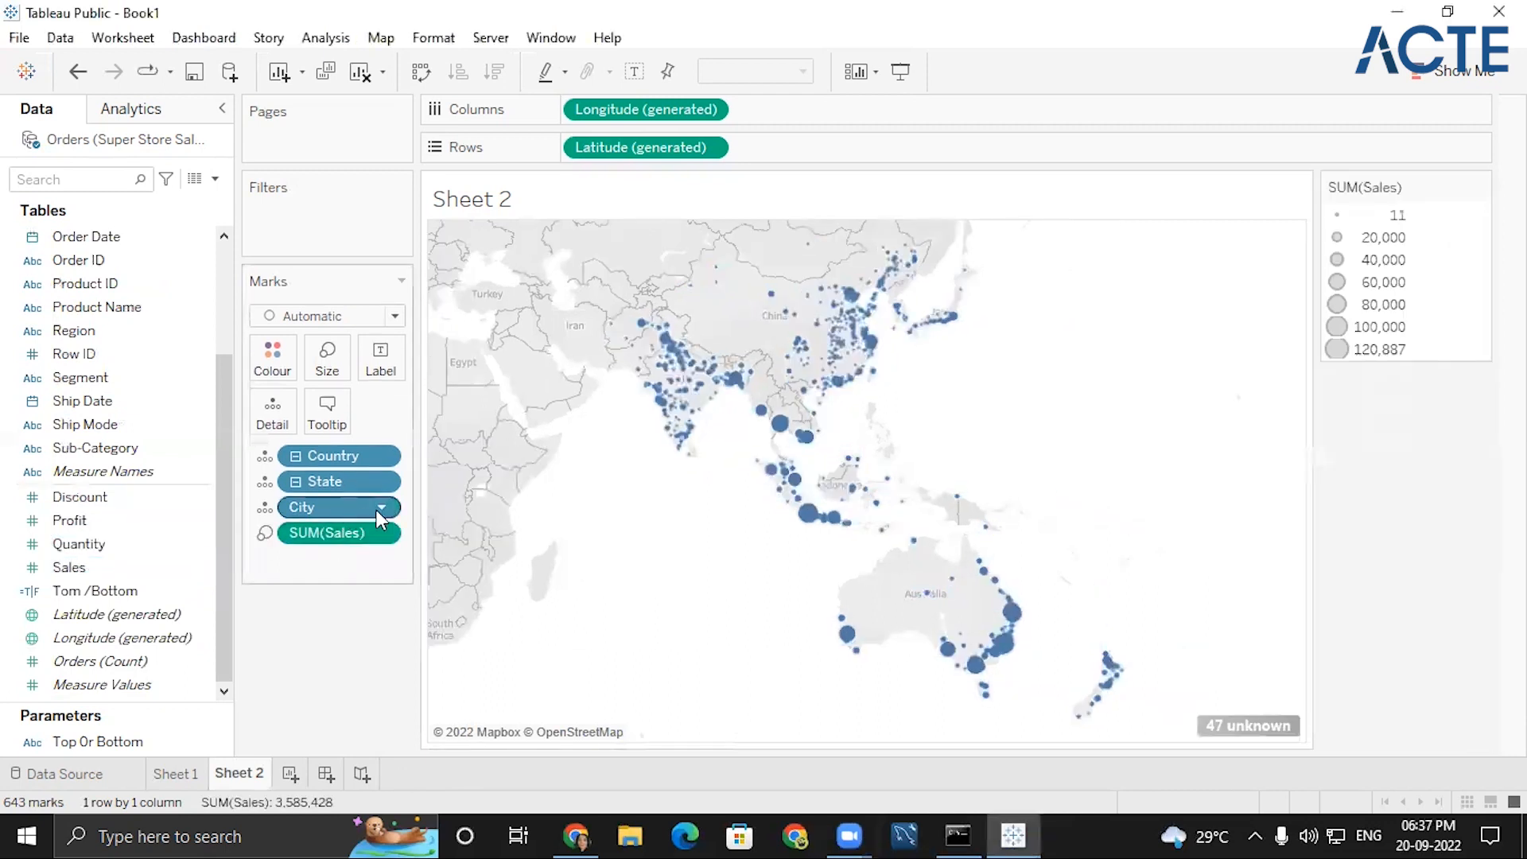
- Filter the map by SUM(Sales) to cities with sales of at least 50000
left_click(386, 532)
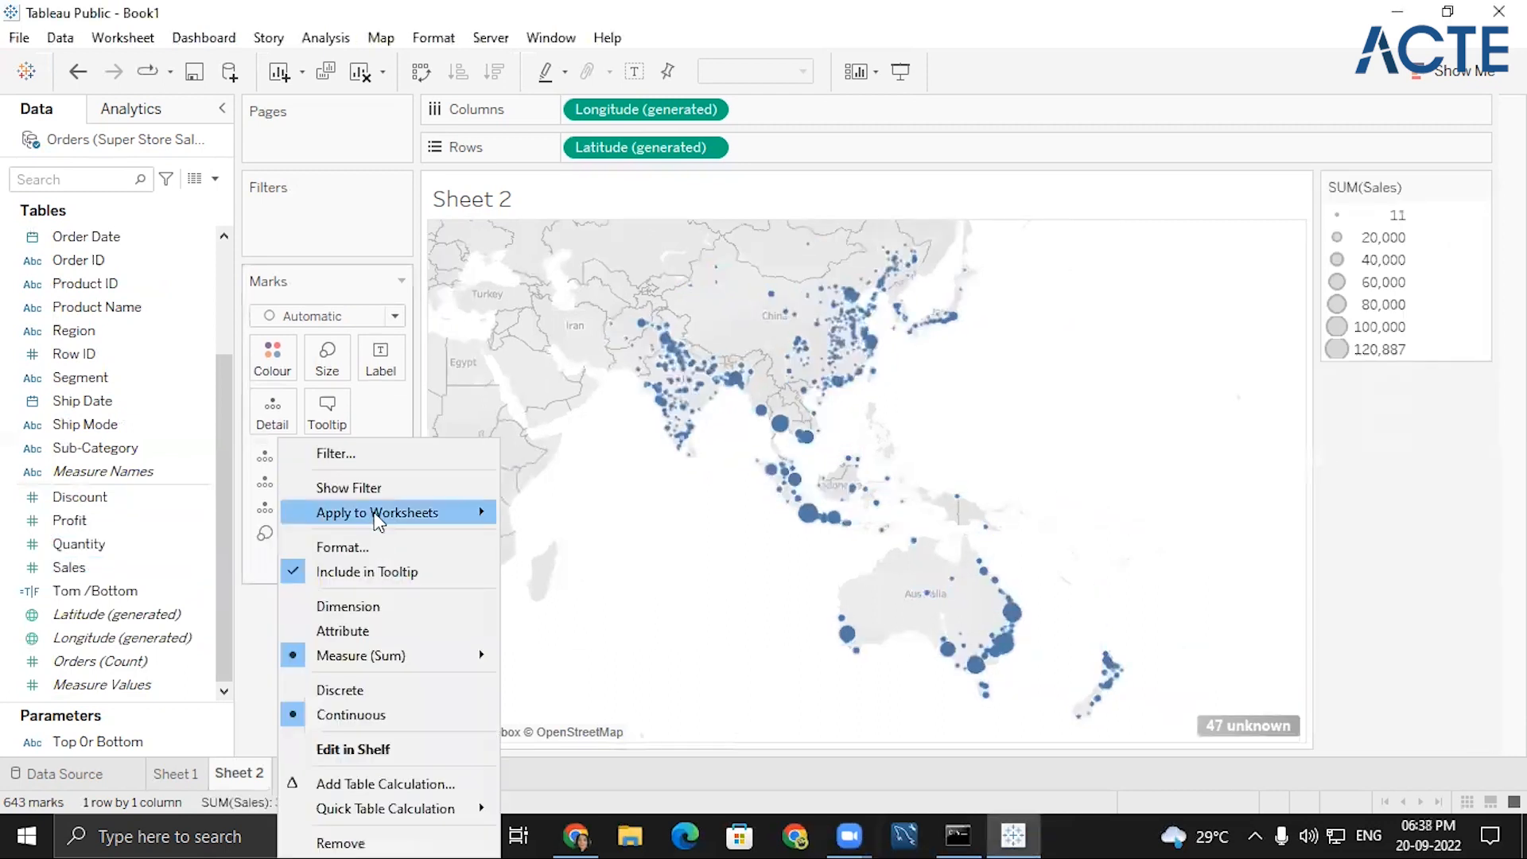
left_click(362, 460)
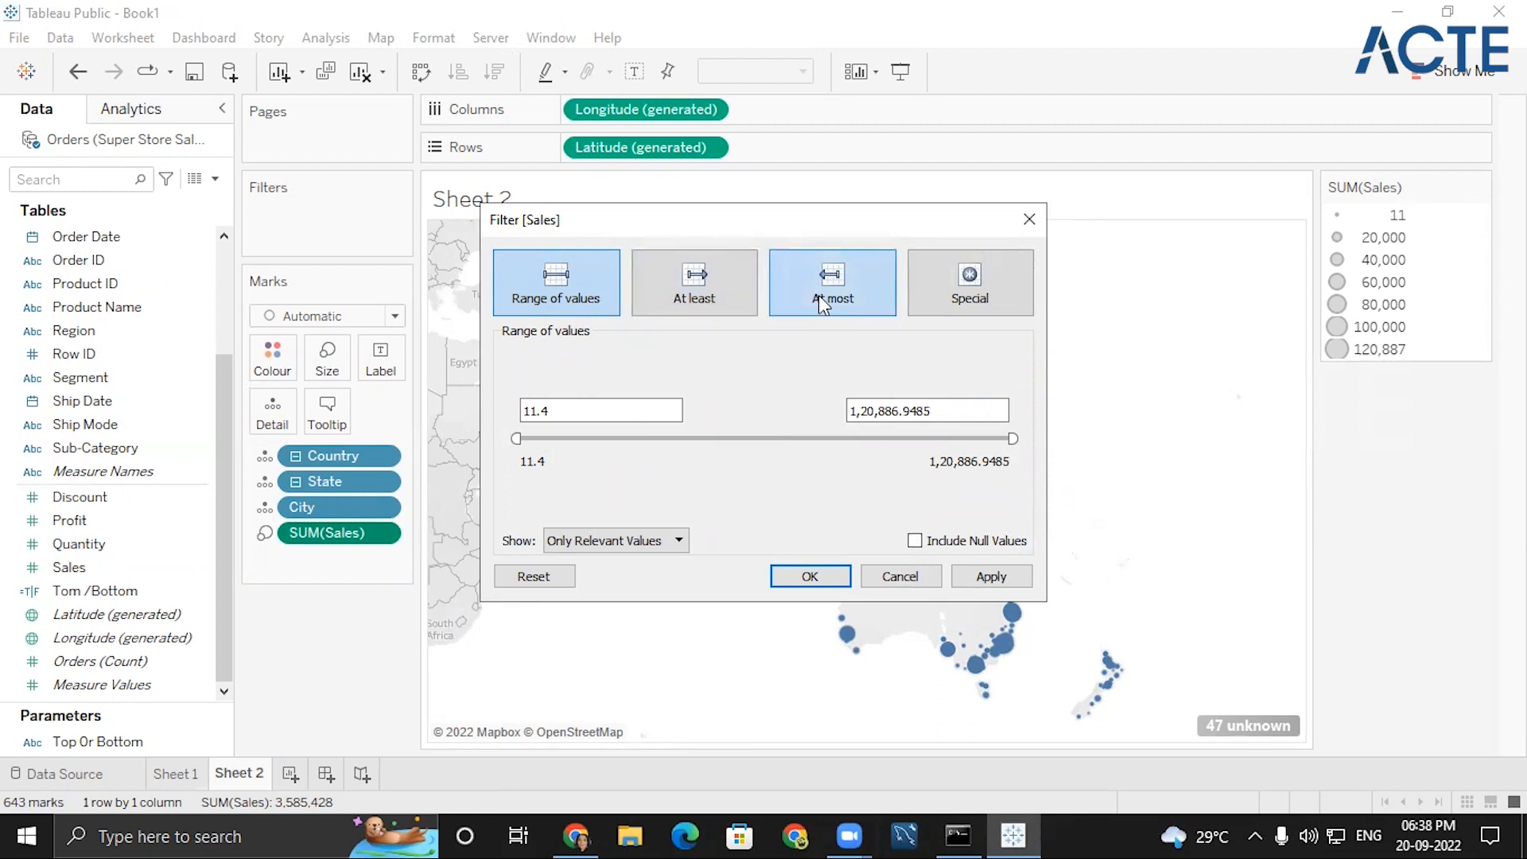
left_click(718, 279)
left_click(627, 411)
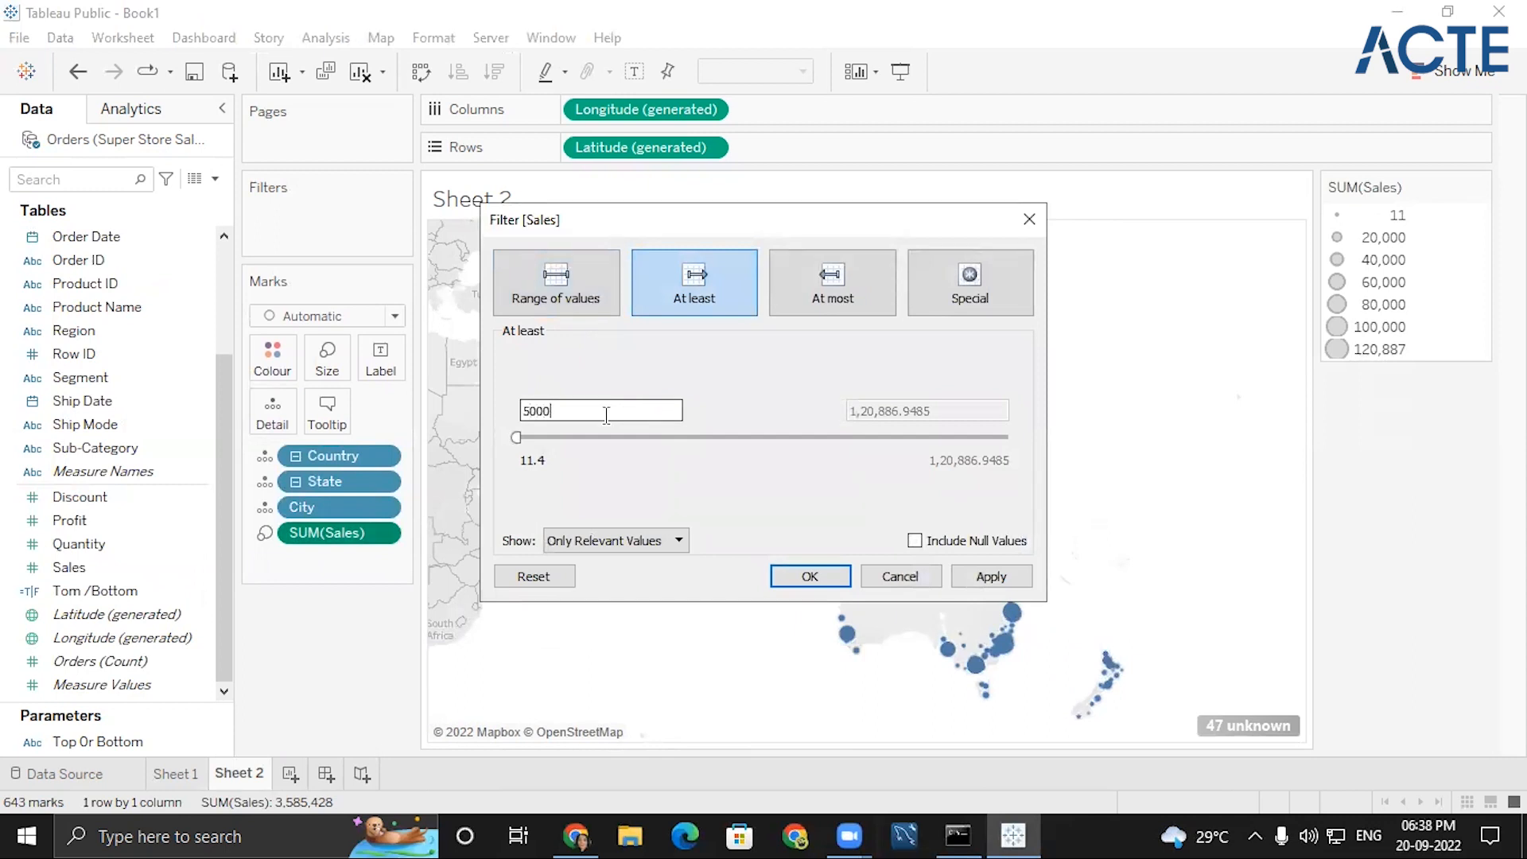
left_click(809, 579)
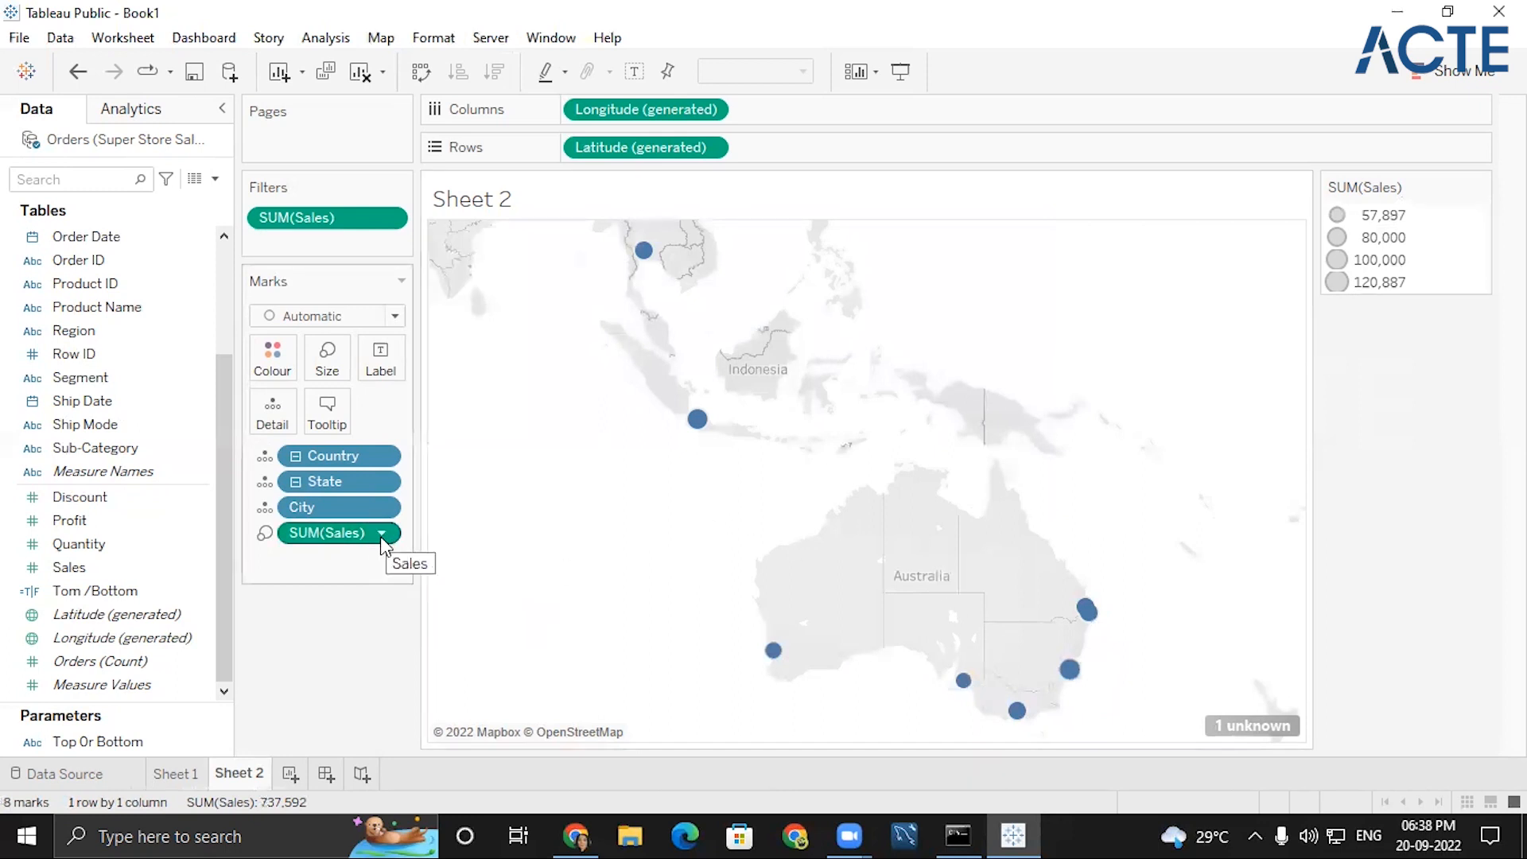
- Add Profit to the filtered city map so that it colours the marks
double_click(96, 523)
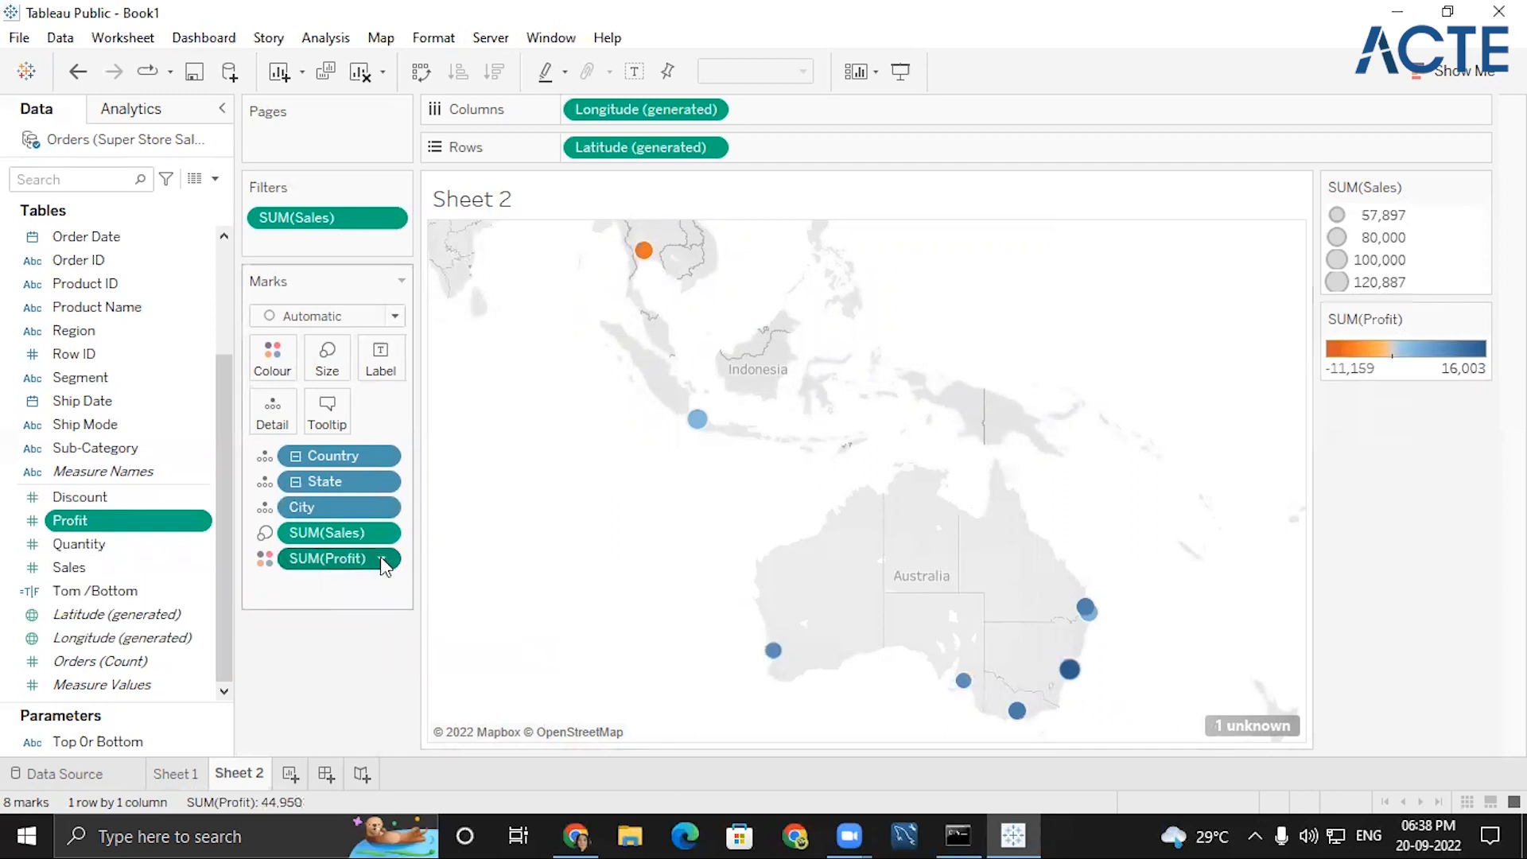
left_click(383, 560)
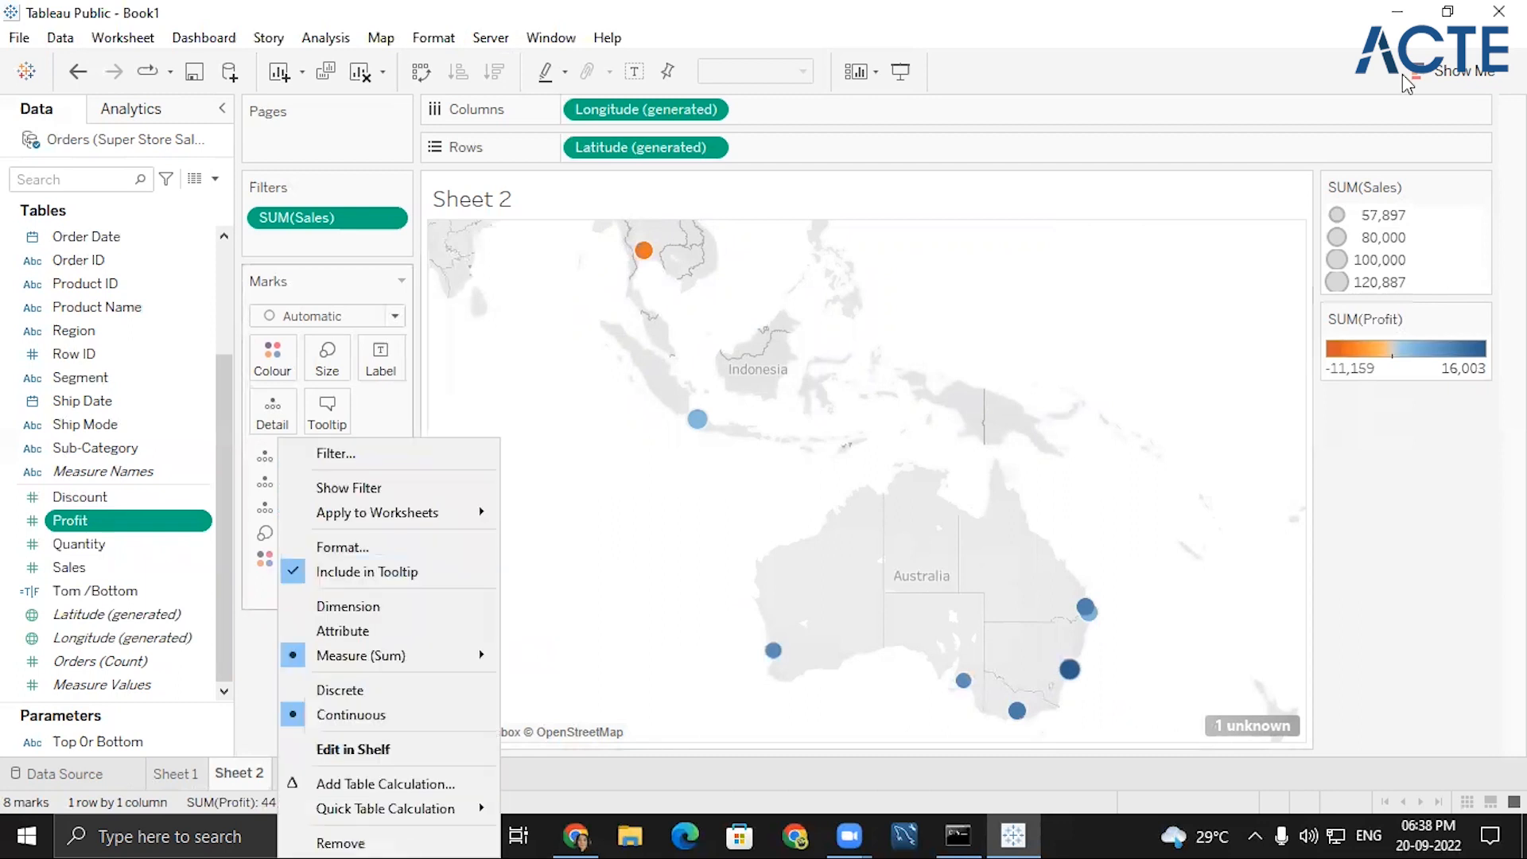
left_click(1422, 79)
left_click(1424, 79)
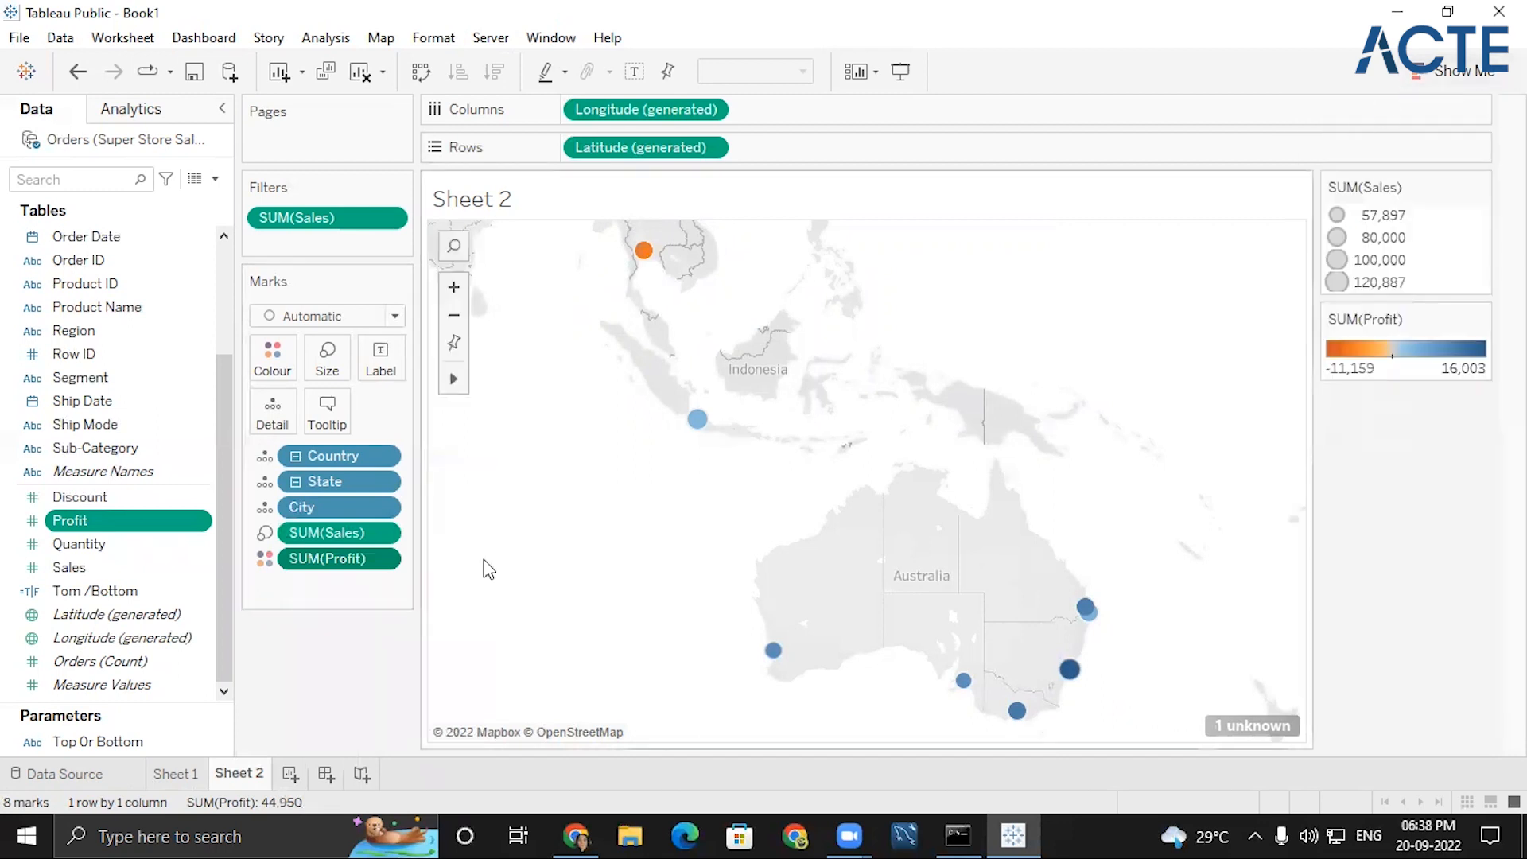
left_click(387, 561)
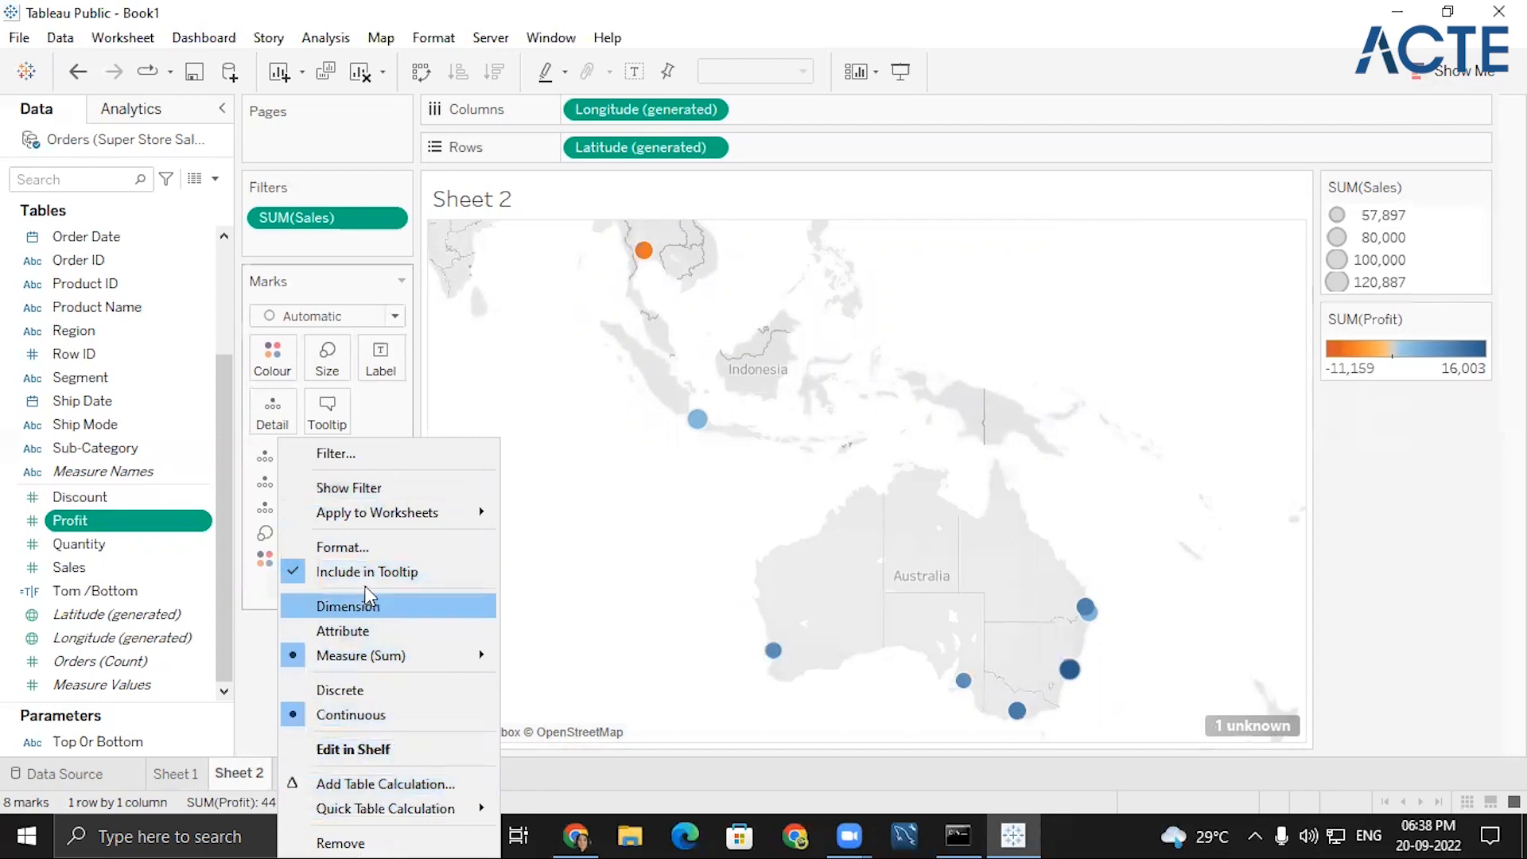
mouse_move(368, 525)
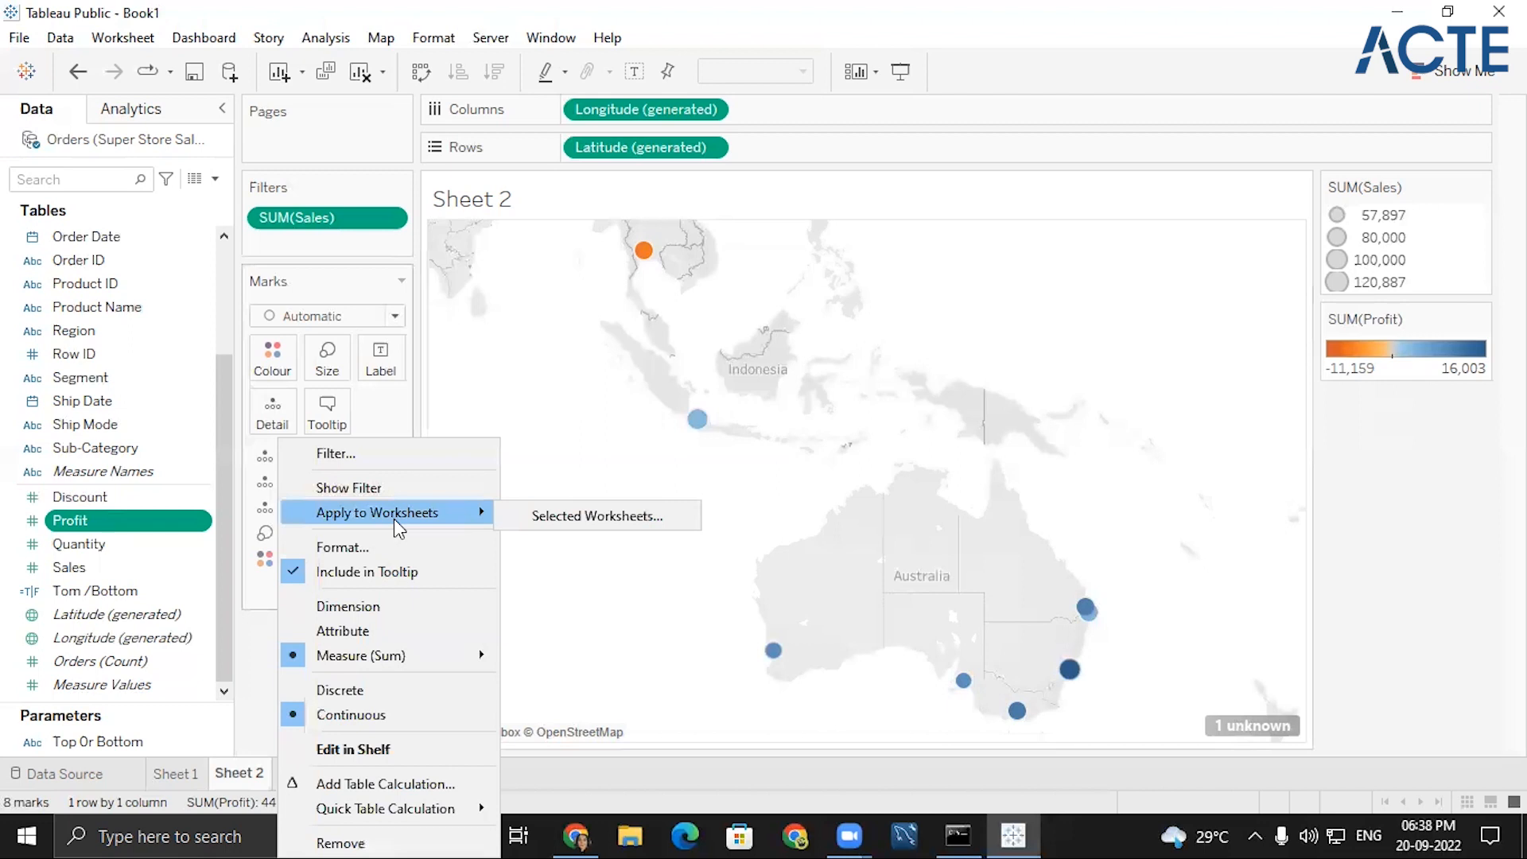
- Clear the Sales filter and remove the Sales sizing and Profit colouring from the city map
left_click(382, 234)
left_click(392, 219)
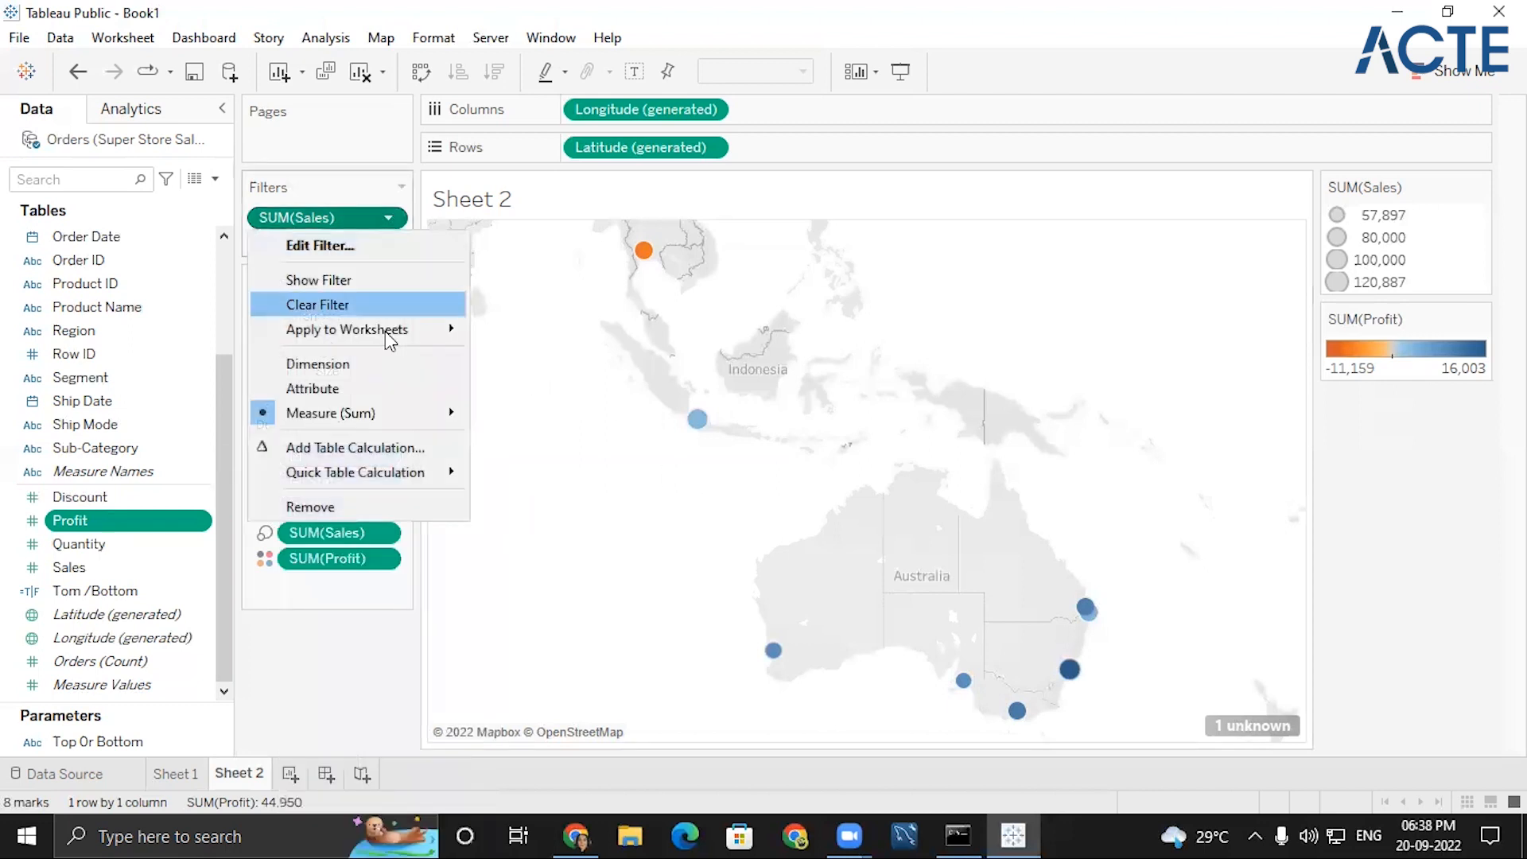
left_click(386, 506)
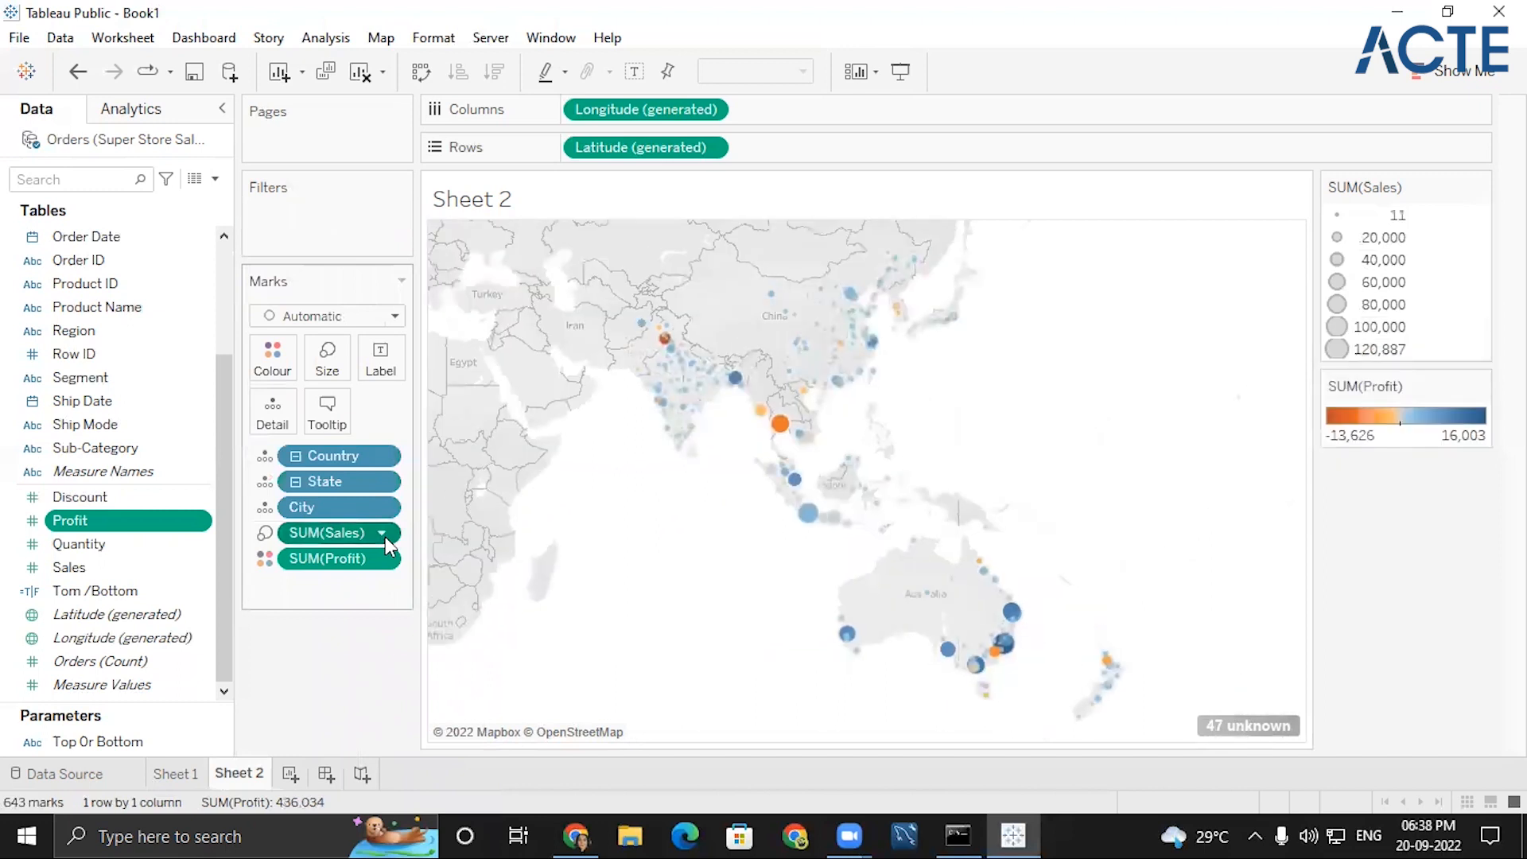
right_click(385, 536)
left_click(333, 835)
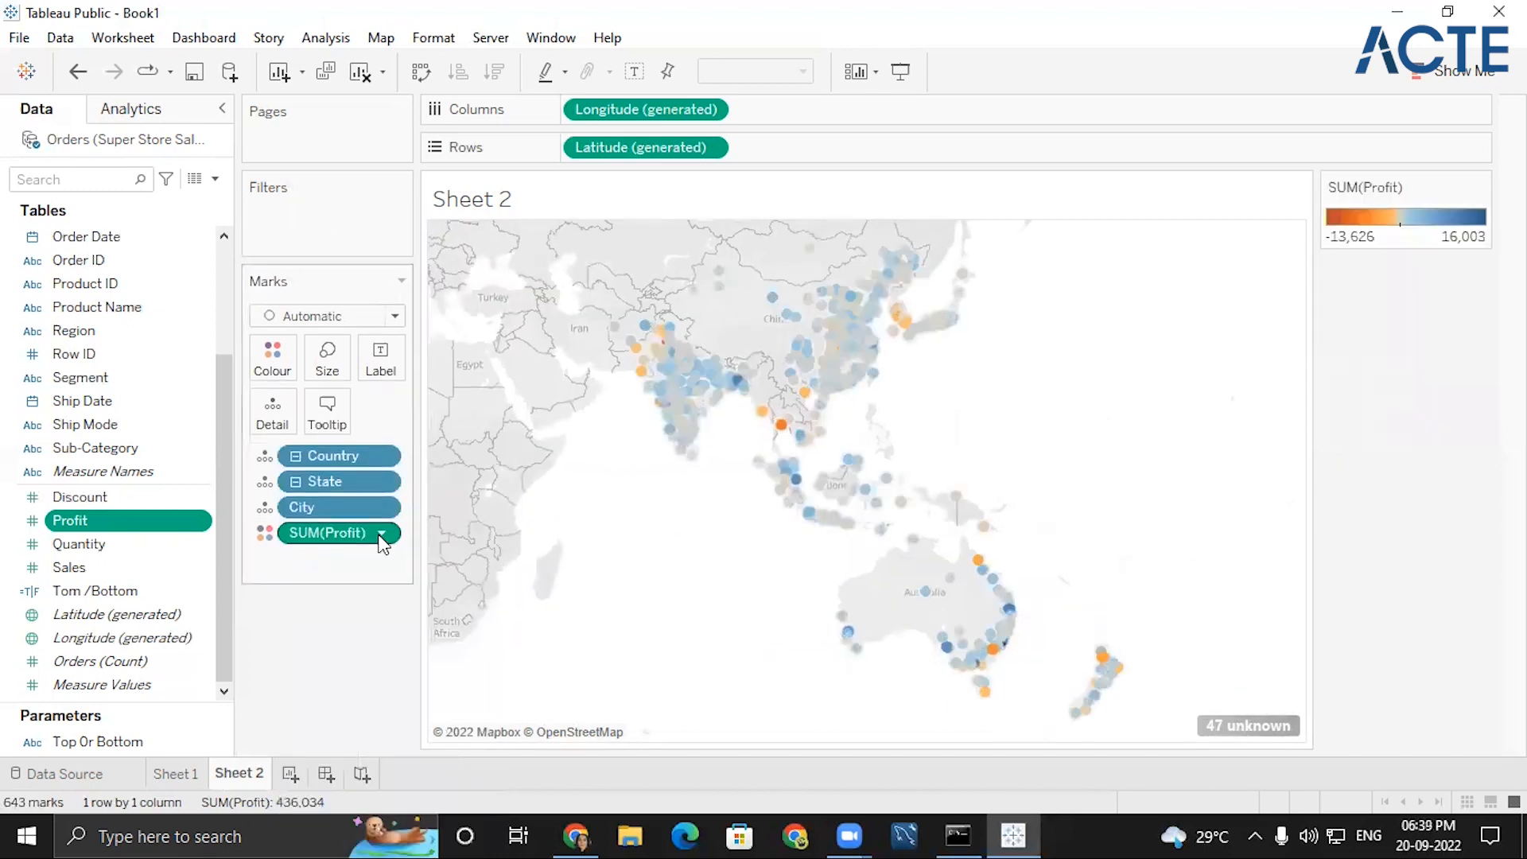
left_click(382, 534)
left_click(345, 831)
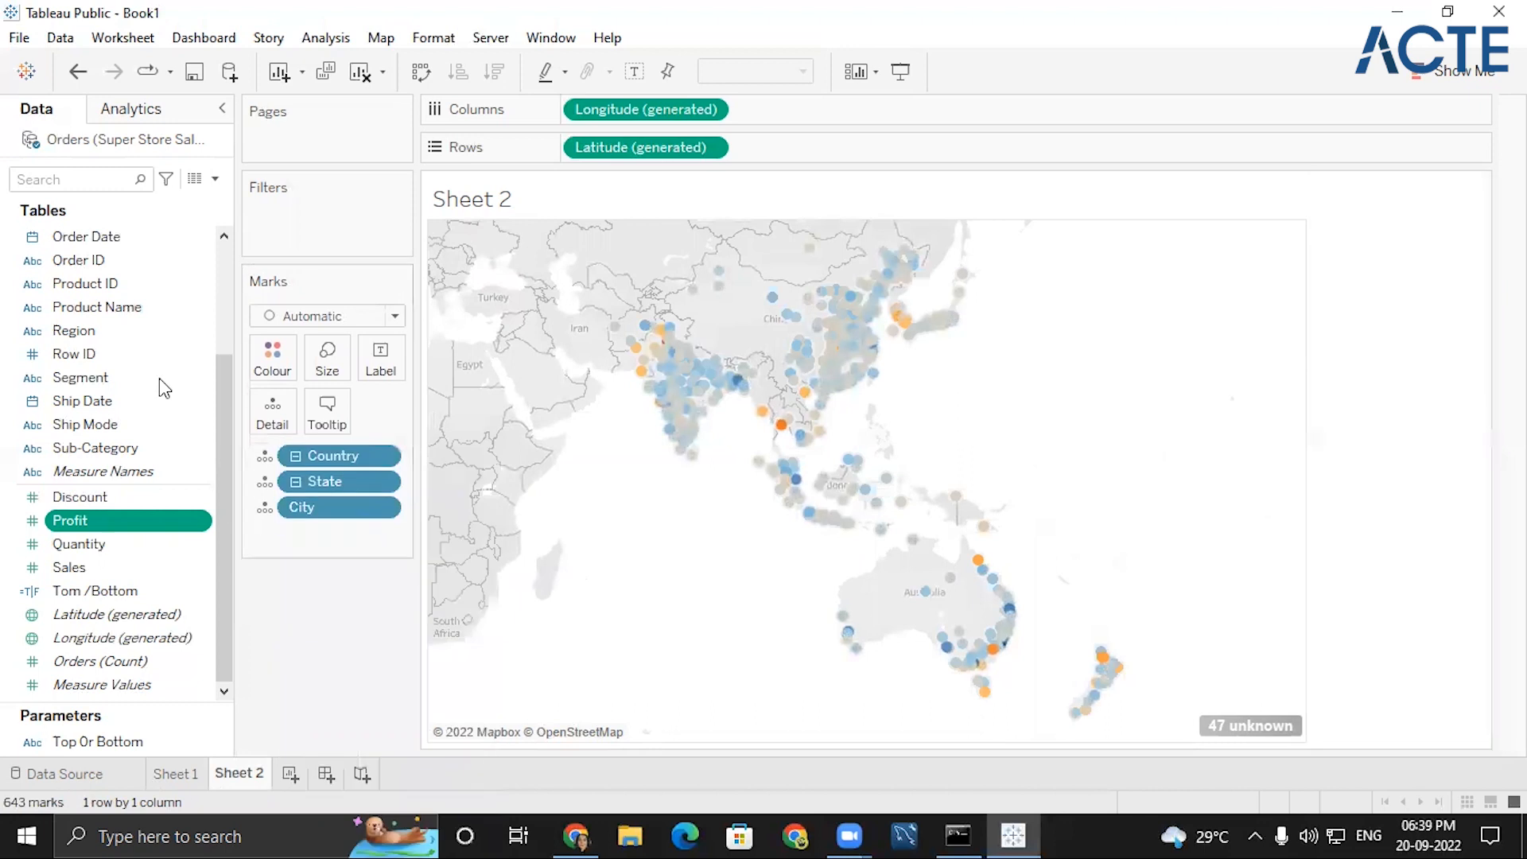
left_click(216, 180)
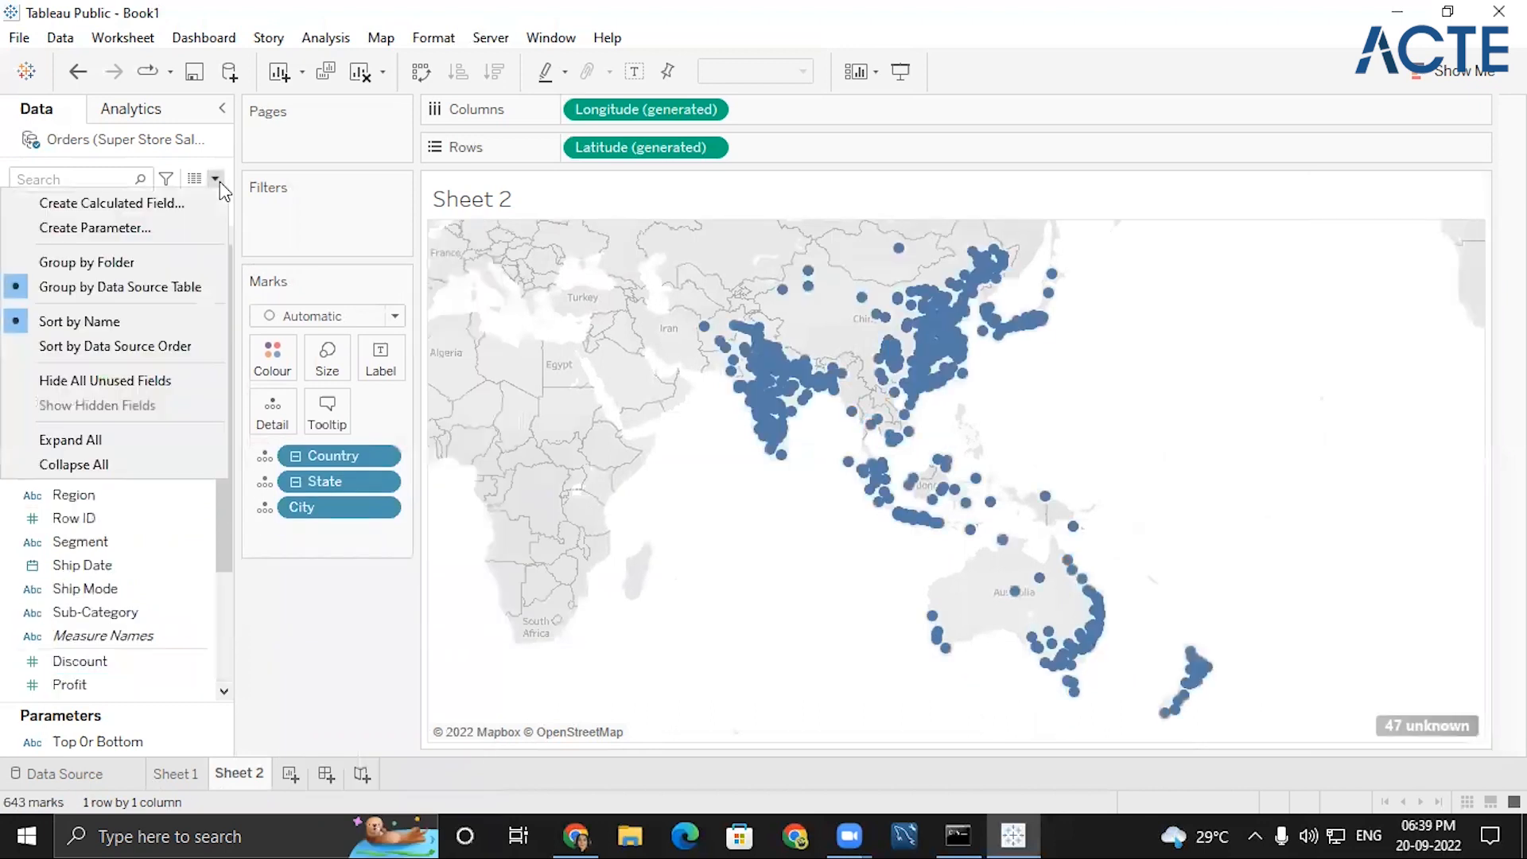
left_click(322, 707)
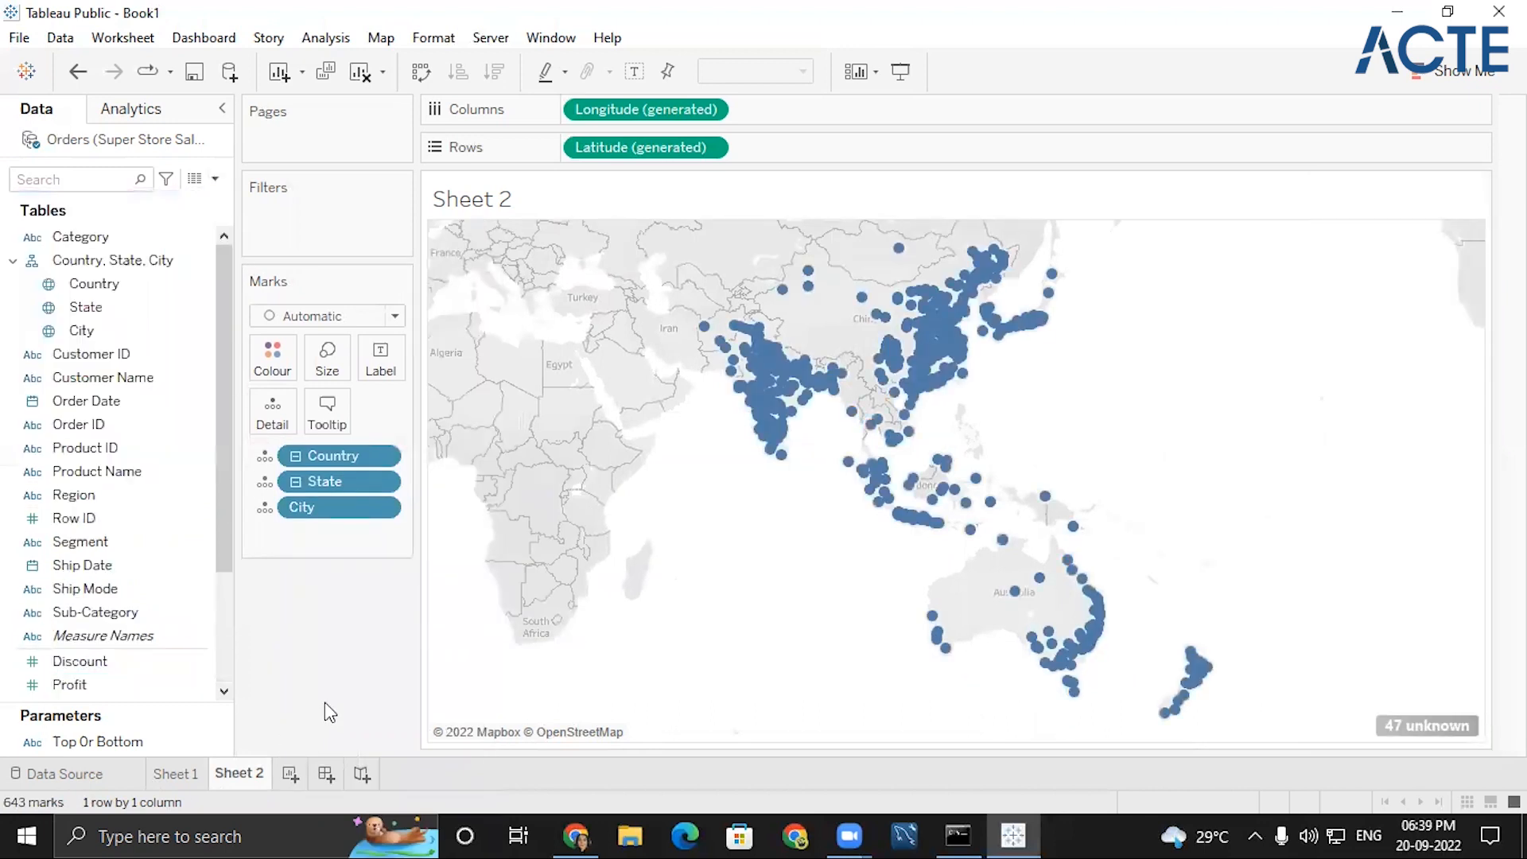
left_click_drag(225, 569, 216, 676)
left_click(197, 569)
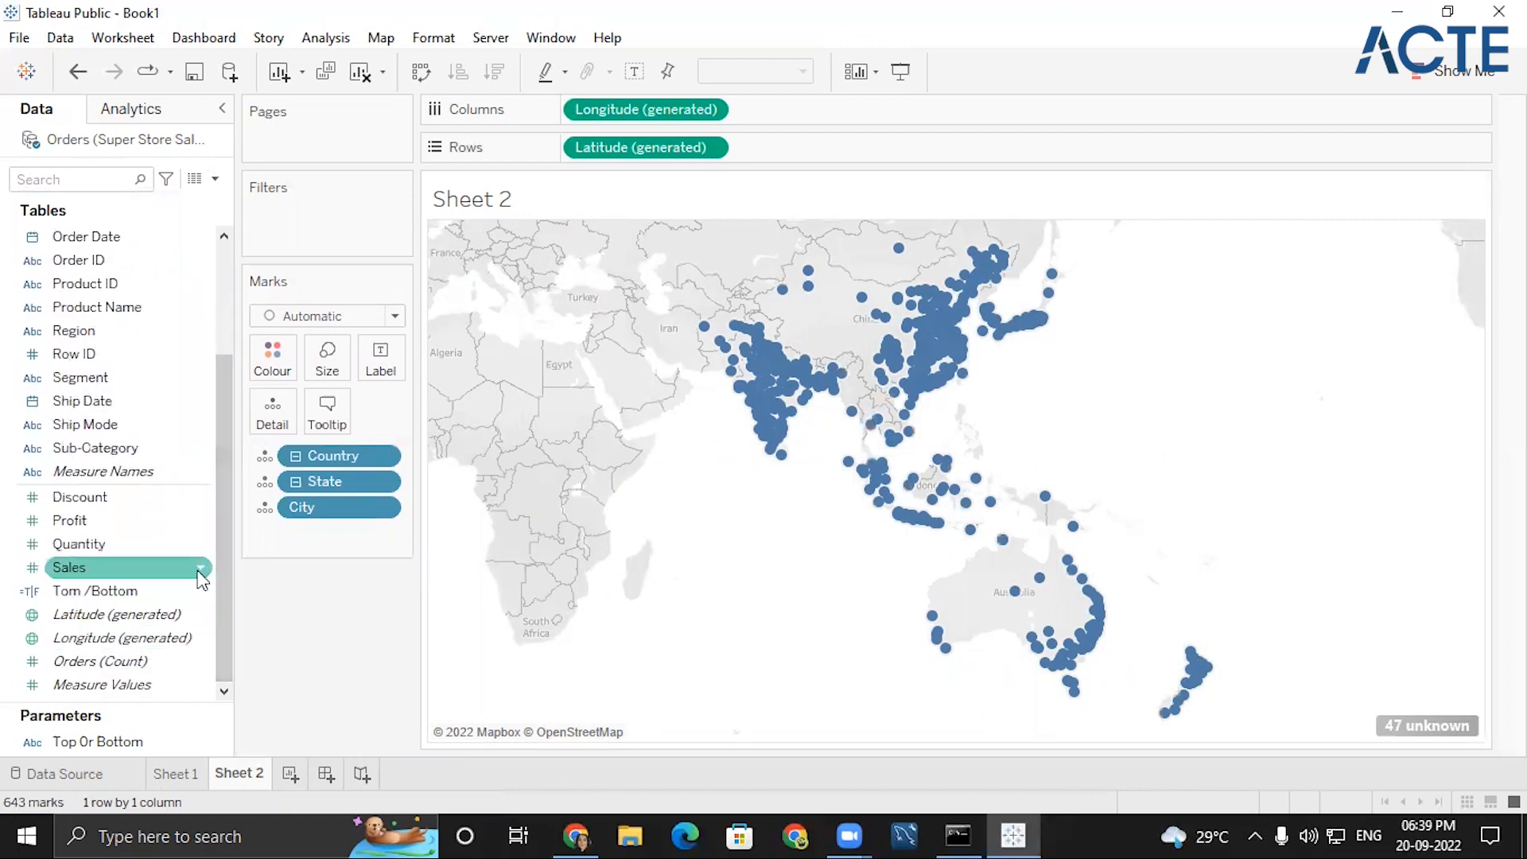
left_click(199, 571)
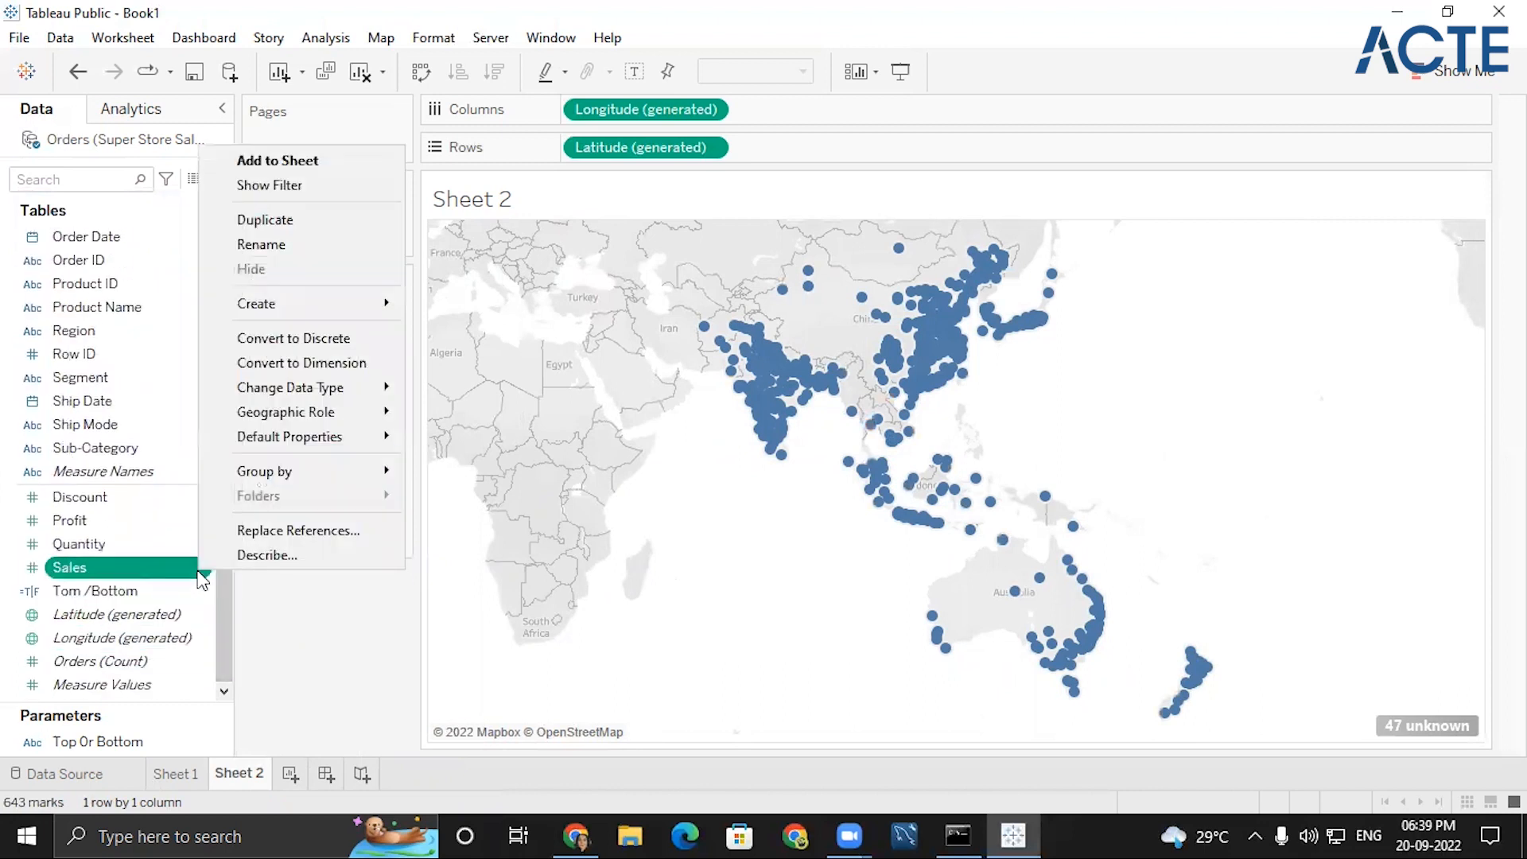
mouse_move(275, 309)
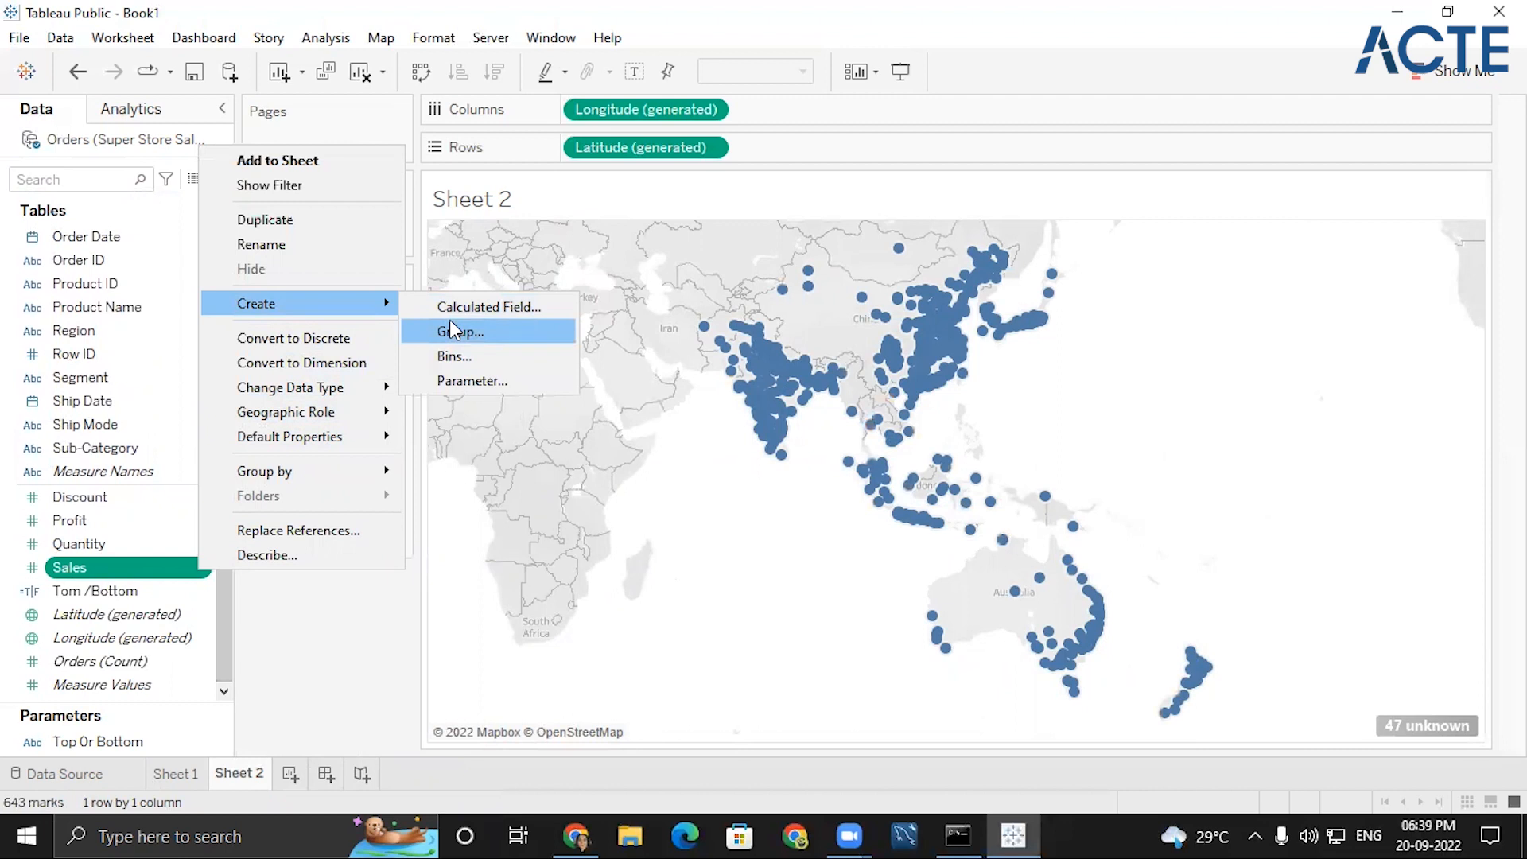
right_click(123, 571)
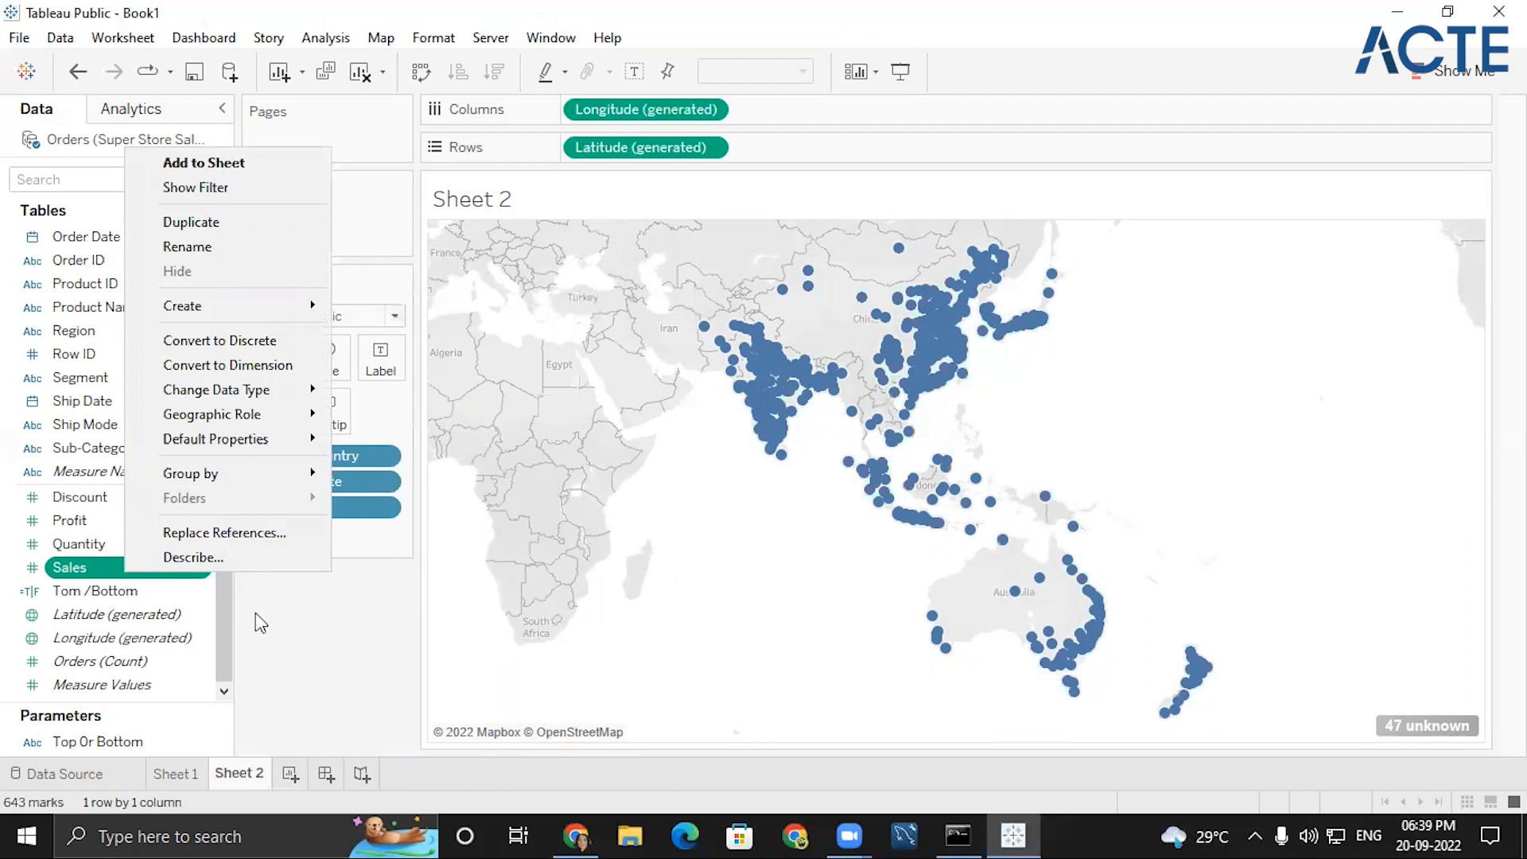
left_click(360, 684)
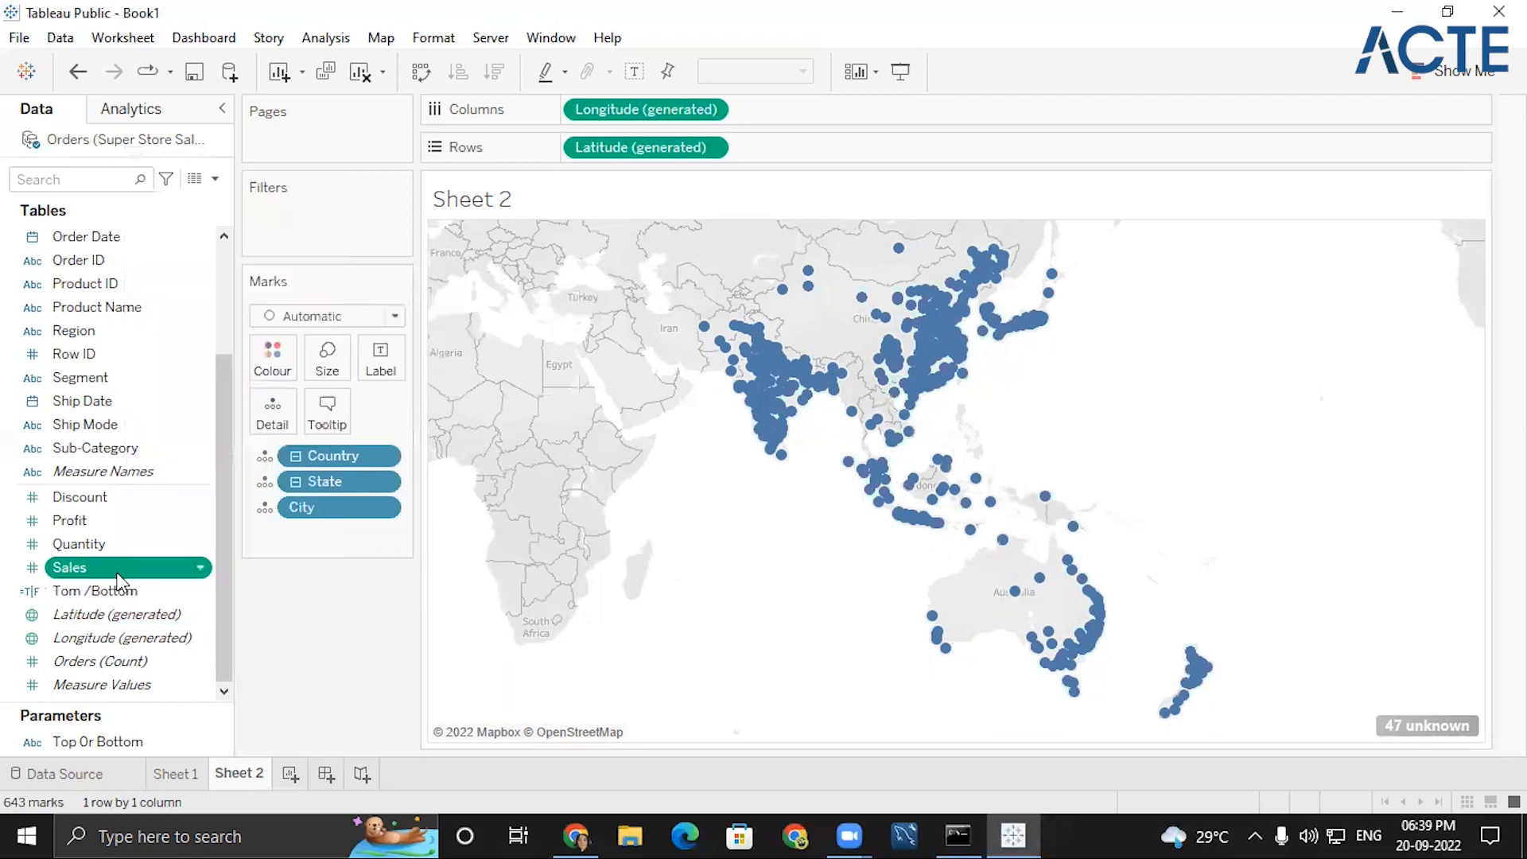
left_click(215, 179)
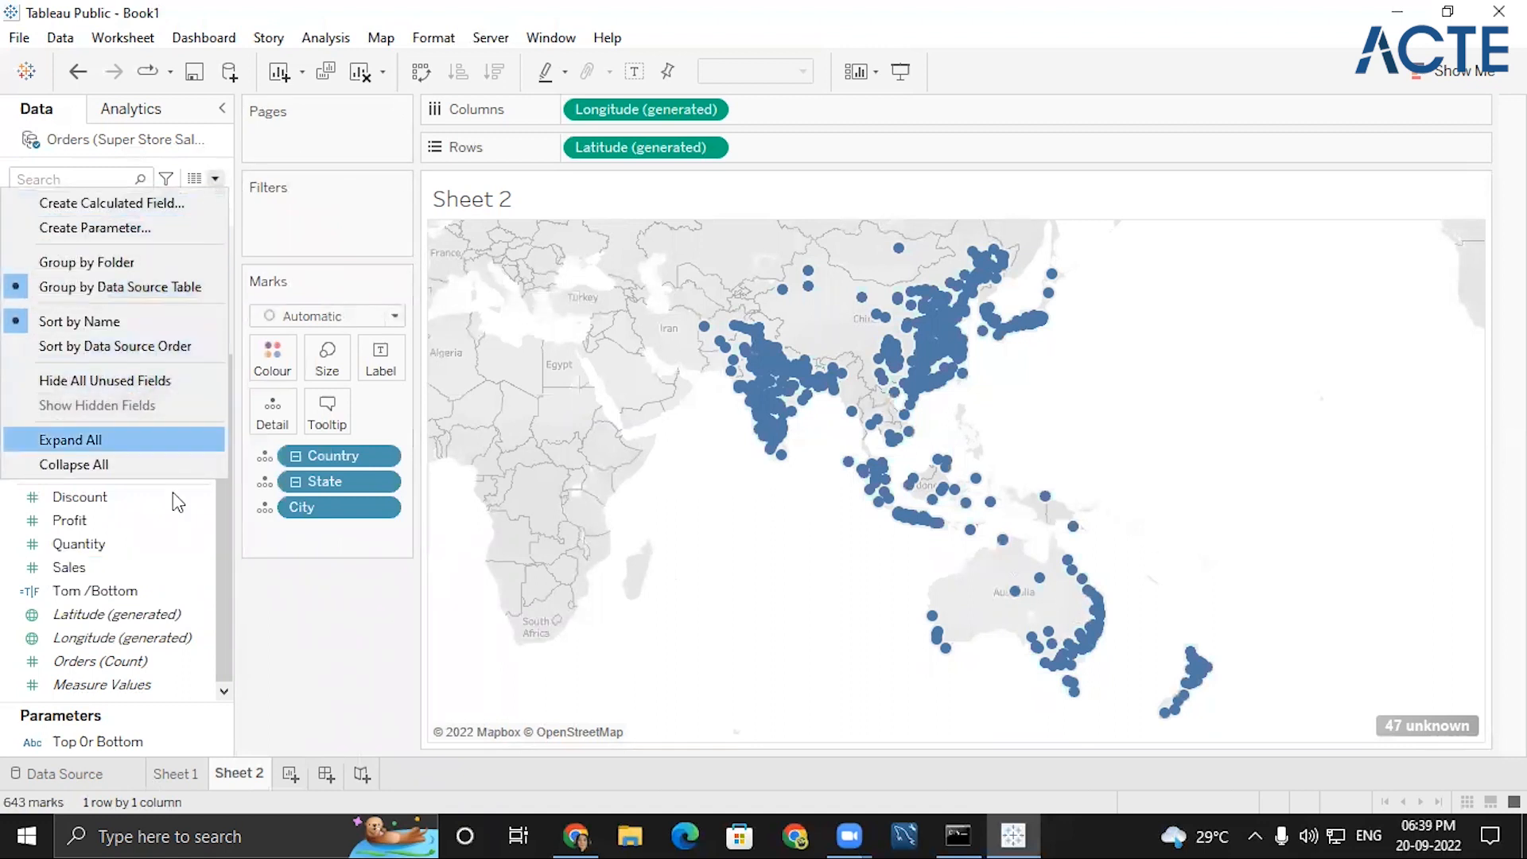
left_click(72, 440)
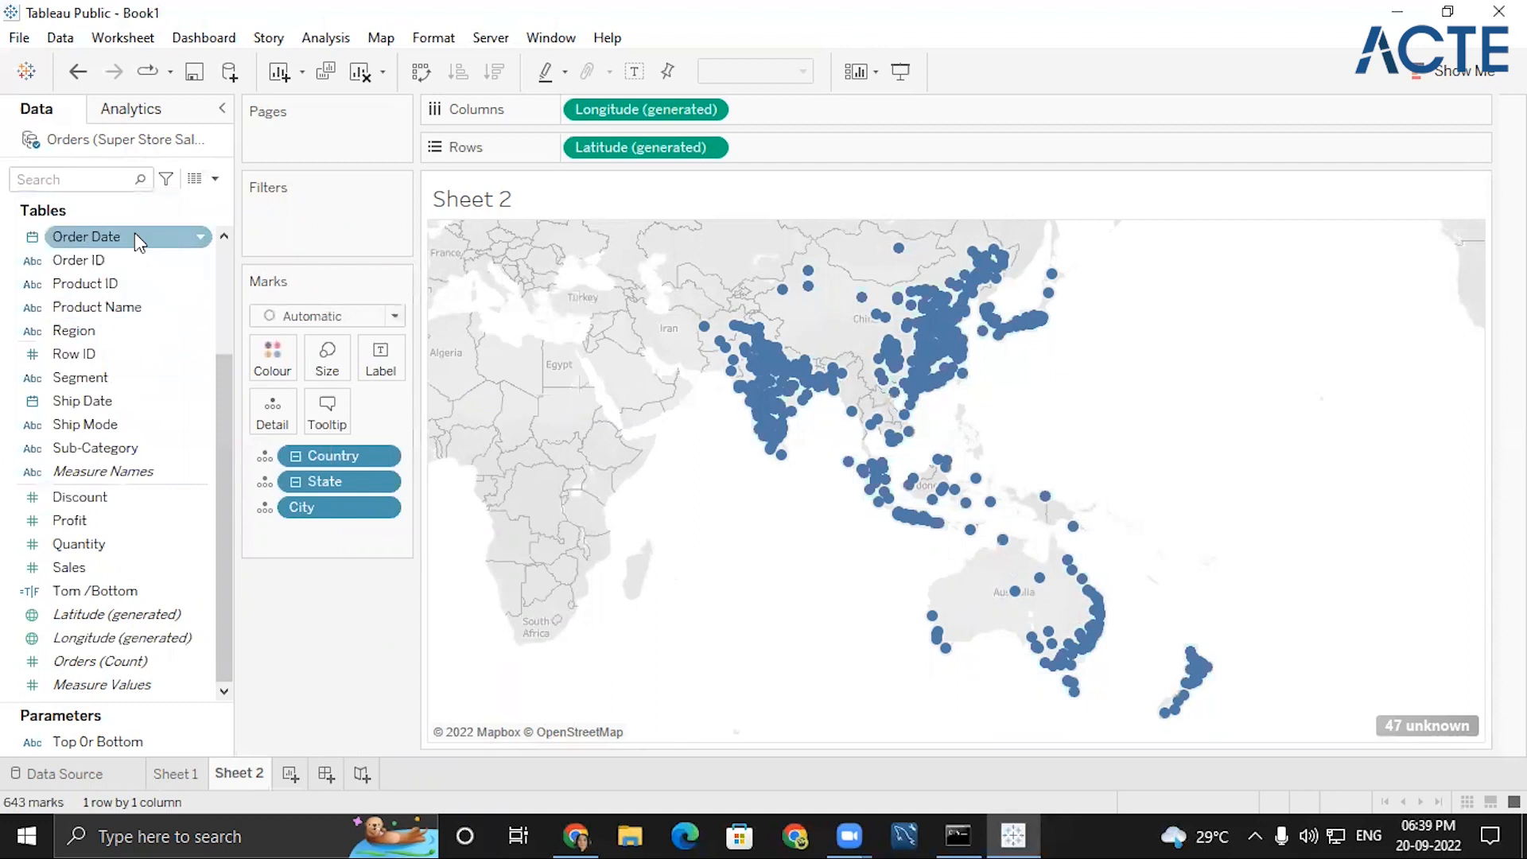
scroll(199, 446, "up", 3)
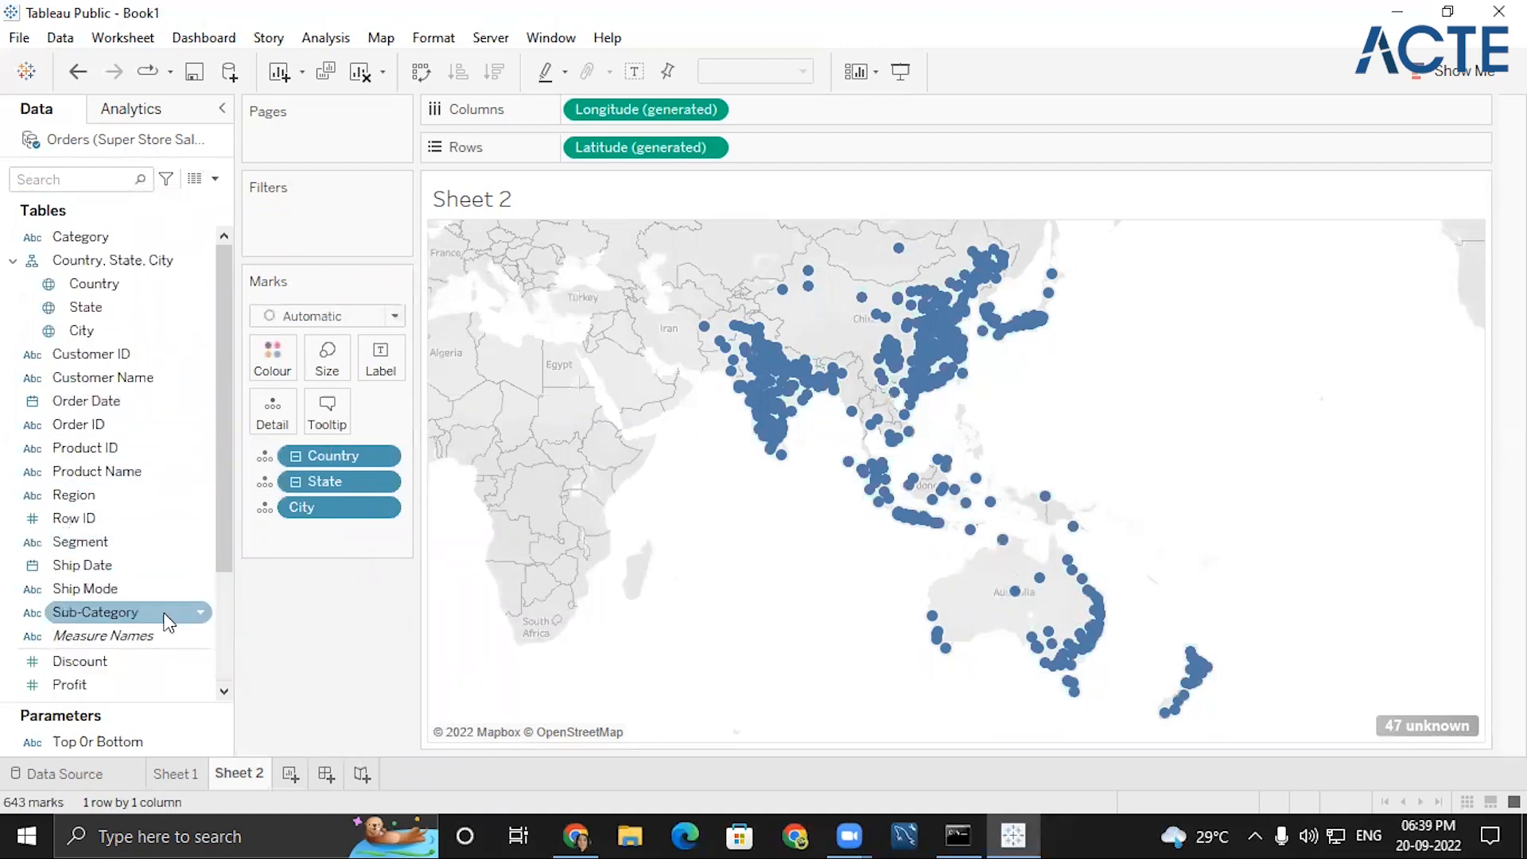
scroll(155, 613, "down", 3)
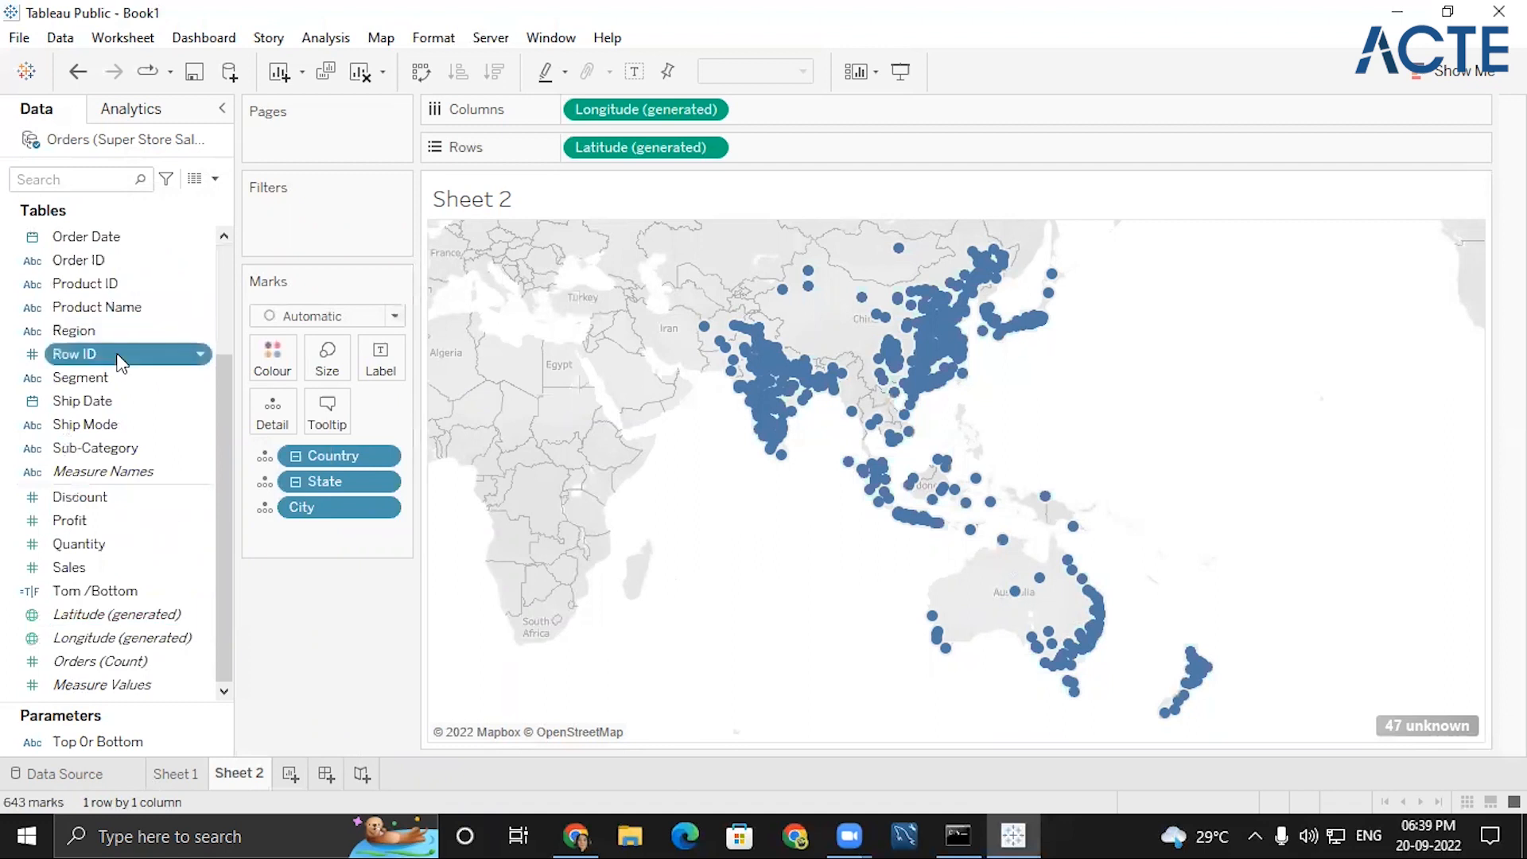
right_click(119, 361)
mouse_move(226, 554)
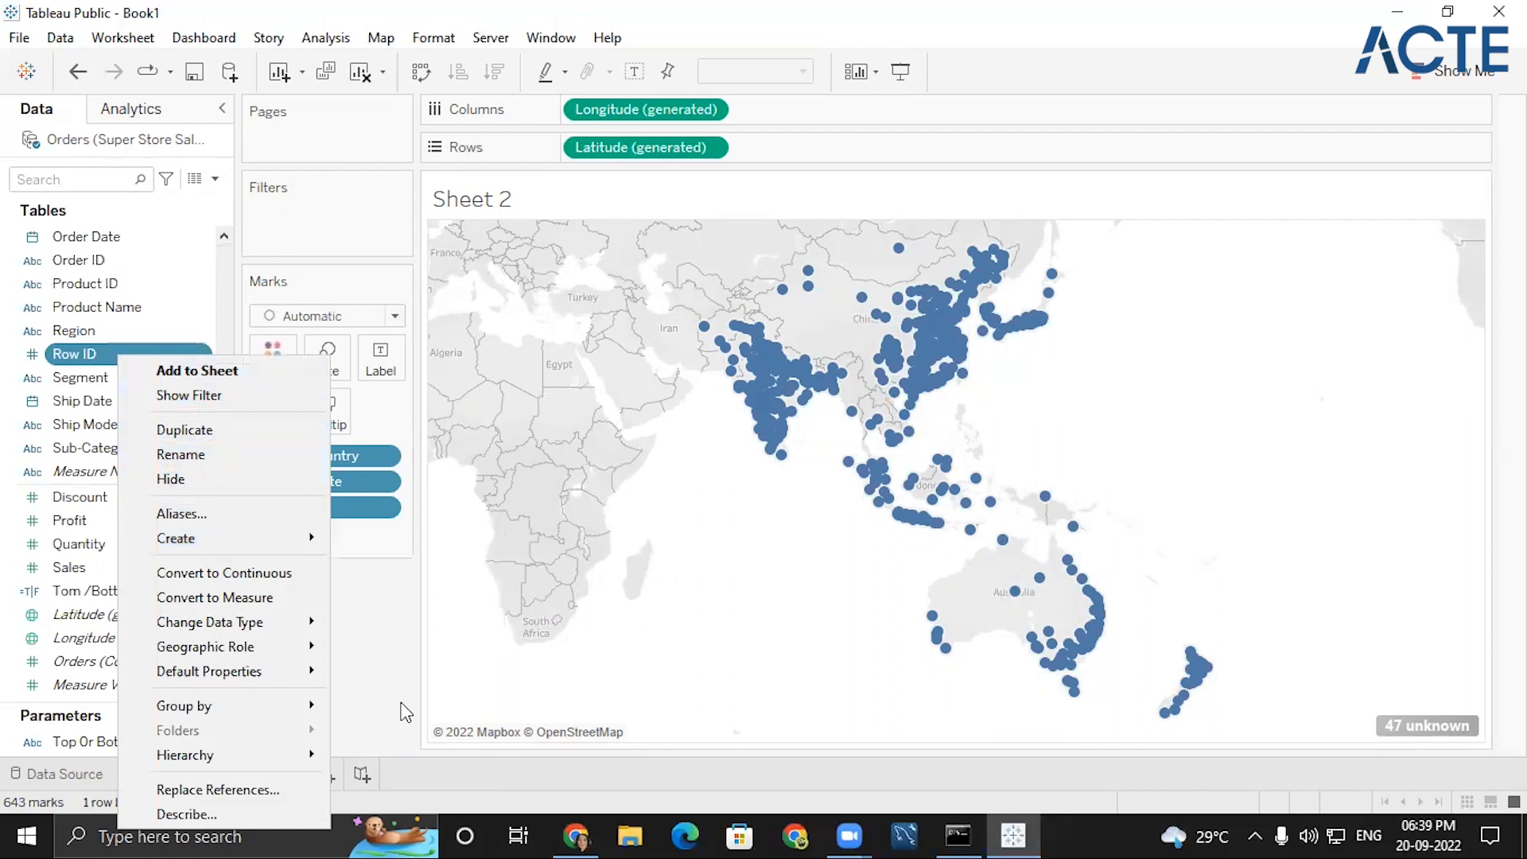
left_click(383, 670)
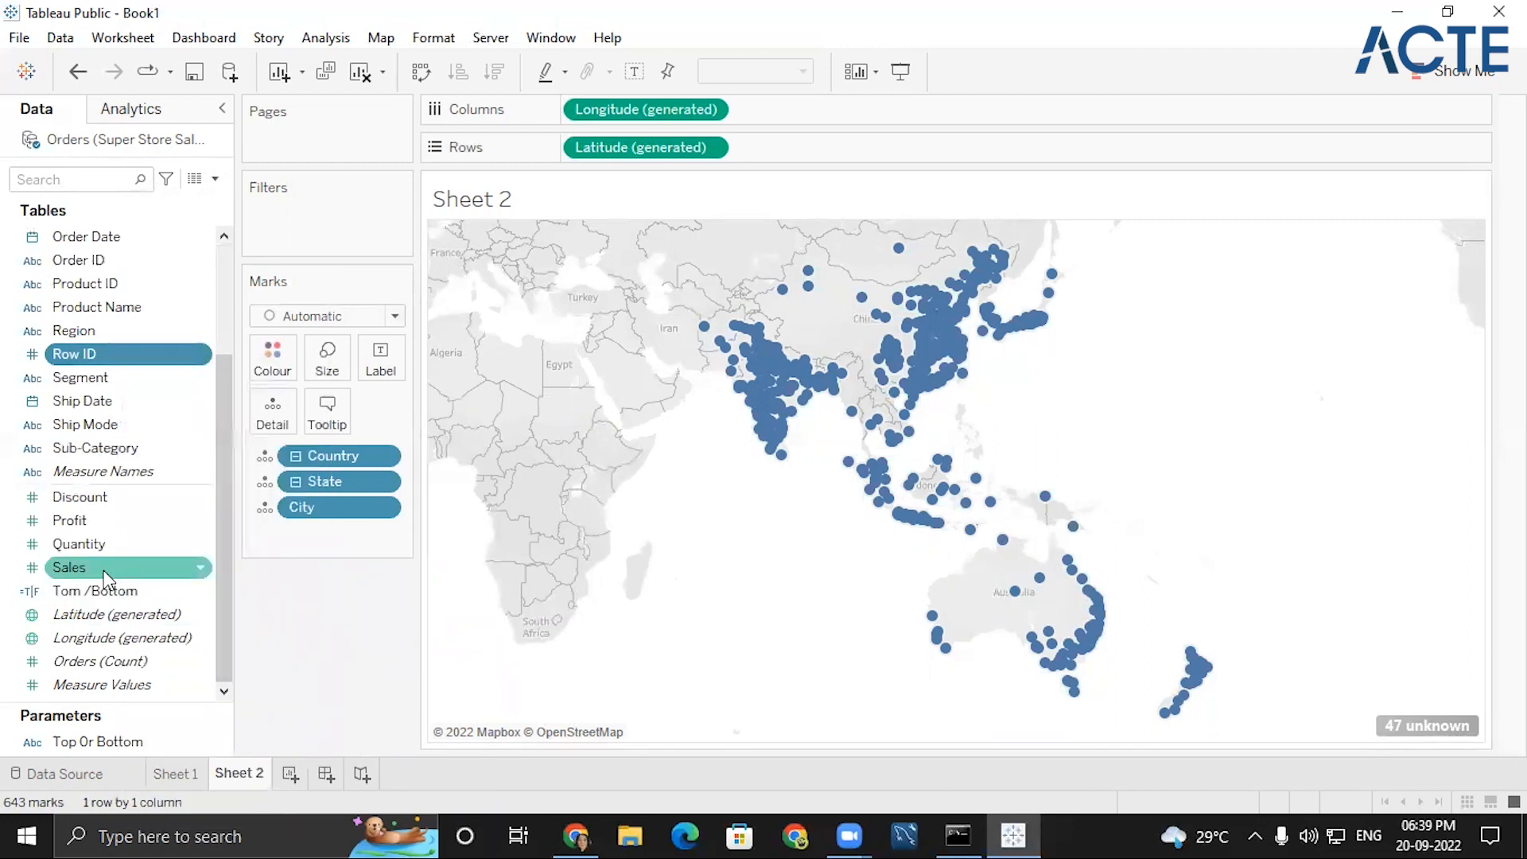
- Turn the city map into a horizontal bar chart of Sales by country, state and city, with cities sorted descending by Sales
left_click(1462, 71)
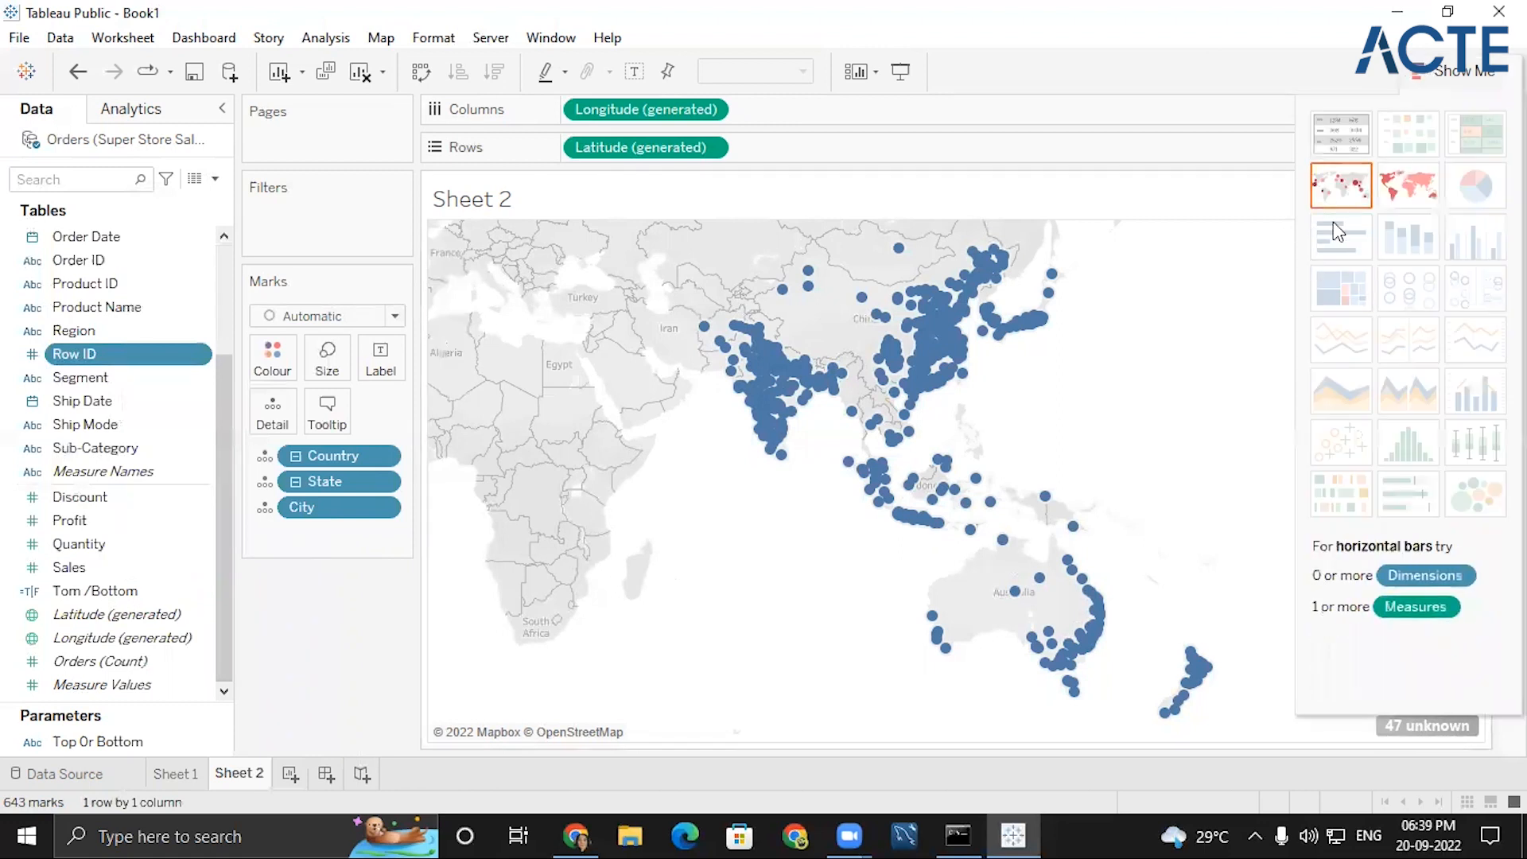
double_click(77, 567)
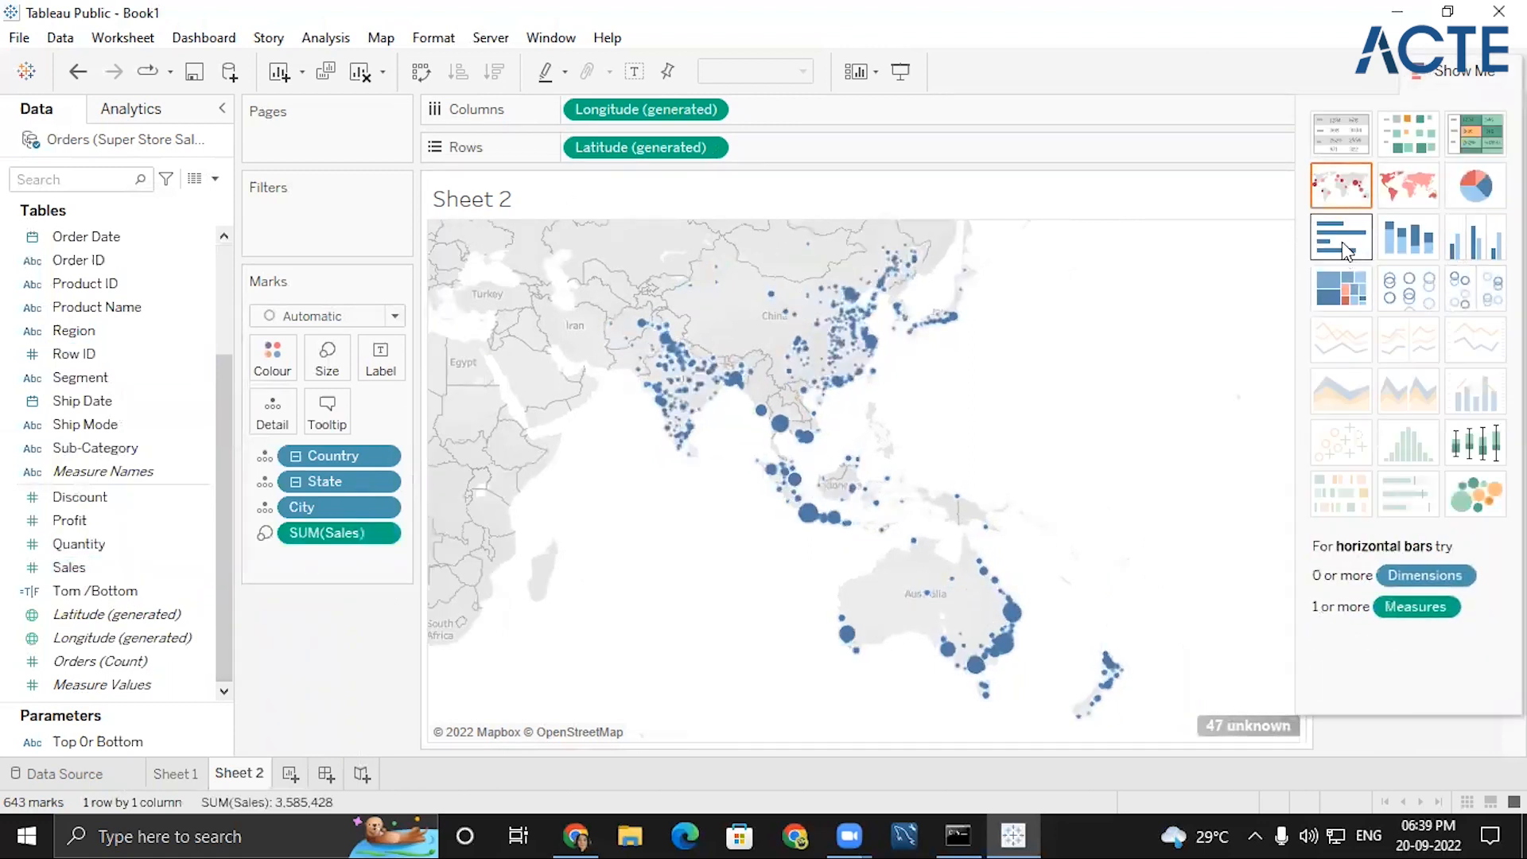
left_click(1342, 249)
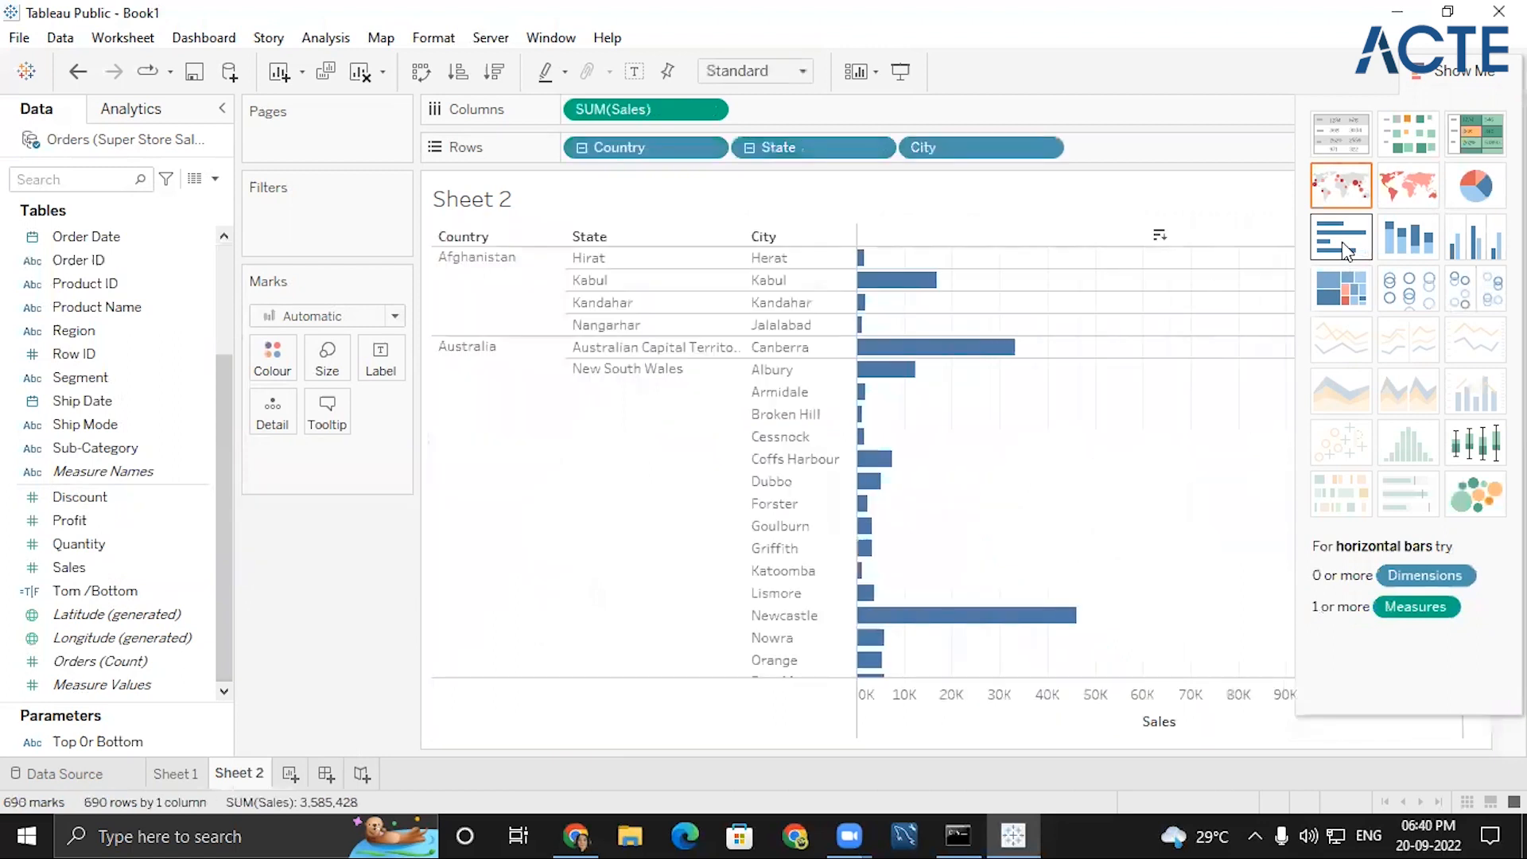
left_click(1460, 76)
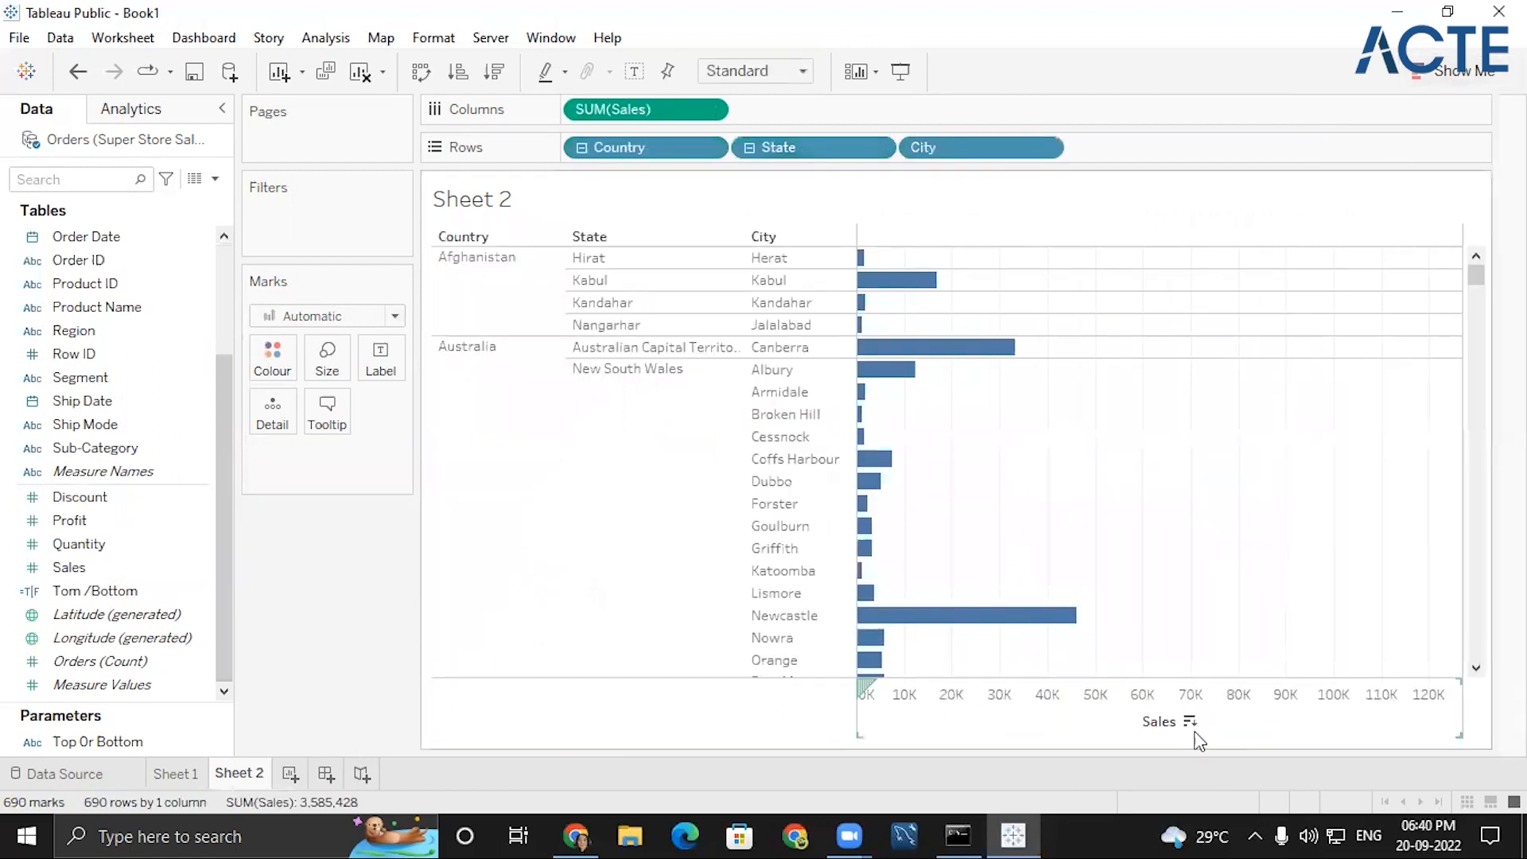
left_click(1190, 722)
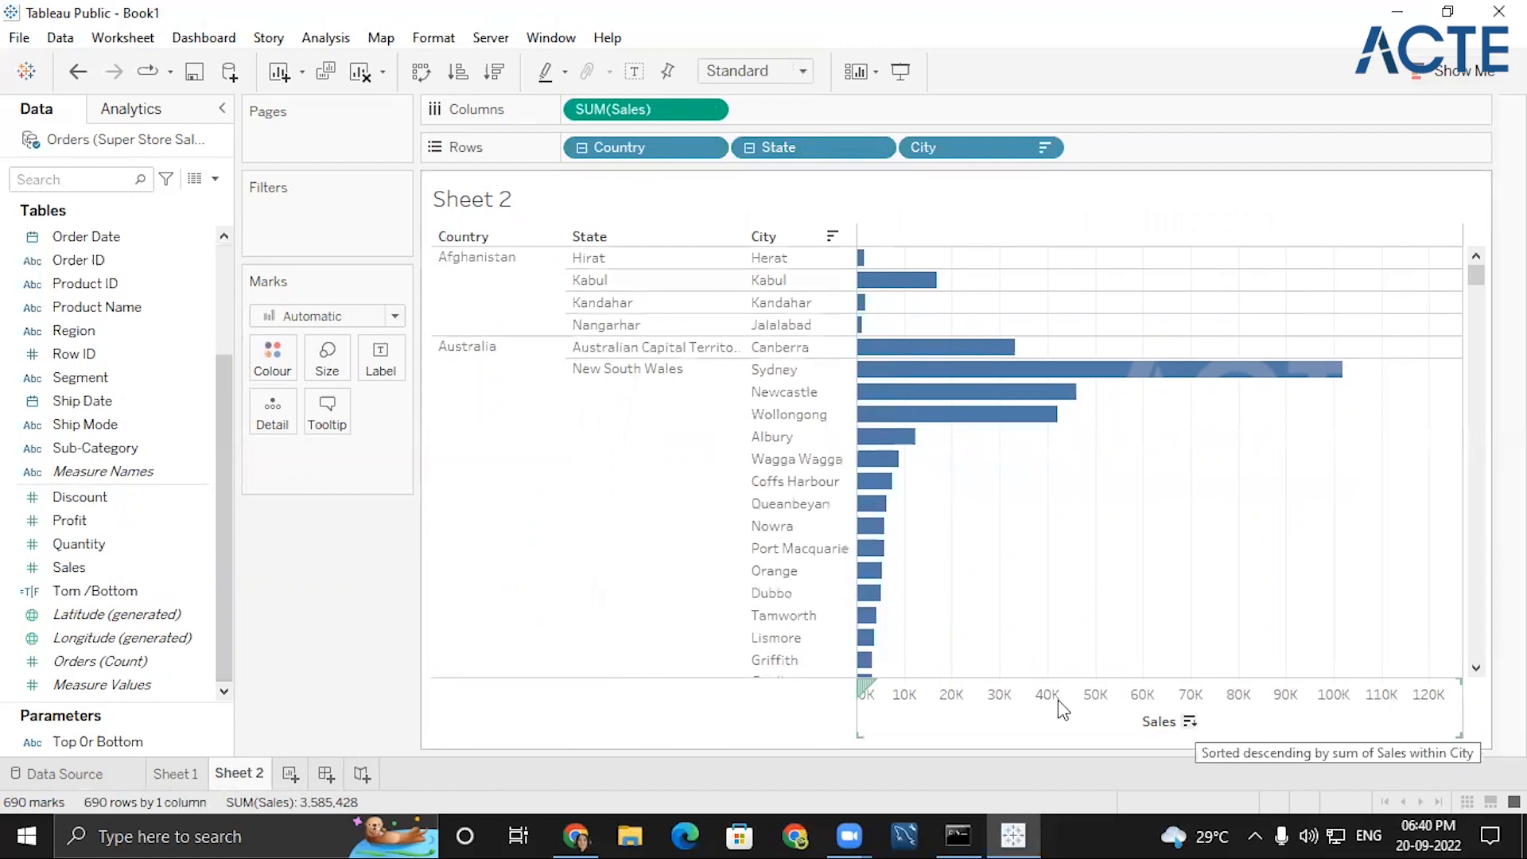
- Filter the bar chart by SUM(Sales) to cities with sales of at least 50000
left_click(710, 109)
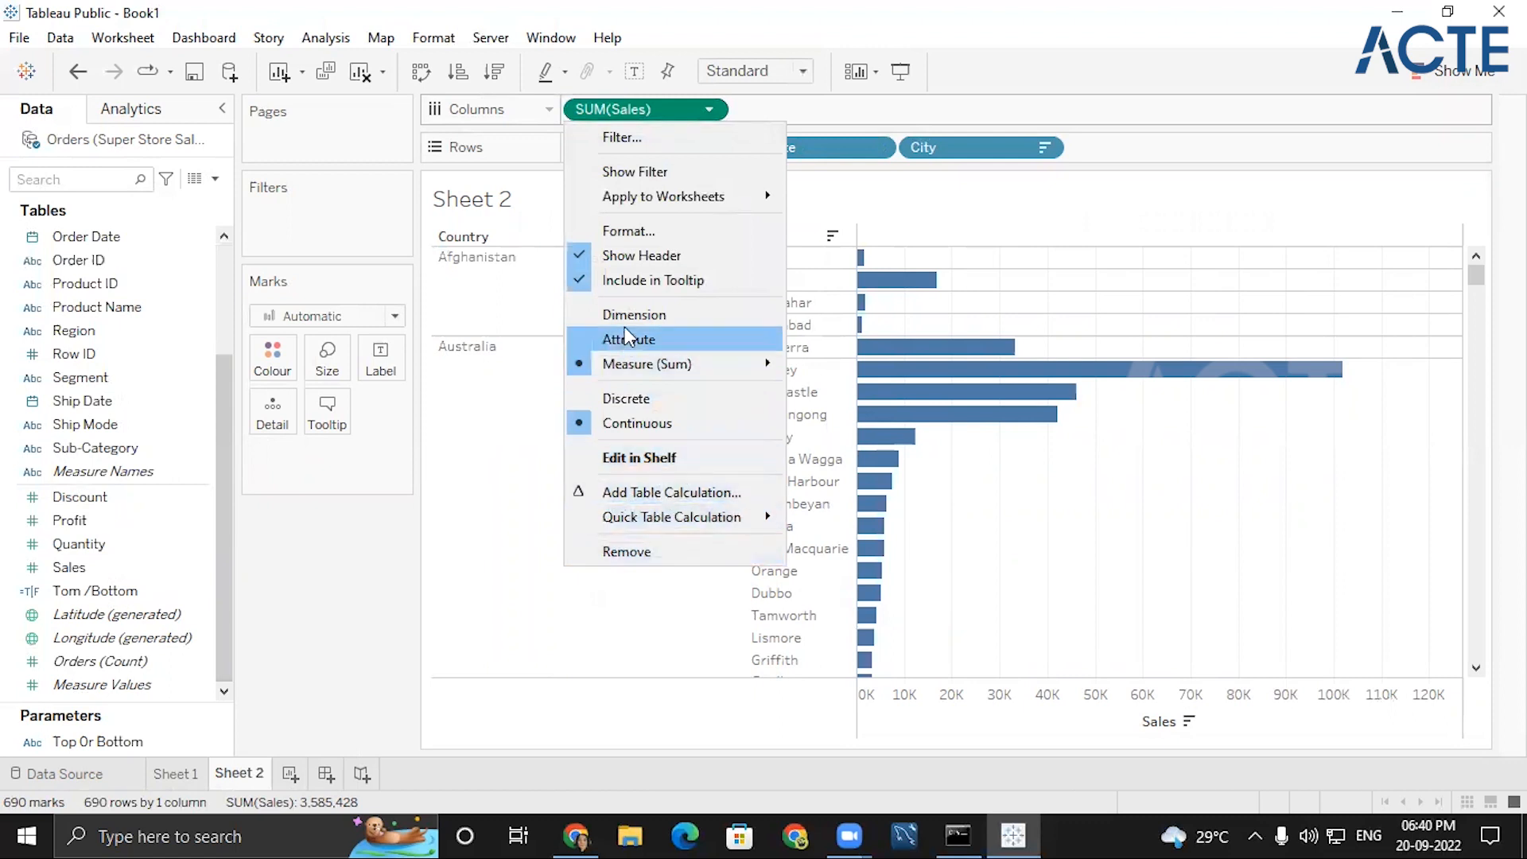
left_click(633, 138)
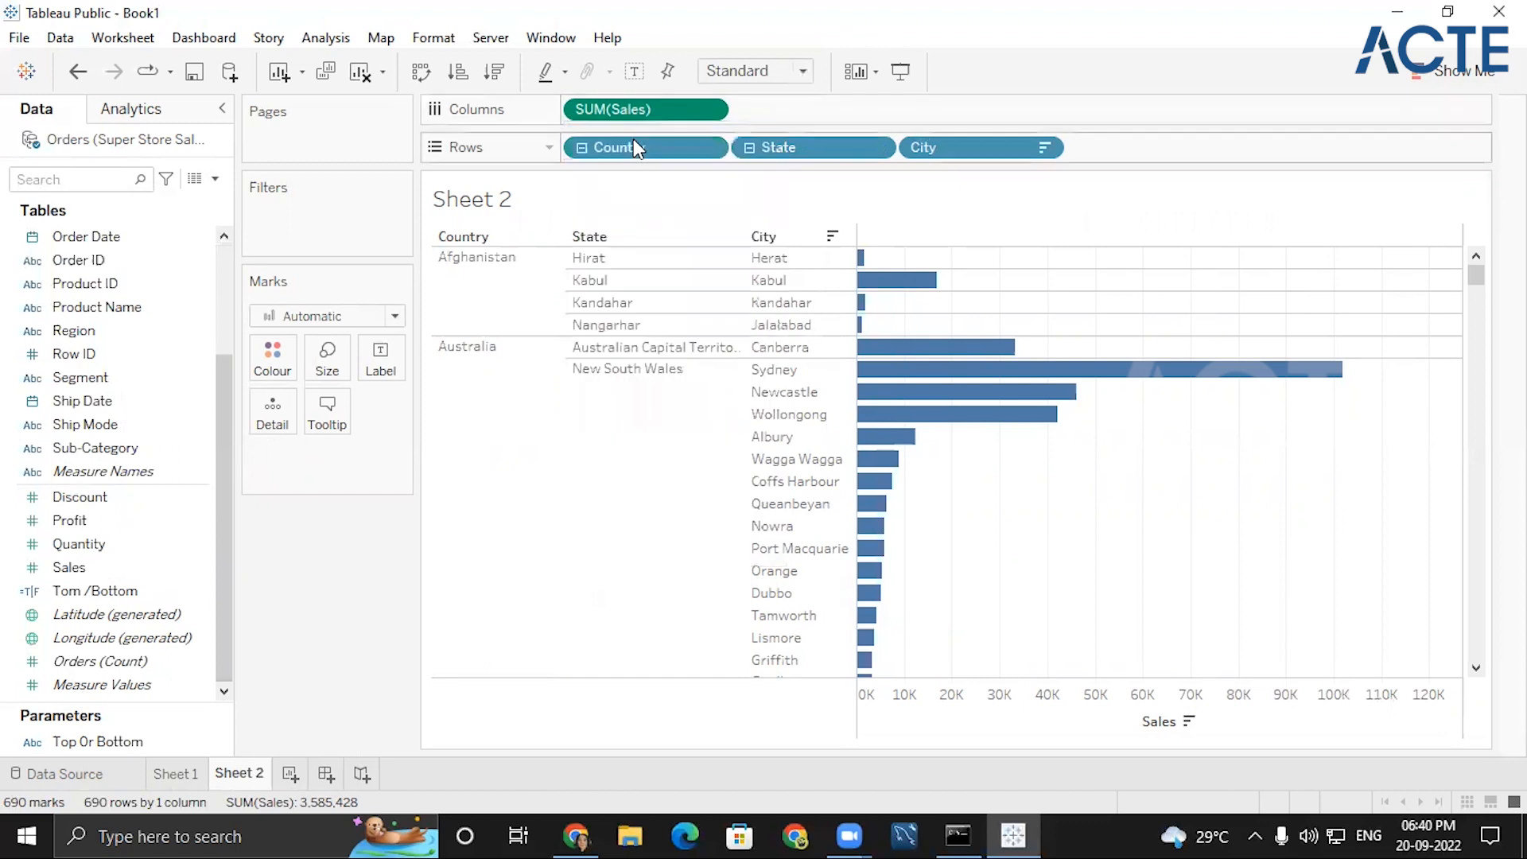
left_click(696, 288)
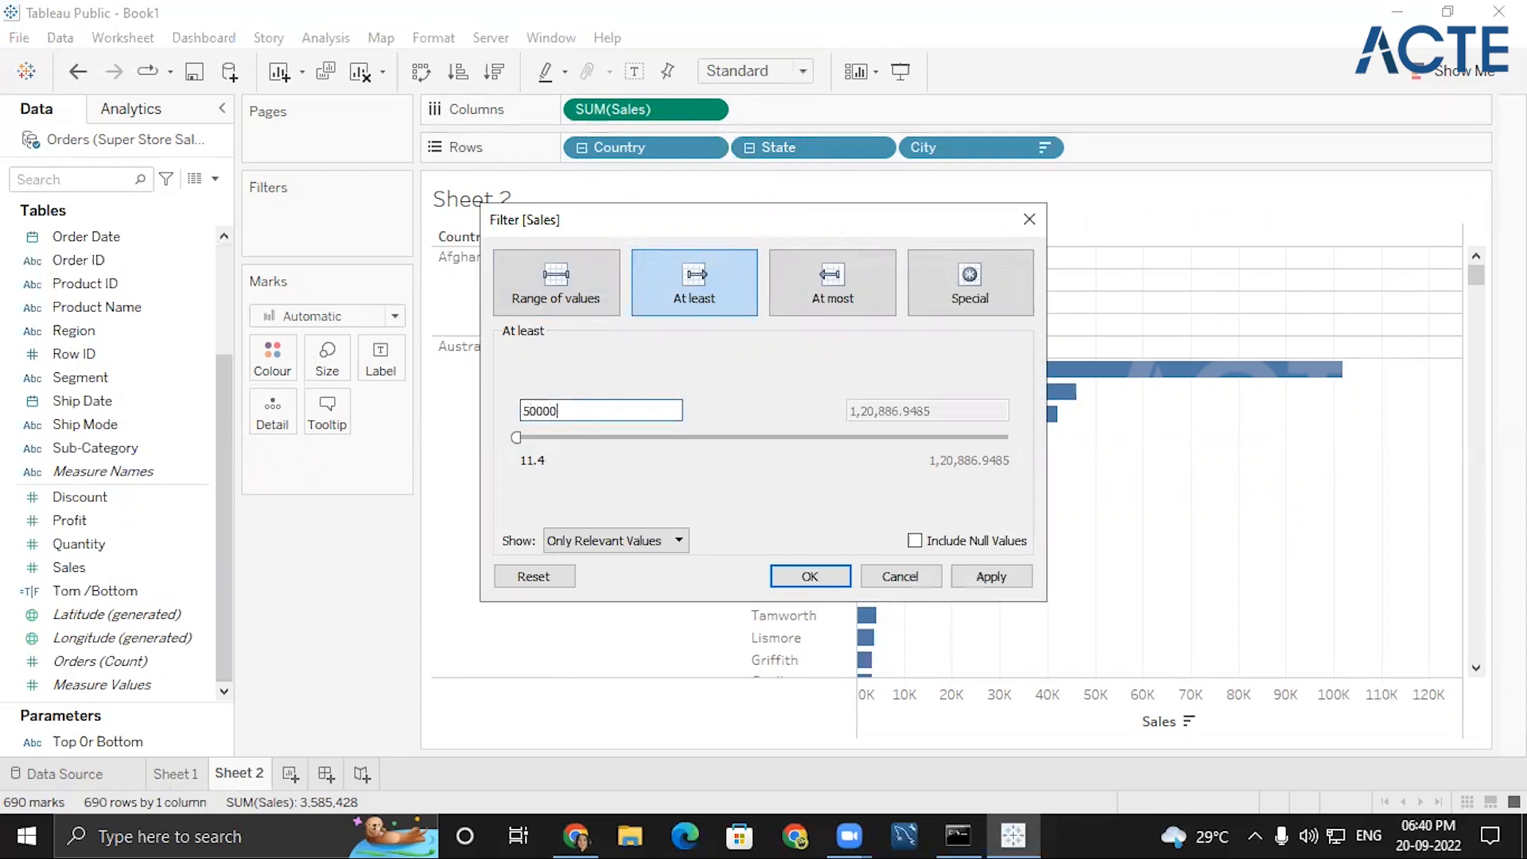
left_click(808, 574)
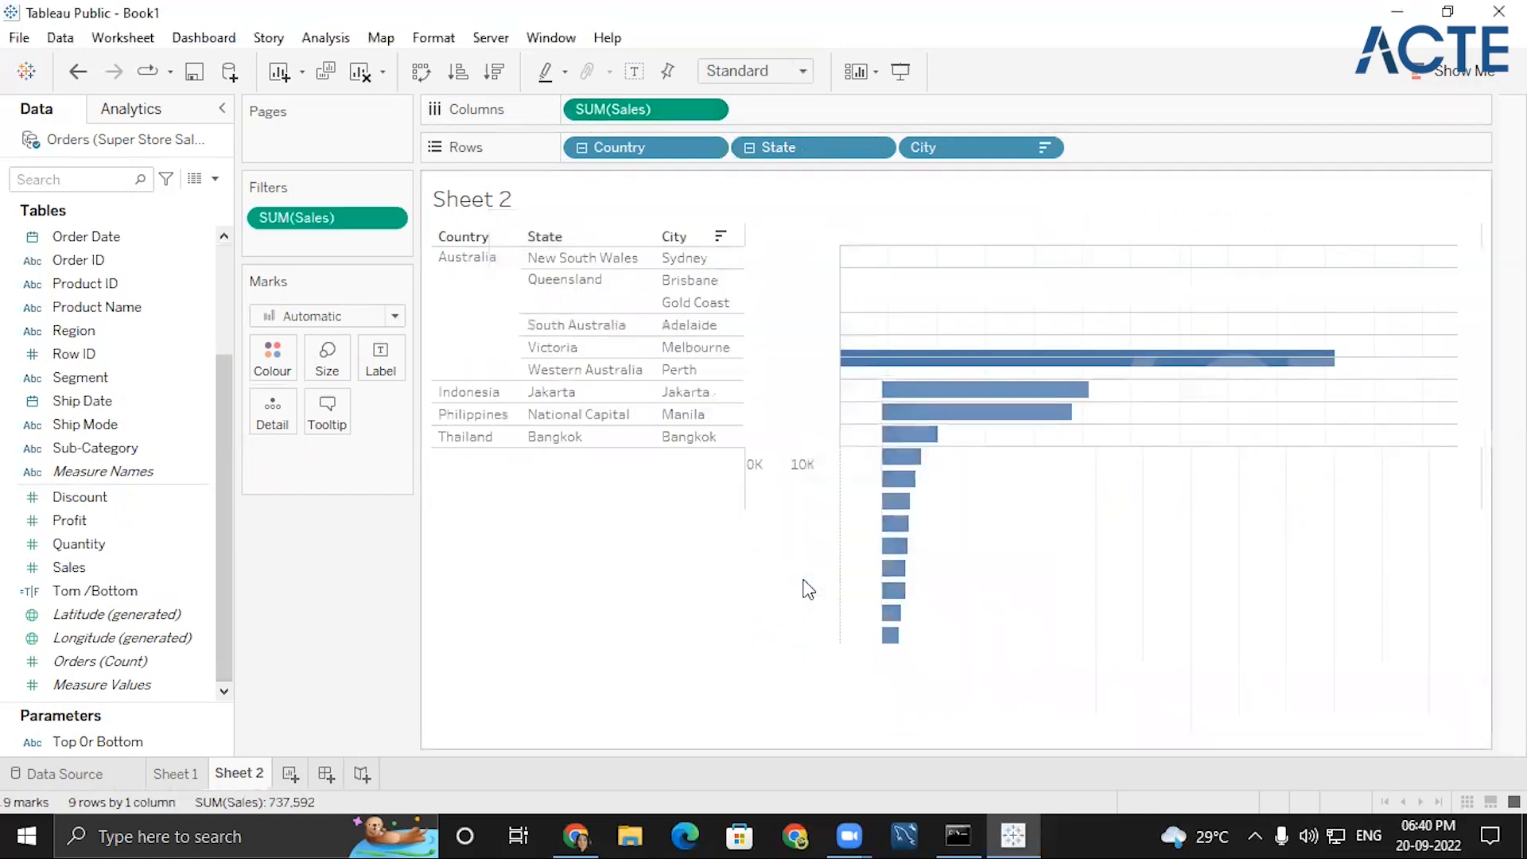
- Examine the sales details of individual city bars, including Melbourne, Sydney, Brisbane and Bangkok
mouse_move(814, 351)
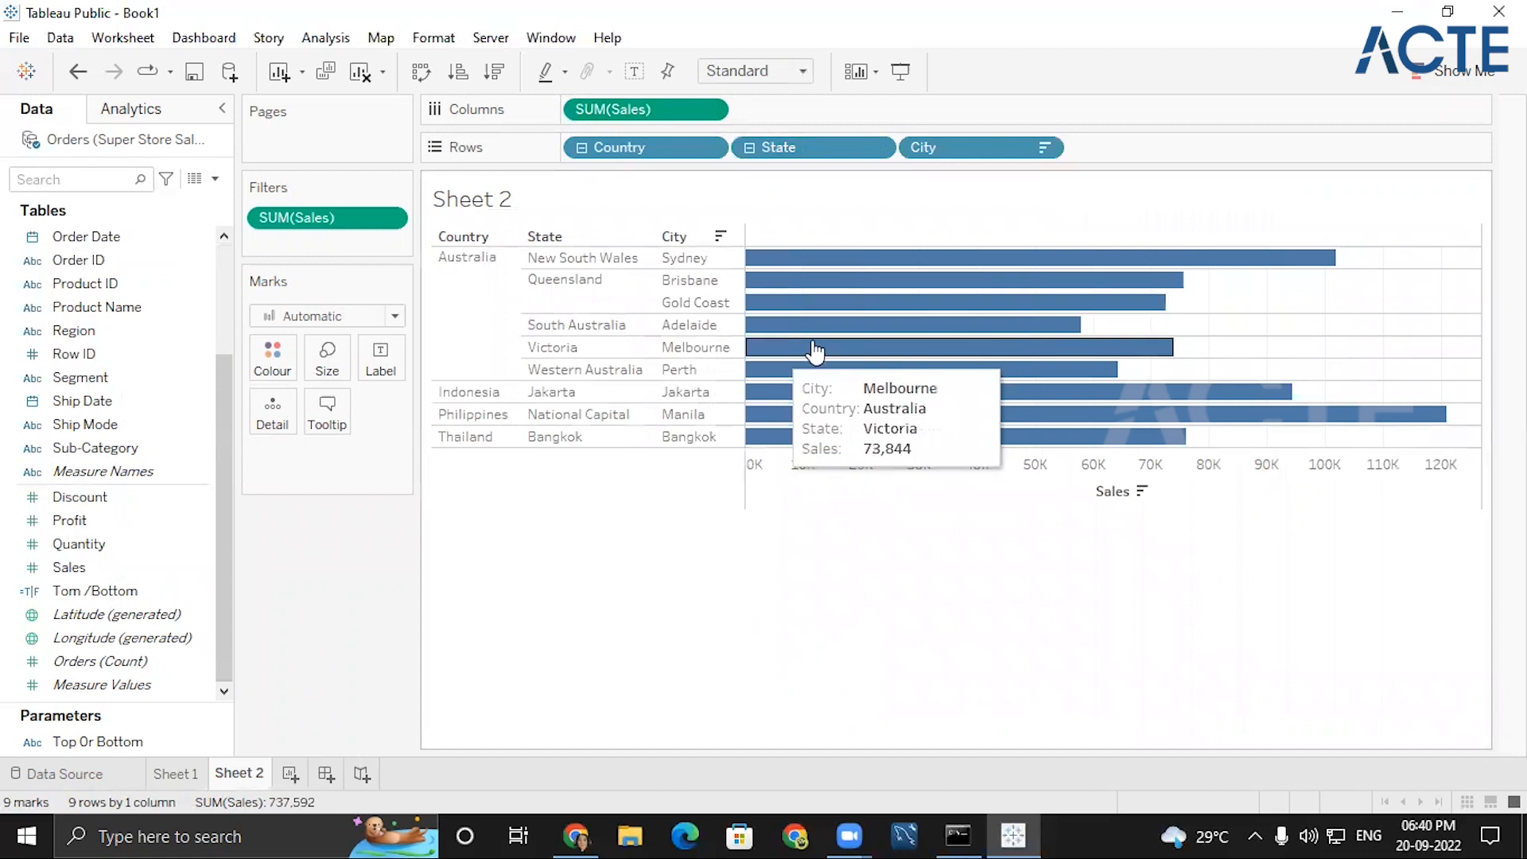
mouse_move(814, 261)
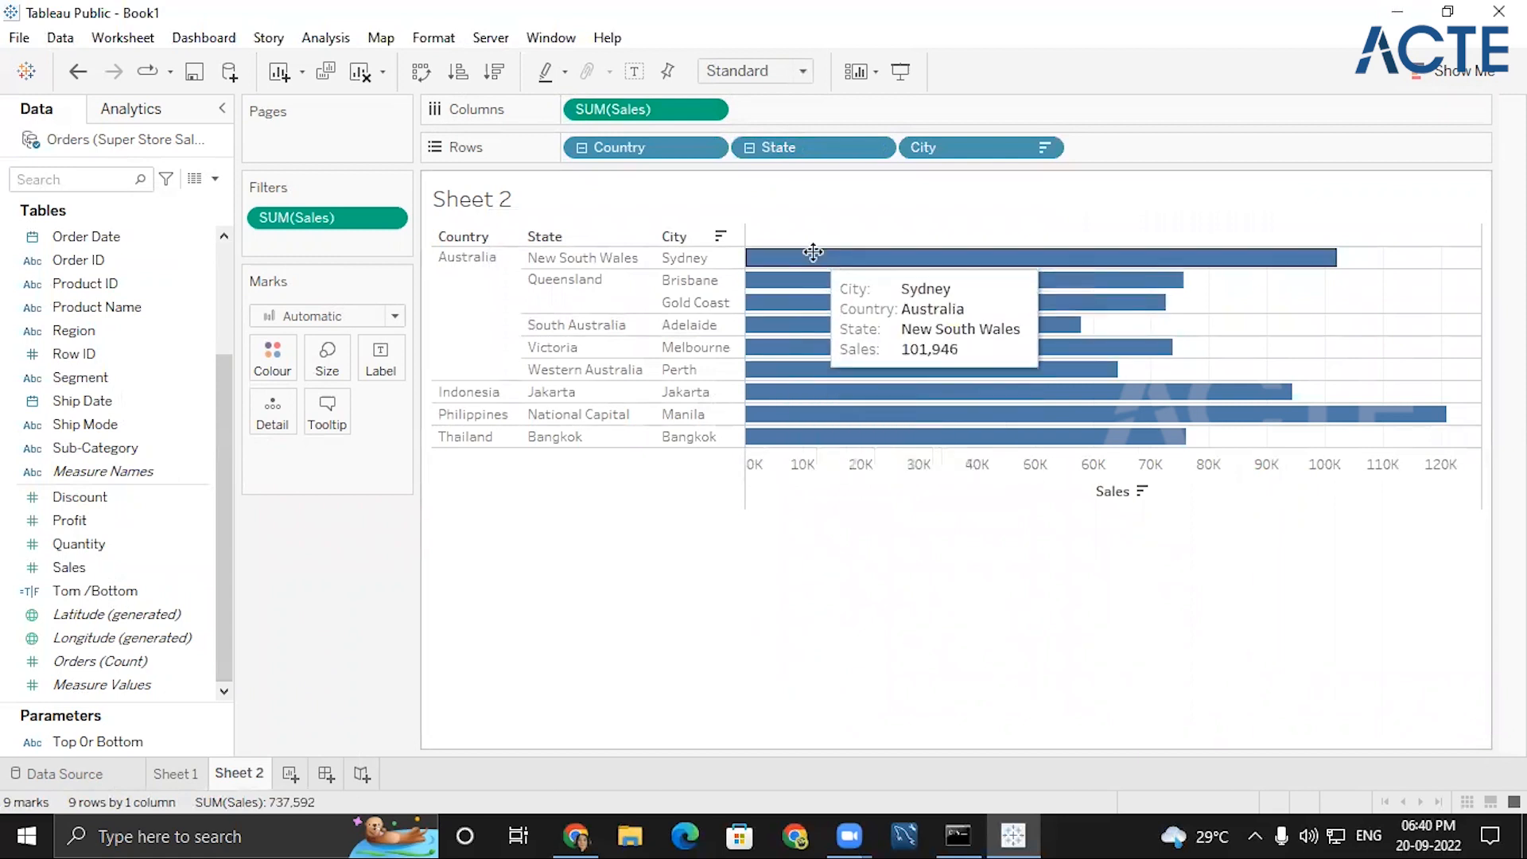
left_click(883, 261)
left_click(882, 267)
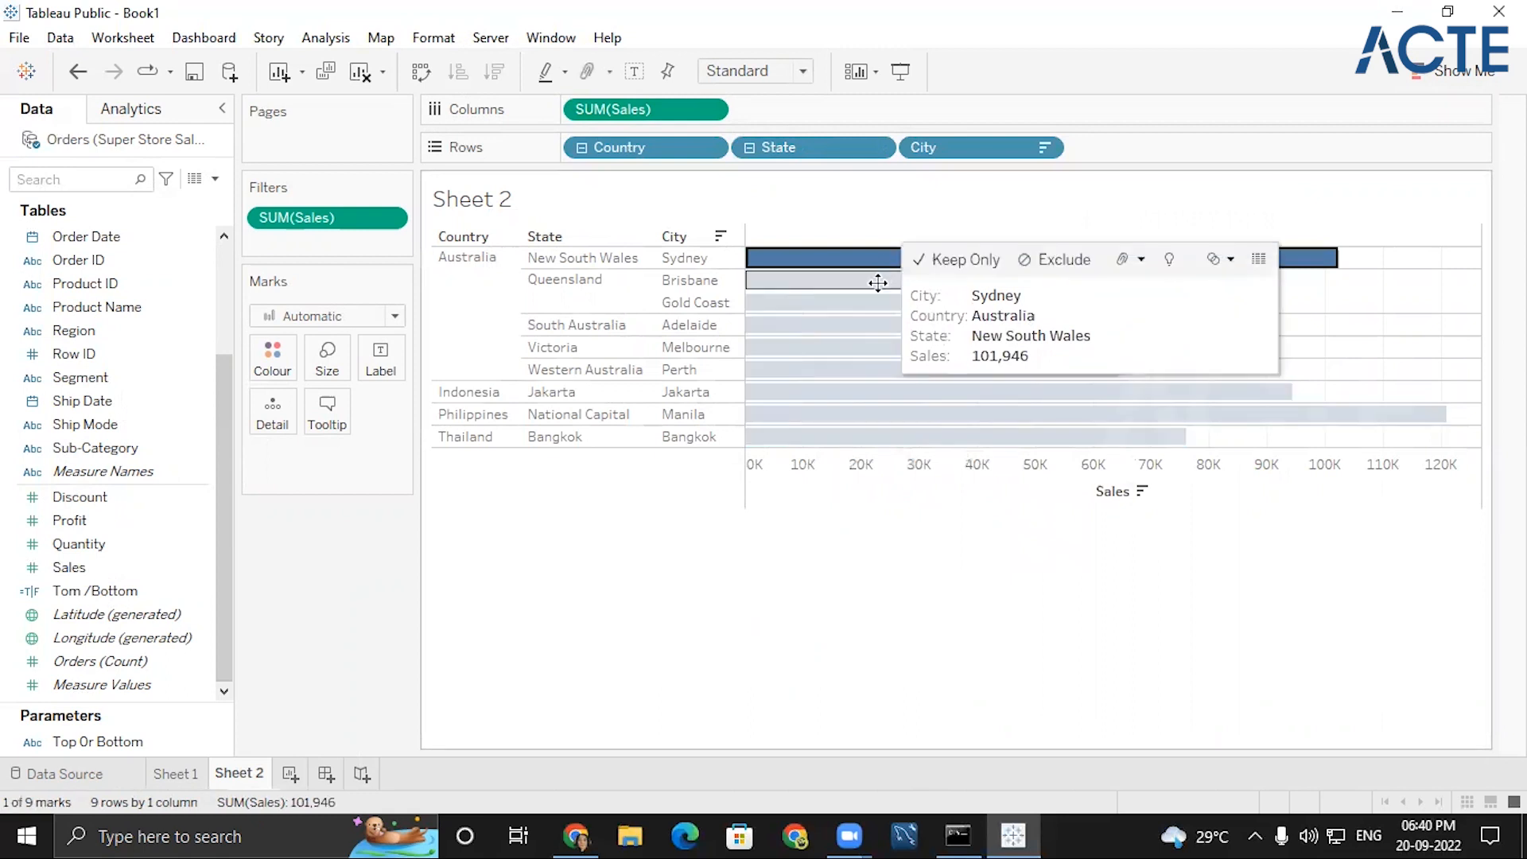
left_click(852, 289)
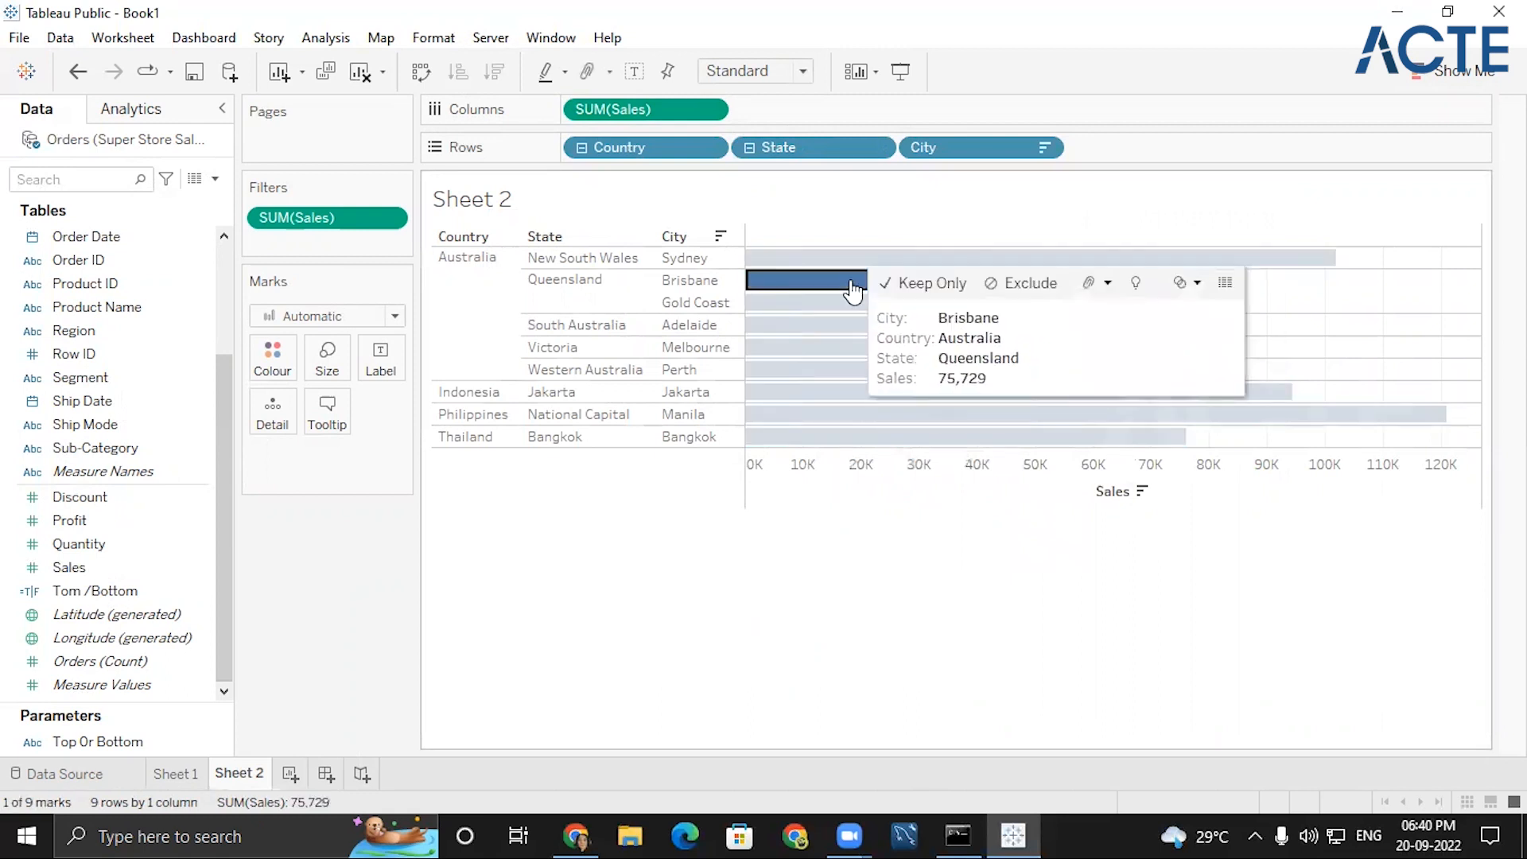
left_click(811, 259)
mouse_move(849, 437)
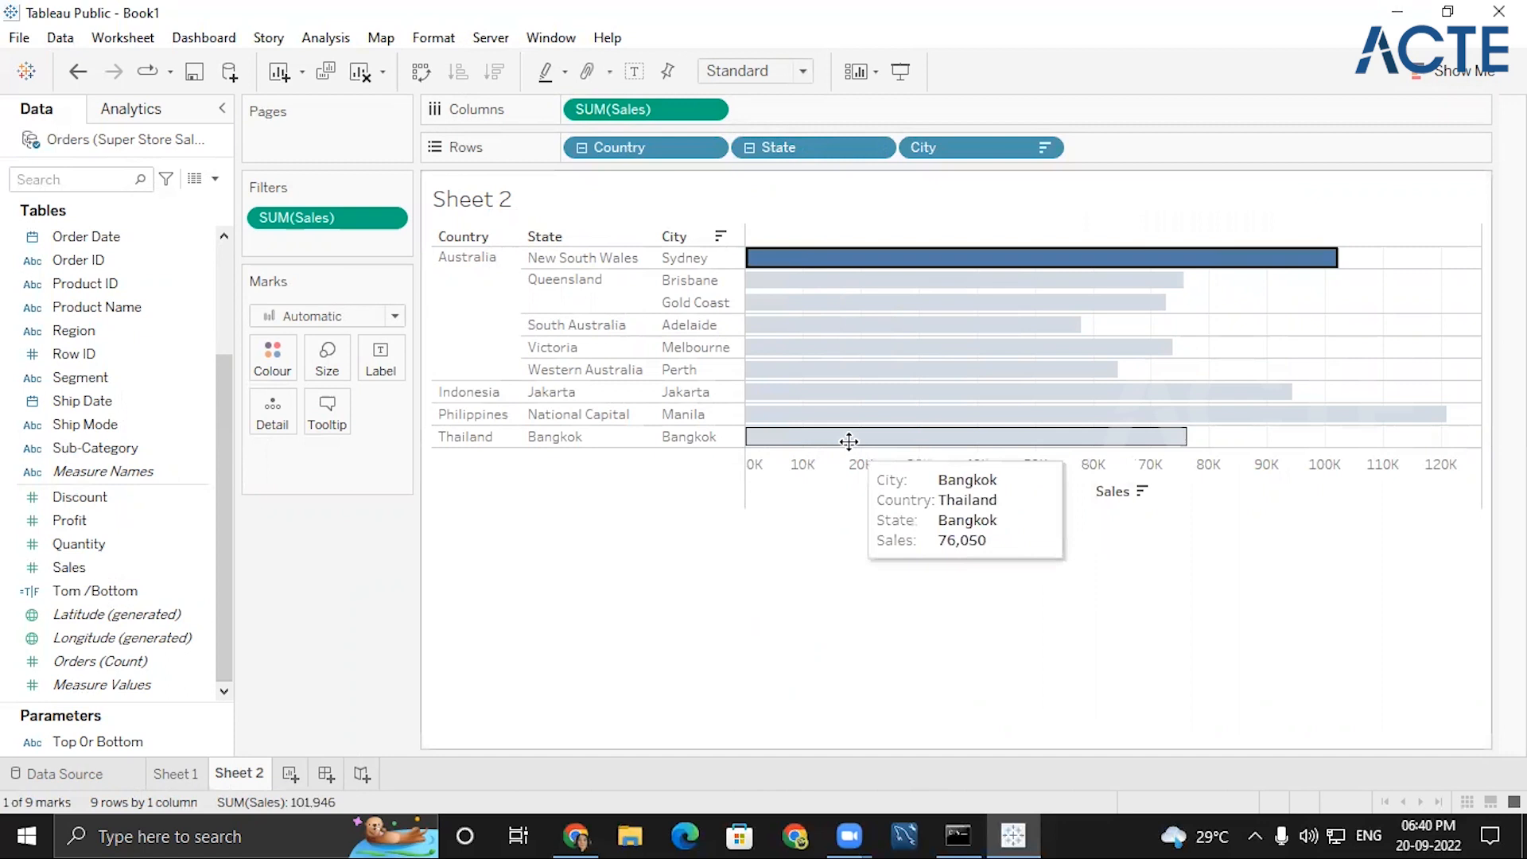
- Select all nine city bars and create a set from them named Sales<50k
left_click(808, 437)
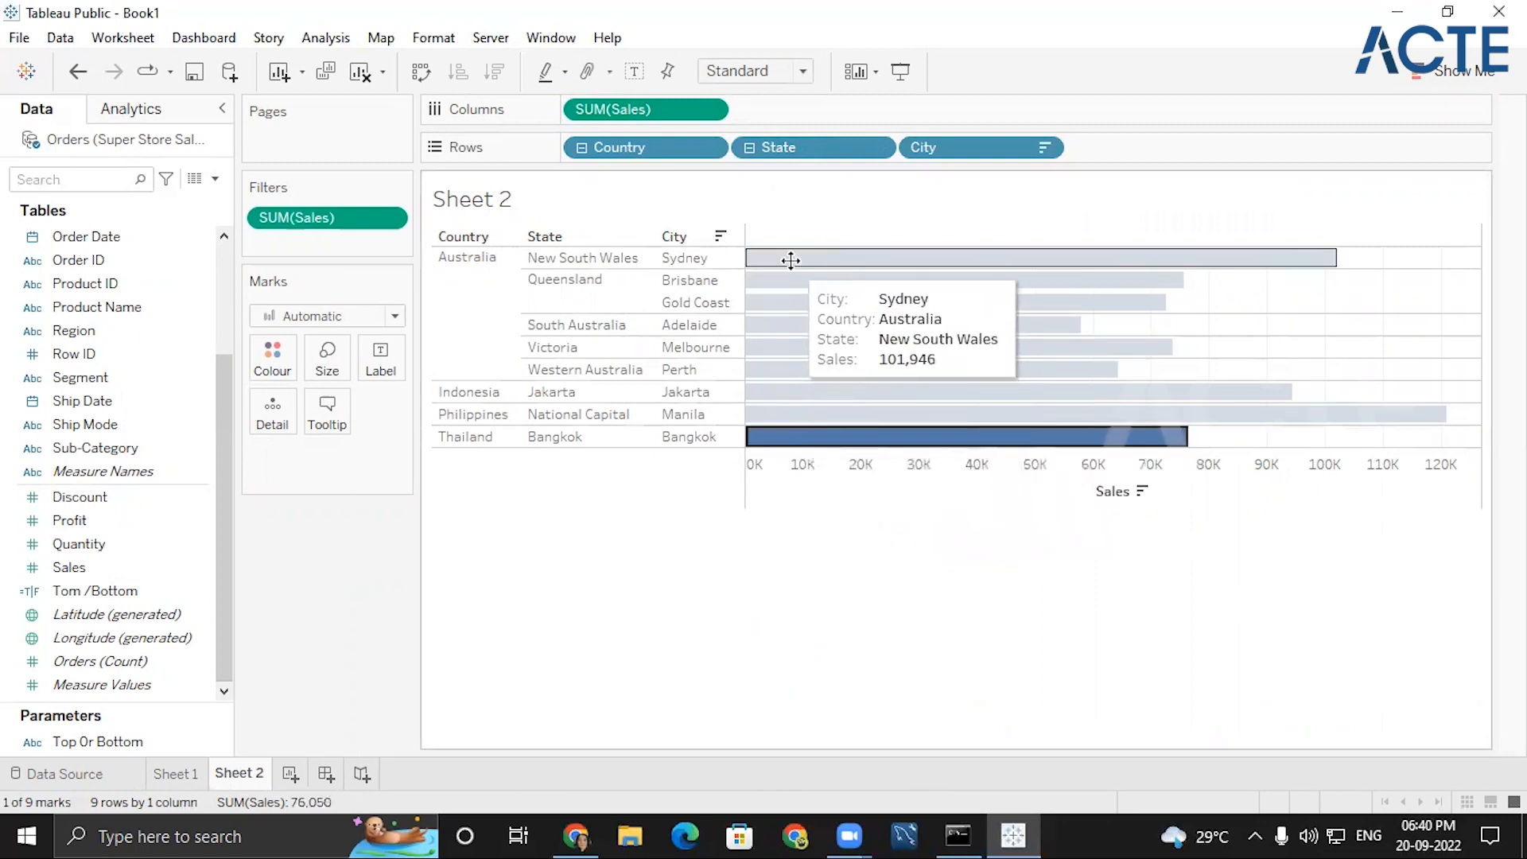
left_click(812, 414, "ctrl")
left_click(806, 391, "ctrl")
left_click(805, 369, "ctrl")
left_click(802, 326, "ctrl")
left_click(799, 347, "ctrl")
left_click(798, 302, "ctrl")
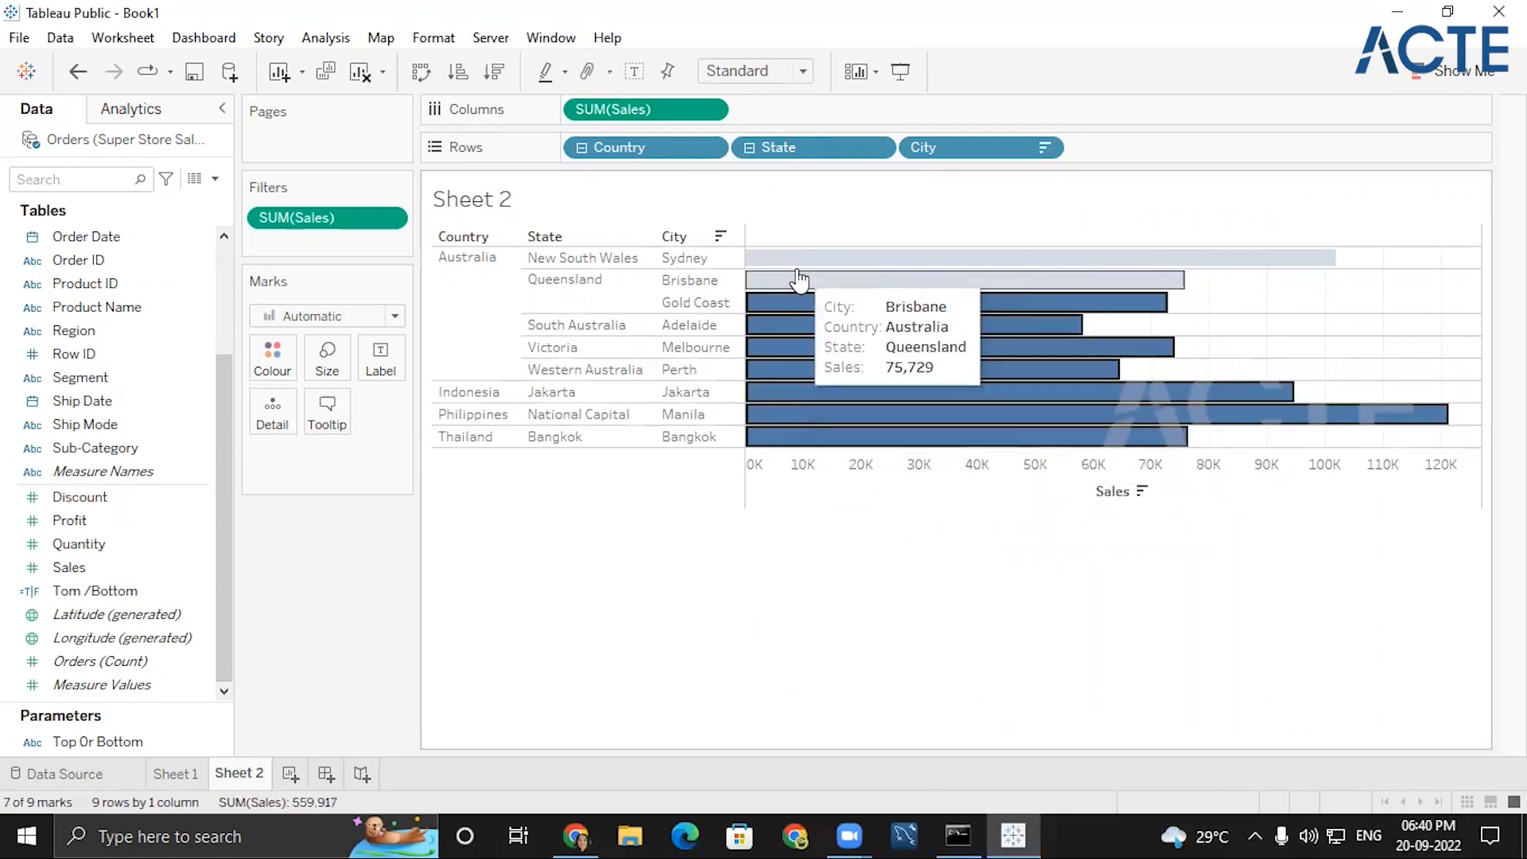
left_click(798, 280, "ctrl")
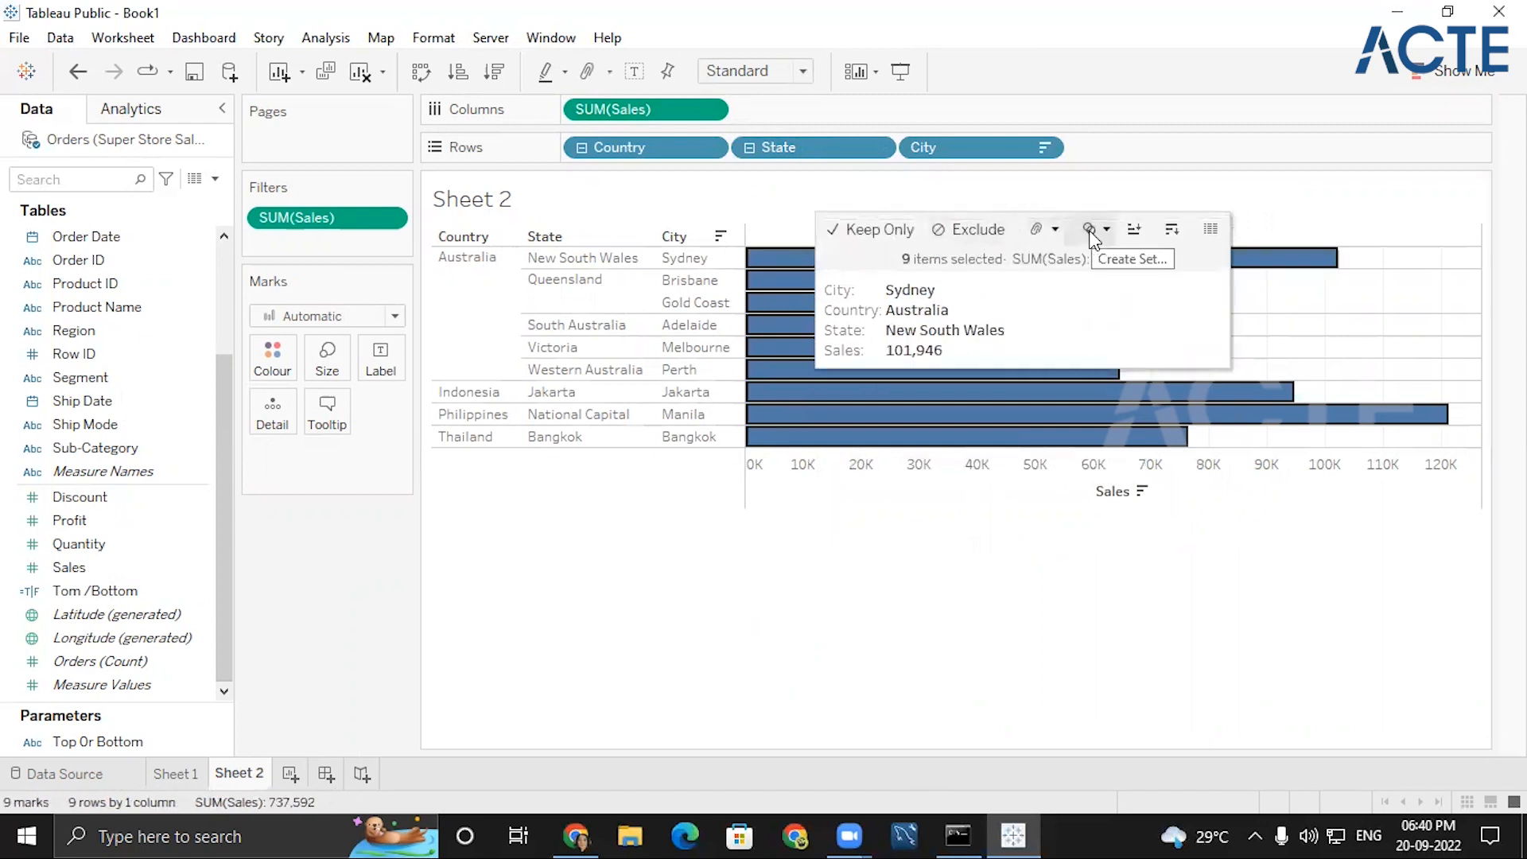
left_click(1094, 232)
left_click(1102, 253)
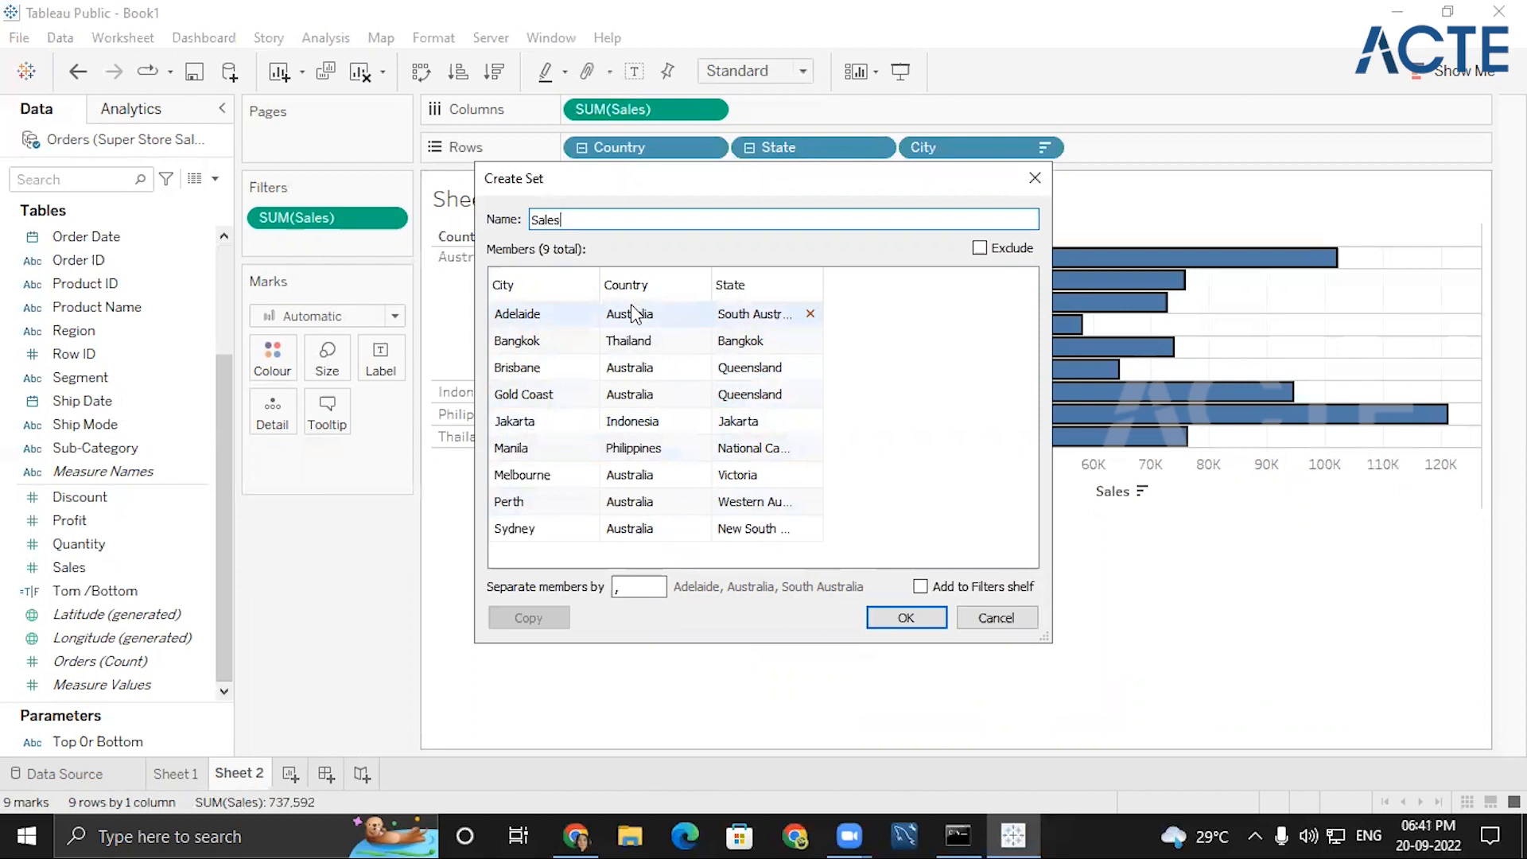
type("k")
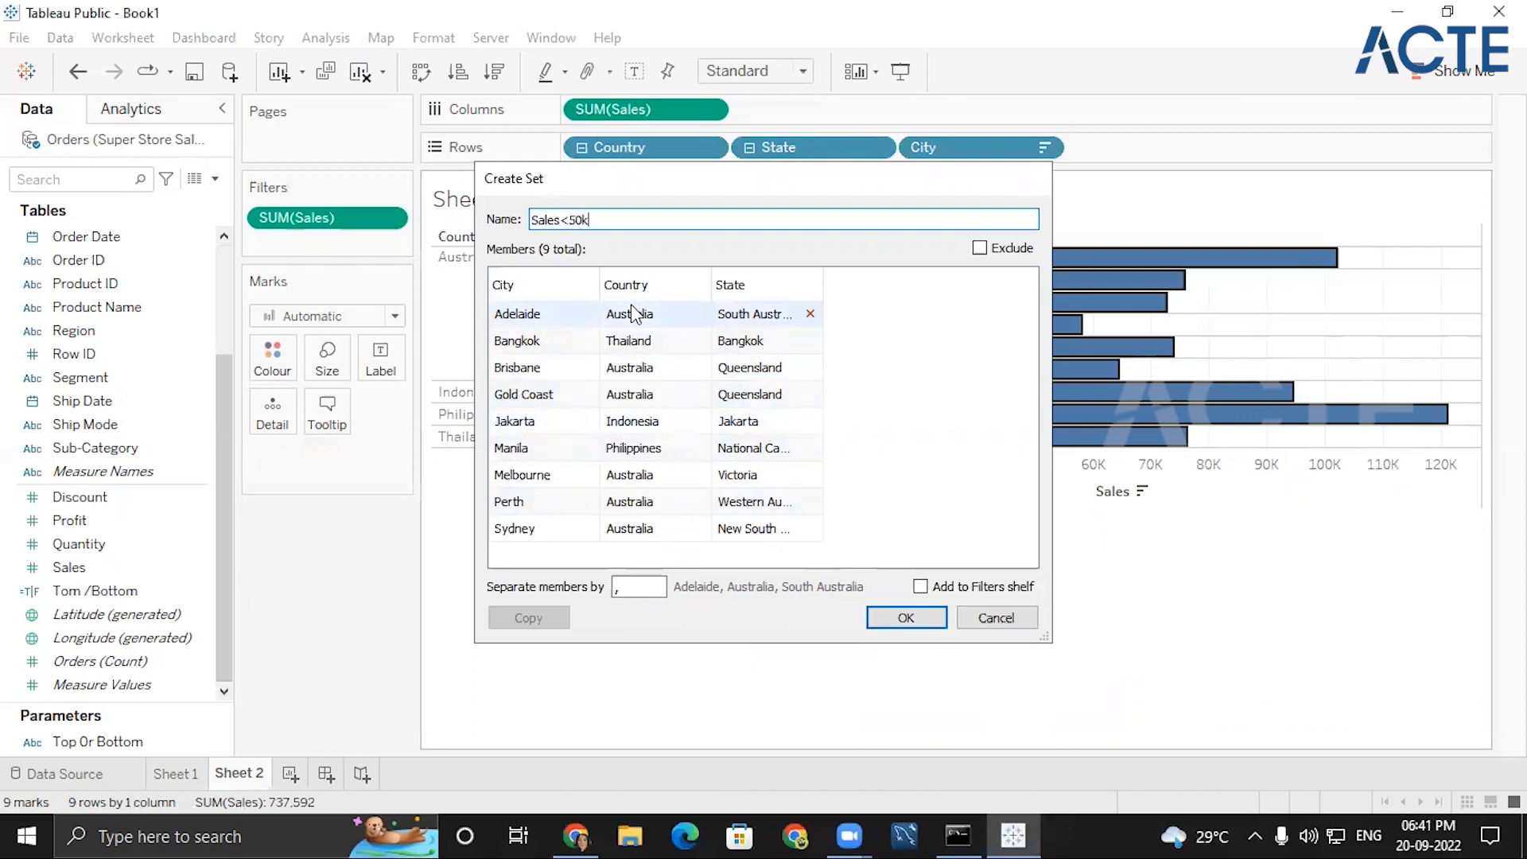
key("Return")
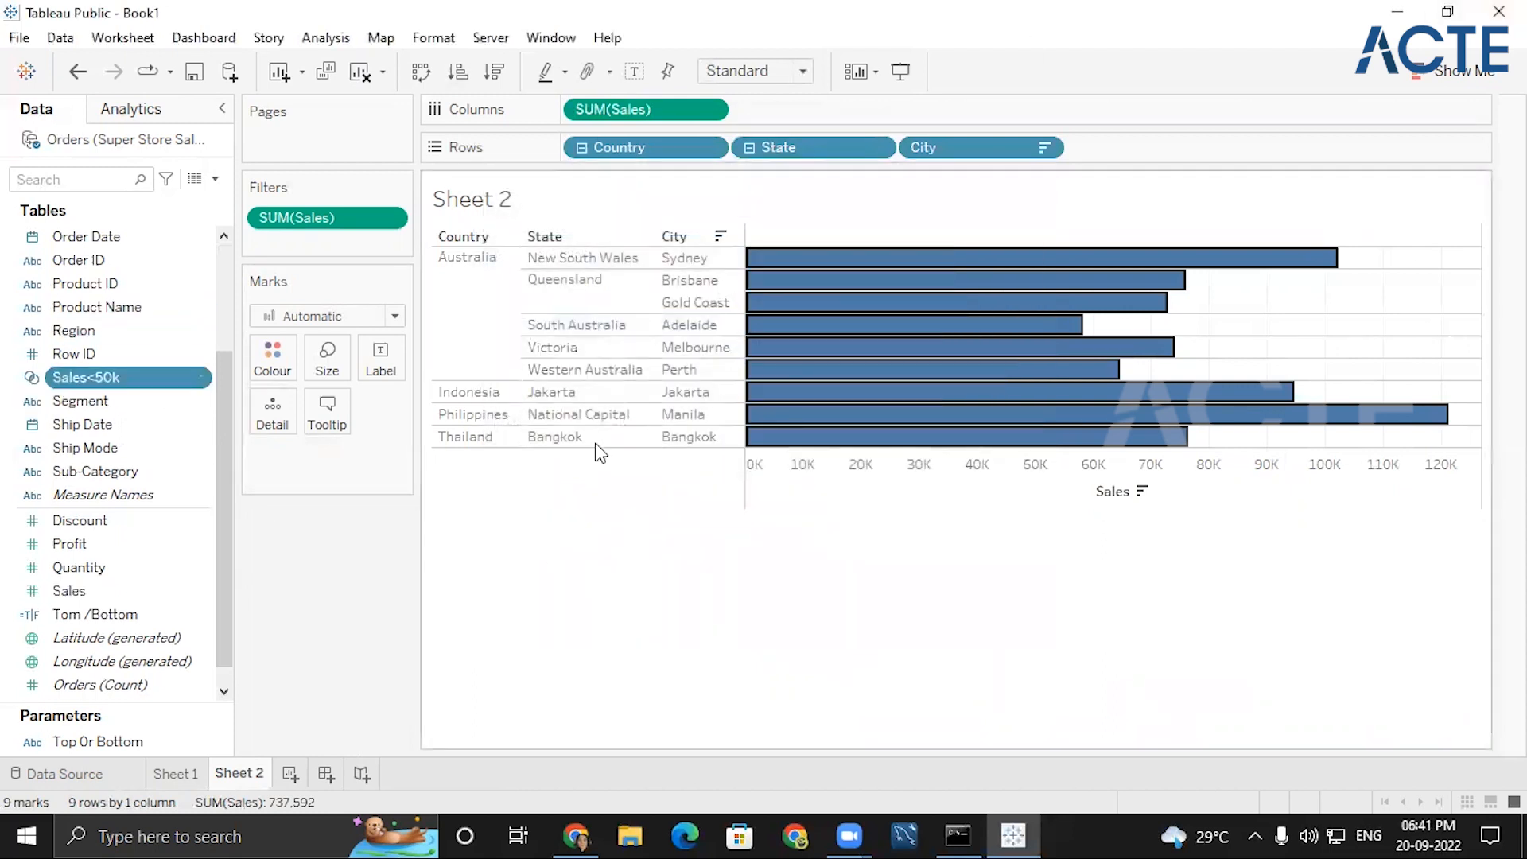
- Remove the SUM(Sales) filter and show a filter for City instead
left_click(389, 221)
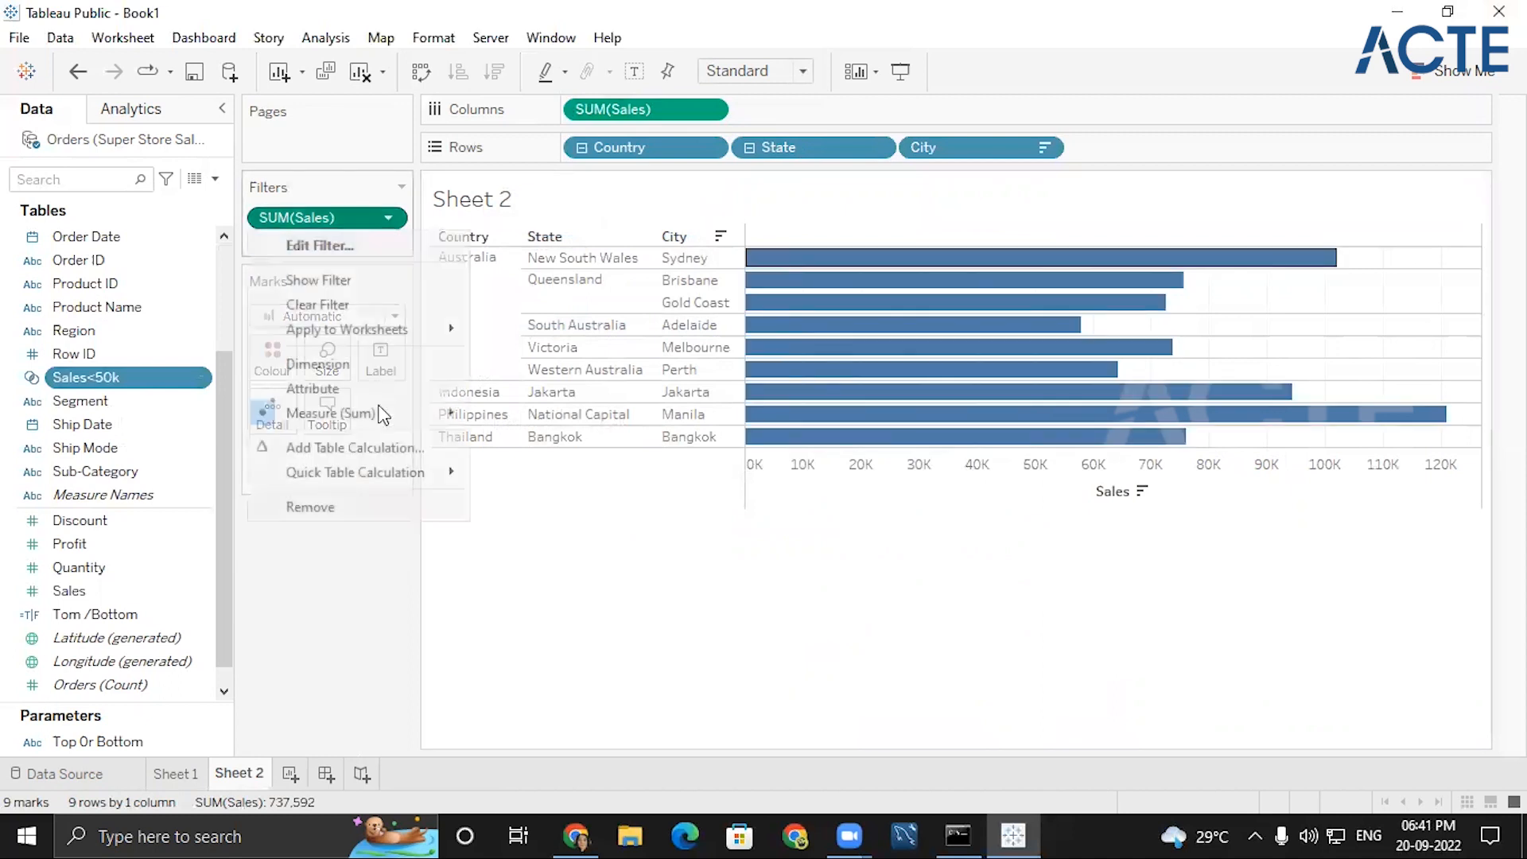
left_click(347, 494)
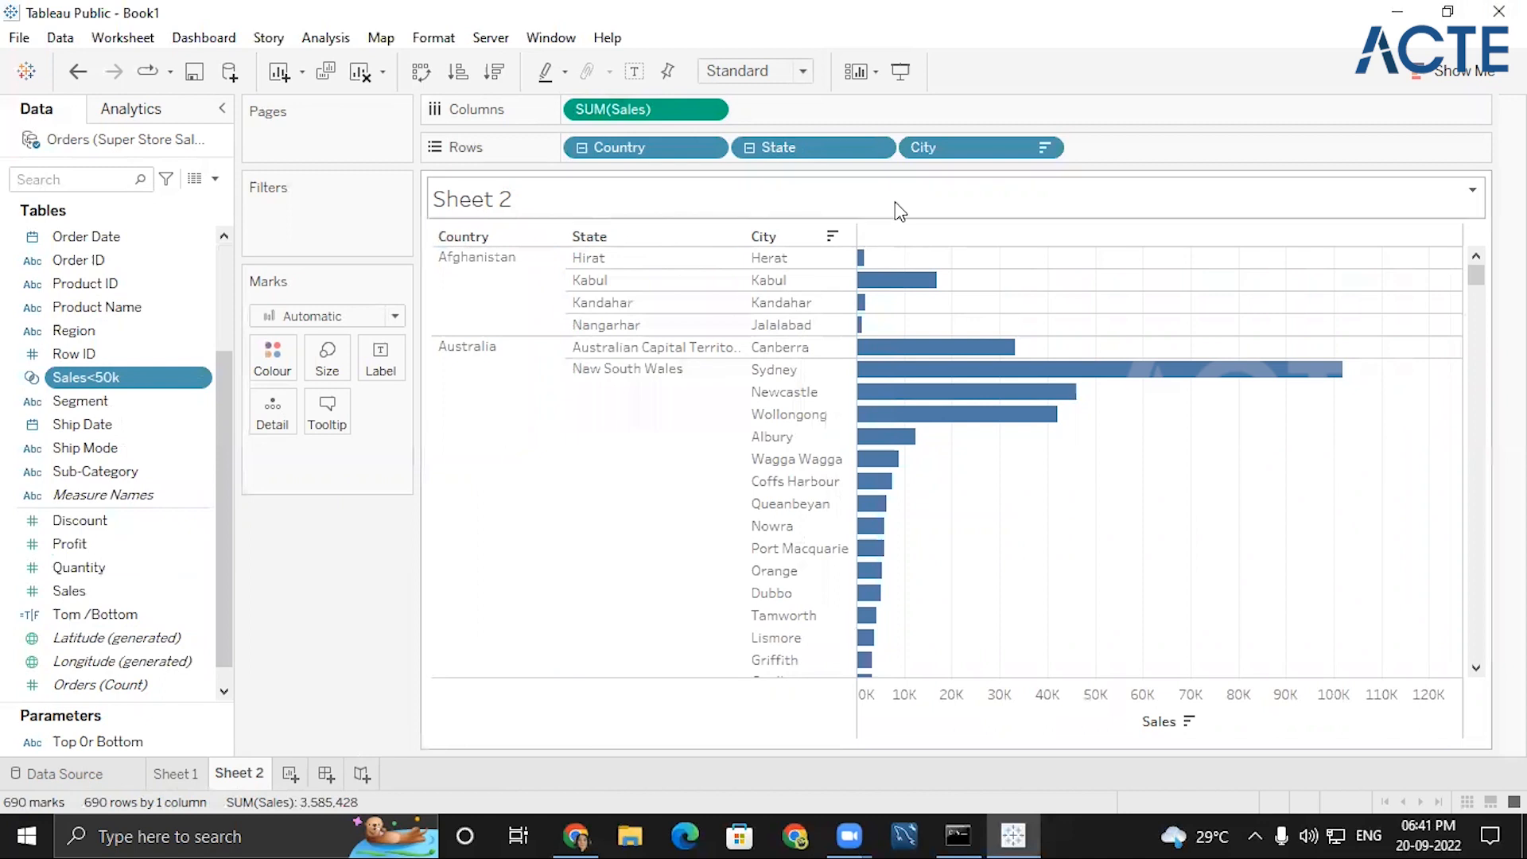
left_click(1046, 147)
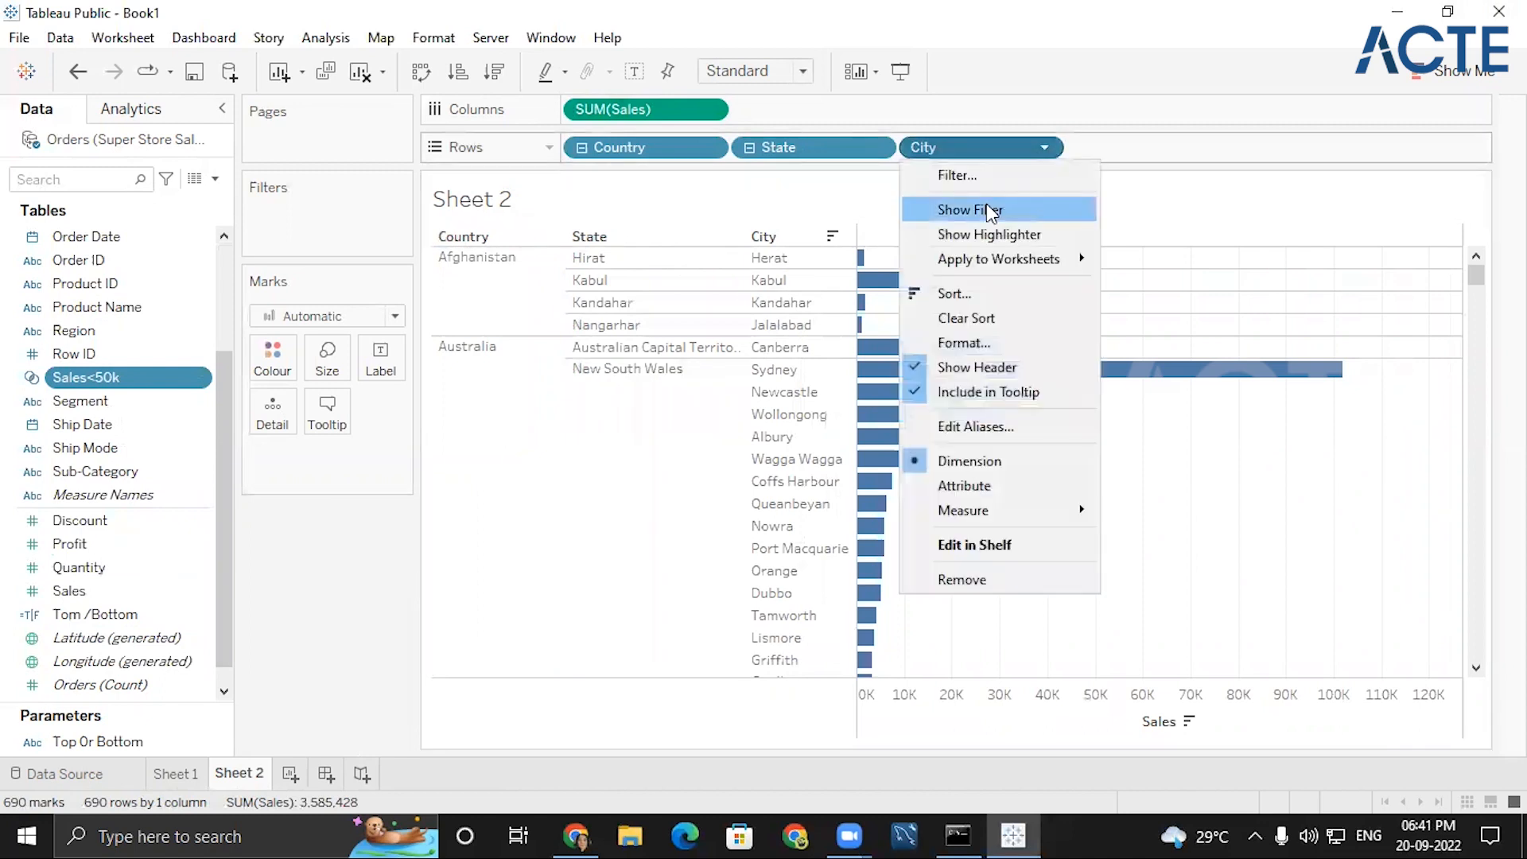
left_click(992, 208)
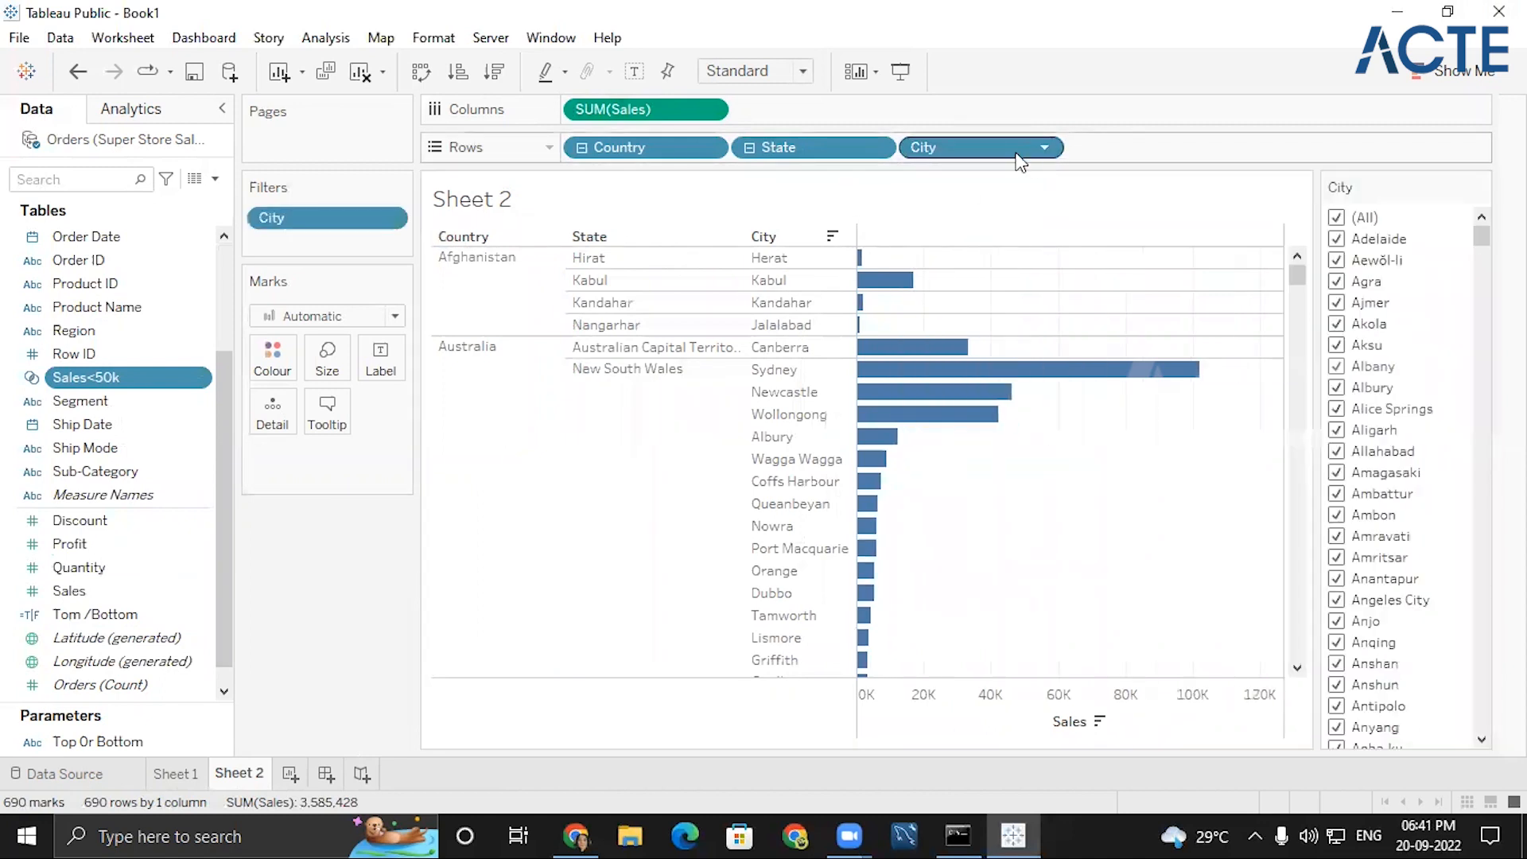
- Add a by-field condition to the City filter keeping cities whose sum of Profit is greater than 4000
left_click(389, 219)
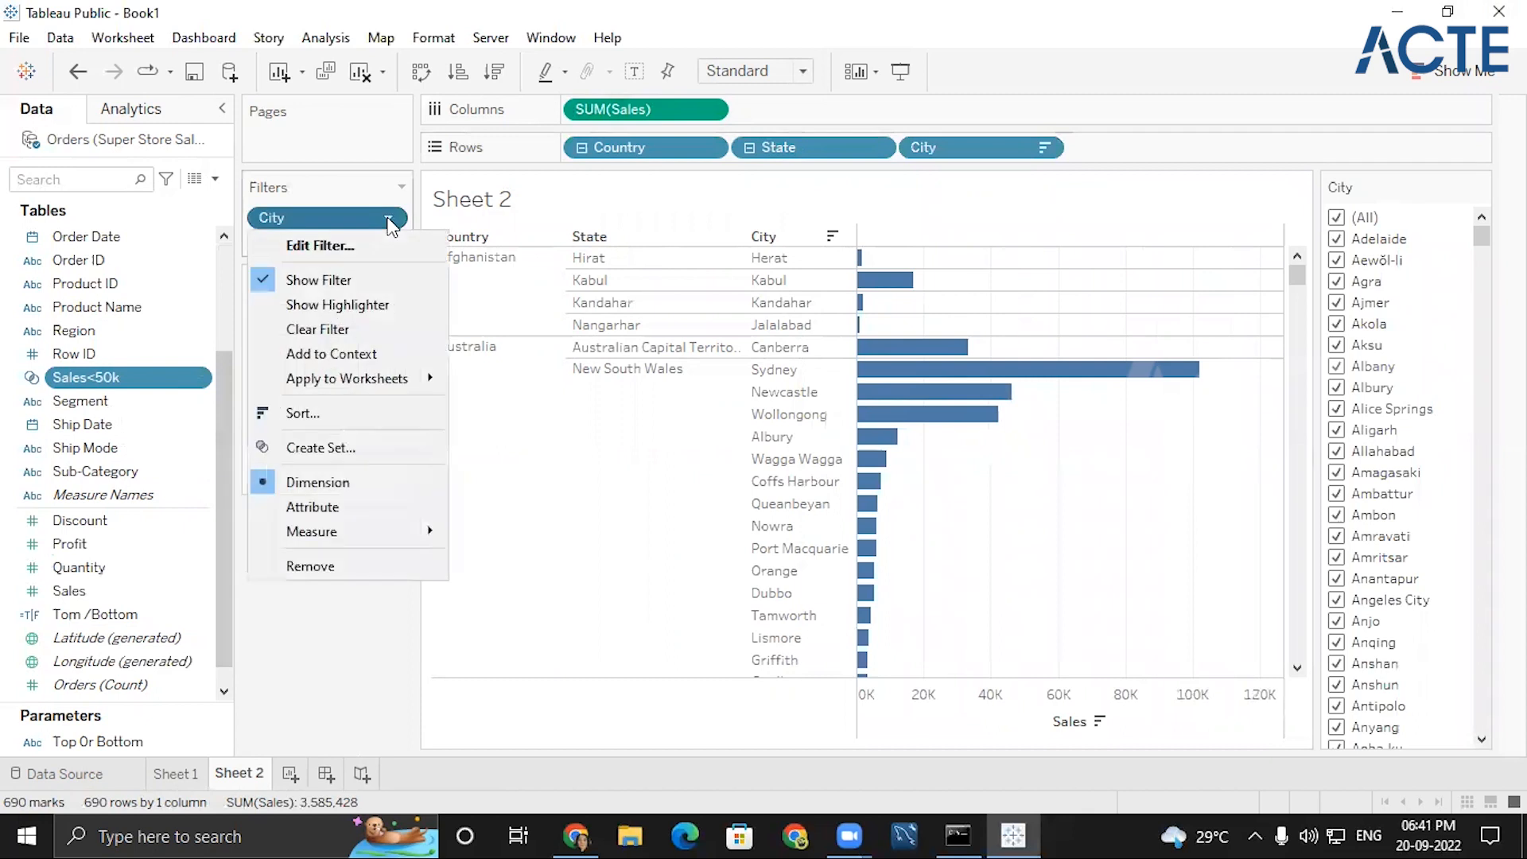
left_click(350, 246)
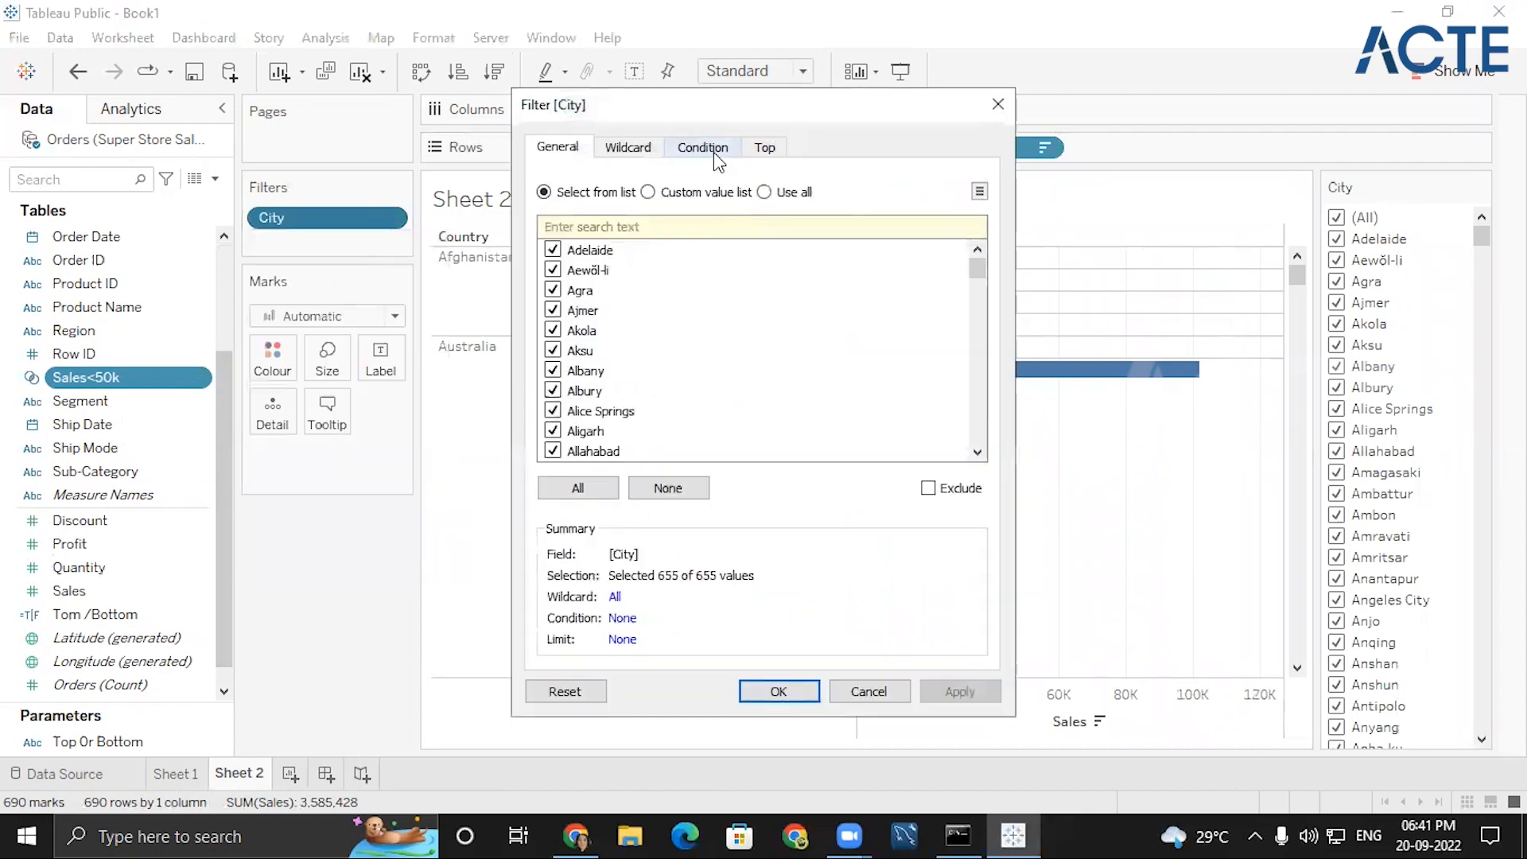
left_click(704, 148)
left_click(544, 204)
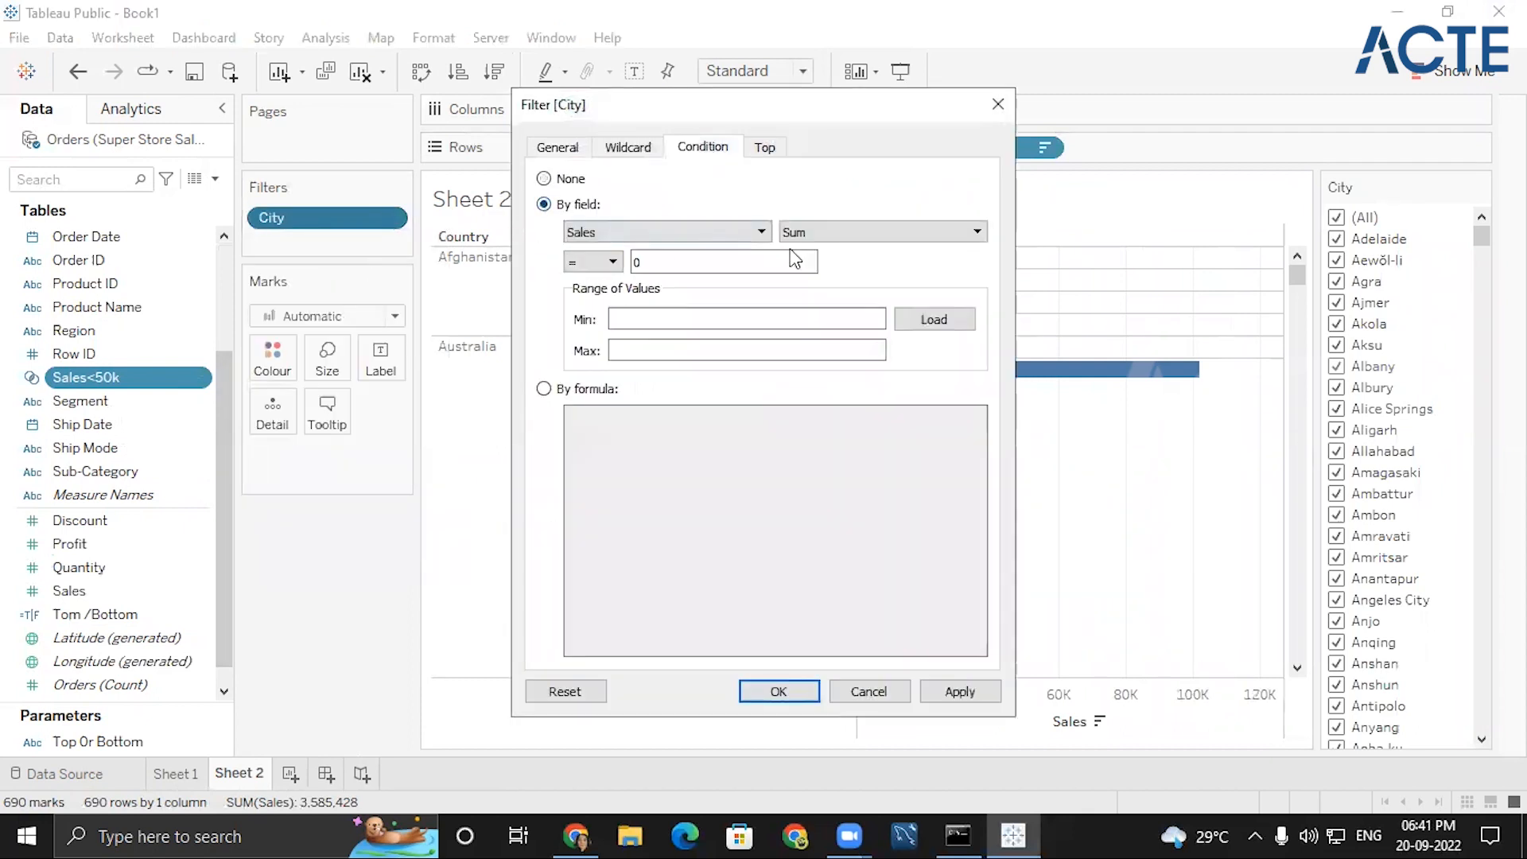
left_click(707, 231)
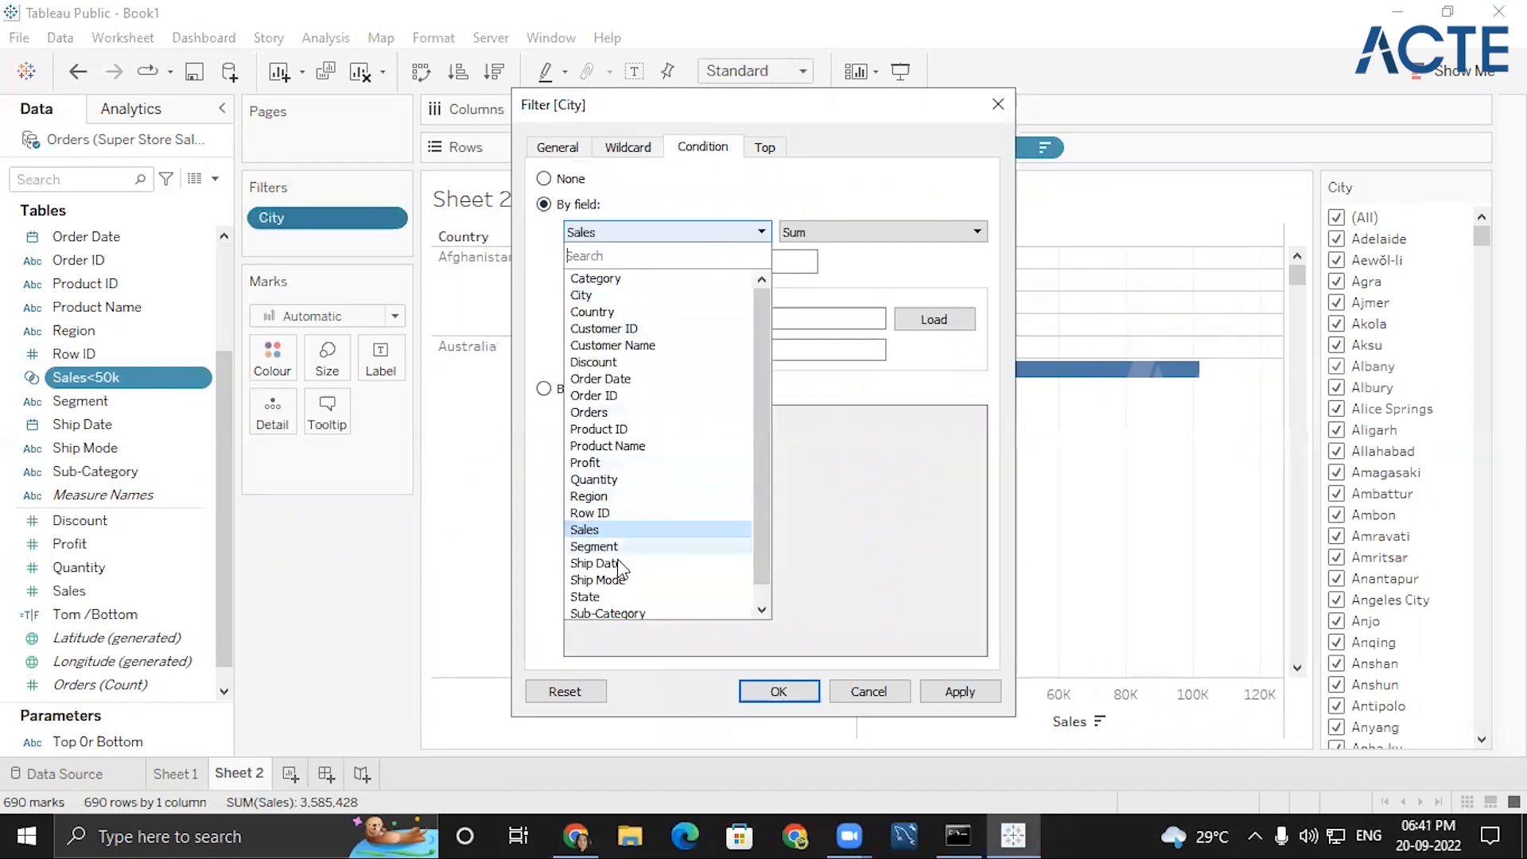
left_click_drag(766, 511, 765, 546)
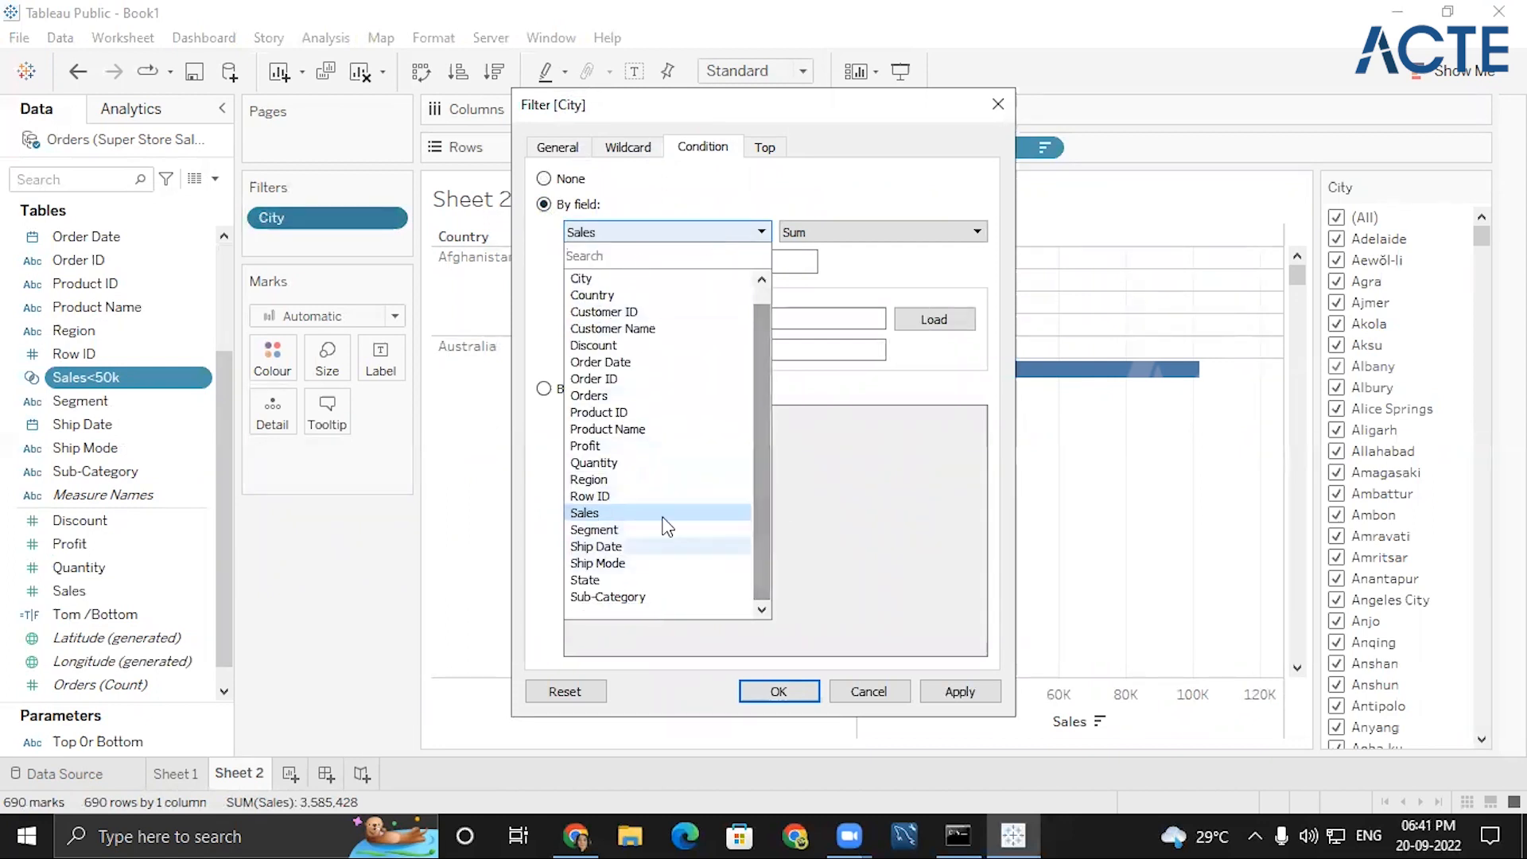
scroll(618, 477, "up", 1)
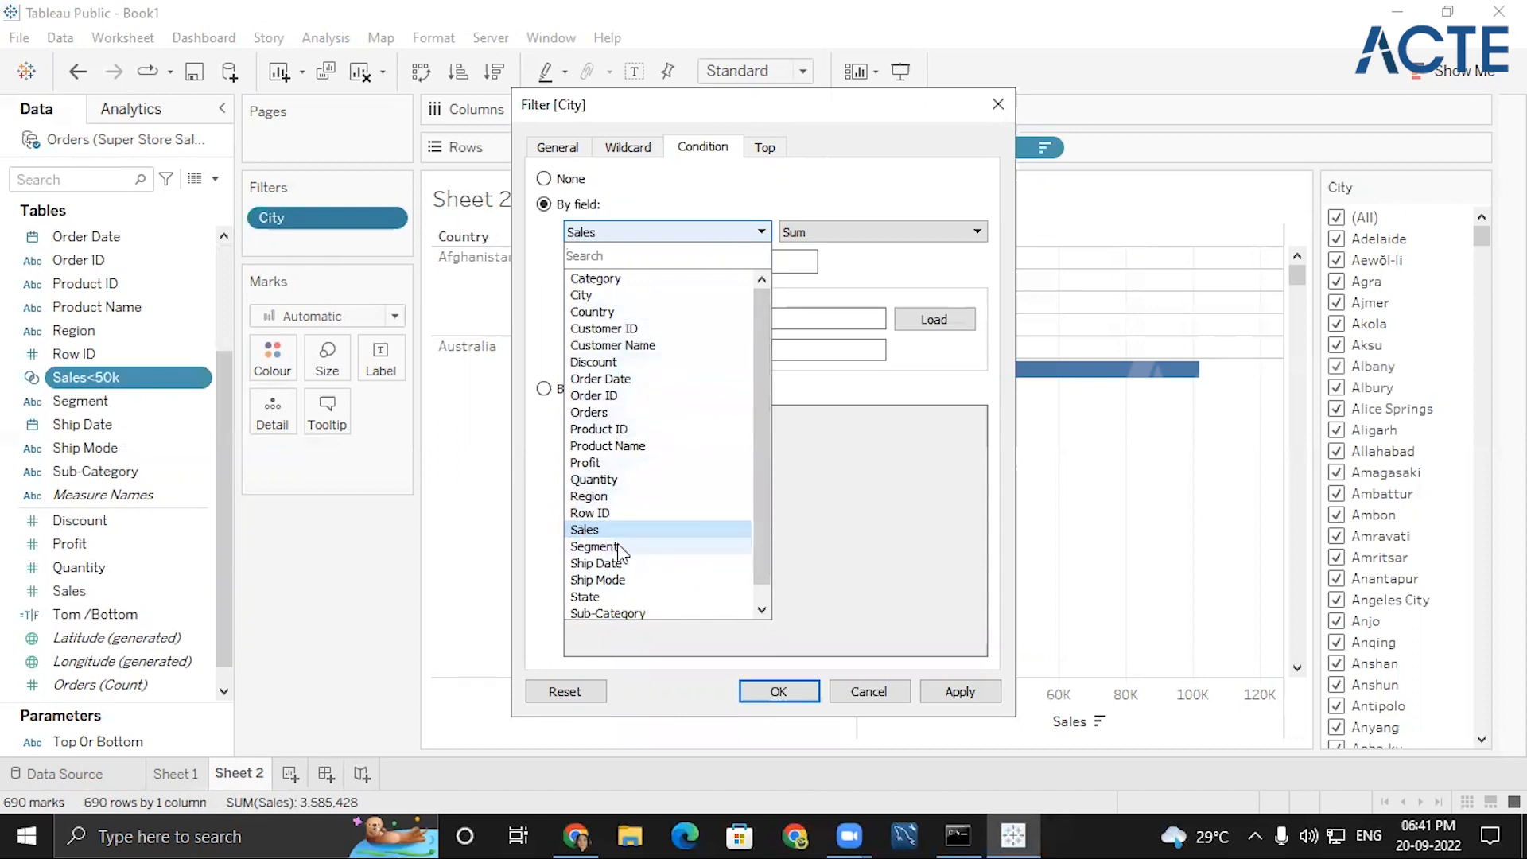
left_click(602, 463)
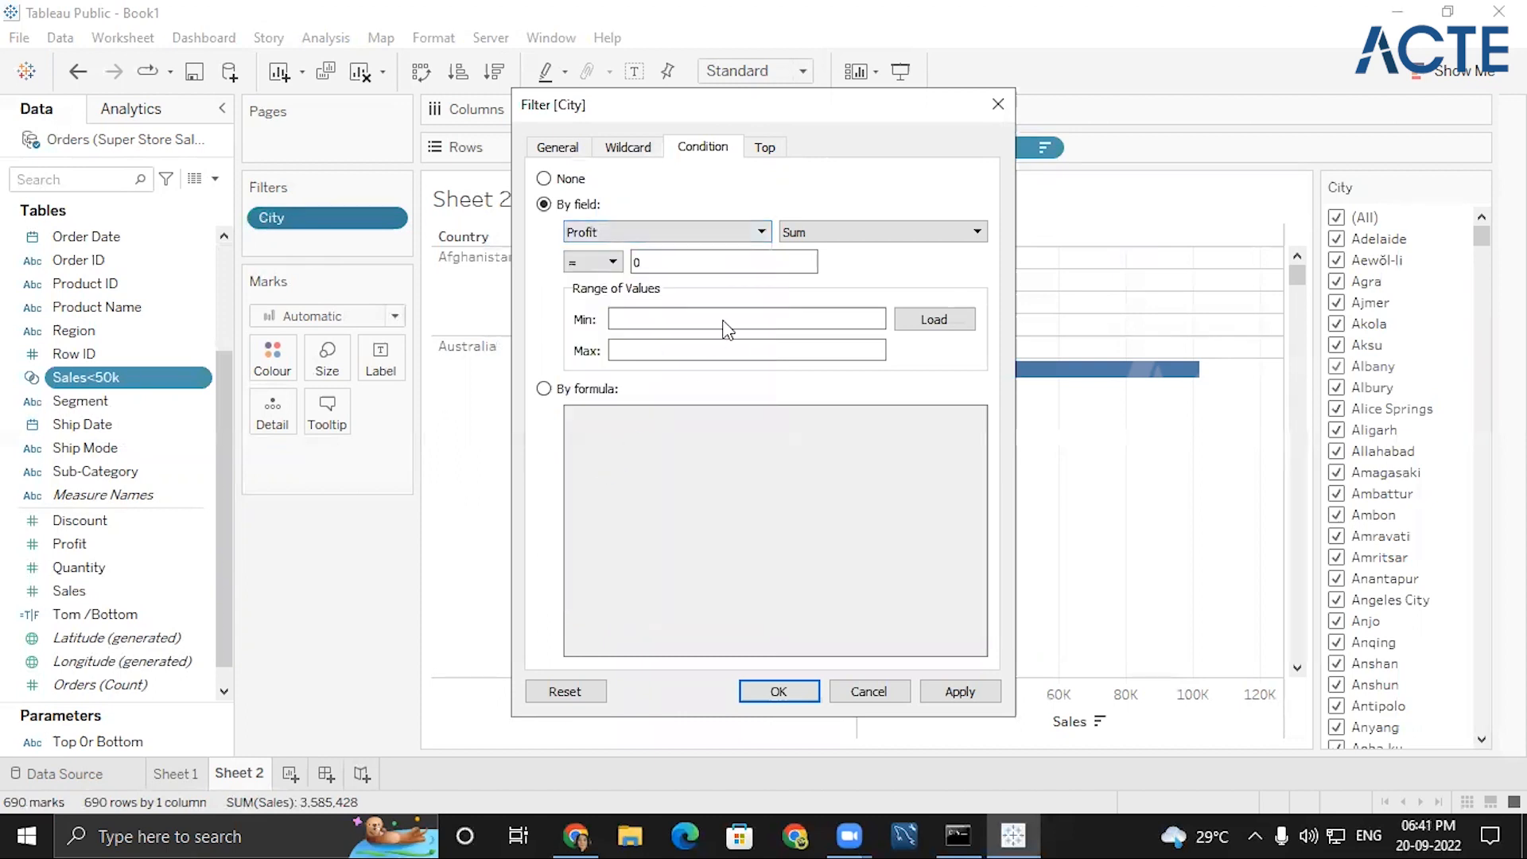
left_click(612, 262)
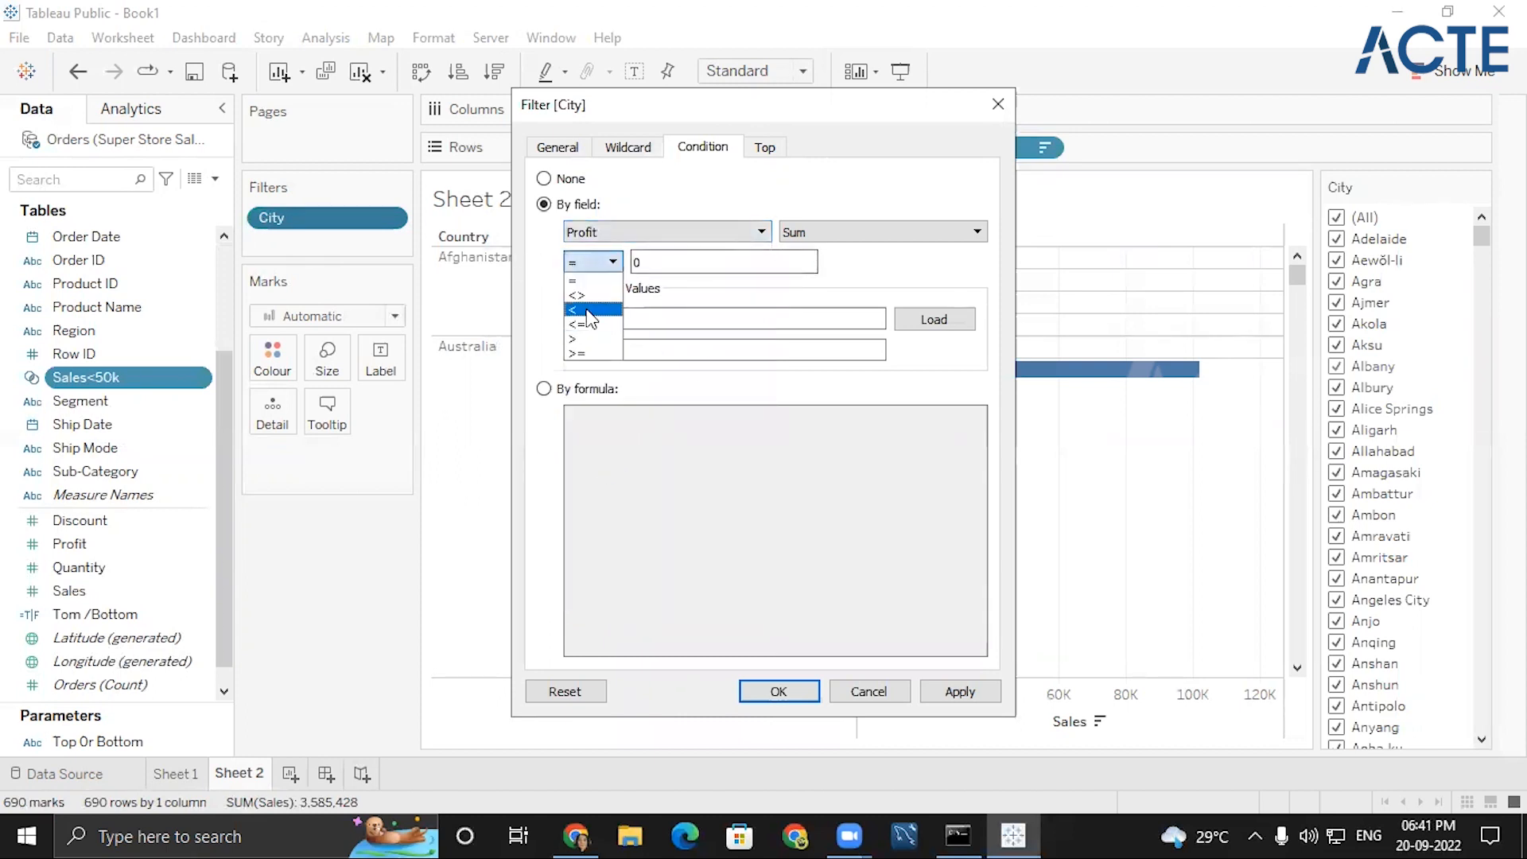
left_click(581, 353)
left_click(592, 262)
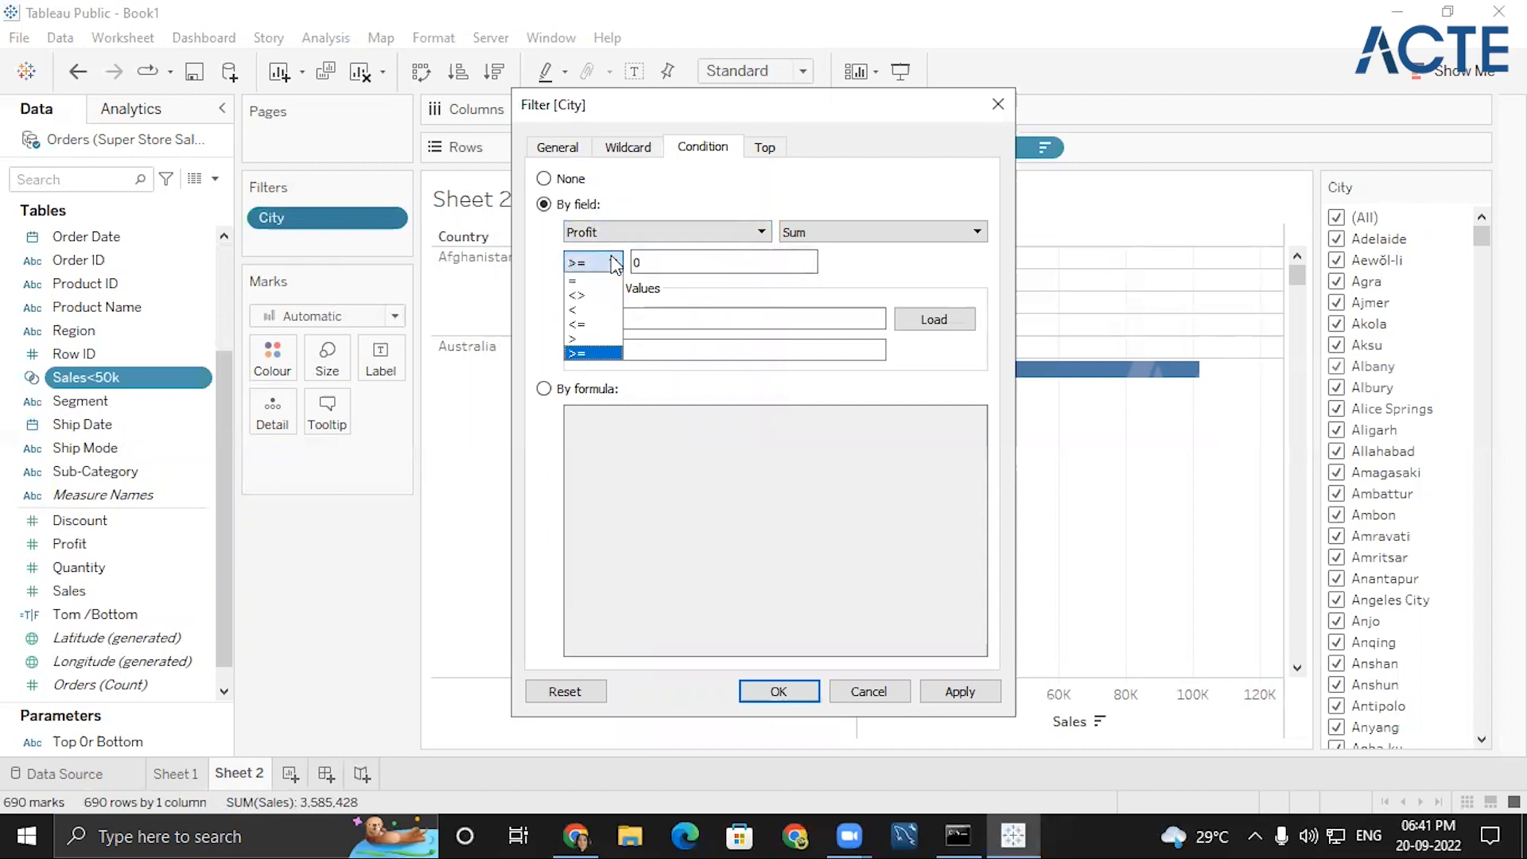
left_click(586, 338)
left_click(658, 262)
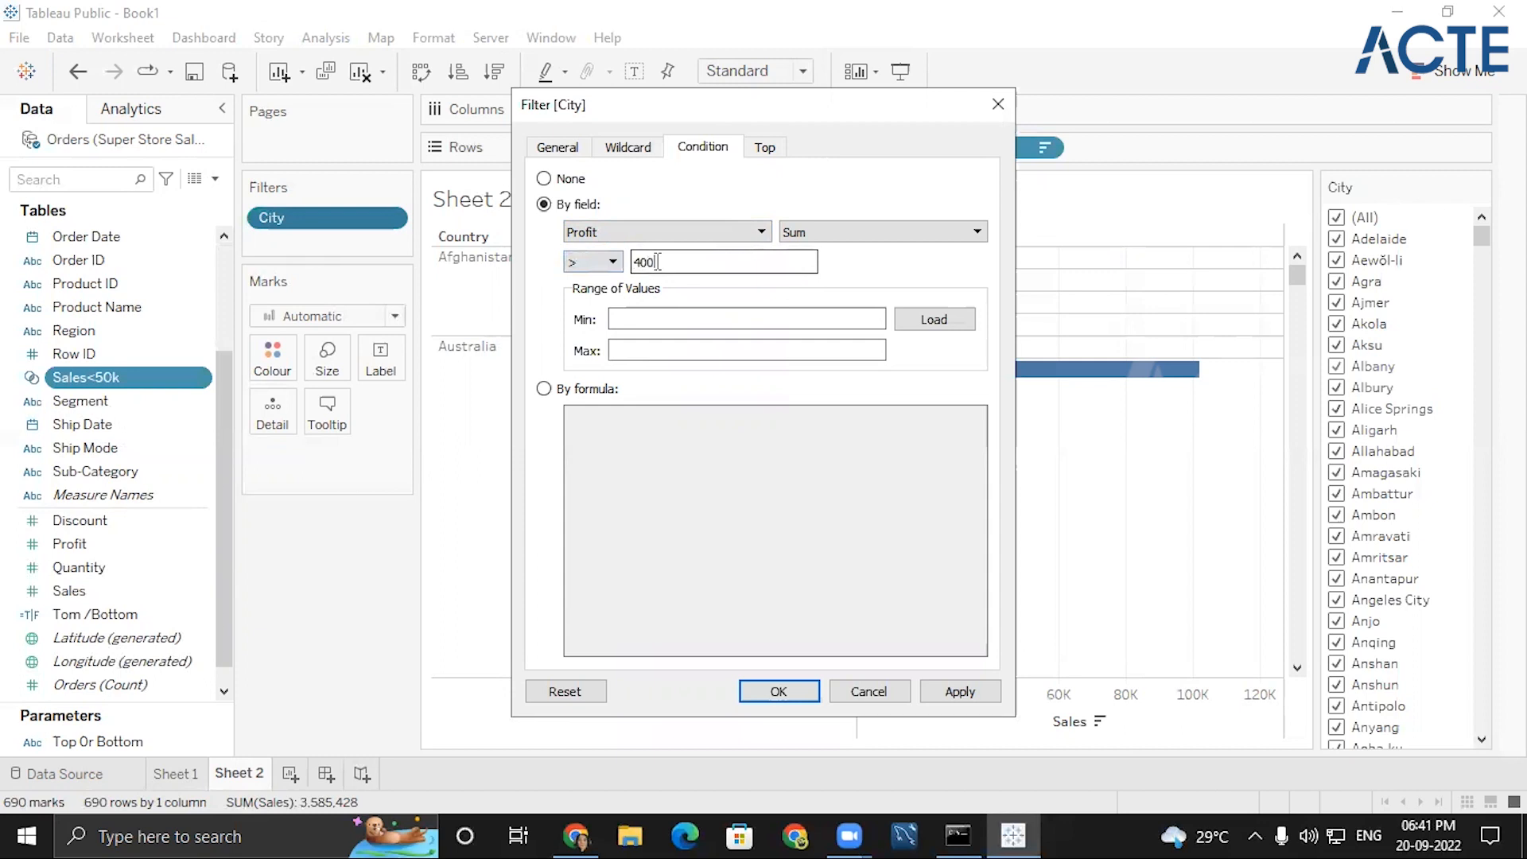
left_click(754, 694)
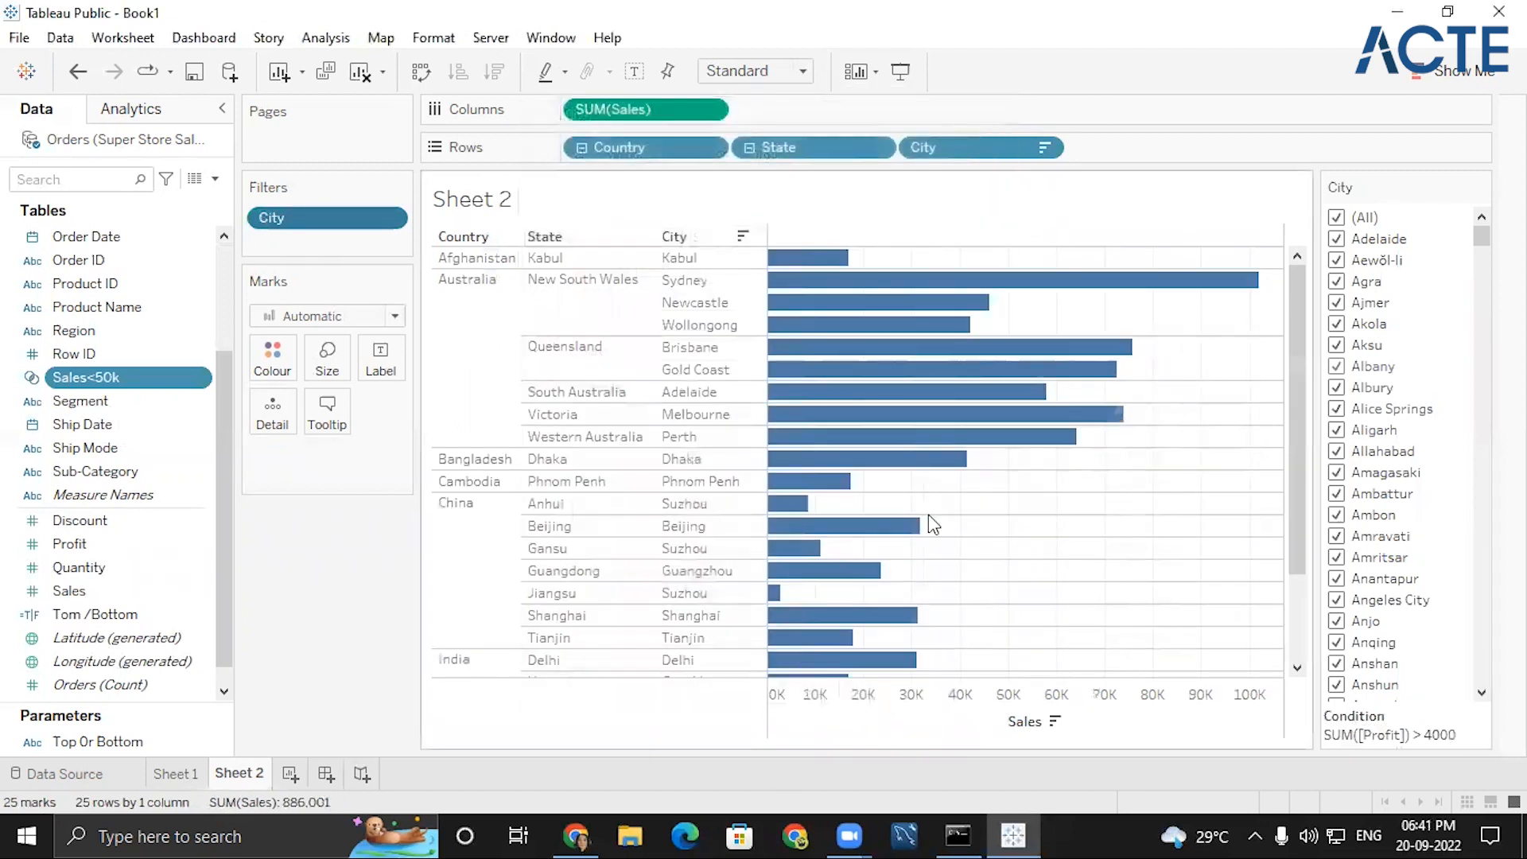
- Sort the cities ascending by Sales and look through the profit-filtered bars
scroll(927, 521, "down", 3)
scroll(935, 551, "up", 3)
left_click(1055, 724)
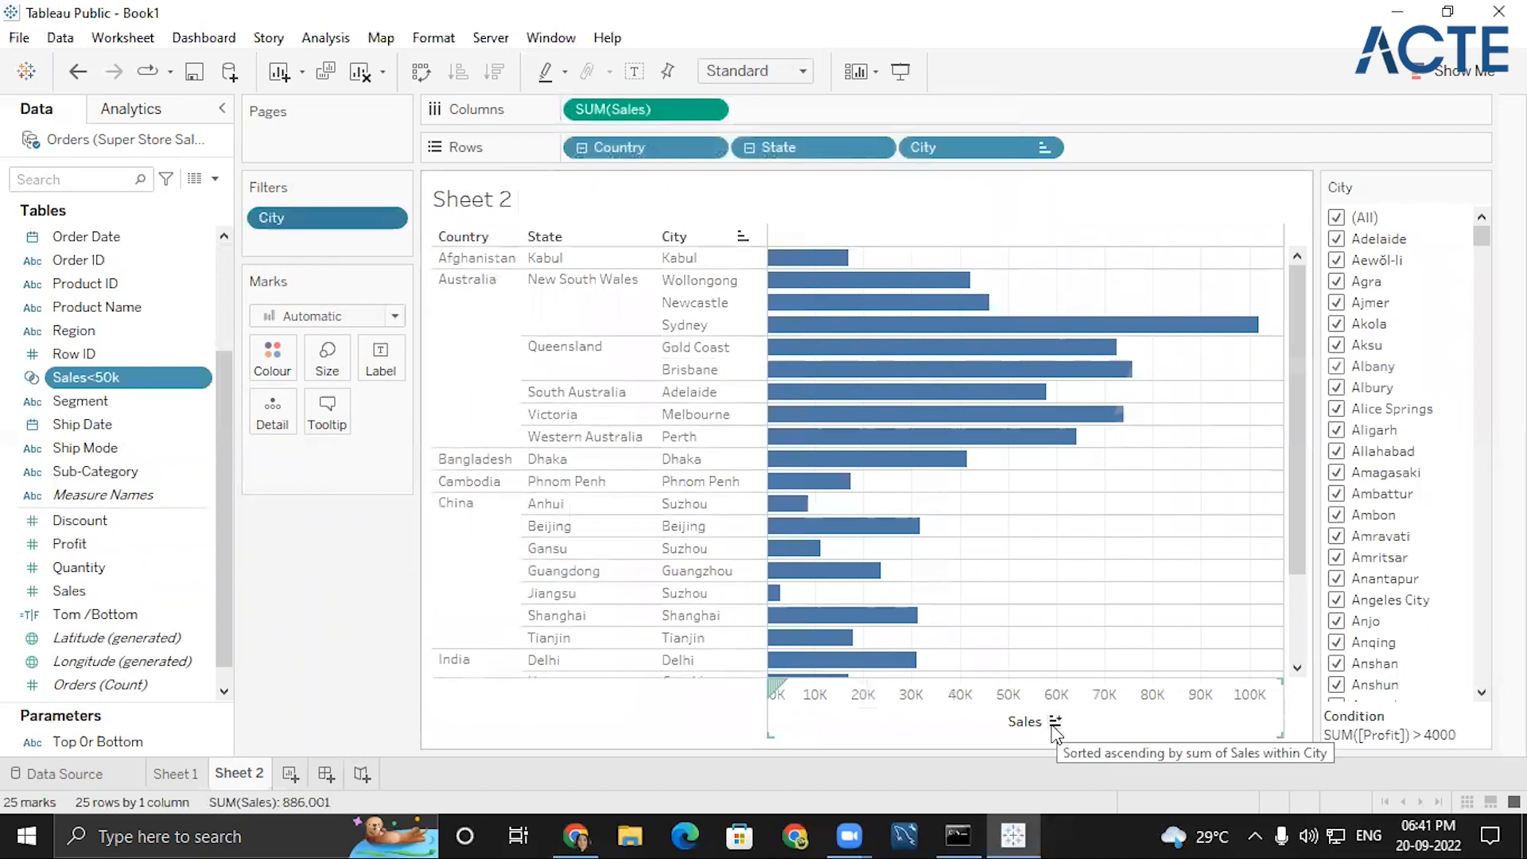
scroll(875, 390, "down", 3)
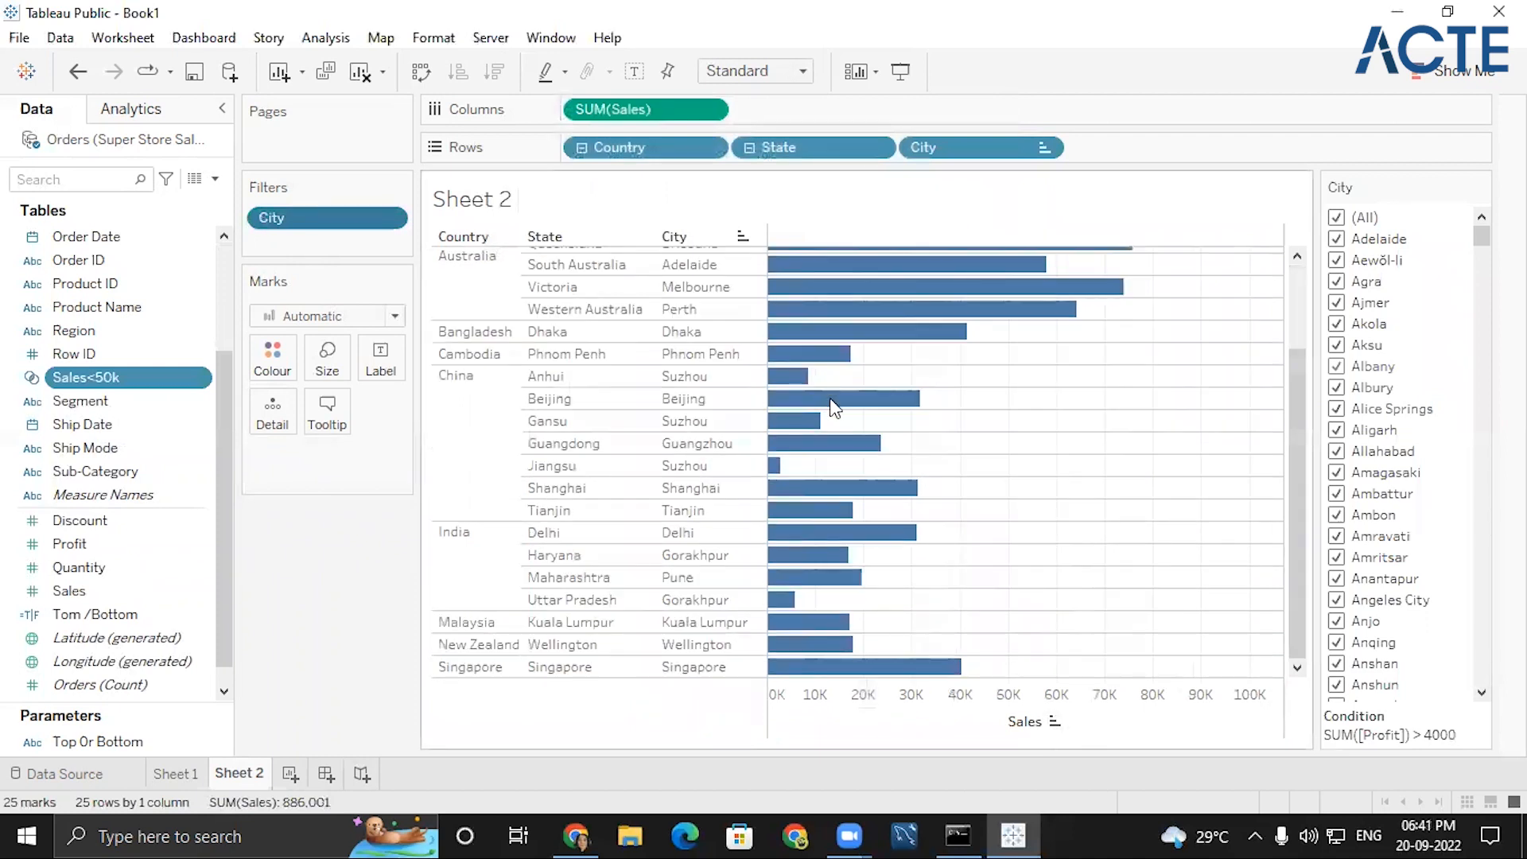
scroll(944, 581, "up", 3)
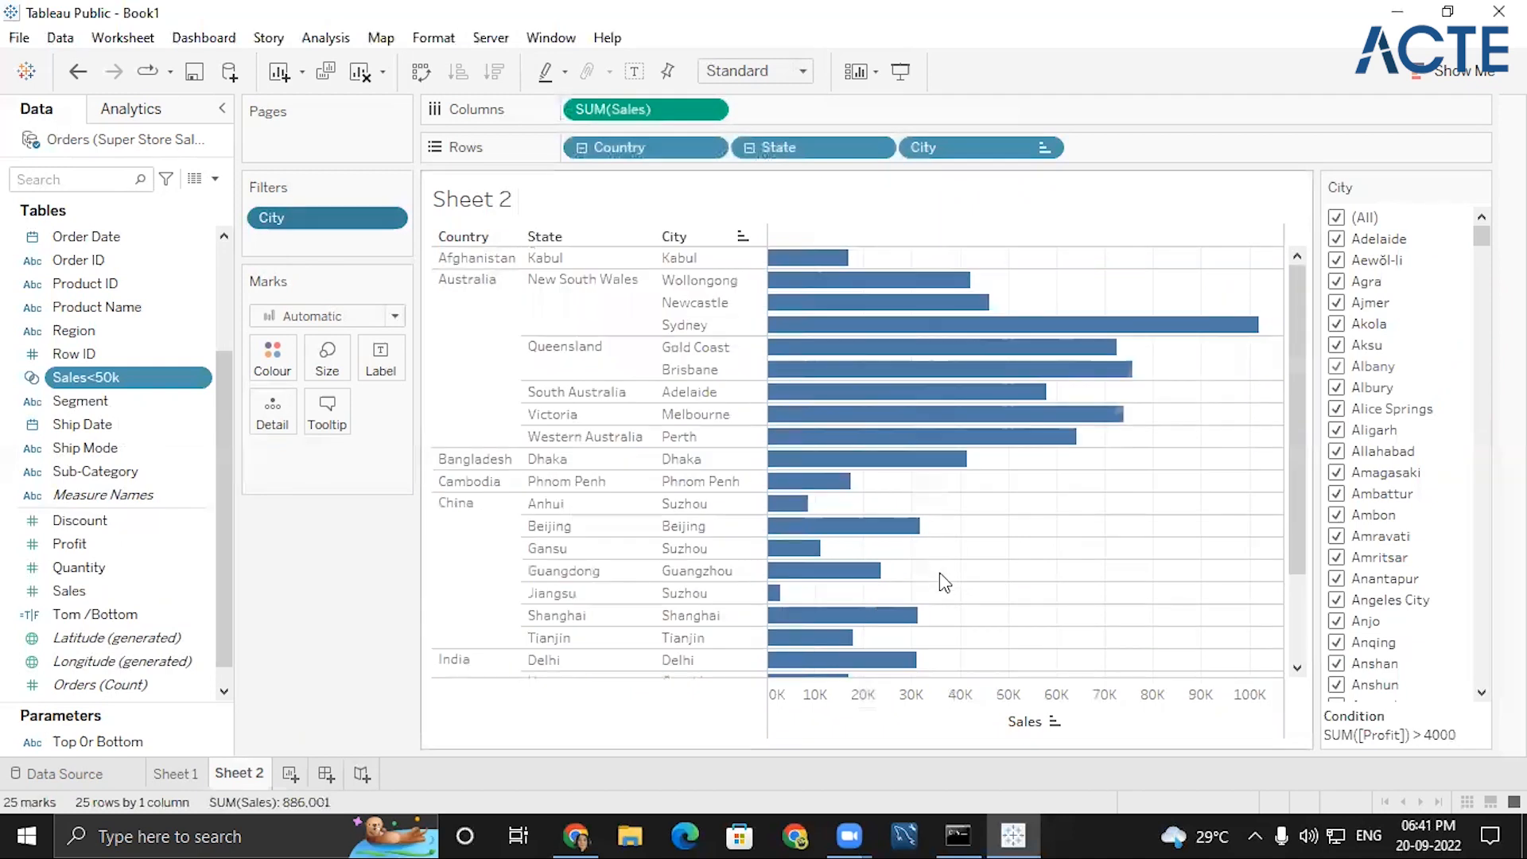
mouse_move(816, 274)
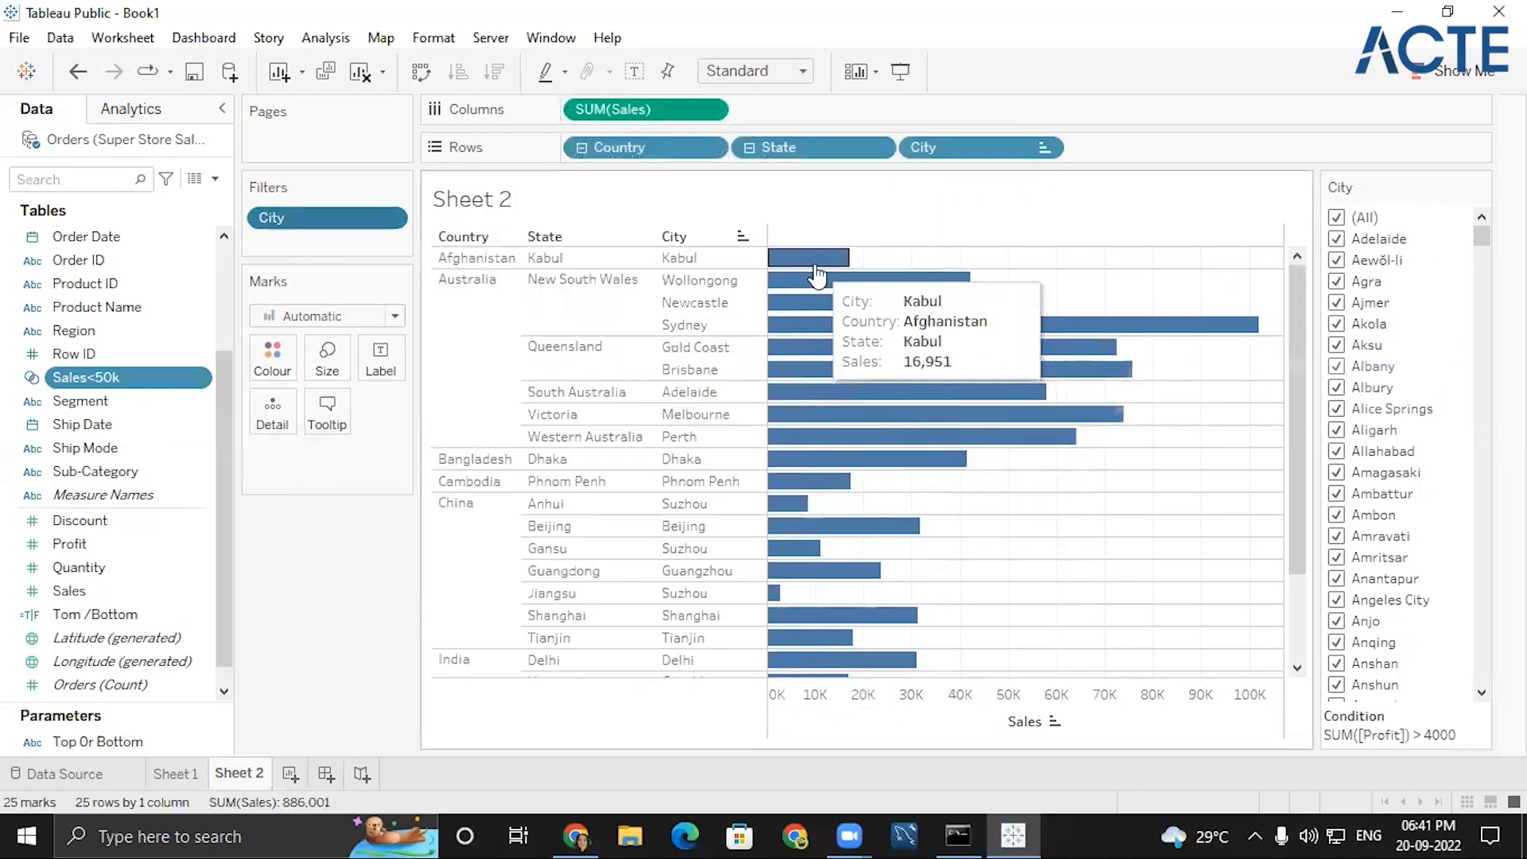
scroll(818, 334, "down", 3)
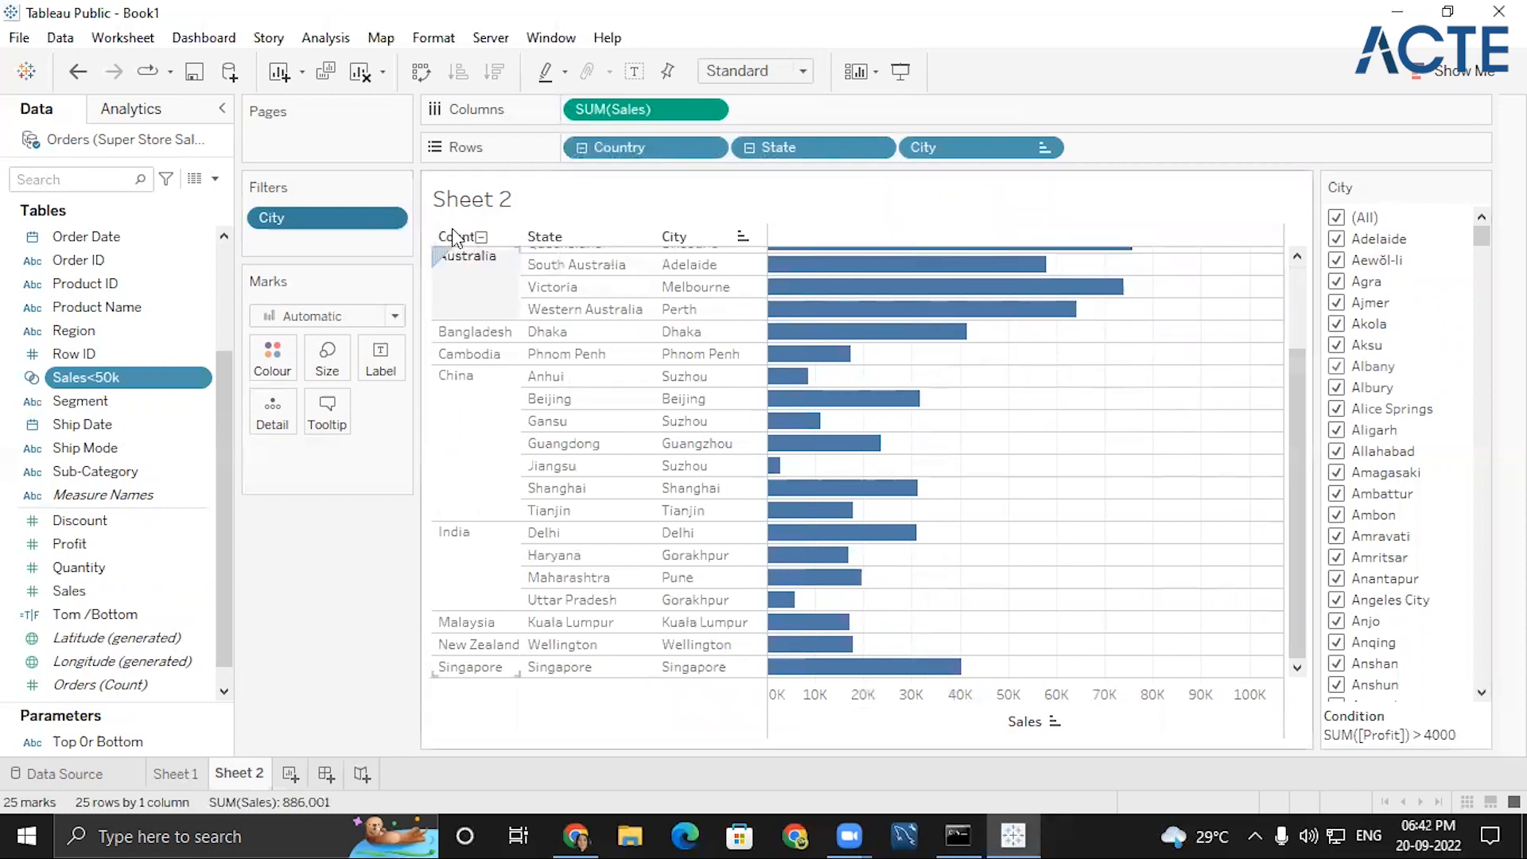
- Review the City filter's Profit condition and its aggregation, leaving the condition as it is
left_click(387, 219)
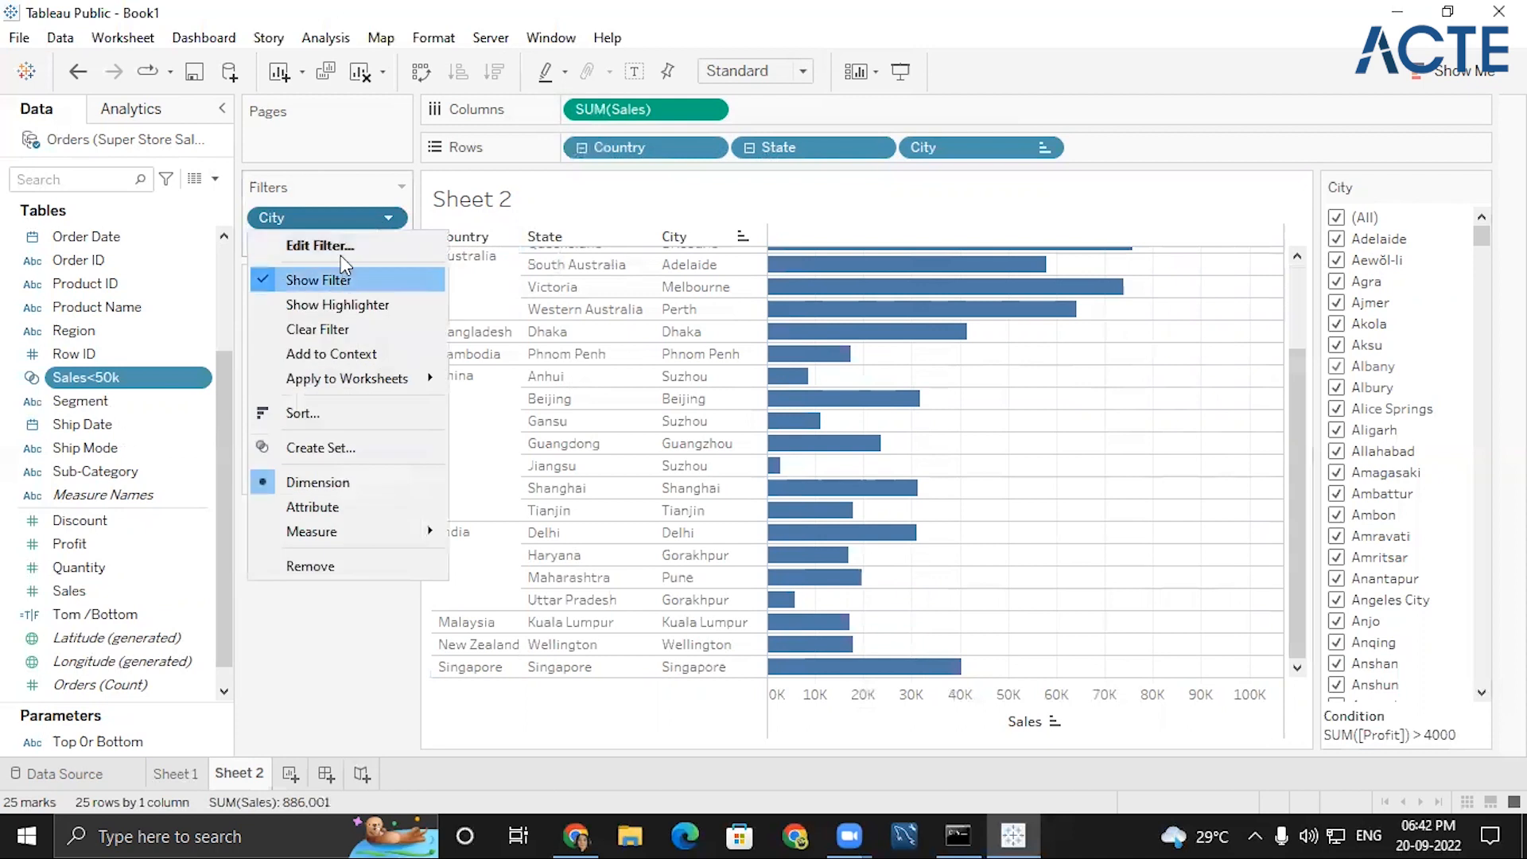
left_click(347, 248)
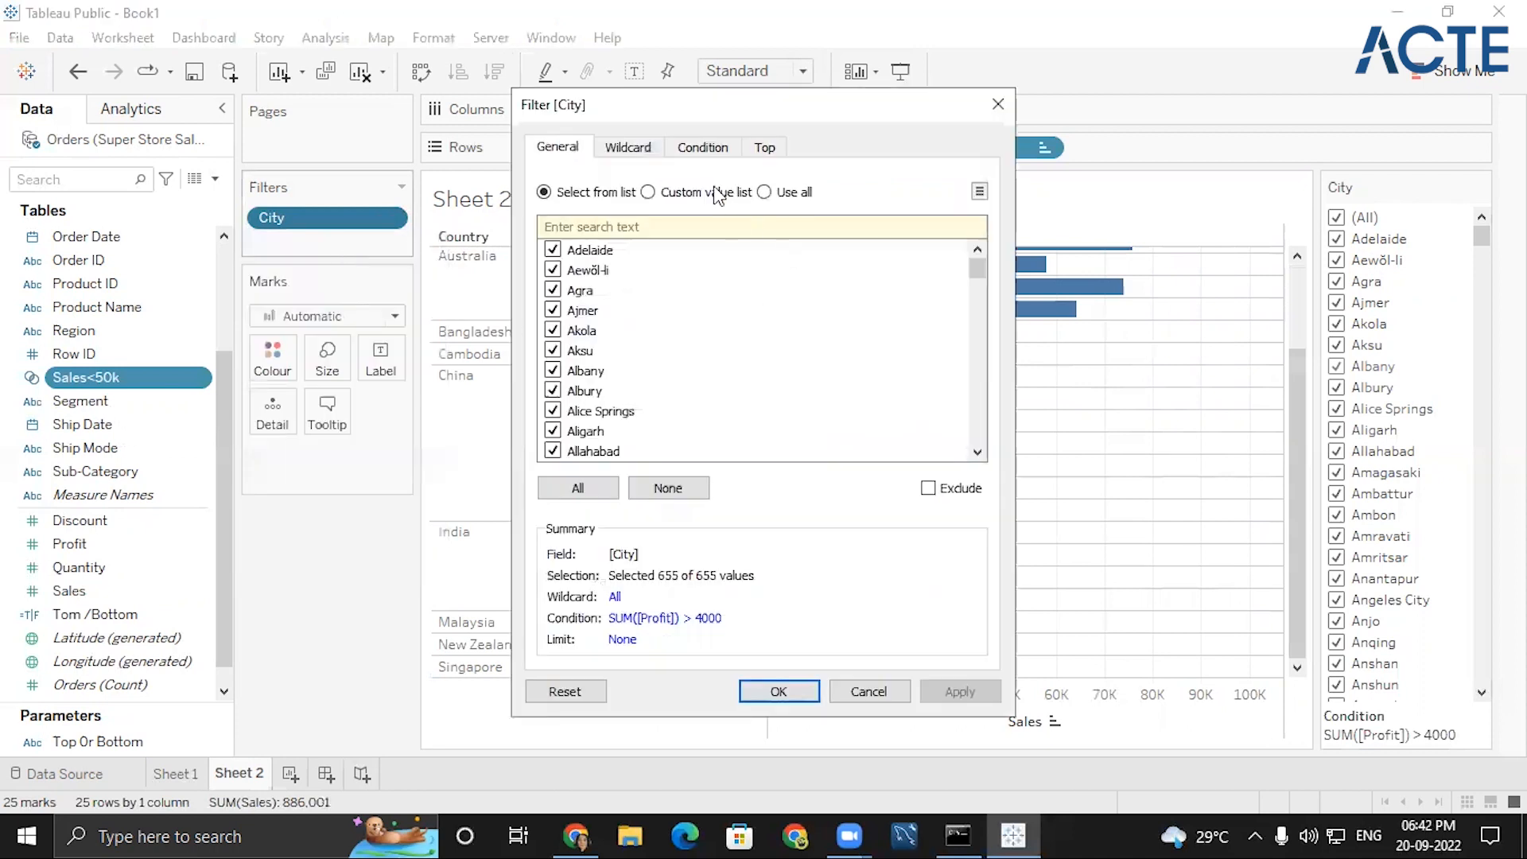
left_click(710, 148)
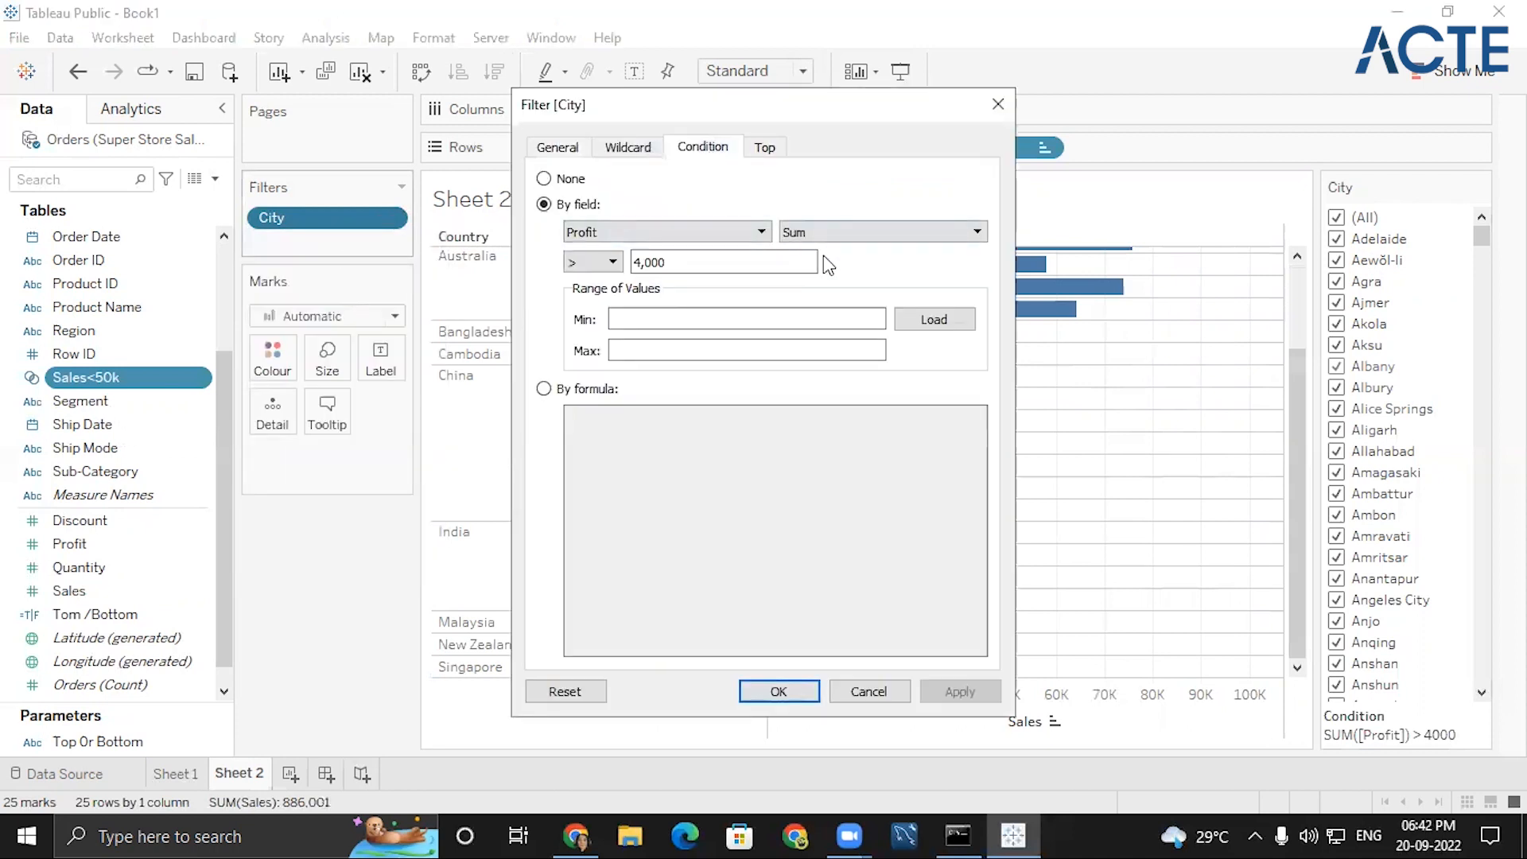
left_click(975, 231)
left_click(922, 249)
left_click(996, 116)
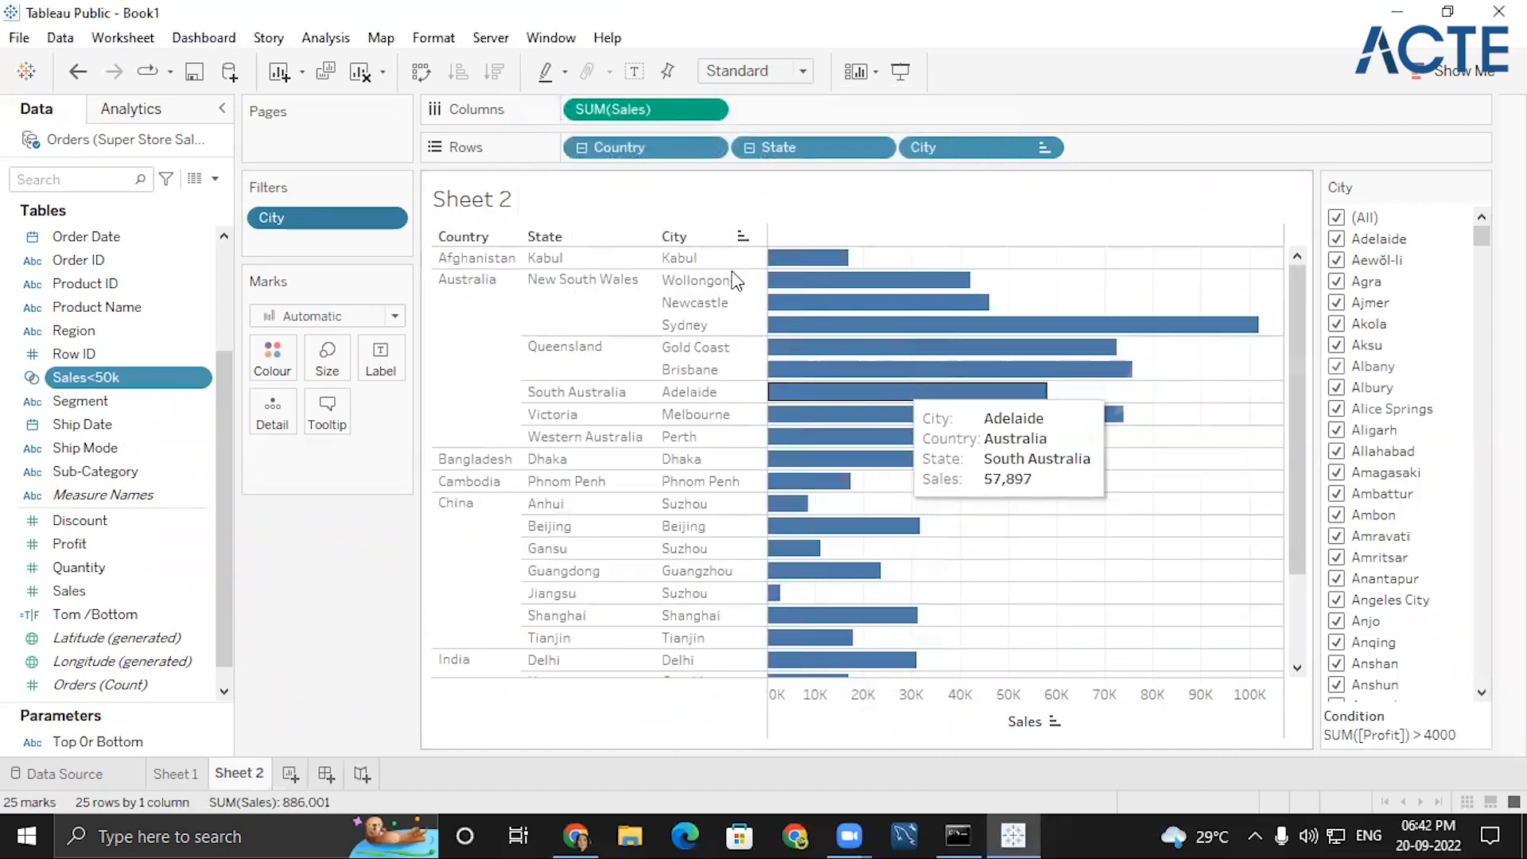
- Select together all the city bars from Singapore up to Melbourne in the profit-filtered chart
left_click(792, 259)
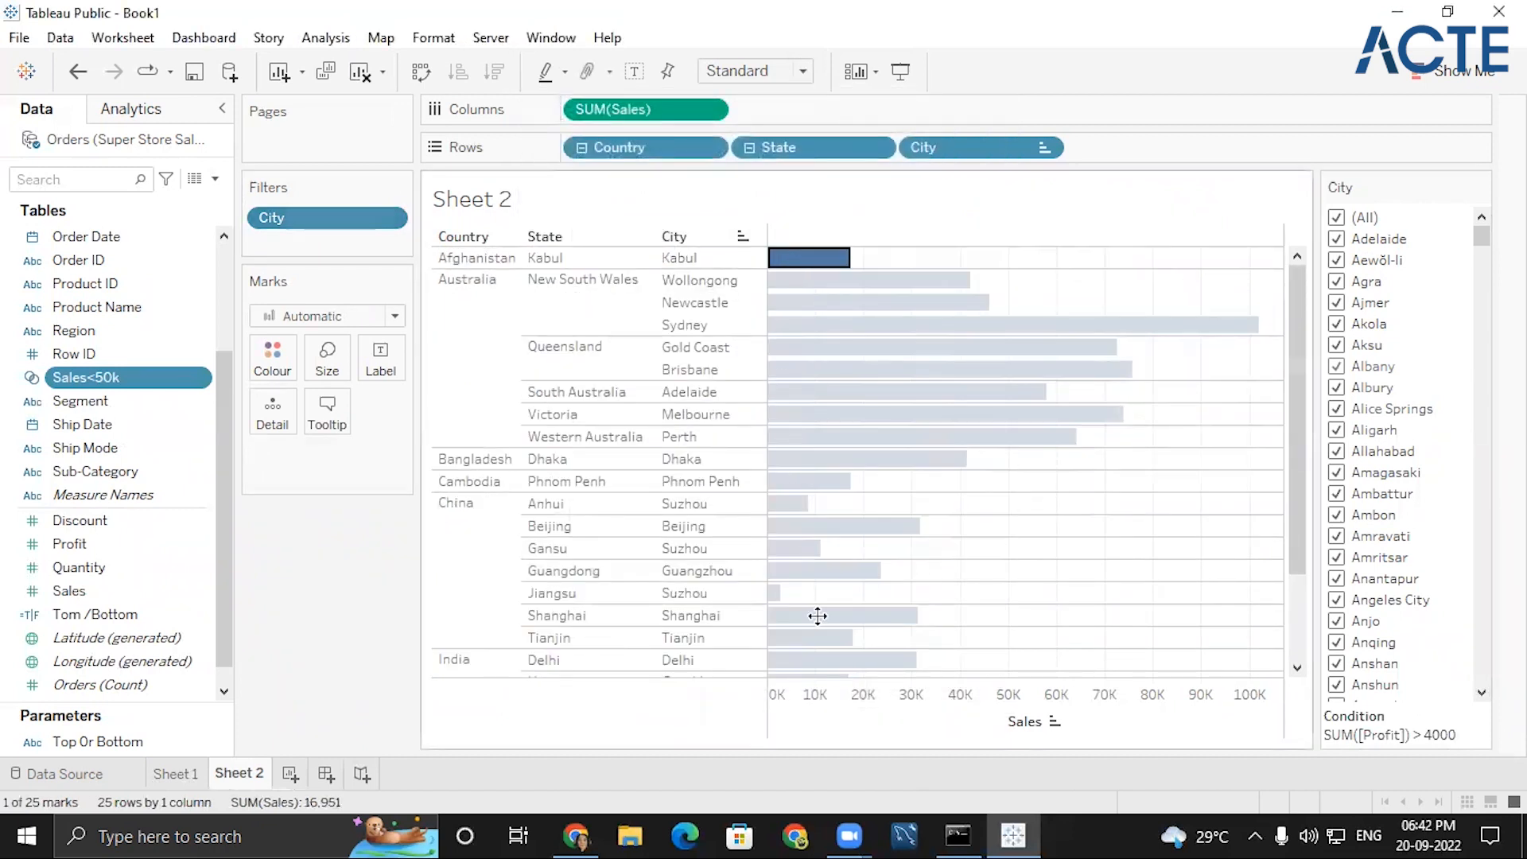
scroll(817, 628, "down", 3)
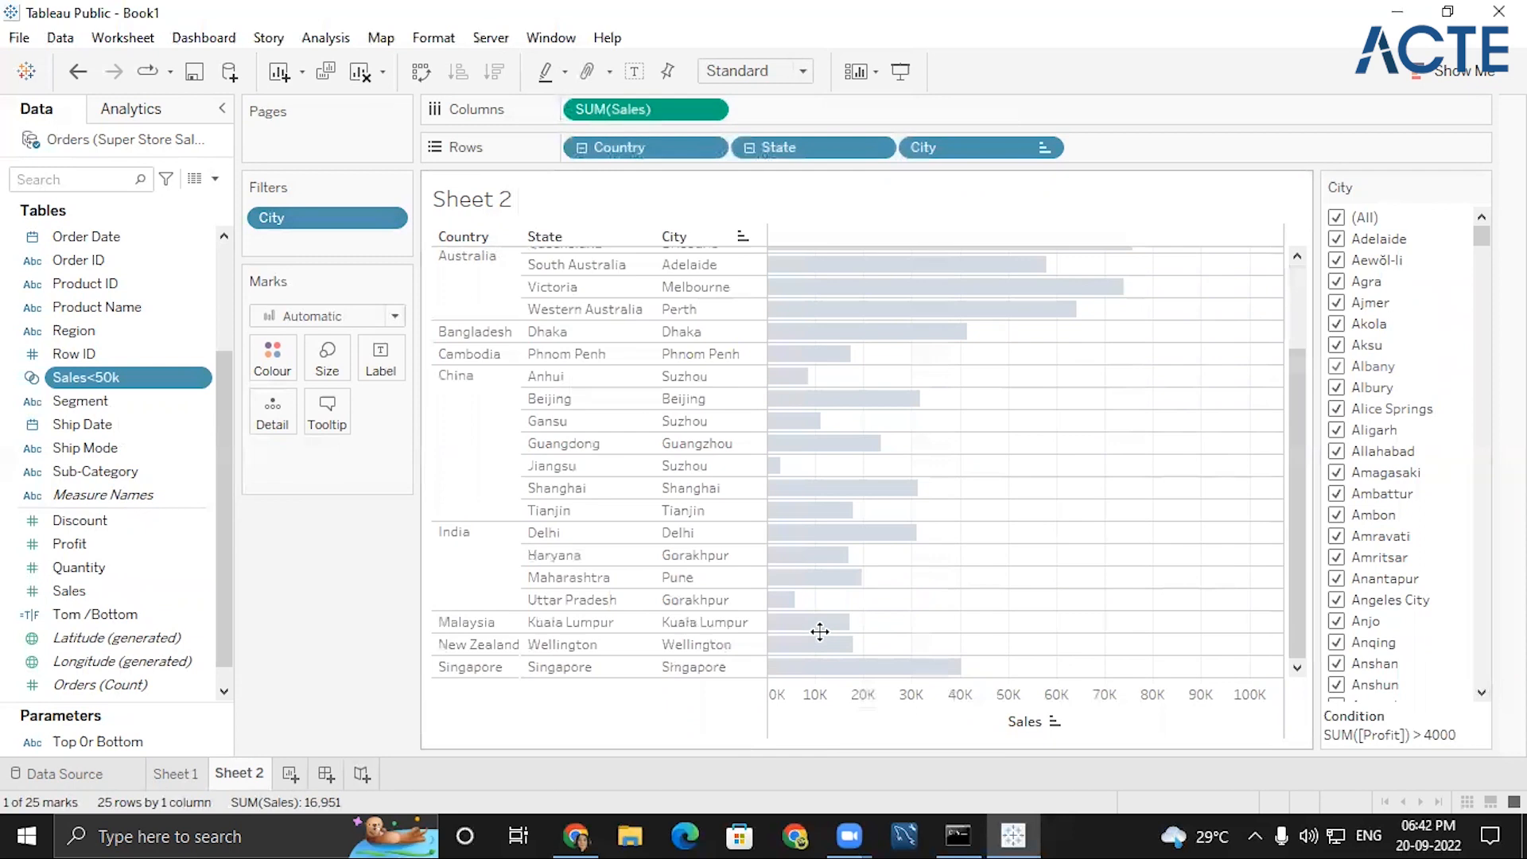
left_click(850, 668)
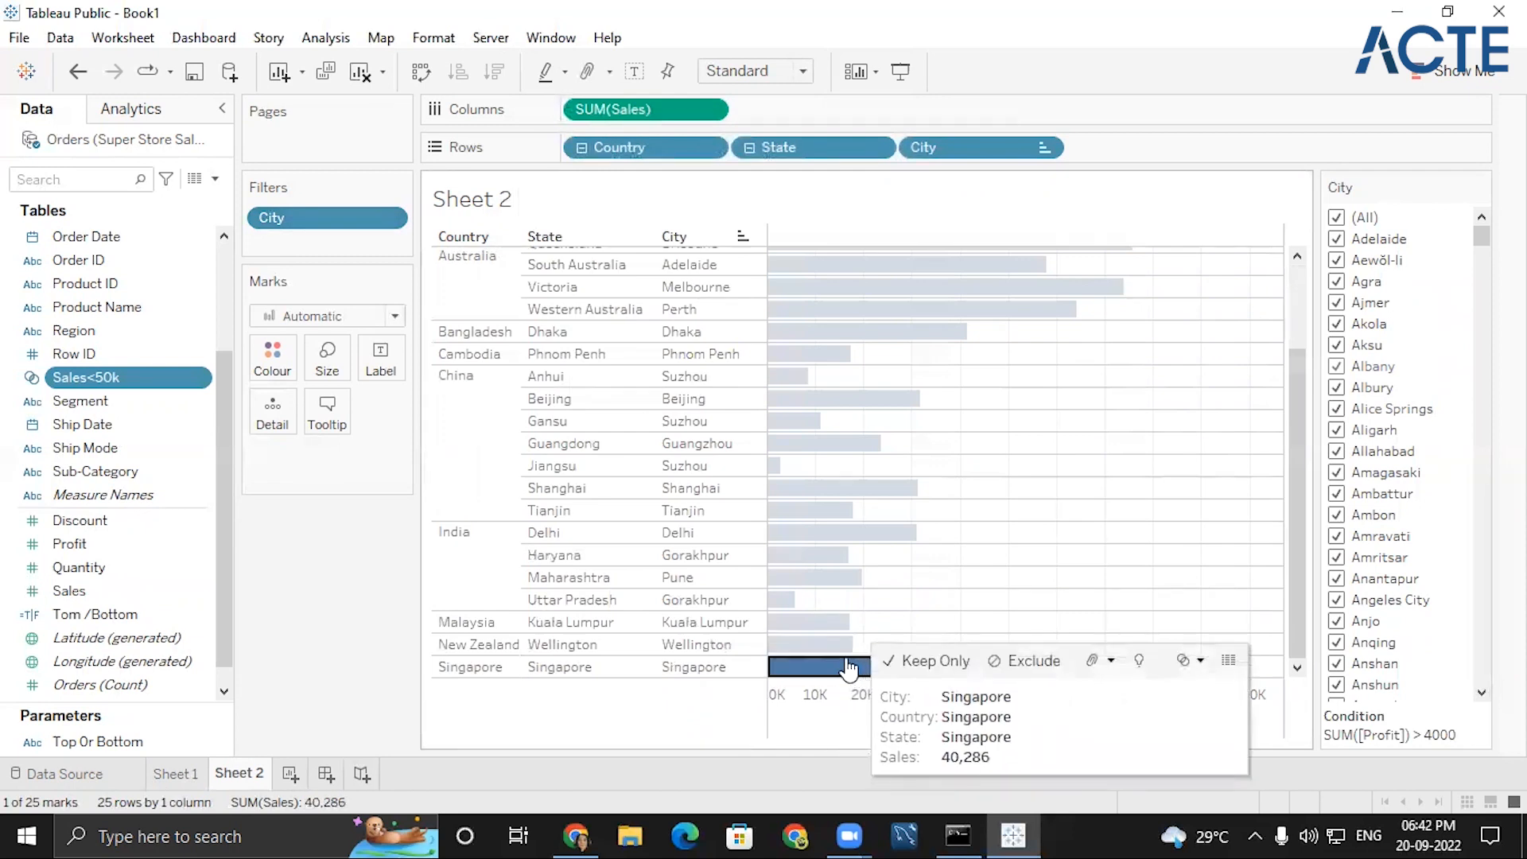
left_click(823, 648, "ctrl")
left_click(812, 625, "ctrl")
left_click(783, 603, "ctrl")
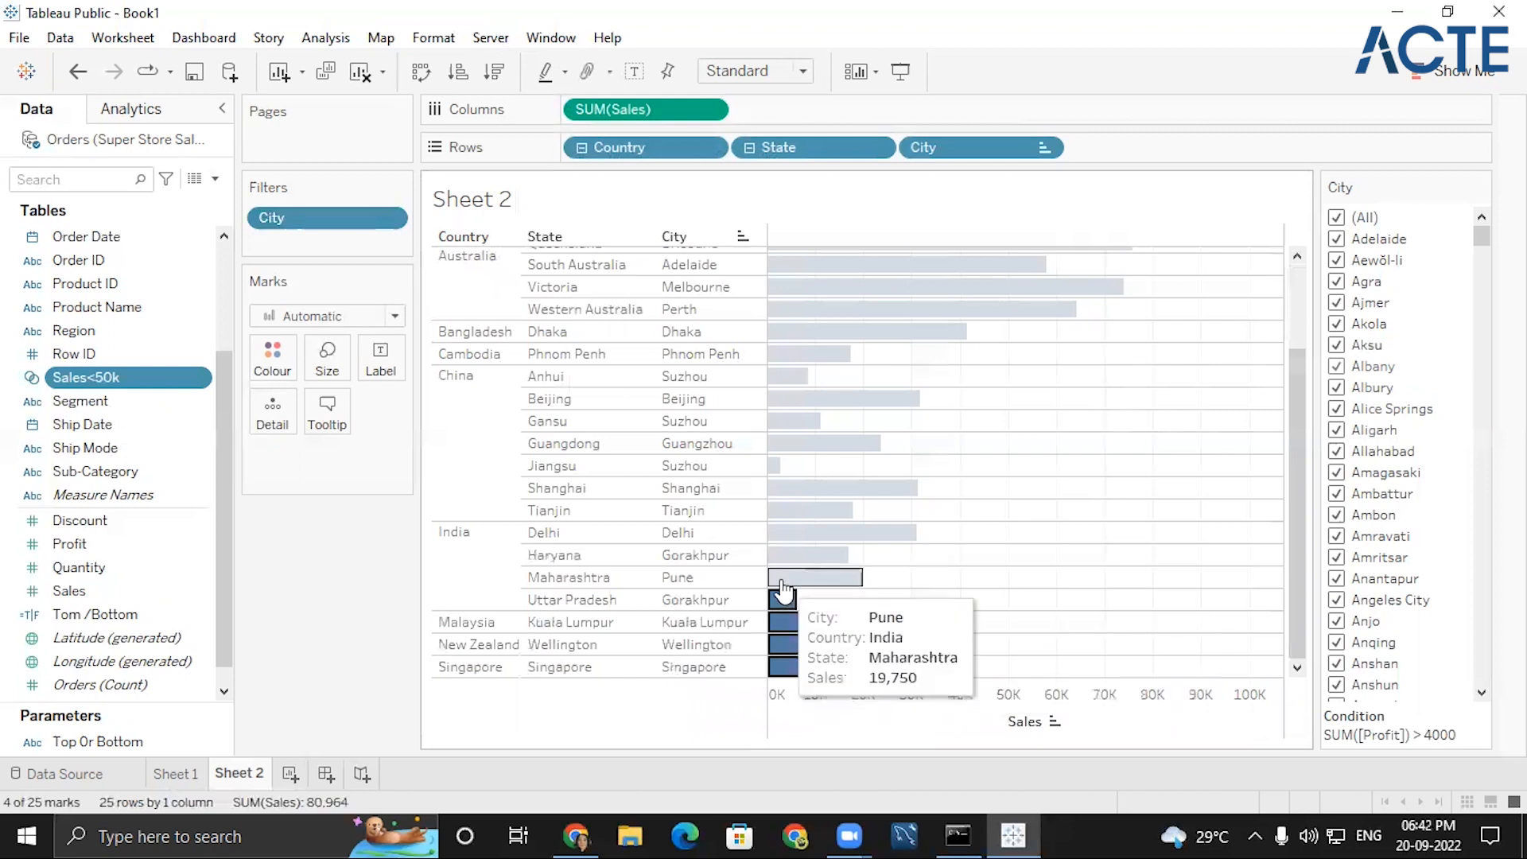
left_click(782, 578, "ctrl")
left_click(783, 555, "ctrl")
left_click(782, 532, "ctrl")
left_click(782, 509, "ctrl")
left_click(782, 488, "ctrl")
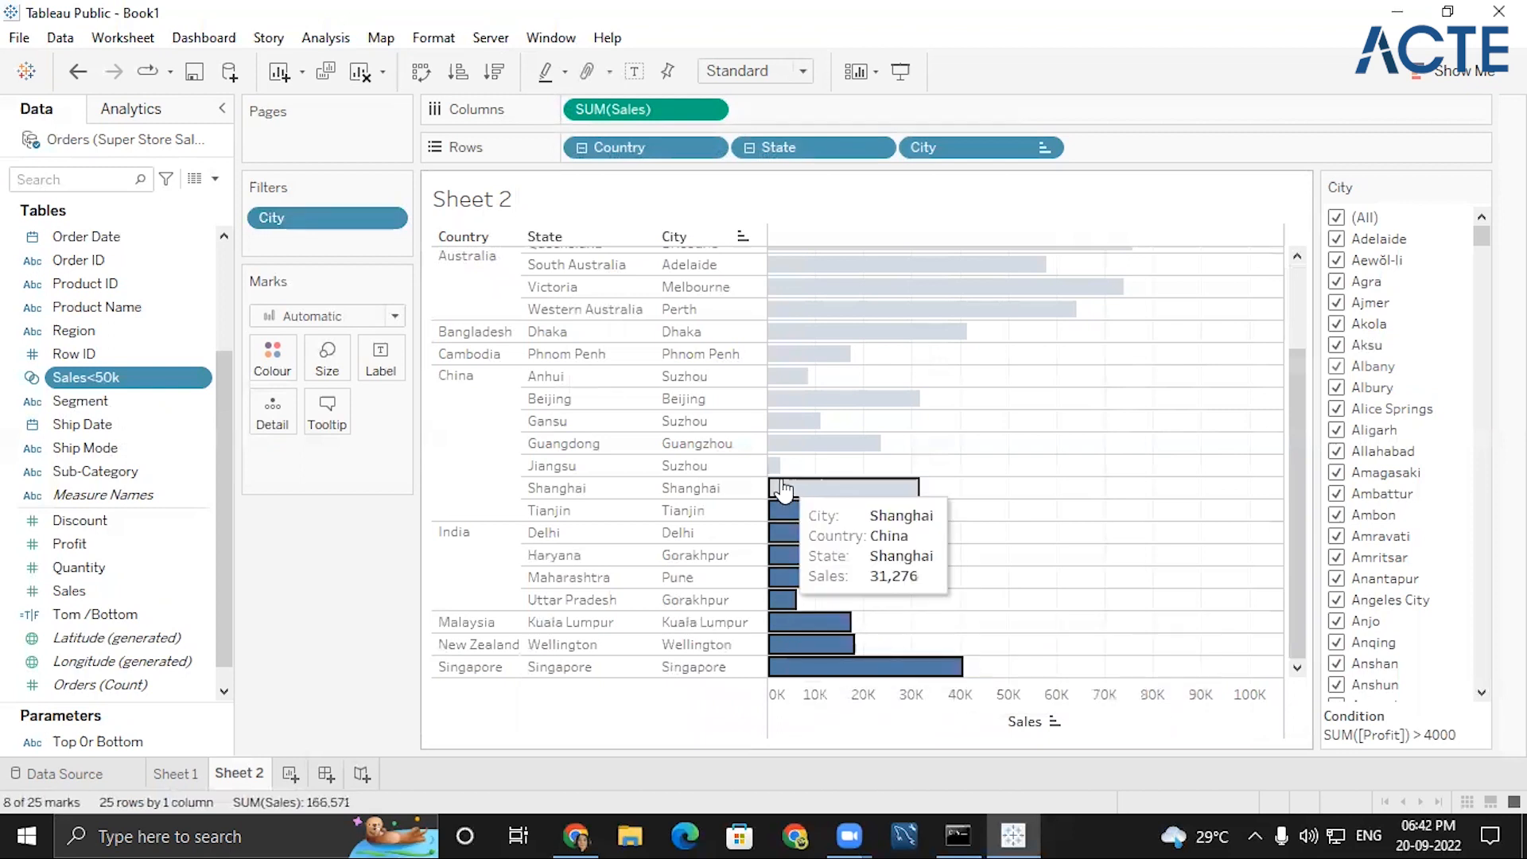
left_click(782, 441, "ctrl")
left_click(785, 399, "ctrl")
left_click(802, 311, "ctrl")
left_click(802, 288, "ctrl")
left_click(792, 331, "ctrl")
left_click(787, 350, "ctrl")
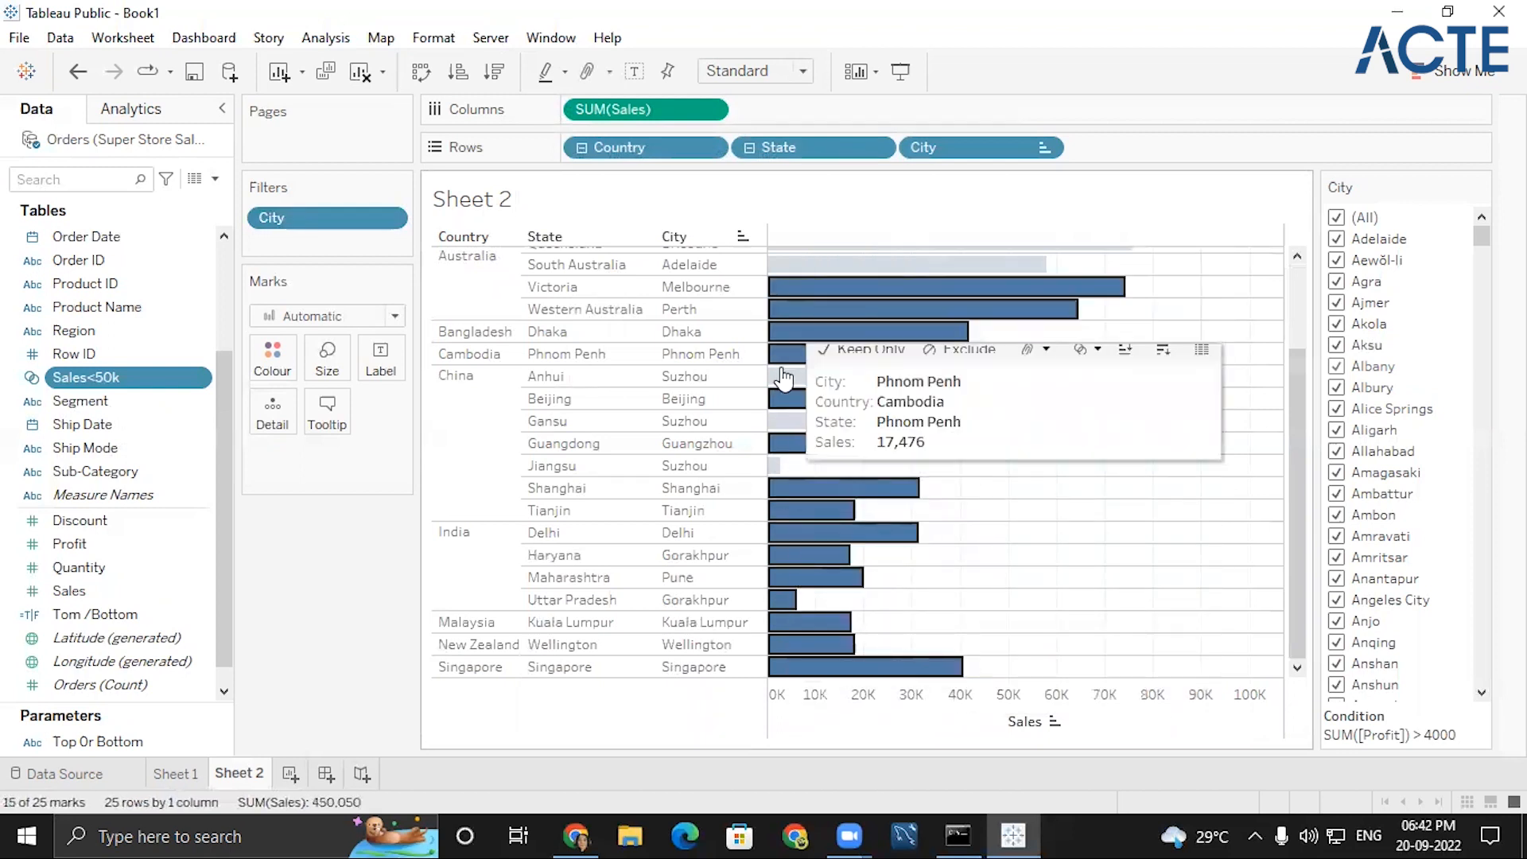
left_click(783, 378, "ctrl")
left_click(783, 421, "ctrl")
left_click(788, 443, "ctrl")
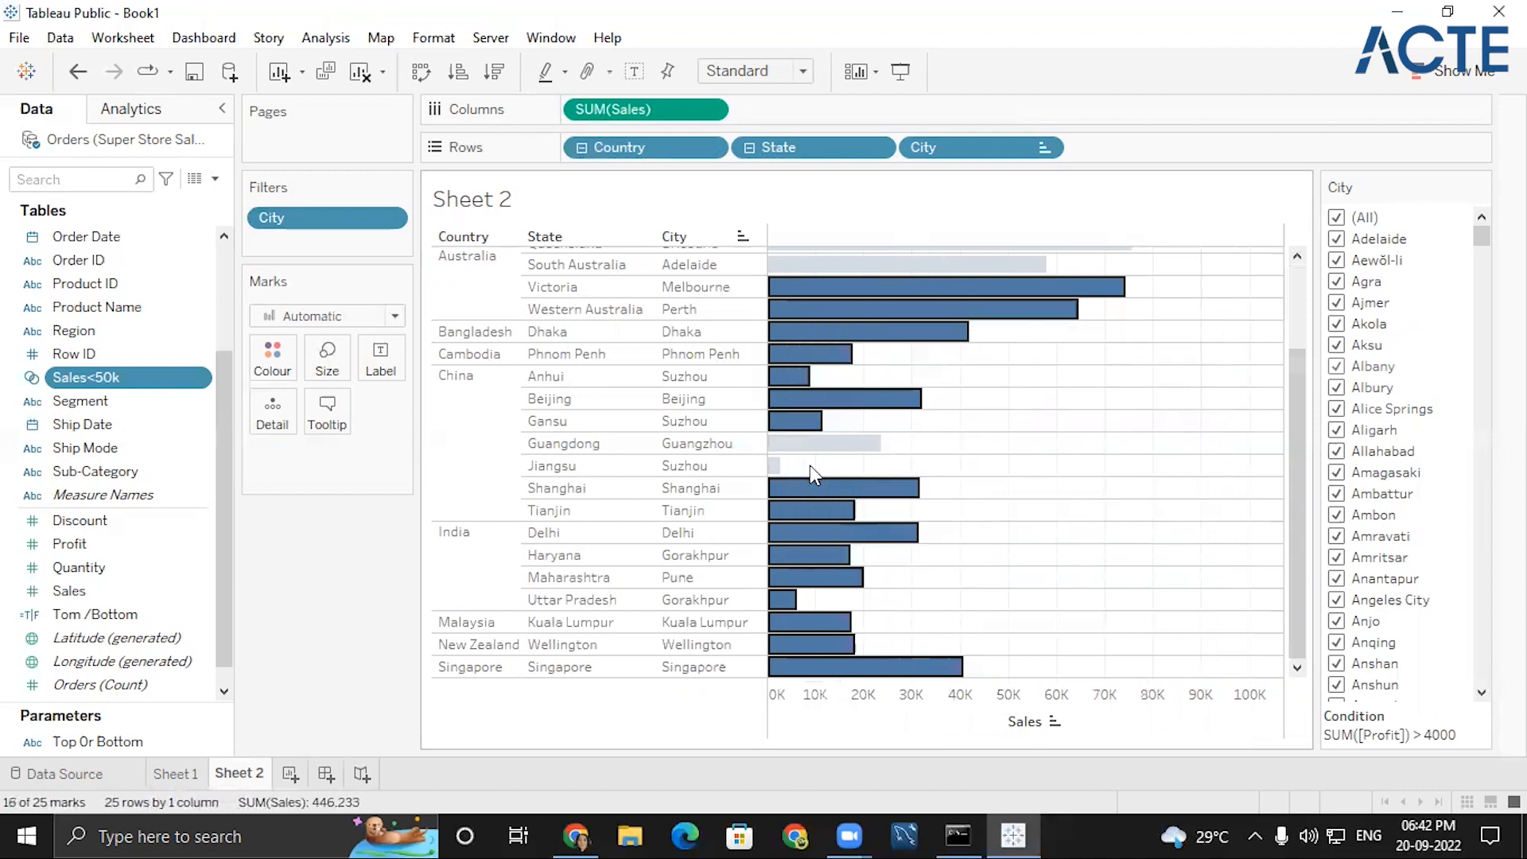
left_click(776, 465, "ctrl")
left_click(783, 443, "ctrl")
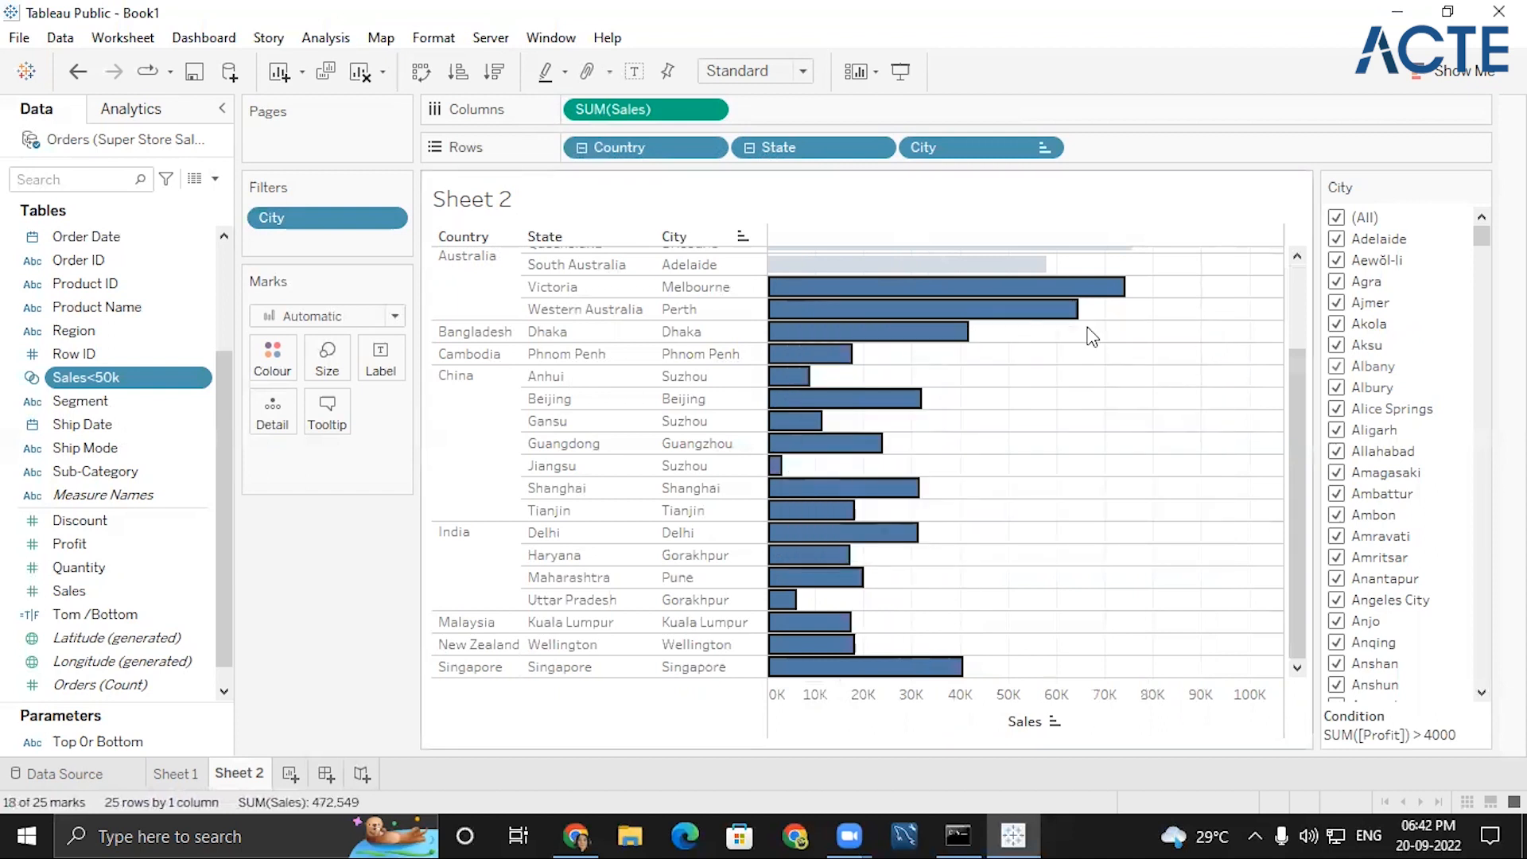
- Add the remaining bars from Kabul through Adelaide to the selection so every profit-filtered city is selected
scroll(902, 309, "up", 2)
scroll(902, 326, "down", 3)
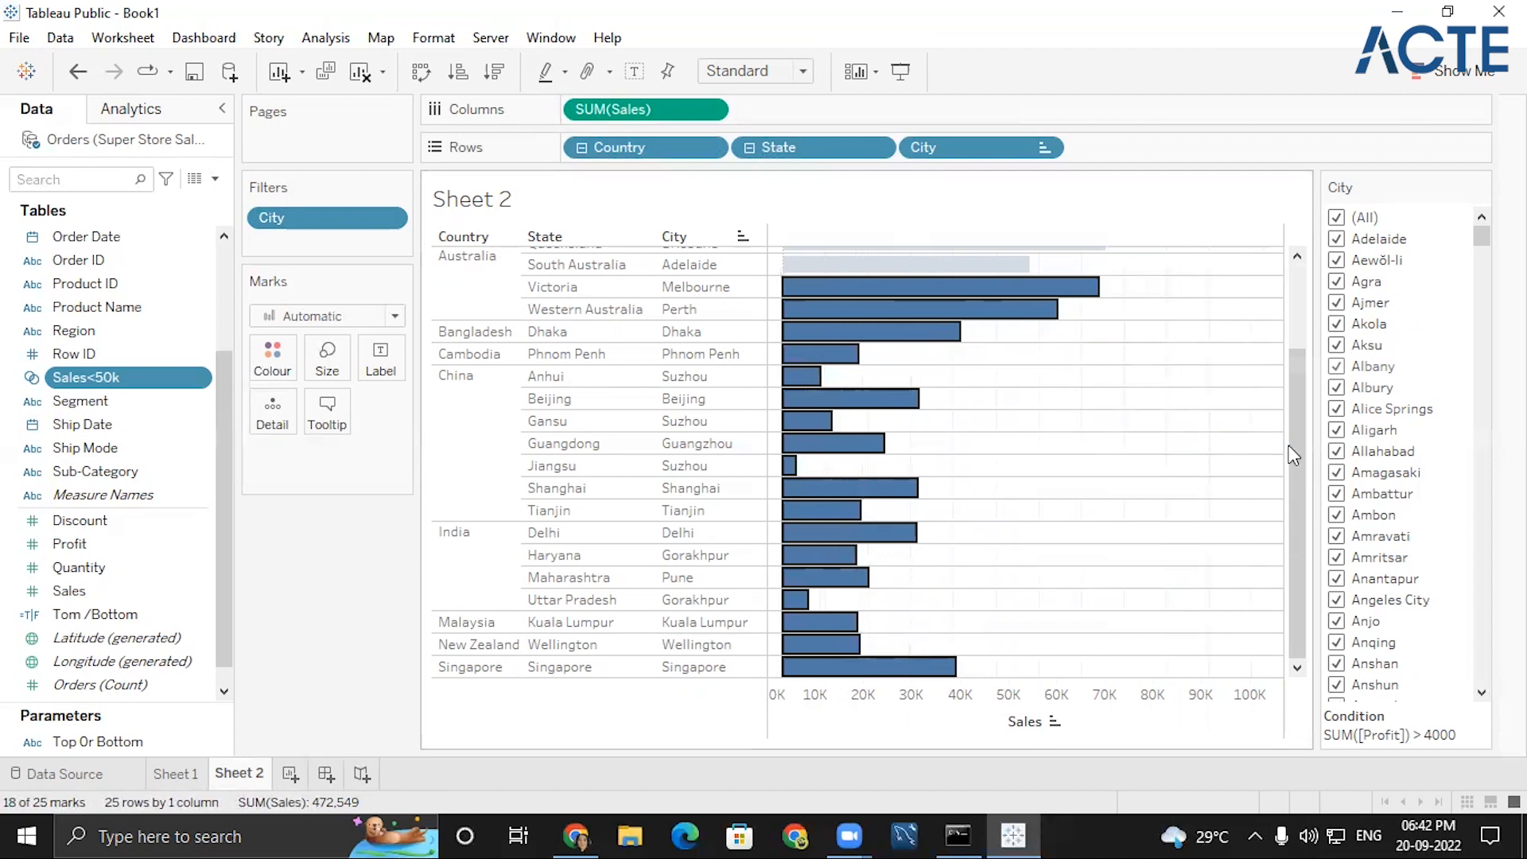
left_click_drag(1292, 455, 1295, 303)
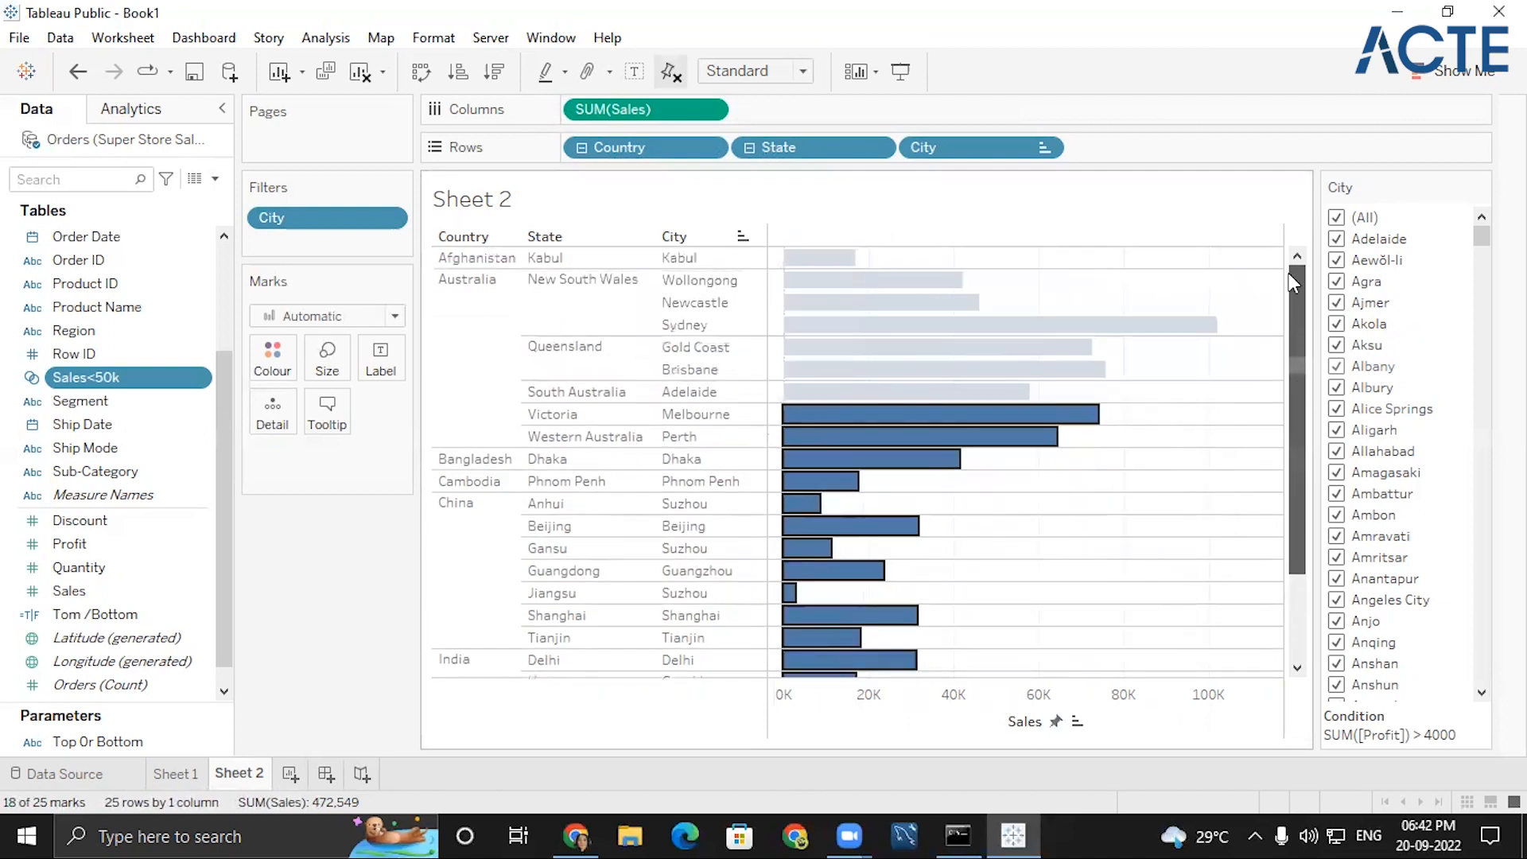
left_click(819, 280, "ctrl")
left_click(815, 260, "ctrl")
left_click(807, 303, "ctrl")
left_click(803, 325, "ctrl")
left_click(800, 348, "ctrl")
left_click(796, 369, "ctrl")
left_click(796, 391, "ctrl")
left_click_drag(1297, 368, 1296, 313)
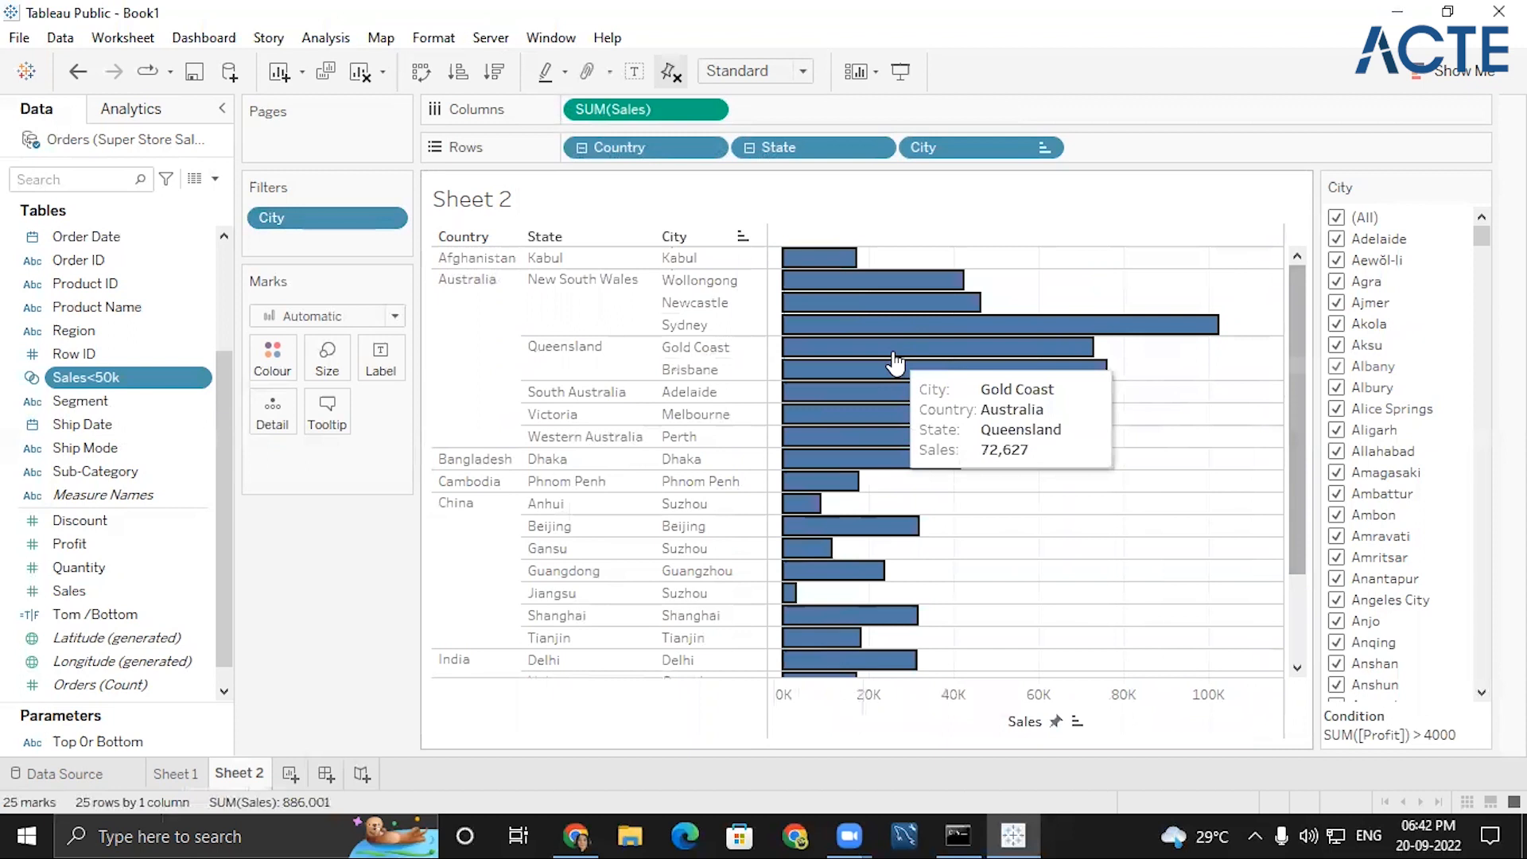
right_click(936, 359)
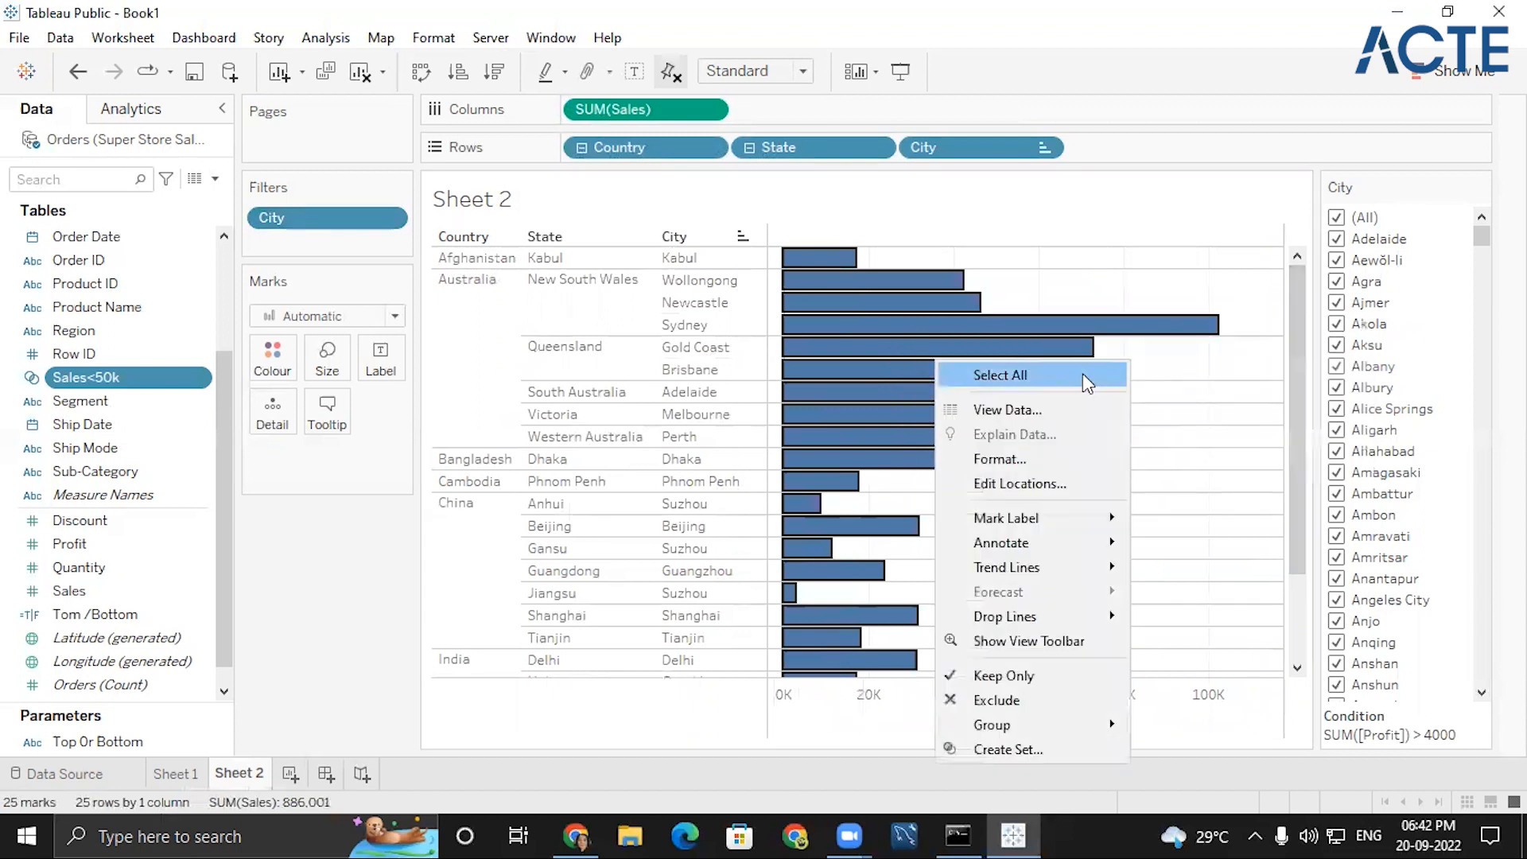
left_click(907, 345)
right_click(910, 350)
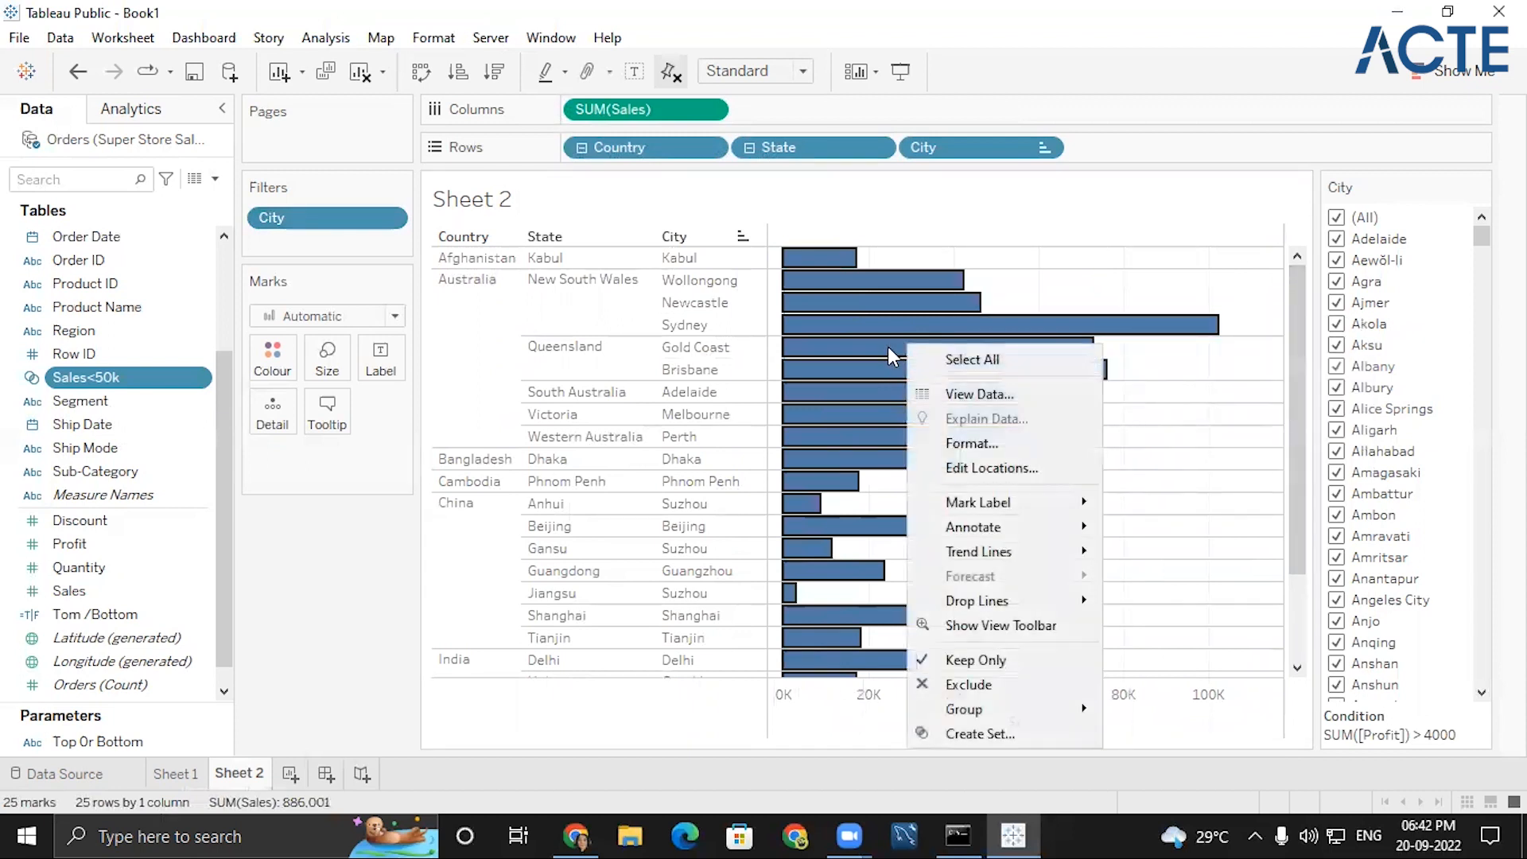
left_click(888, 350, "ctrl")
left_click(890, 358, "ctrl")
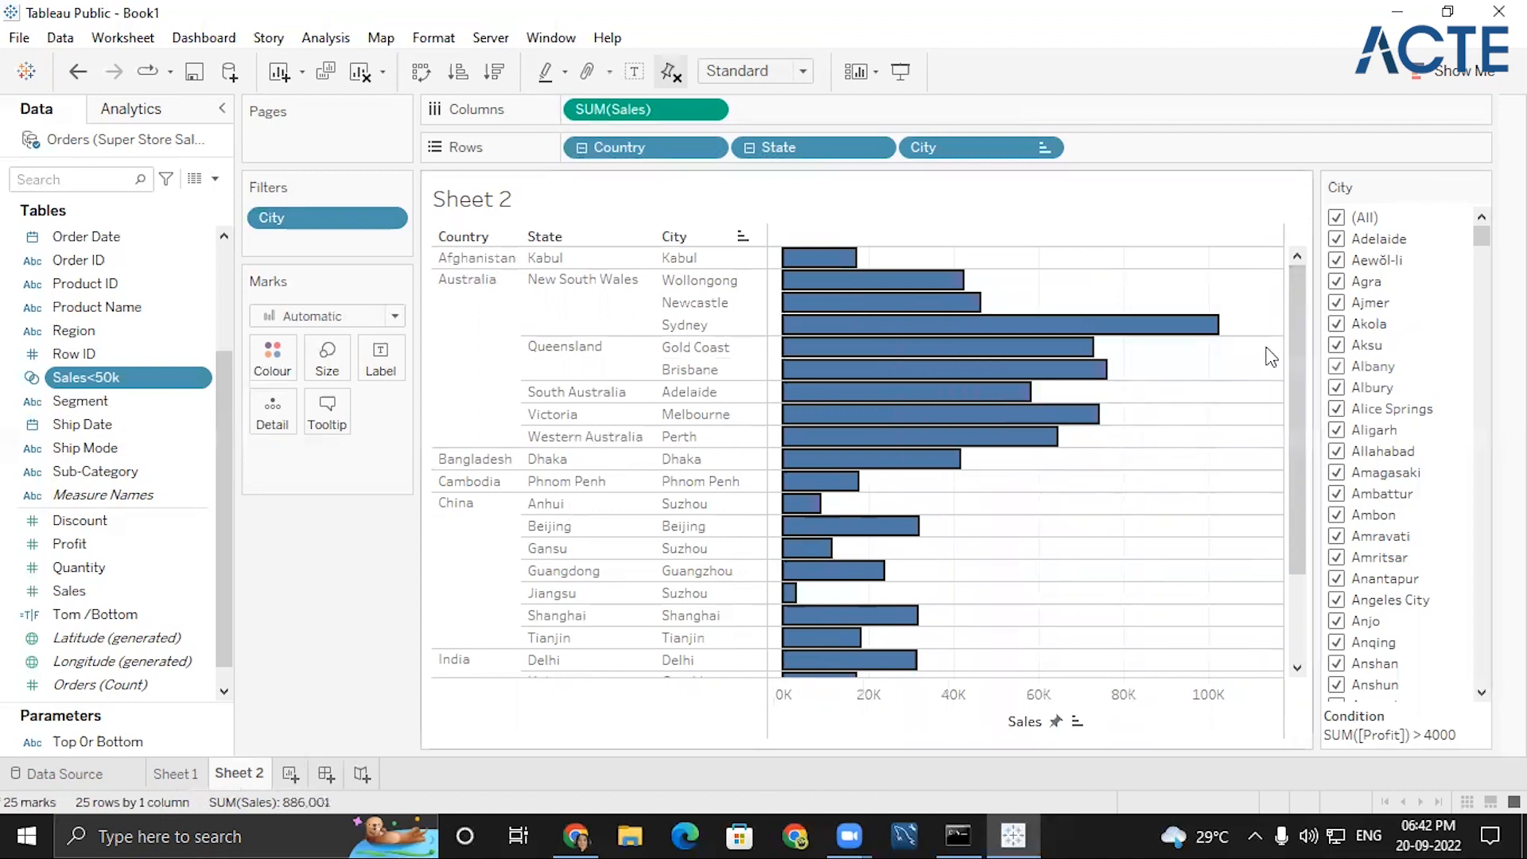
- Create a set named "Profit>4k" from all the selected cities and remove SUM(Sales) from the columns
left_click(986, 333, "ctrl")
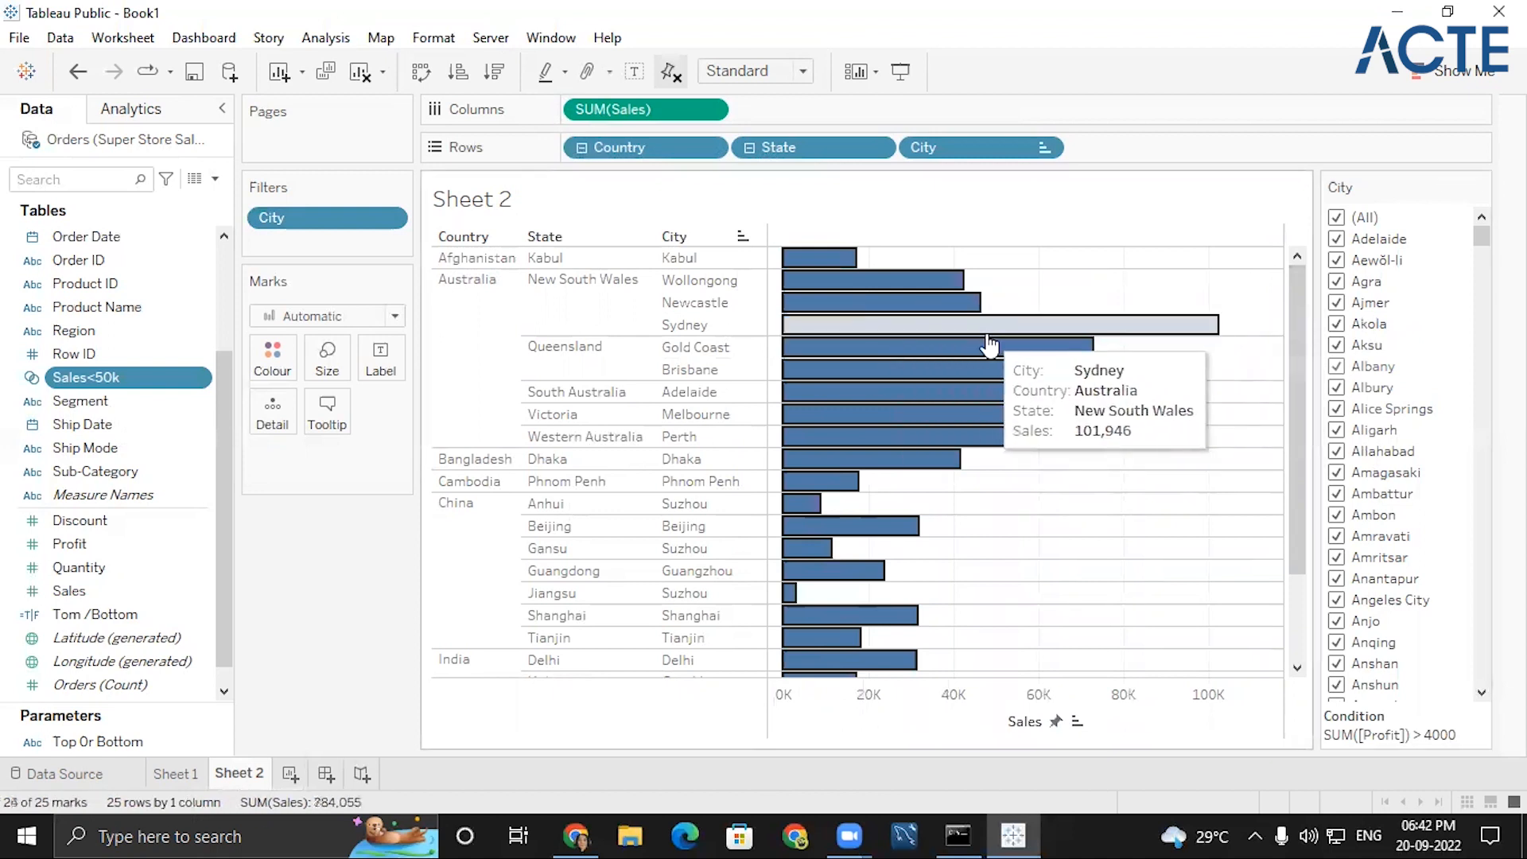
left_click(987, 333, "ctrl")
left_click(1296, 309)
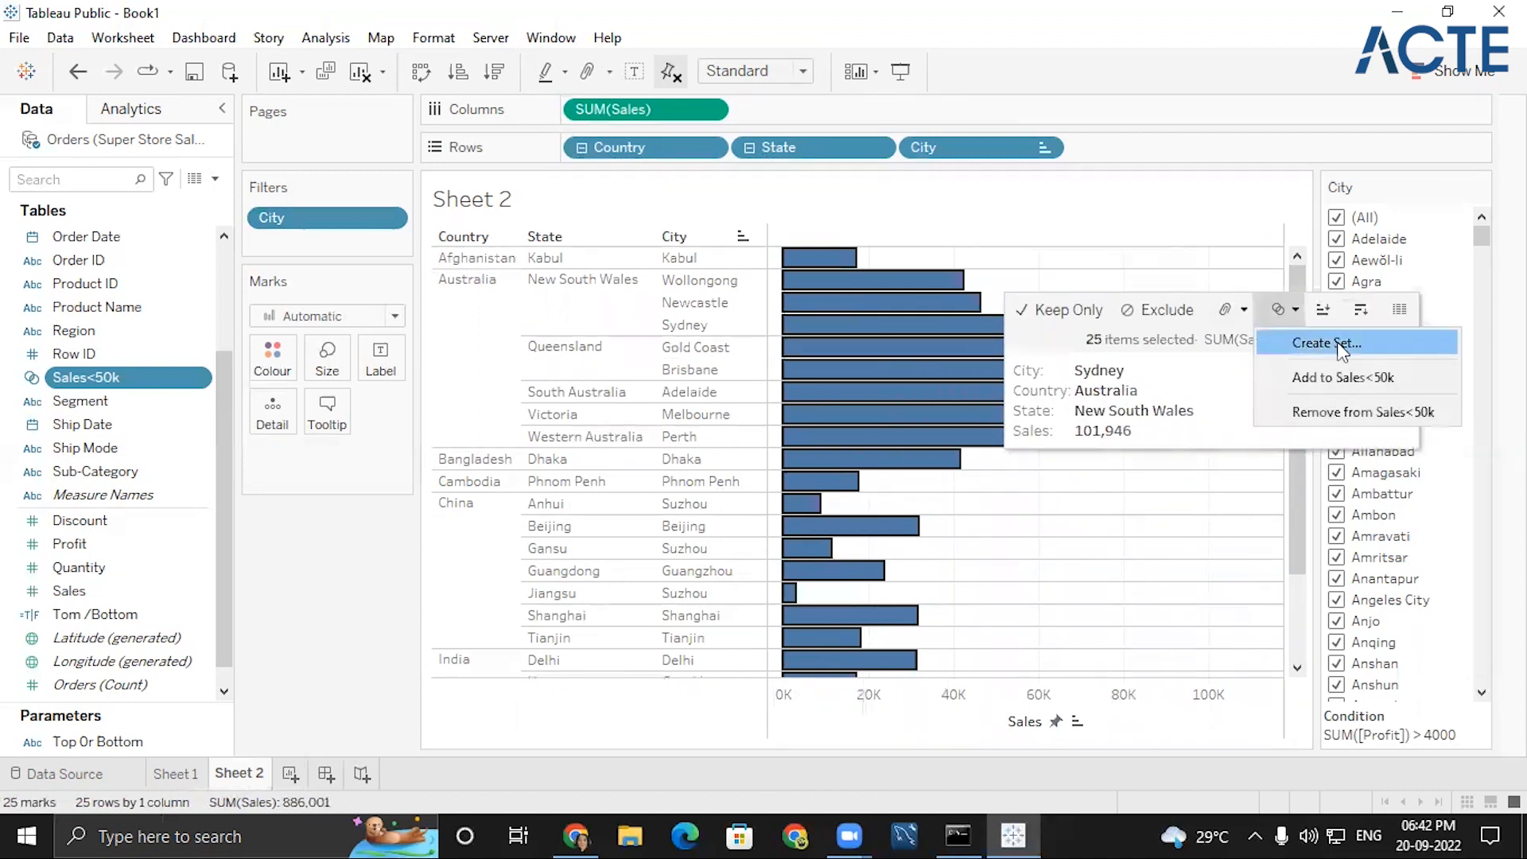
left_click(1320, 341)
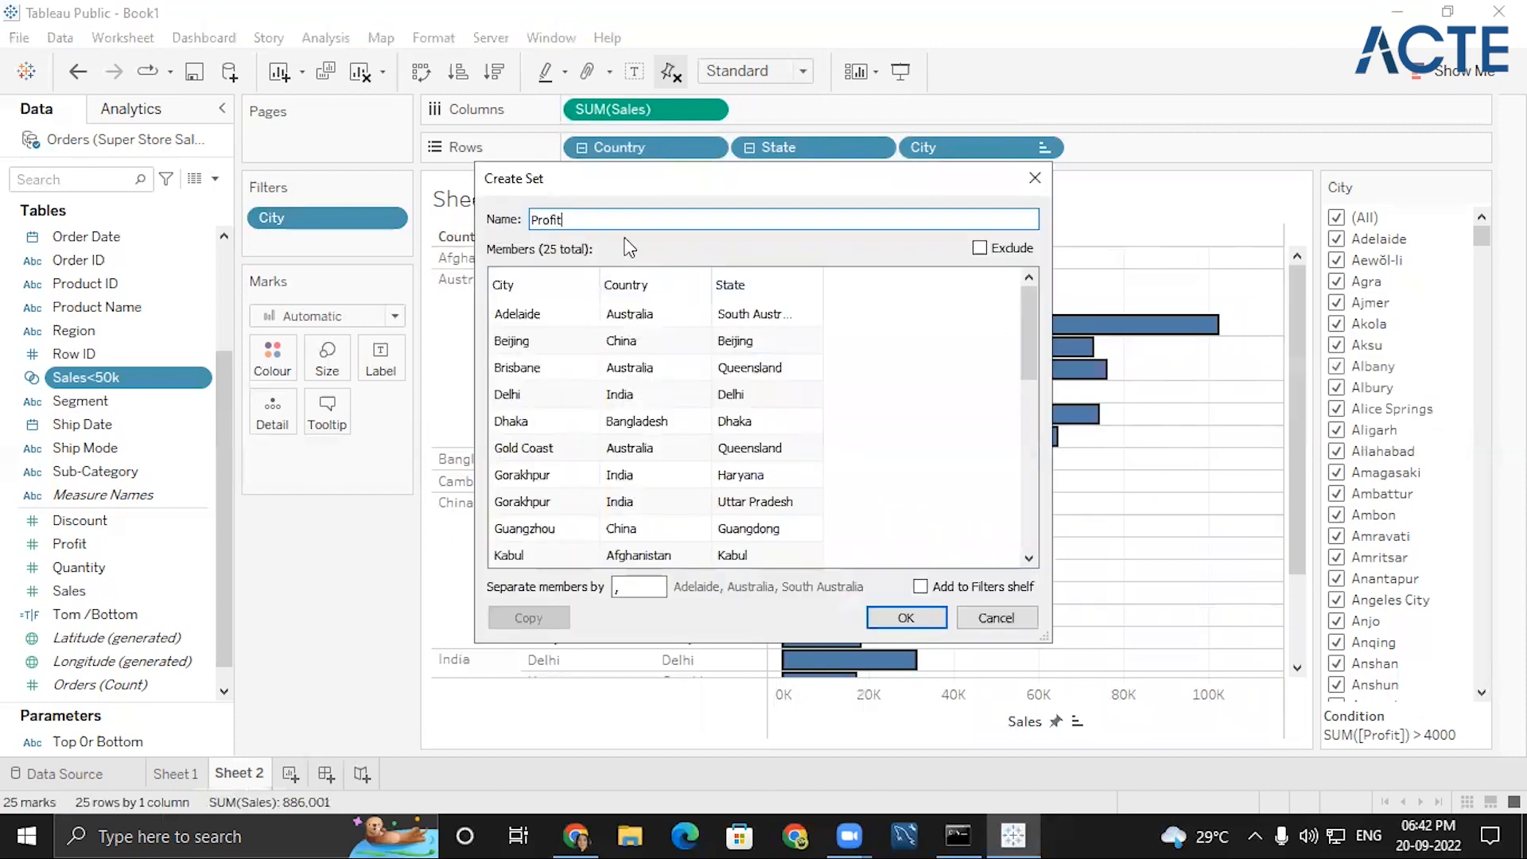
type("Profit>4k")
key("Return")
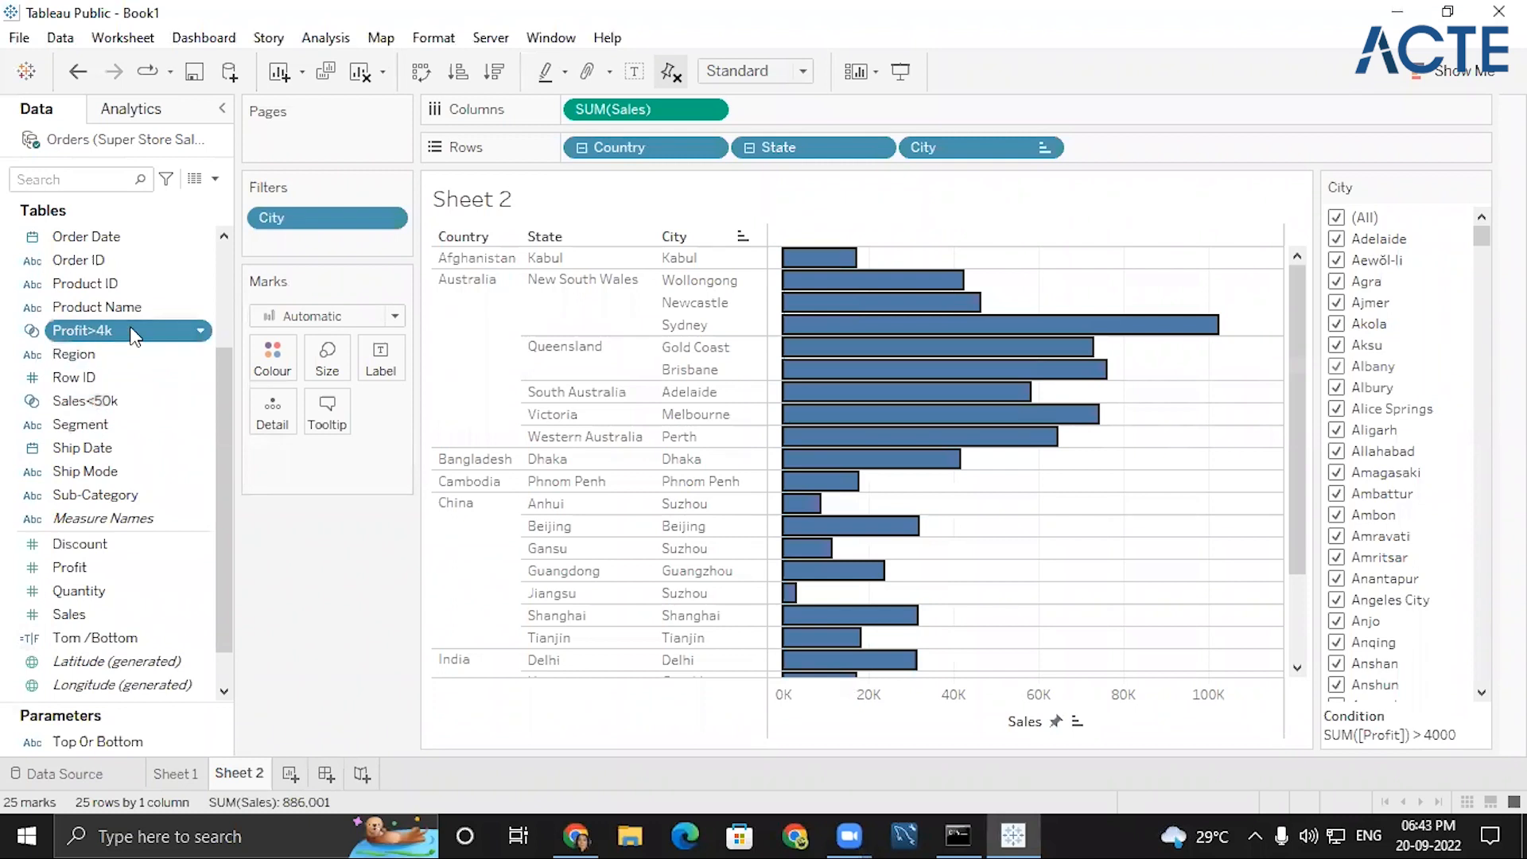
left_click(709, 112)
left_click(656, 551)
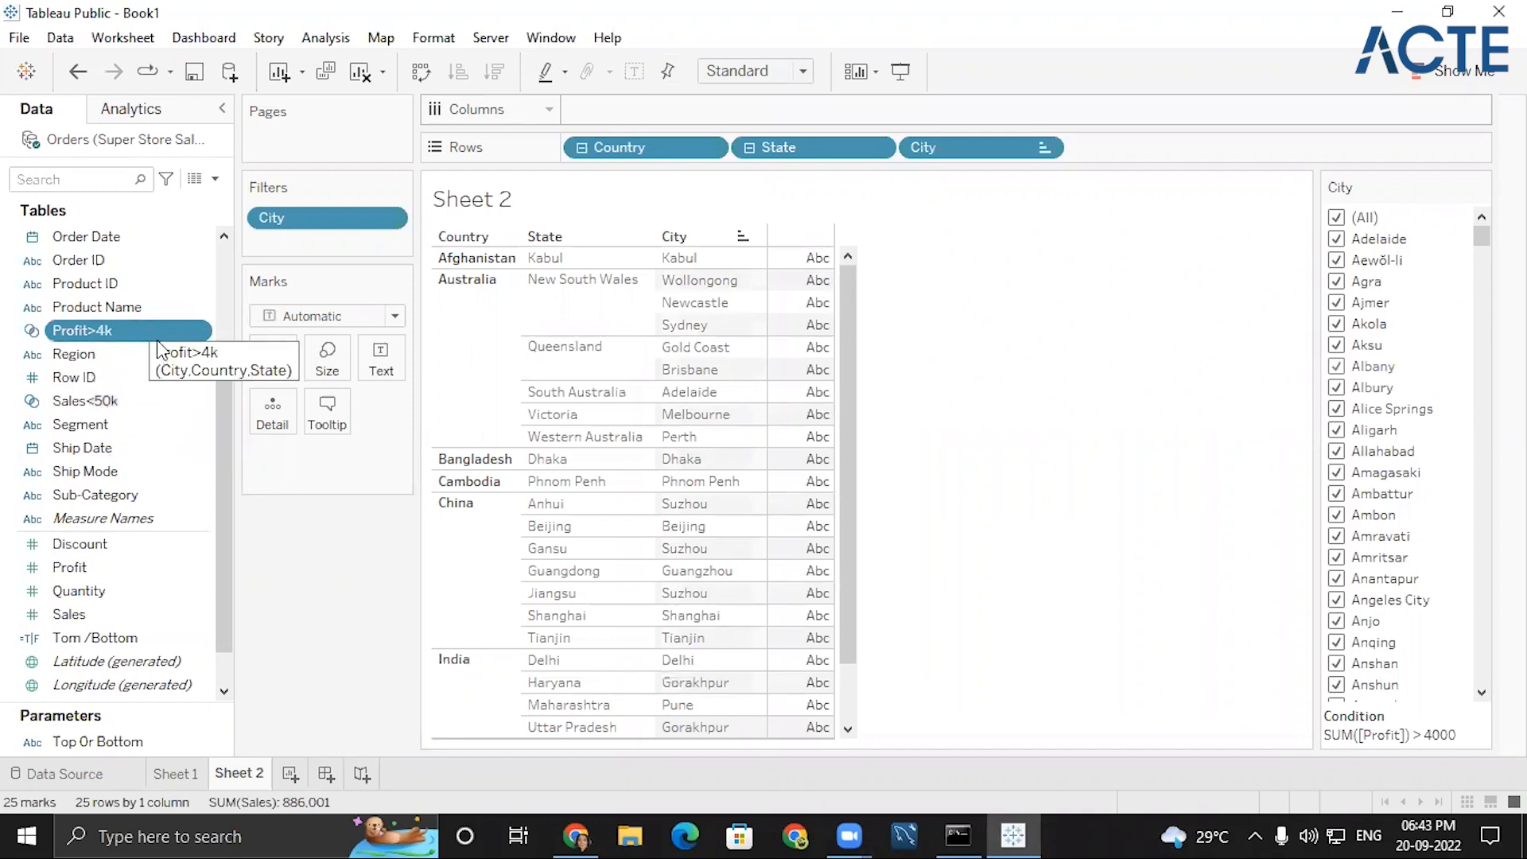
- Create a combined set named "Sales & profit >50k &4k" from the shared members of Sales<50k and Profit>4k
left_click(204, 400)
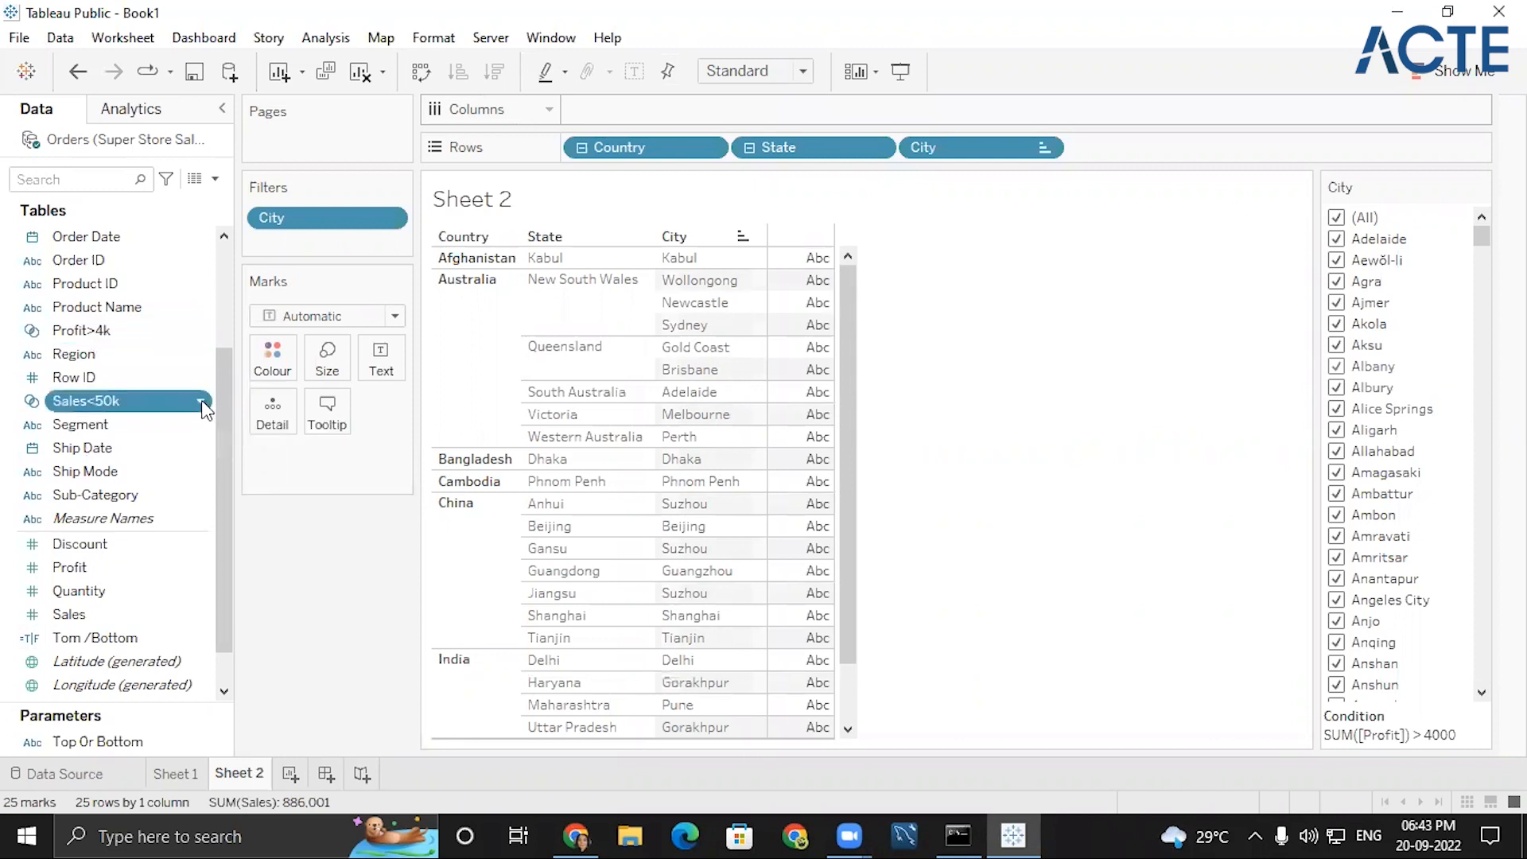
left_click(202, 400)
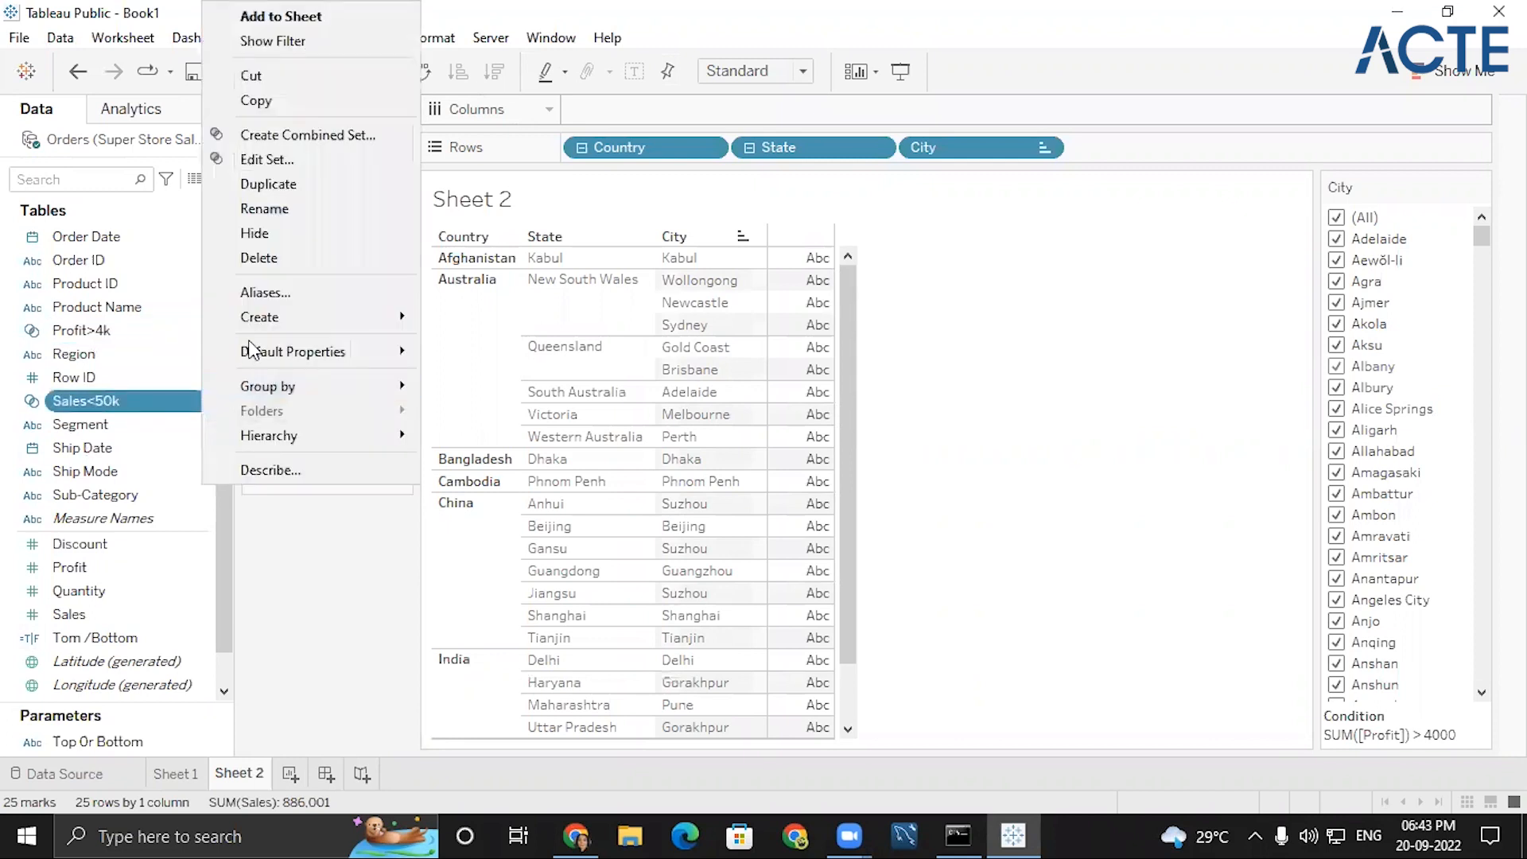
left_click(286, 138)
left_click(879, 351)
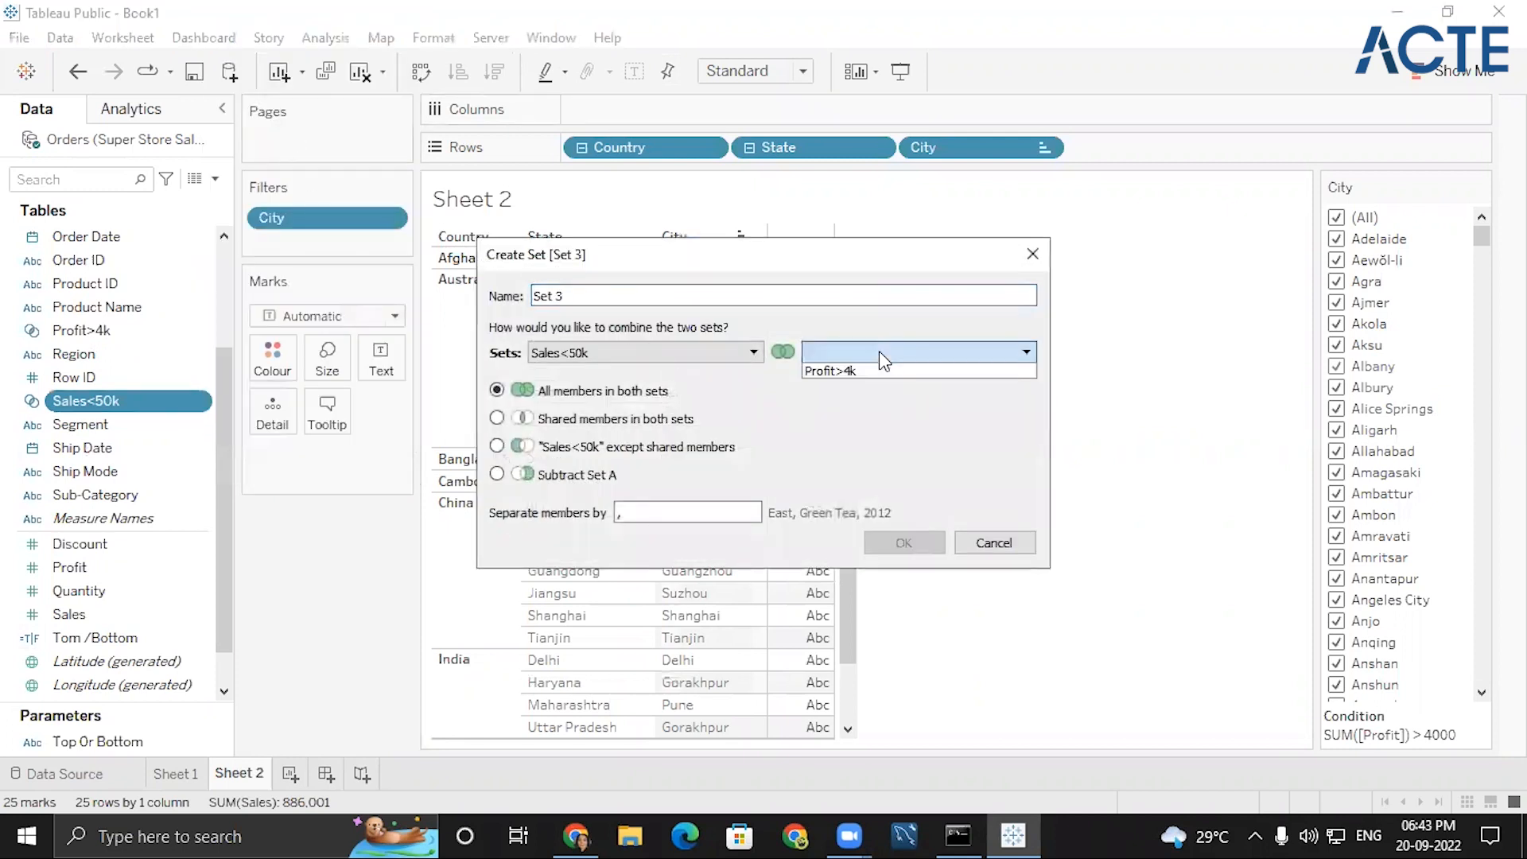
left_click(829, 371)
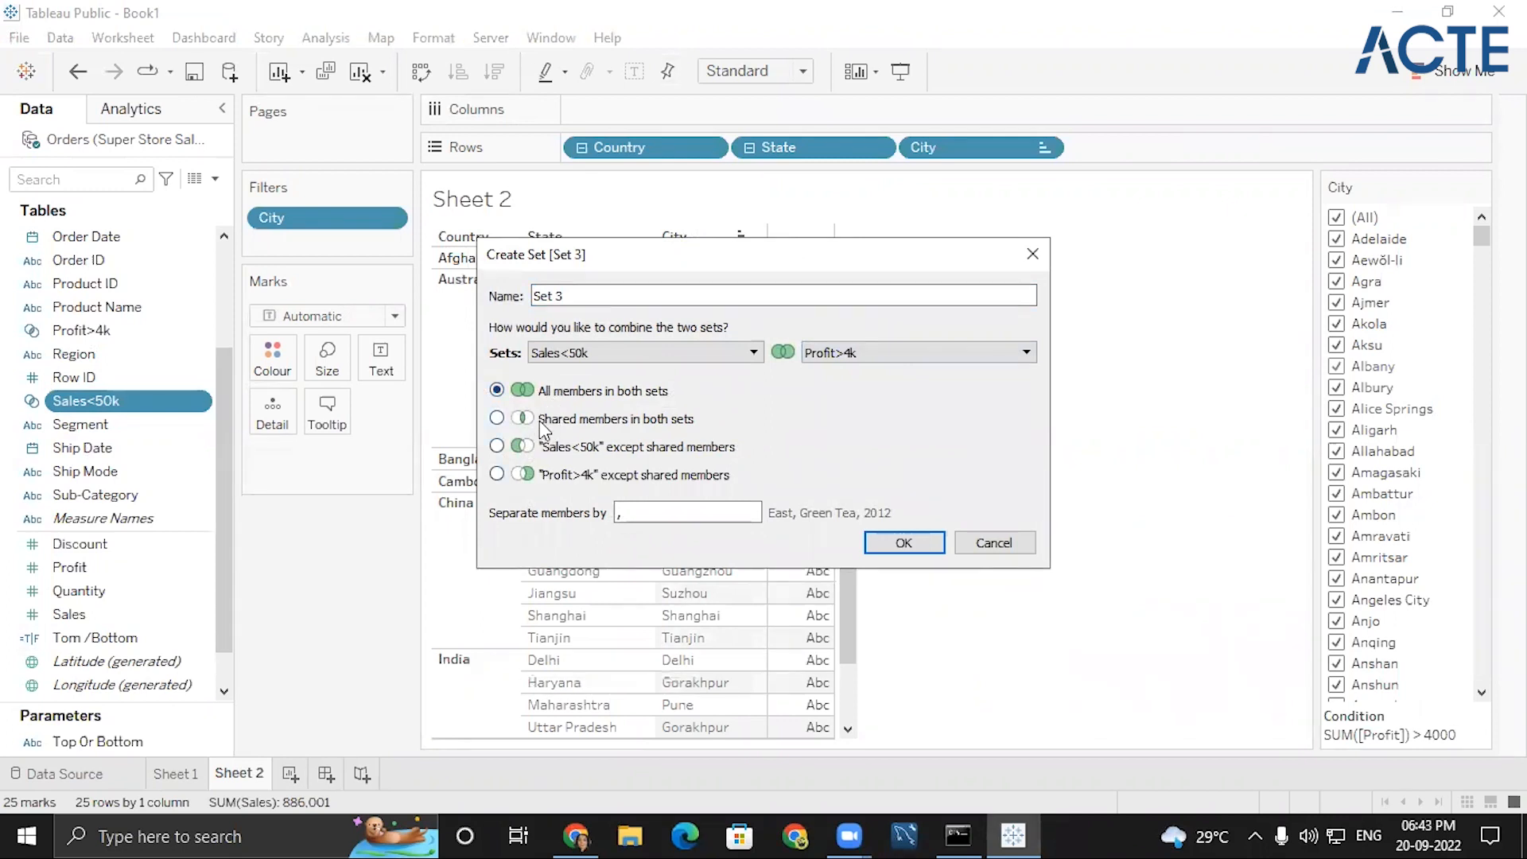
left_click(598, 299)
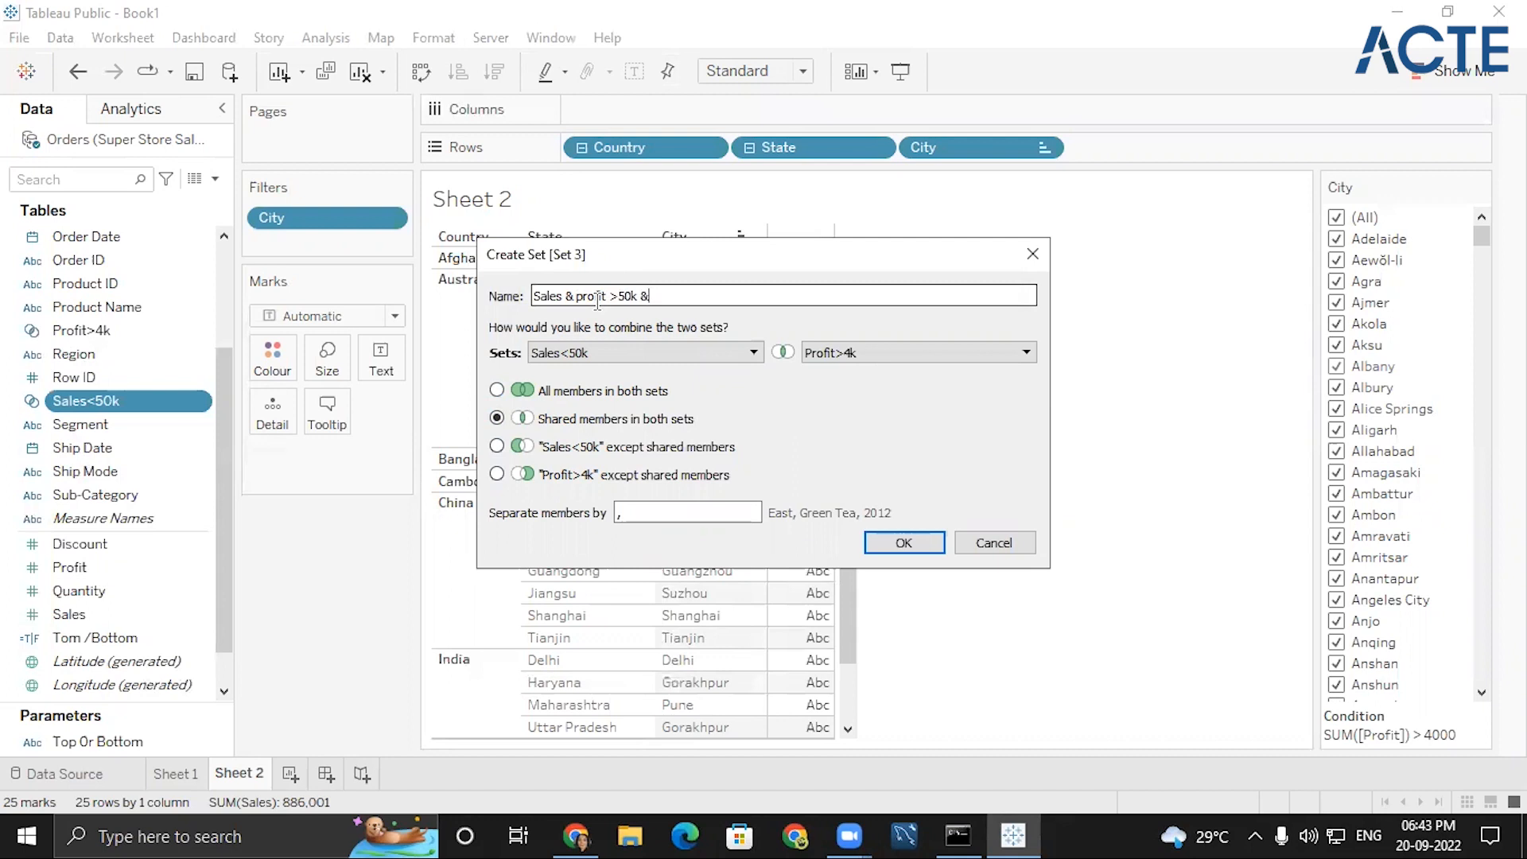
type("k")
key("Return")
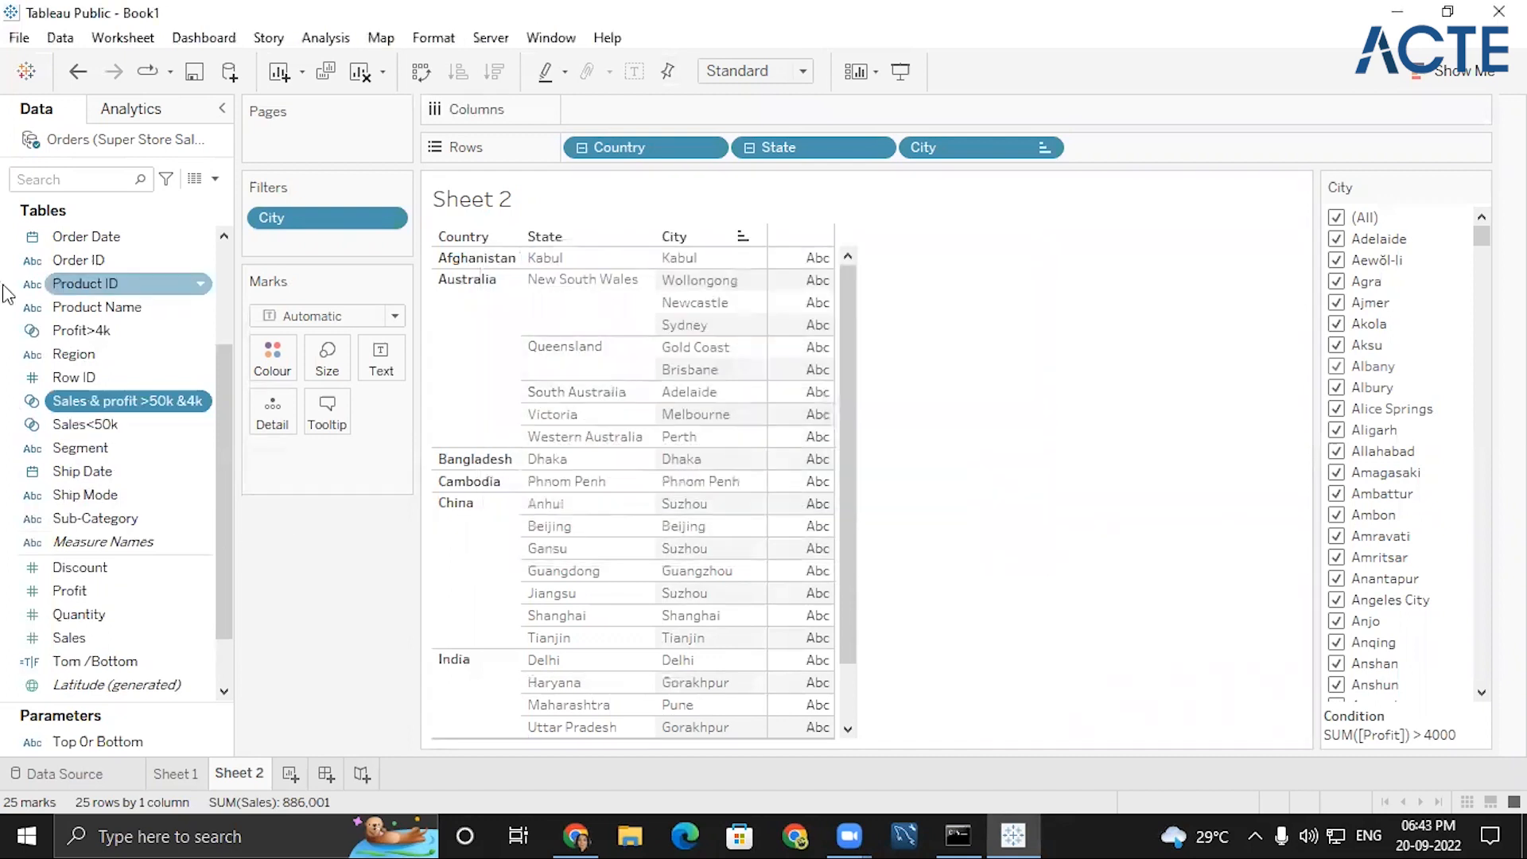
- Add the combined Sales & profit set to the rows and remove the City filter
double_click(136, 407)
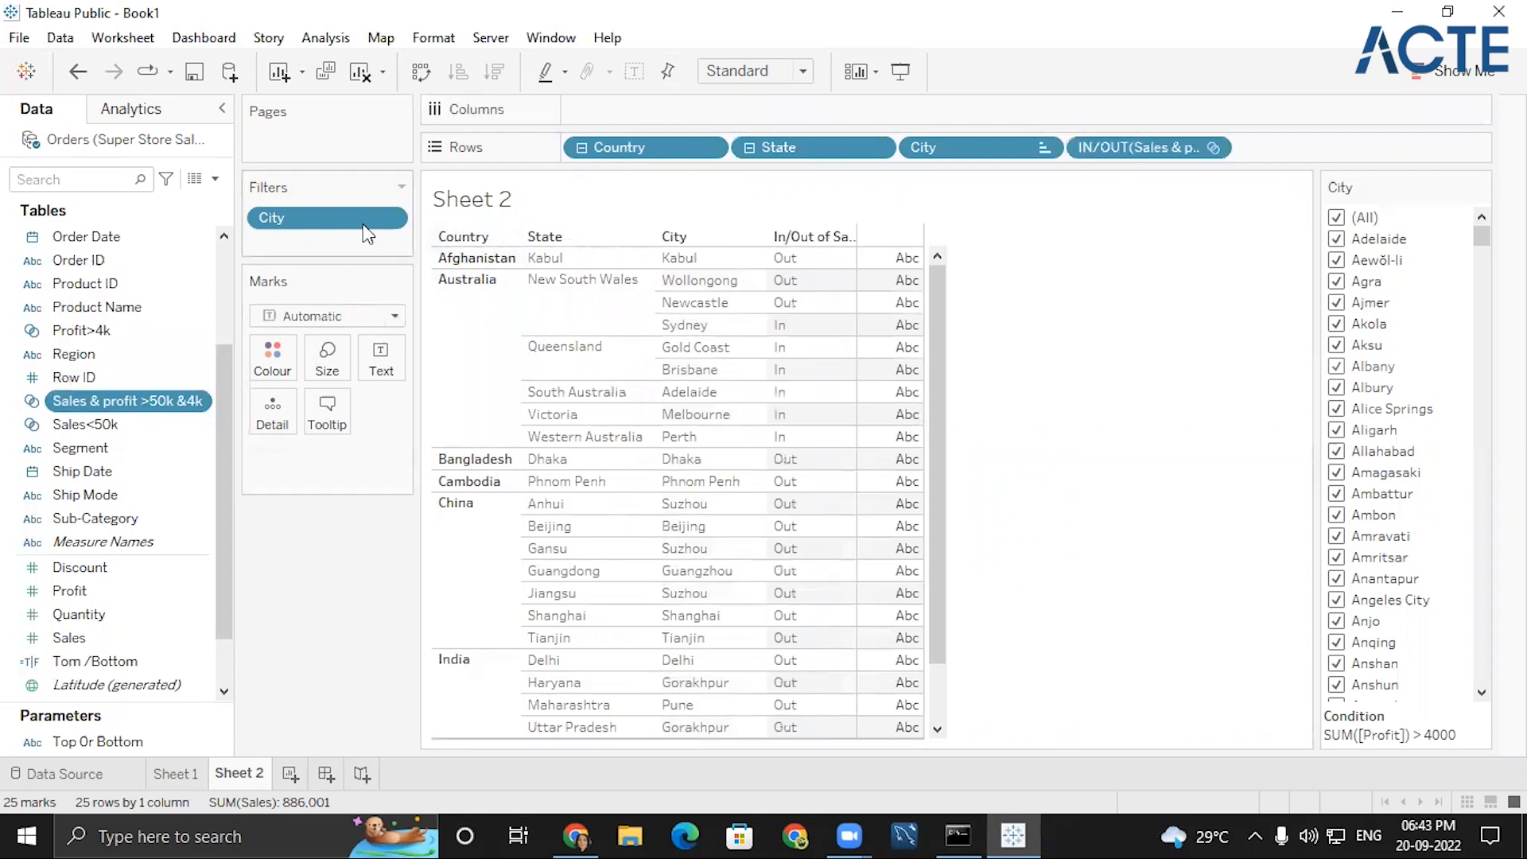
left_click(387, 220)
left_click(333, 567)
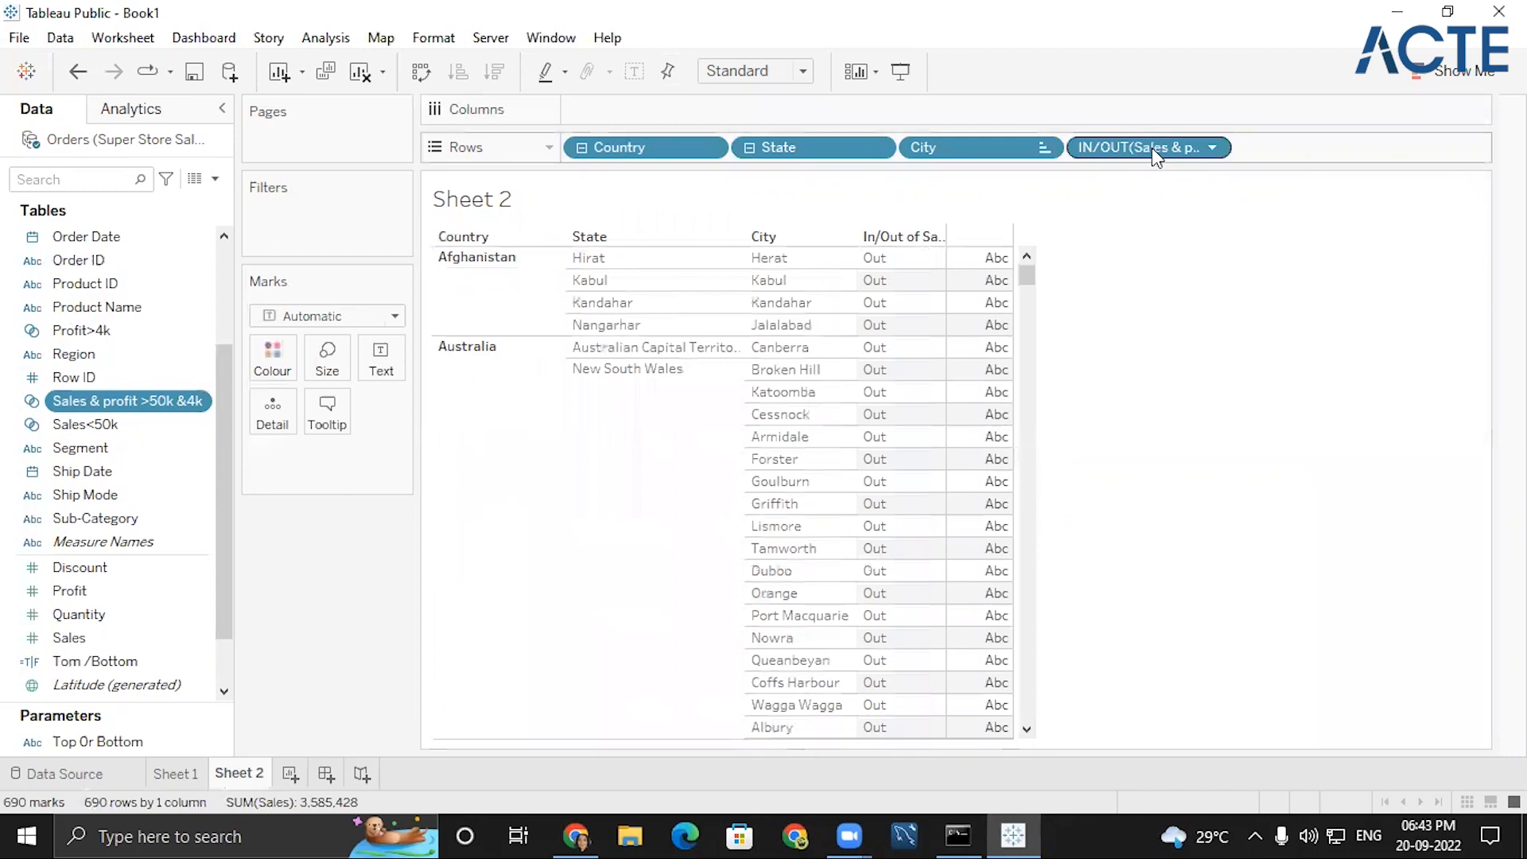
- Filter the combined set's In/Out field to keep only the In members
left_click(1210, 149)
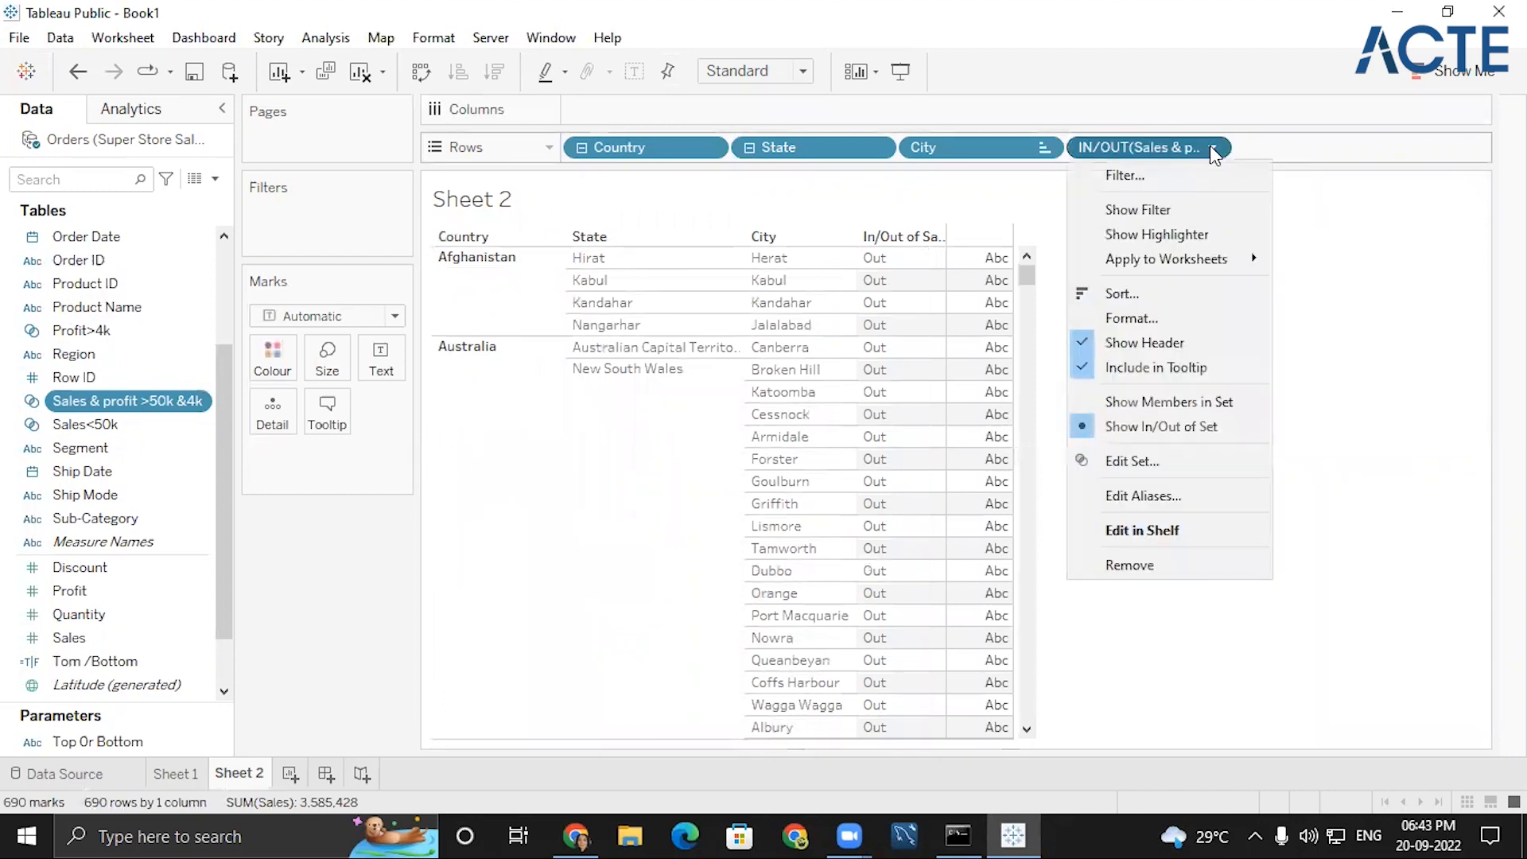
left_click(1138, 181)
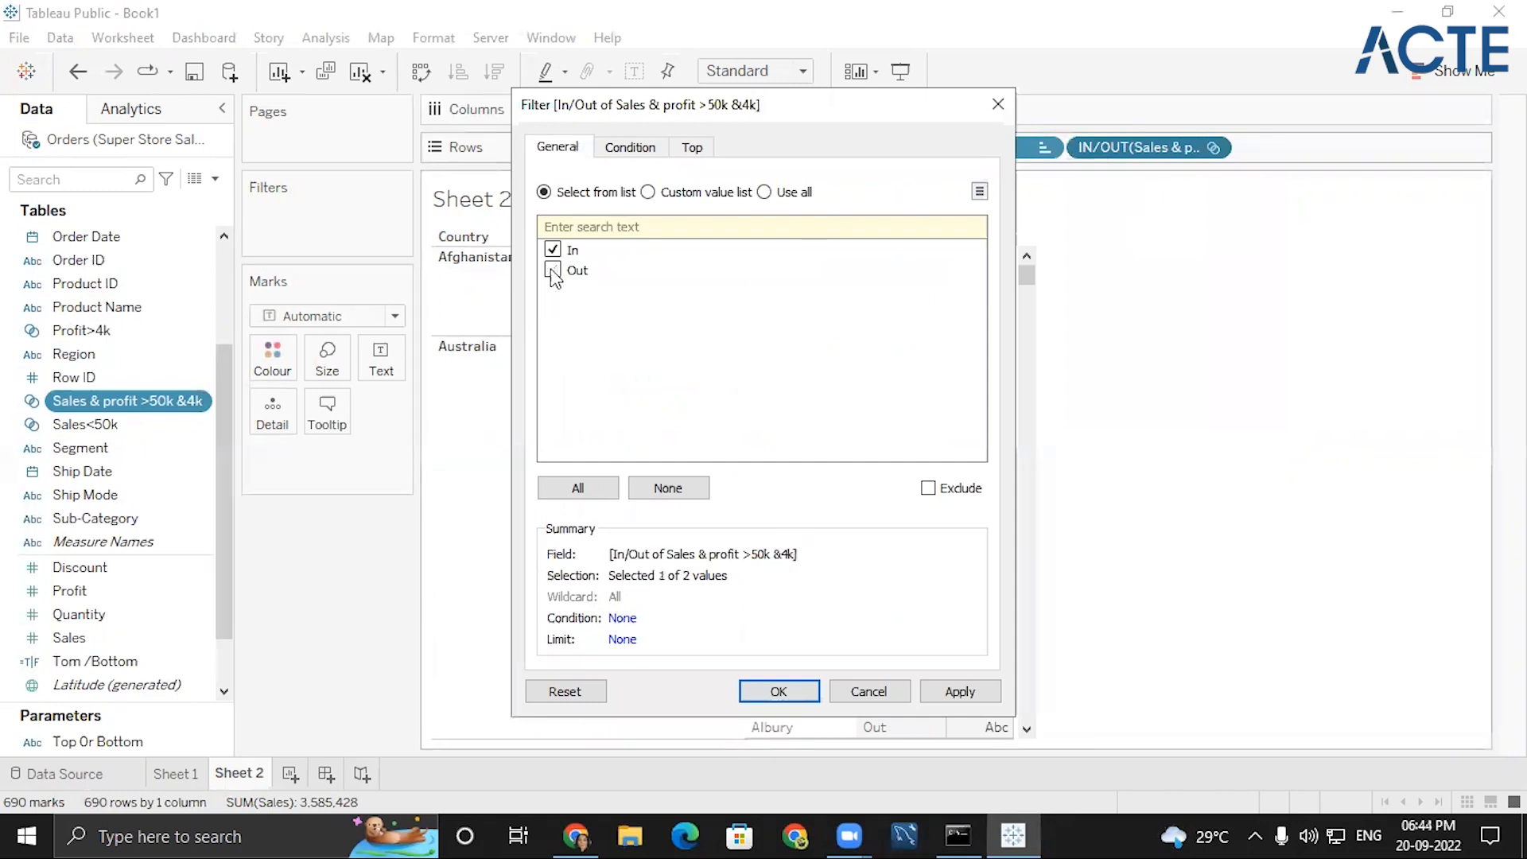
left_click(778, 691)
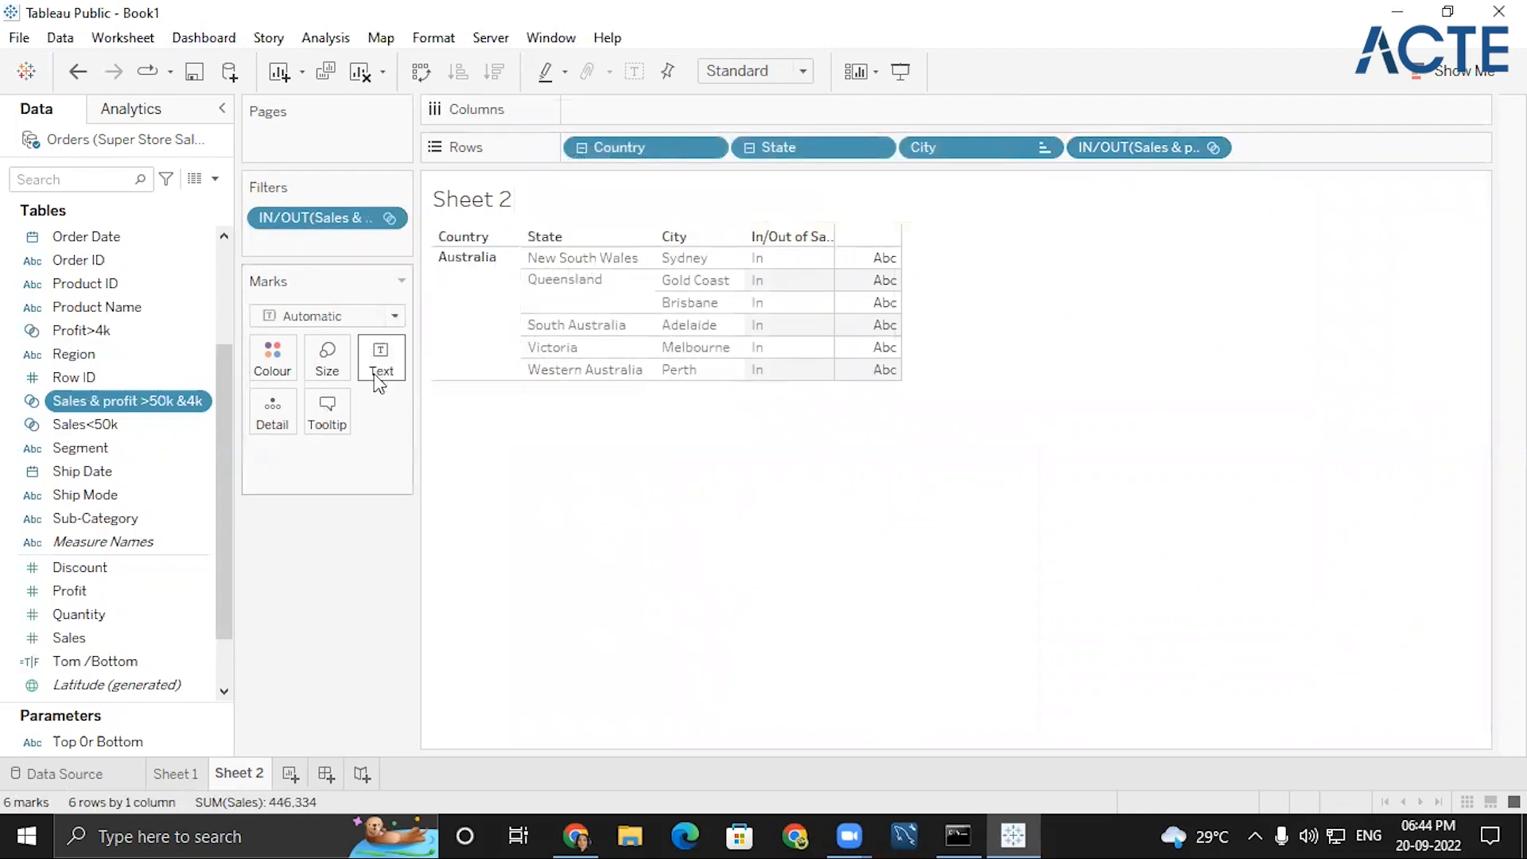
- Show the Sales and Profit values for each remaining city in the table
double_click(97, 638)
left_click(96, 596)
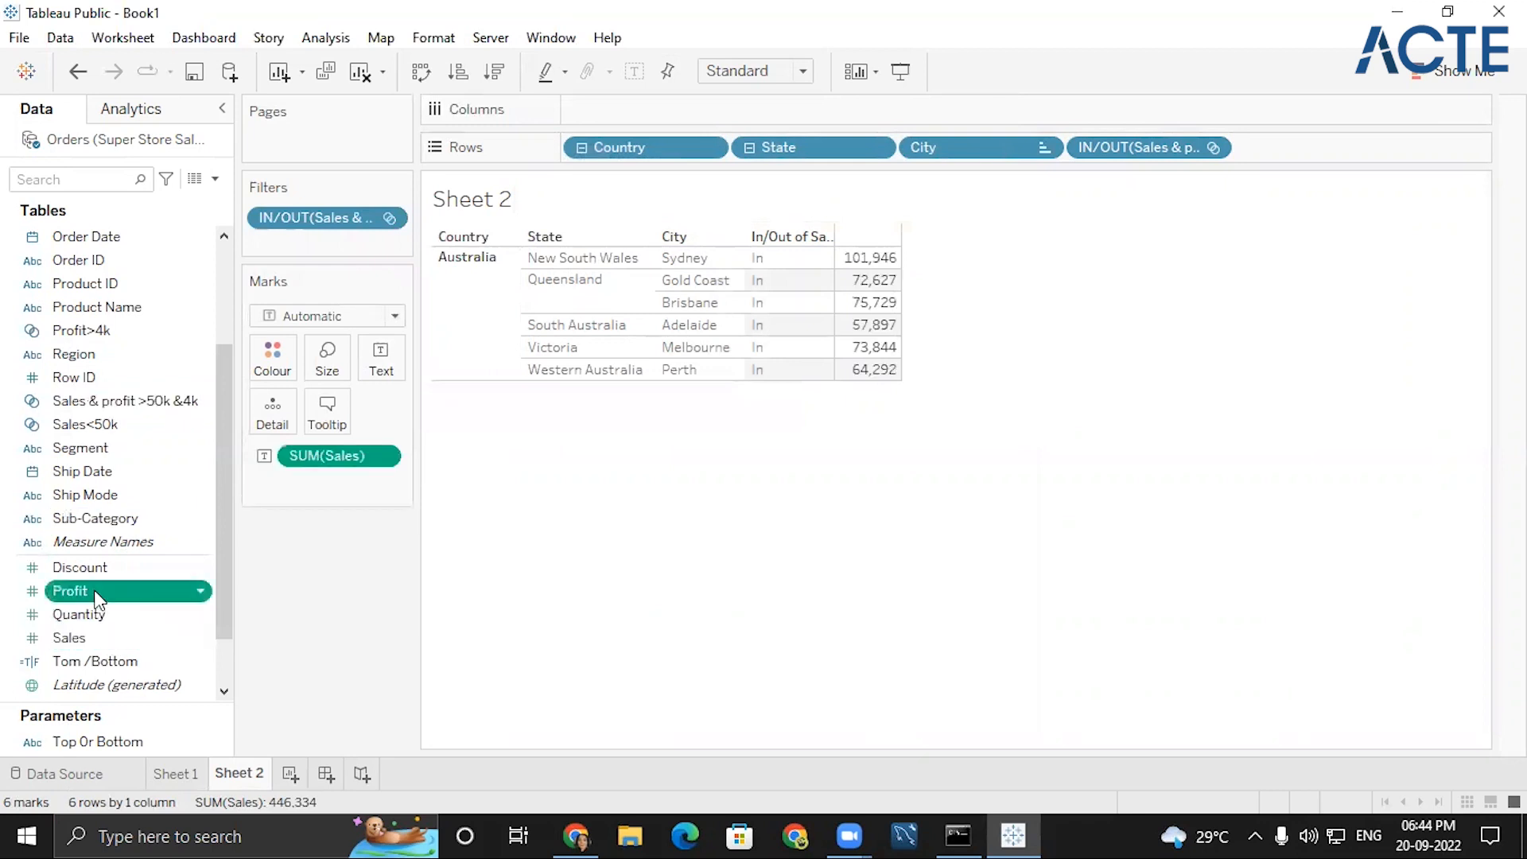
double_click(97, 598)
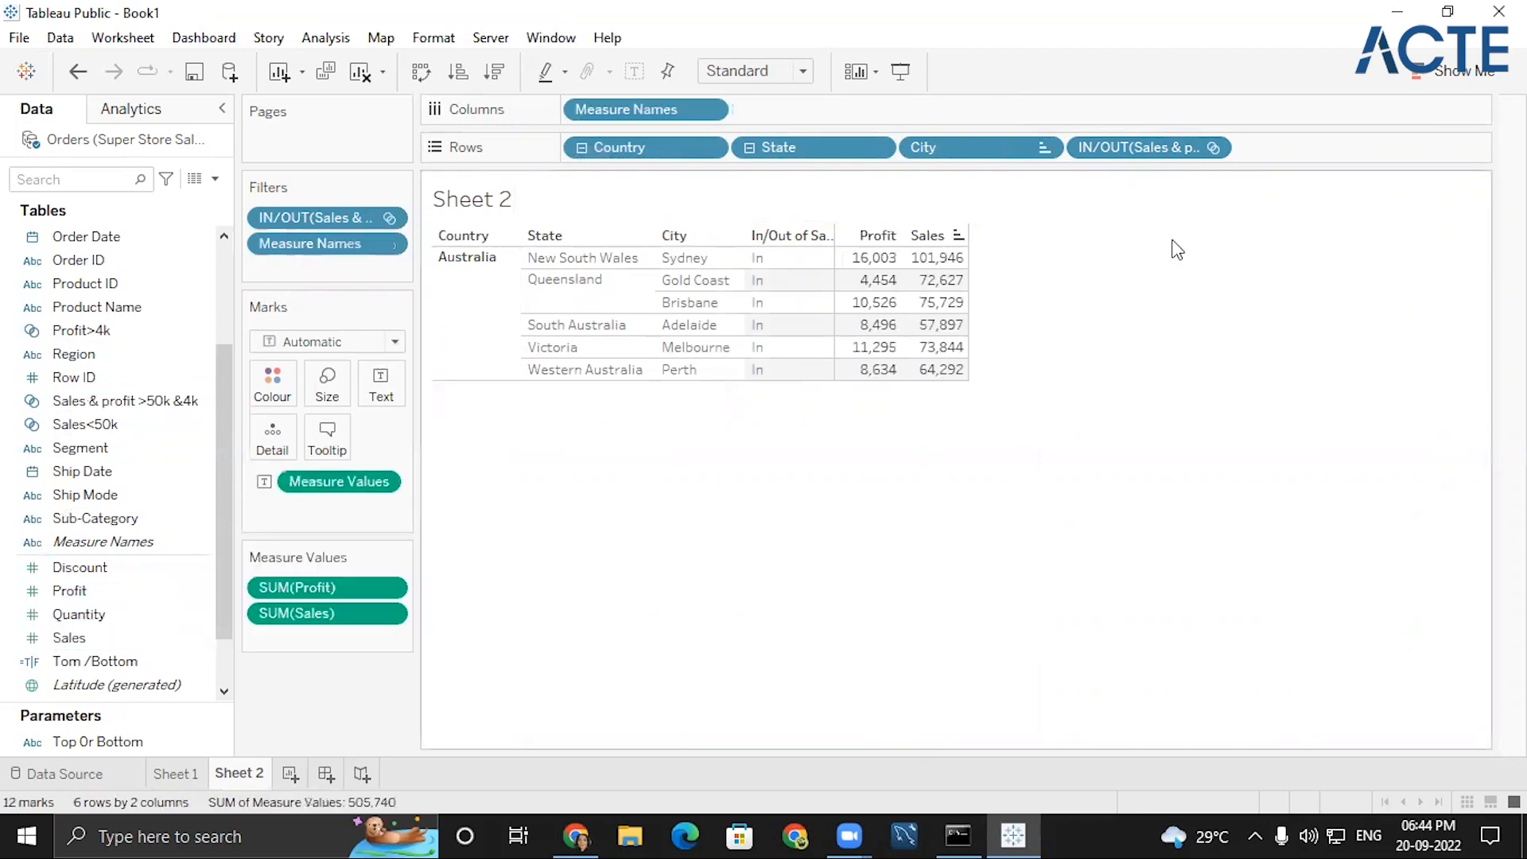
- Remove the combined Sales & profit set's In/Out field from the rows
left_click(1213, 148)
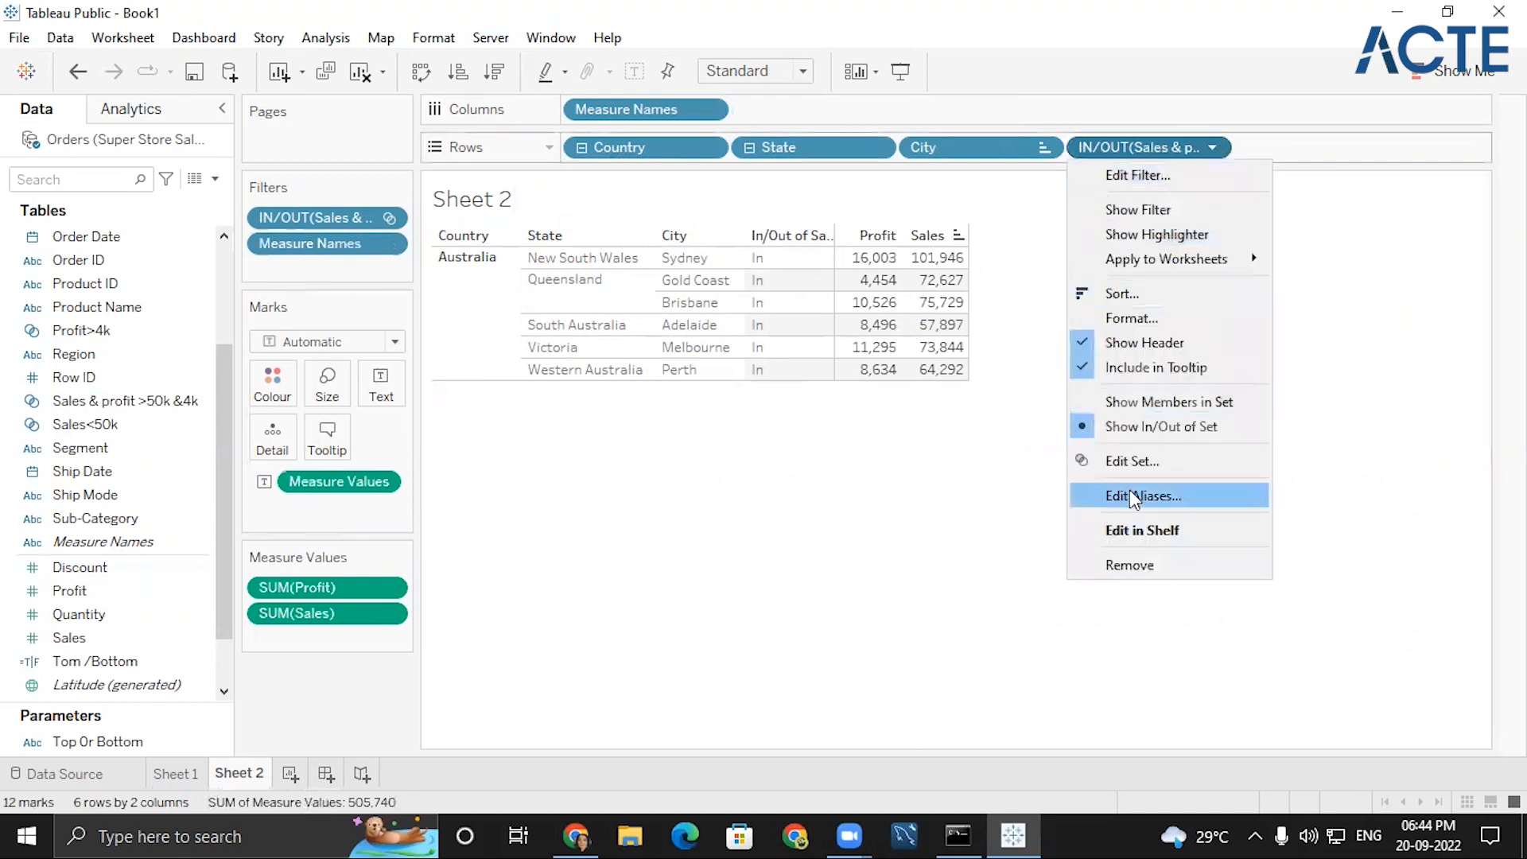
left_click(1141, 571)
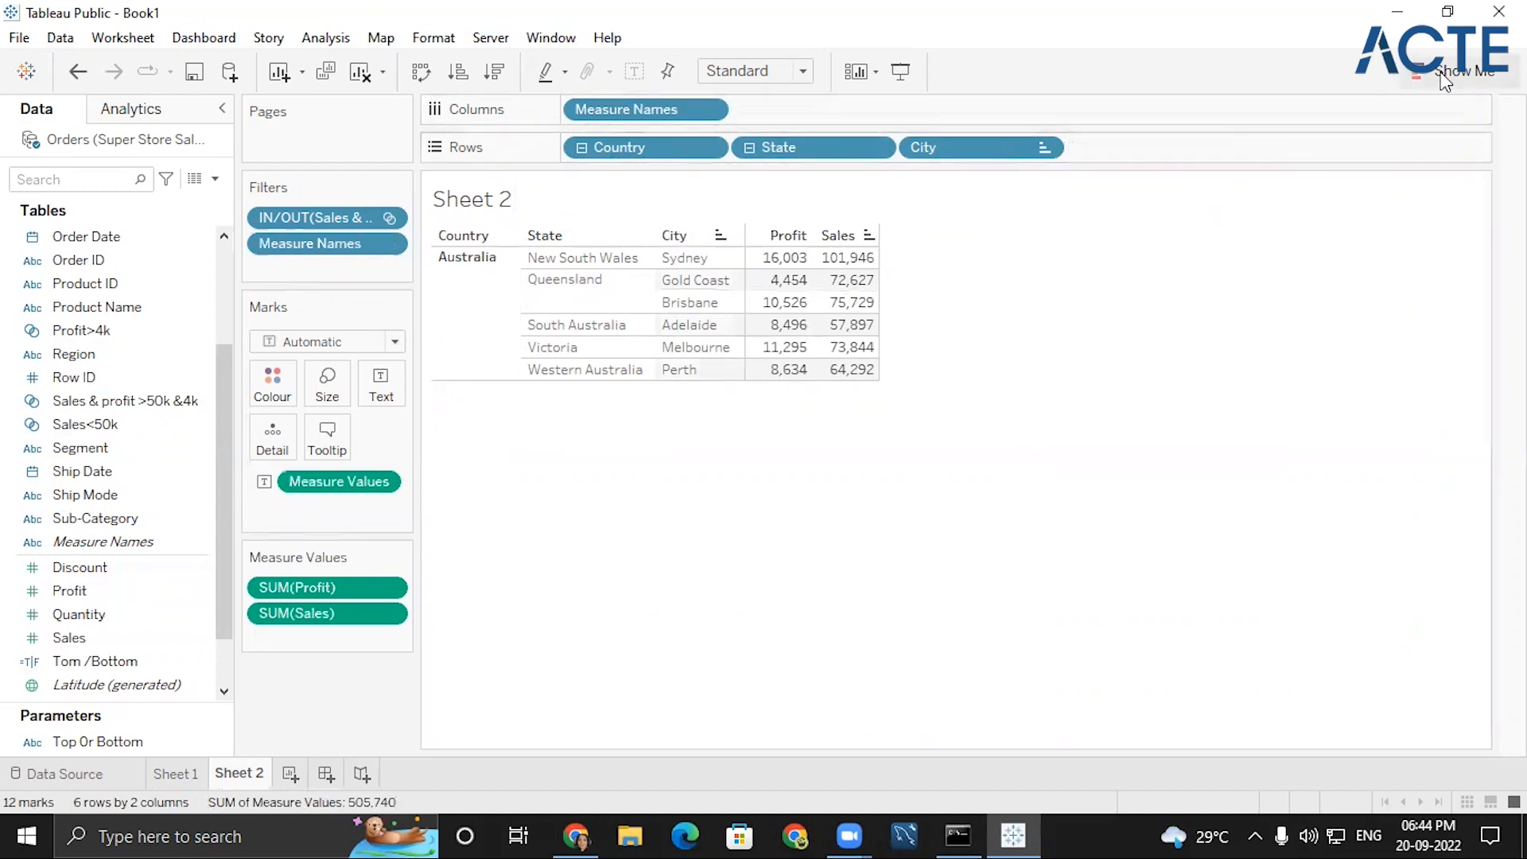
- Display the filtered cities as a symbol map and inspect the city marks across Australia
left_click(1462, 71)
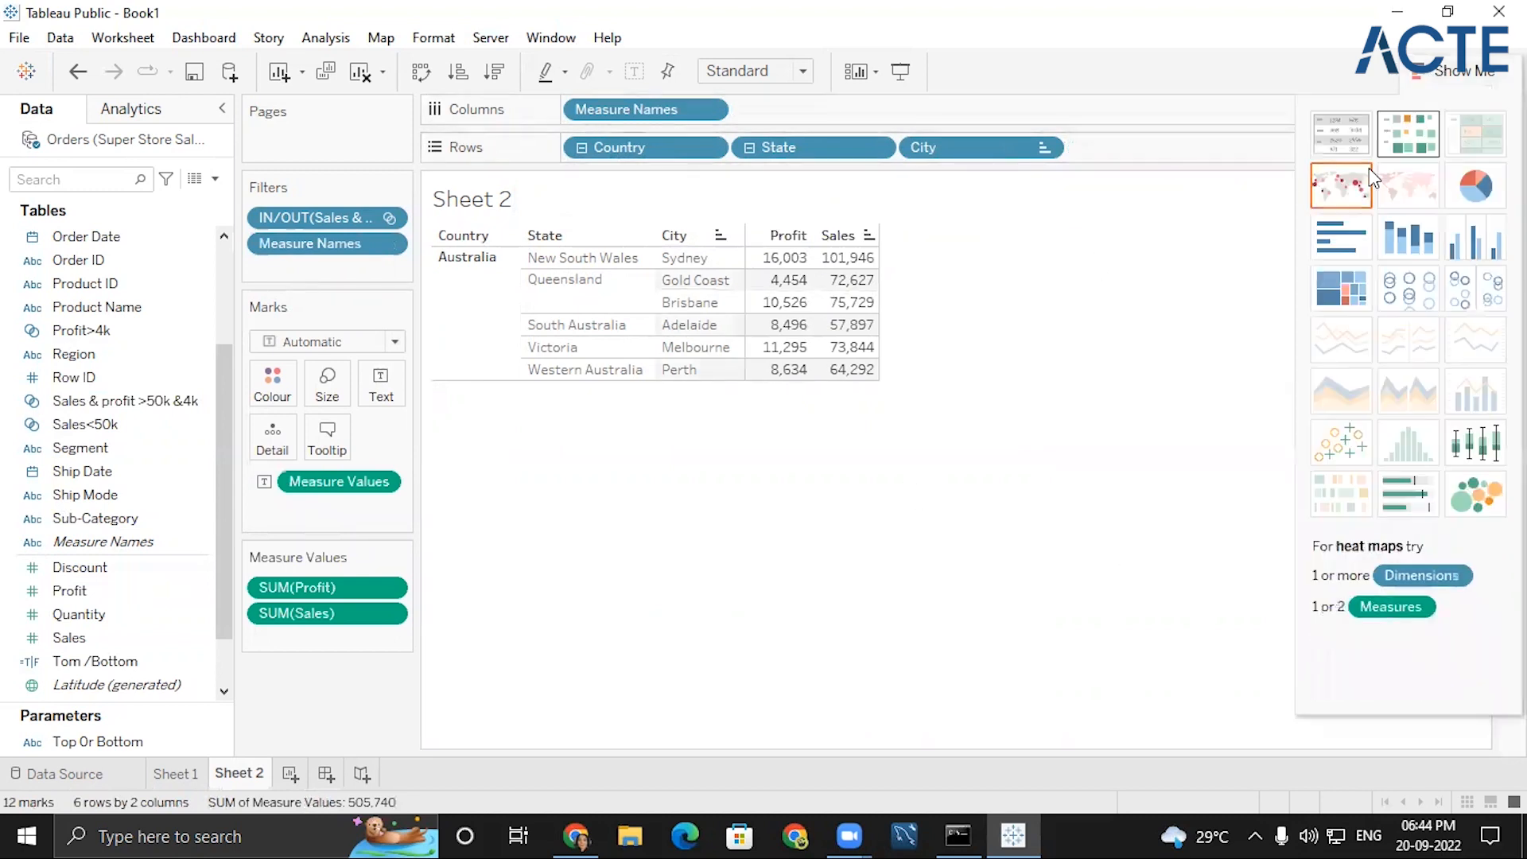
left_click(1342, 254)
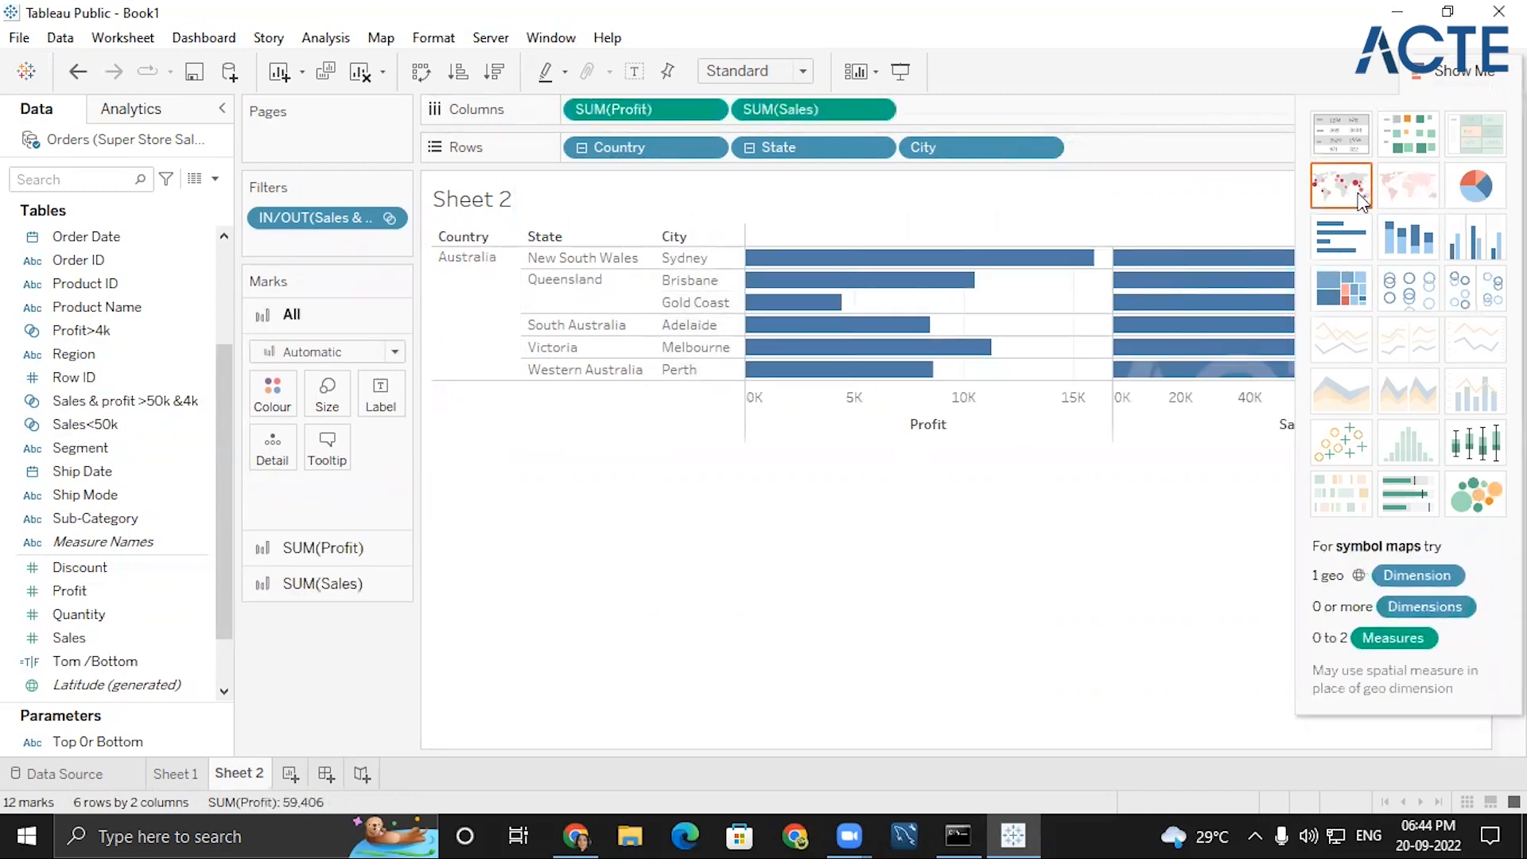
left_click(1328, 190)
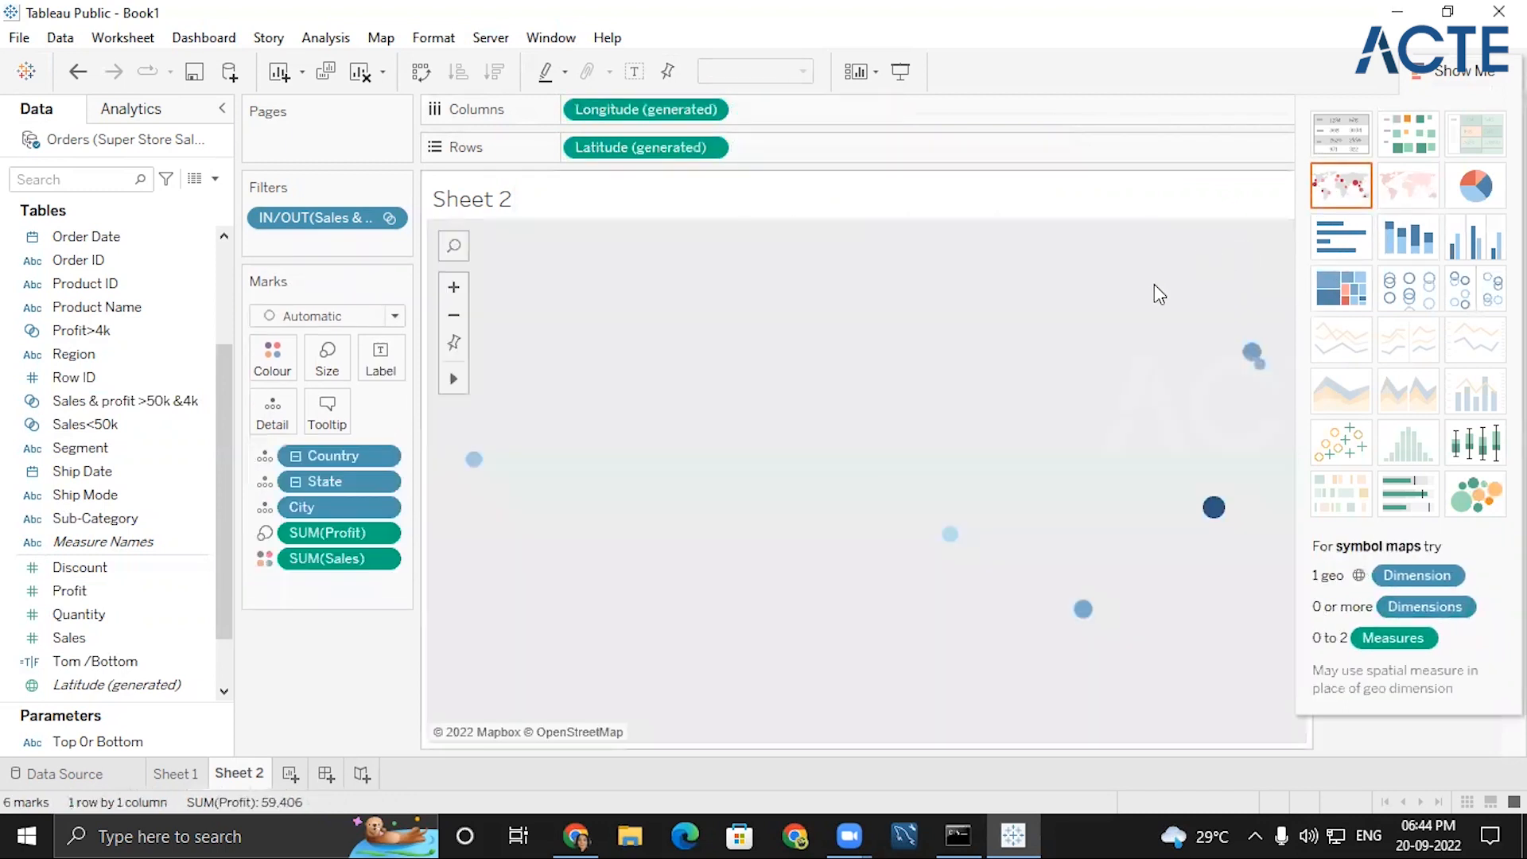
left_click(1413, 79)
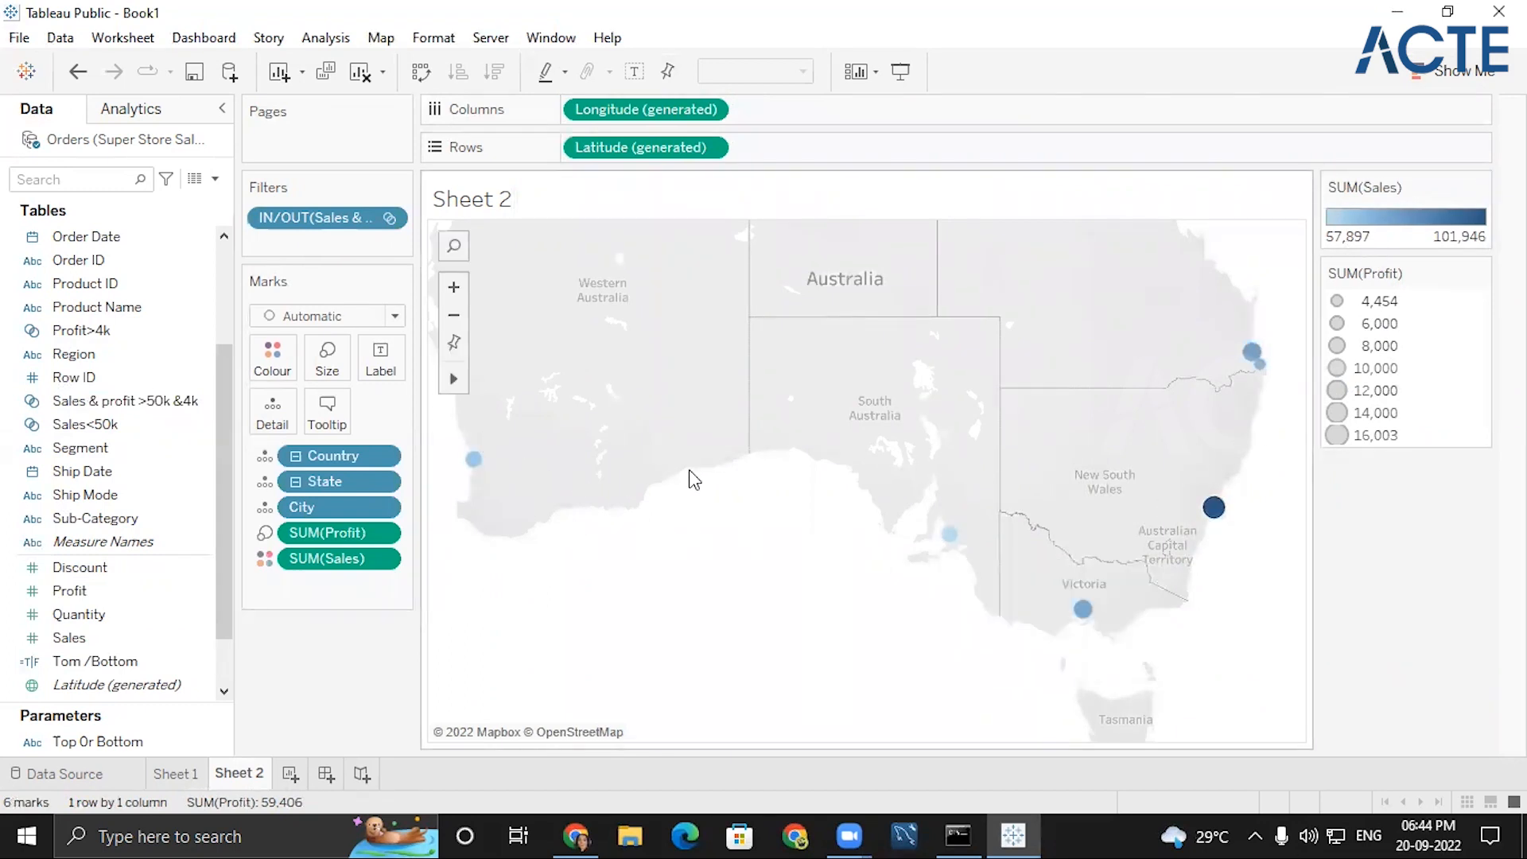
scroll(689, 469, "down", 1)
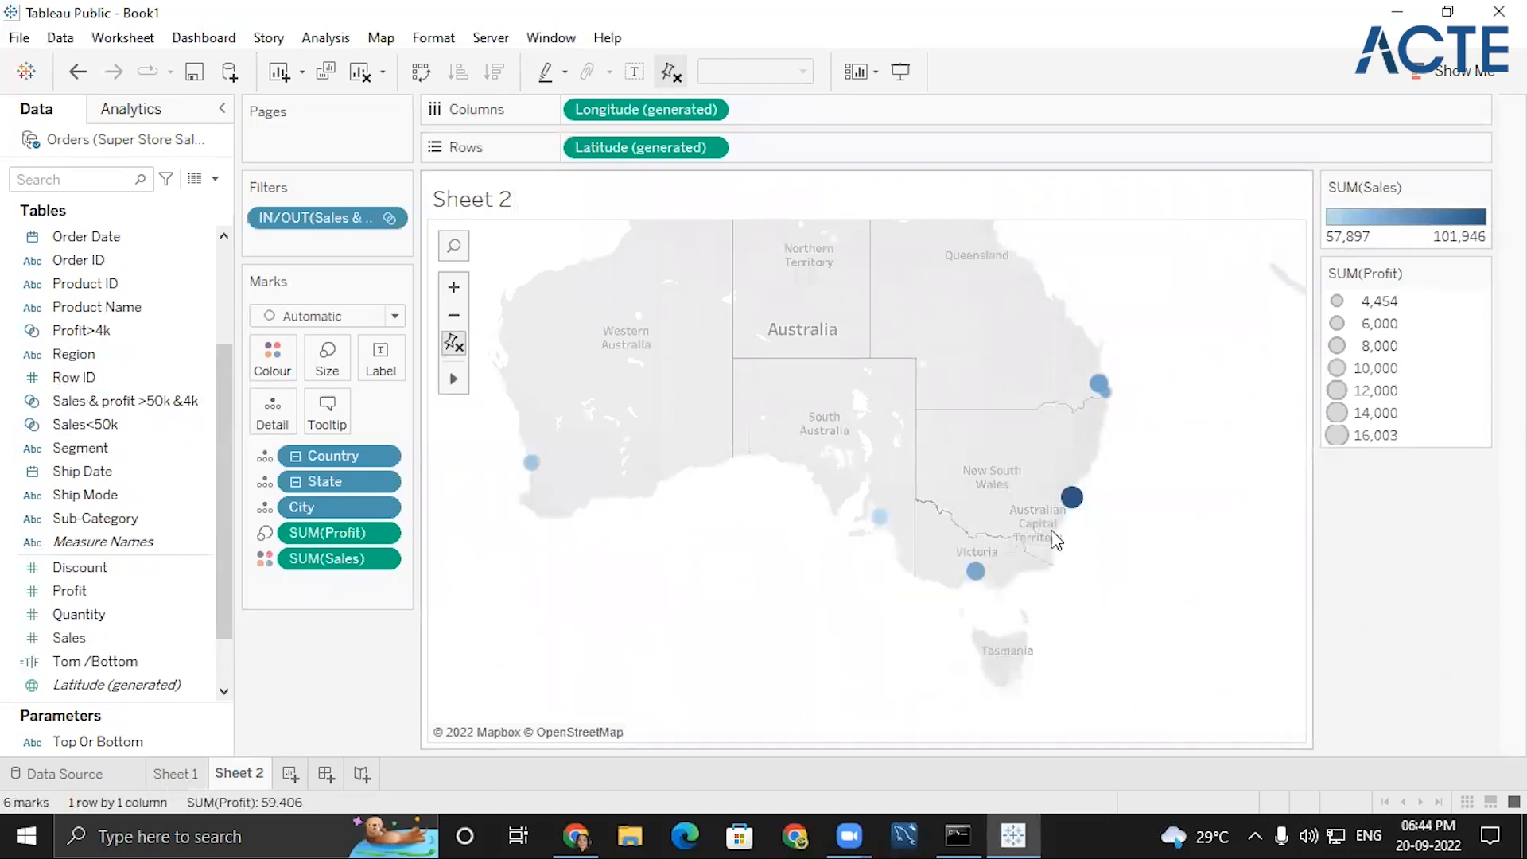
mouse_move(1097, 397)
mouse_move(1078, 521)
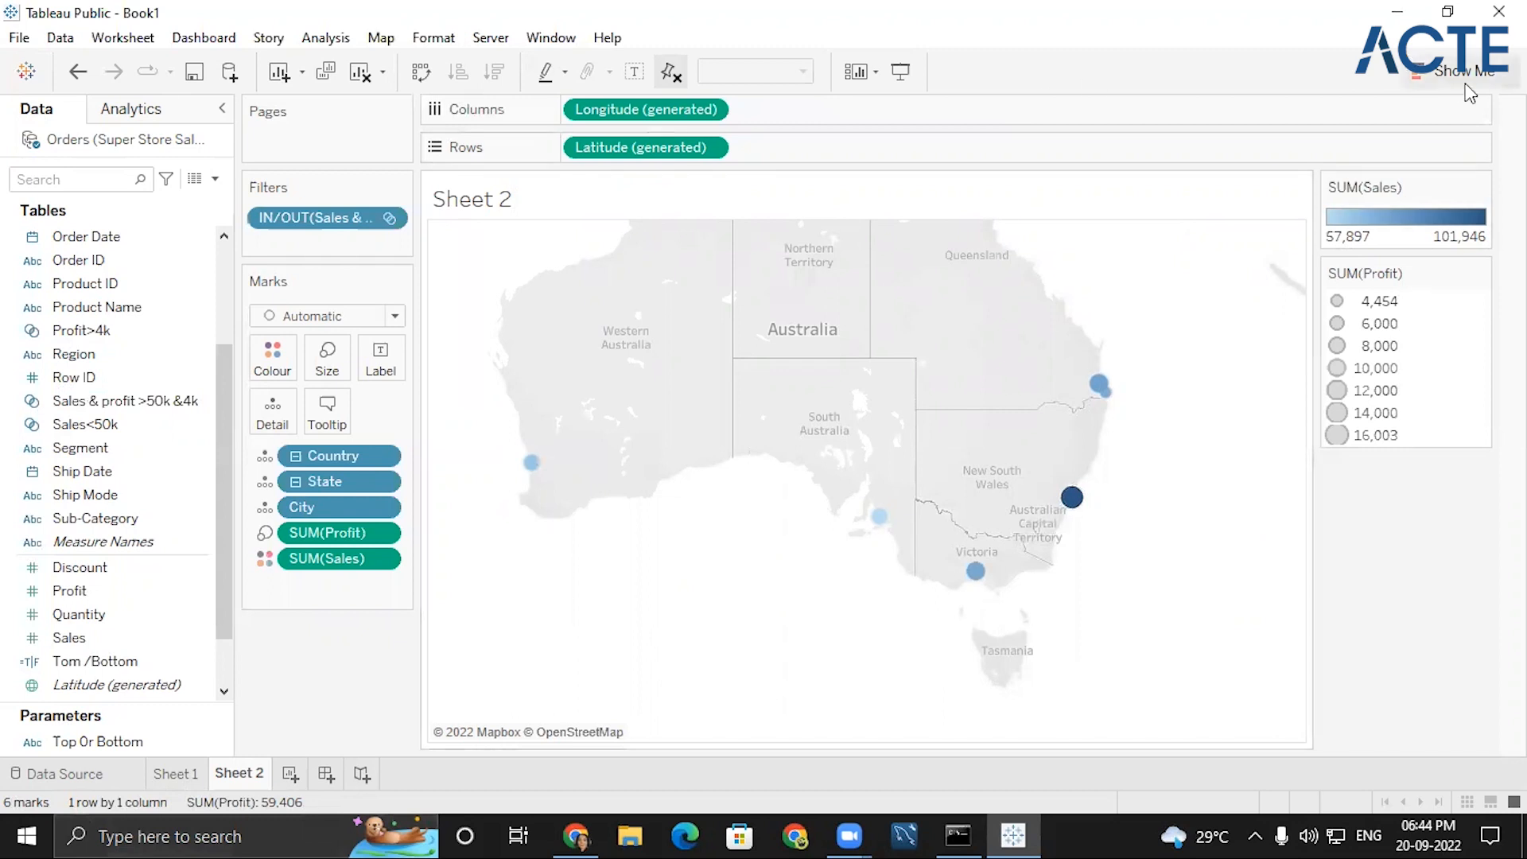
- Change the view to side-by-side bars comparing Profit and Sales for each filtered city
left_click(1418, 67)
left_click(1363, 232)
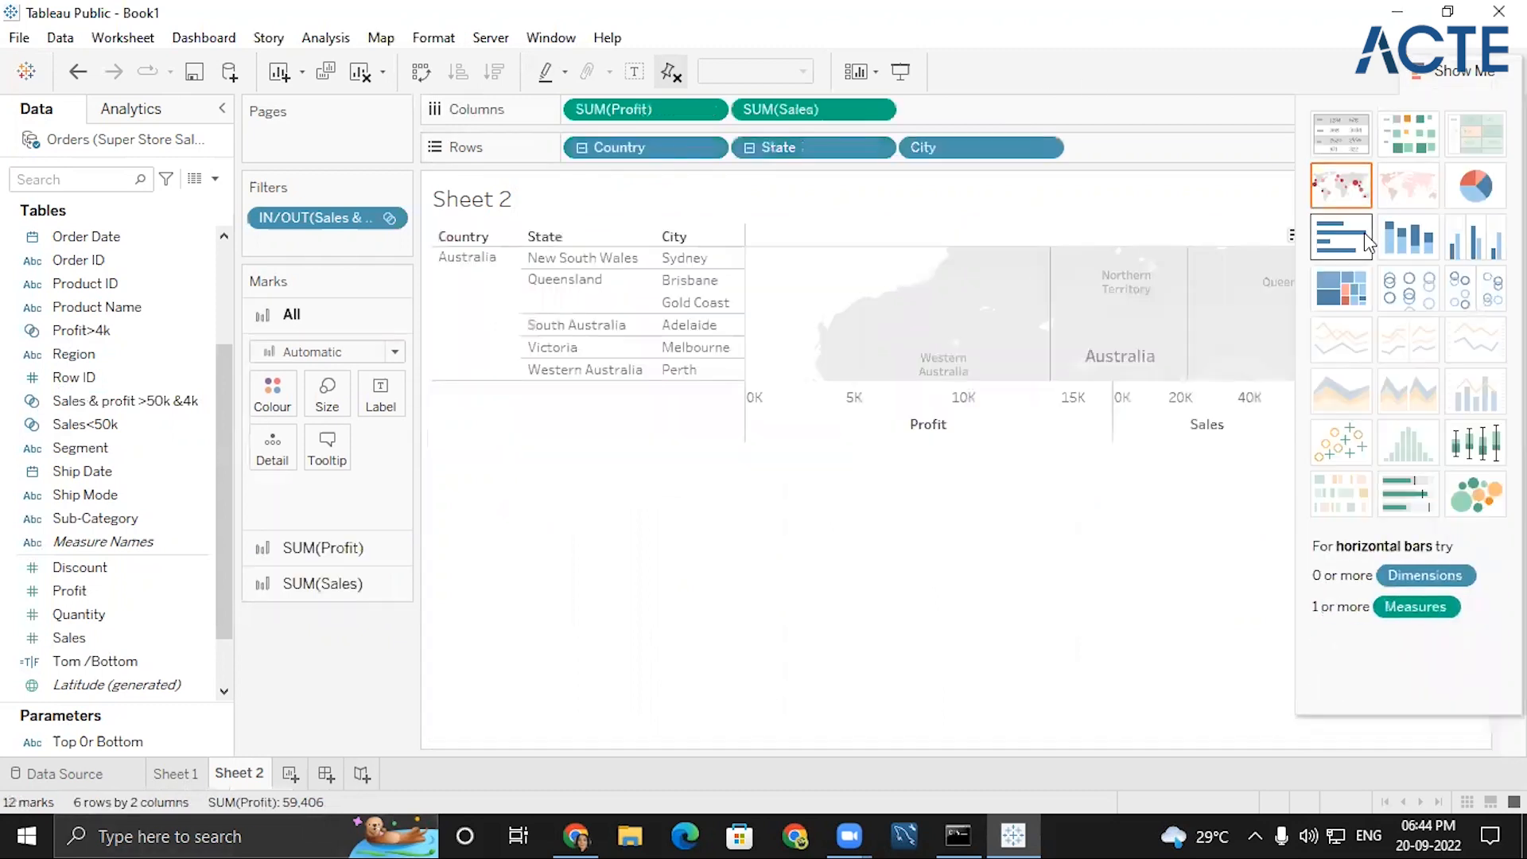
left_click(1411, 256)
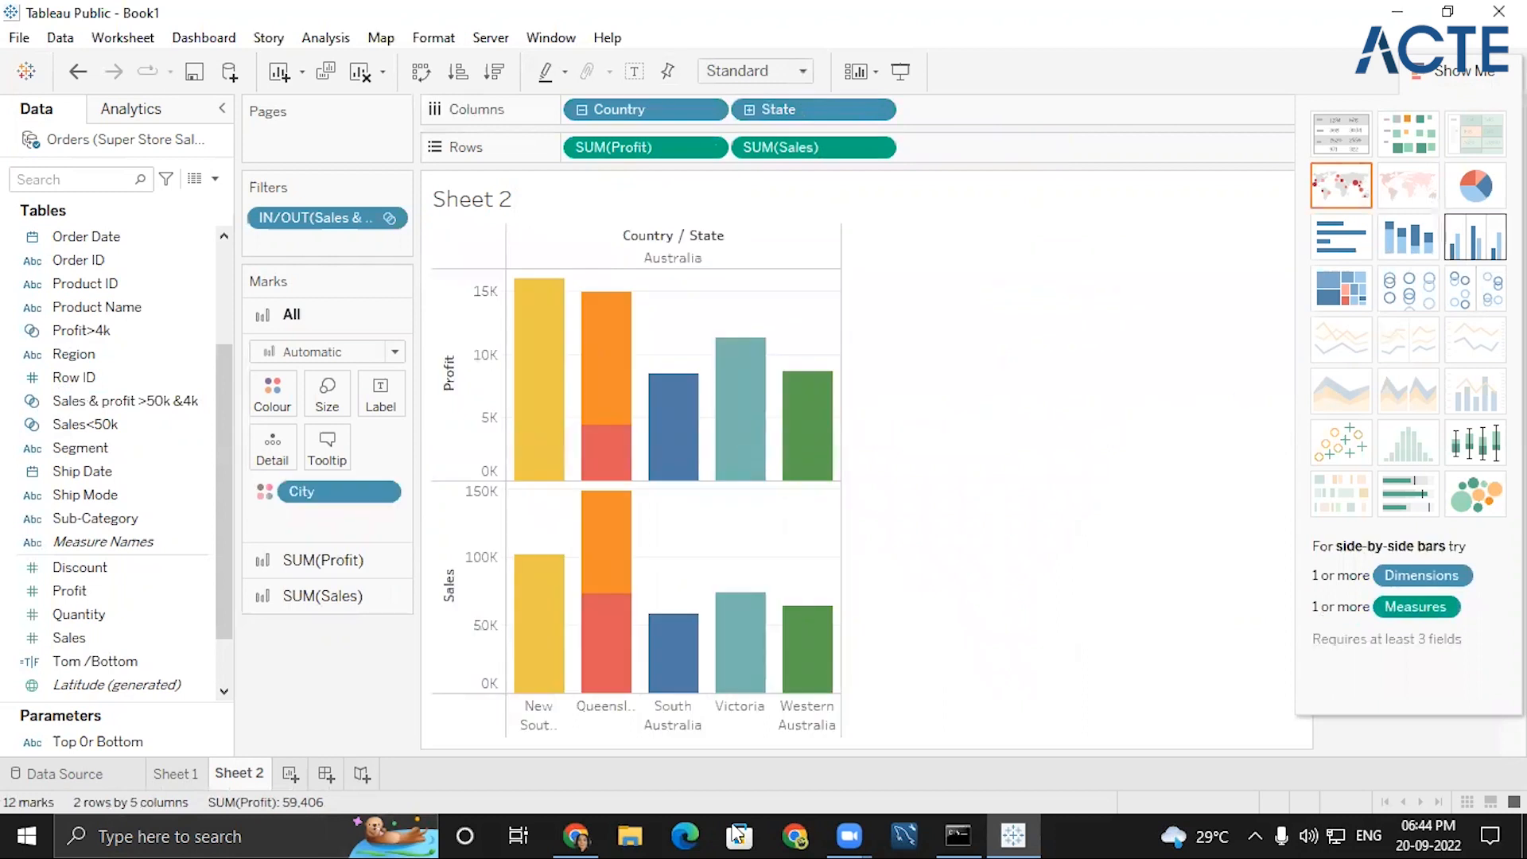
left_click(1476, 237)
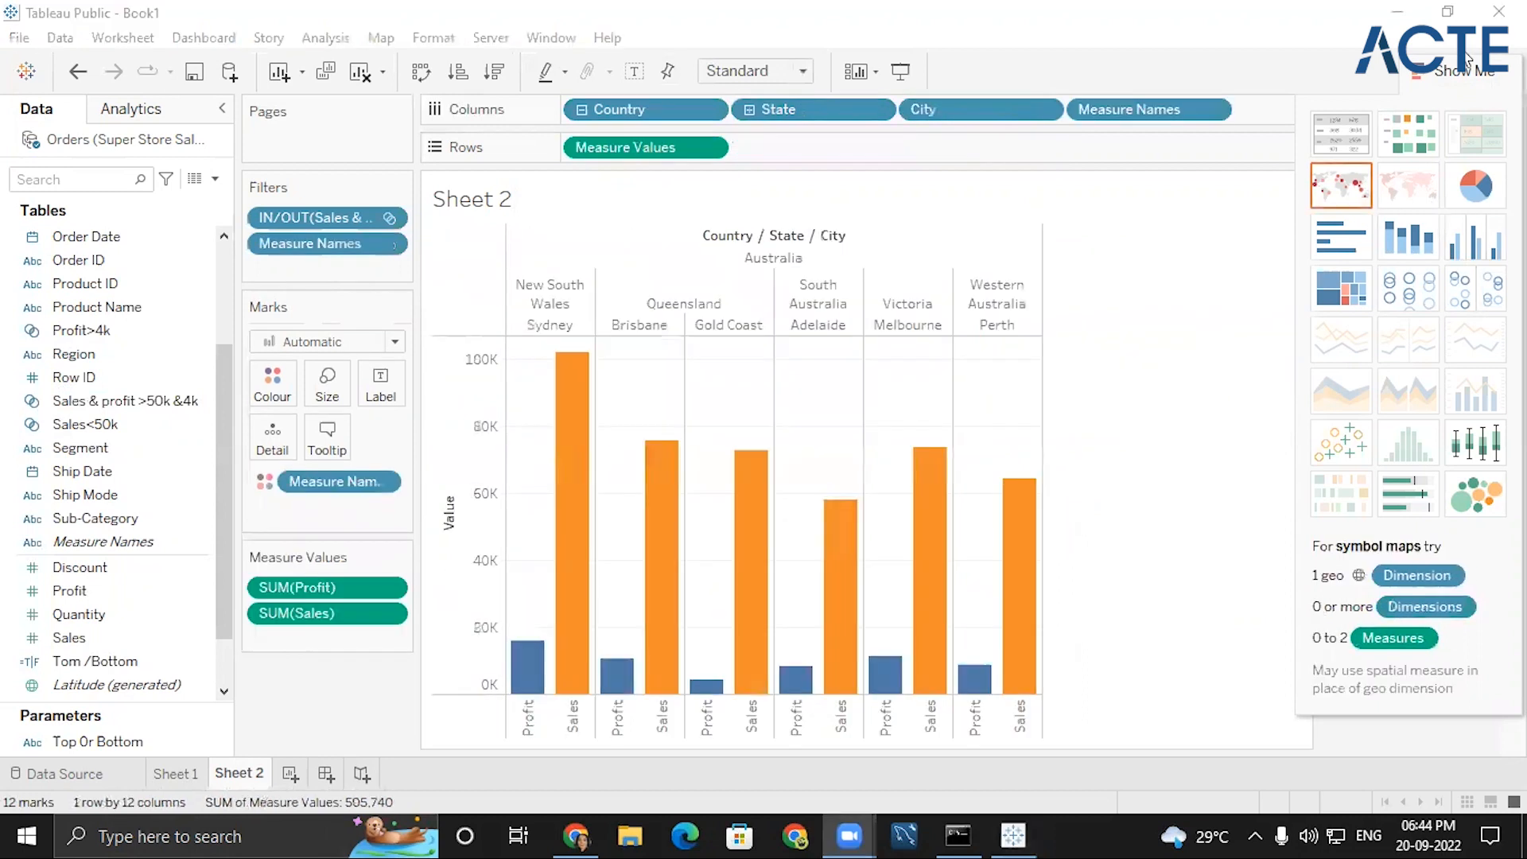
left_click(1446, 71)
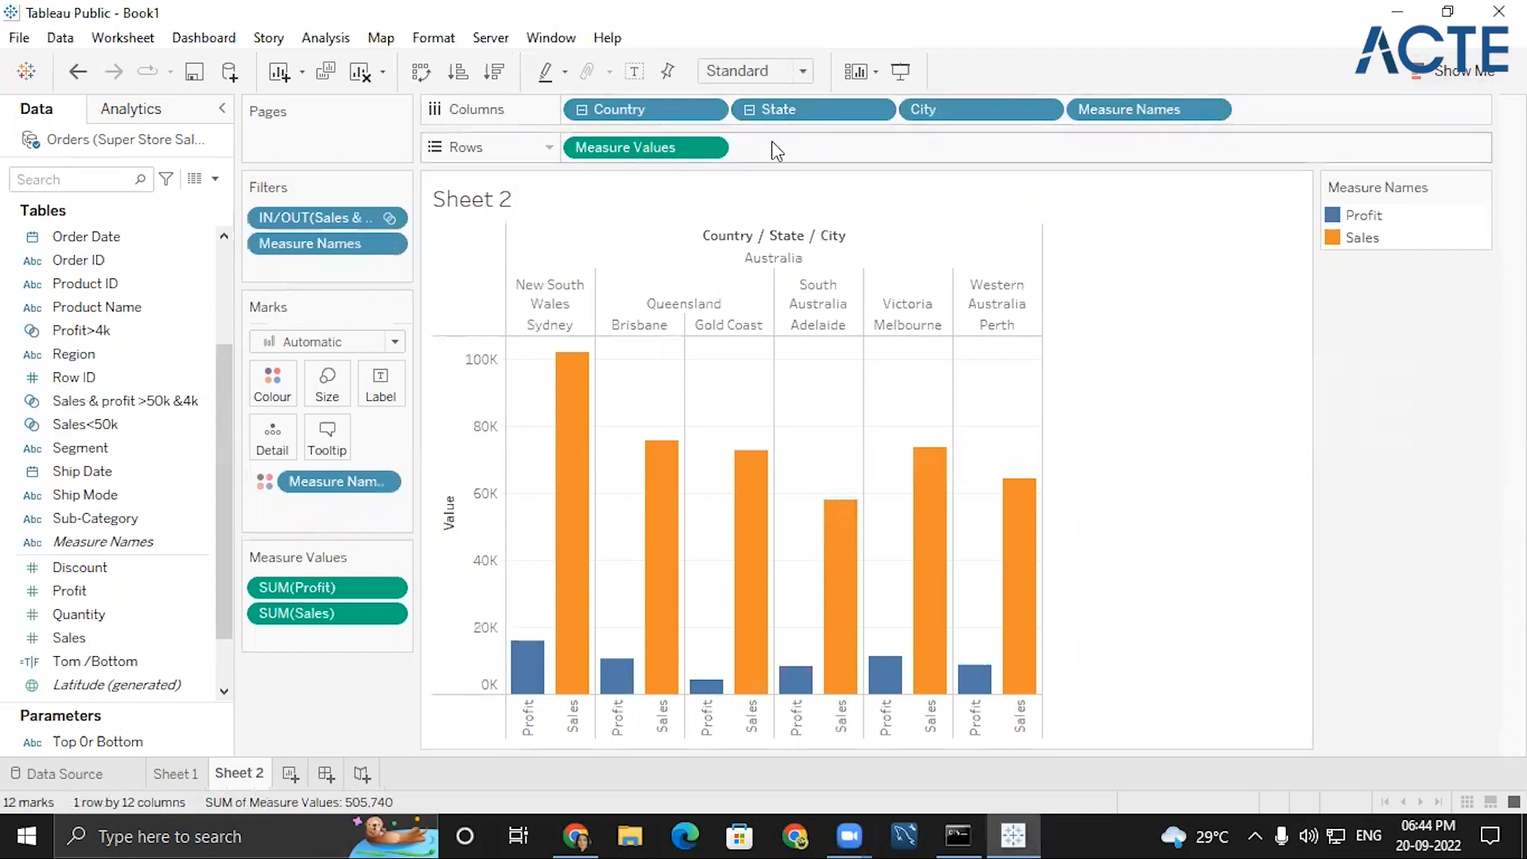
- Try to move the Country and State fields from the columns to the rows of the bar chart
left_click_drag(686, 113, 677, 145)
left_click_drag(779, 121, 764, 148)
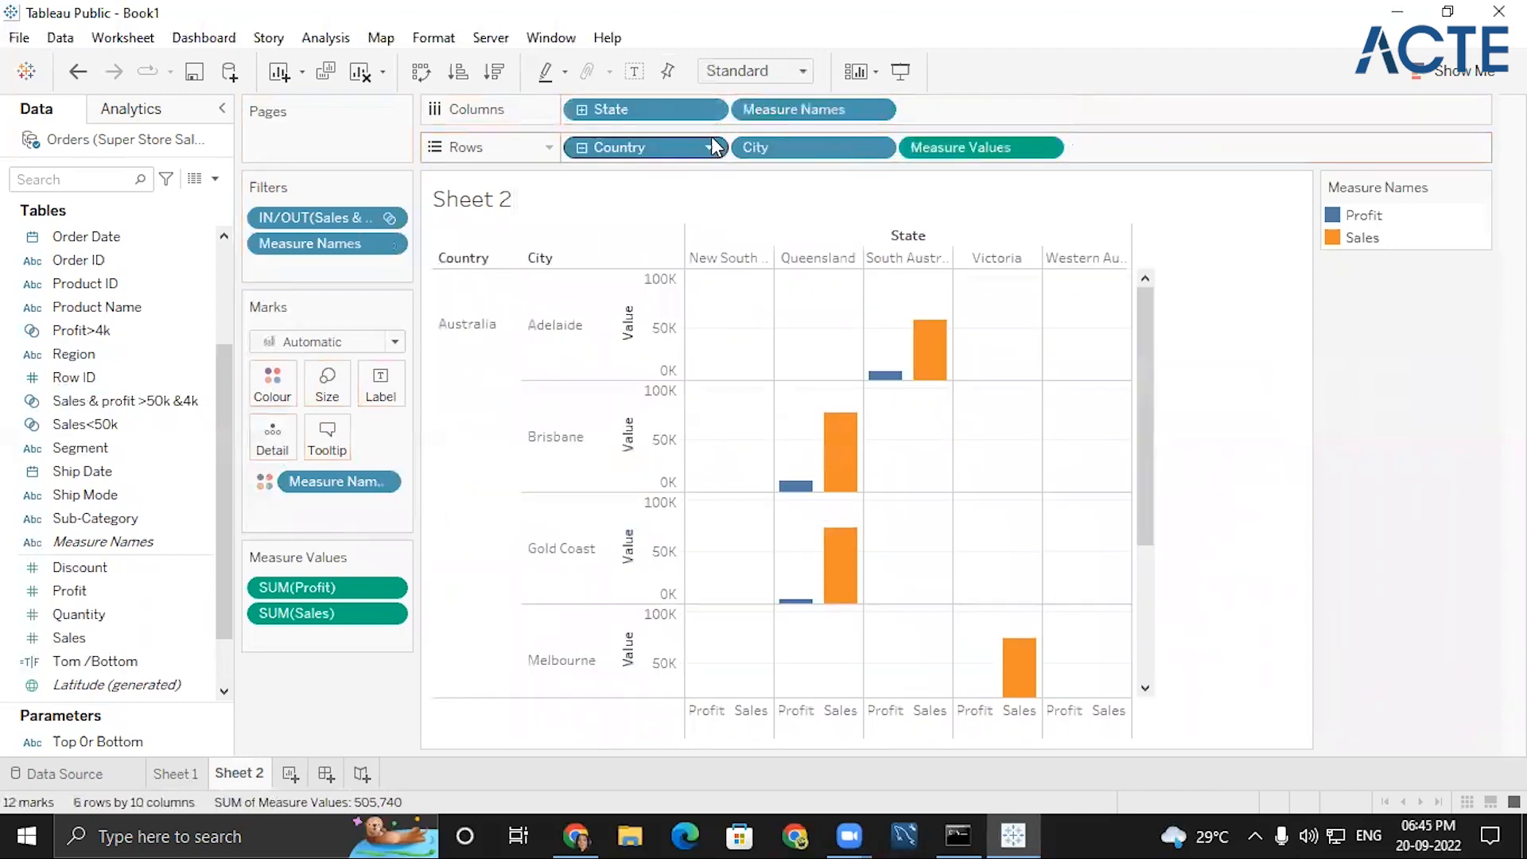
left_click_drag(688, 103, 851, 138)
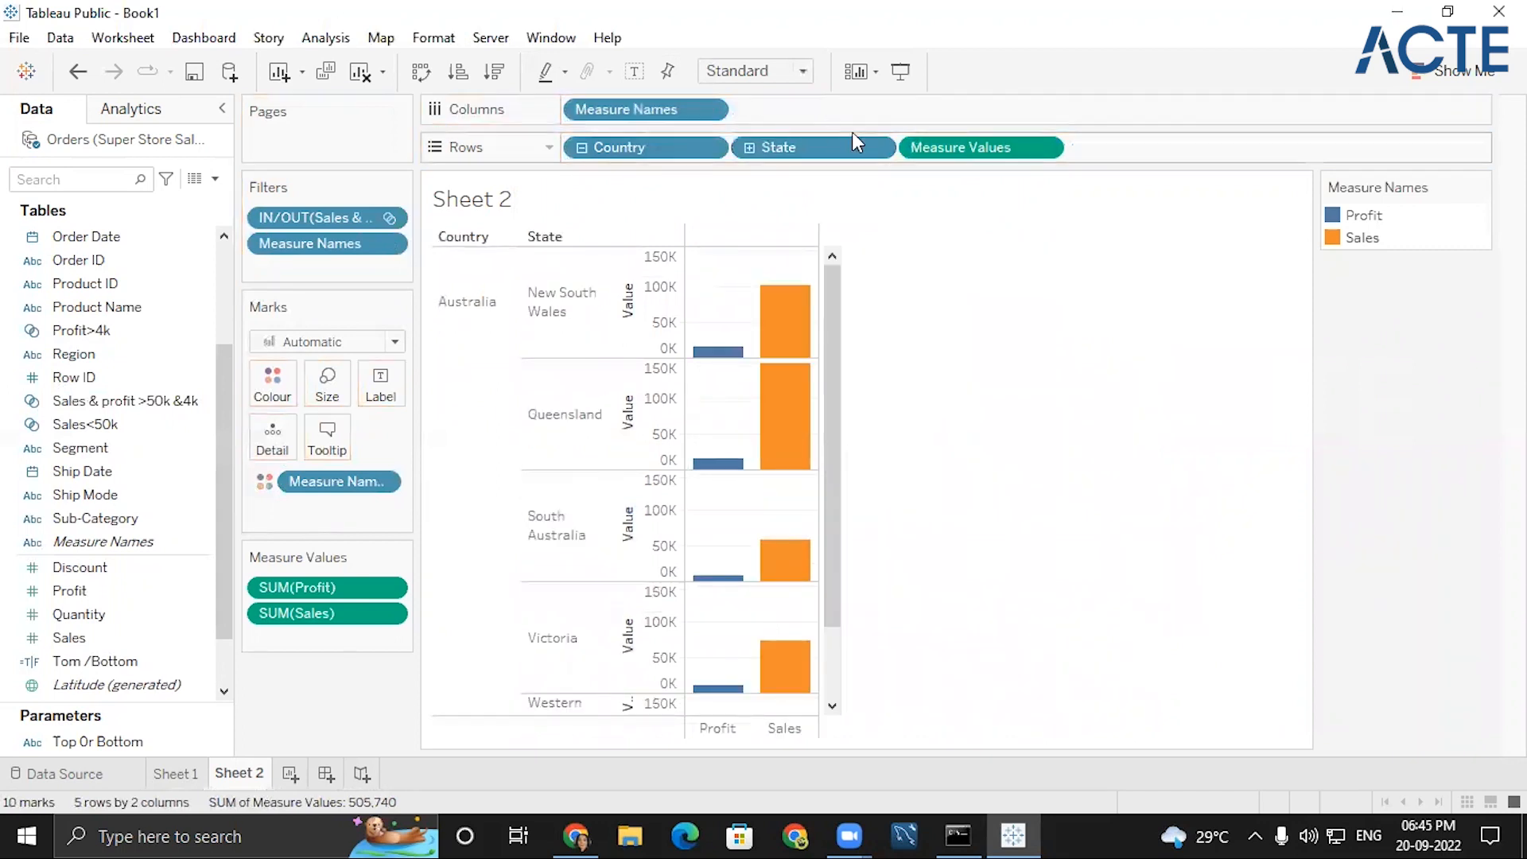
key("ctrl+z")
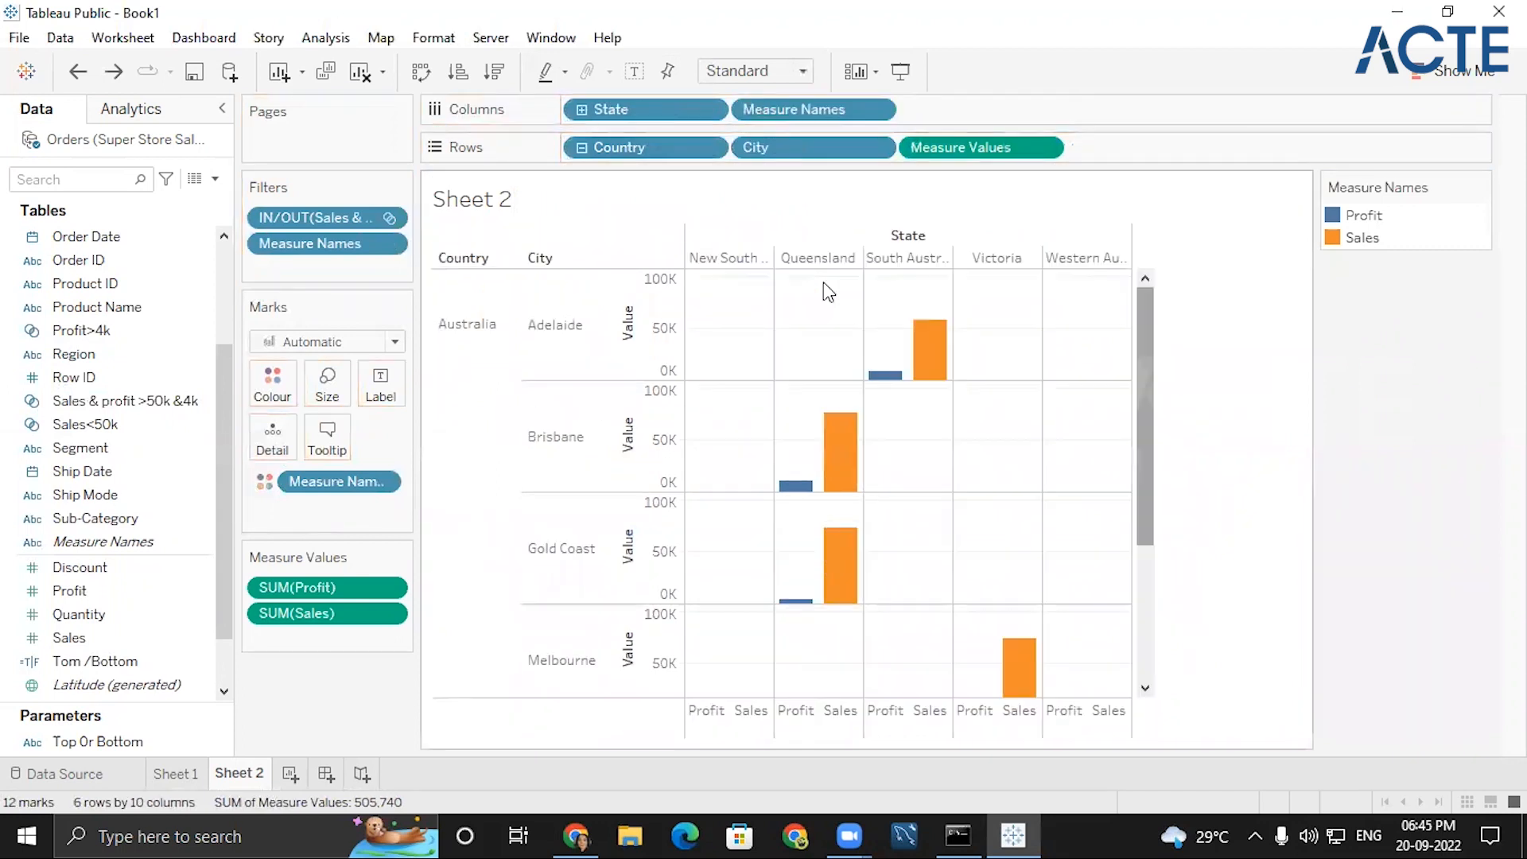
key("ctrl+z")
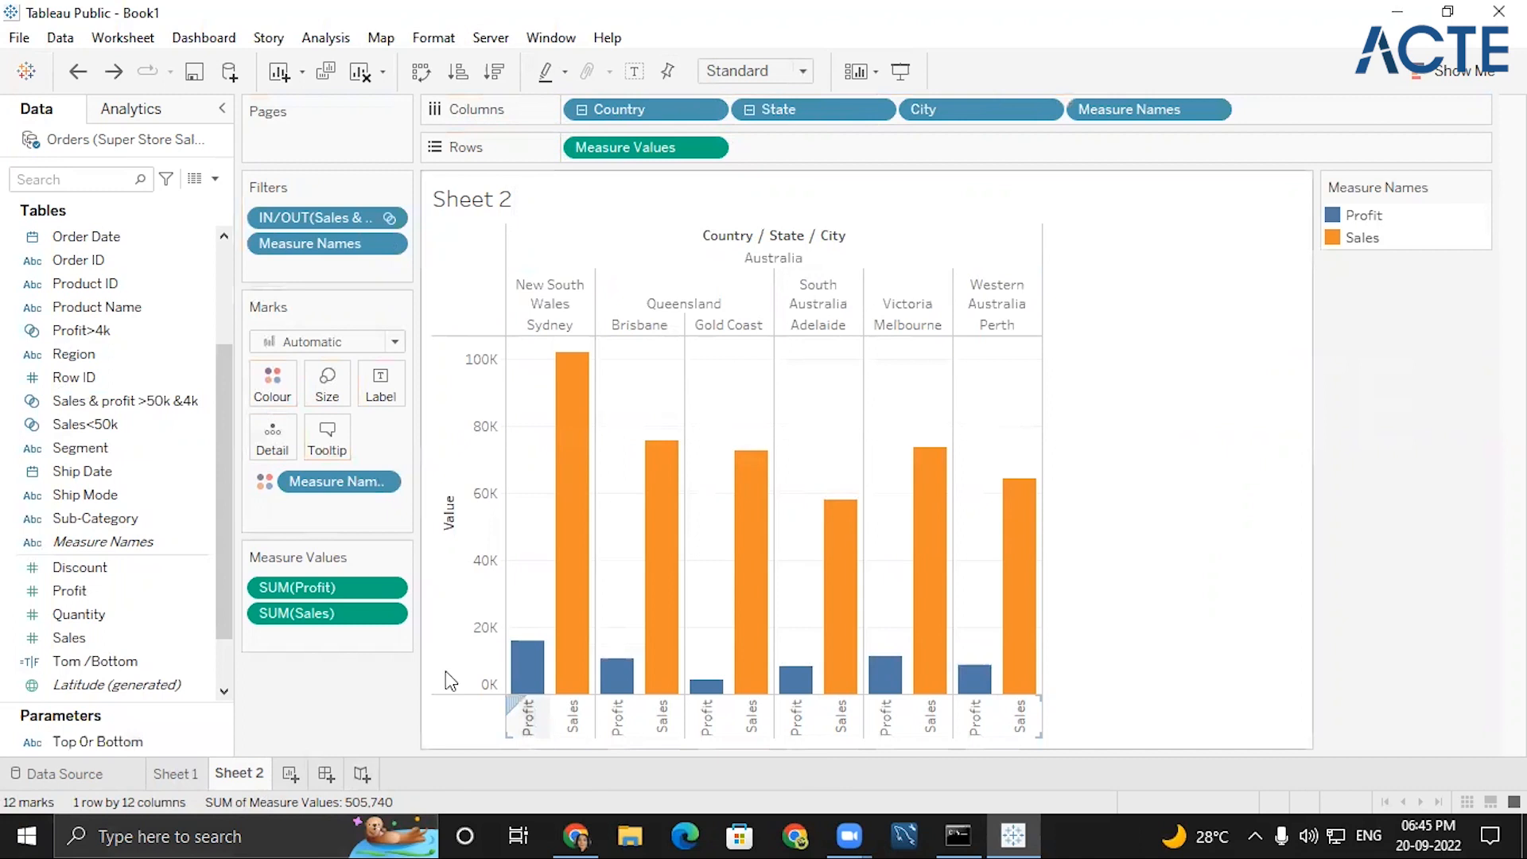
left_click(2, 573)
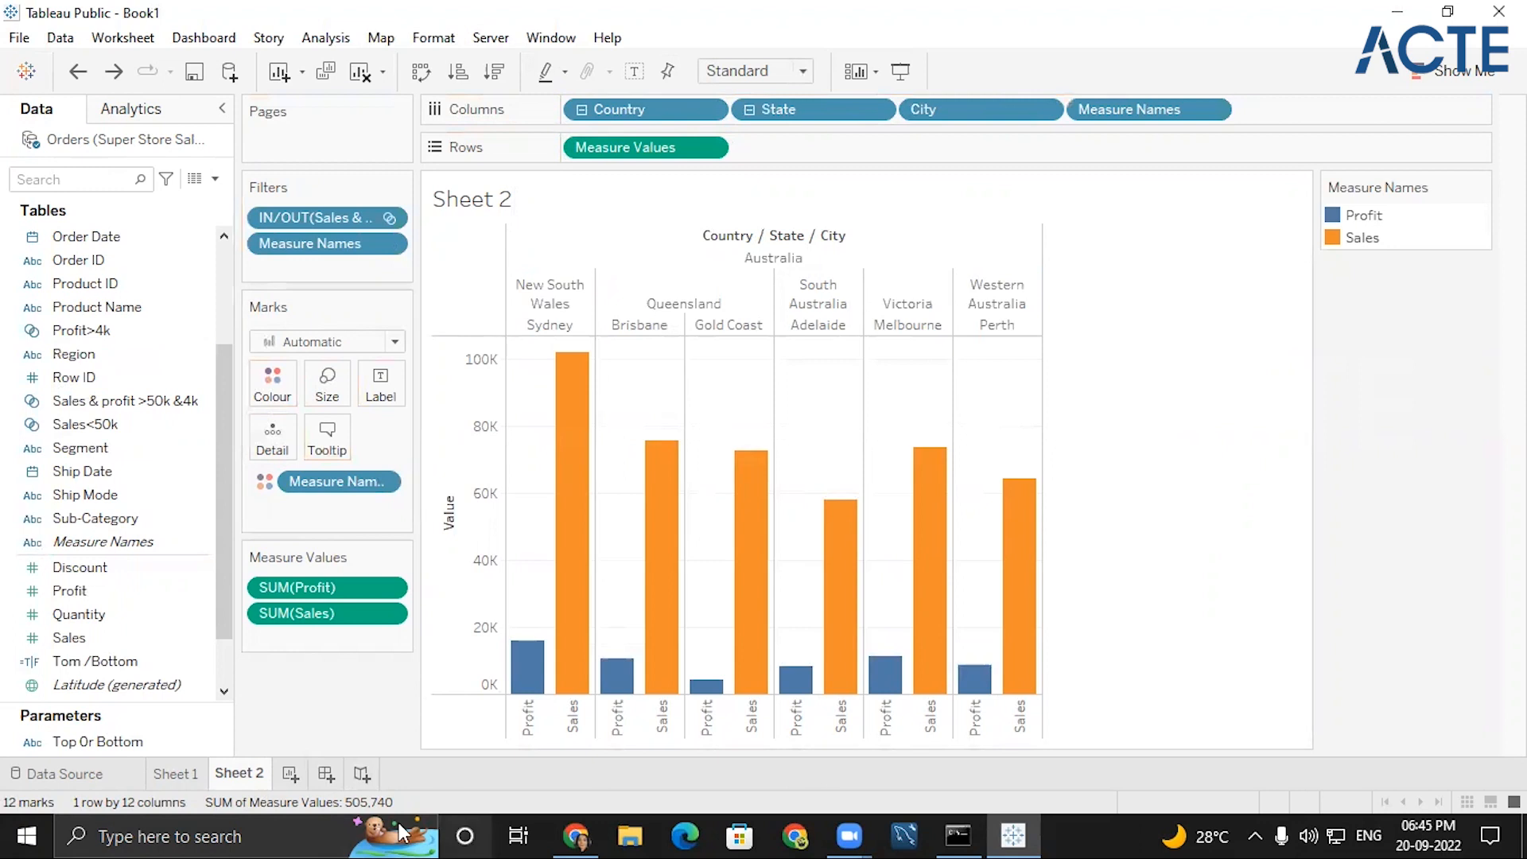
- Add a new worksheet and map the countries with Sales as the mark size
left_click(288, 773)
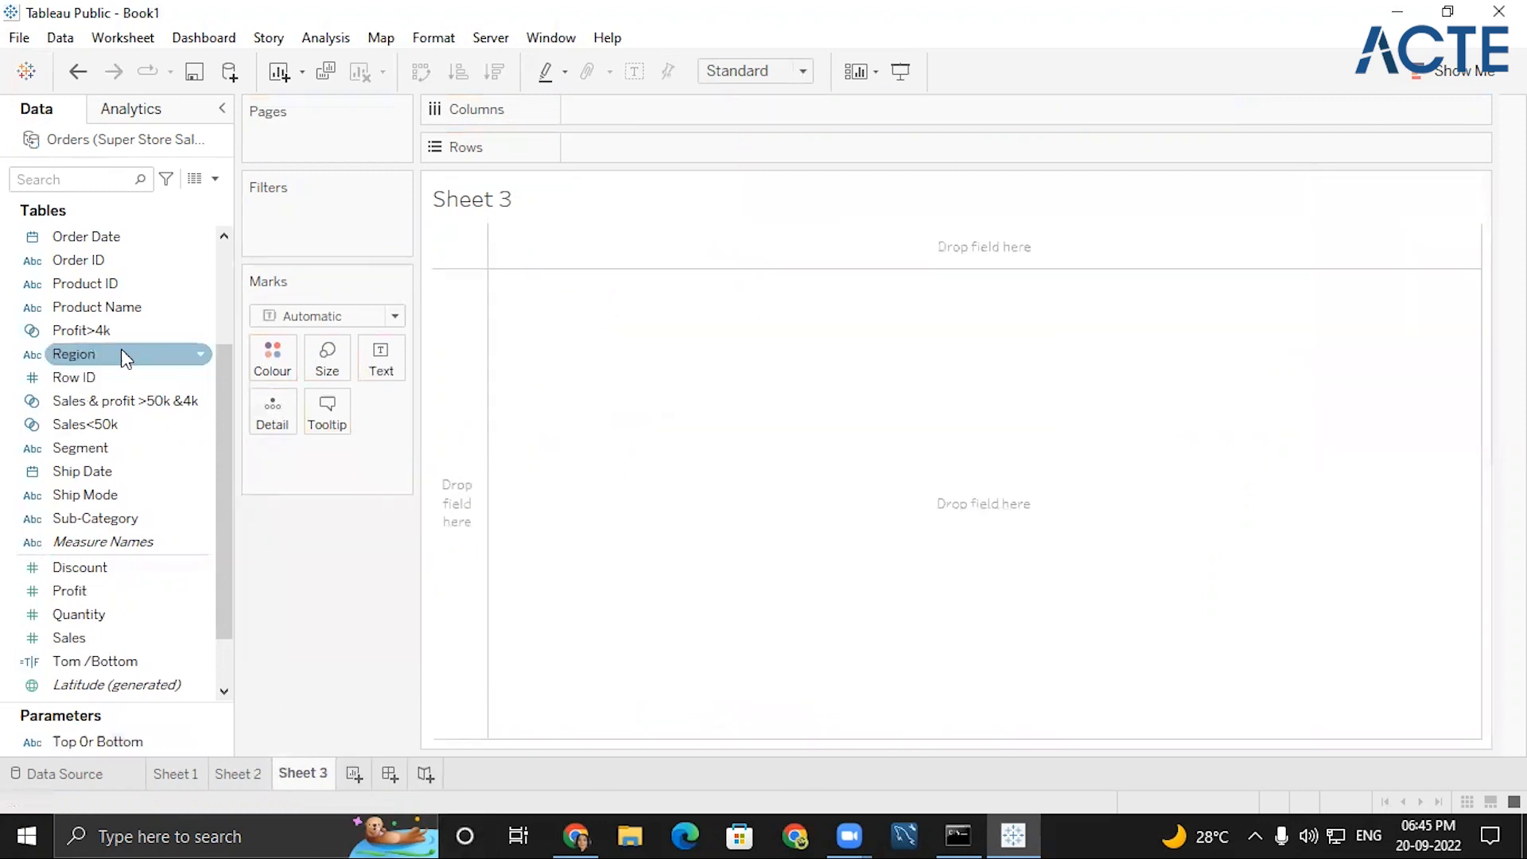
scroll(127, 354, "up", 3)
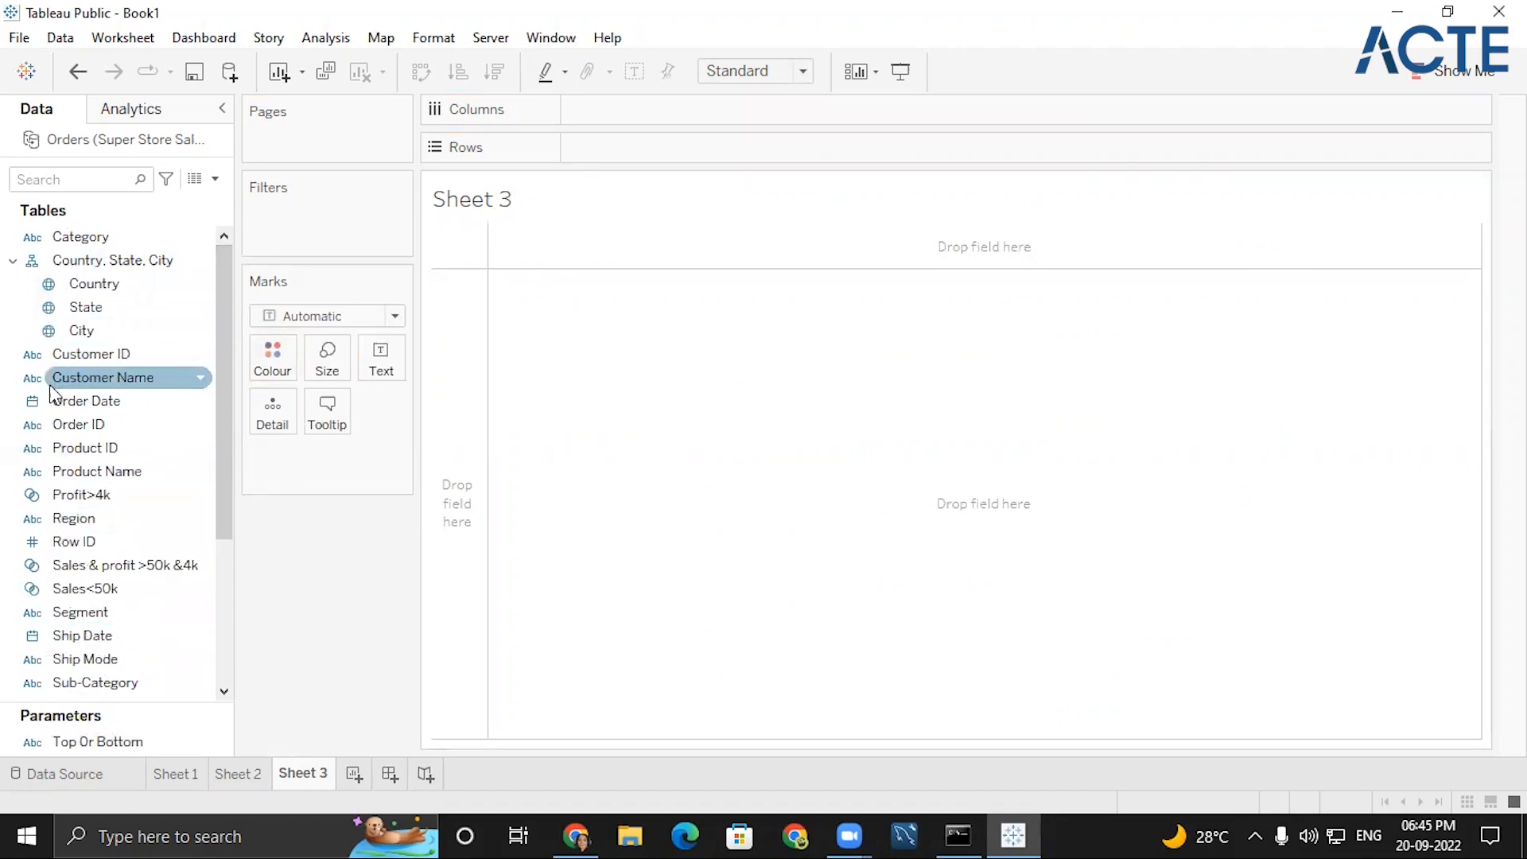
double_click(94, 284)
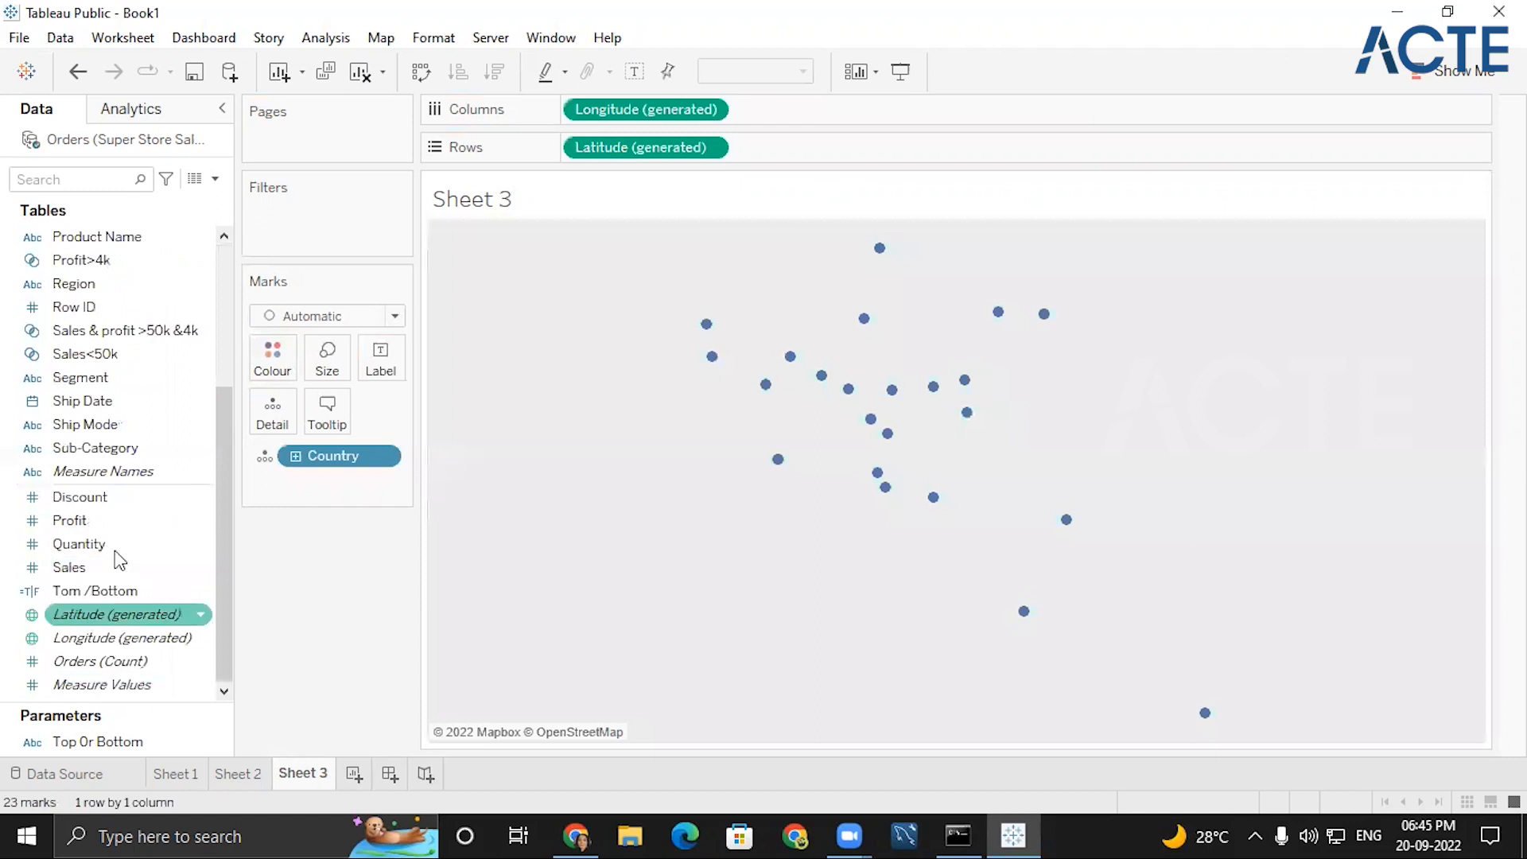
double_click(86, 565)
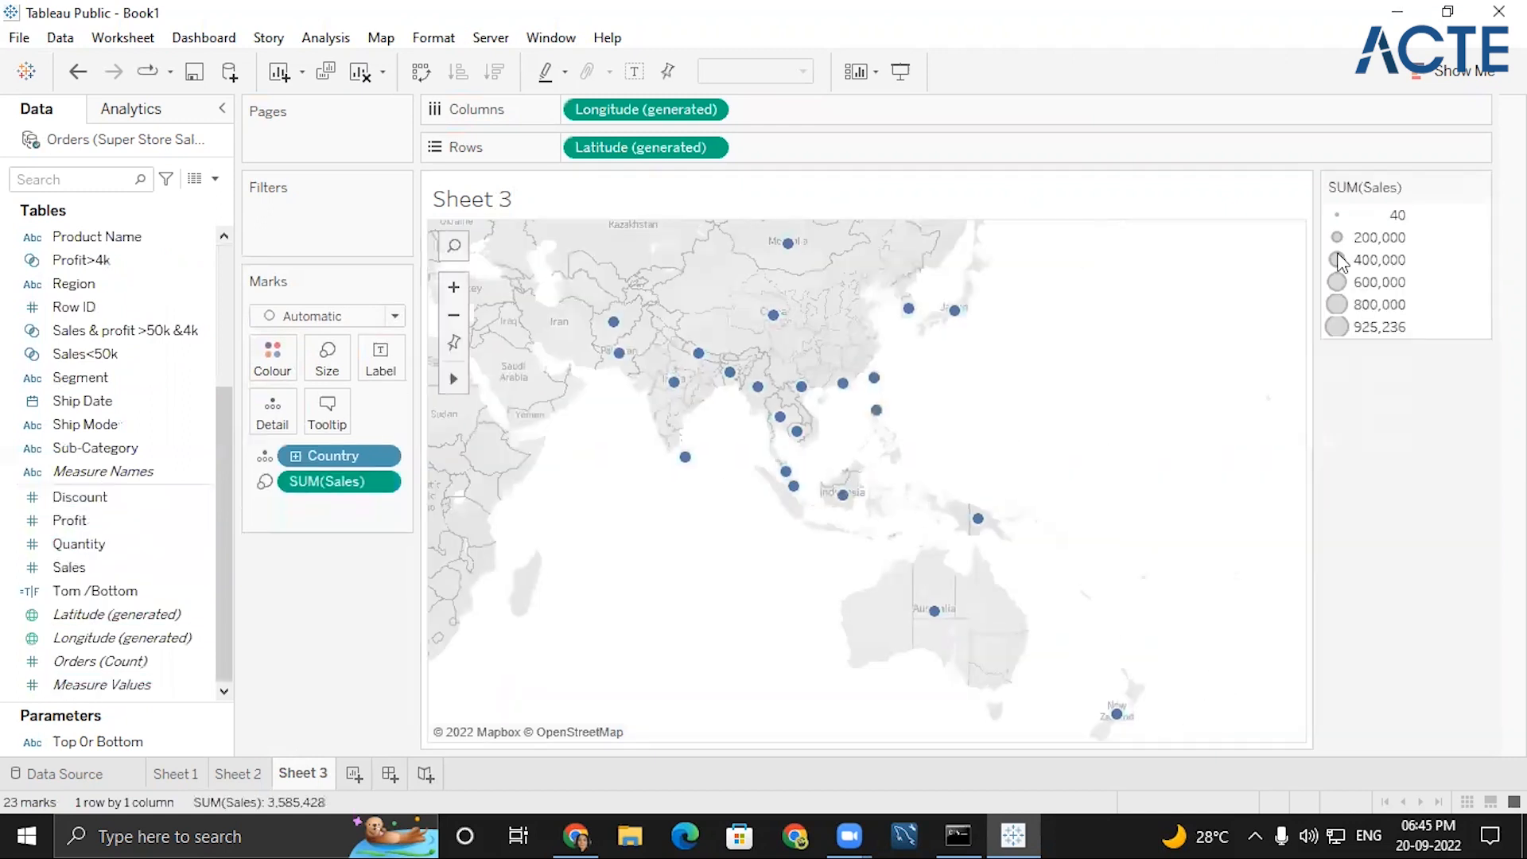
- Convert the country map to horizontal bars and sort the countries by Sales in descending order
left_click(1461, 71)
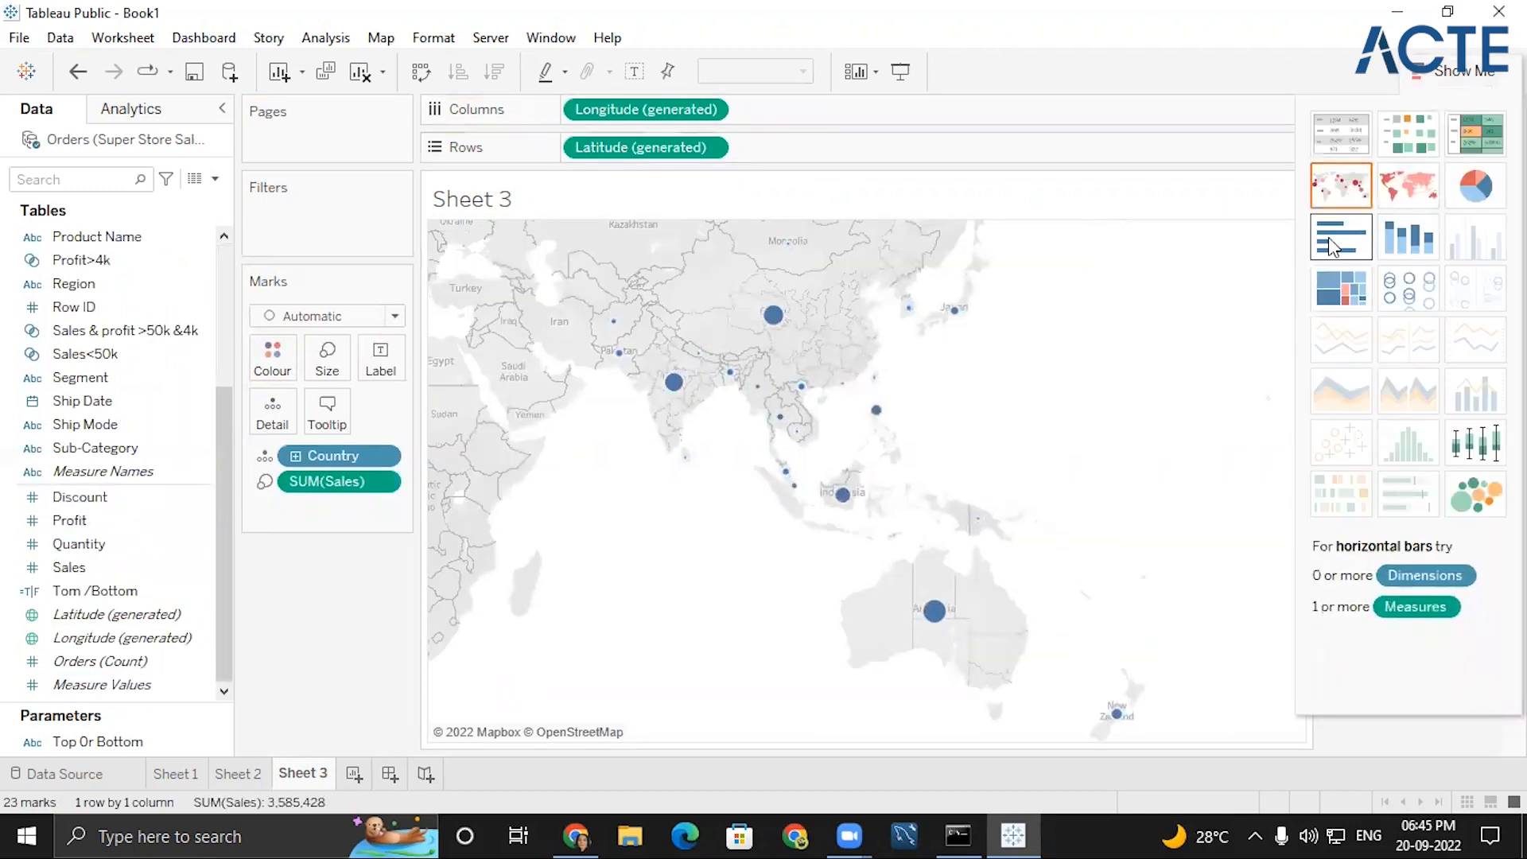
left_click(1330, 243)
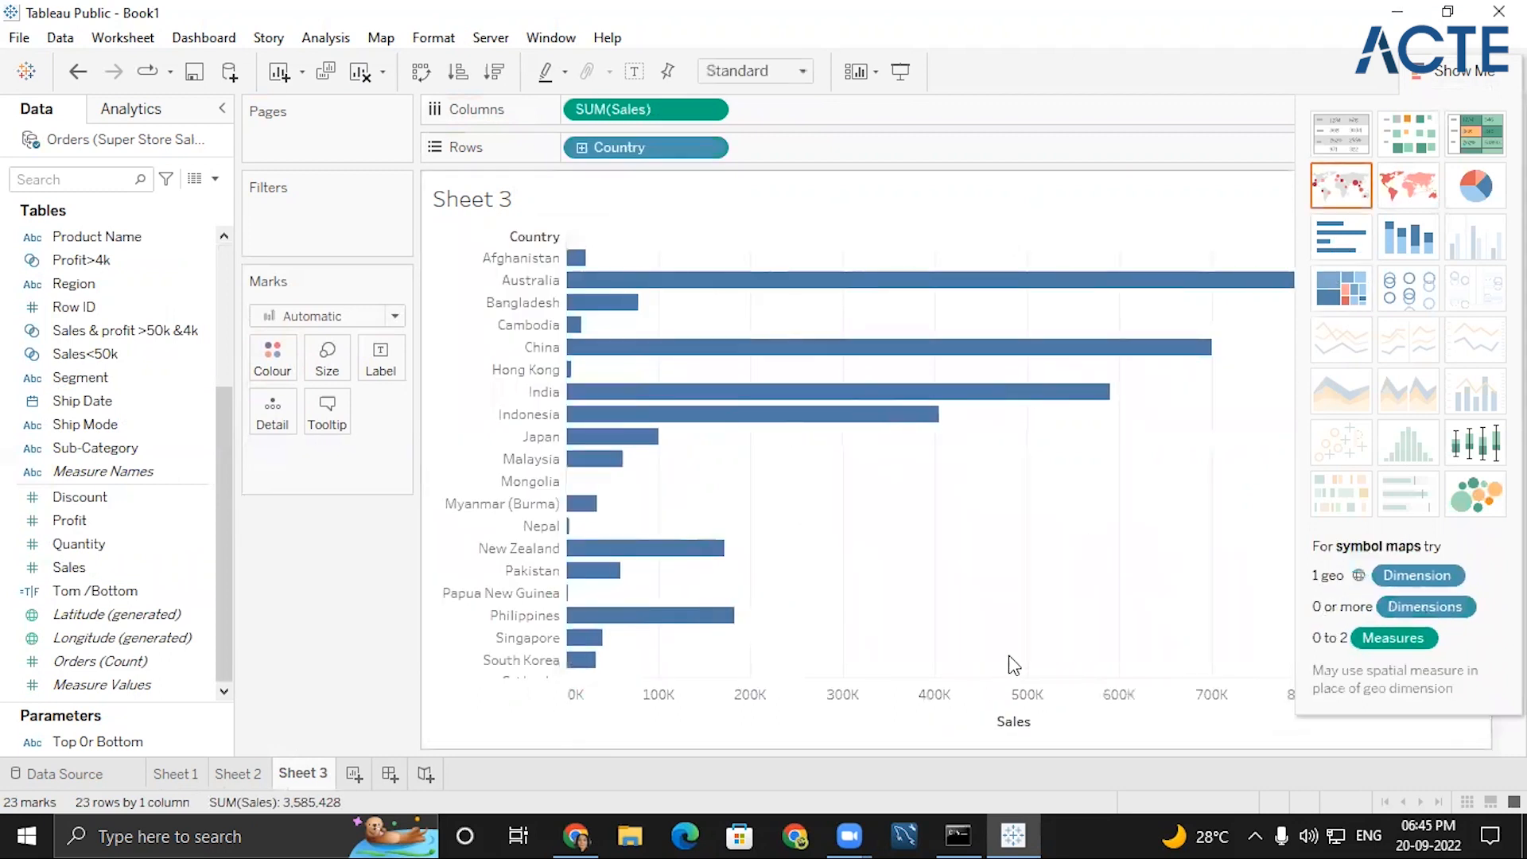
left_click(1043, 722)
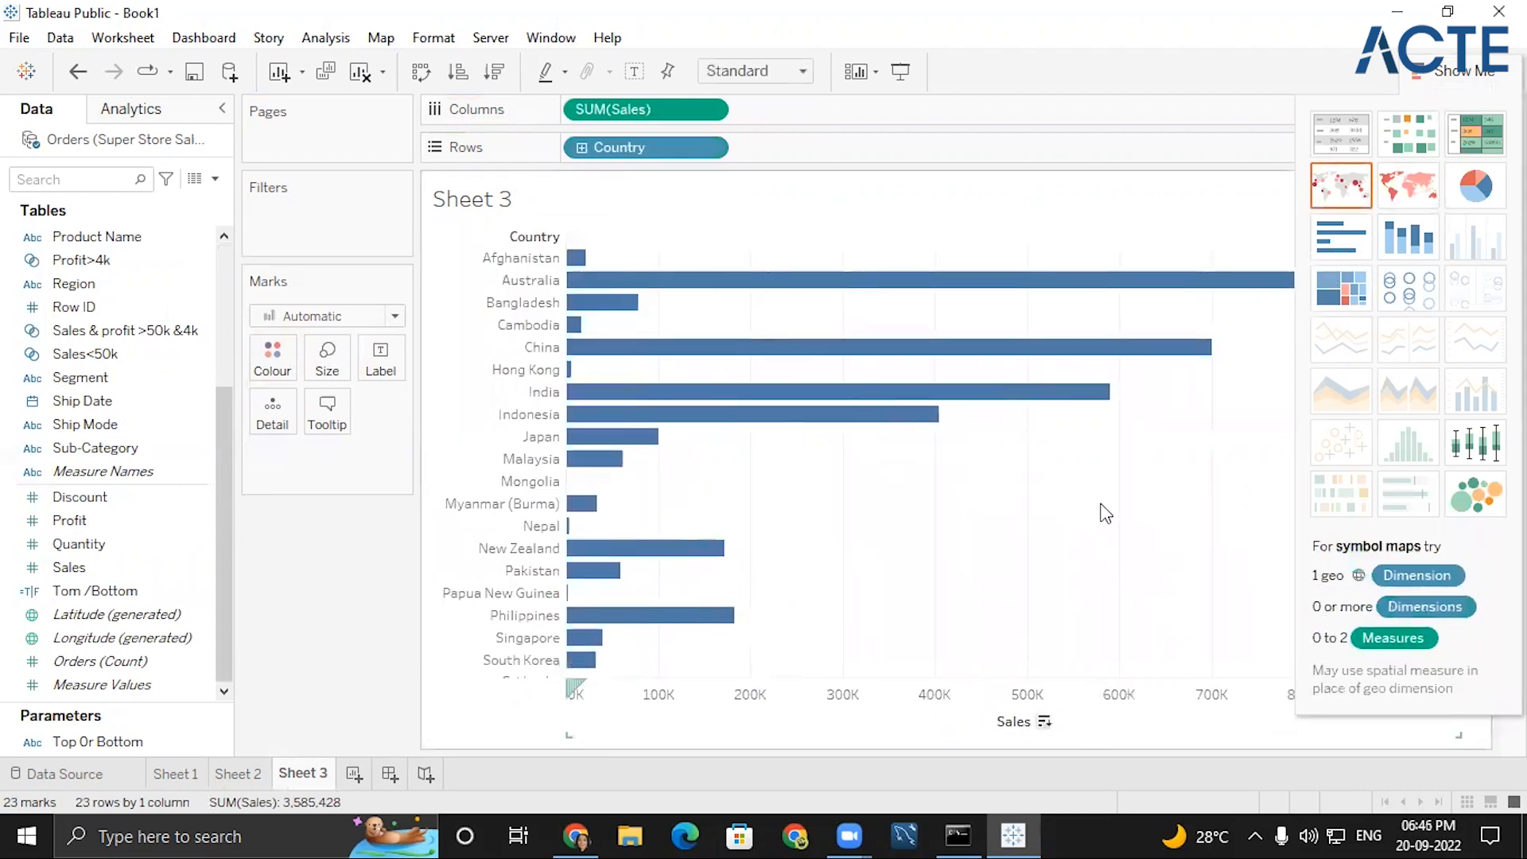
left_click(1437, 62)
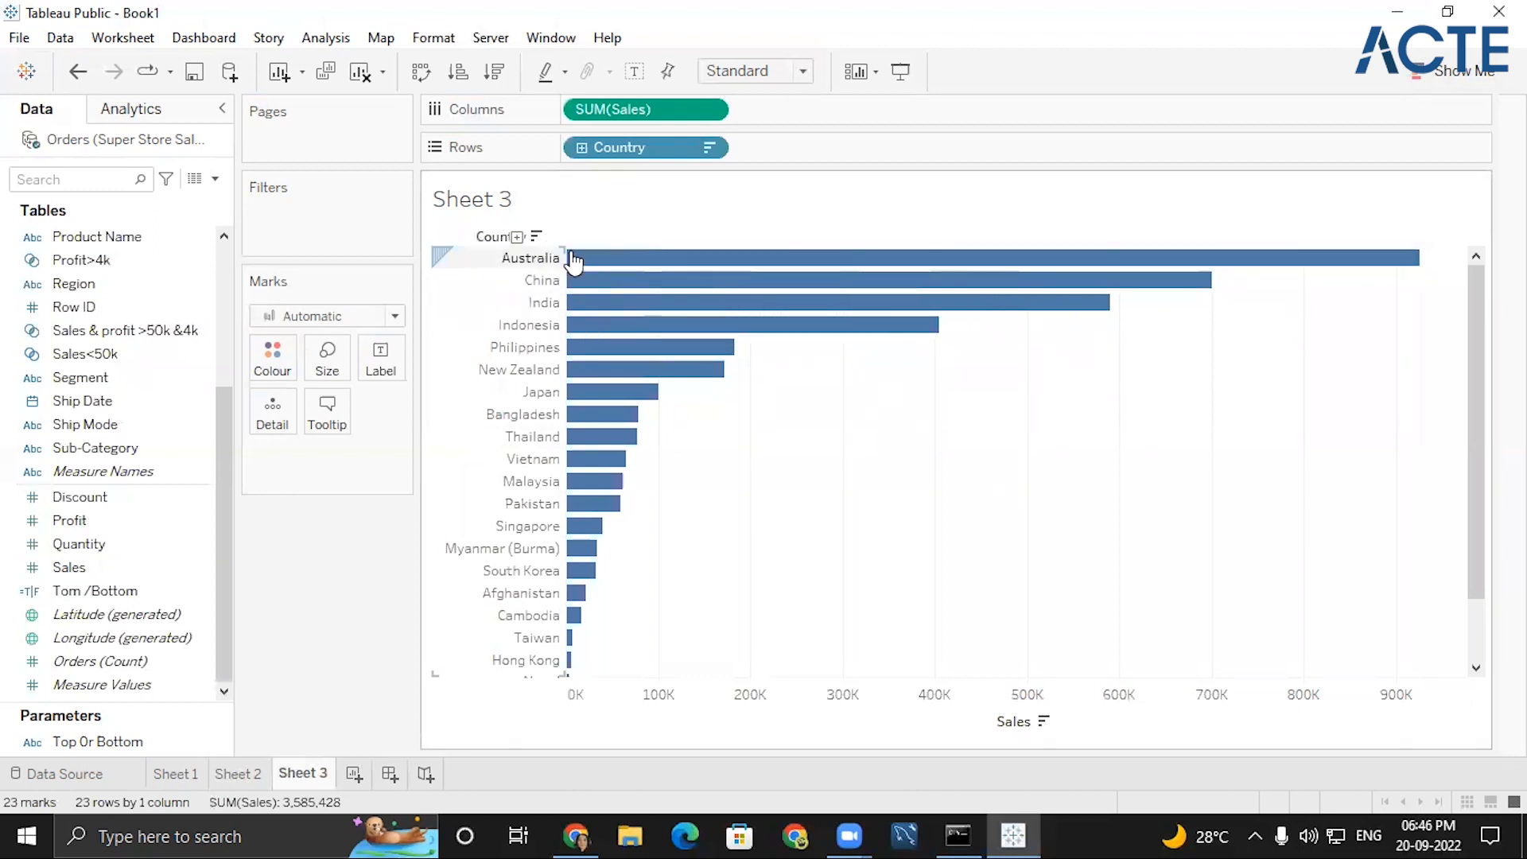
mouse_move(633, 256)
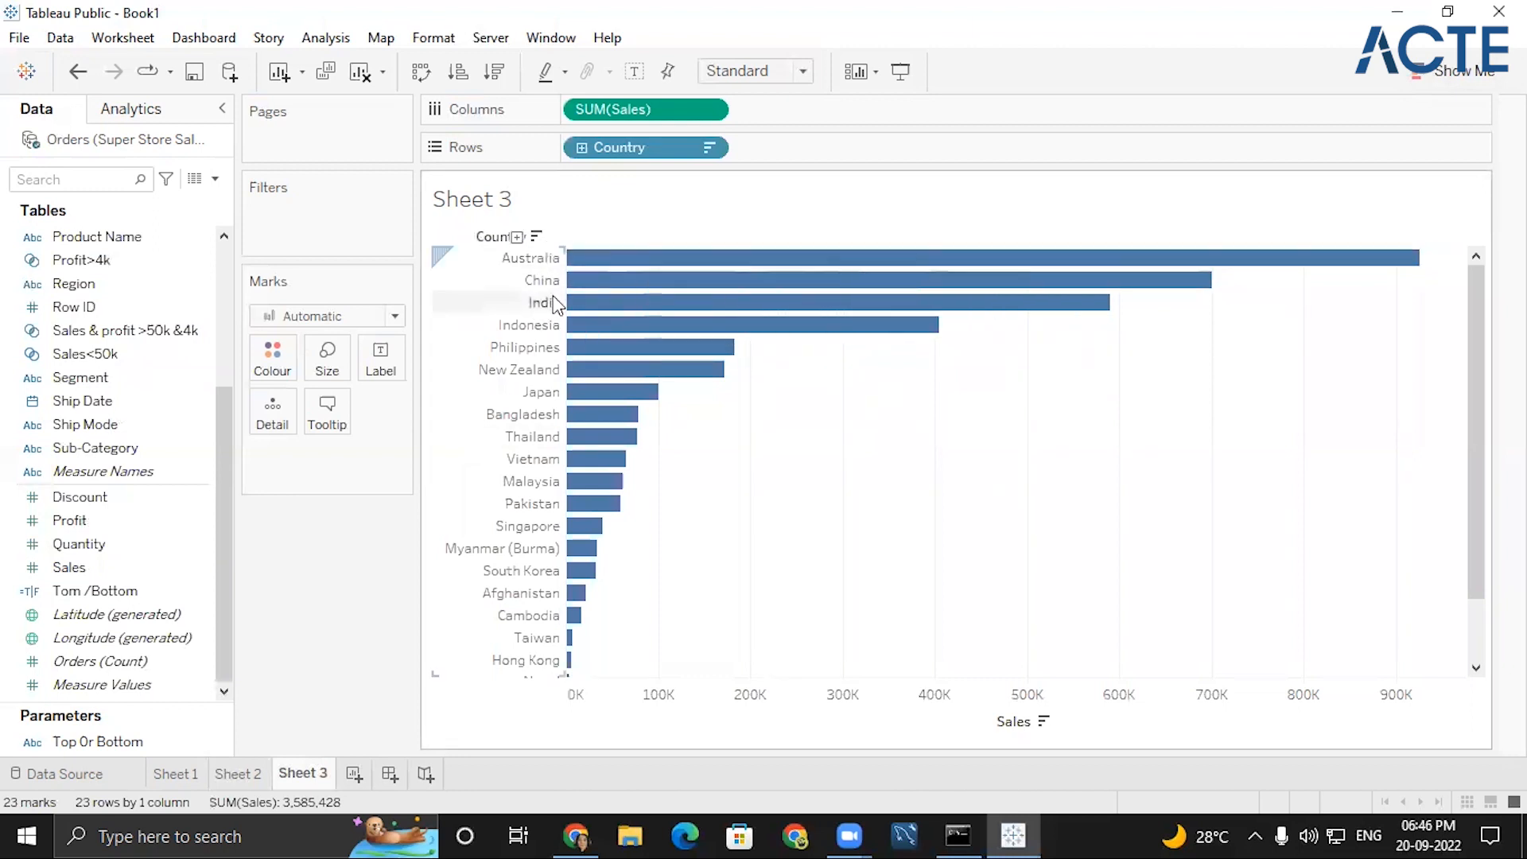
mouse_move(574, 304)
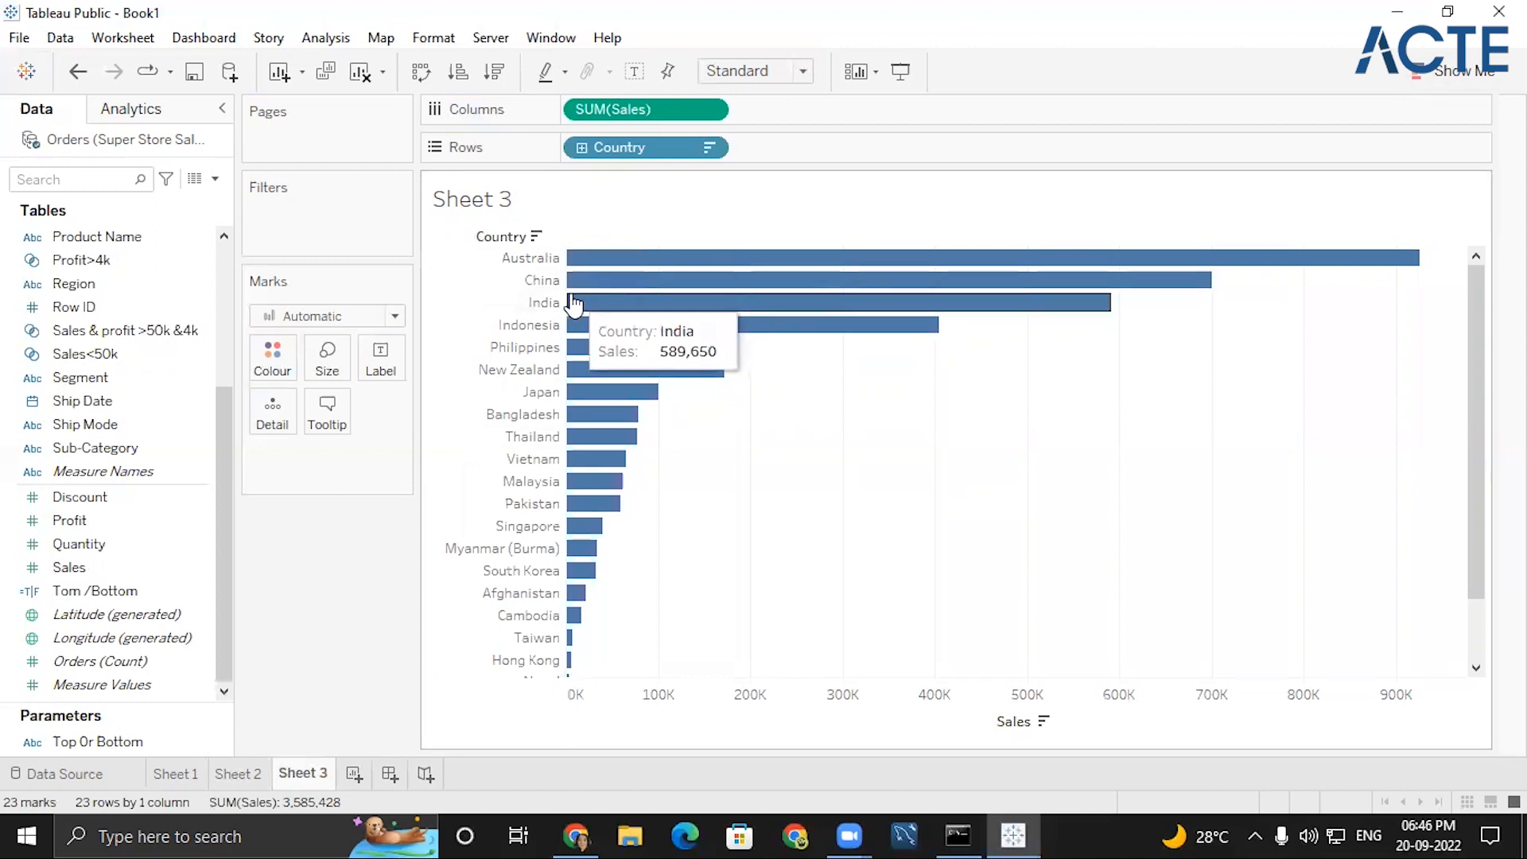
mouse_move(581, 262)
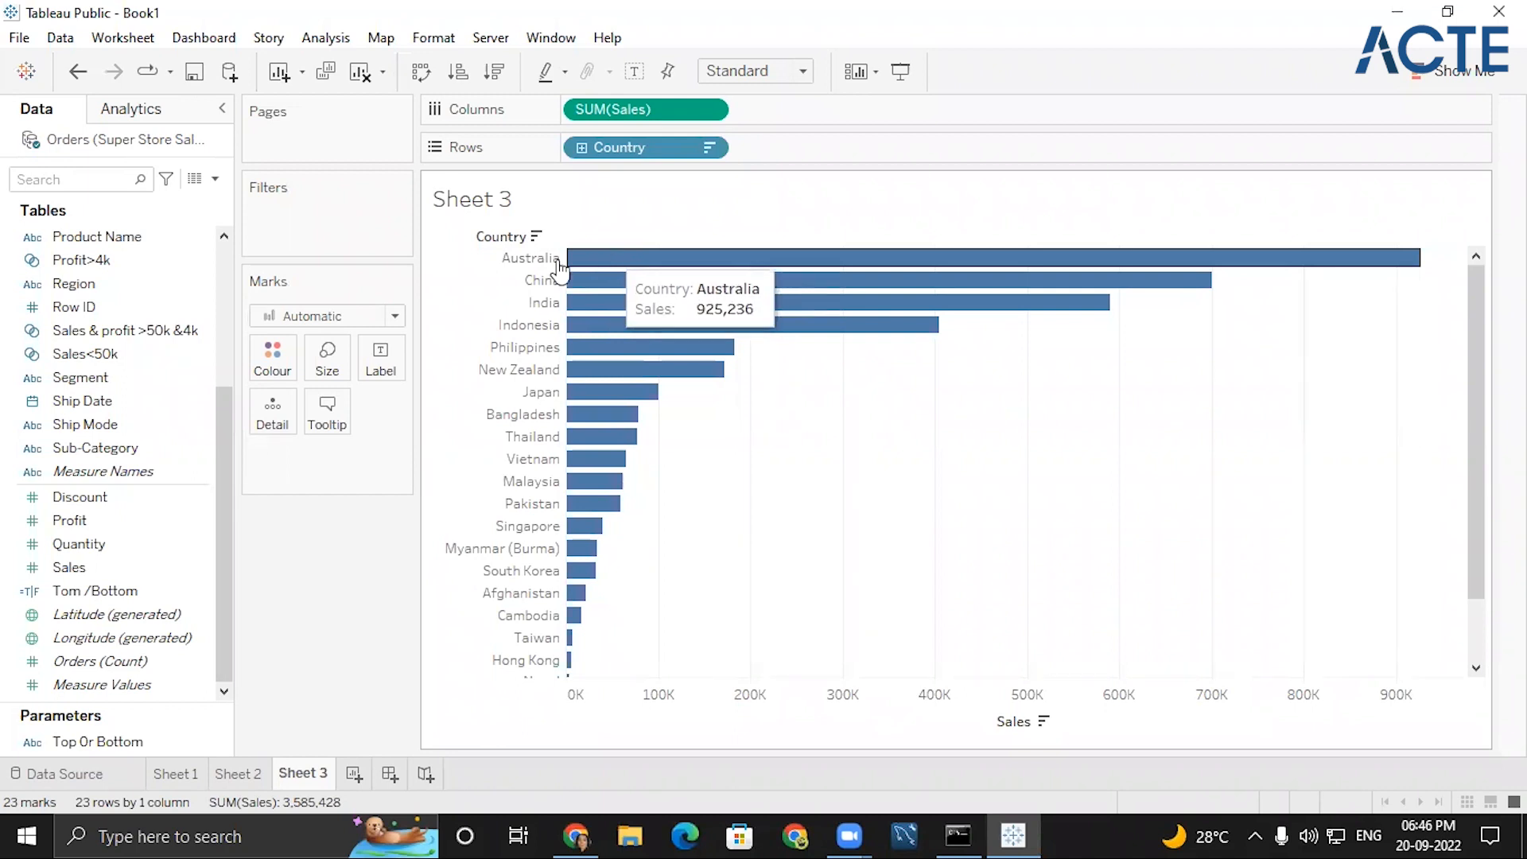
- Add State to the rows after Country and sort the states by Sales in descending order
scroll(191, 348, "up", 3)
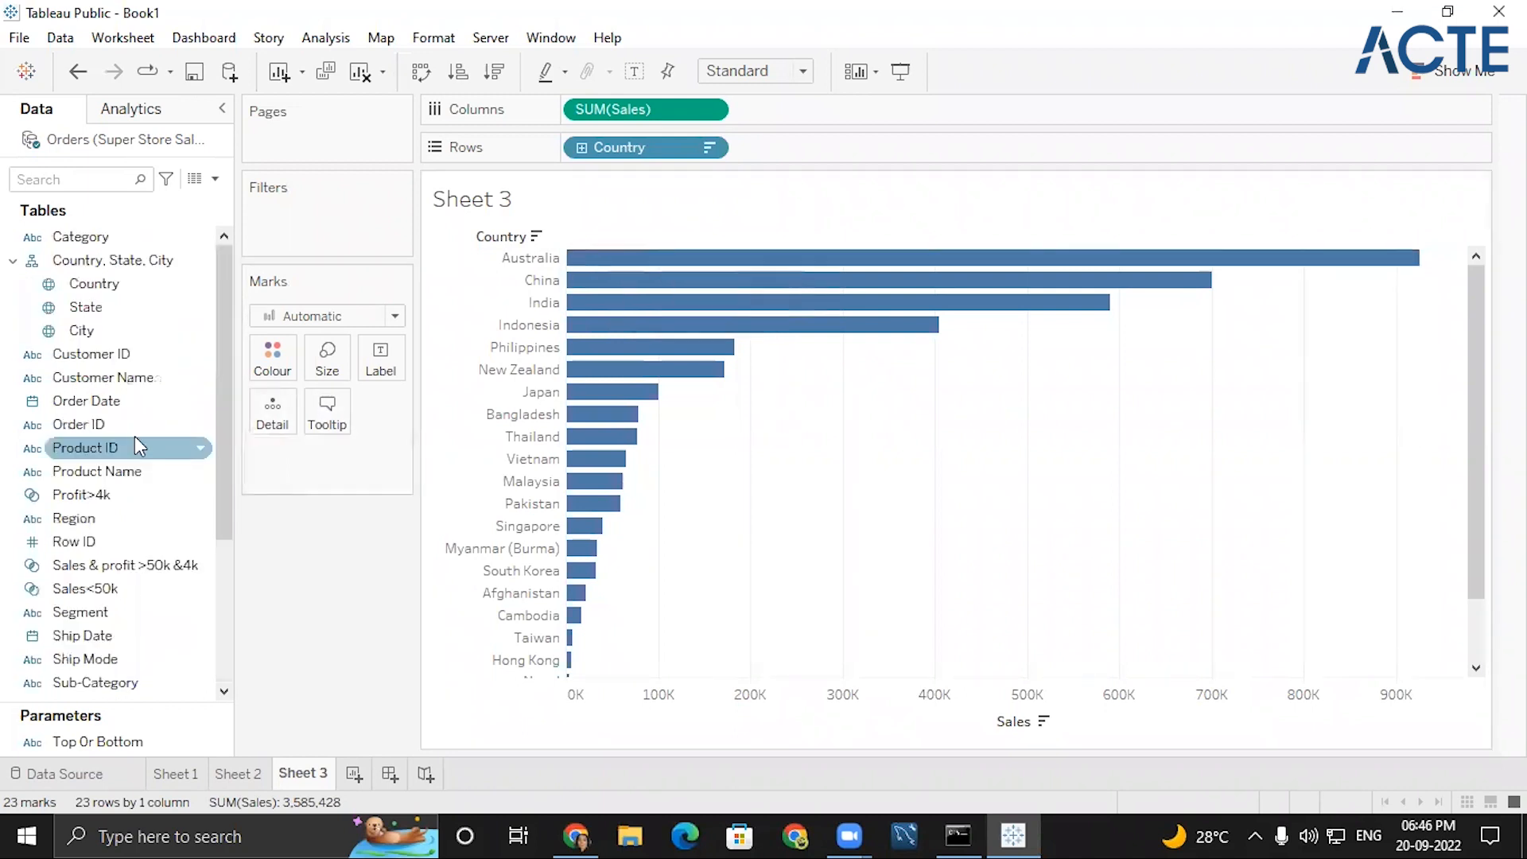
double_click(102, 315)
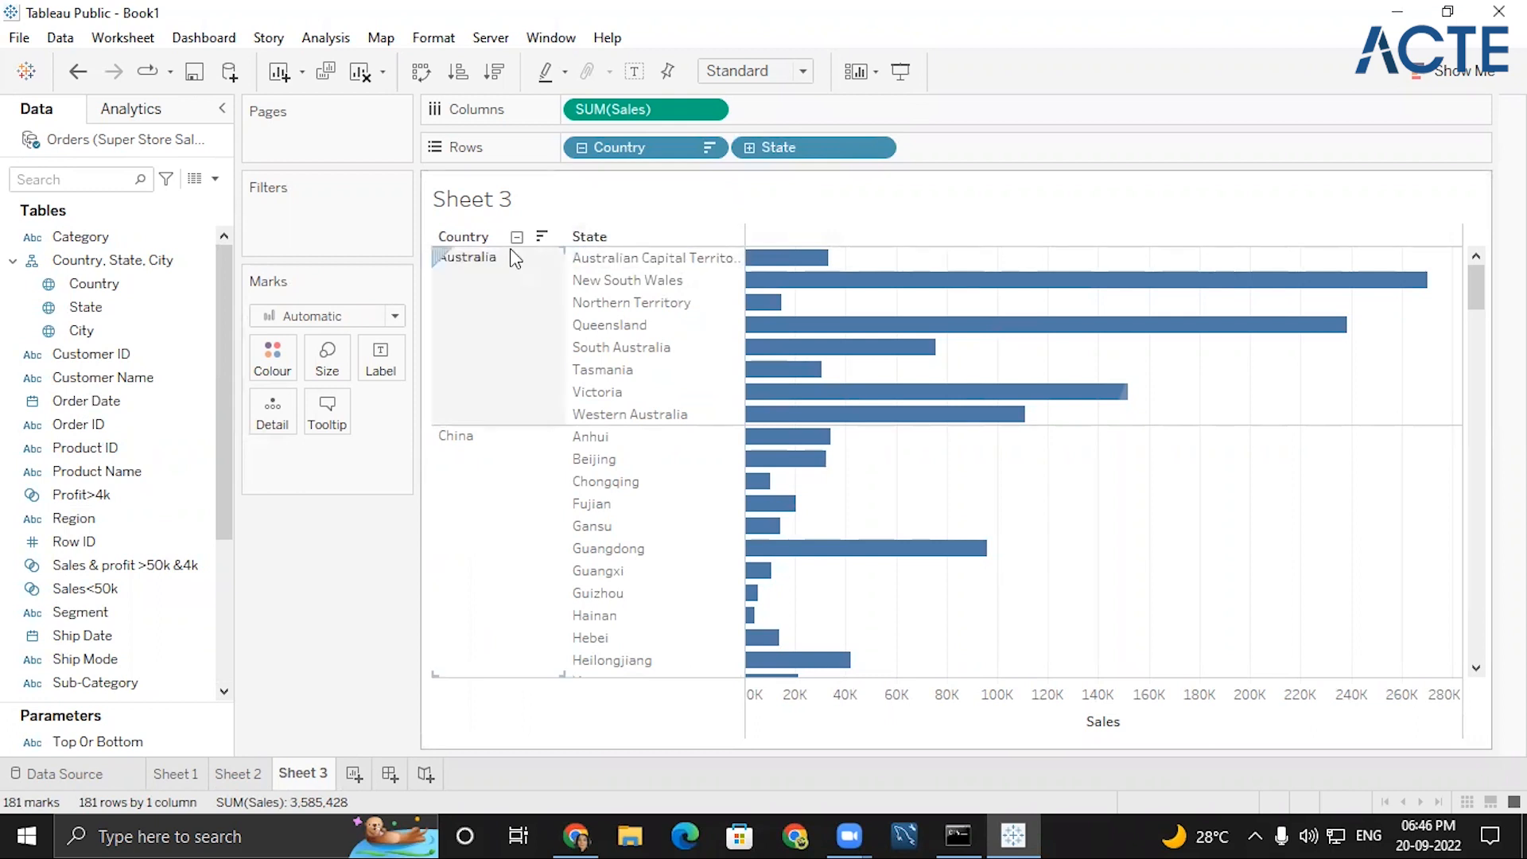
left_click(504, 74)
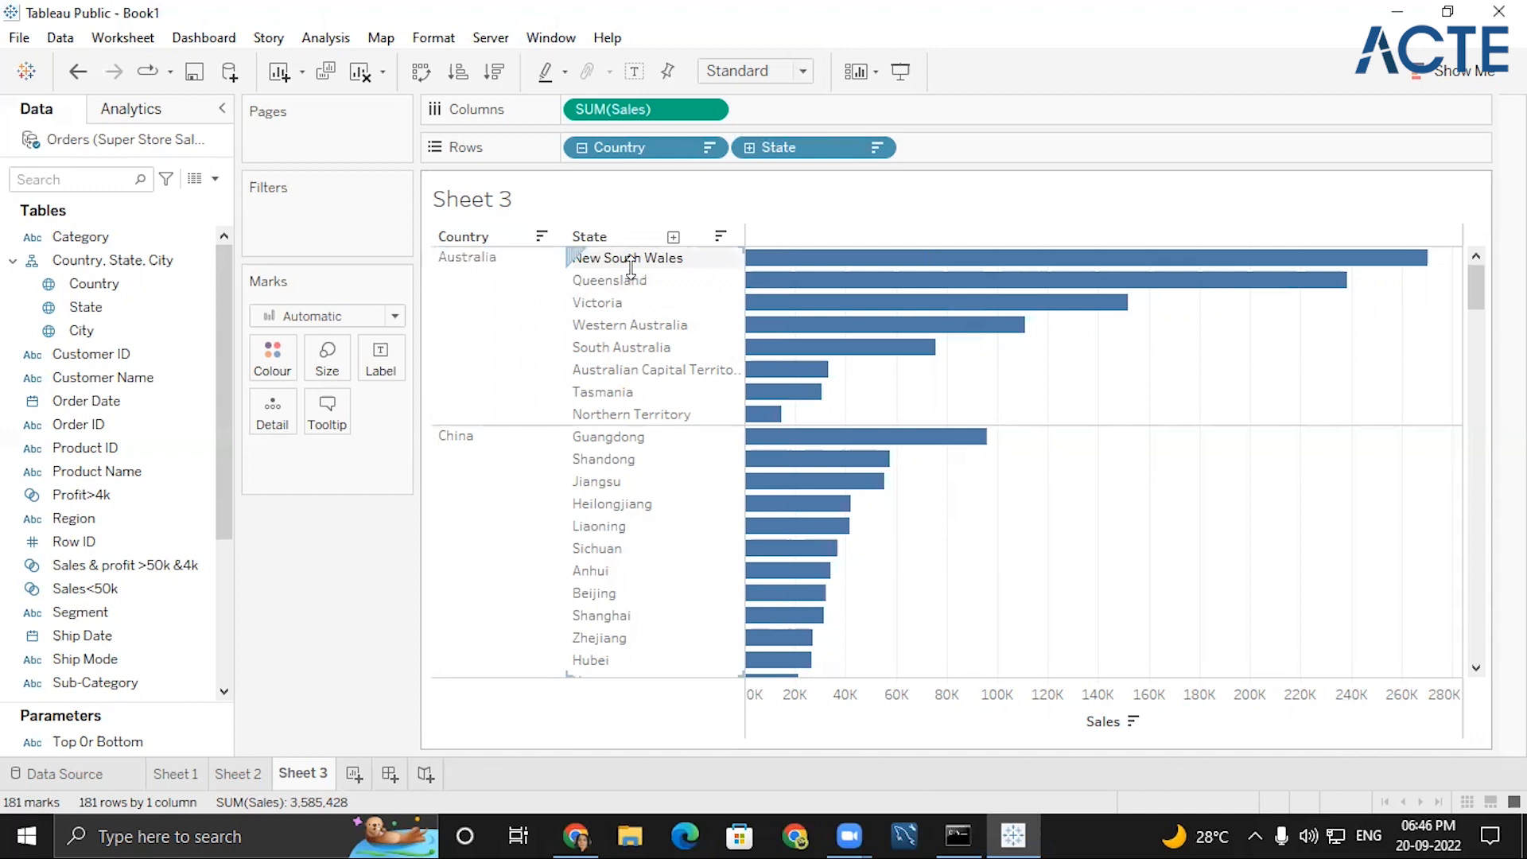
- Add City to the rows after State and sort the cities by Sales in descending order
left_click(48, 331)
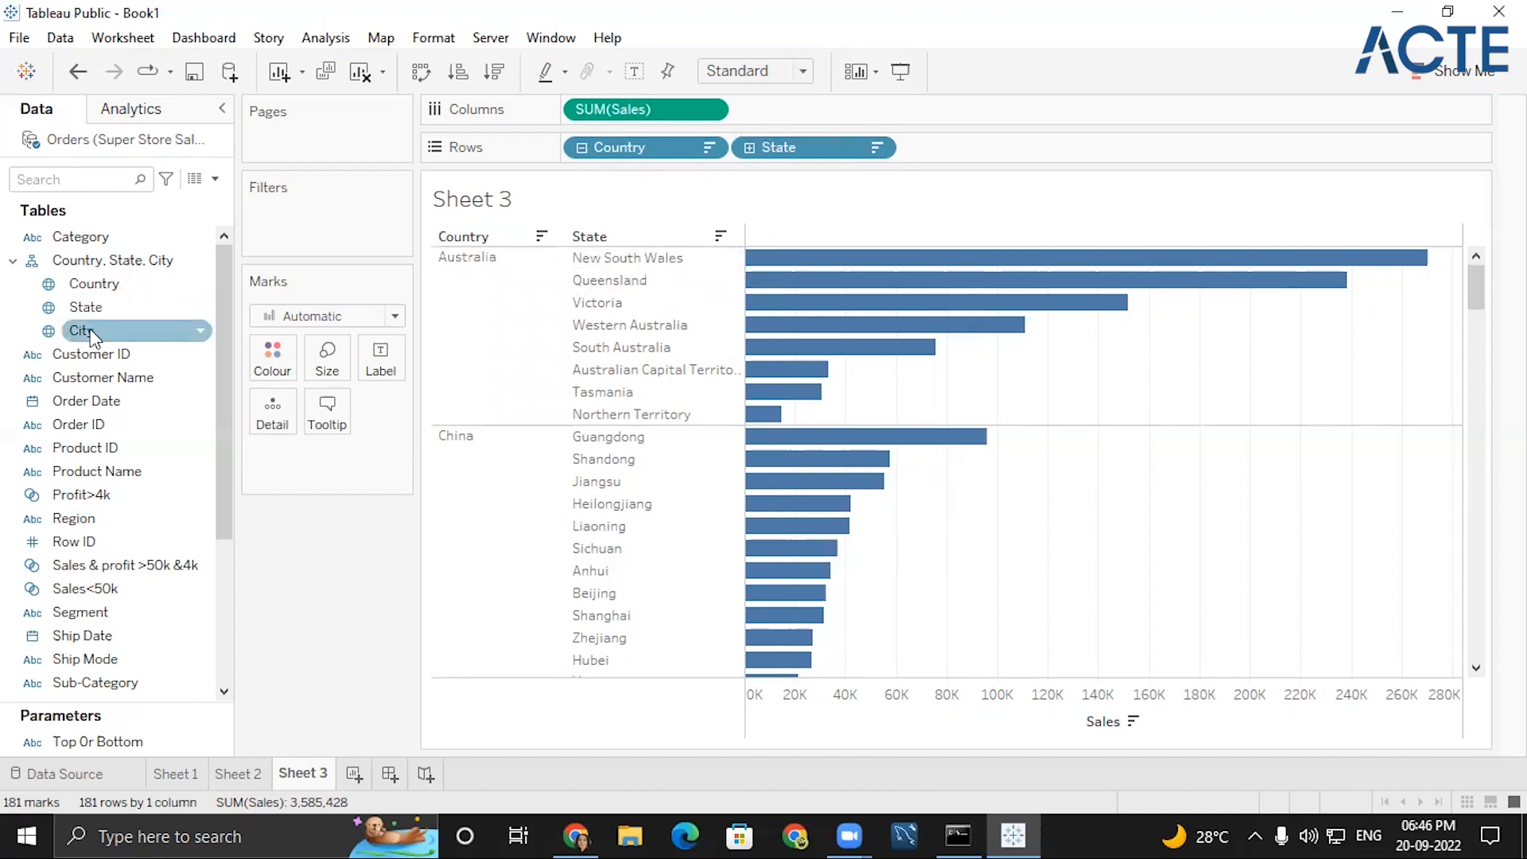
left_click_drag(93, 338, 979, 148)
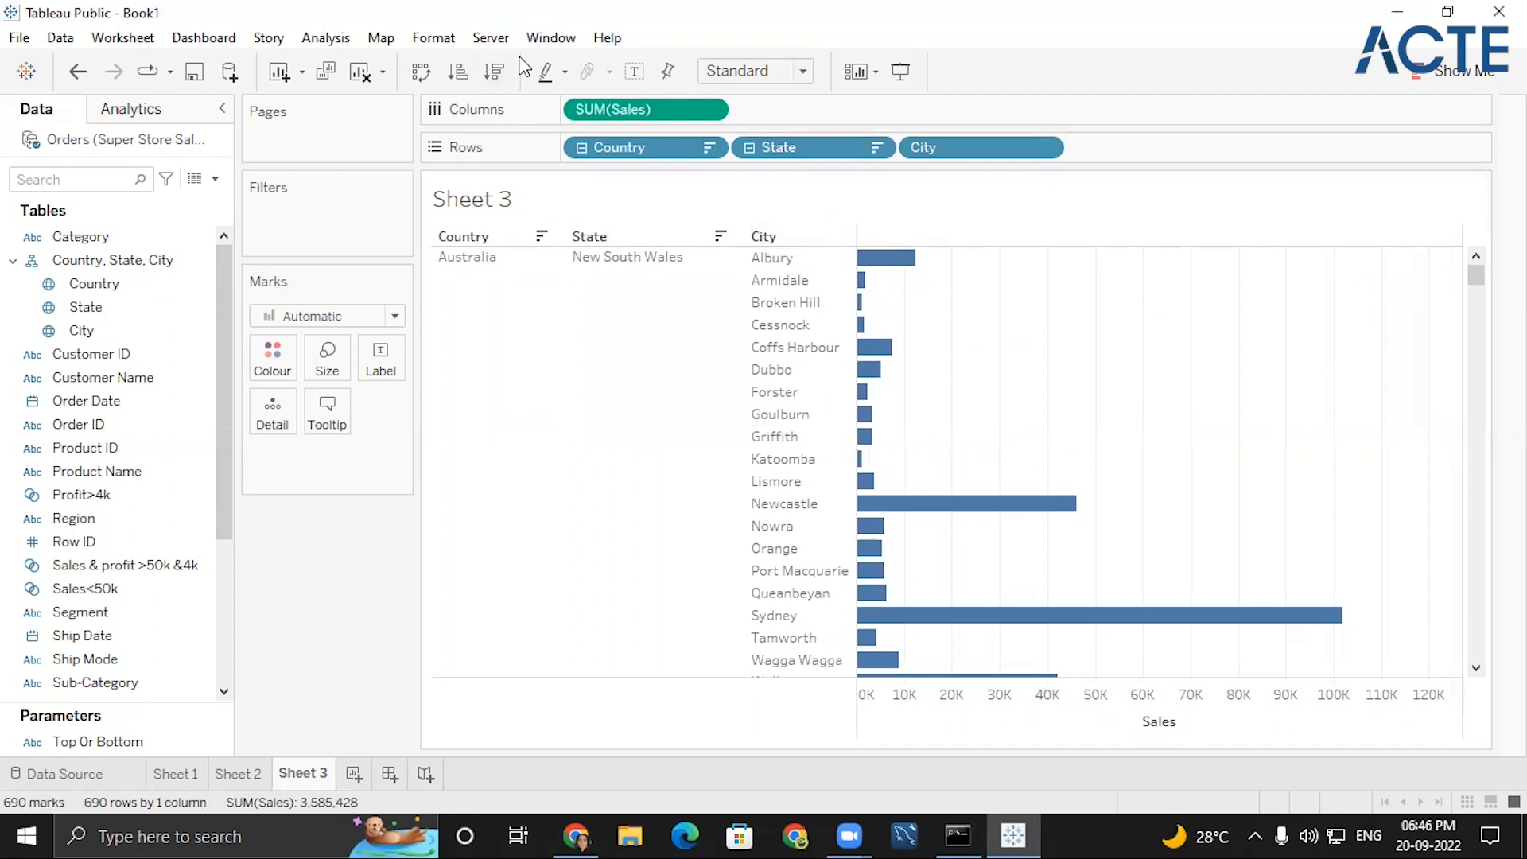
left_click(494, 70)
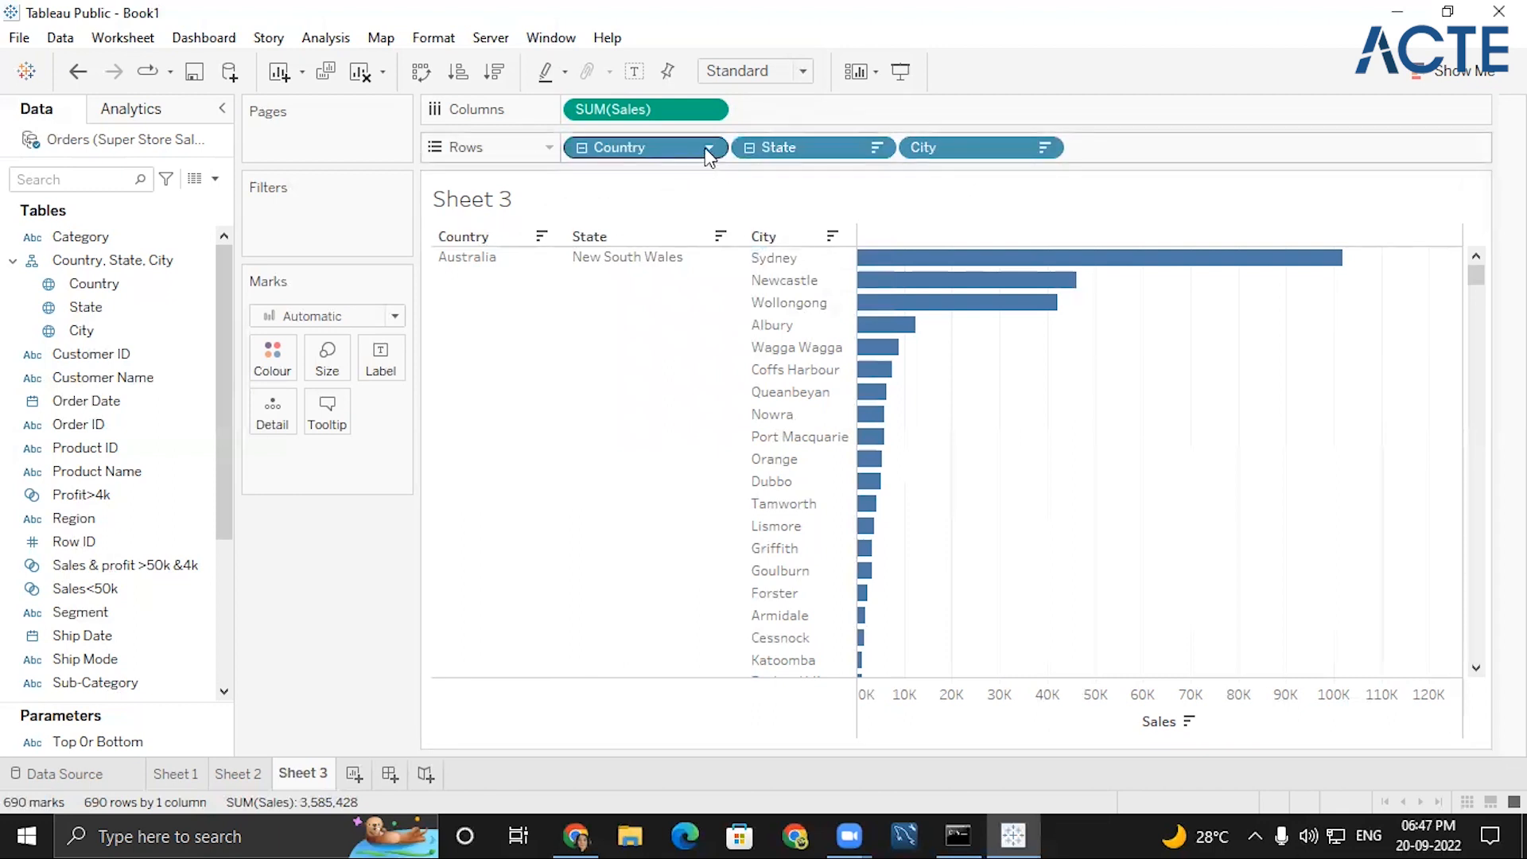
left_click(116, 308)
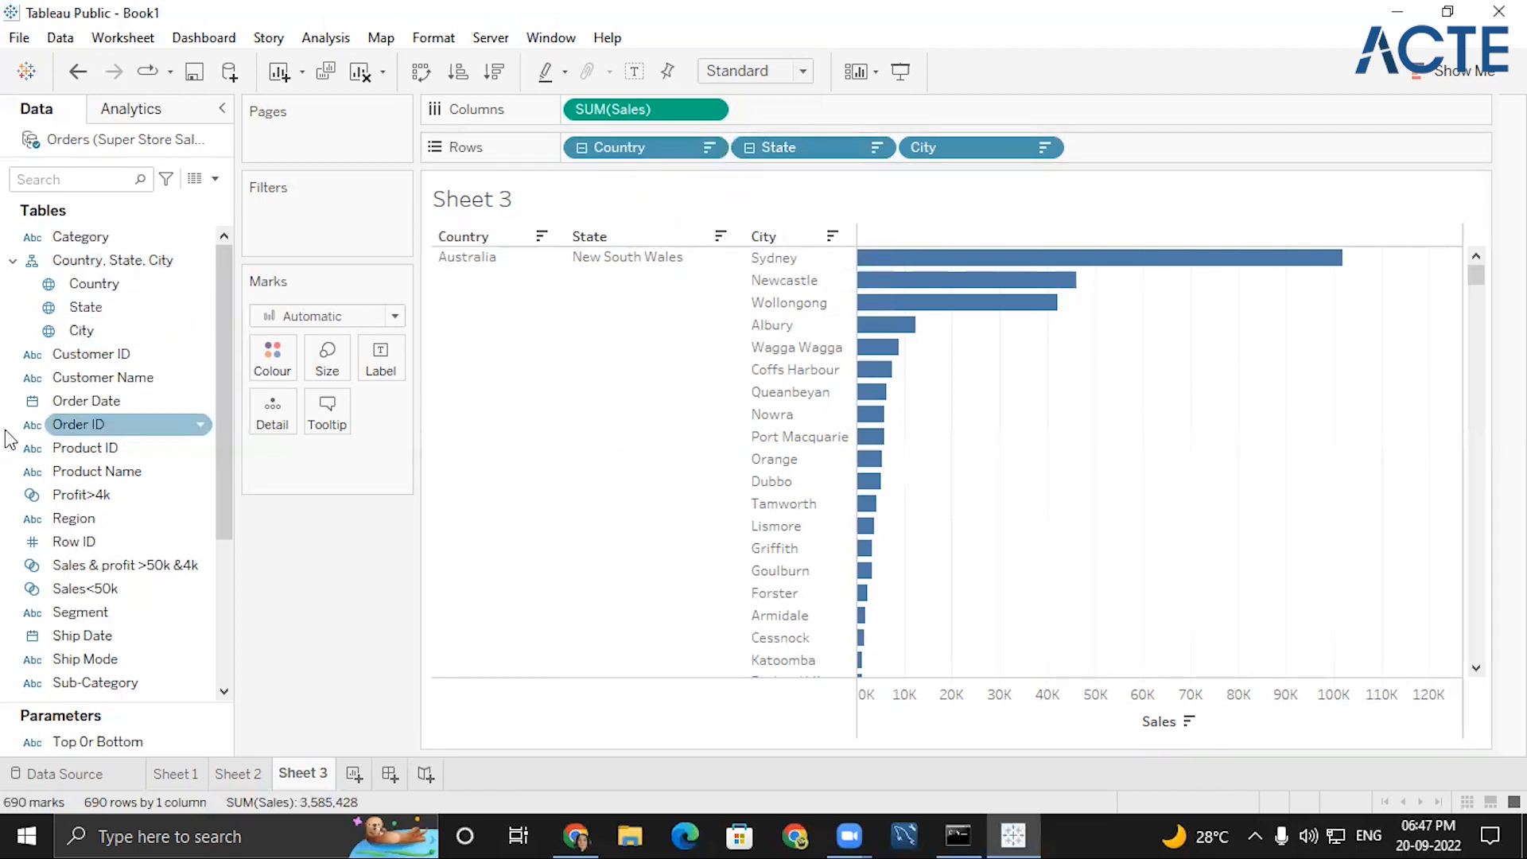
- Remove Country, State and City from the rows of the sales bar chart
left_click(709, 148)
left_click(652, 612)
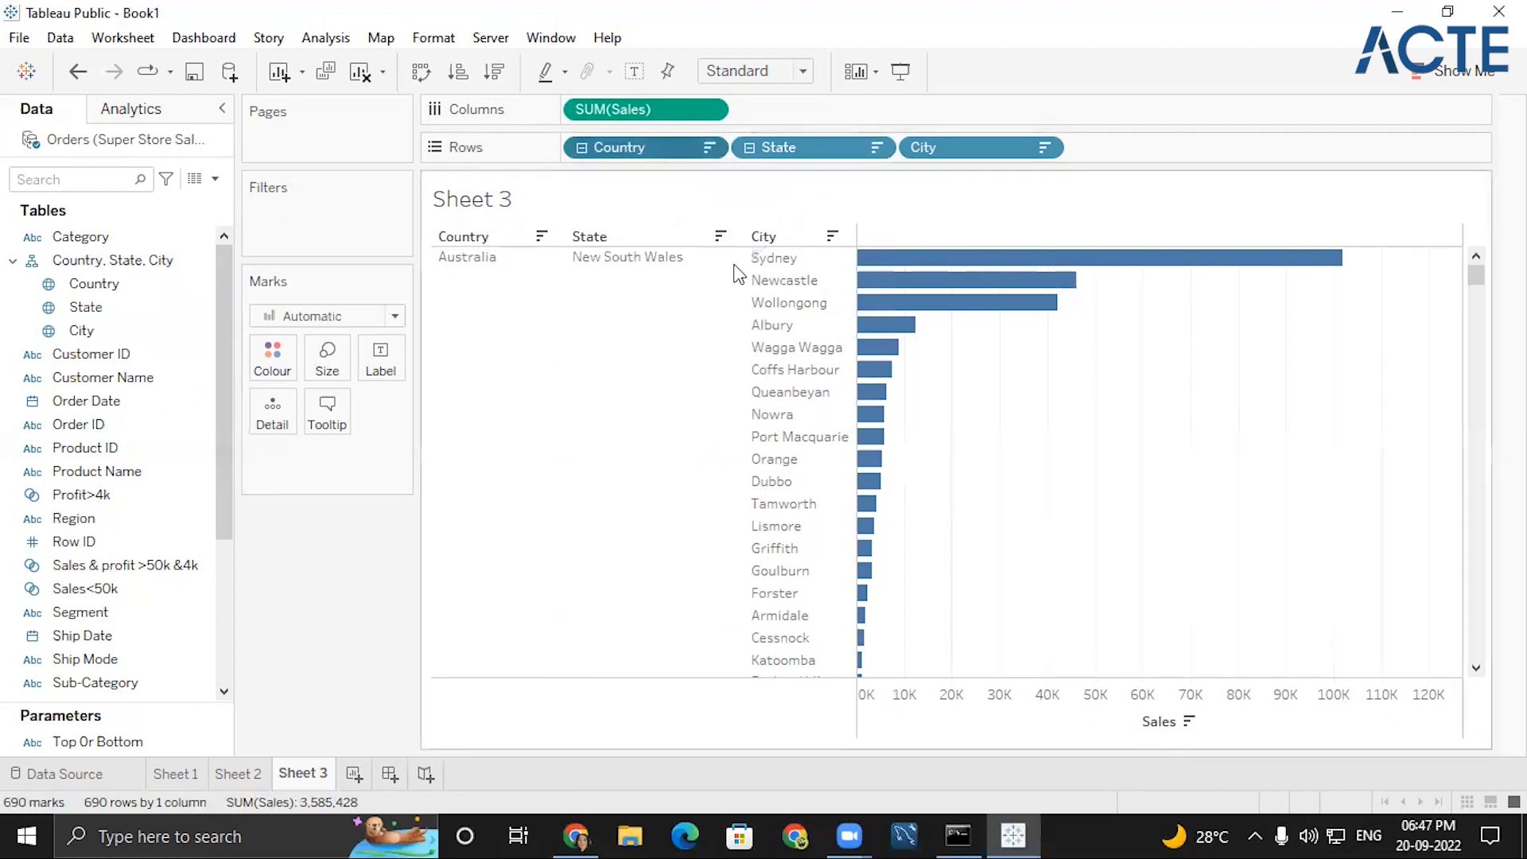
left_click(708, 147)
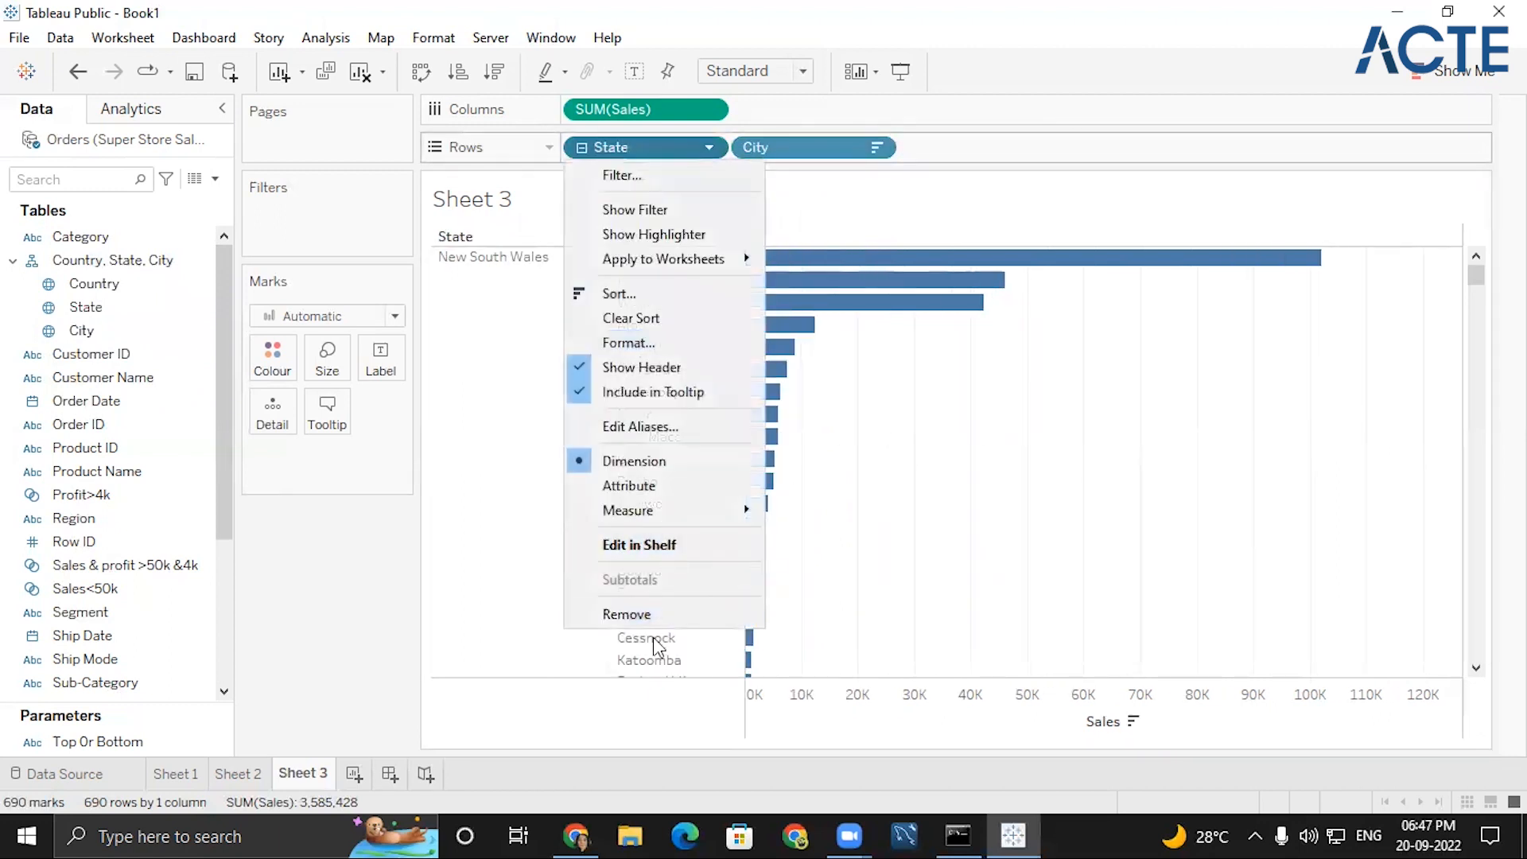
left_click(653, 613)
left_click(706, 149)
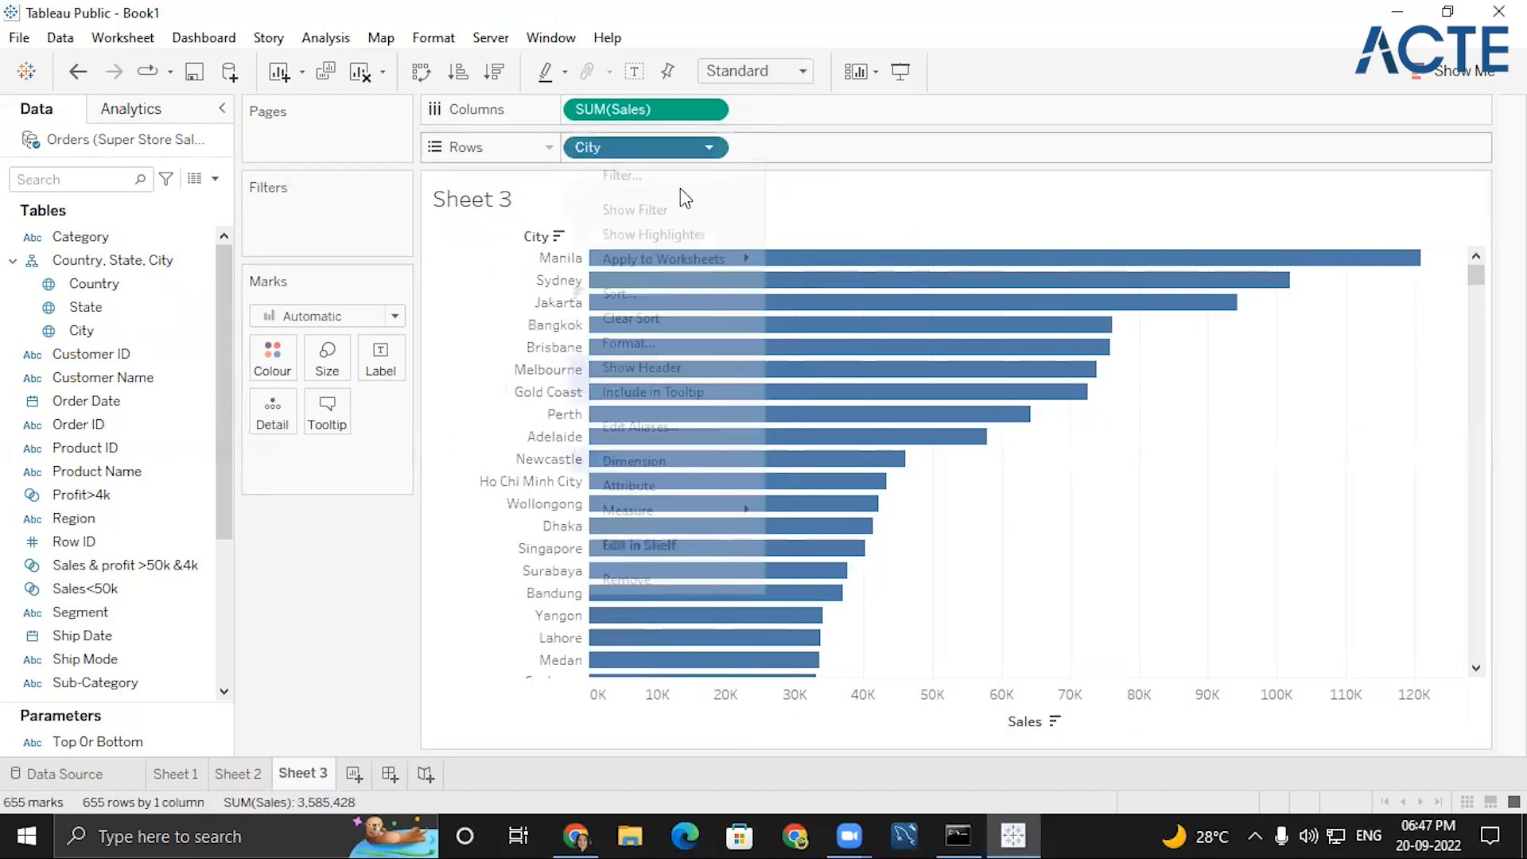
key("Escape")
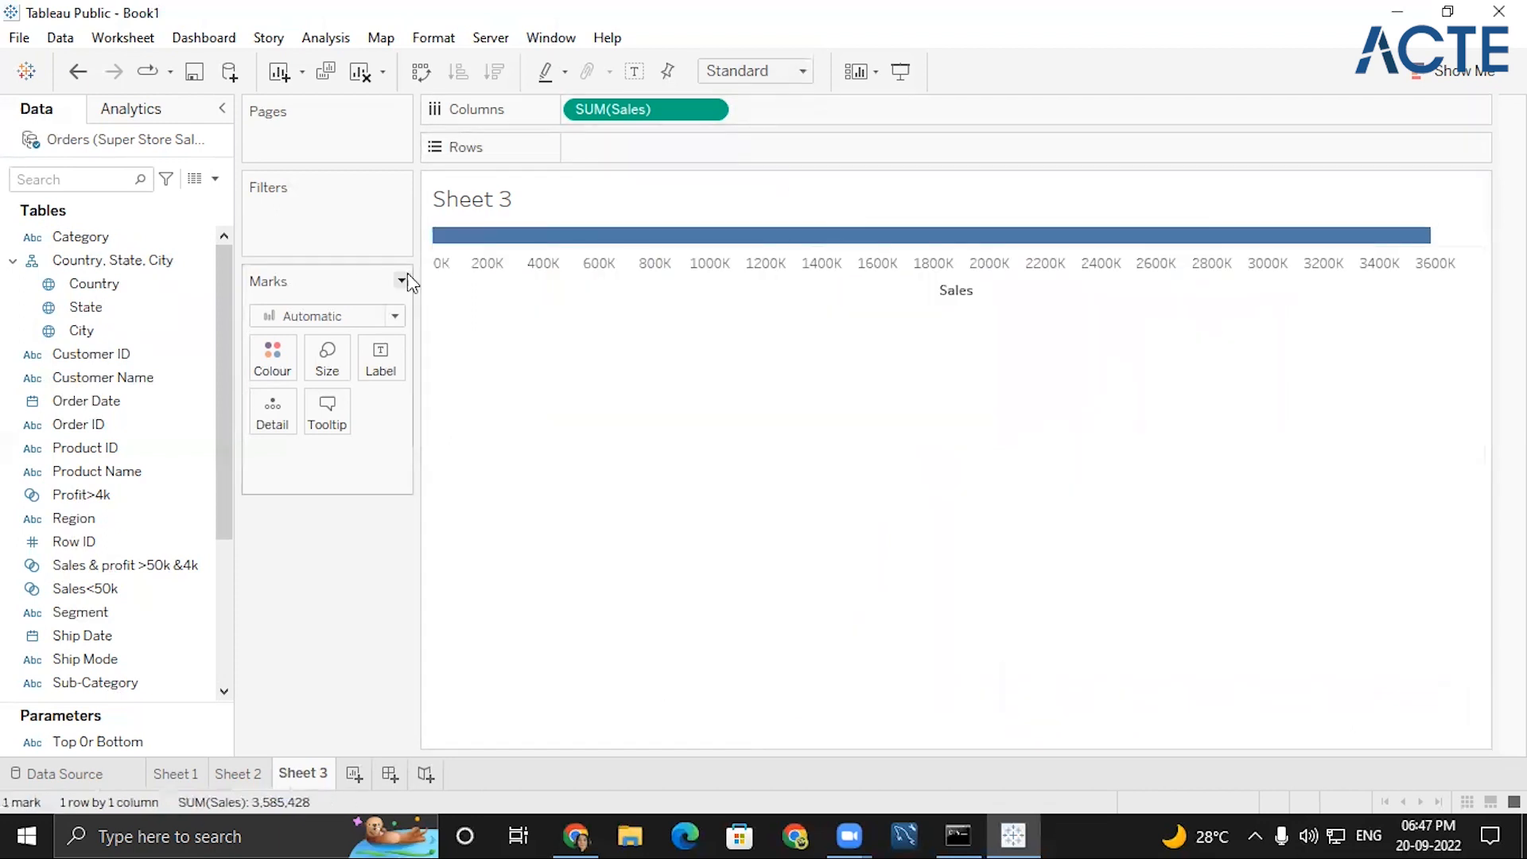
- Place the Country, State, City hierarchy on the rows, sorted by Sales in descending order, and expand it down to City level
left_click(73, 305)
left_click(79, 260)
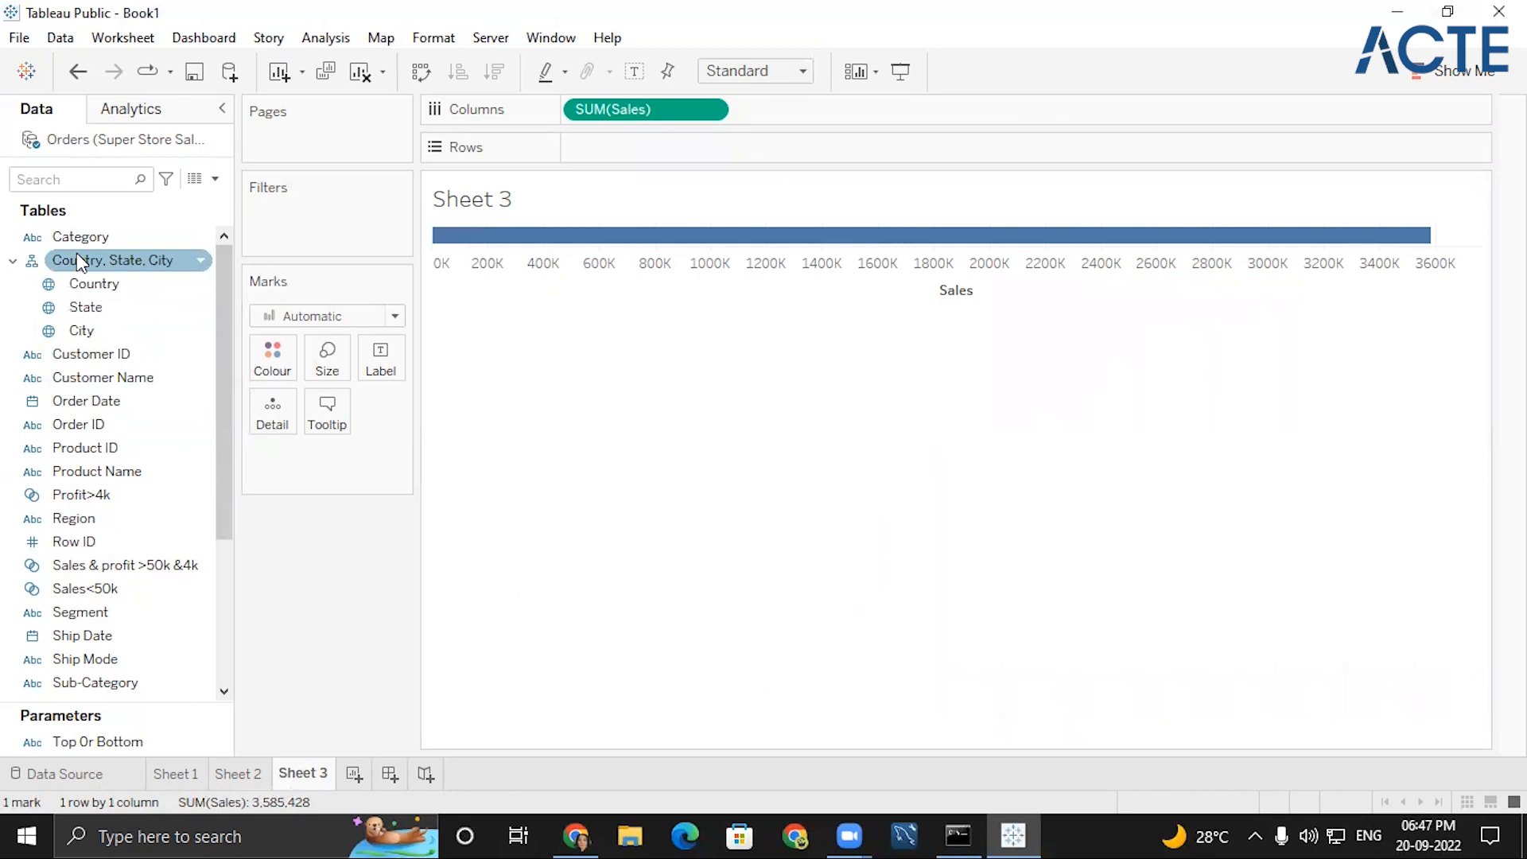
left_click_drag(79, 260, 598, 137)
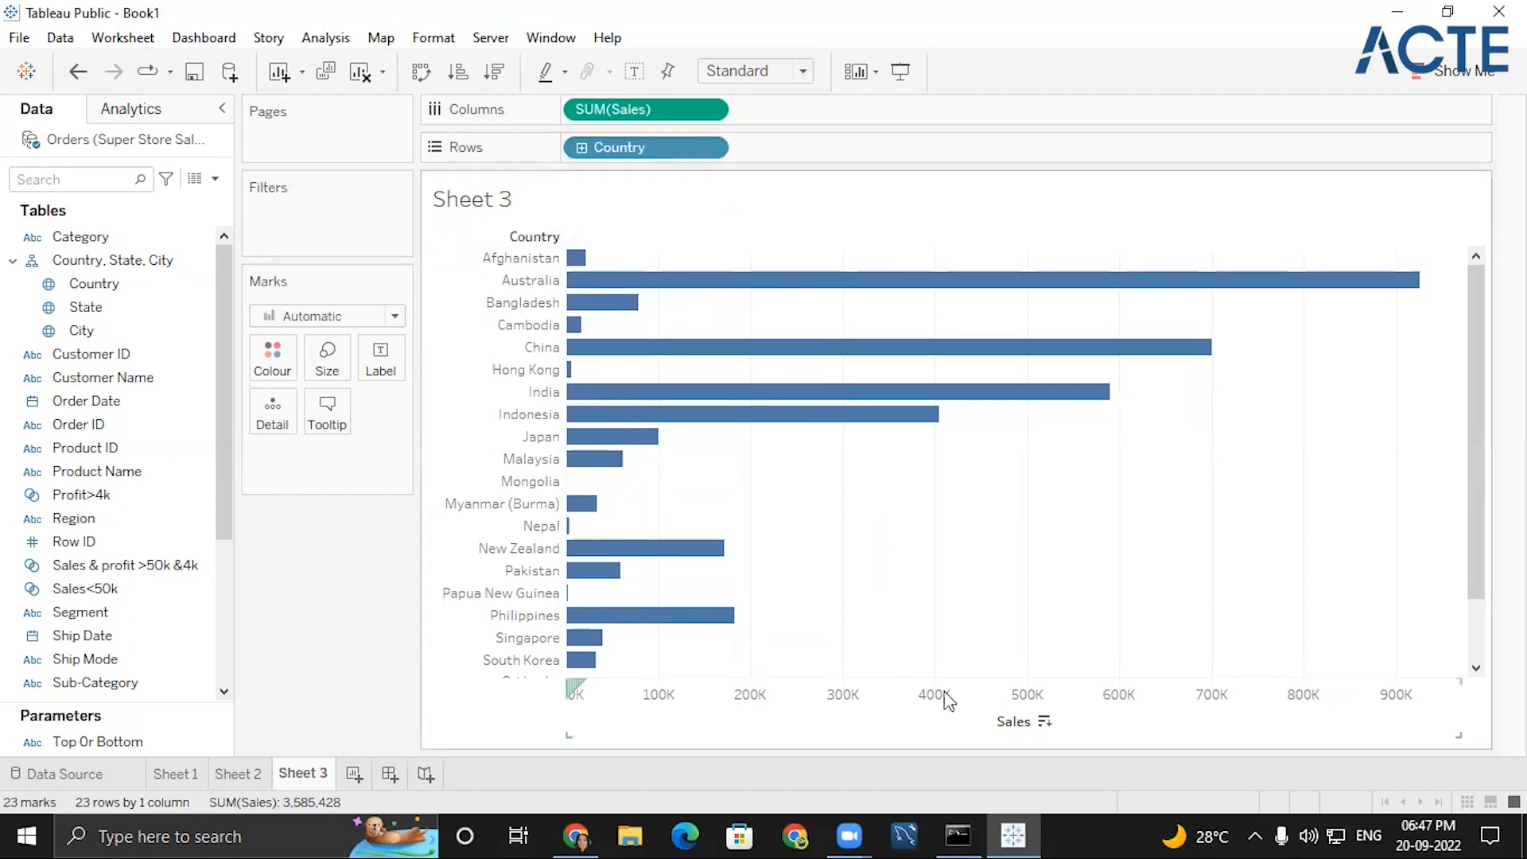
left_click(1043, 720)
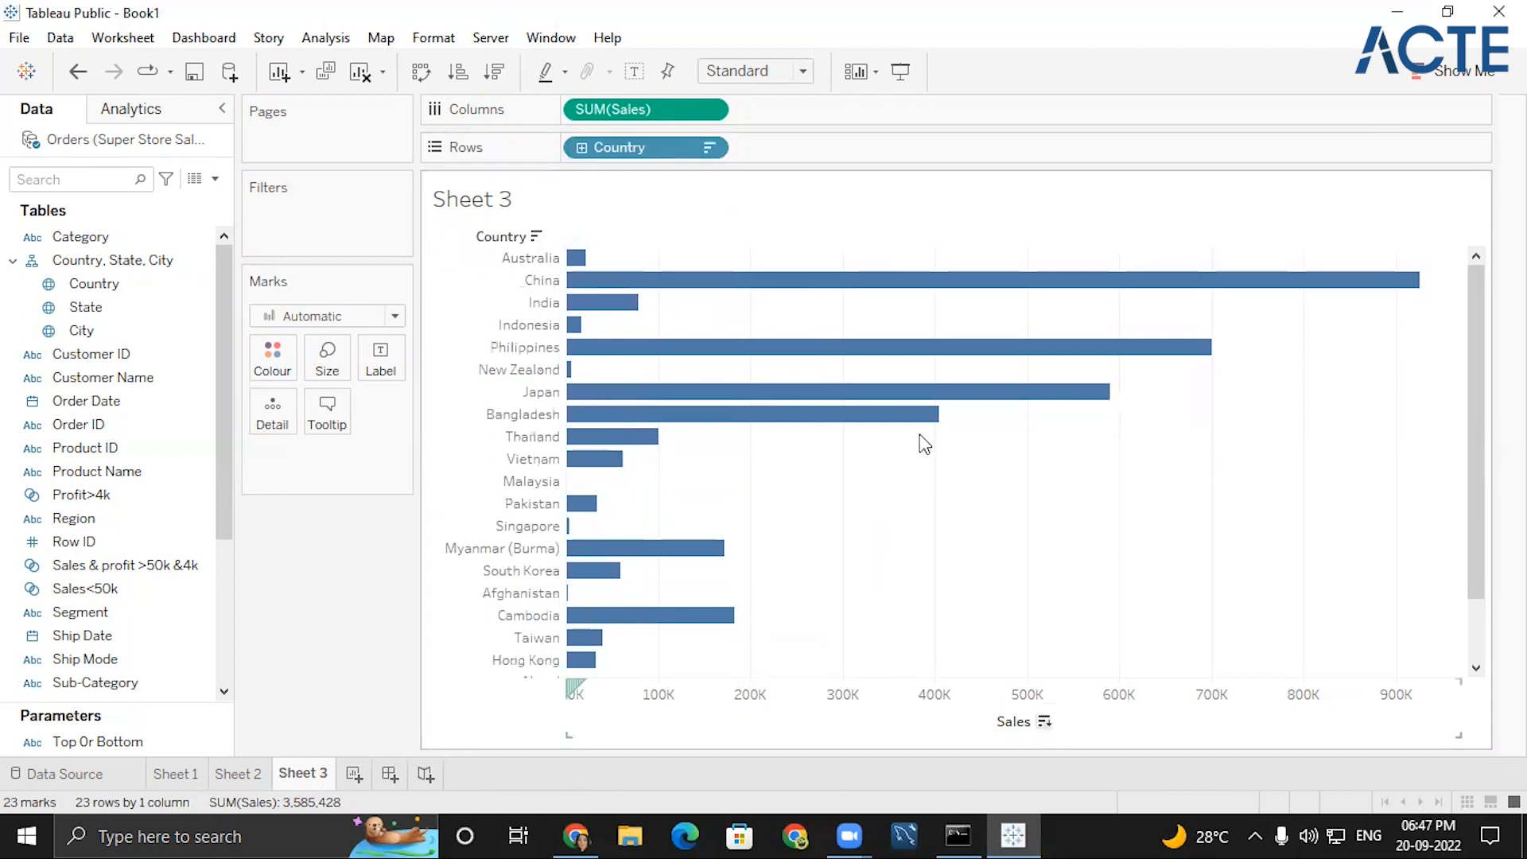
left_click(582, 148)
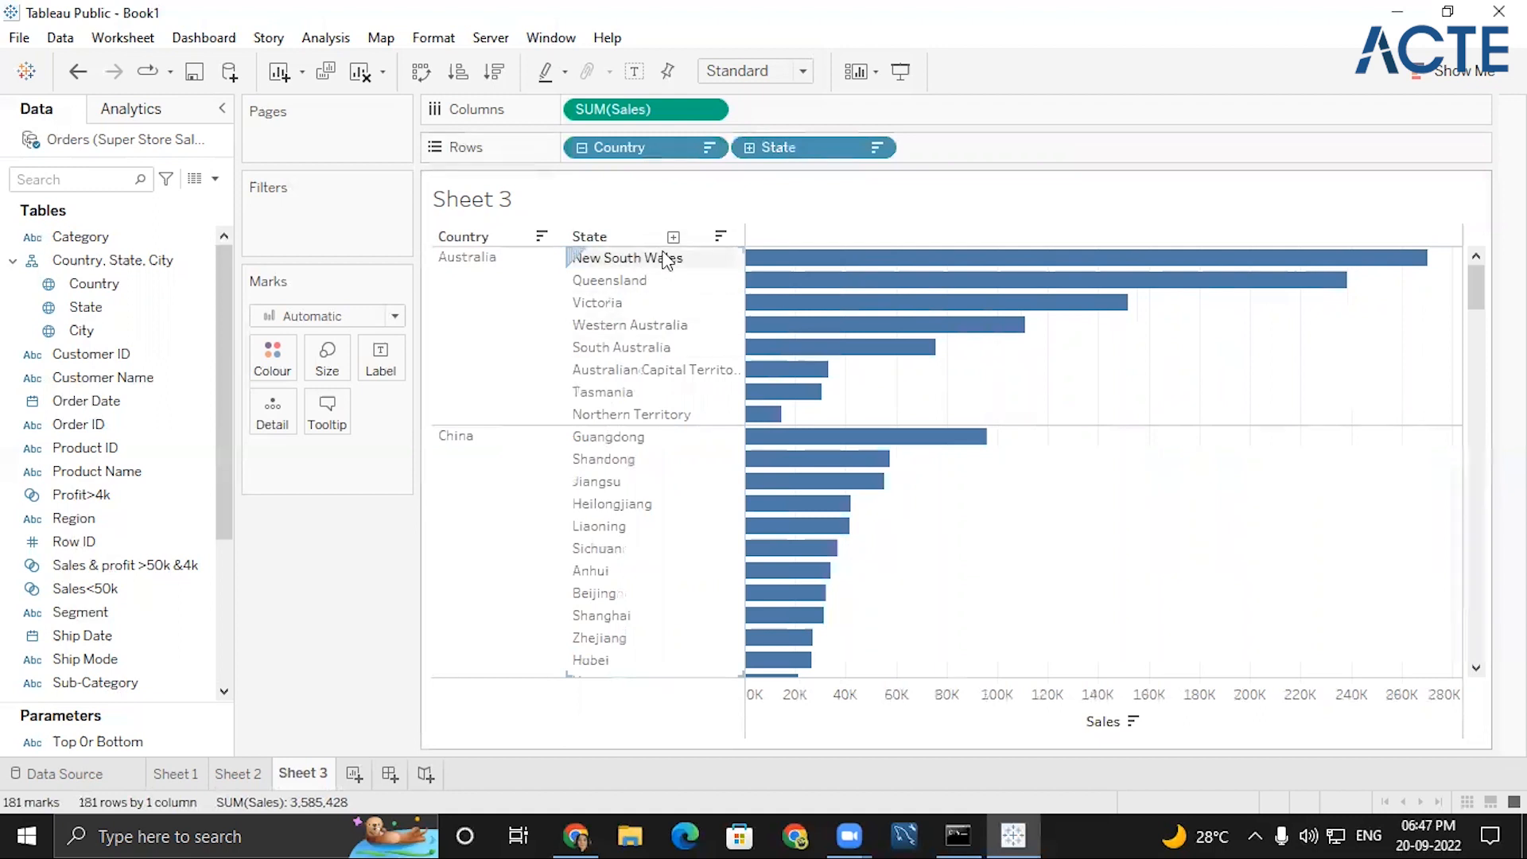
left_click(750, 148)
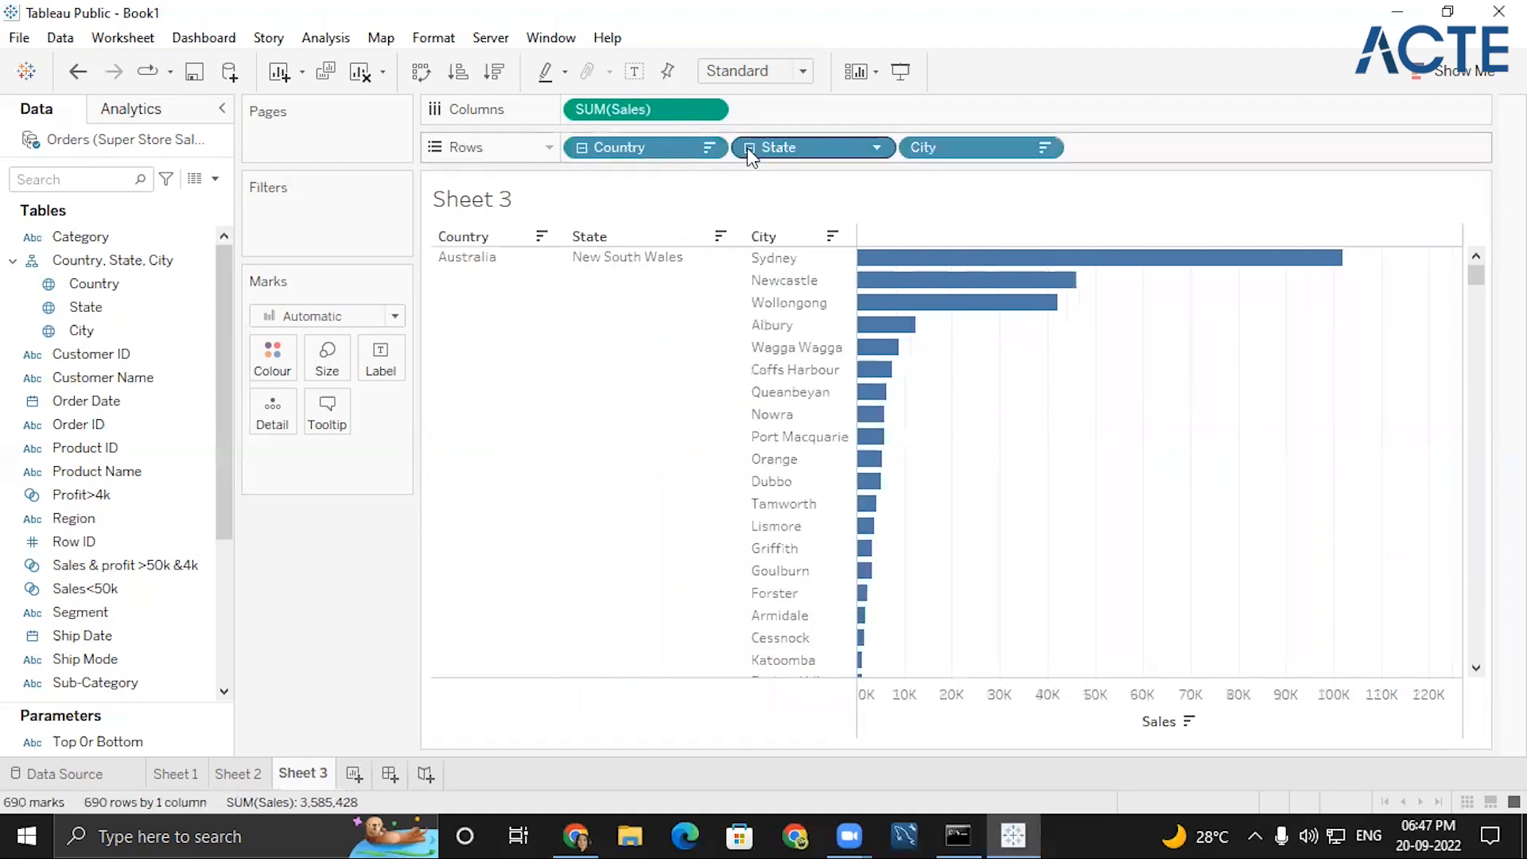
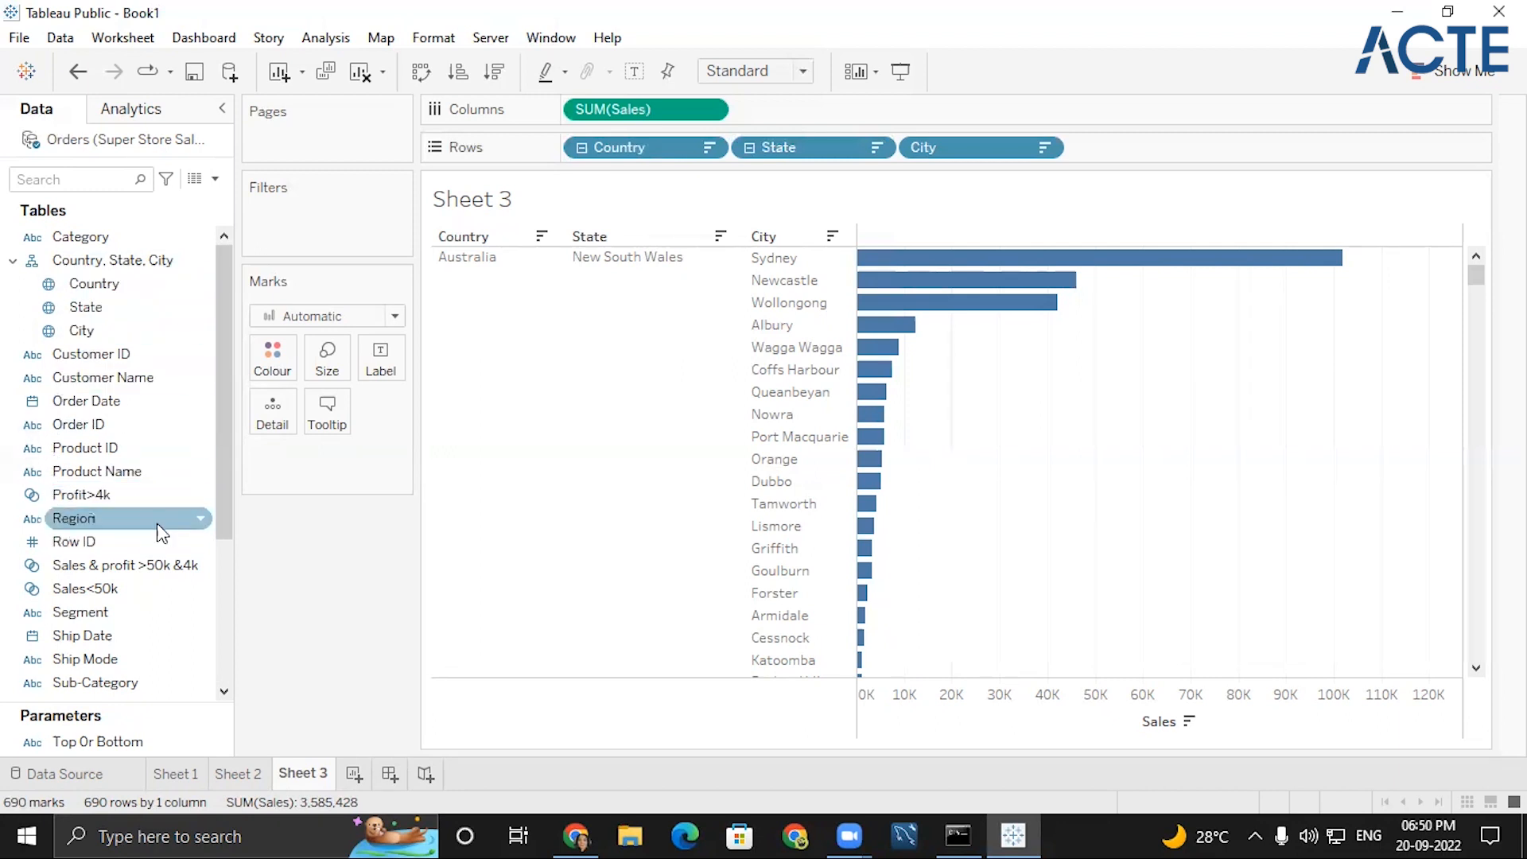
- Give the Region field a geographic role created from Country
left_click(201, 524)
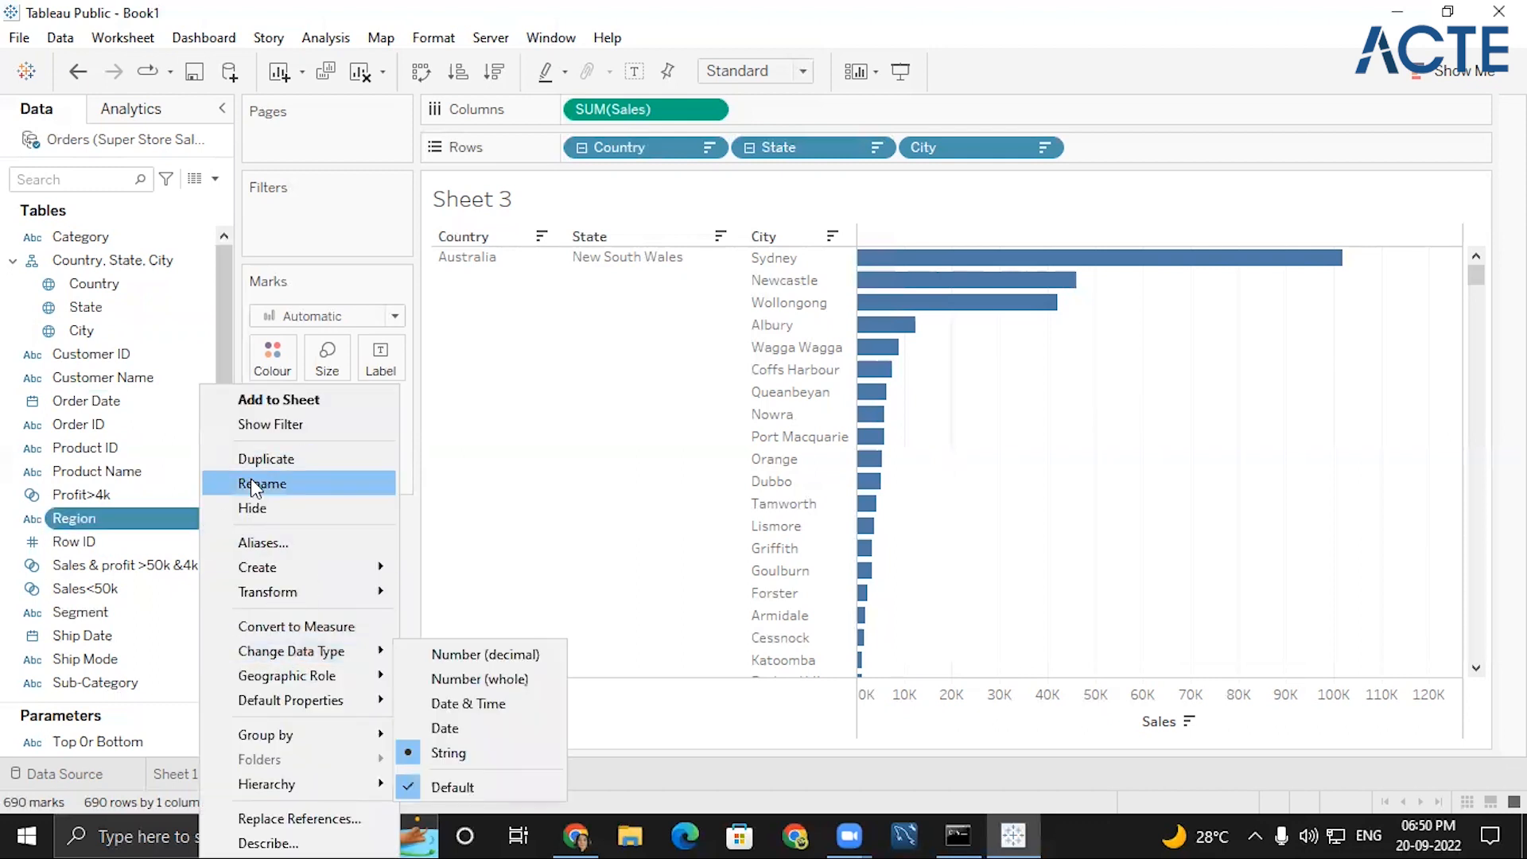
mouse_move(322, 670)
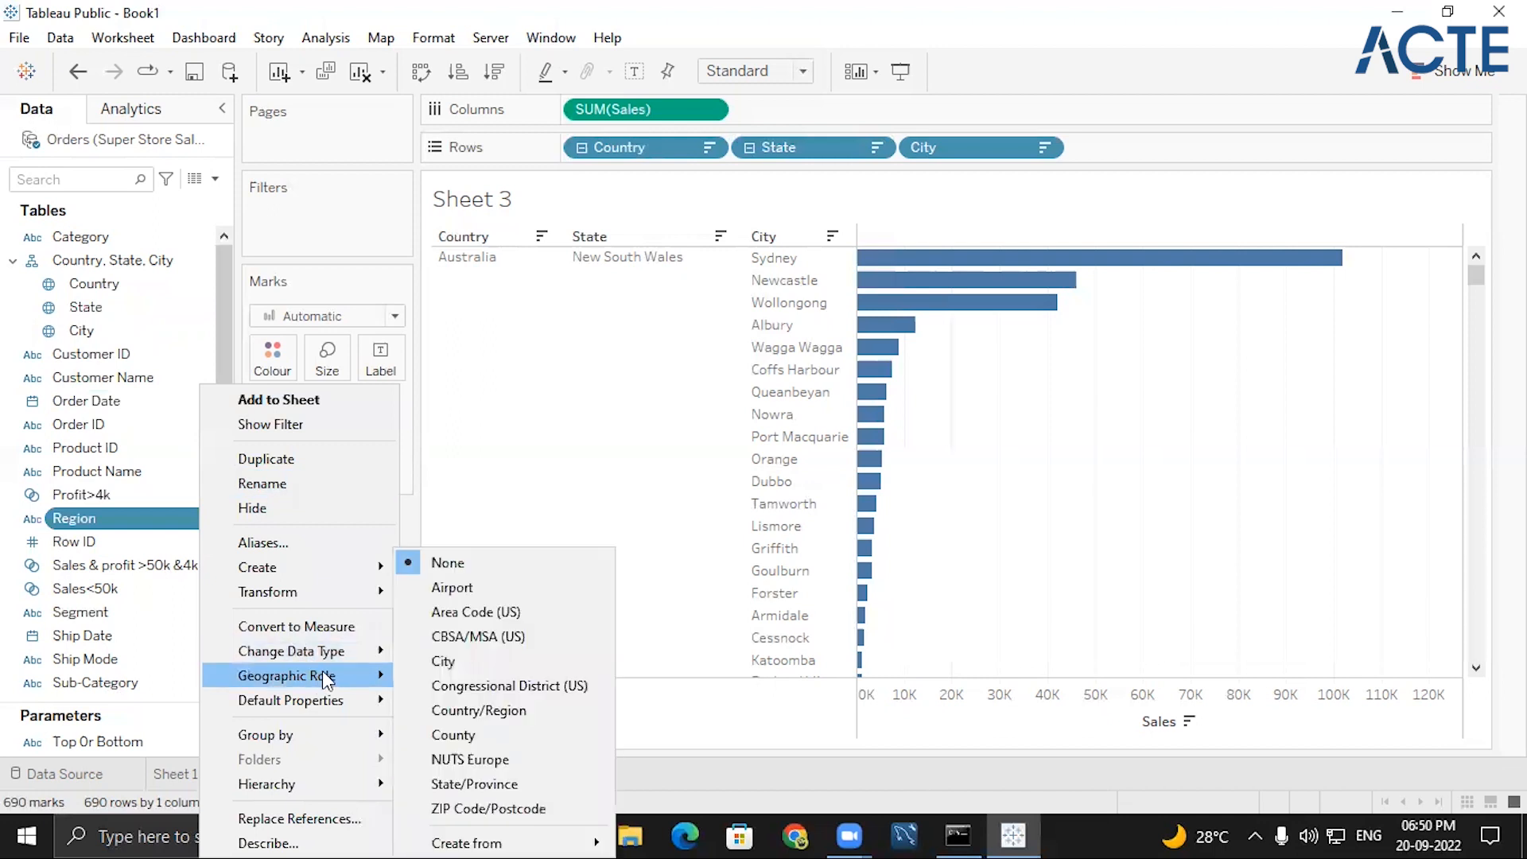
mouse_move(526, 822)
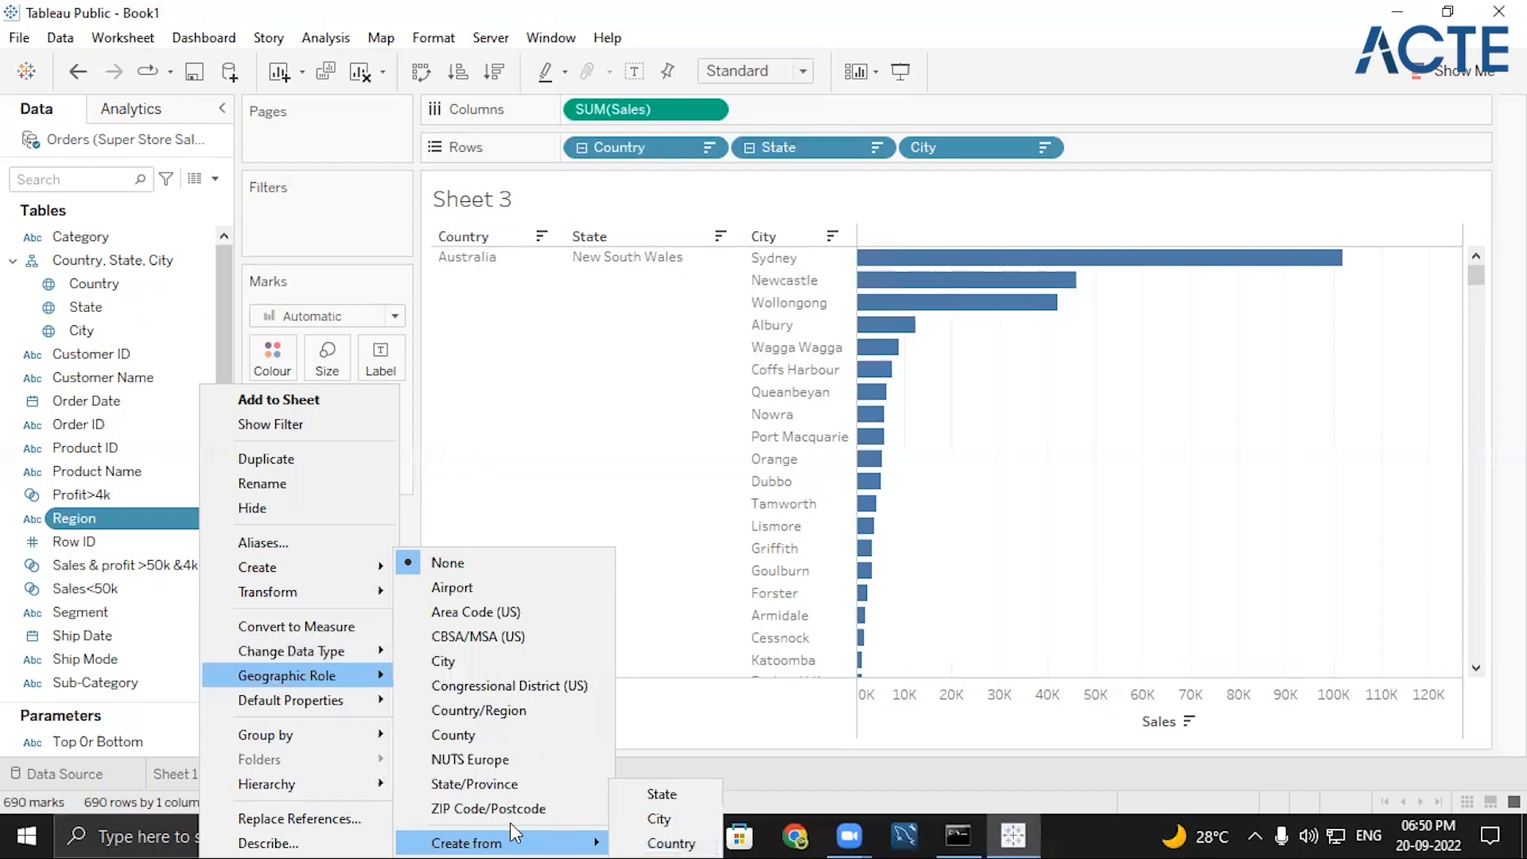
left_click(667, 841)
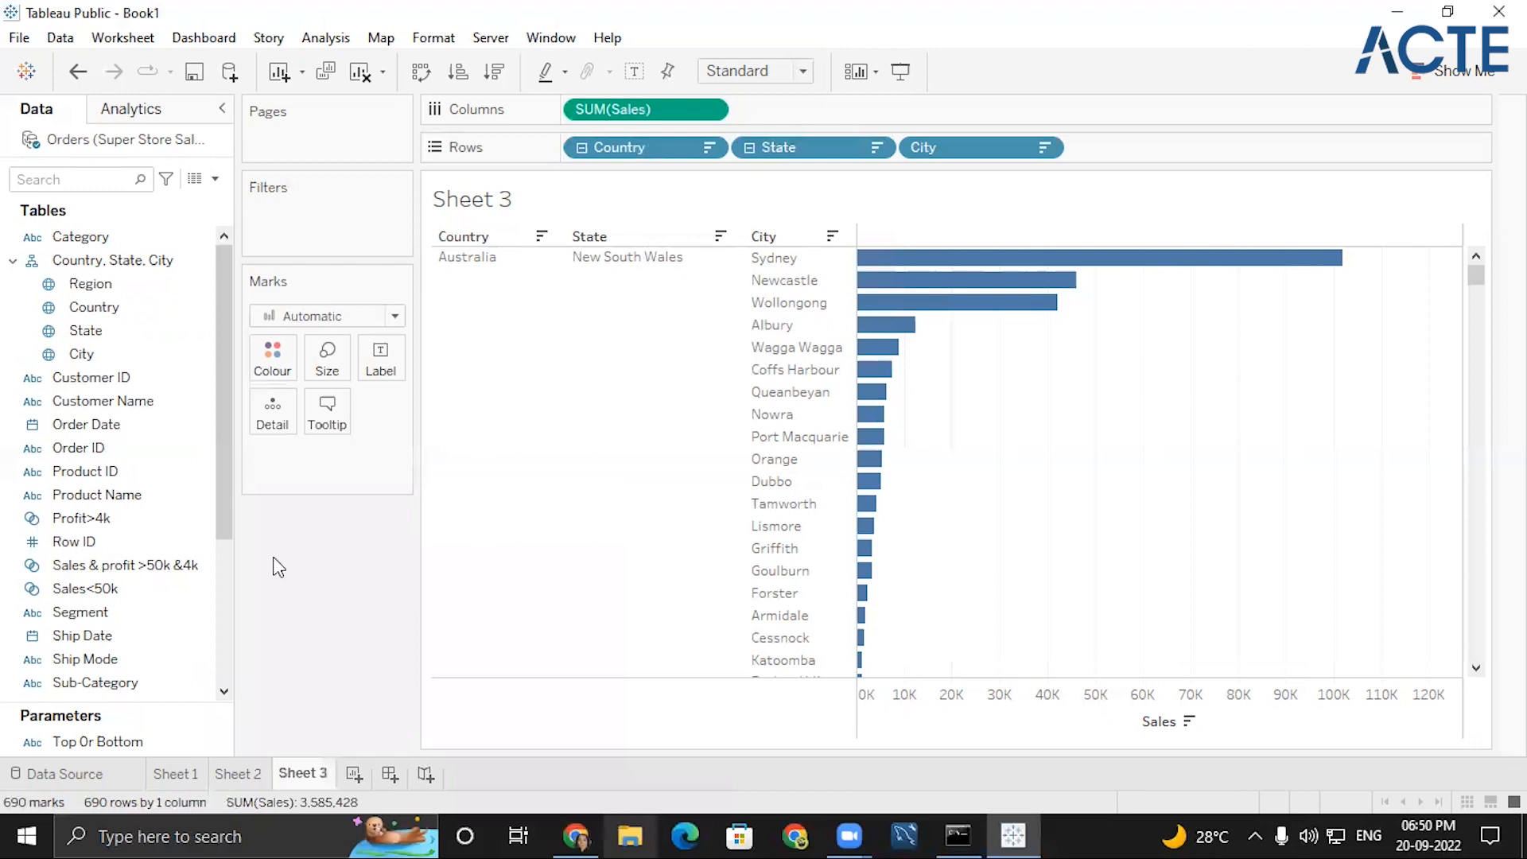
left_click(83, 290)
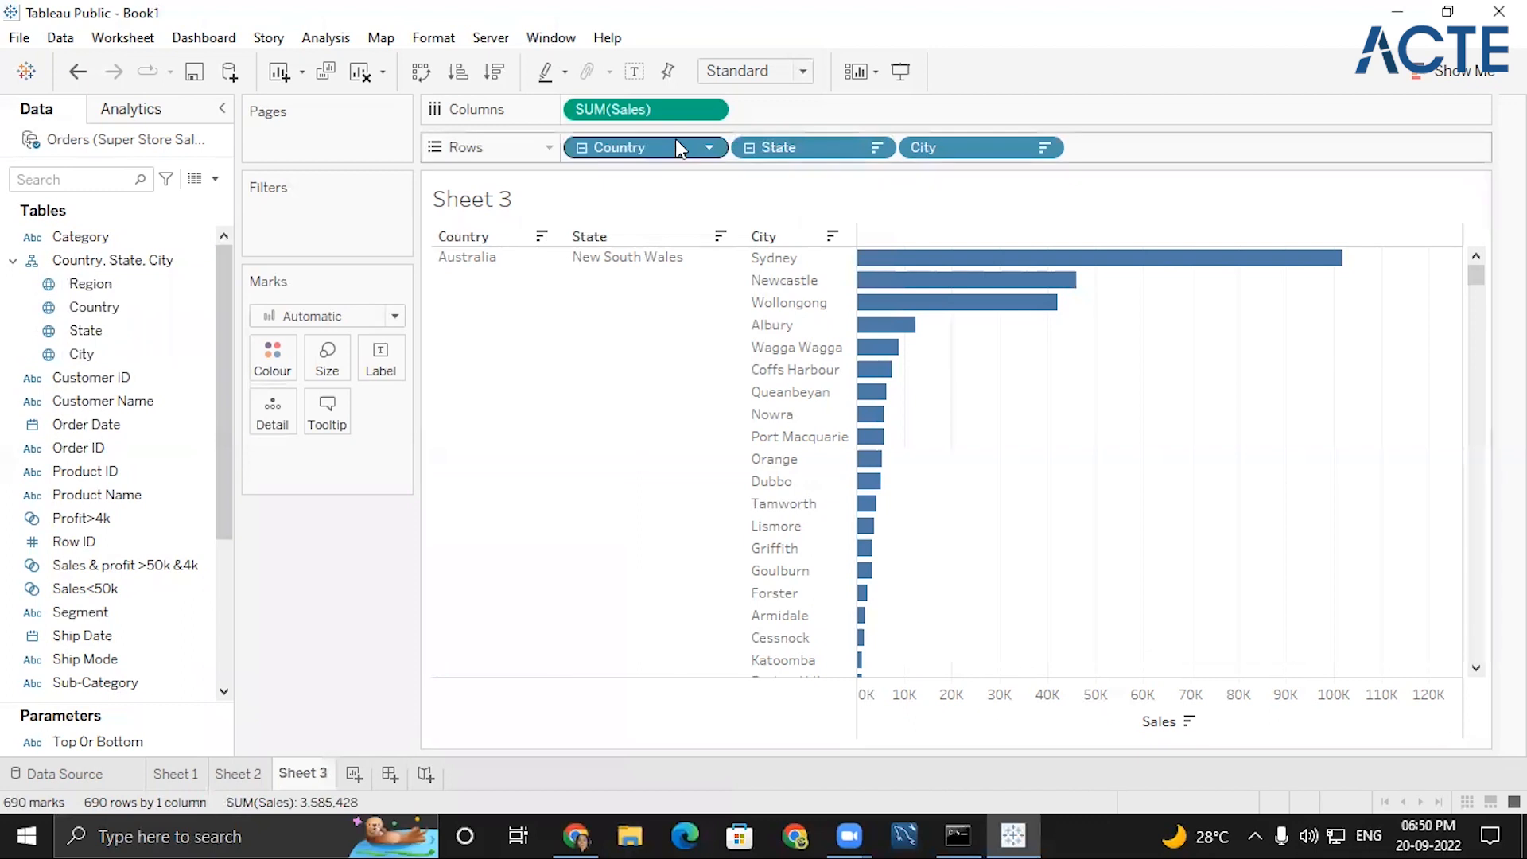
- Clear City, State and Country from the rows, leaving only the Sales measure in the view
left_click(1045, 148)
left_click(959, 581)
left_click(876, 148)
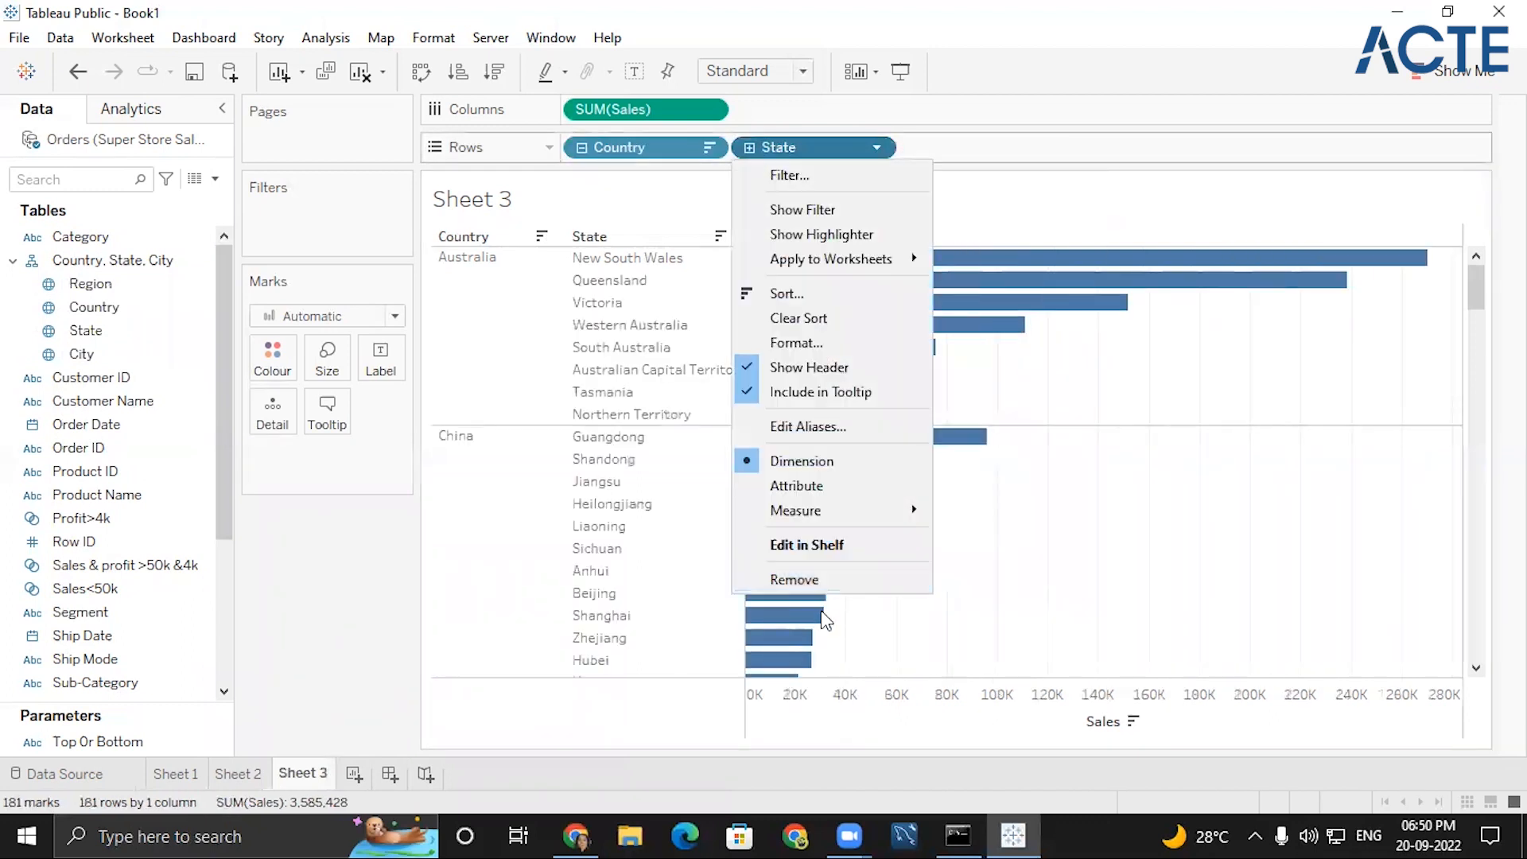
left_click(819, 580)
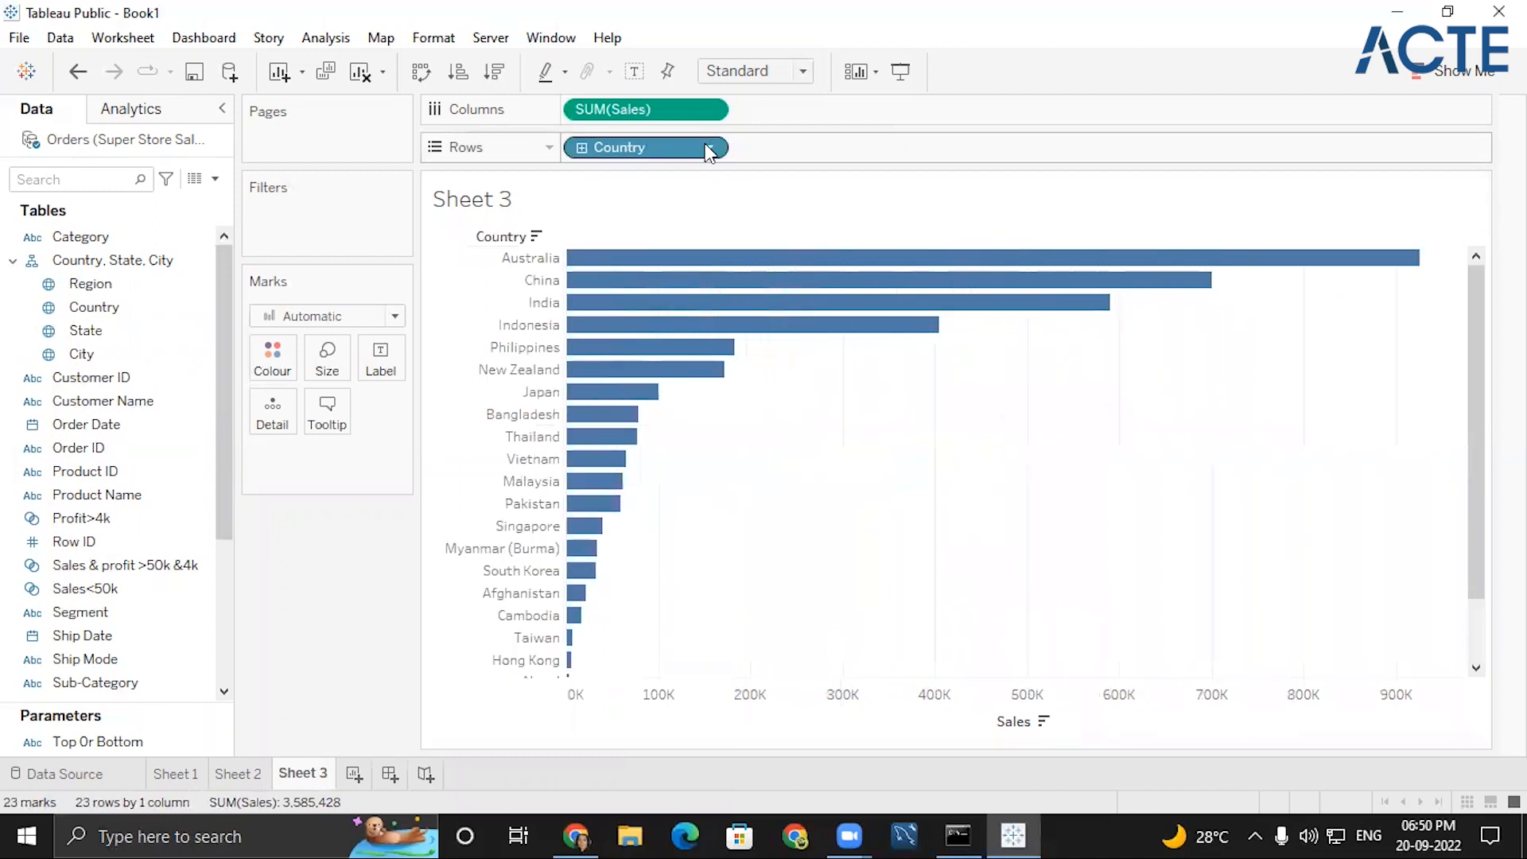
left_click(709, 148)
left_click(678, 583)
- Place the hierarchy starting with Region on the rows, sorted by Sales in descending order, and expand it through Country to State
left_click(108, 259)
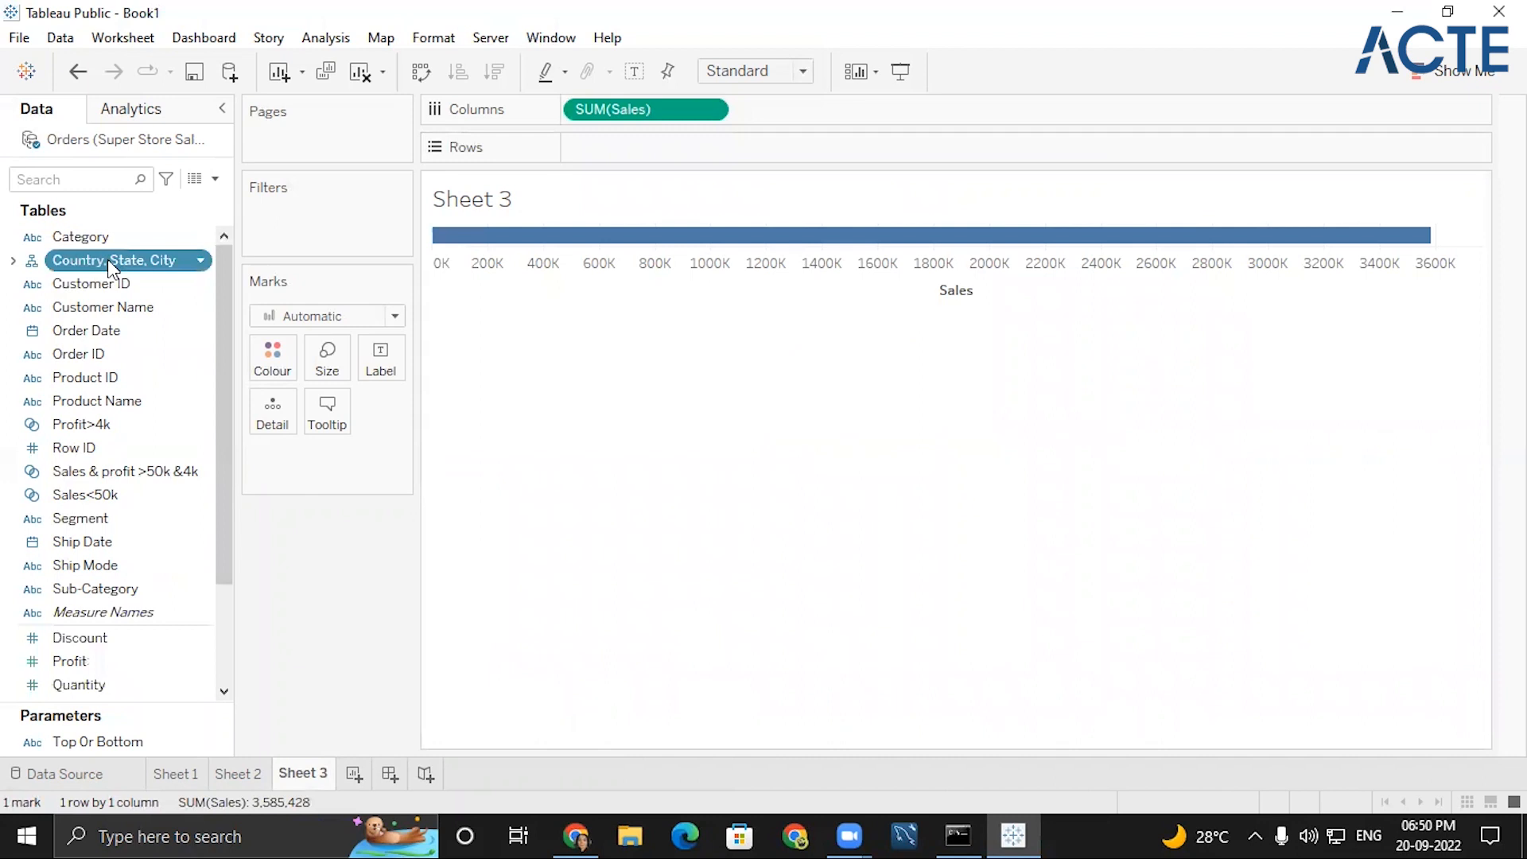
left_click_drag(107, 259, 632, 150)
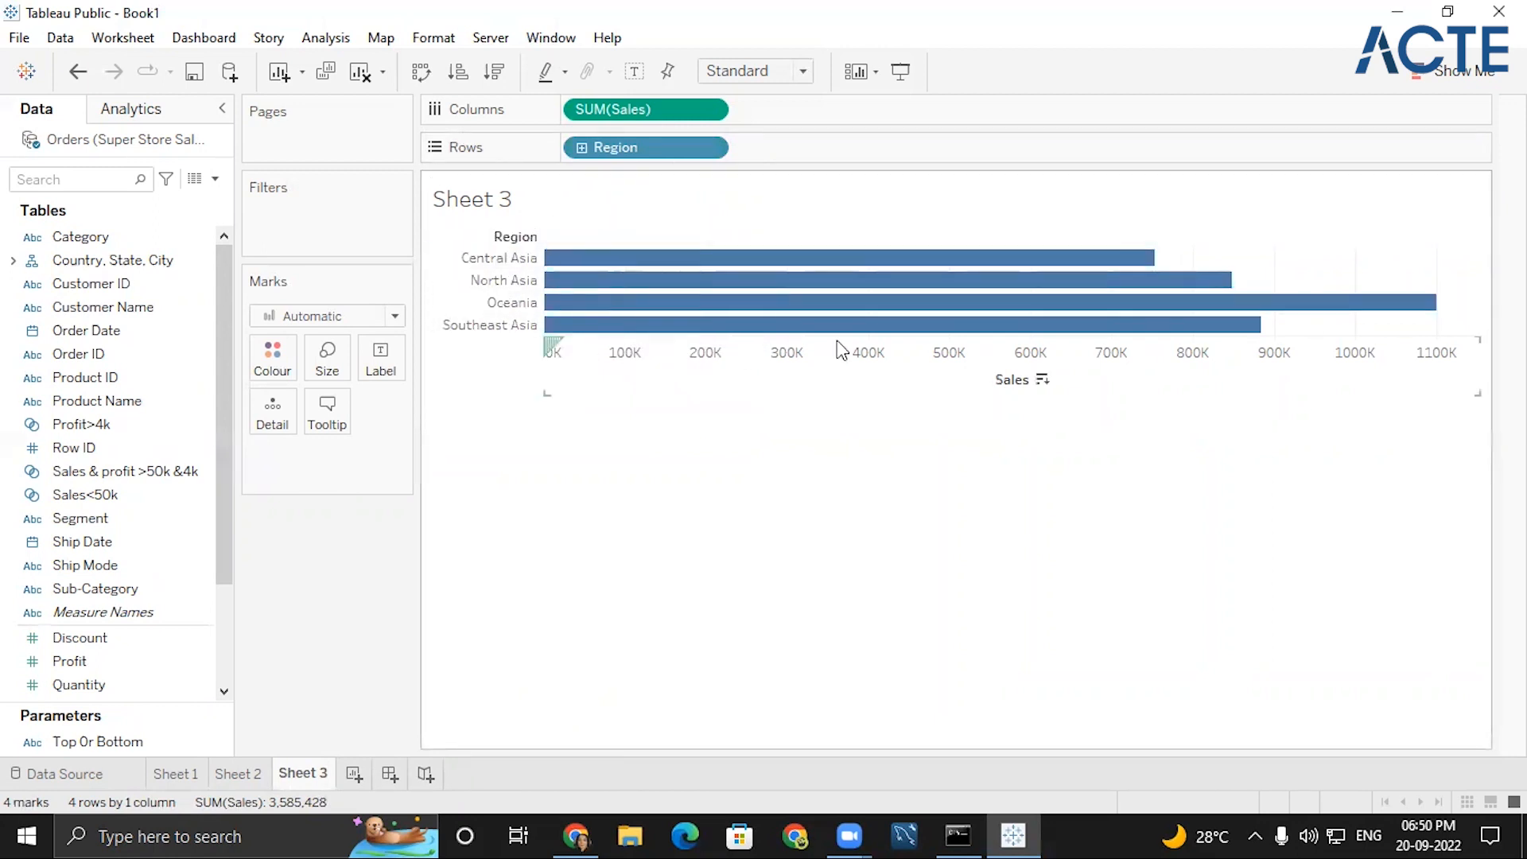
left_click(1042, 381)
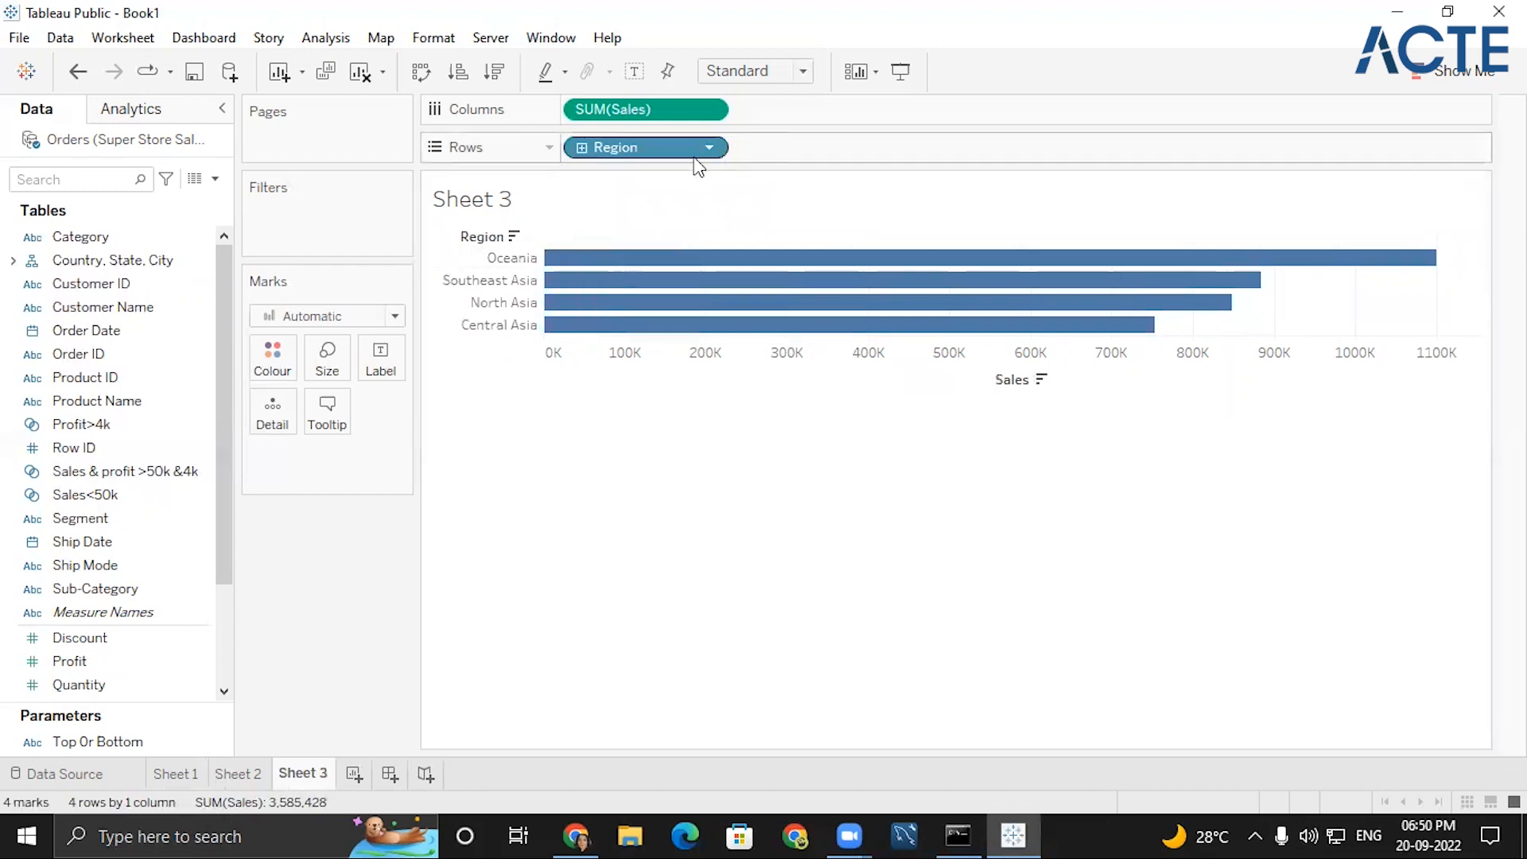
left_click(581, 148)
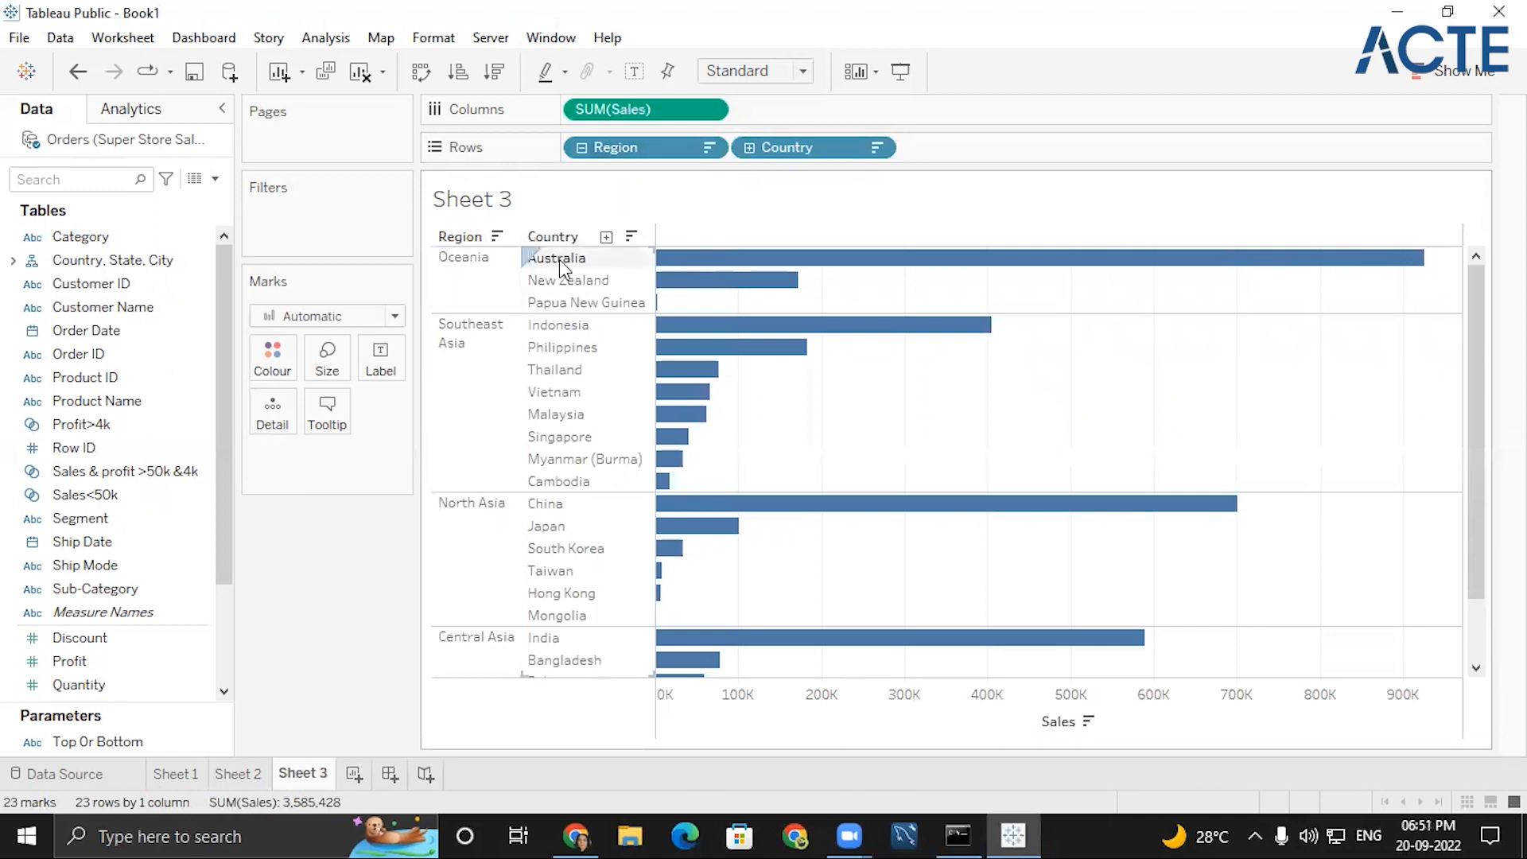
left_click(748, 148)
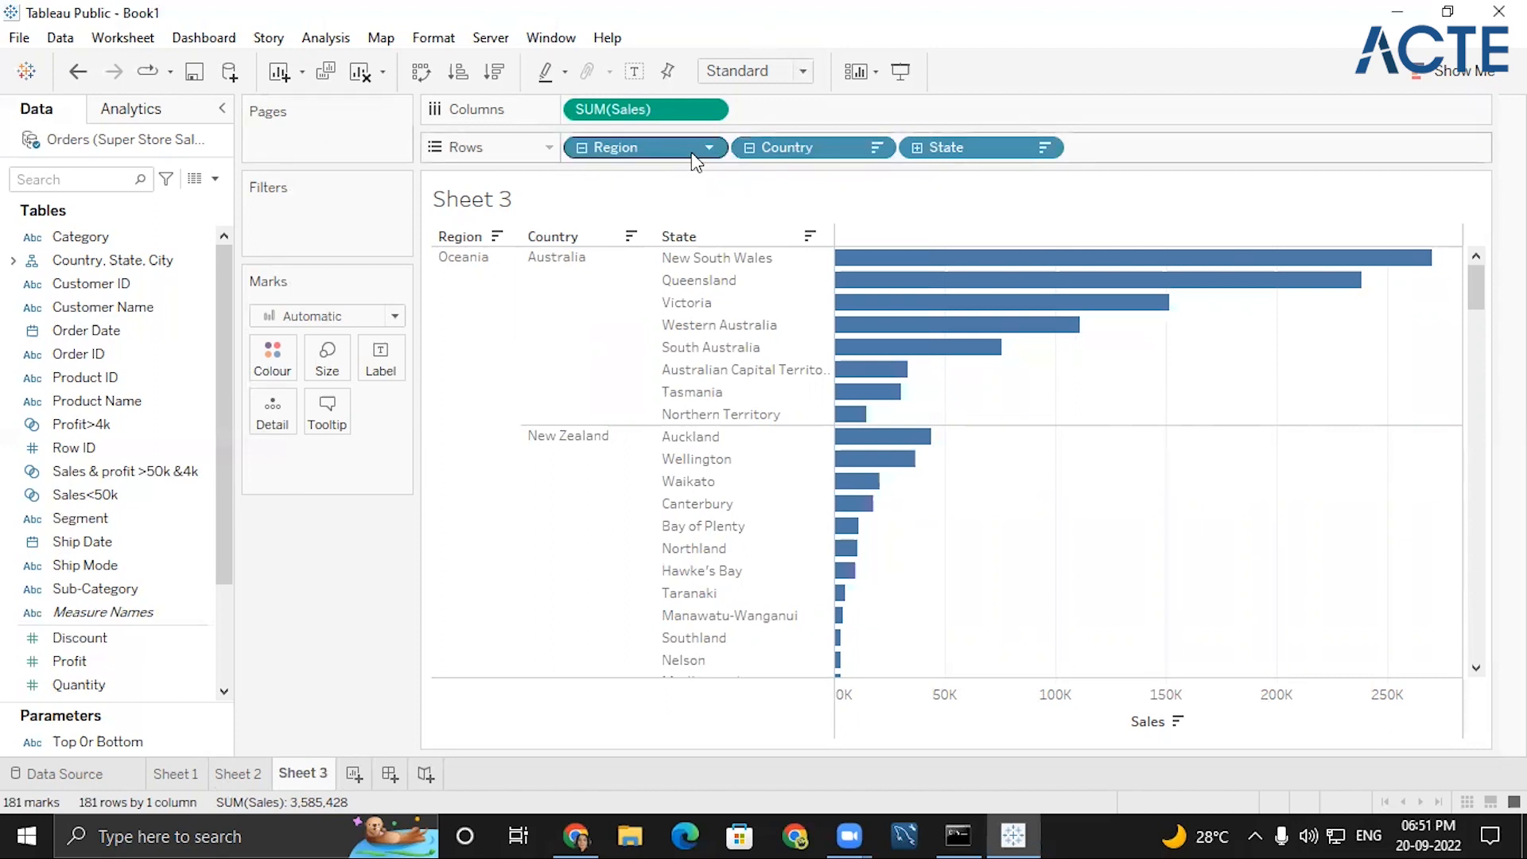
- Empty the sheet by removing Region, Country and State from the rows and SUM(Sales) from the columns
left_click(714, 146)
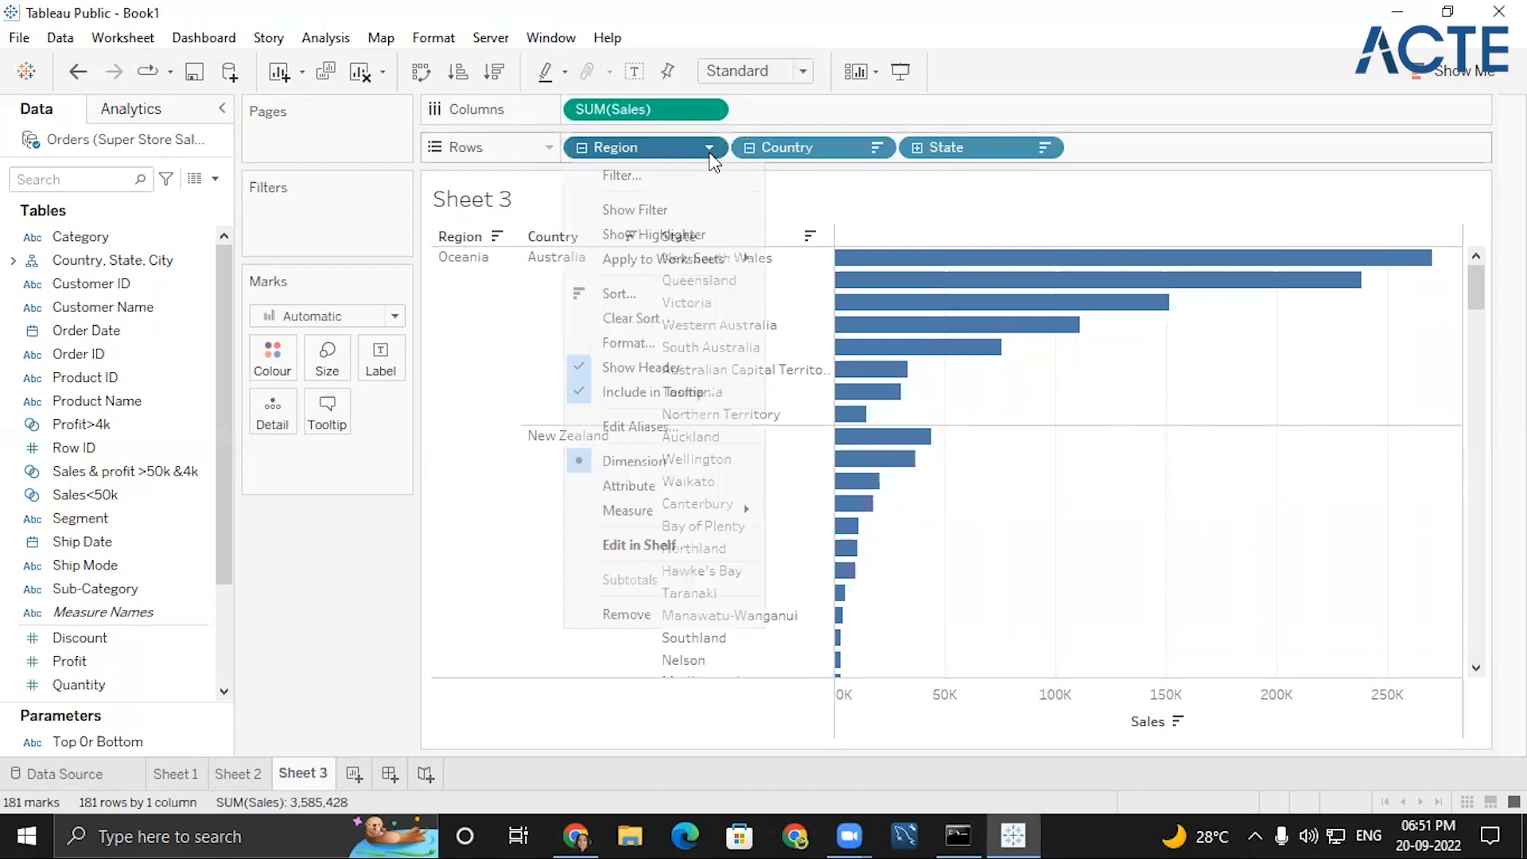
left_click(646, 614)
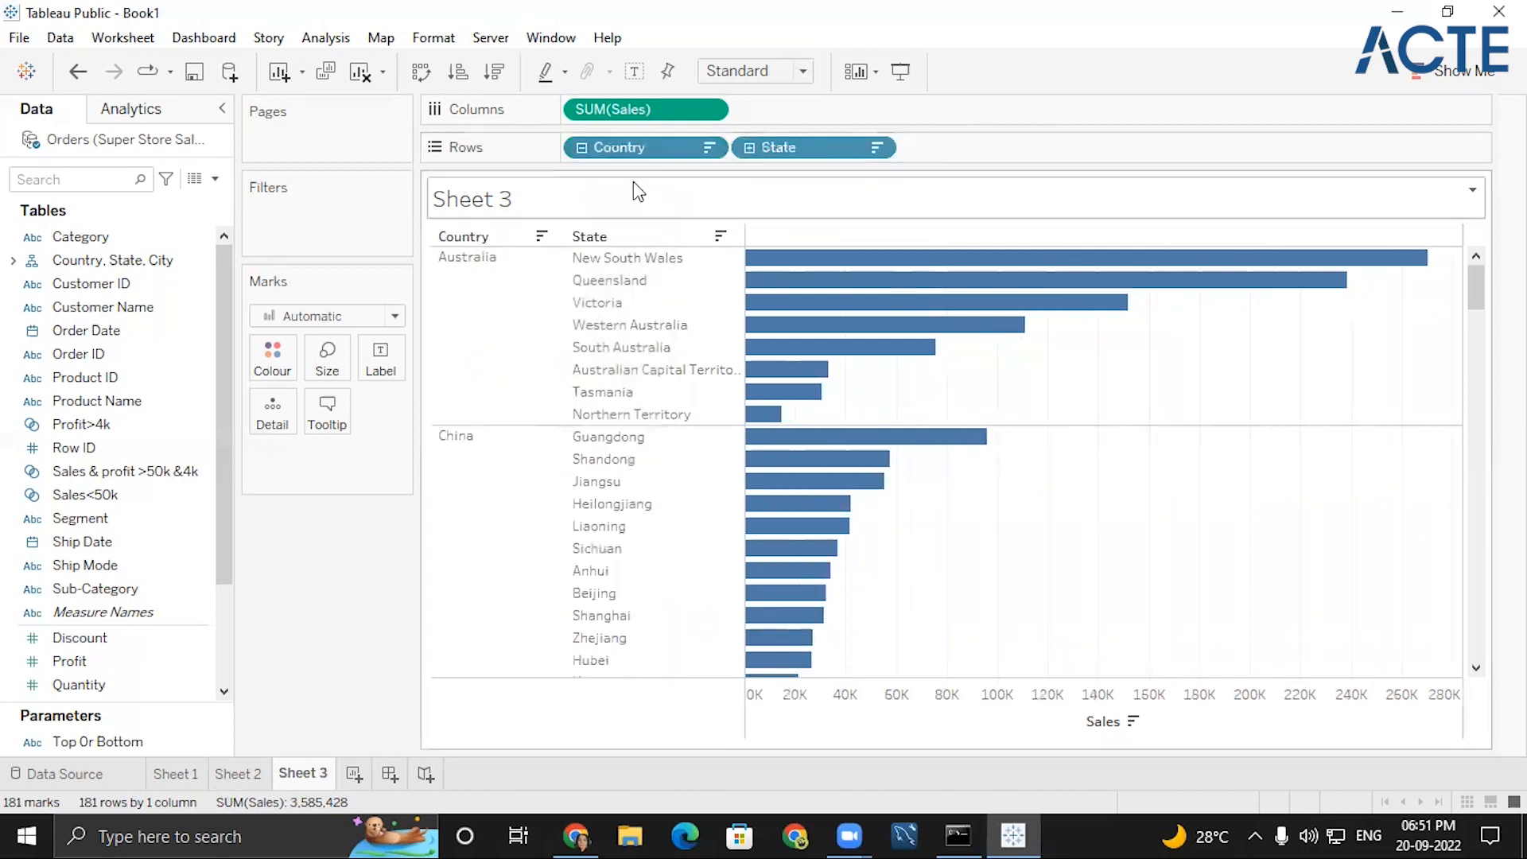
left_click(709, 148)
left_click(666, 616)
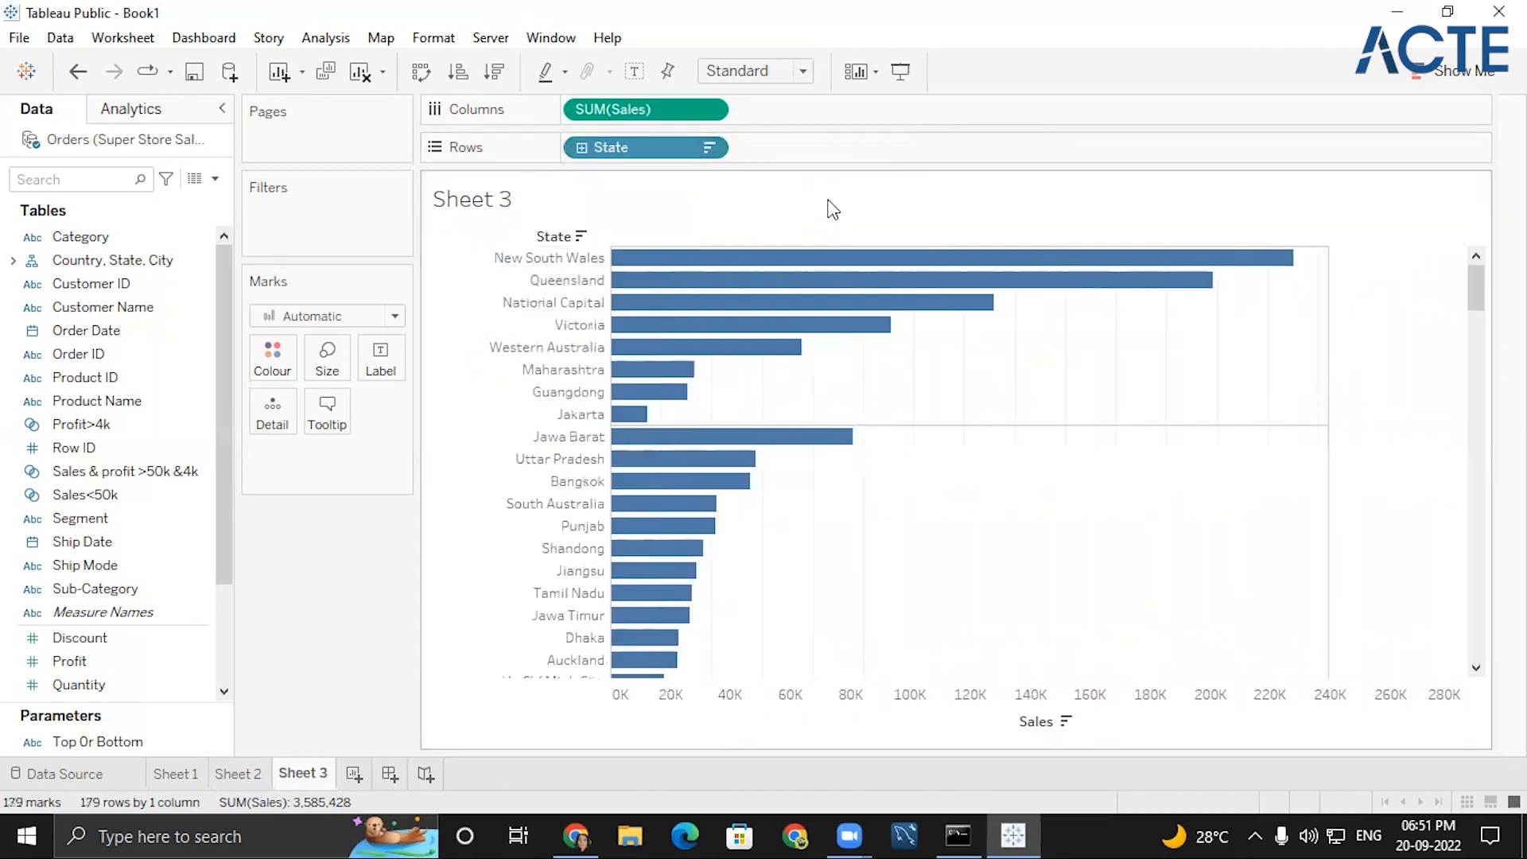
left_click(708, 147)
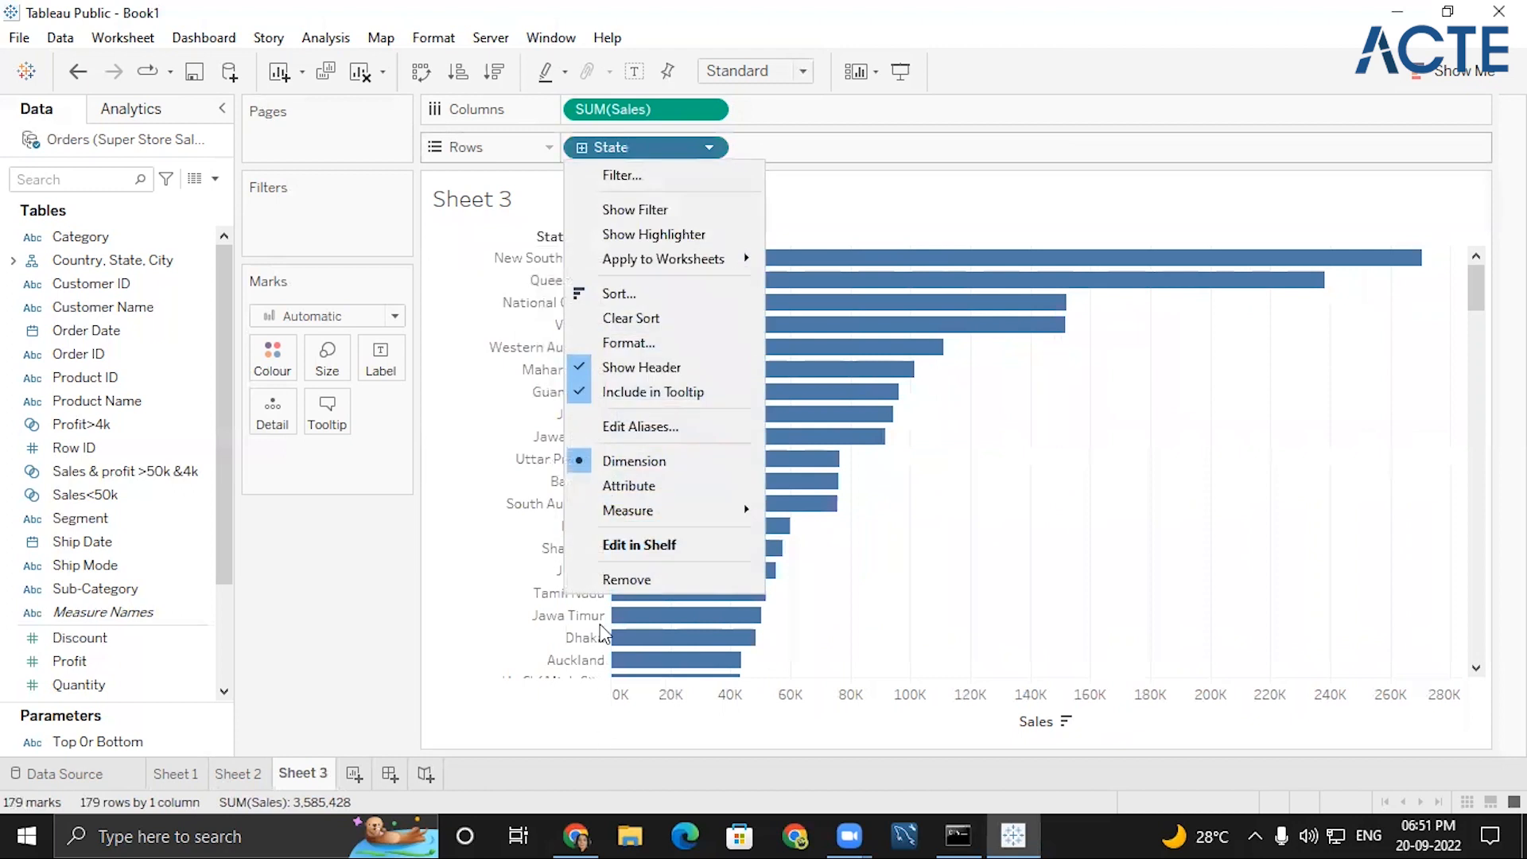
left_click(611, 576)
left_click(708, 109)
left_click(641, 549)
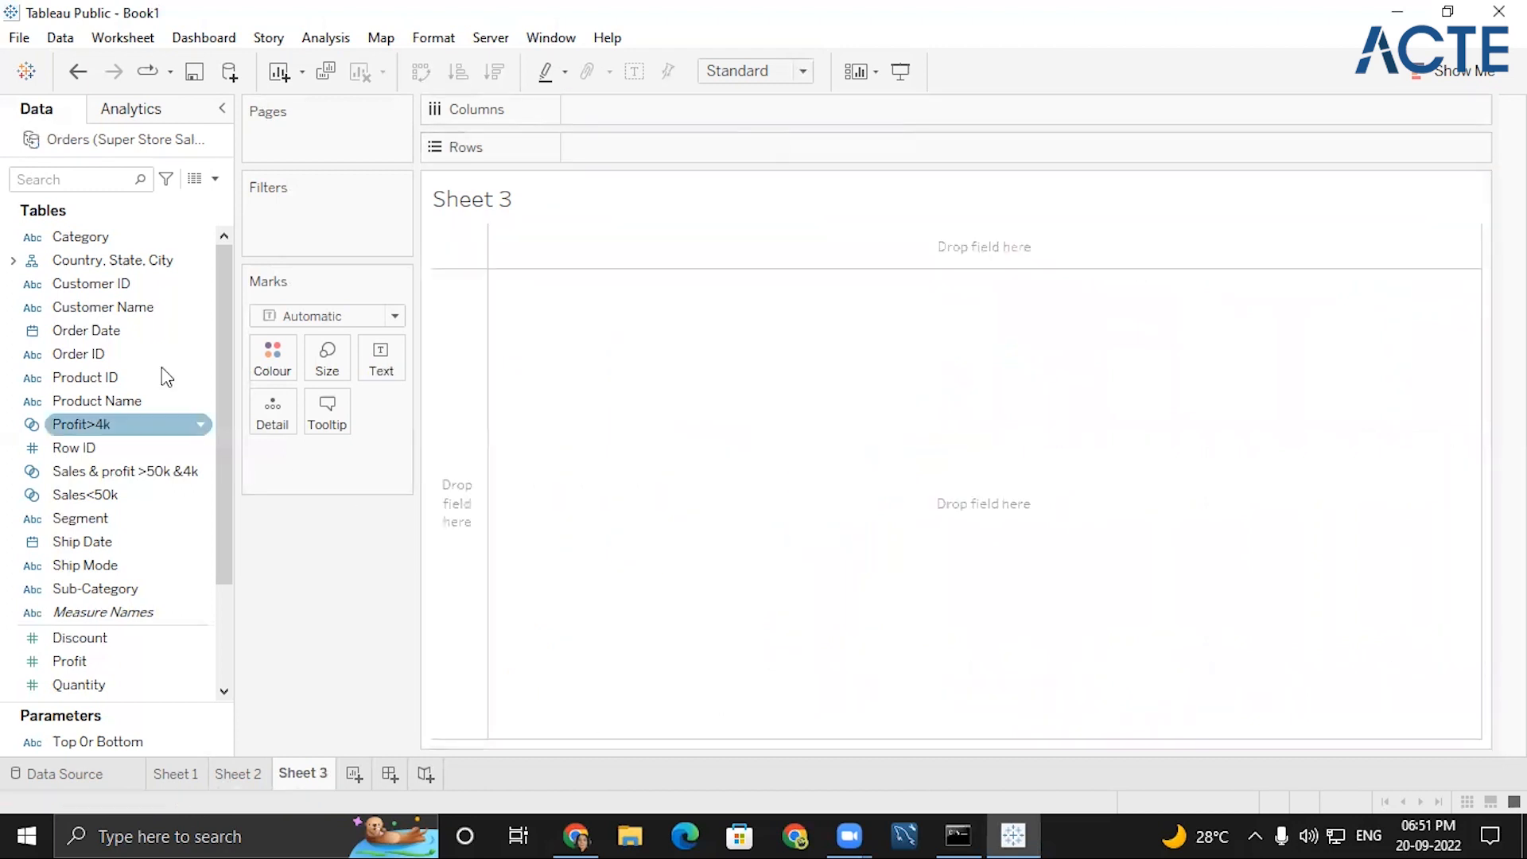
- Place Order Date on the columns and expand it from year to quarter and month
left_click(86, 332)
left_click_drag(86, 347, 604, 109)
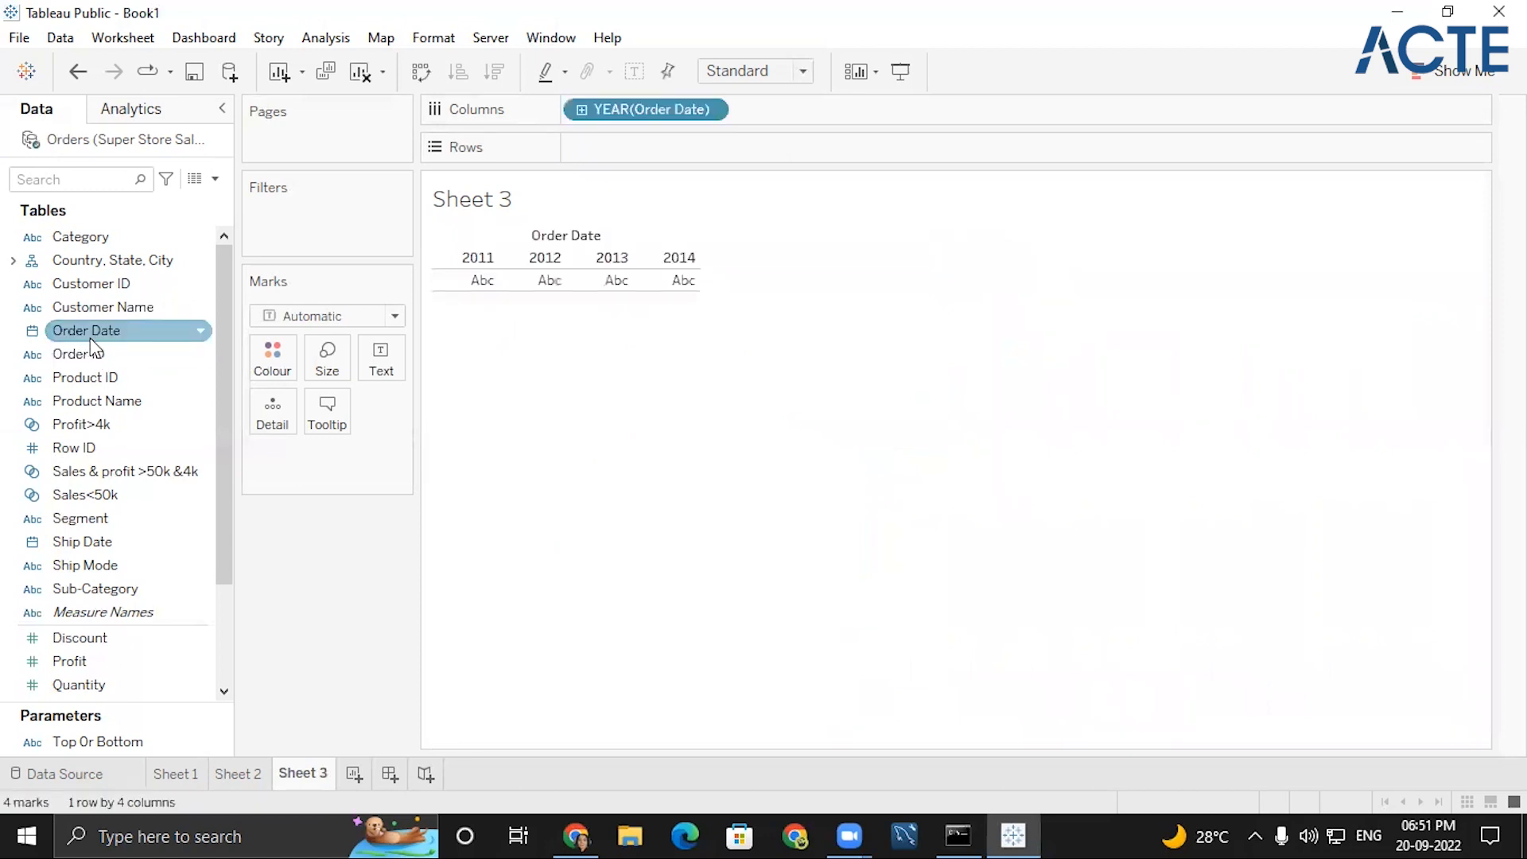
left_click(581, 109)
left_click(749, 112)
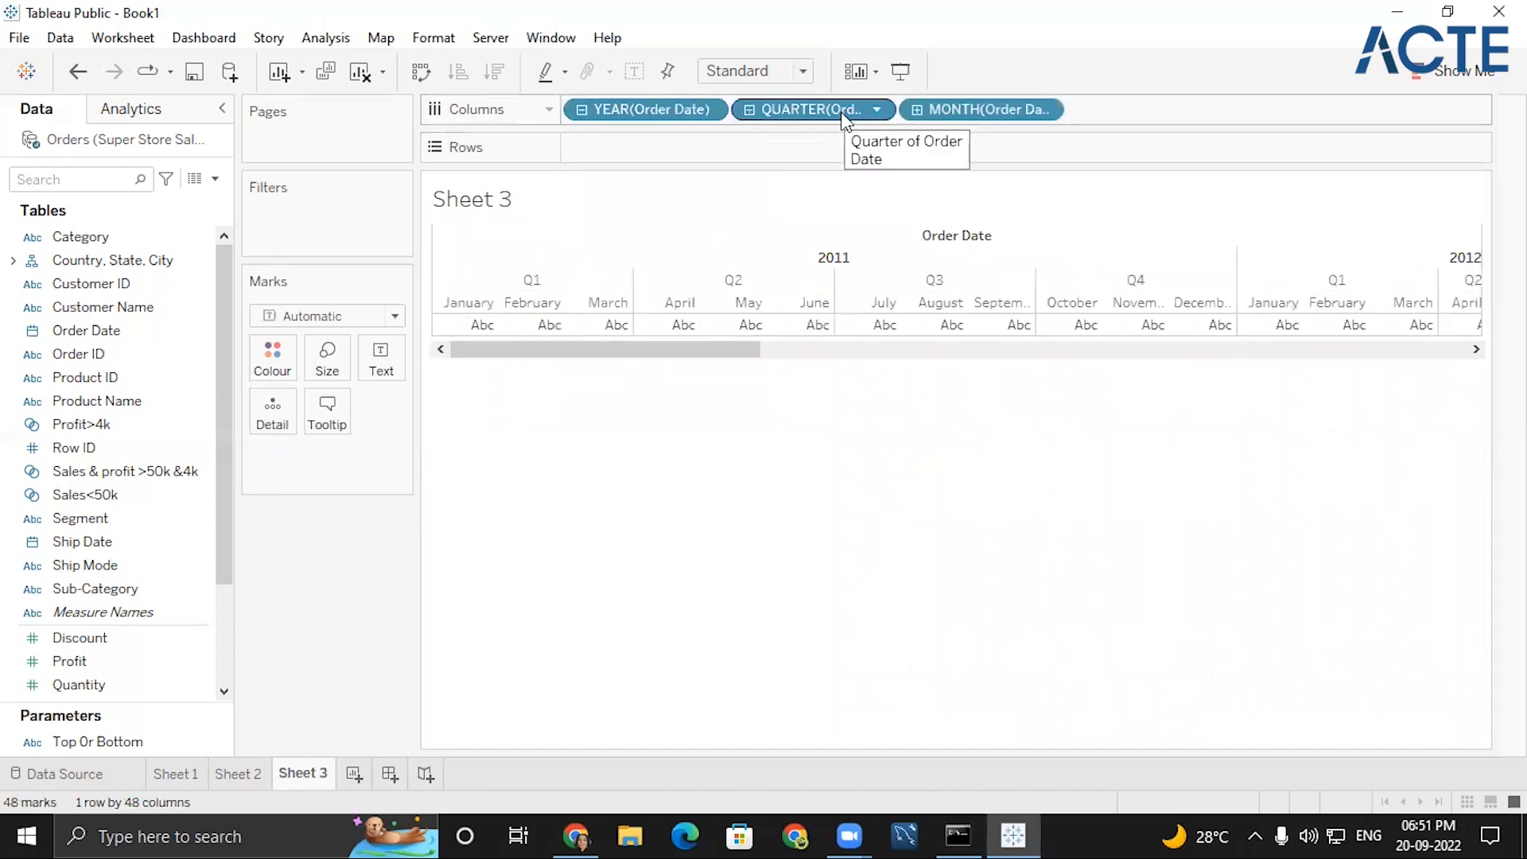
- Remove the month, quarter and year levels of Order Date from the columns
left_click(1044, 108)
left_click(963, 836)
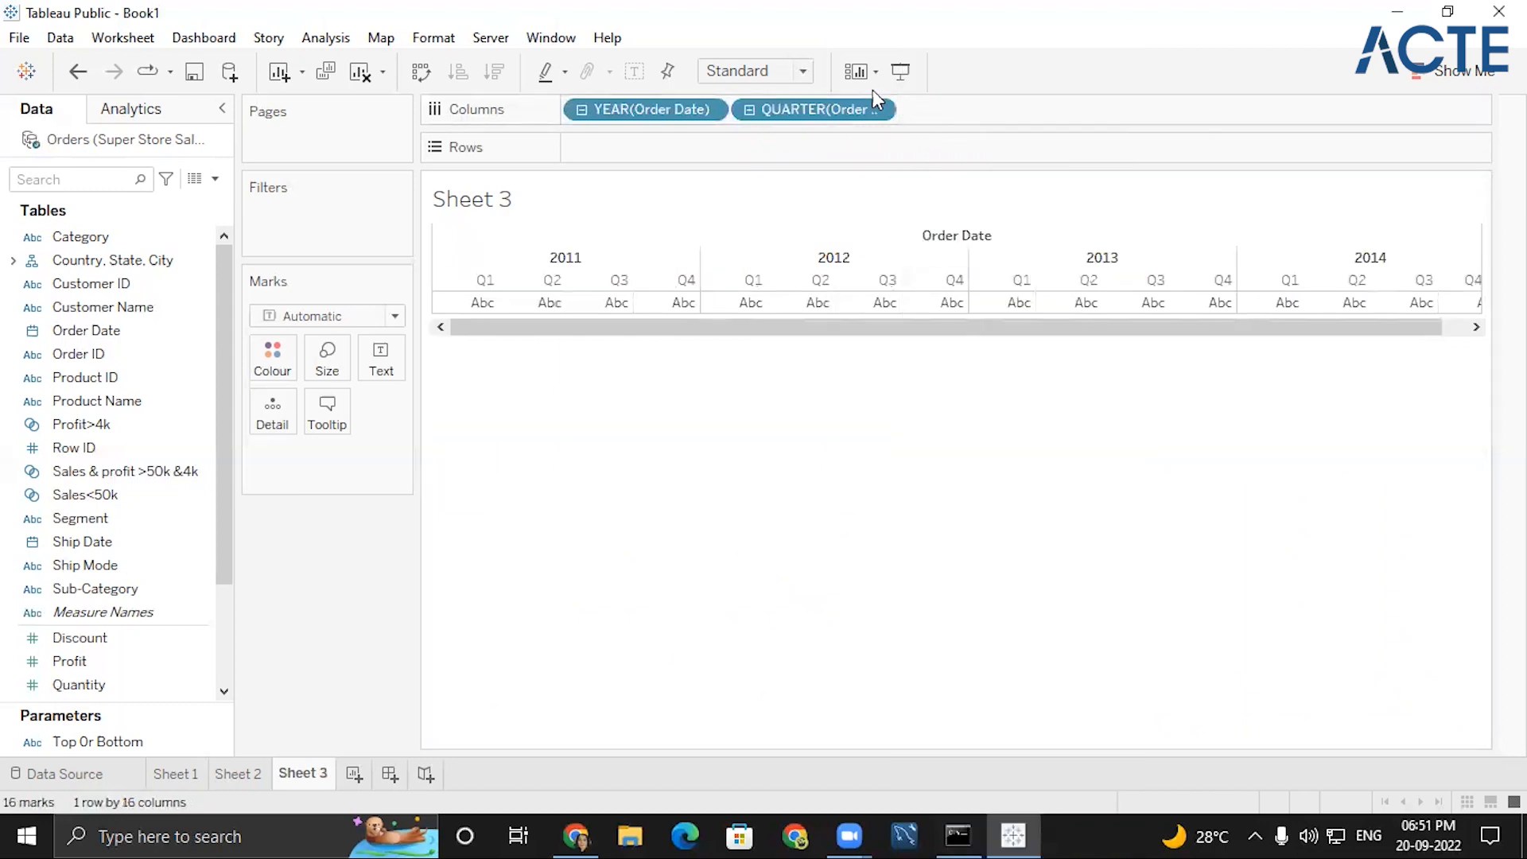
left_click(871, 108)
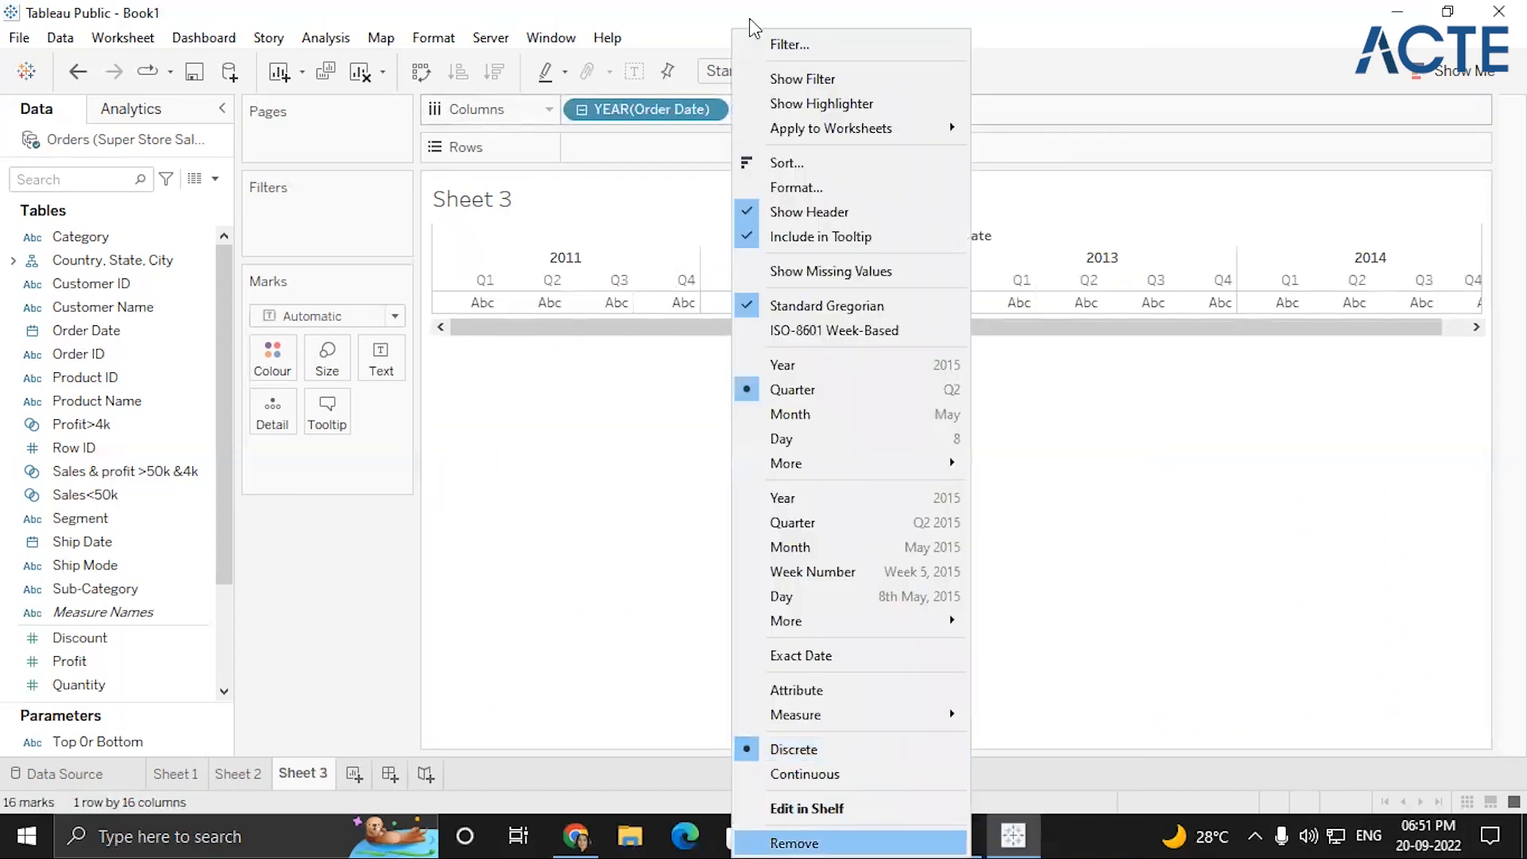
left_click(797, 835)
left_click(709, 109)
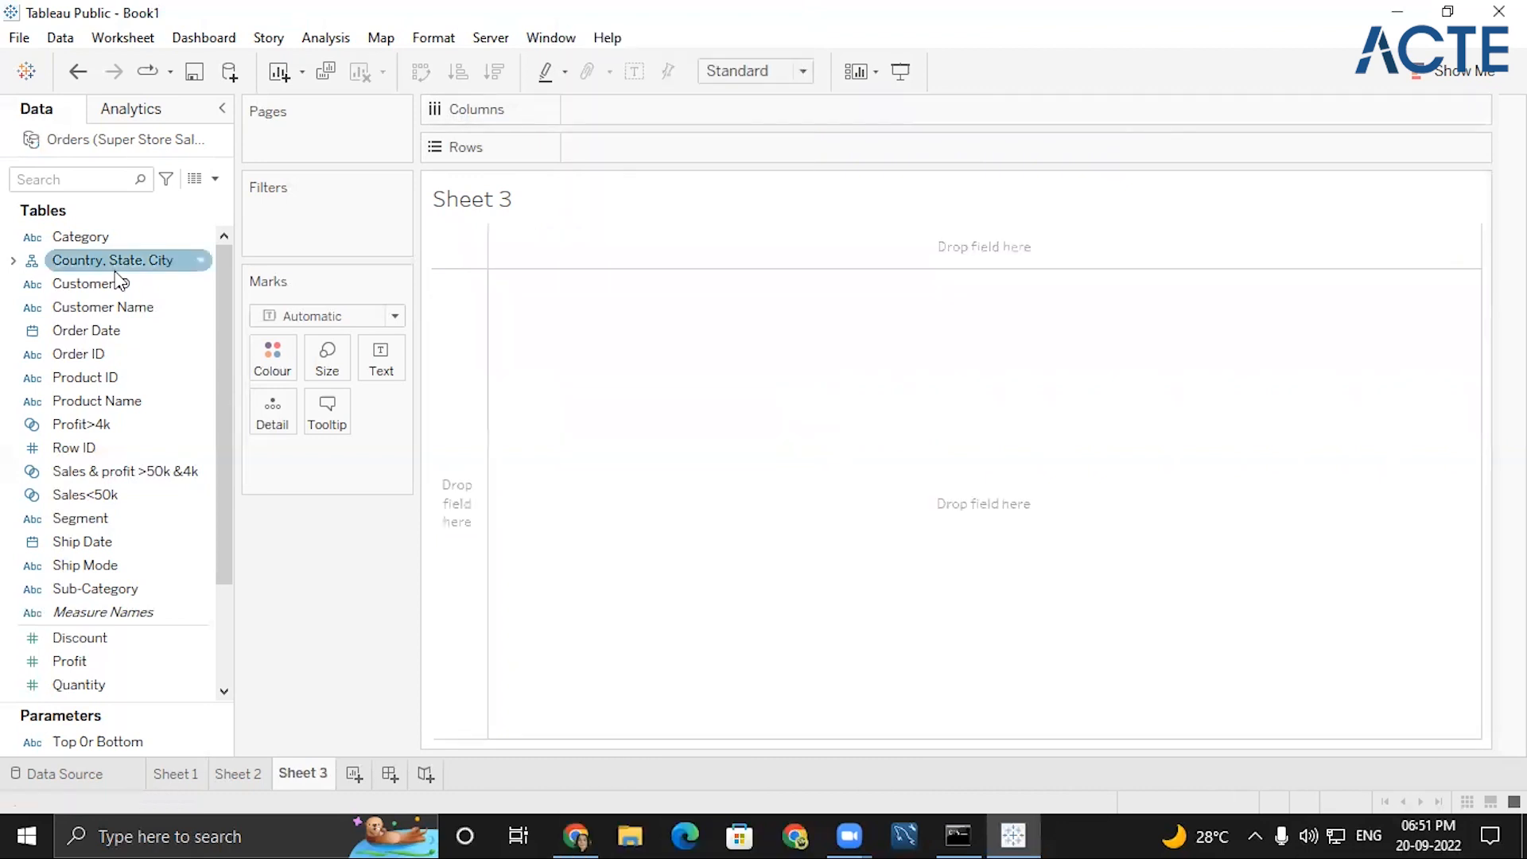
- Add Segment to the rows of the empty sheet
left_click(58, 338)
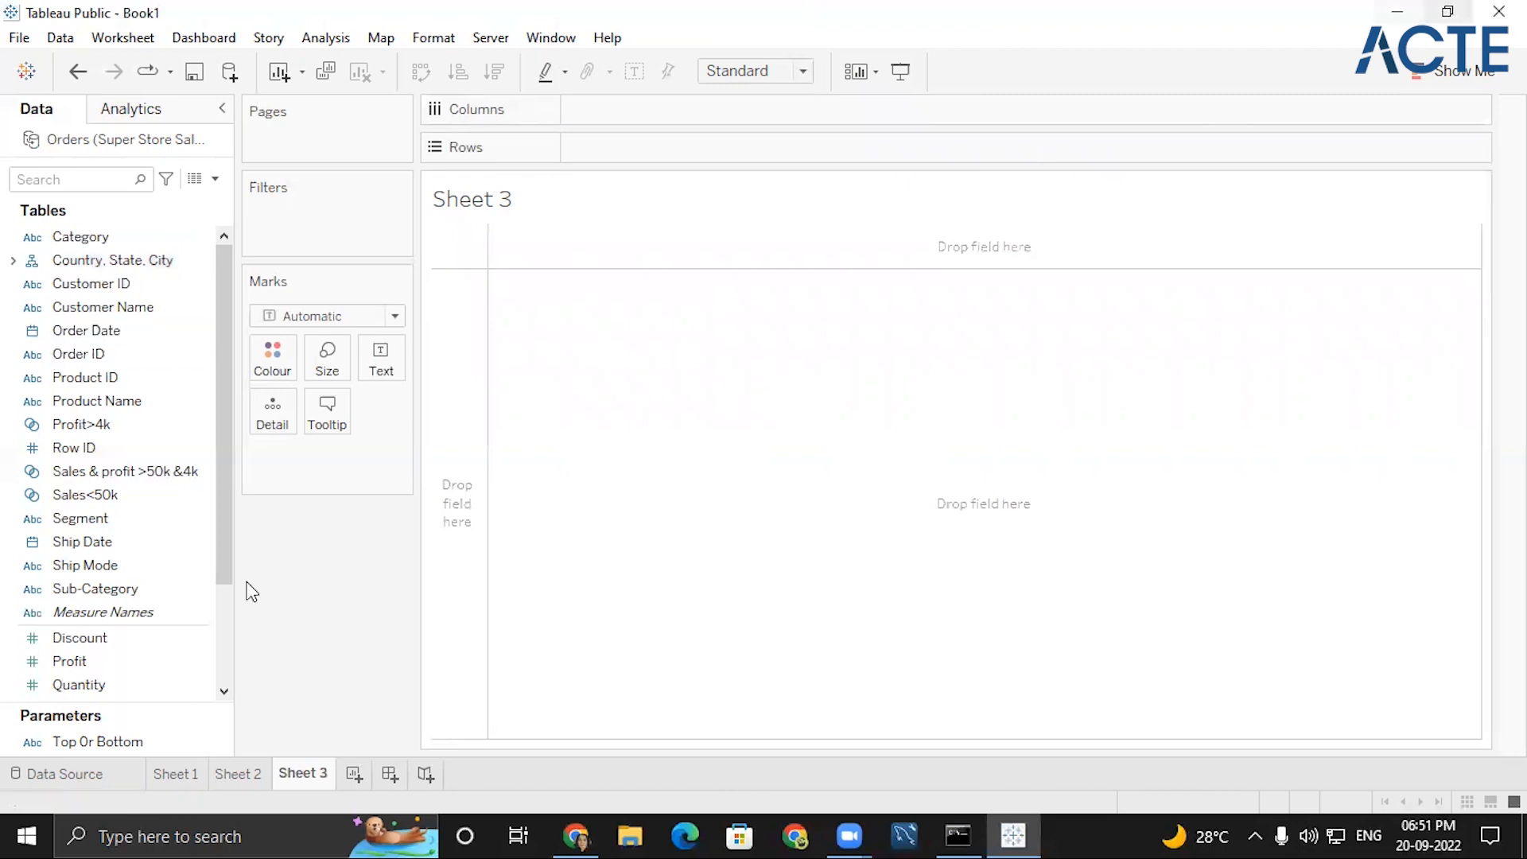
left_click(77, 517)
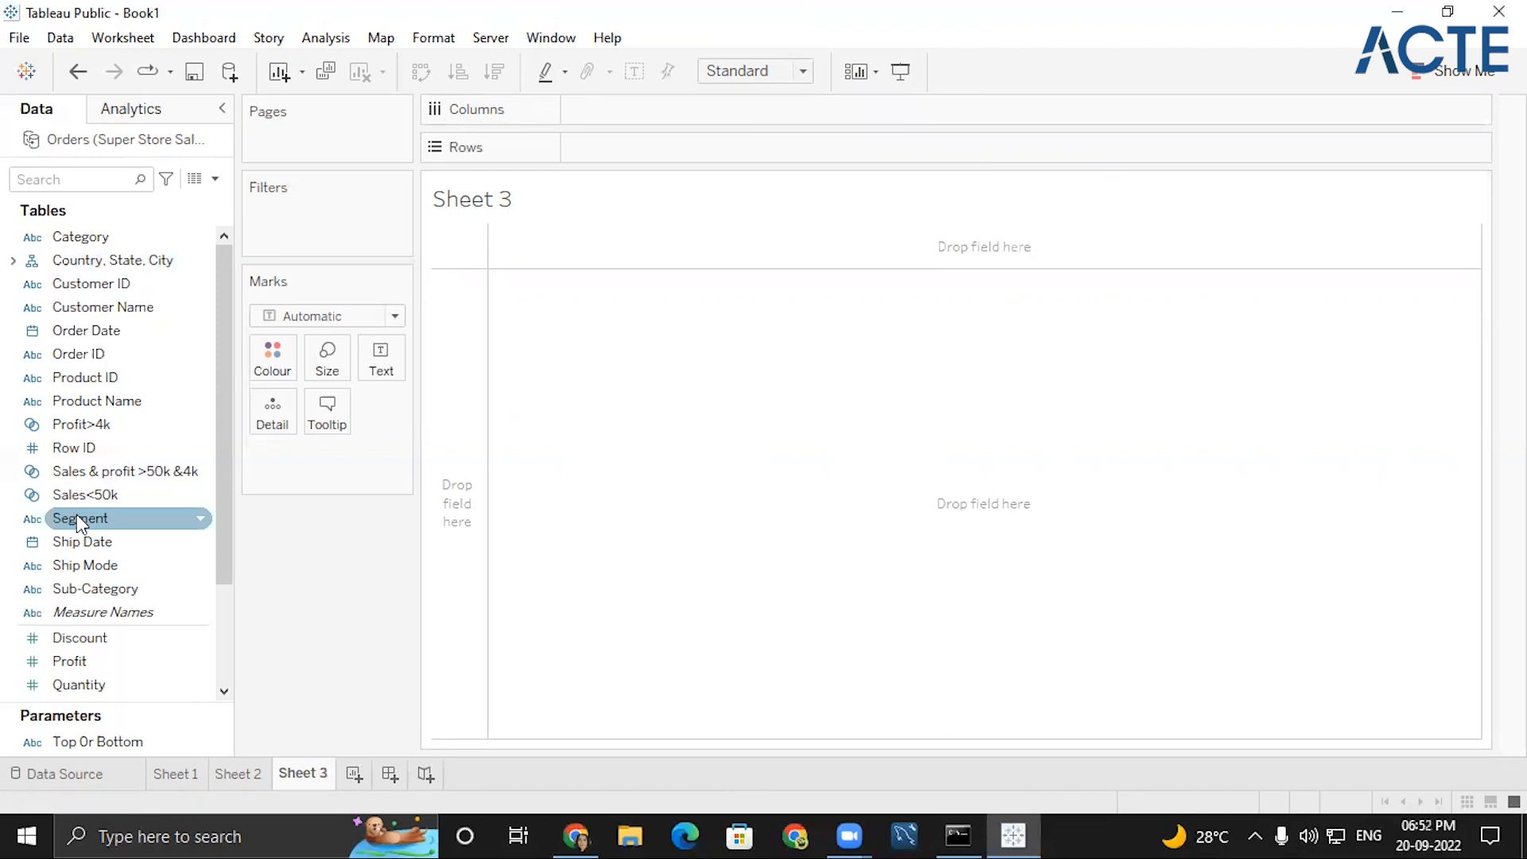
double_click(78, 517)
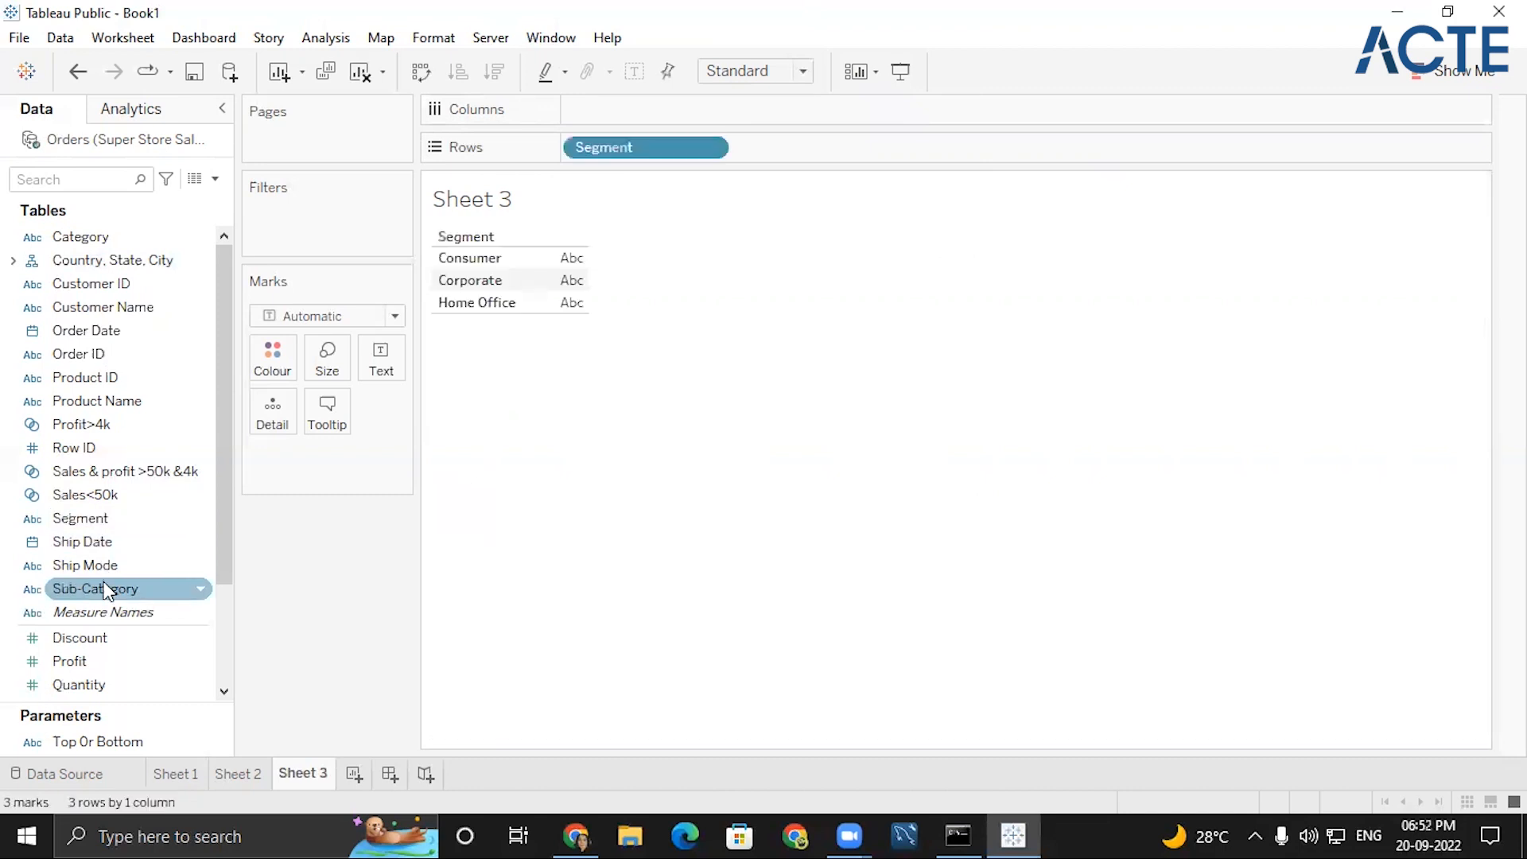
- Add Category and Sub-Category to the columns of the Segment view
left_click(80, 237)
double_click(80, 237)
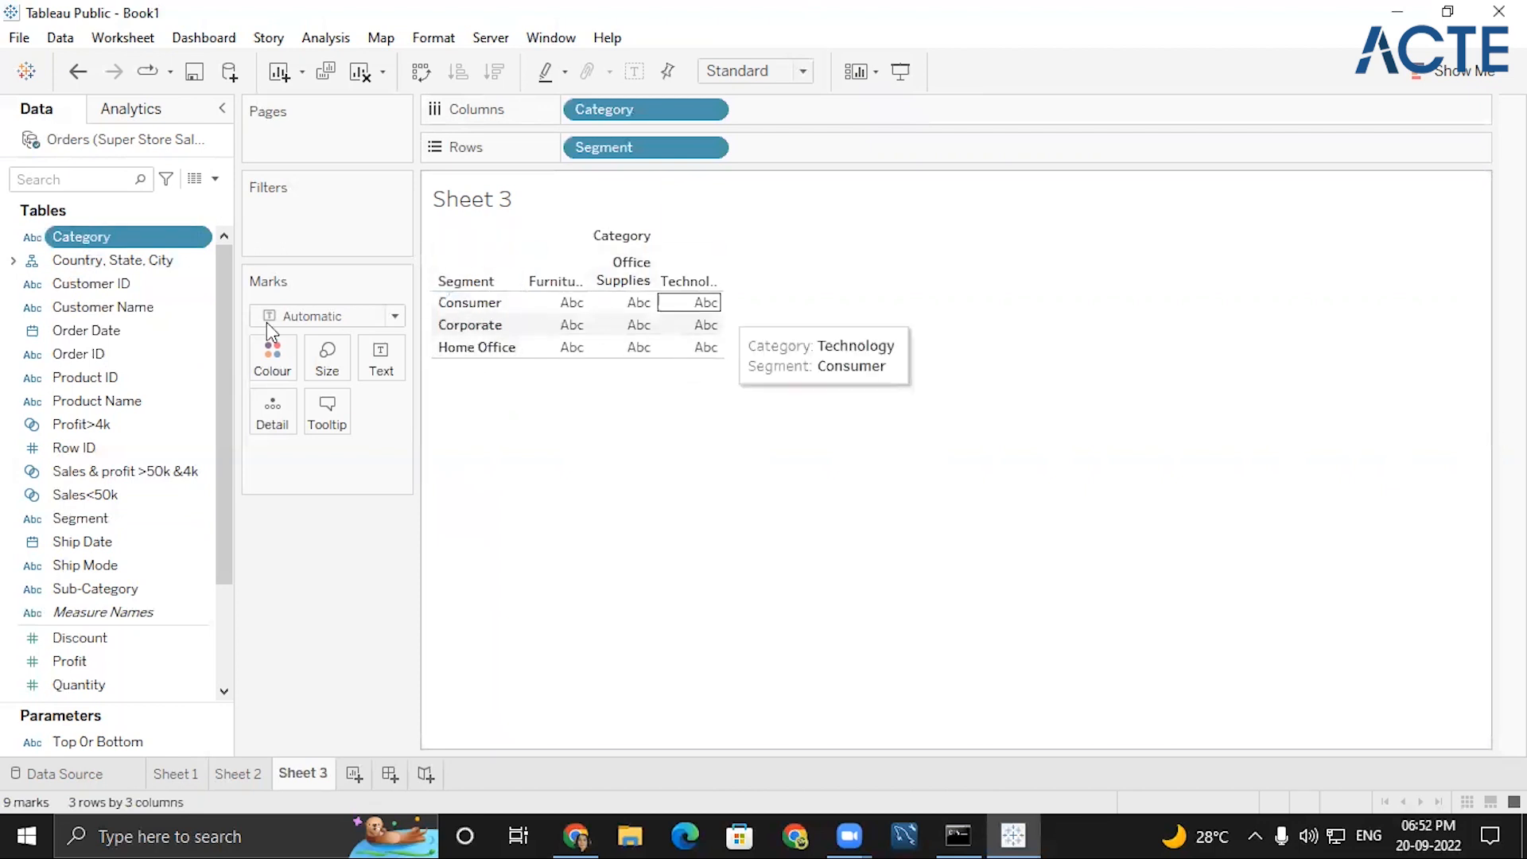
double_click(97, 587)
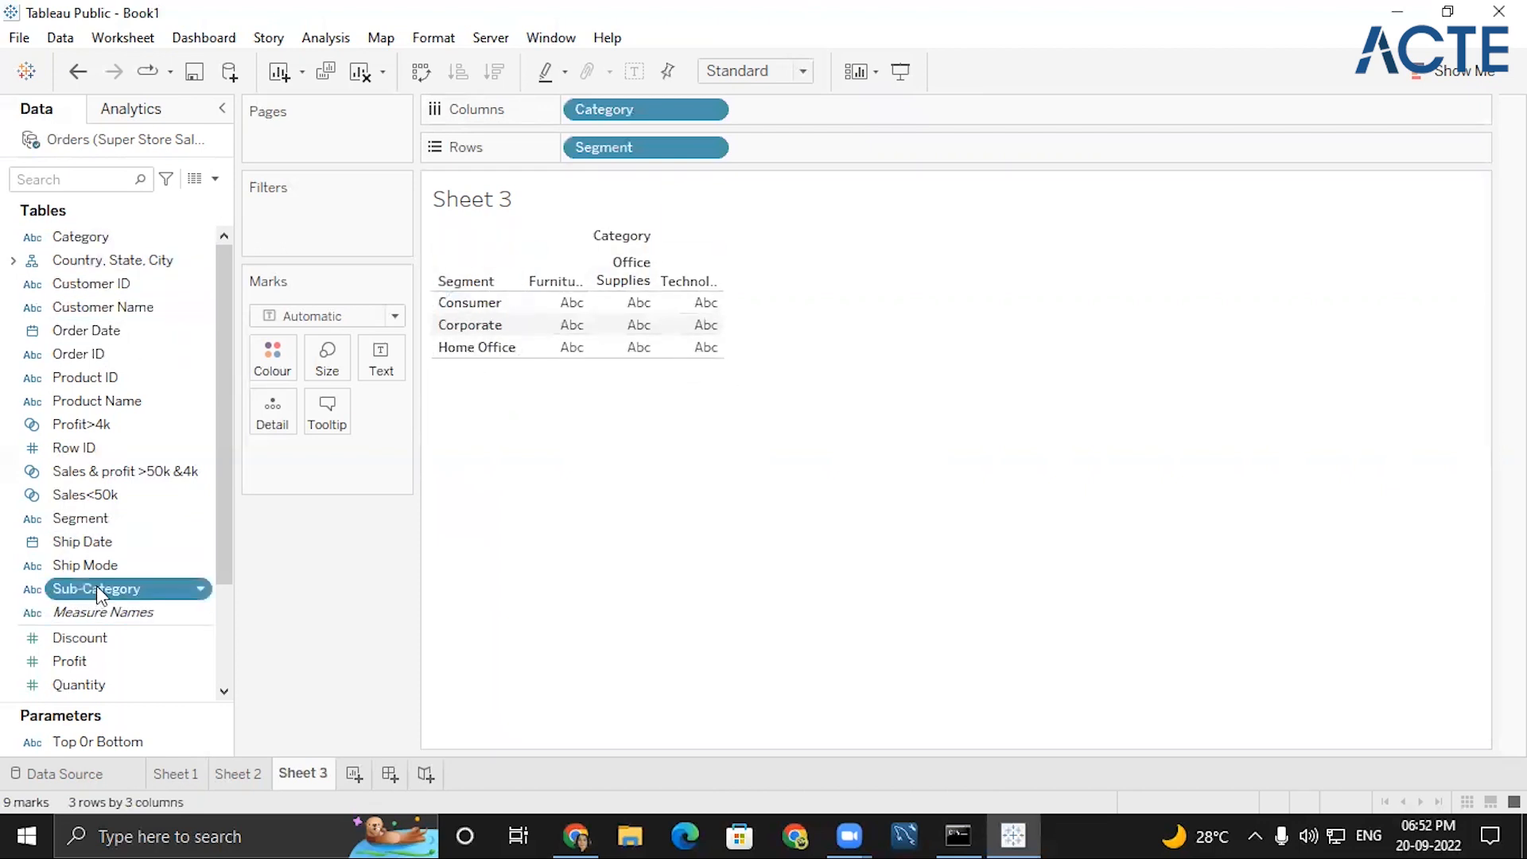
- Empty the sheet by removing Segment from the rows and Category and Sub-Category from the columns
left_click(709, 148)
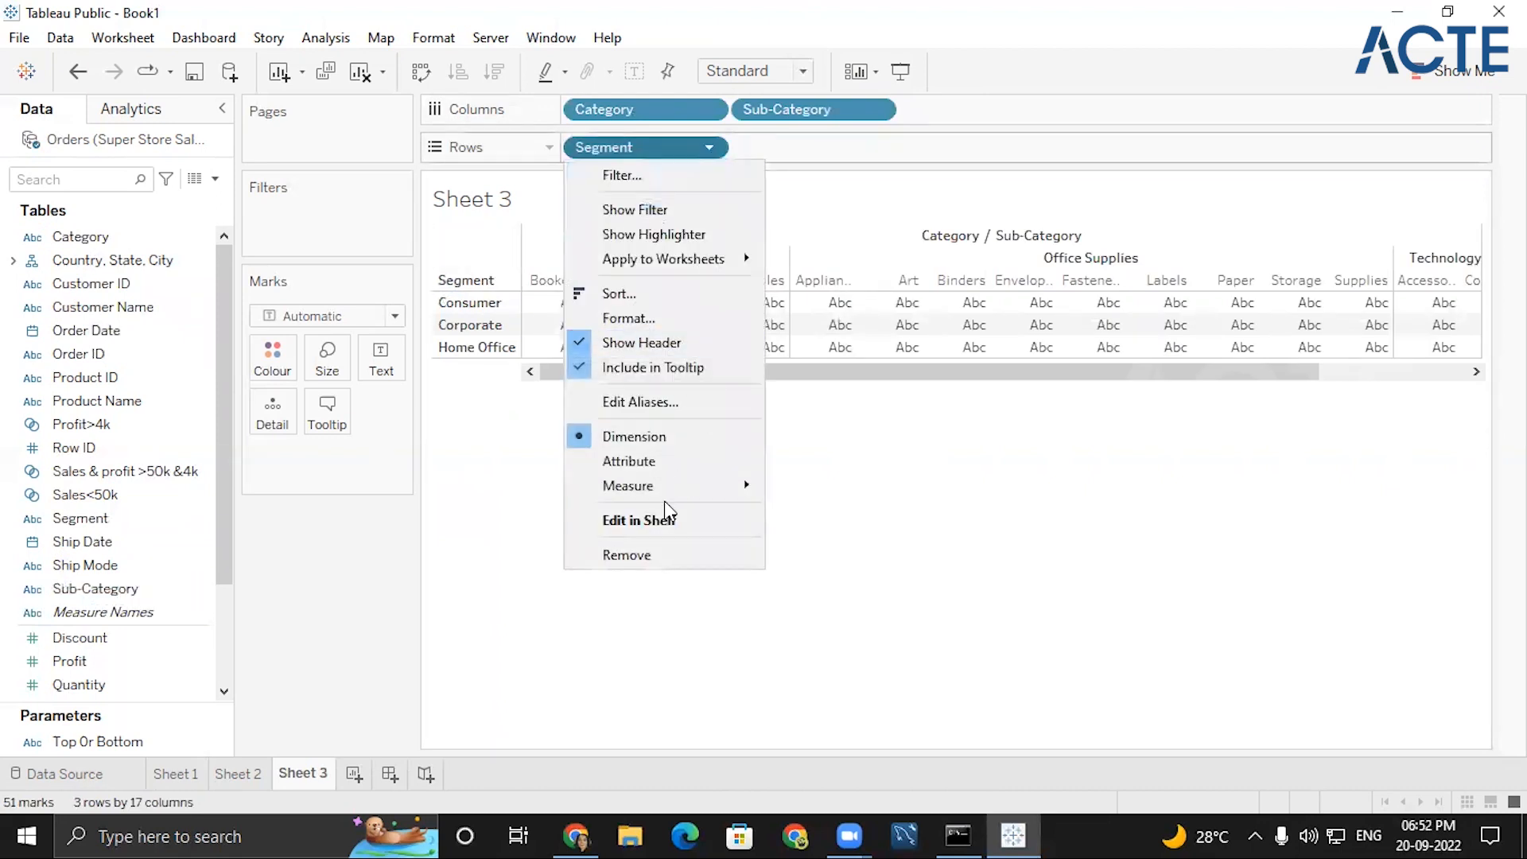
left_click(653, 555)
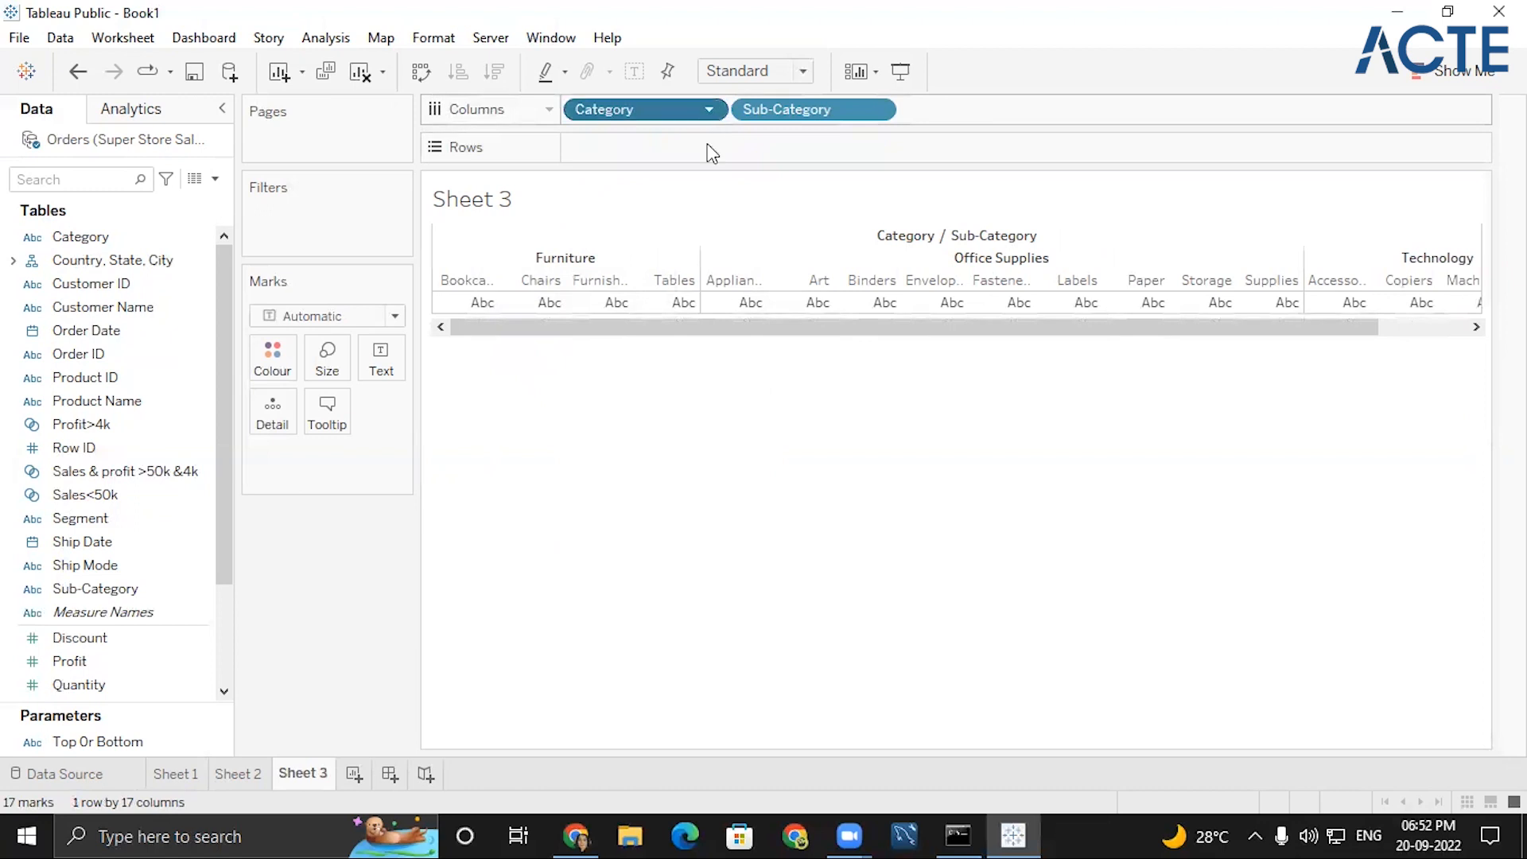
left_click(709, 109)
left_click(670, 543)
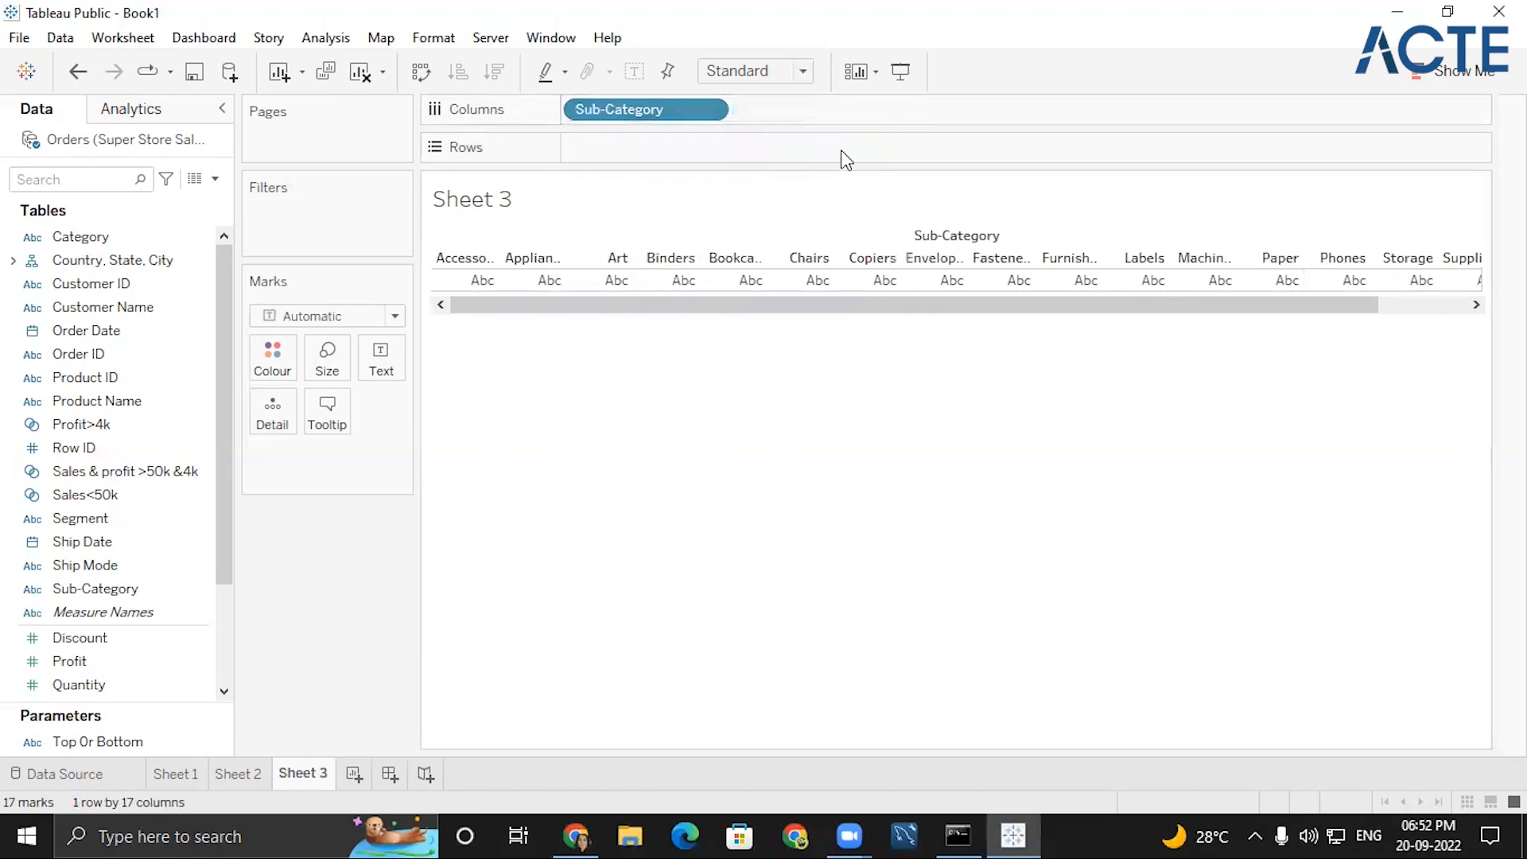
left_click(709, 109)
left_click(670, 509)
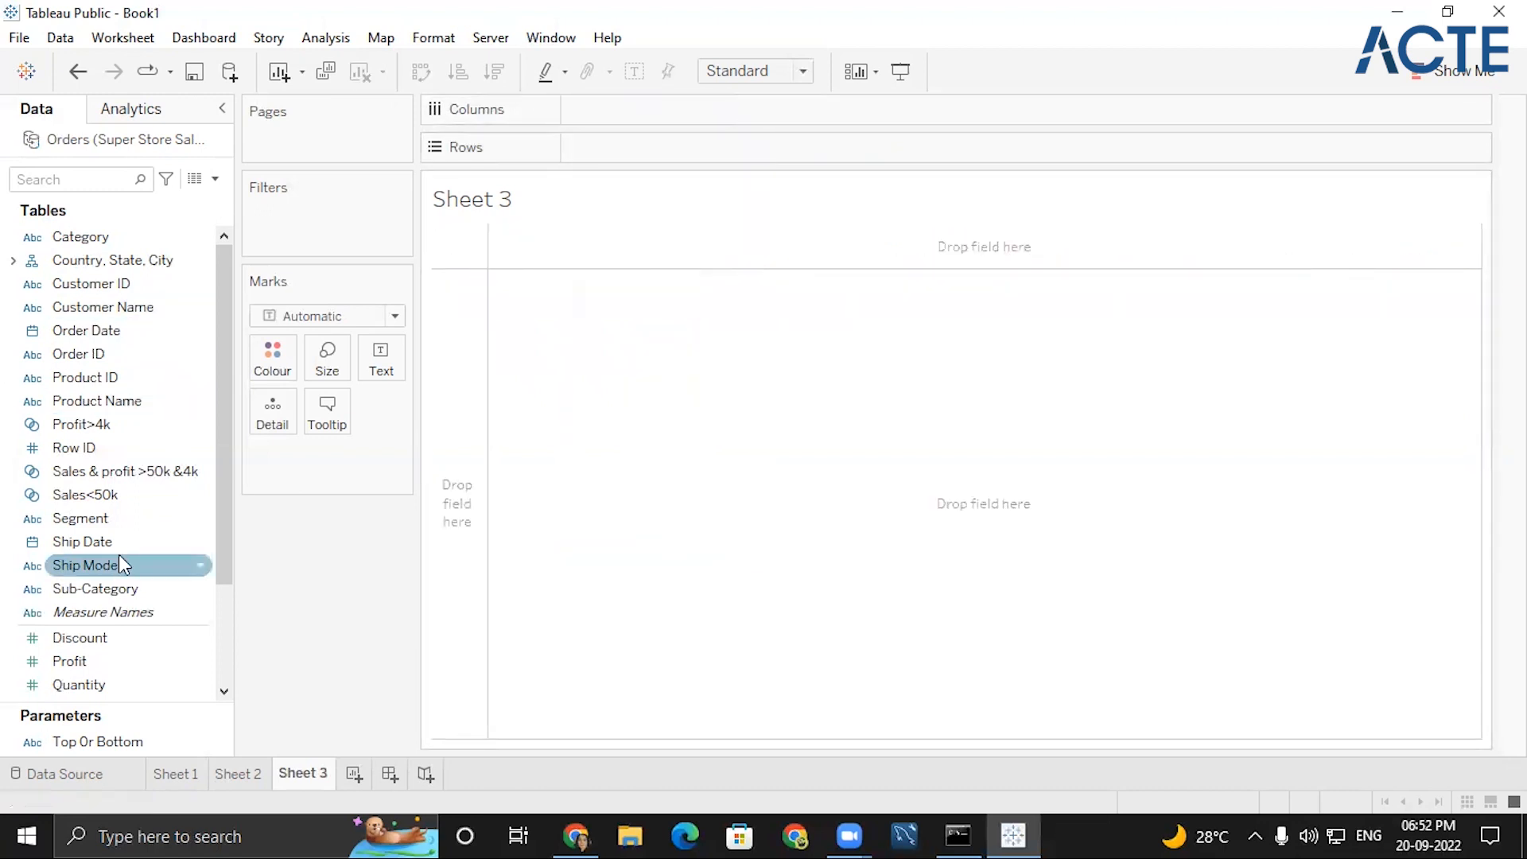
- Create a hierarchy from the Segment field and name it Segment,Category,Sub-category
left_click(202, 521)
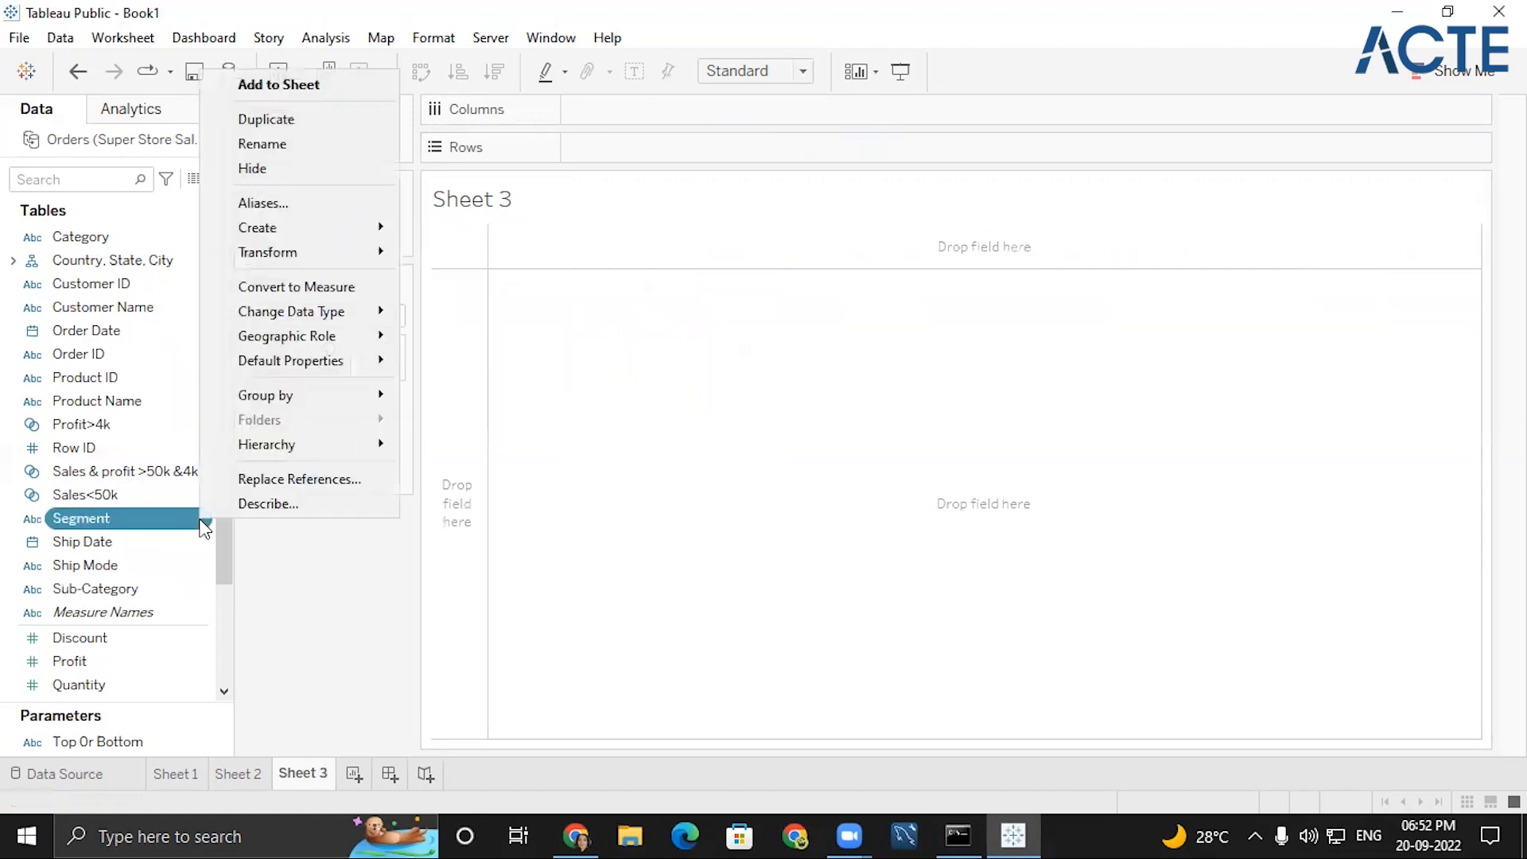
mouse_move(260, 455)
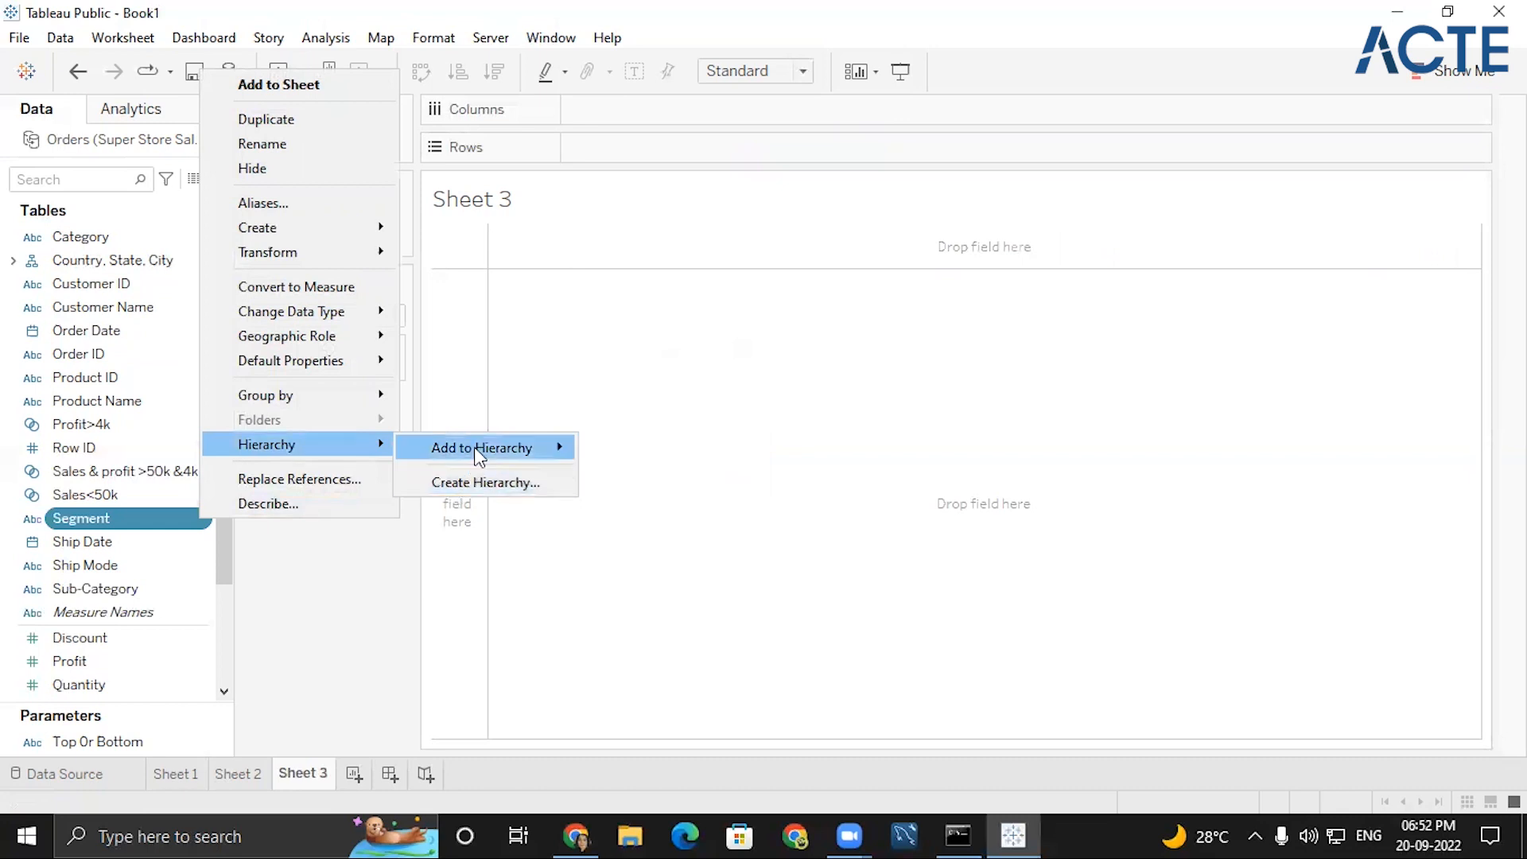
mouse_move(474, 447)
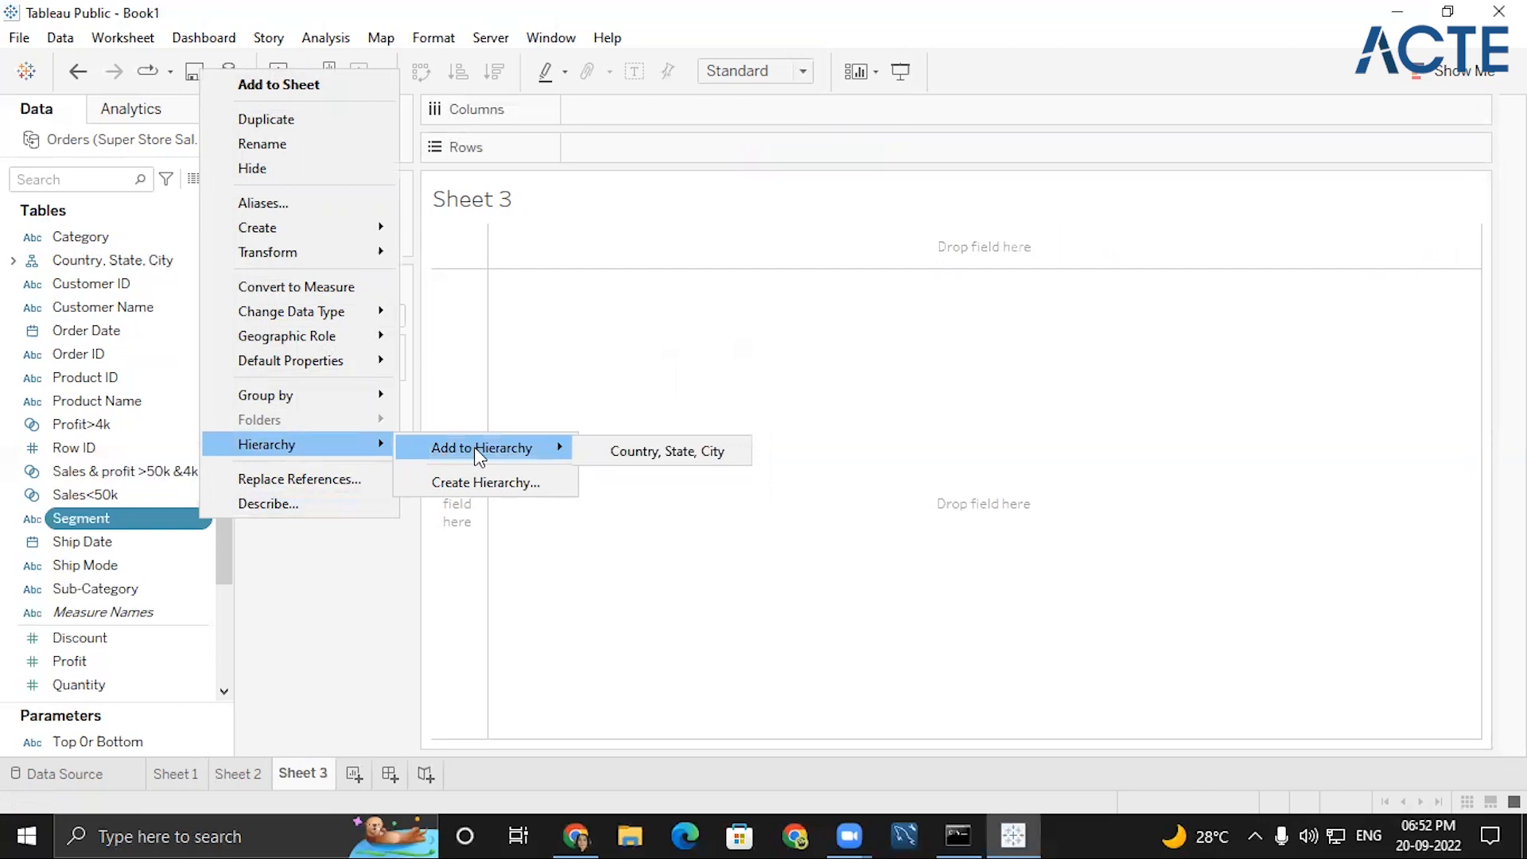
left_click(474, 480)
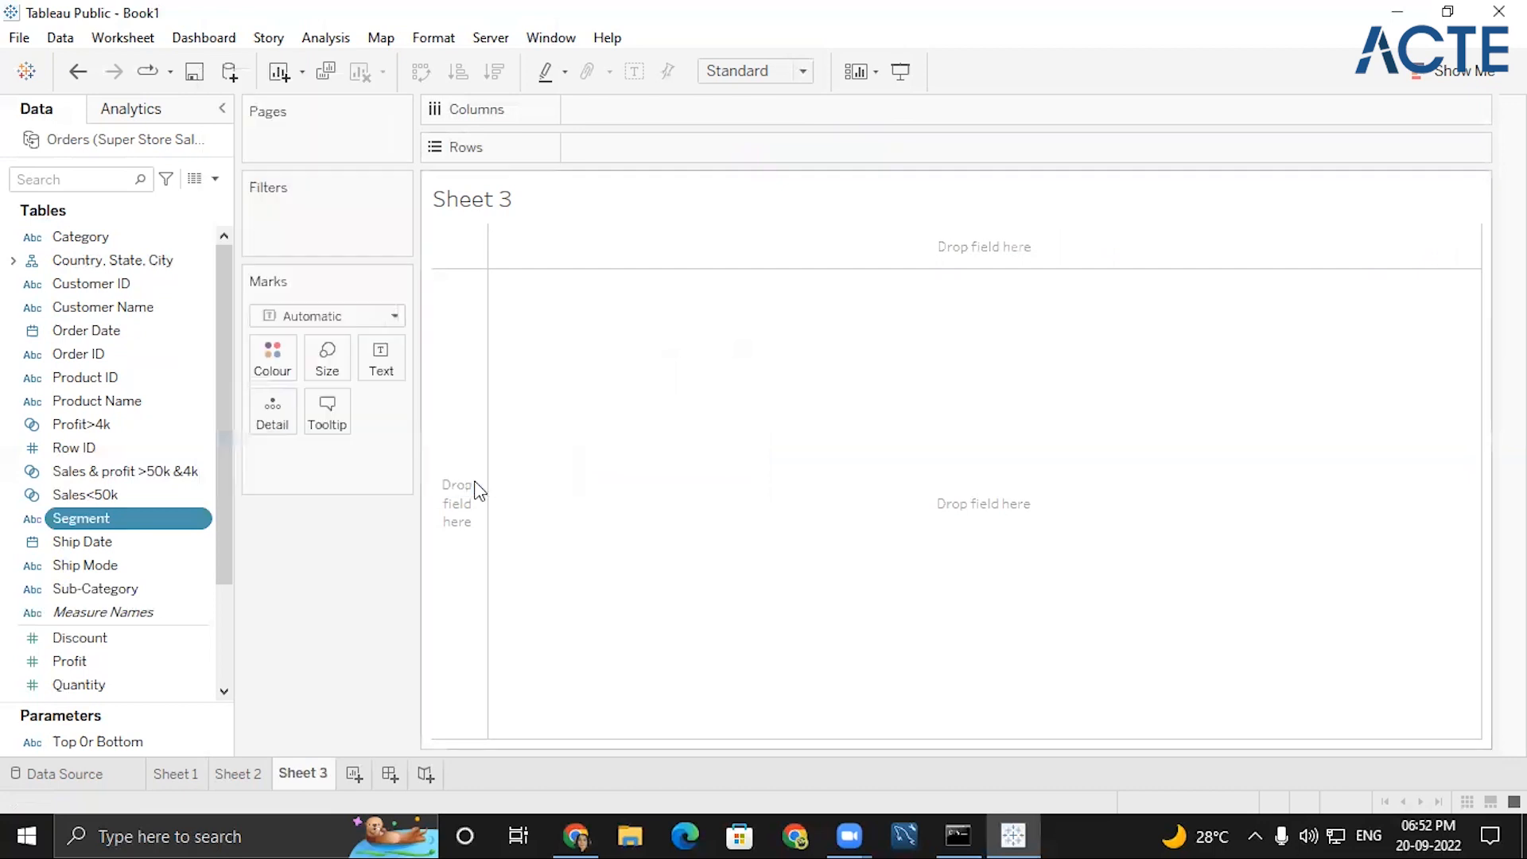
key("Right")
type(",Ca")
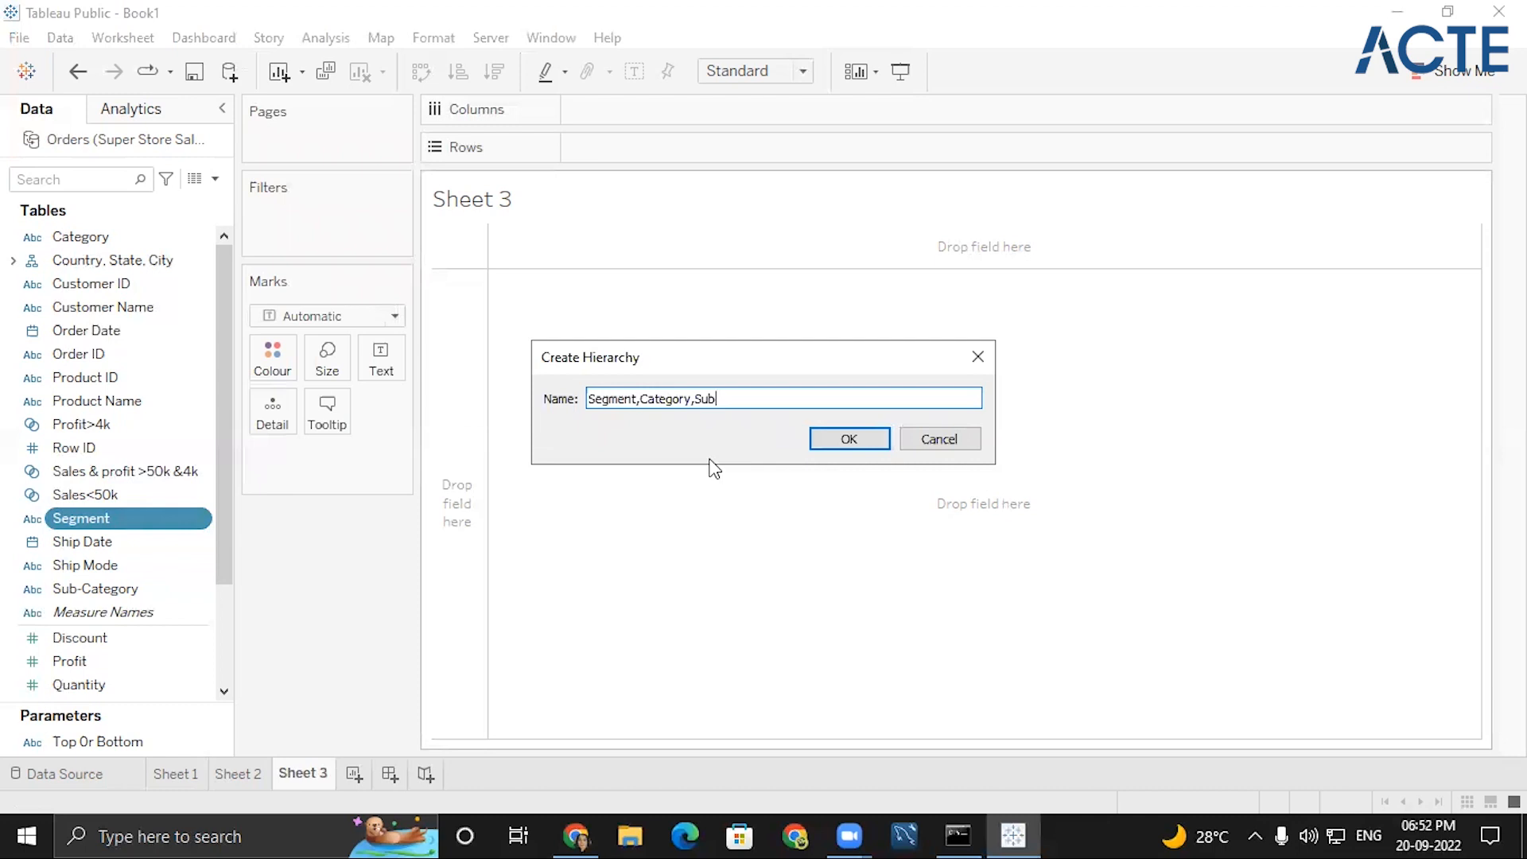
key("Return")
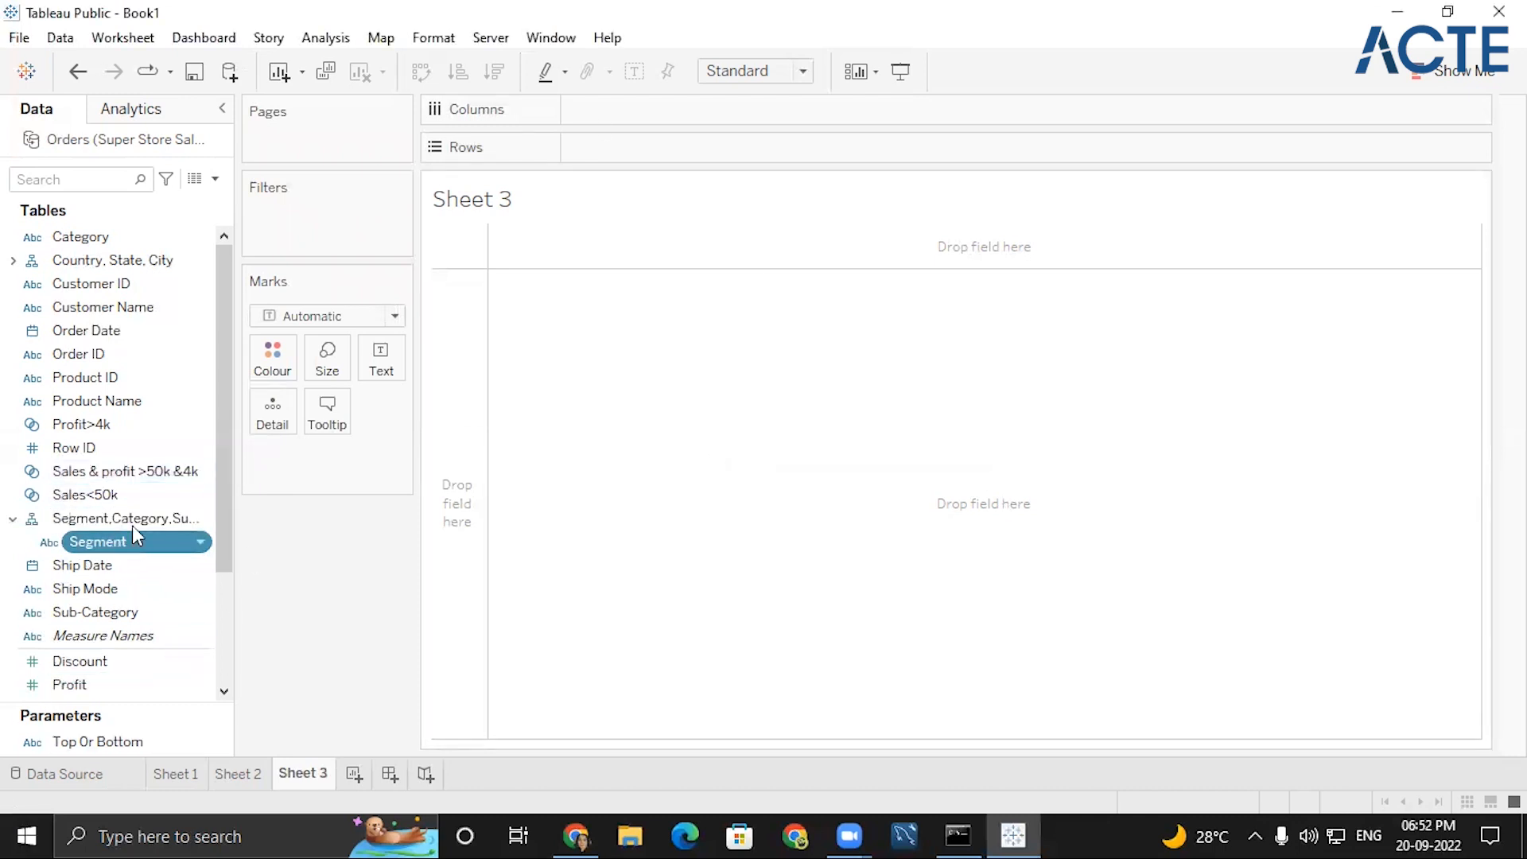
- Add Category and Sub-Category to the Segment,Category,Sub-category hierarchy, in that order below Segment
left_click_drag(218, 496, 223, 565)
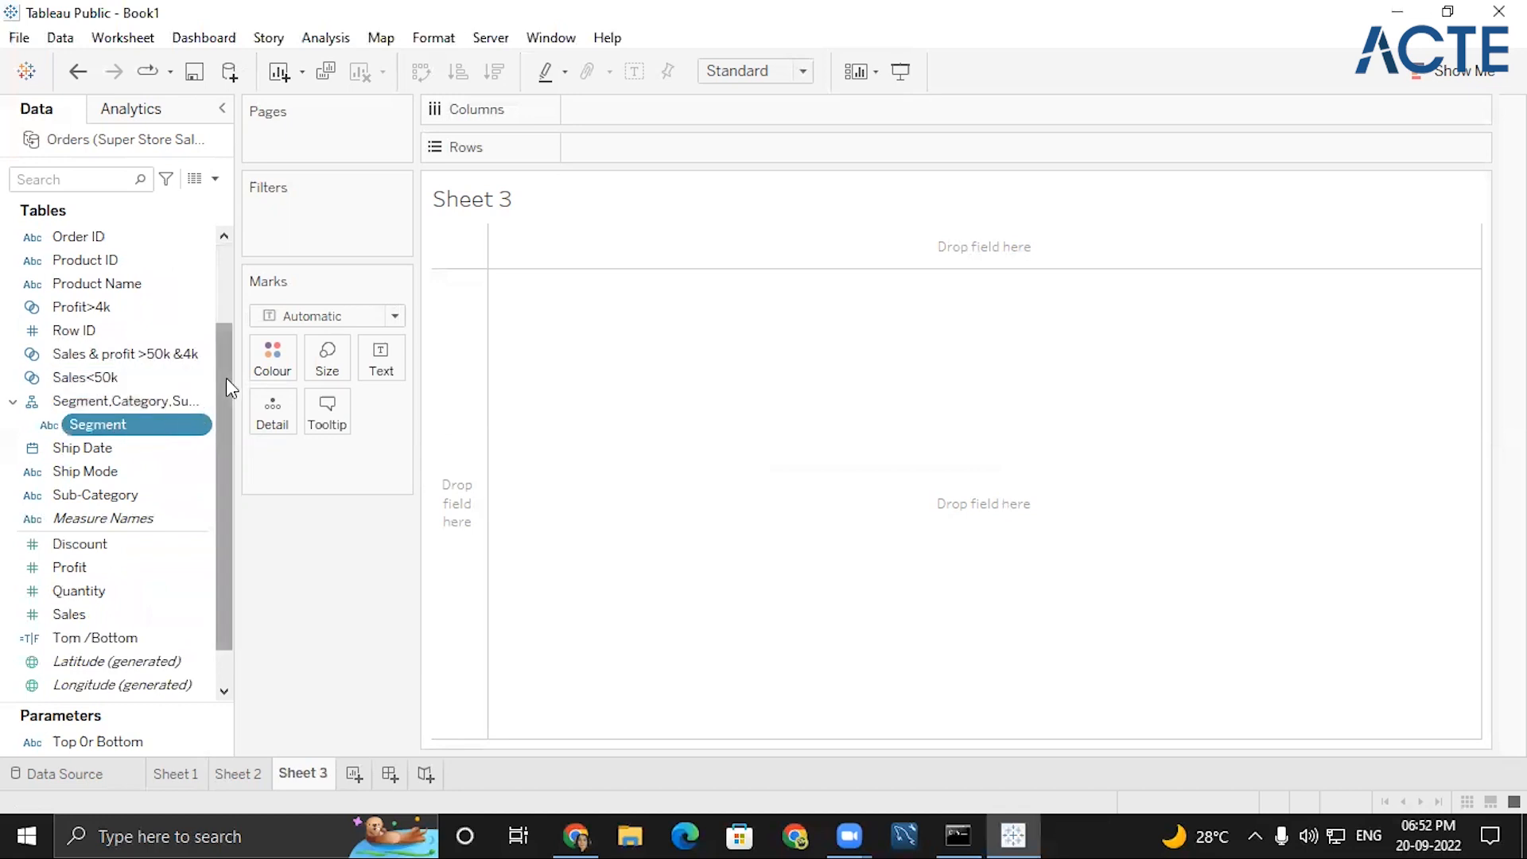
left_click_drag(226, 378, 226, 276)
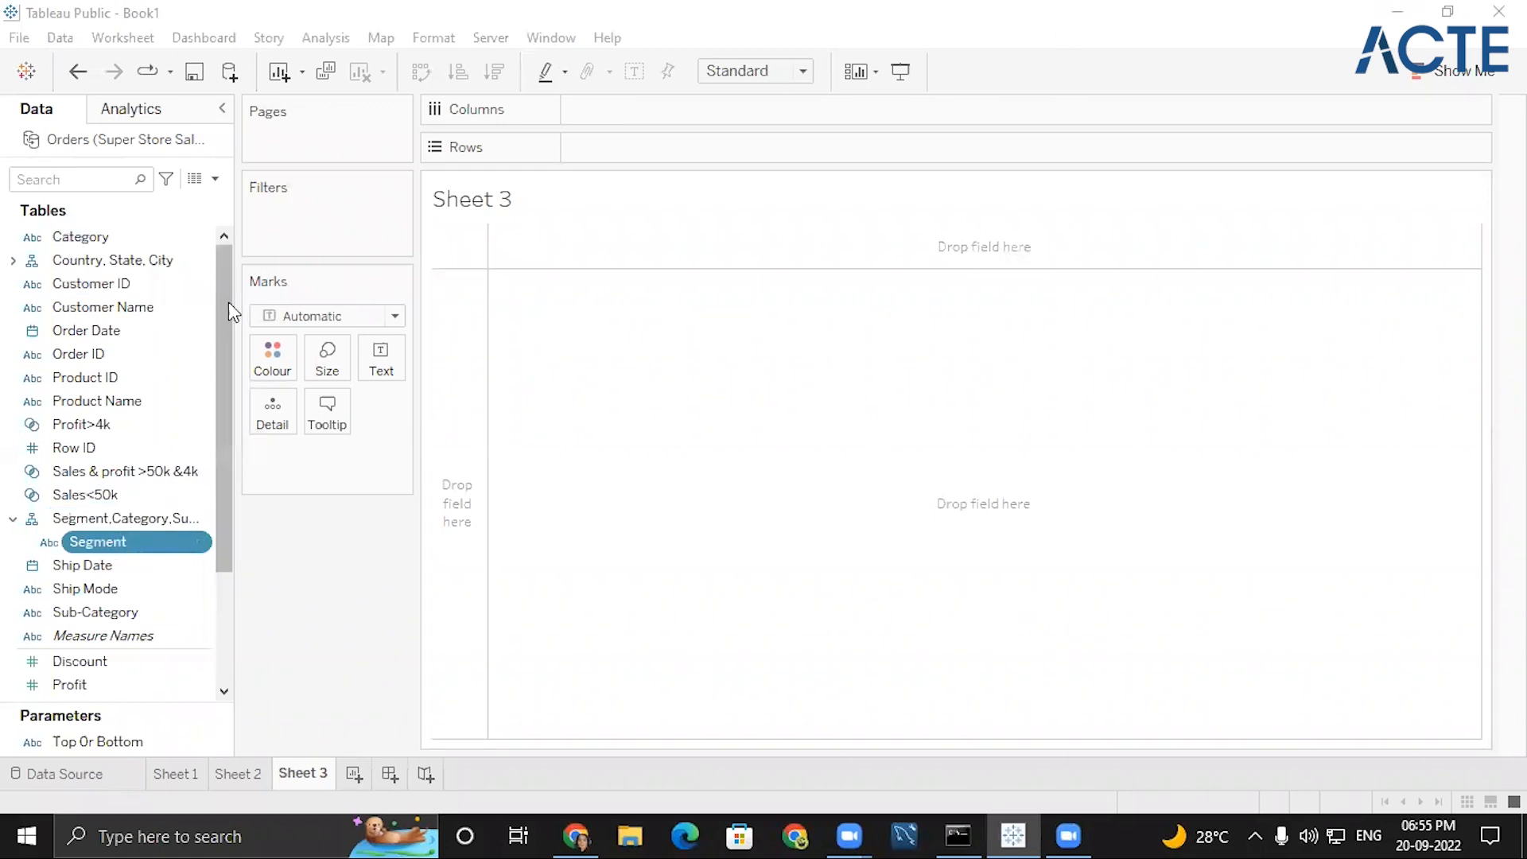
left_click(199, 239)
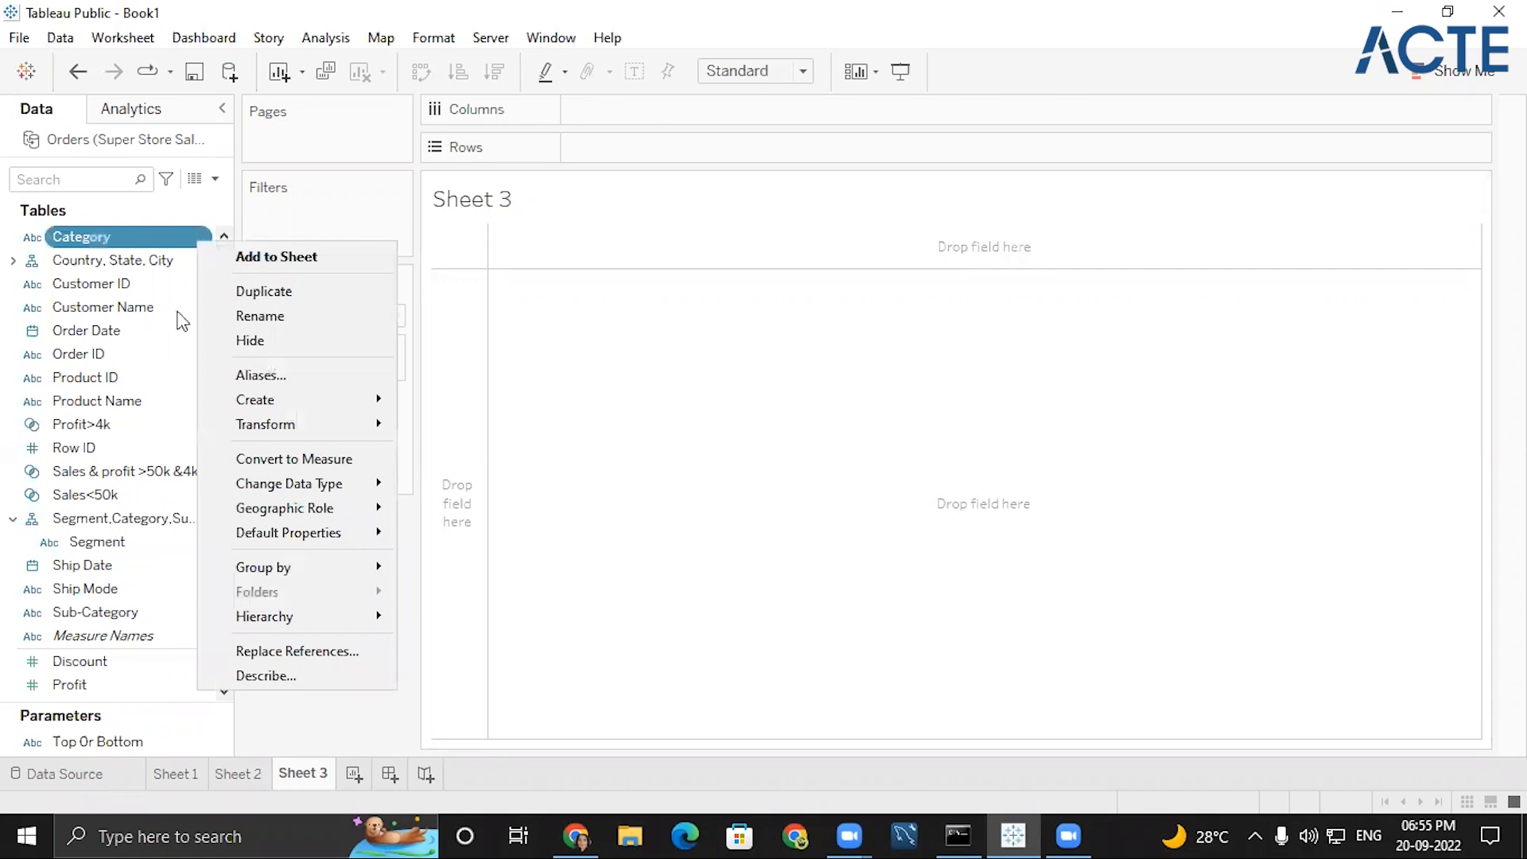
mouse_move(313, 622)
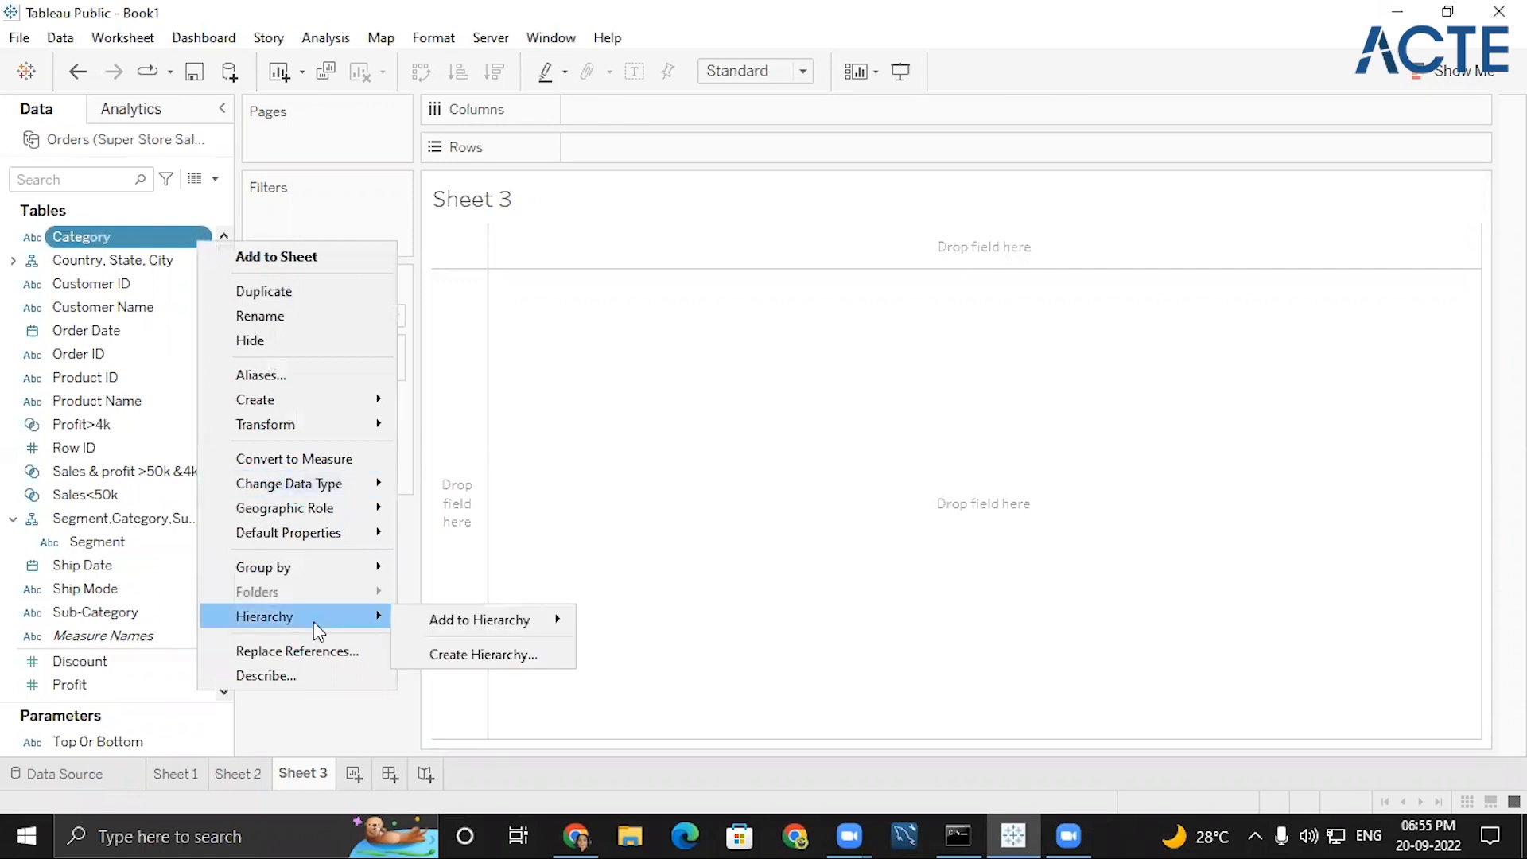
mouse_move(409, 622)
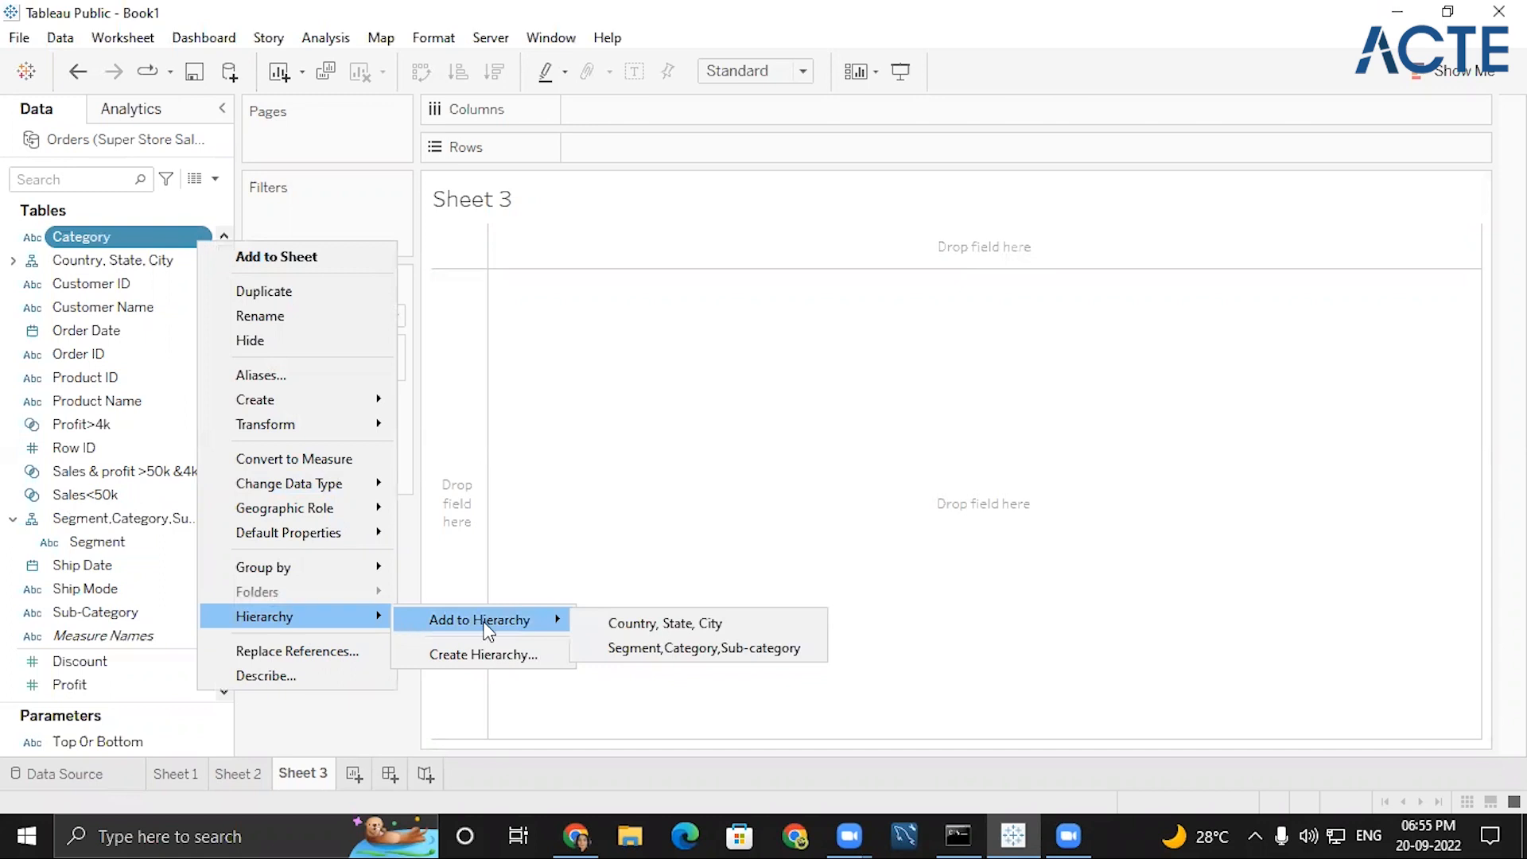
left_click(700, 650)
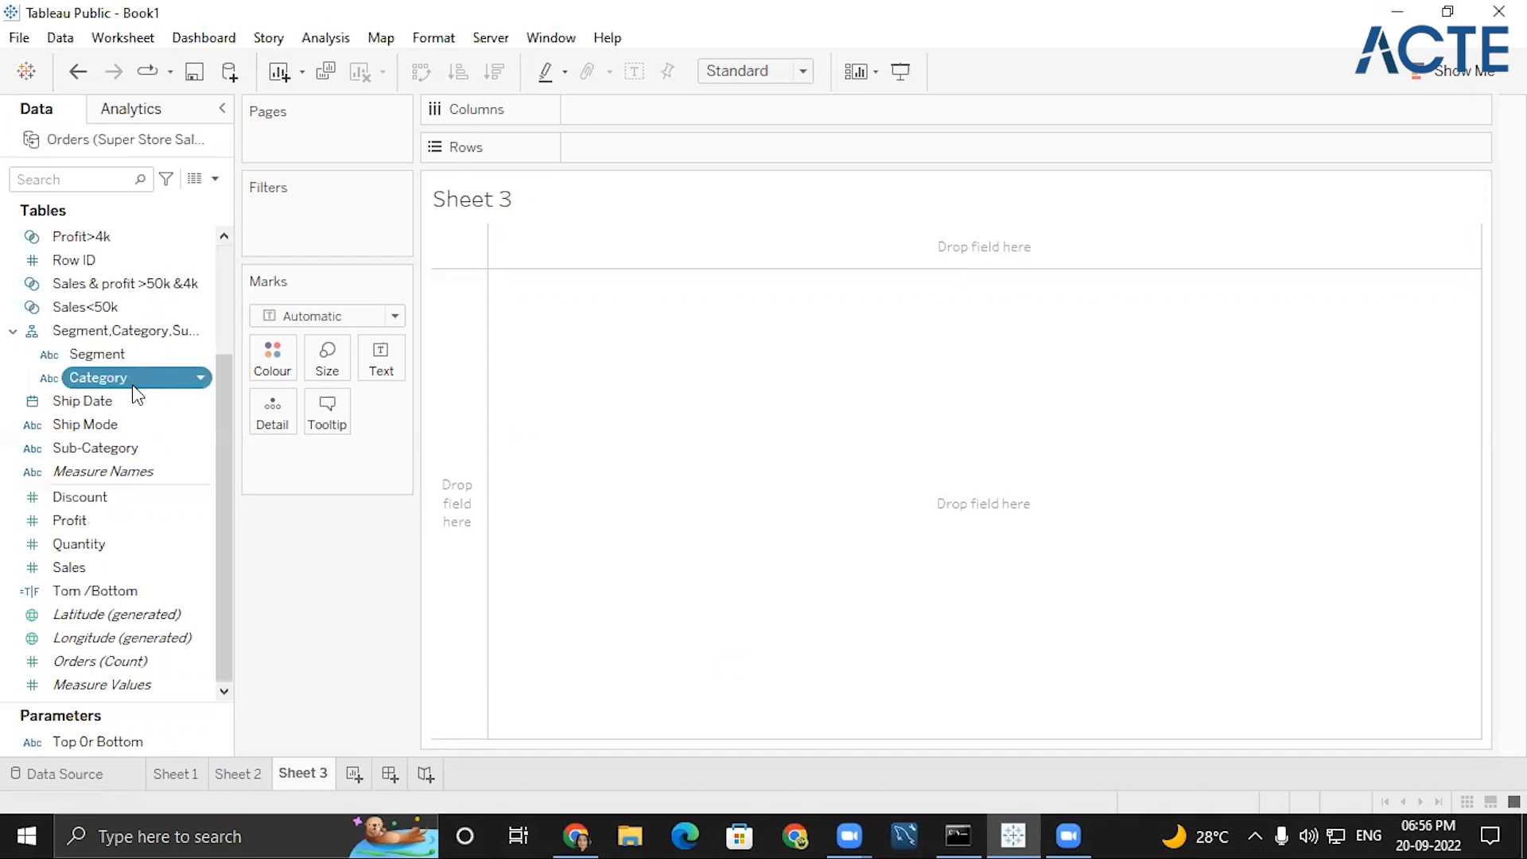
left_click(108, 450)
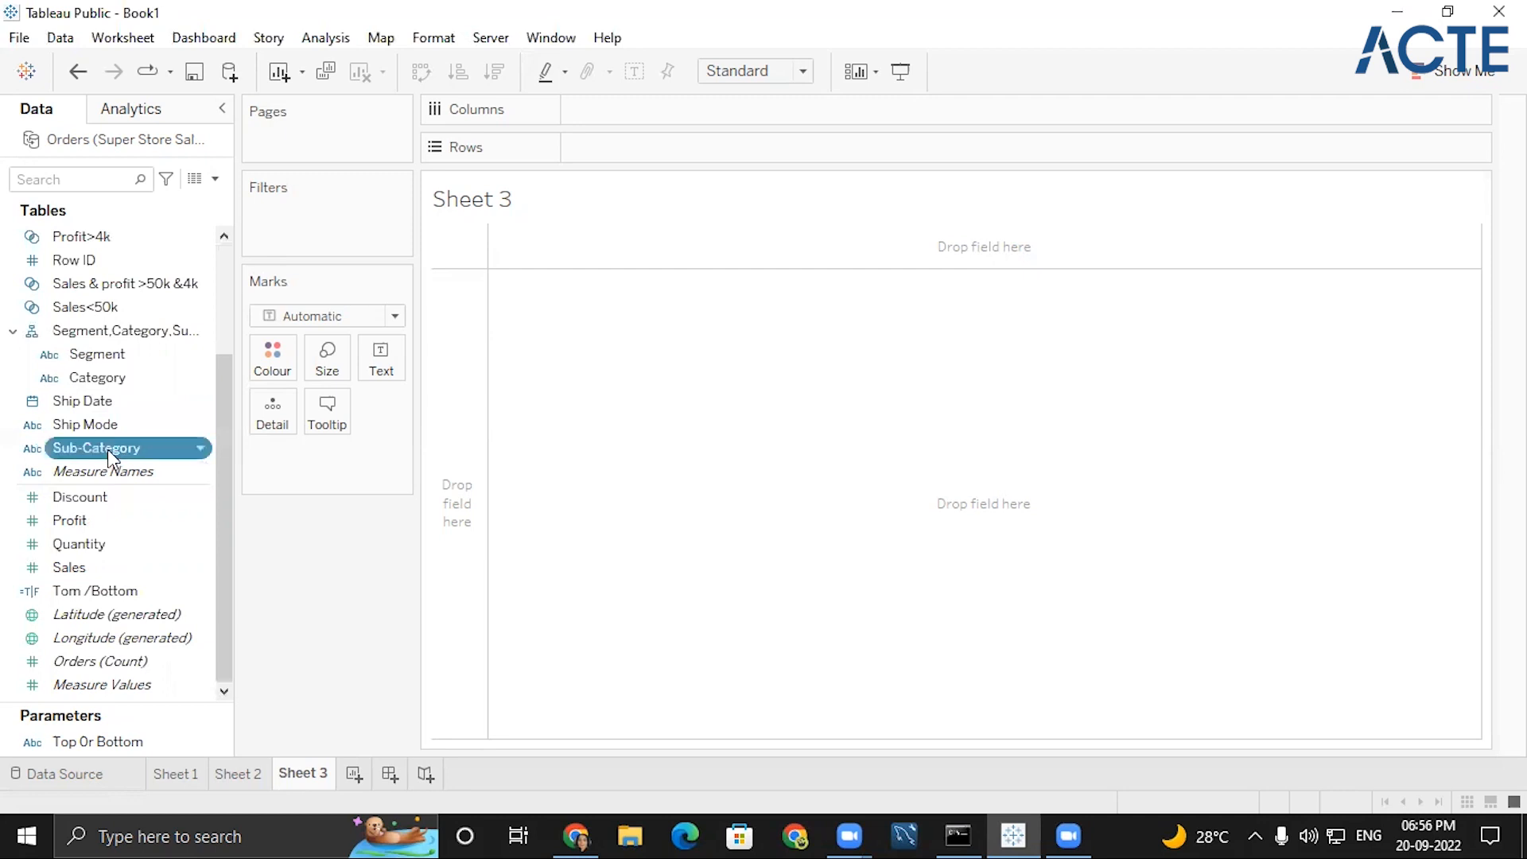
left_click_drag(107, 450, 112, 381)
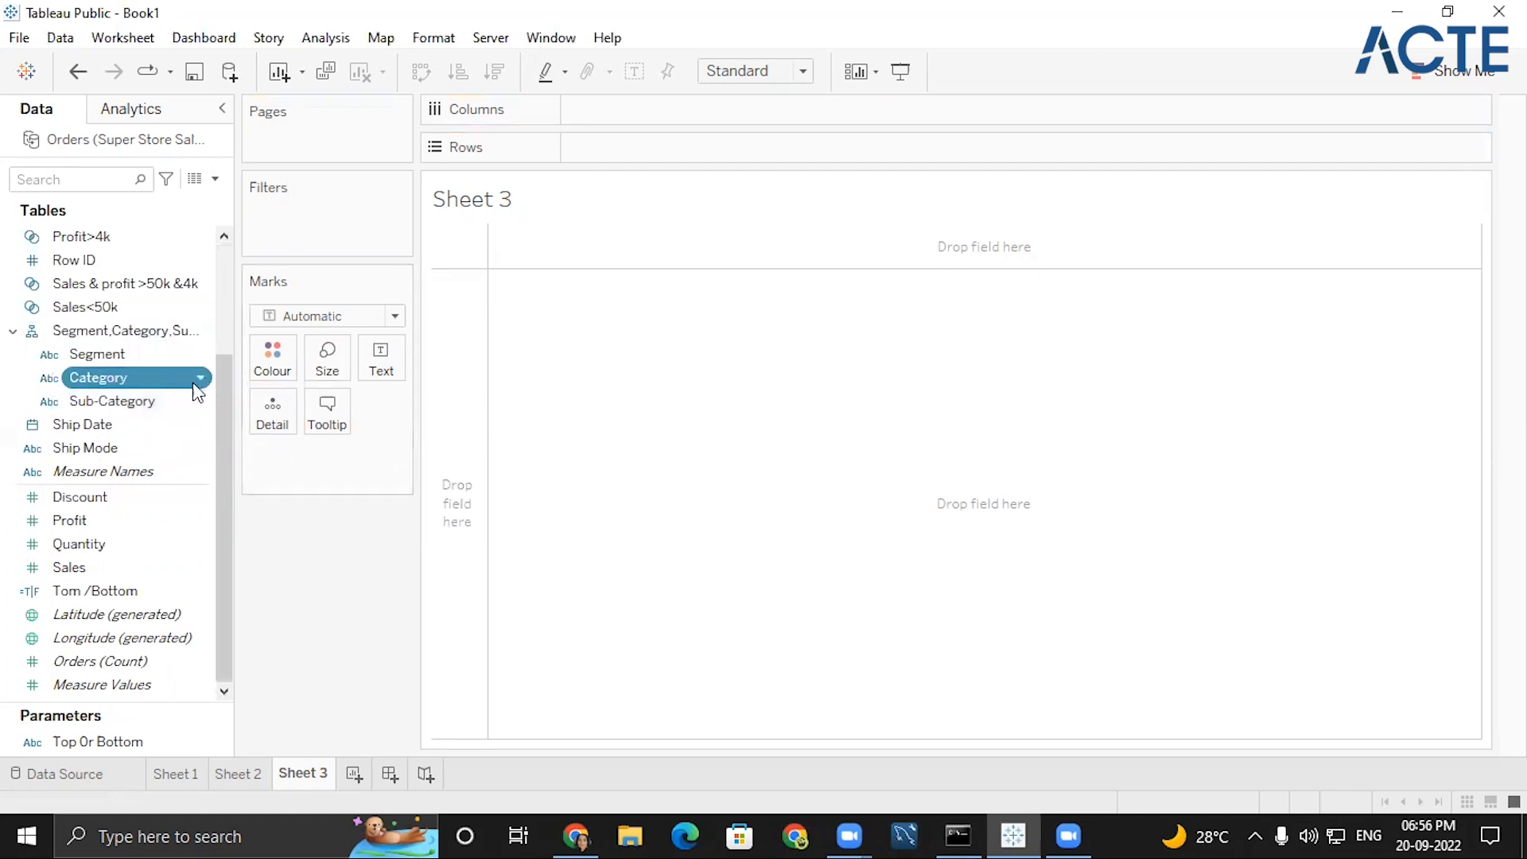
- Place the Segment,Category,Sub-category hierarchy on the sheet with Profit and display them as a horizontal bar chart
double_click(121, 341)
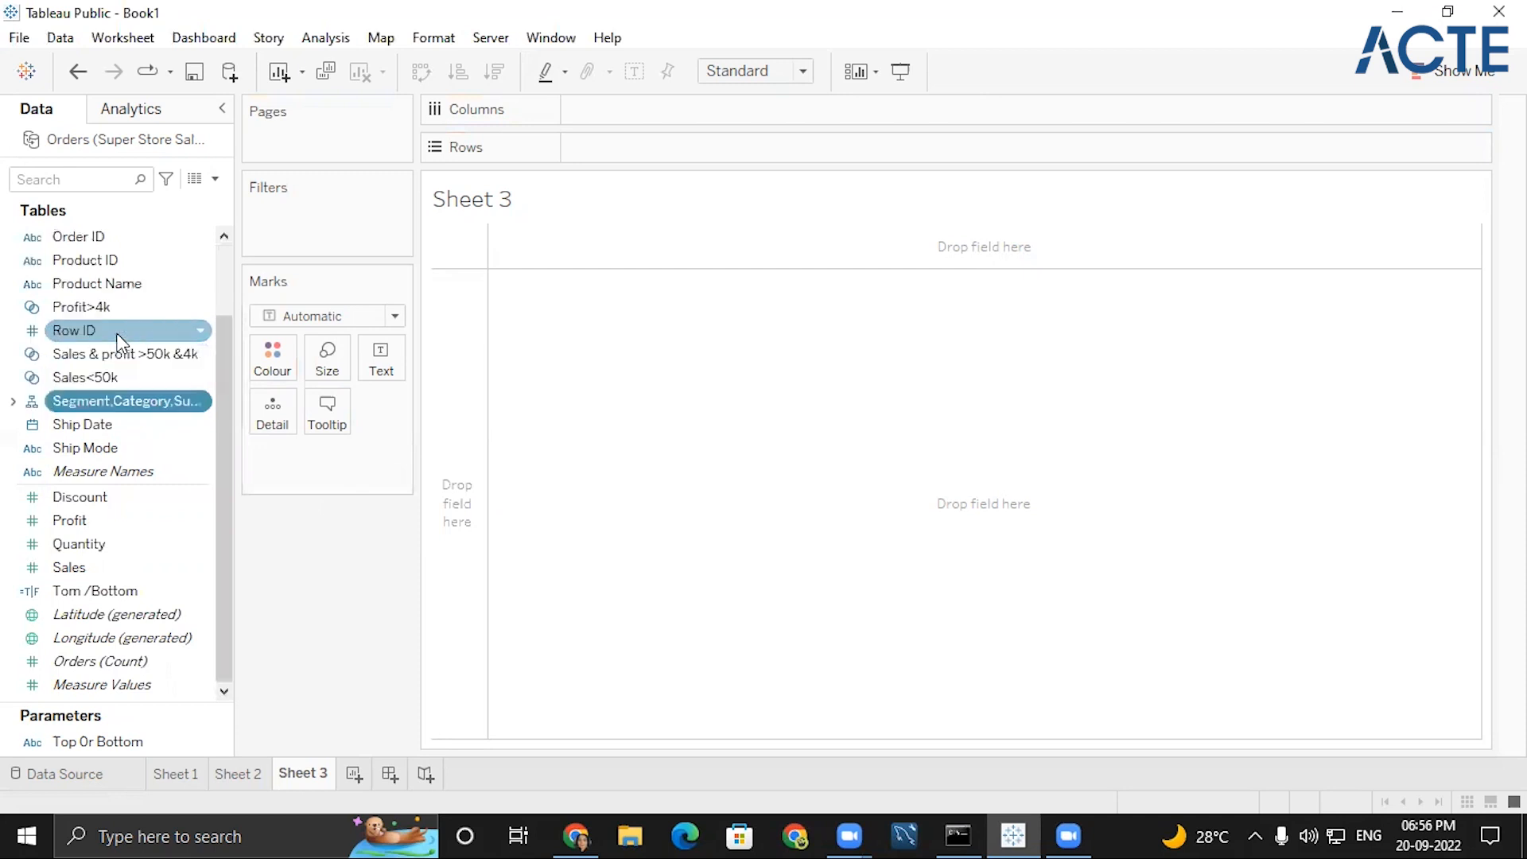
double_click(132, 397)
left_click_drag(132, 398, 692, 171)
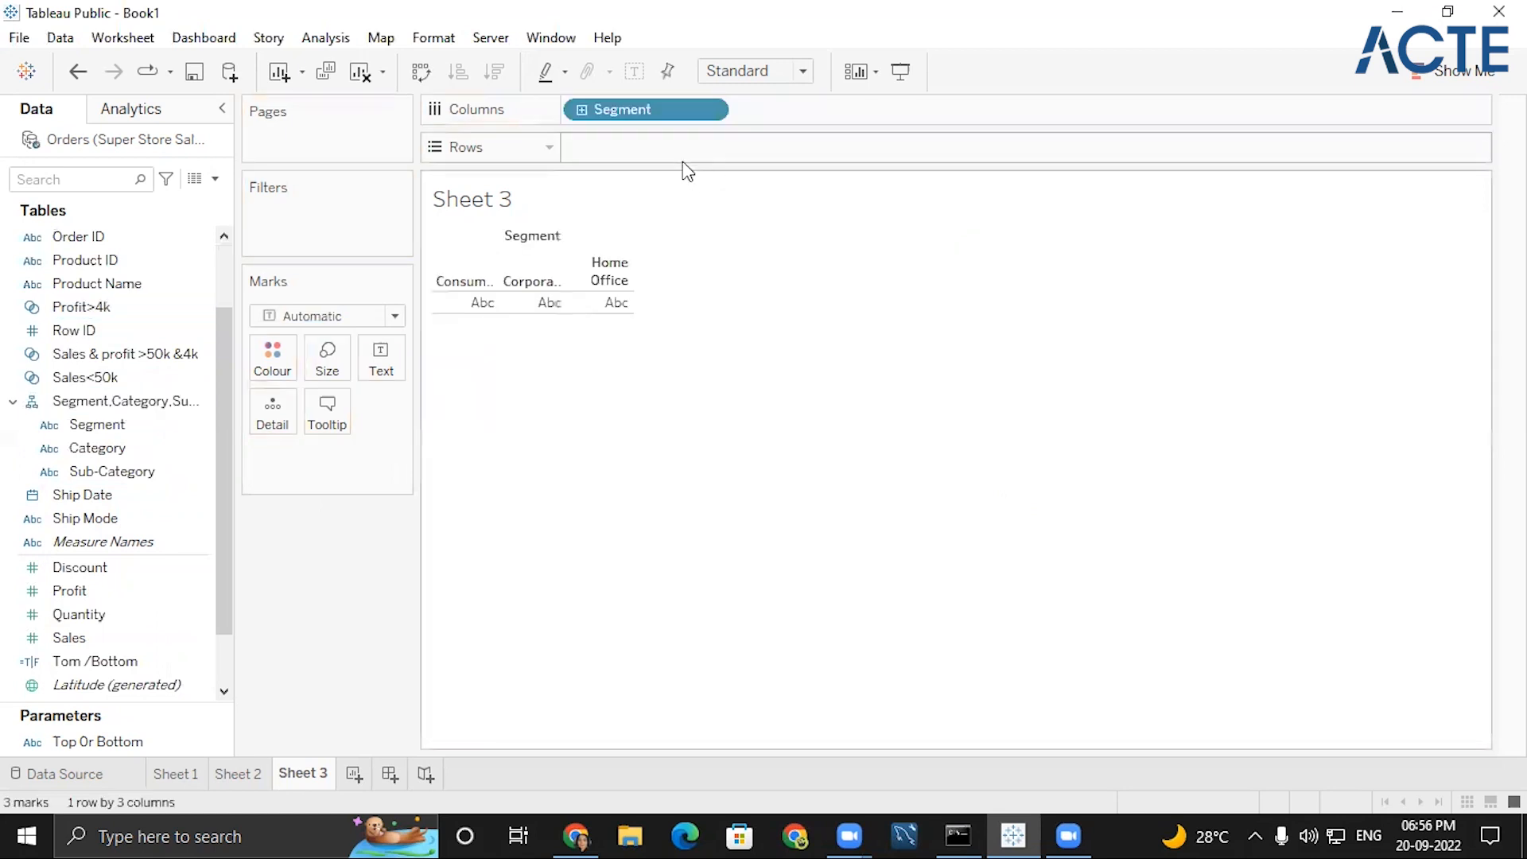
double_click(97, 598)
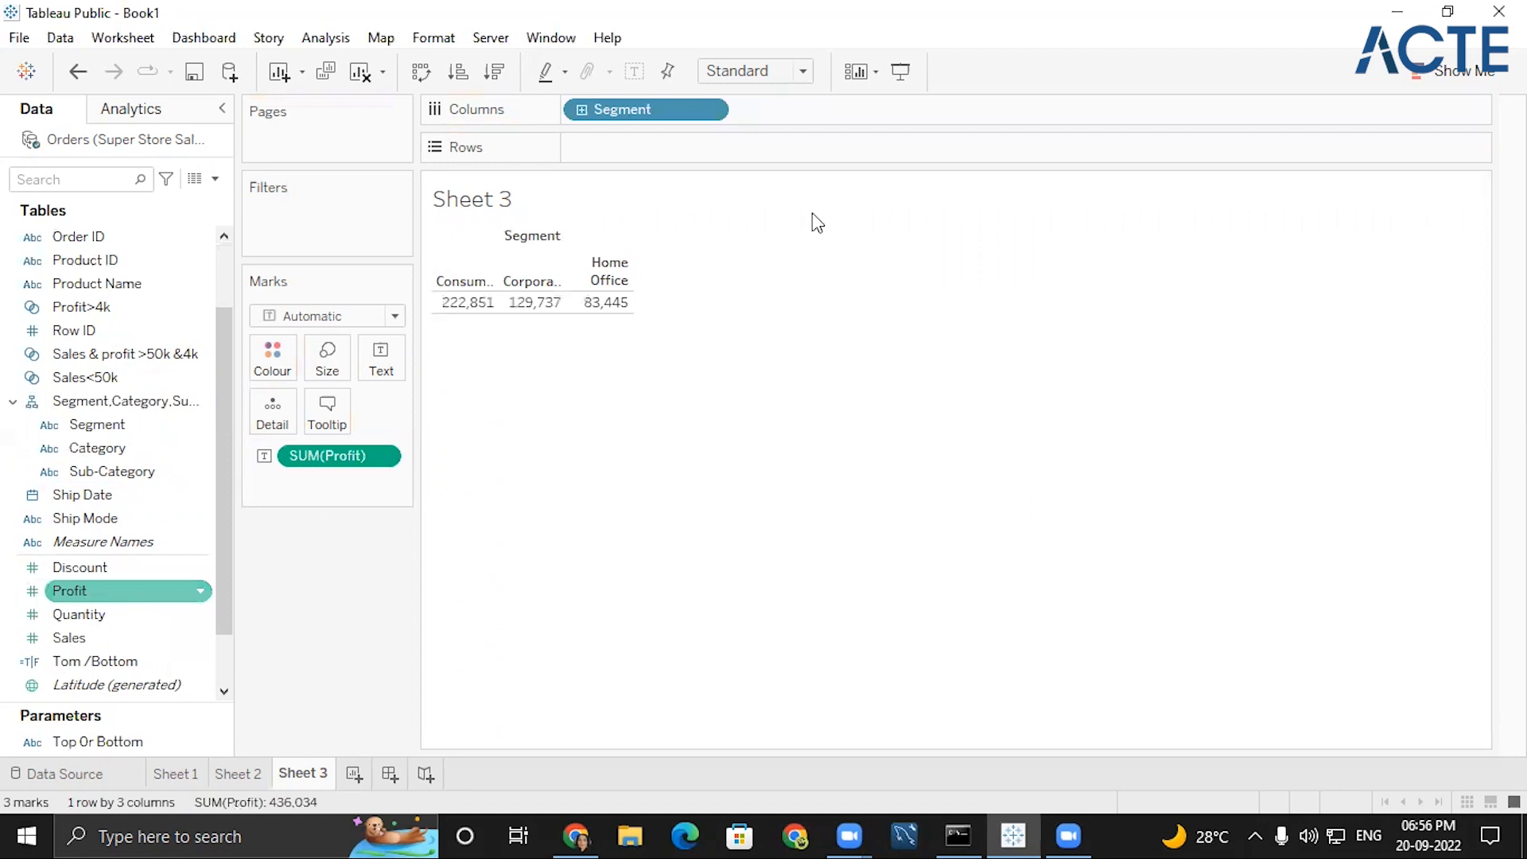
left_click(1409, 73)
left_click(1330, 252)
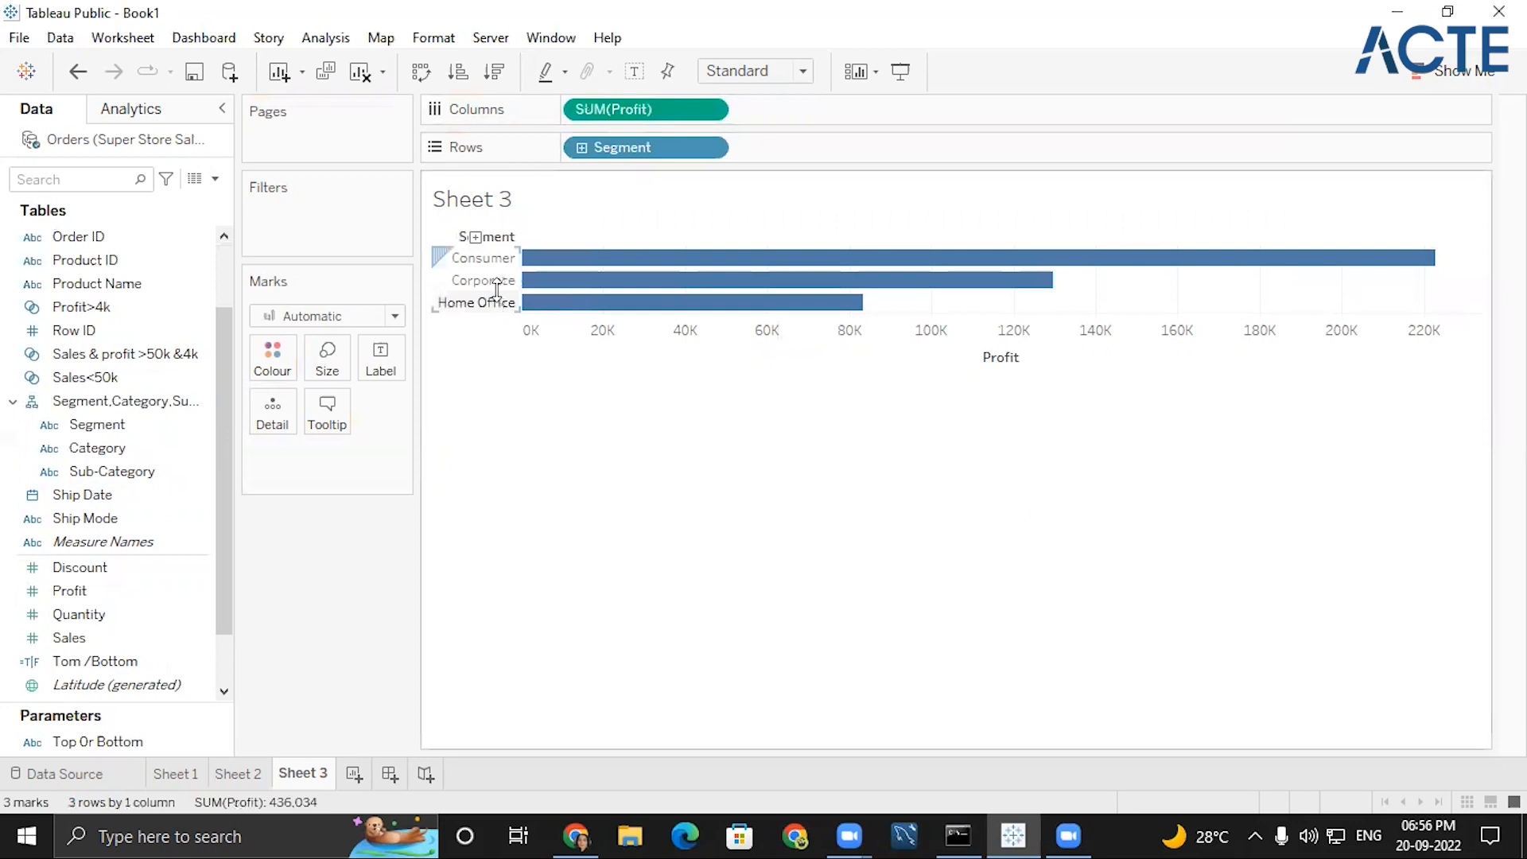
- Drill the Segment rows down to Category and sort the categories by Profit in descending order
left_click(581, 147)
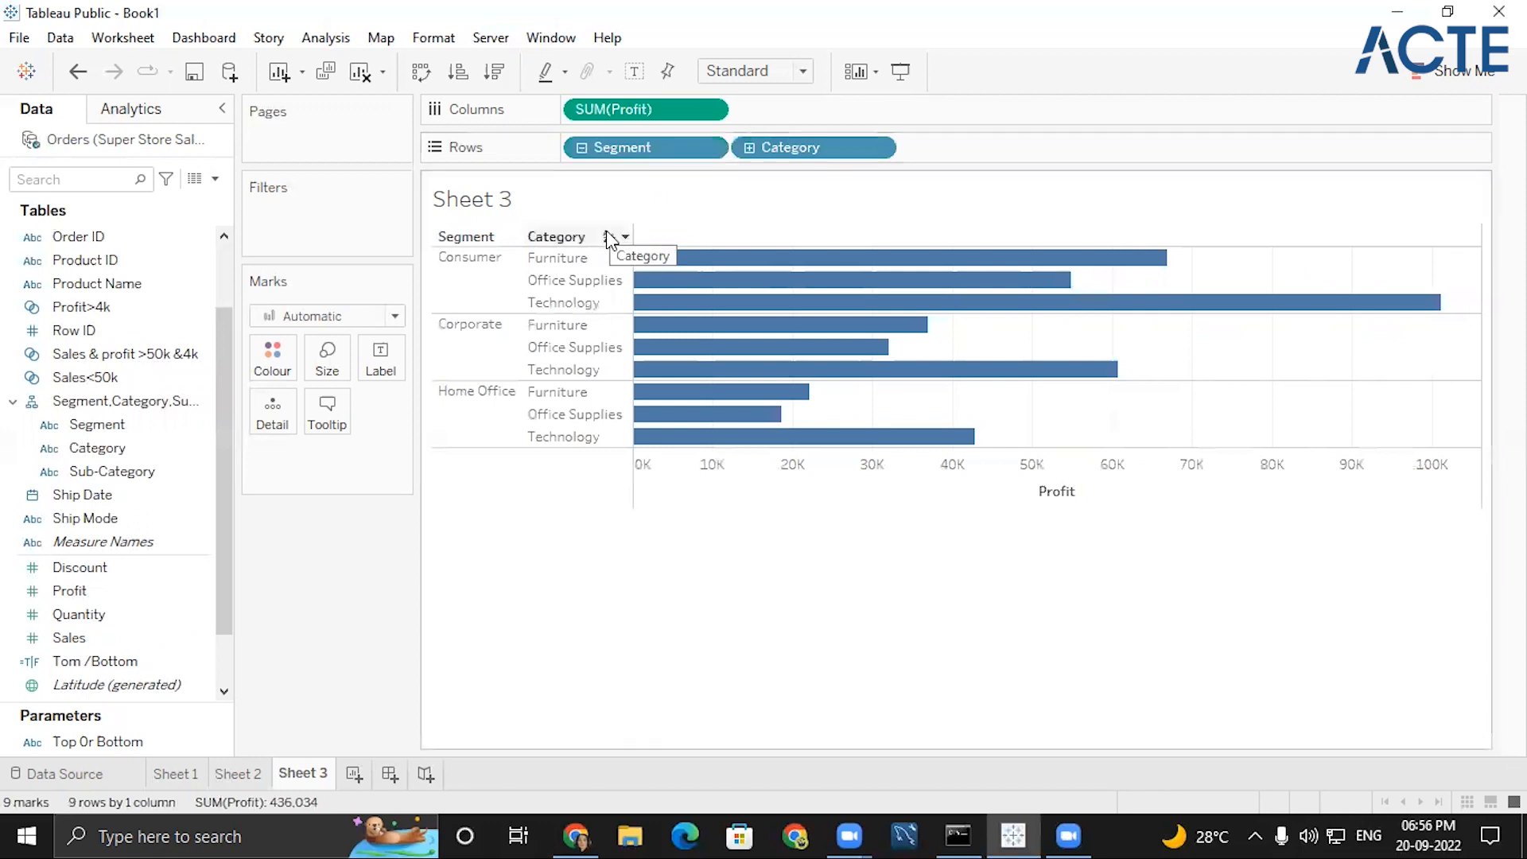
left_click(1088, 493)
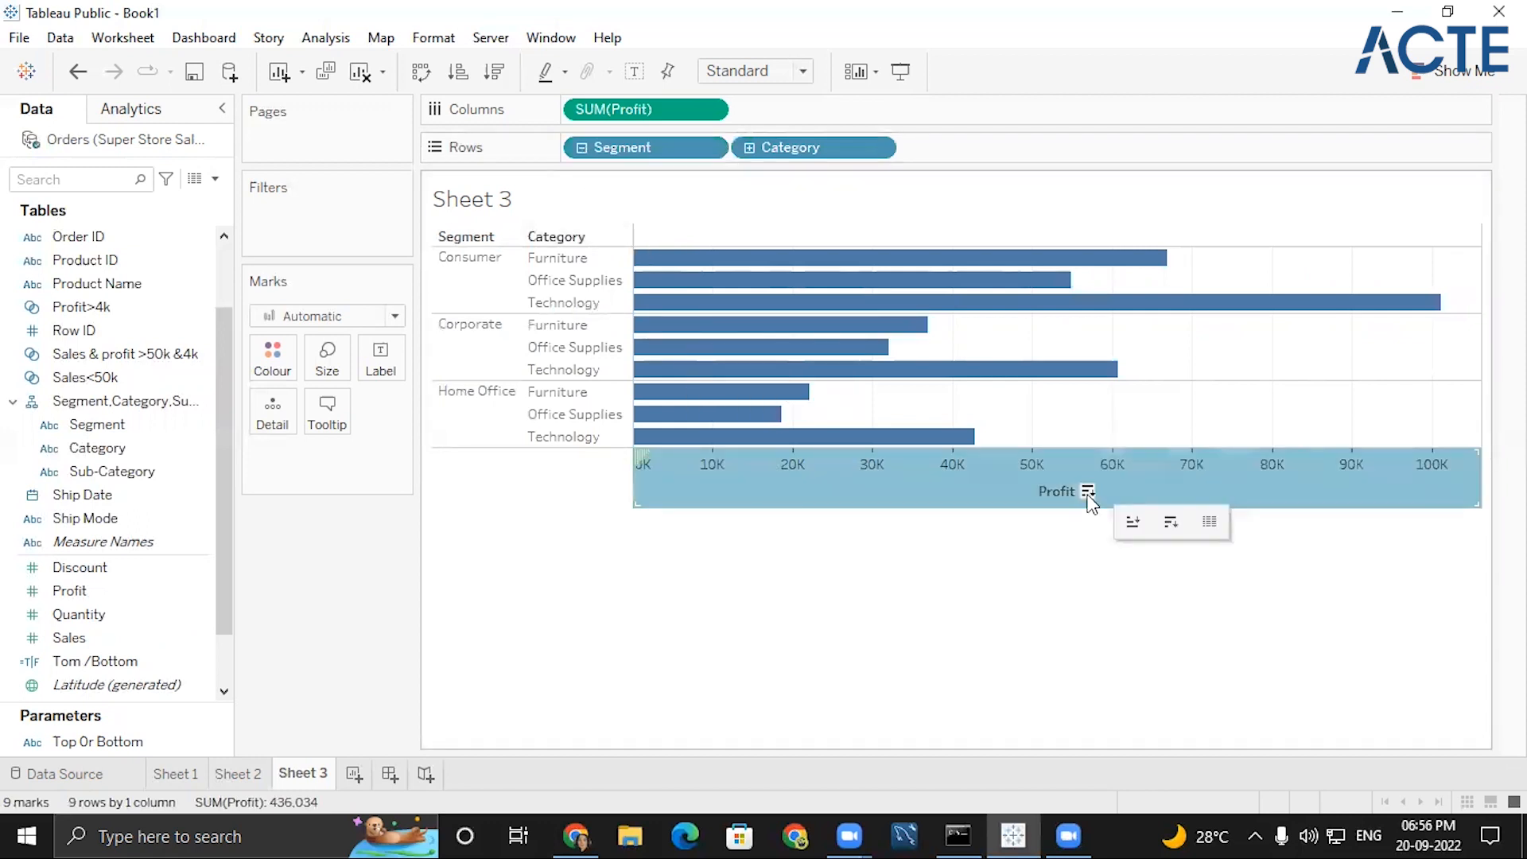
left_click(1088, 493)
left_click(868, 567)
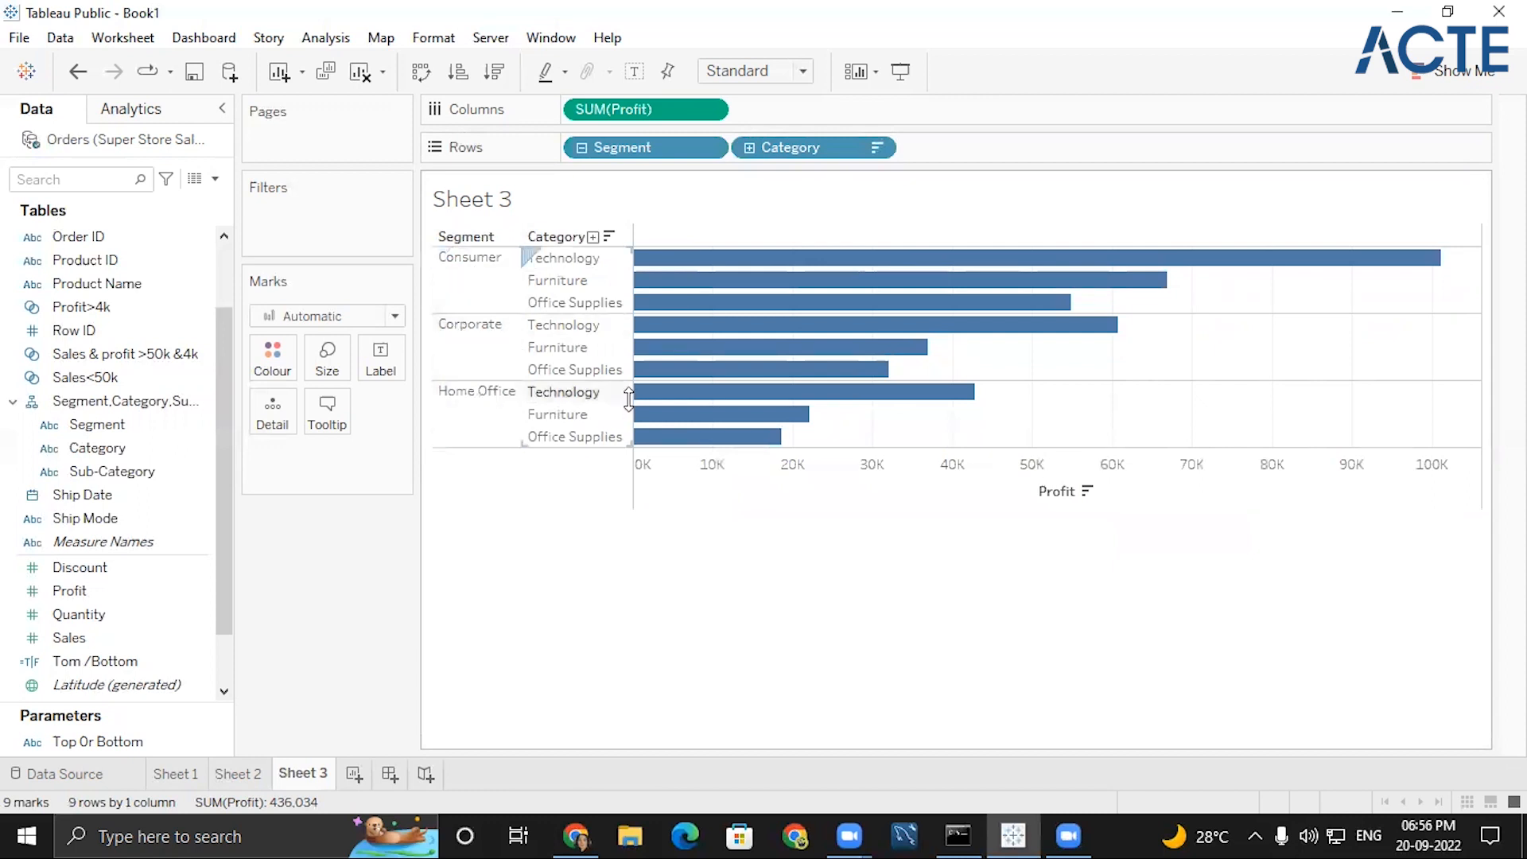
- Drill the Category rows down to Sub-Category and sort the sub-categories by Profit in descending order
left_click(748, 147)
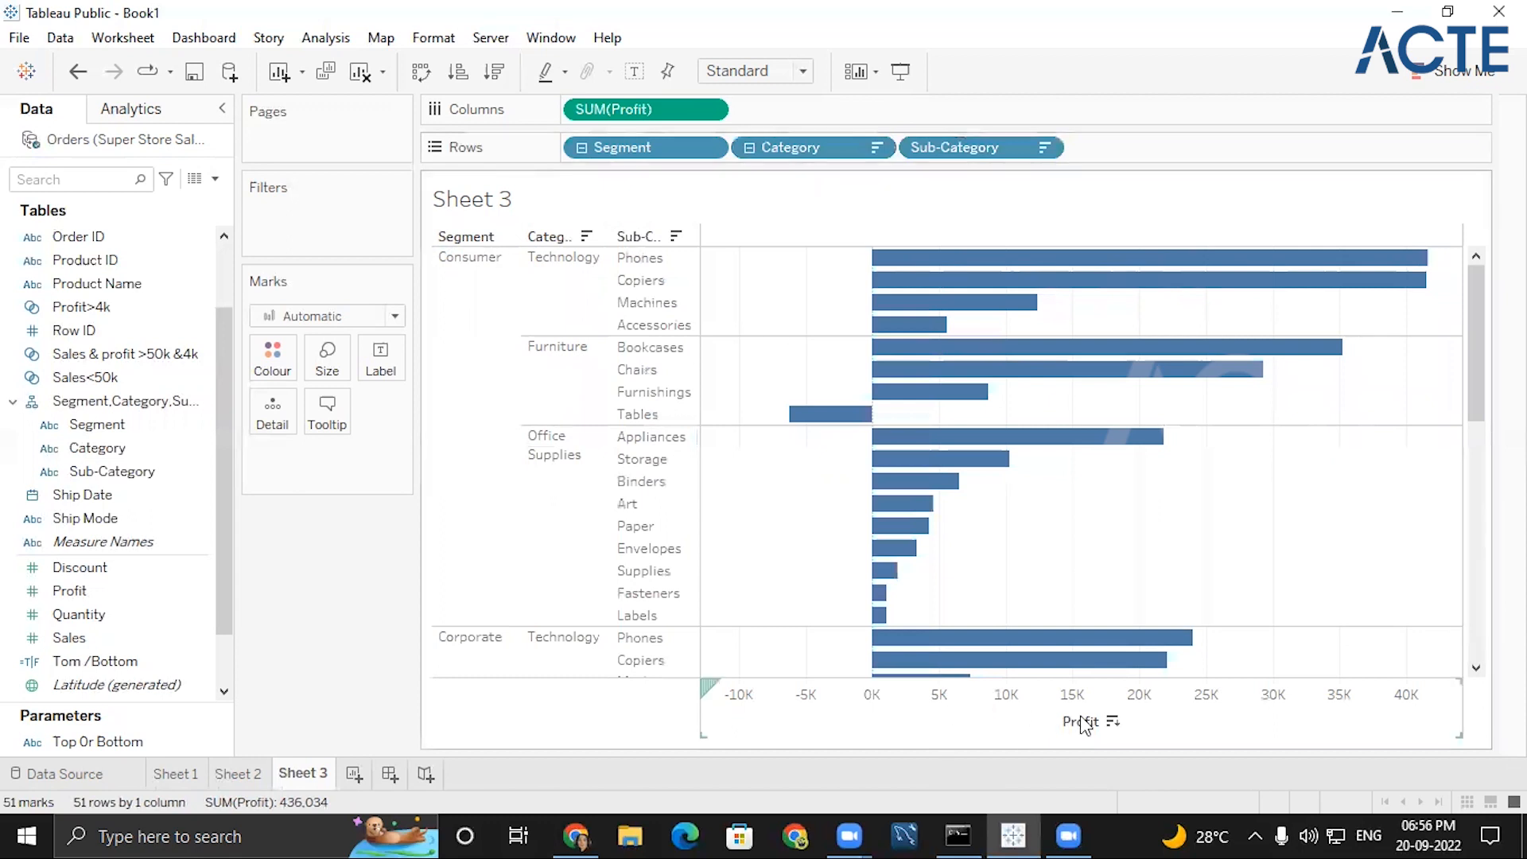
left_click(1113, 722)
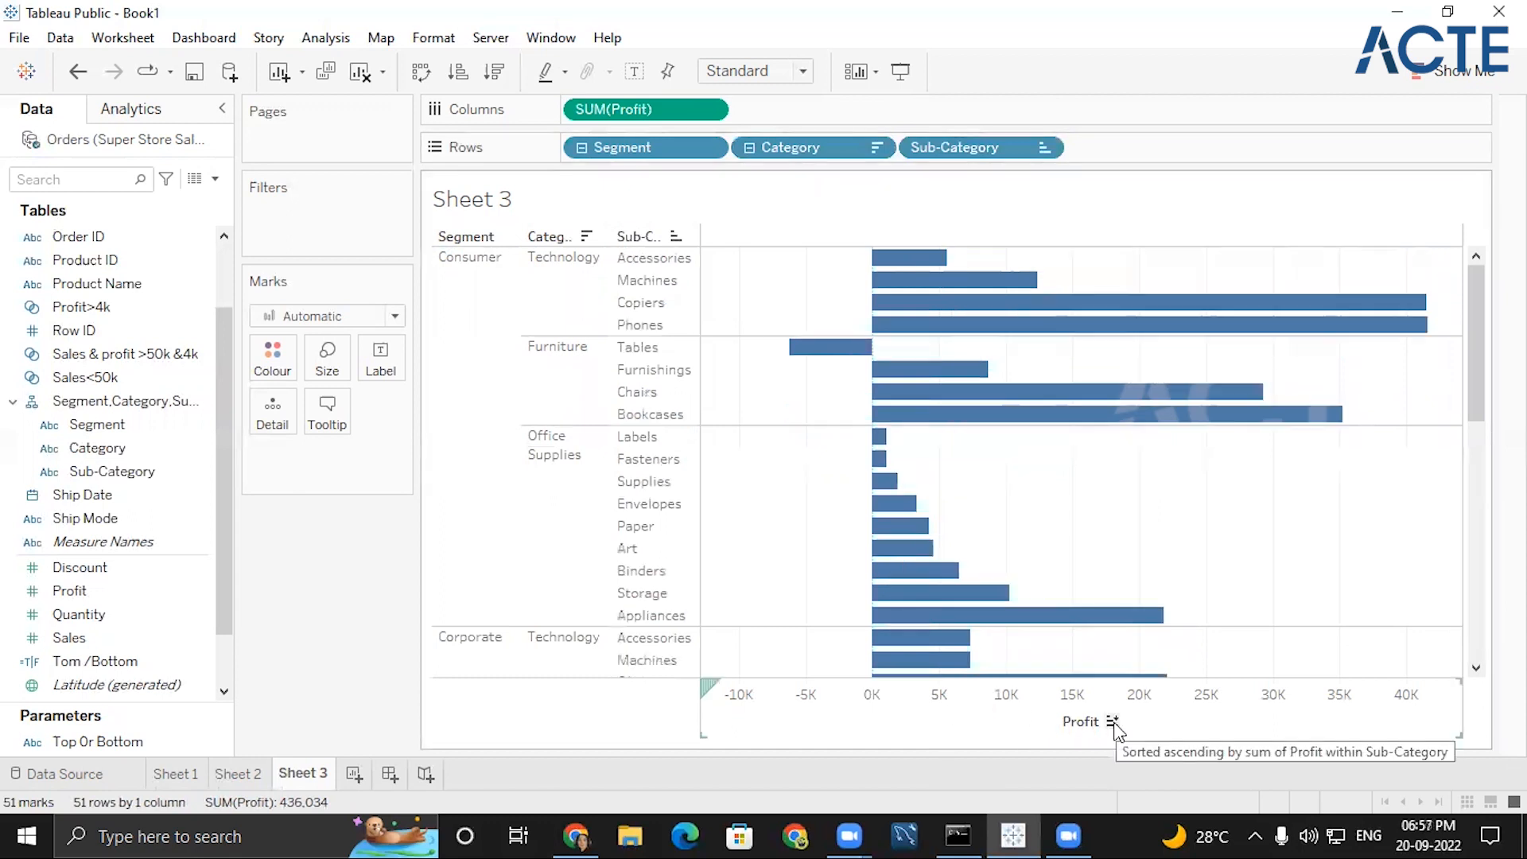
left_click(1112, 722)
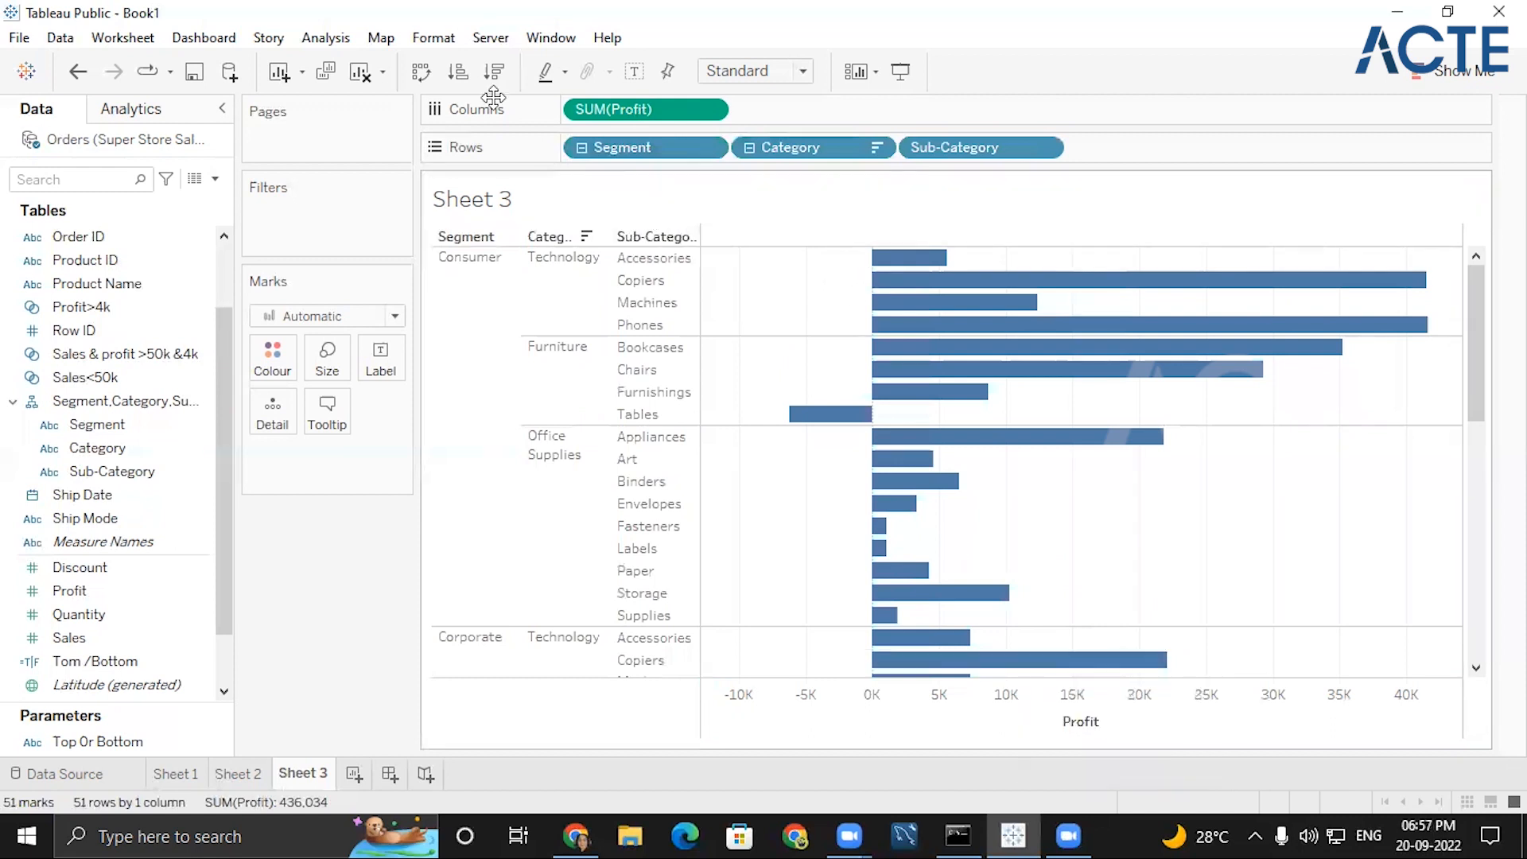
left_click(494, 71)
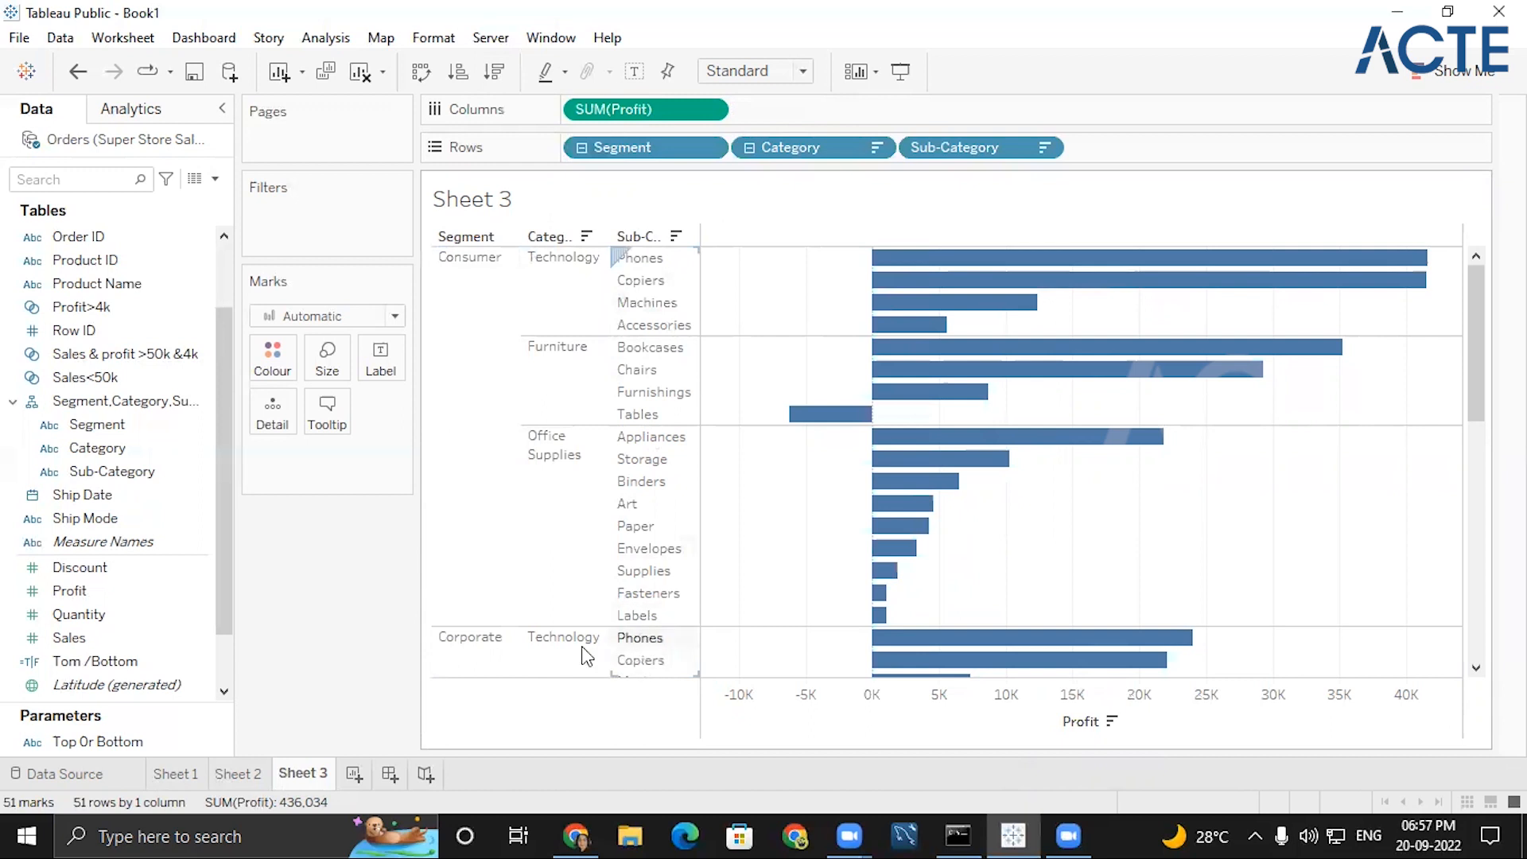
scroll(586, 641, "down", 10)
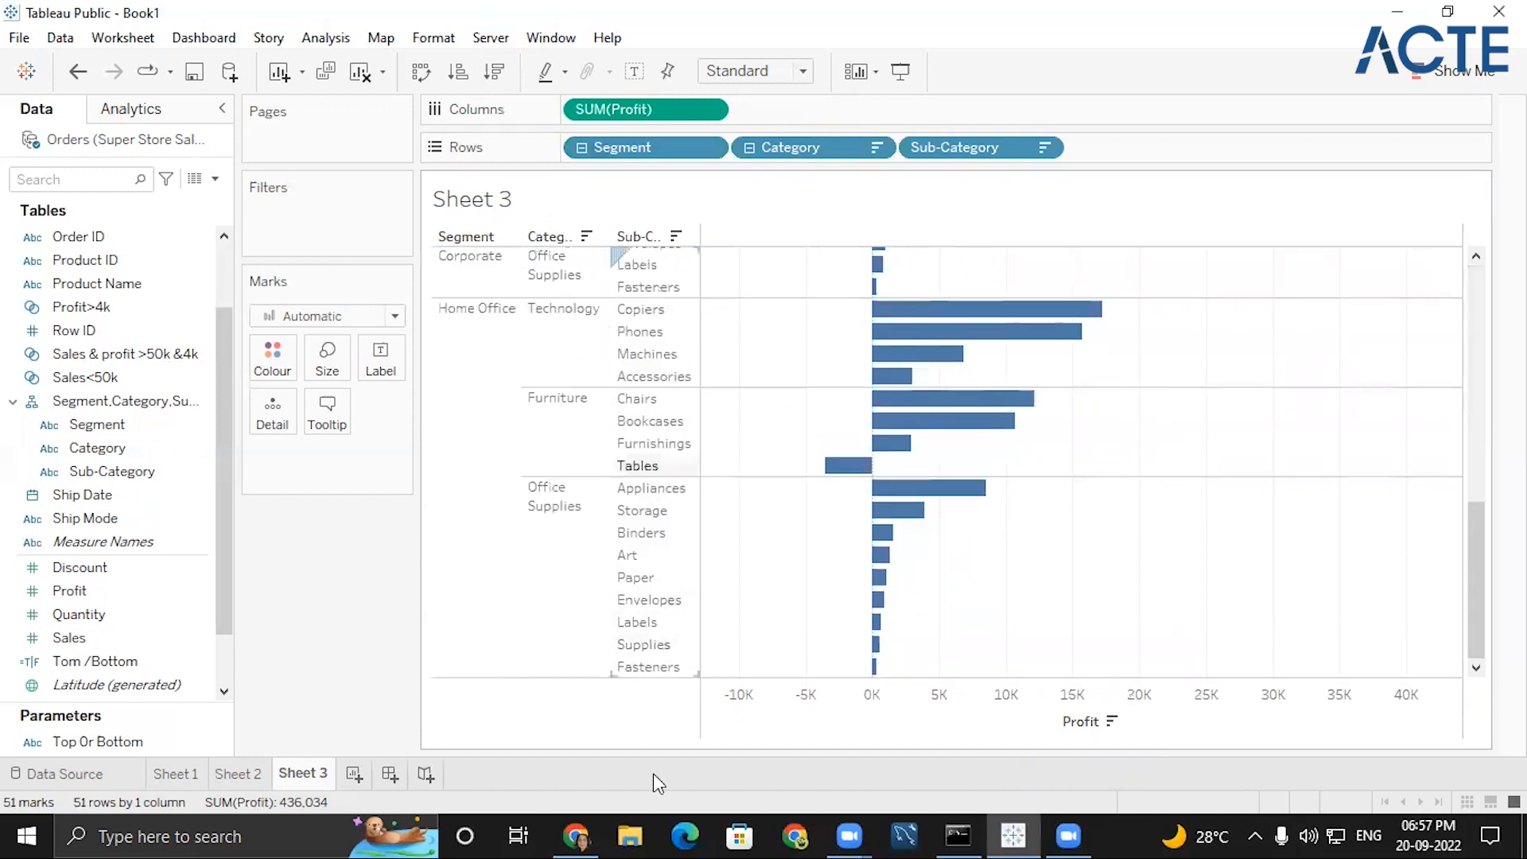
scroll(986, 686, "up", 10)
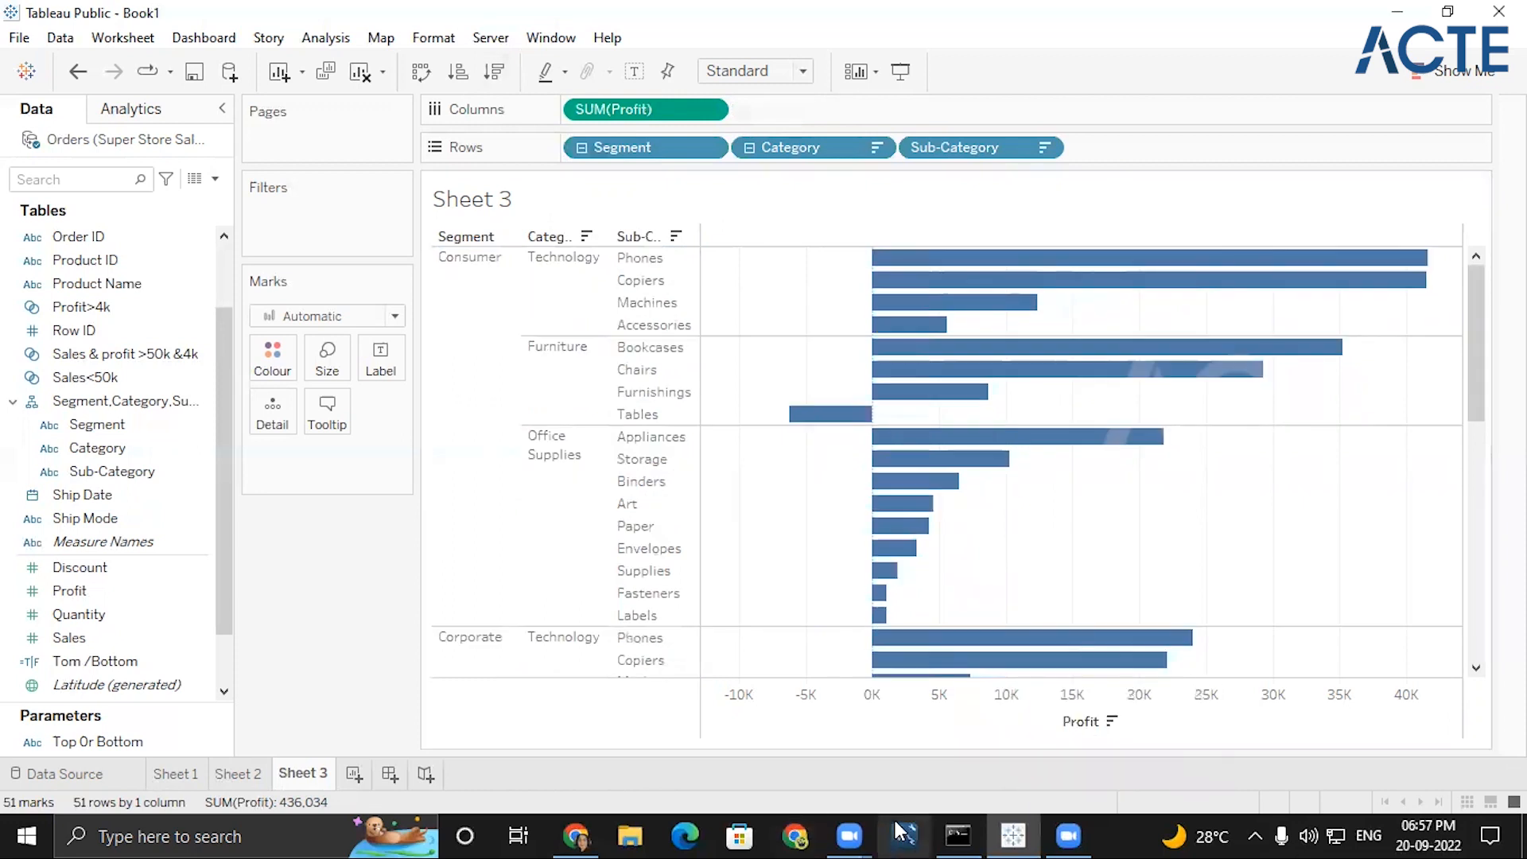
left_click(103, 500)
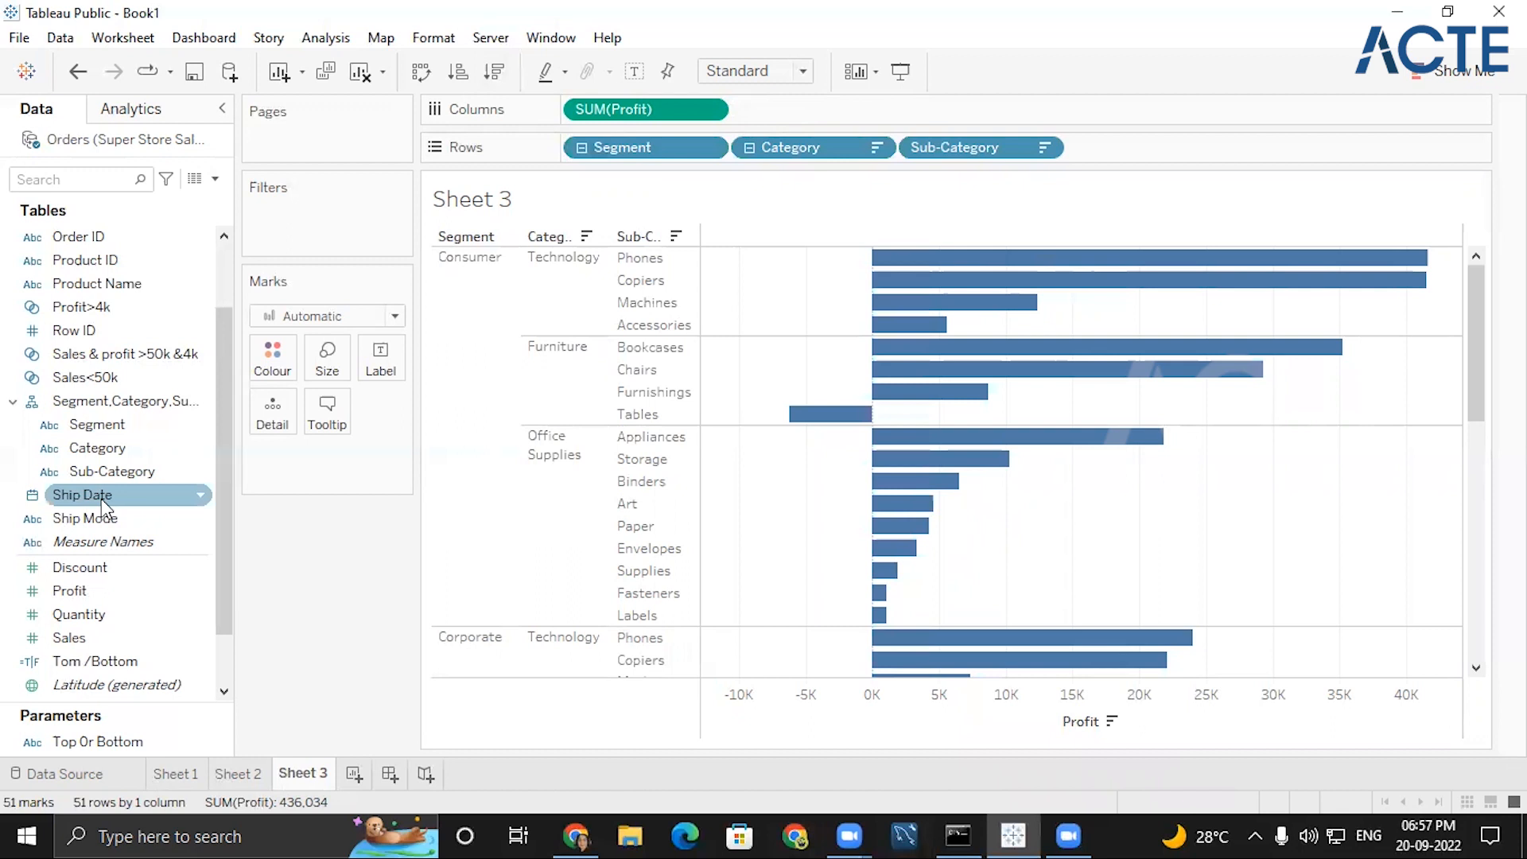